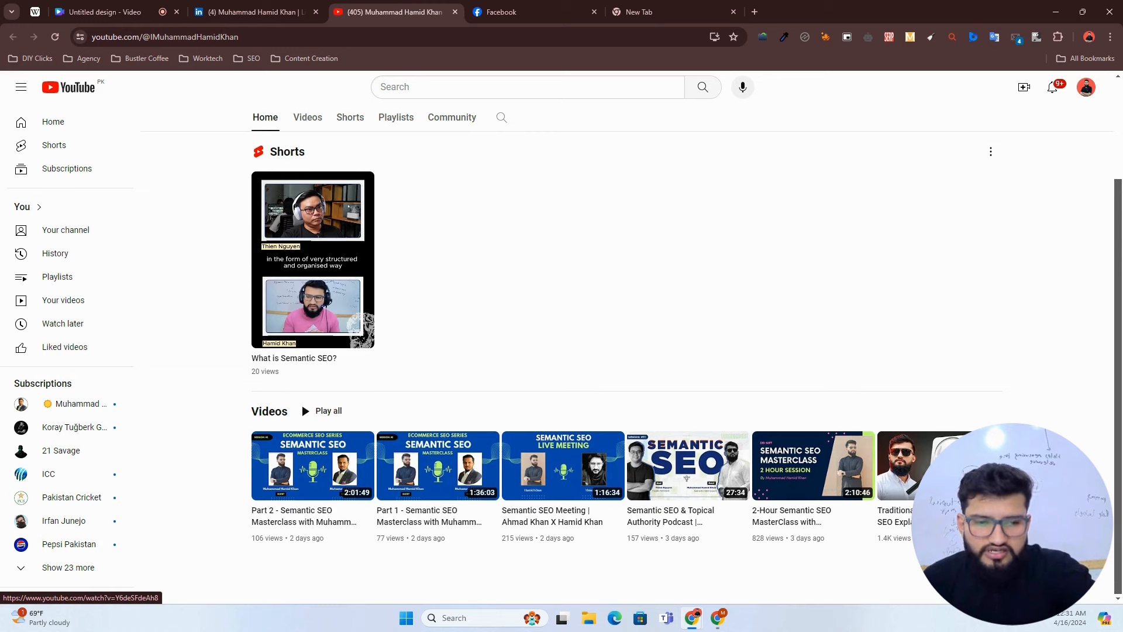
# Step: Look over the YouTube channel's profile header, Shorts and Semantic SEO videos, and read and close its About details
pyautogui.moveTo(921, 471)
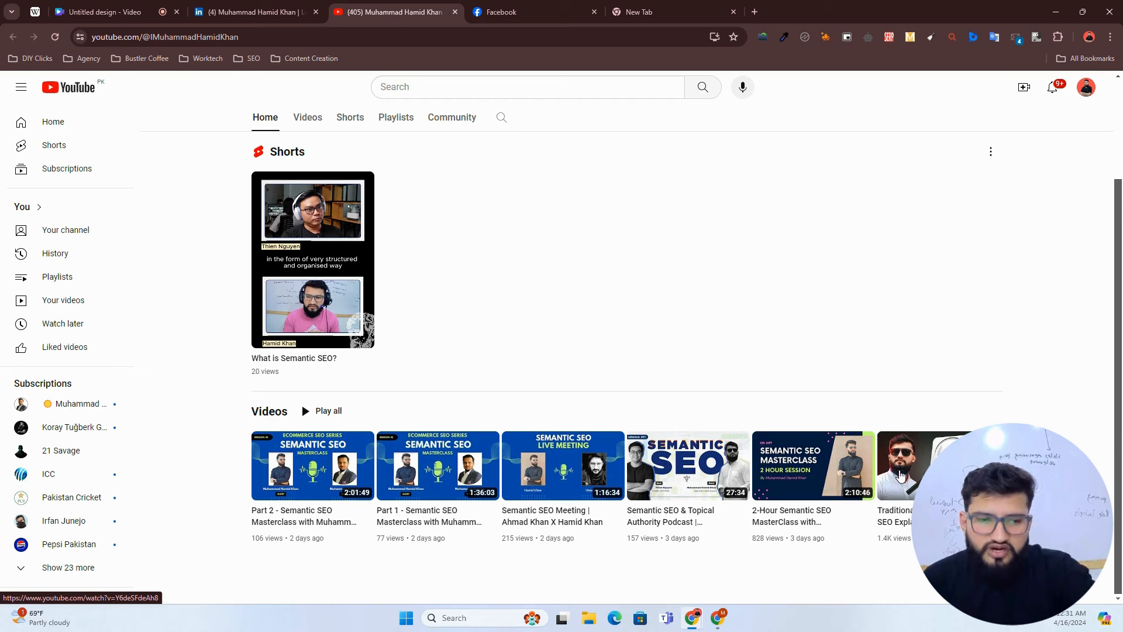
pyautogui.moveTo(326, 492)
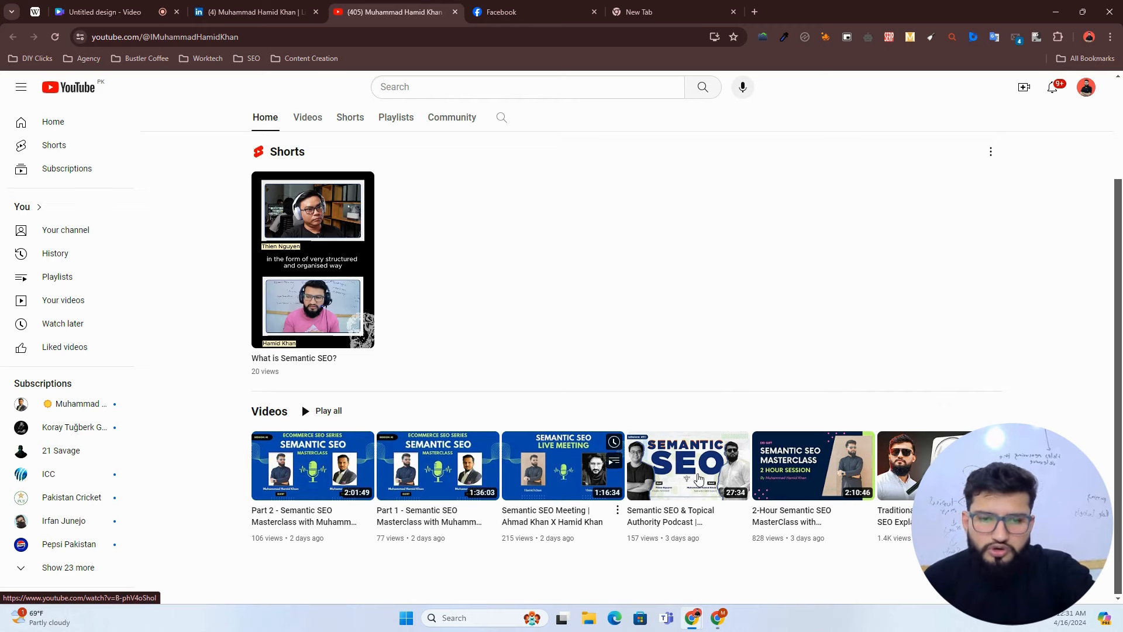
pyautogui.scroll(3, 514, 355)
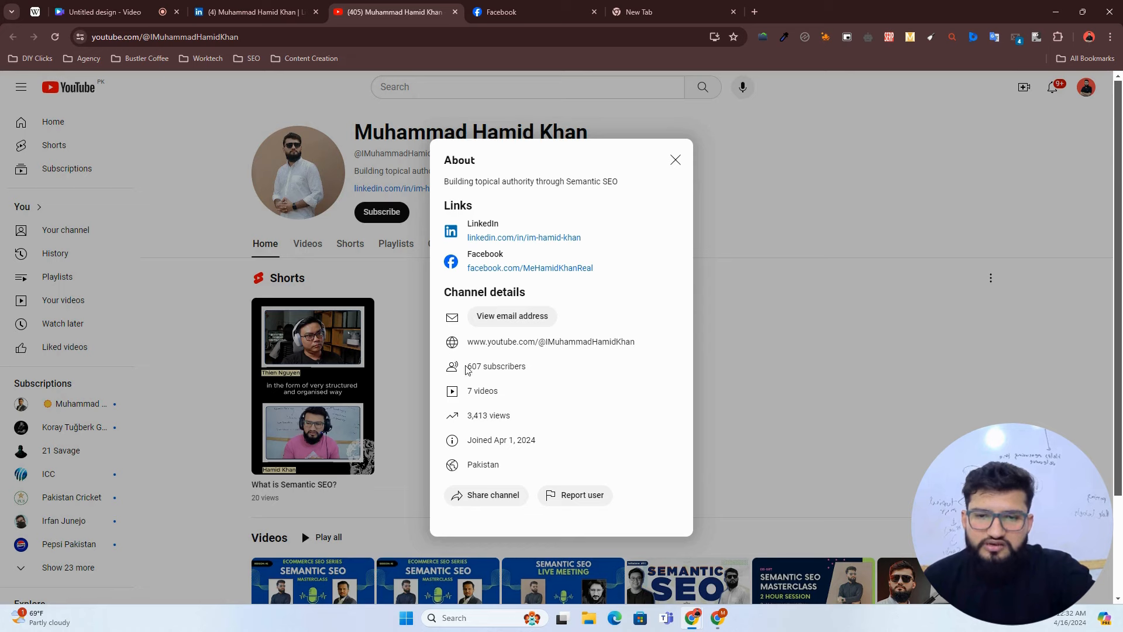
pyautogui.scroll(-2, 386, 316)
pyautogui.scroll(2, 363, 310)
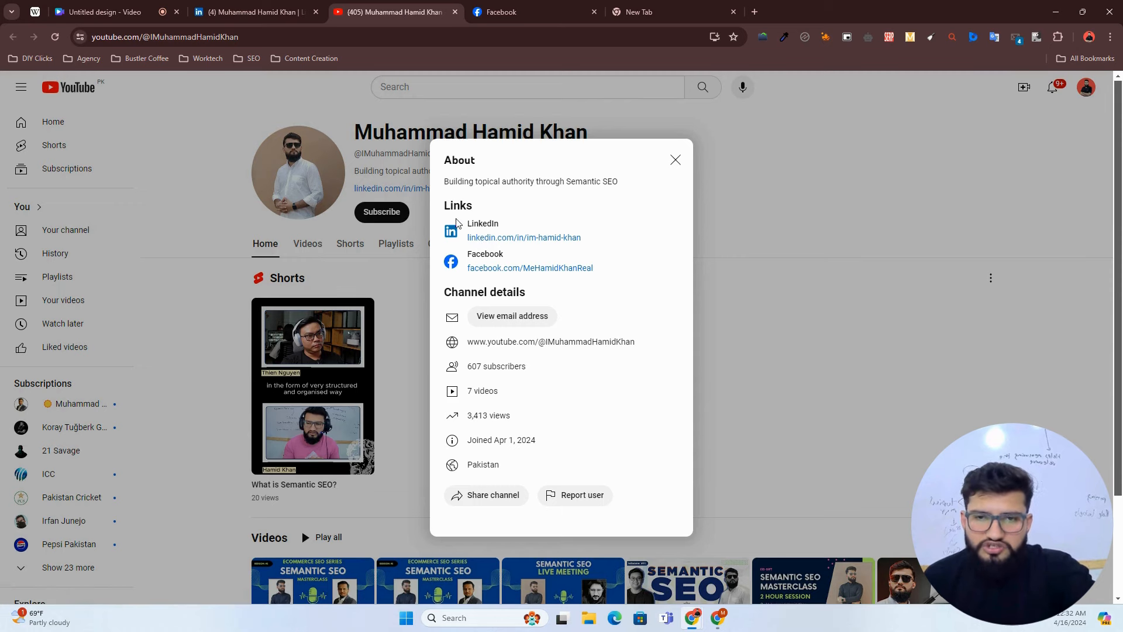
pyautogui.click(672, 165)
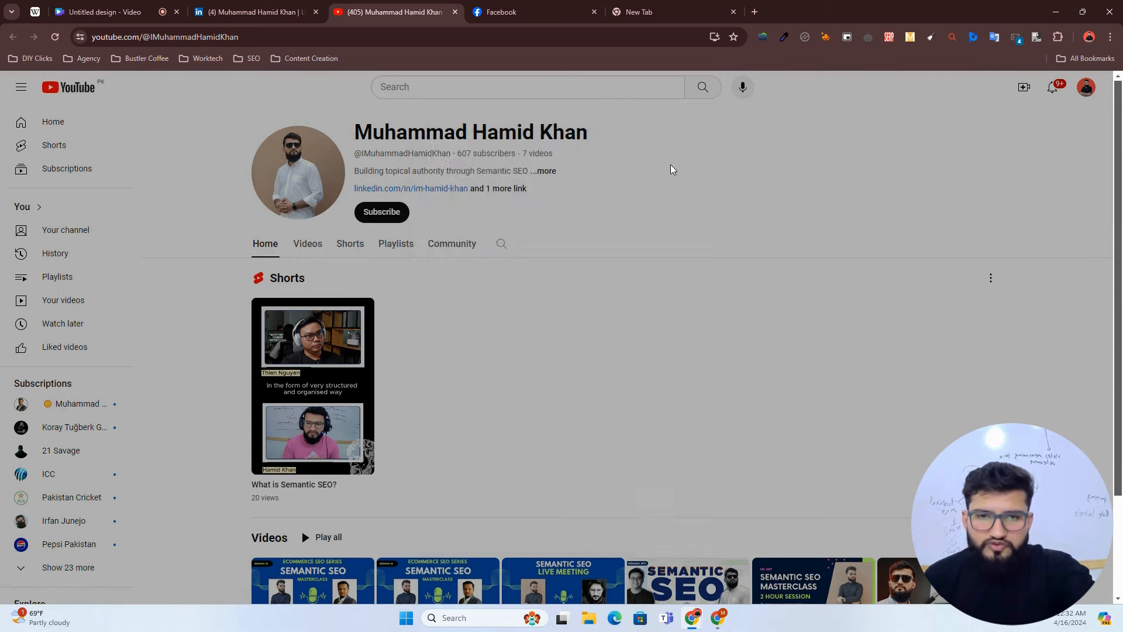
pyautogui.scroll(-2, 346, 263)
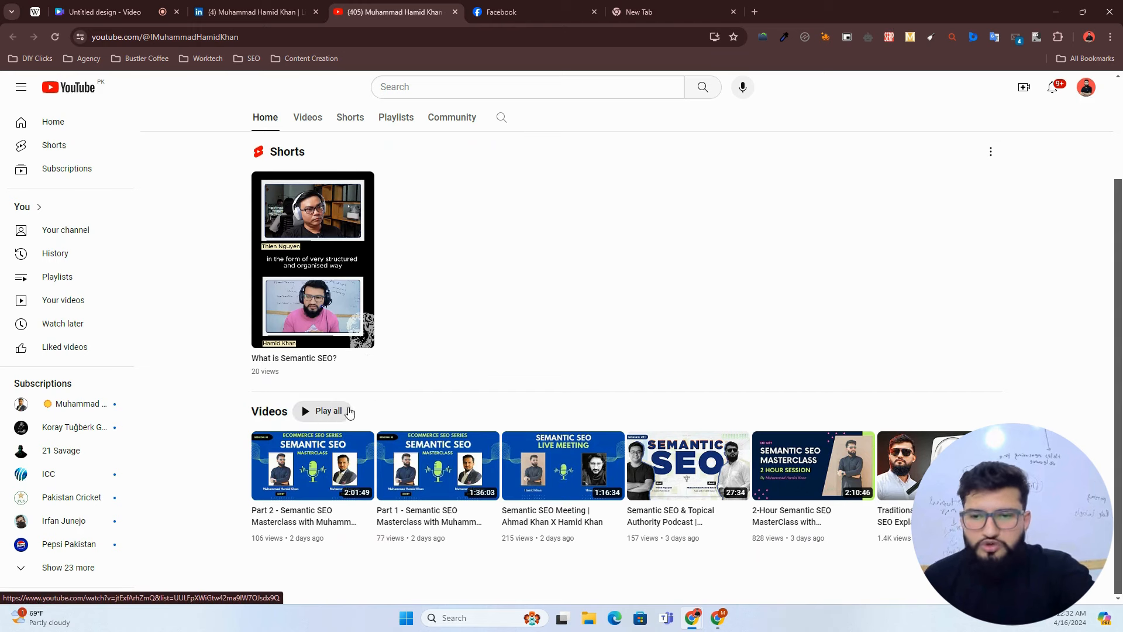
pyautogui.scroll(2, 368, 345)
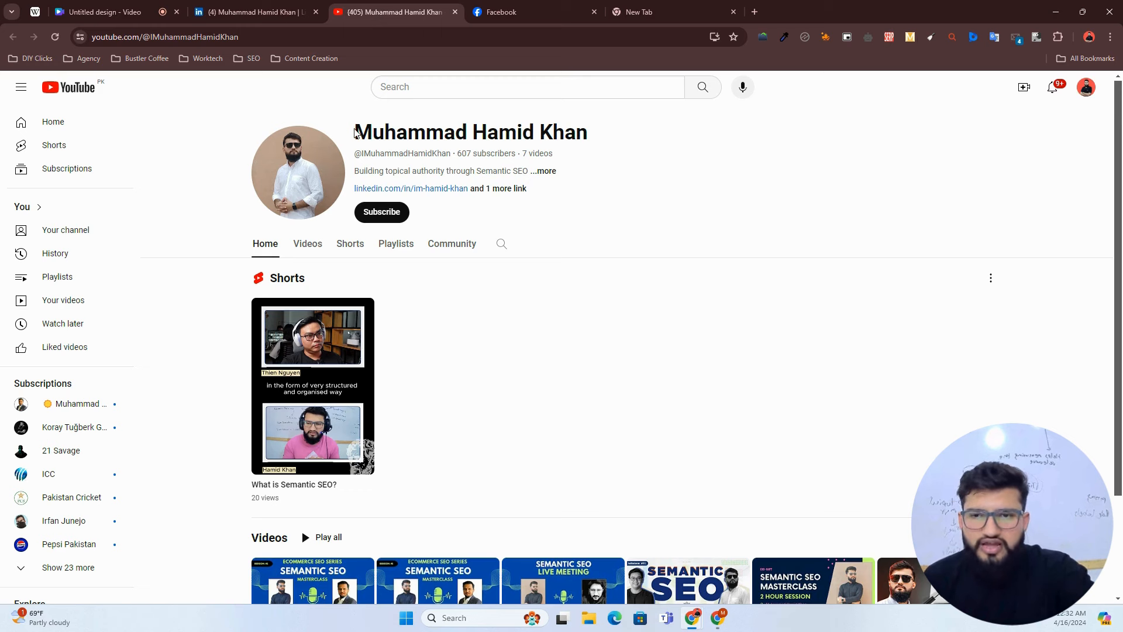
pyautogui.moveTo(353, 132); pyautogui.dragTo(536, 216)
pyautogui.click(557, 214)
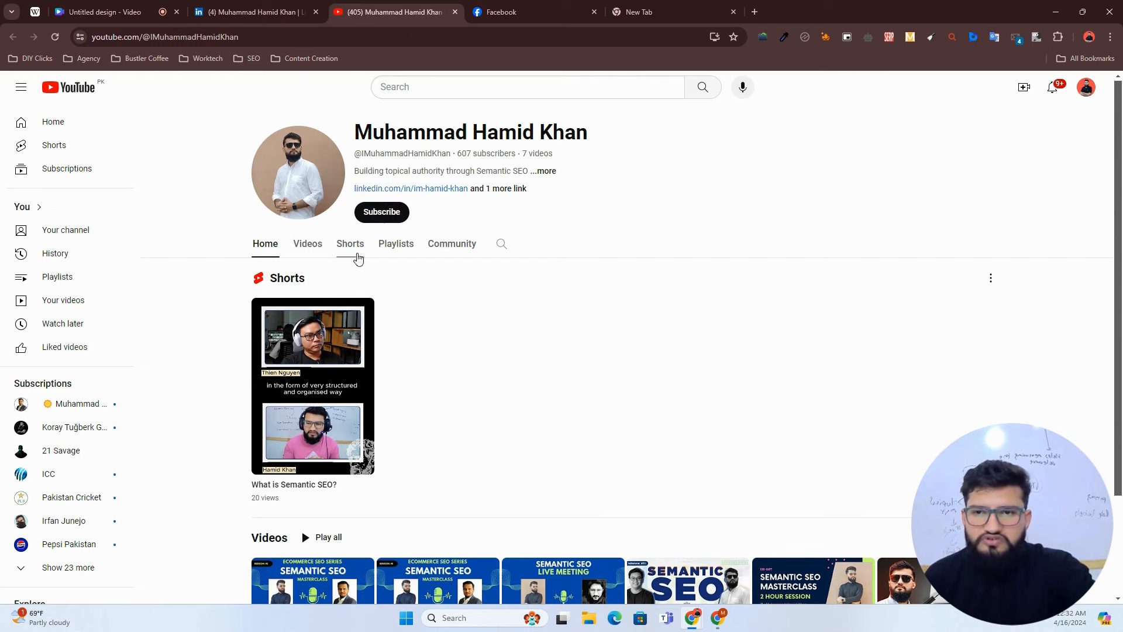
pyautogui.scroll(-3, 371, 239)
pyautogui.scroll(3, 423, 219)
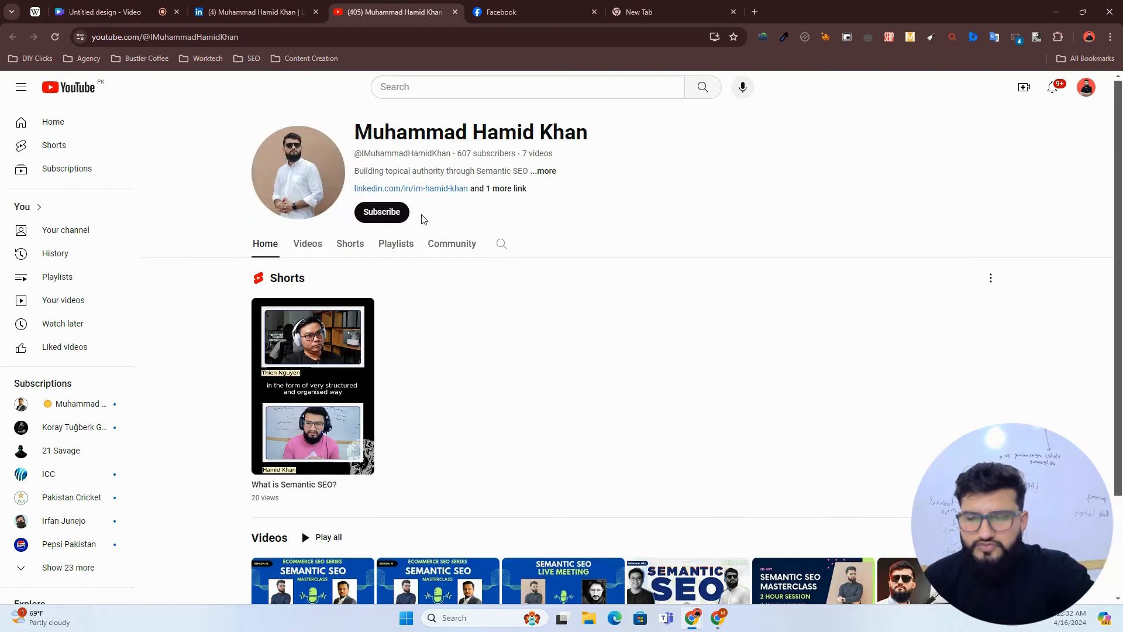
# Step: Switch to the LinkedIn profile, browse its Featured posts and open the one starting "I made $31,000 last month"
pyautogui.click(250, 12)
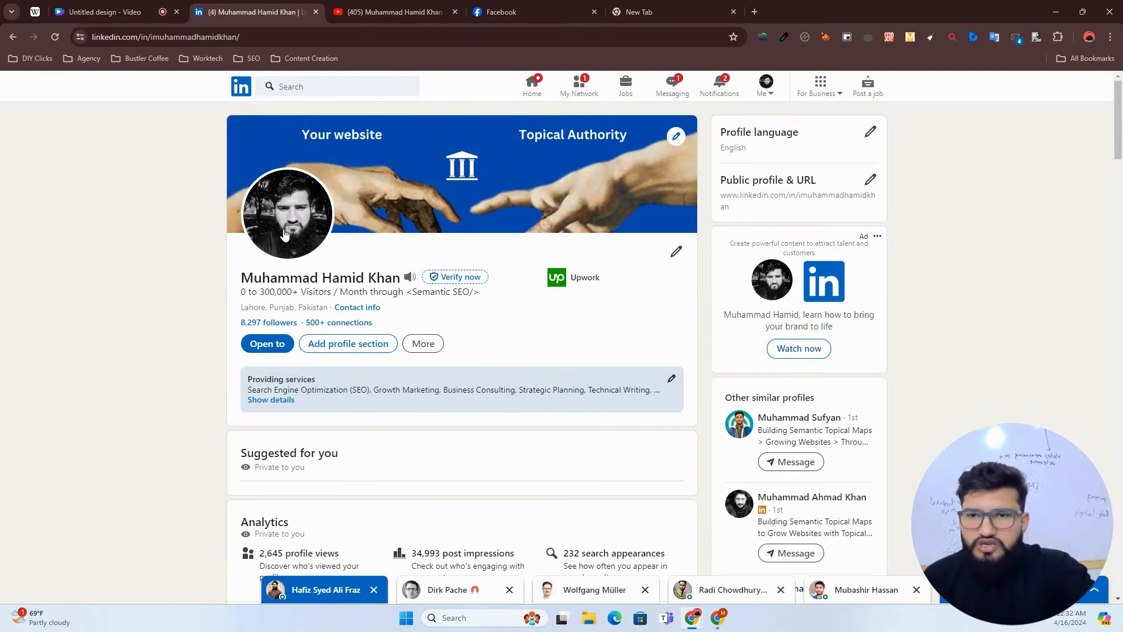
pyautogui.scroll(-10, 348, 289)
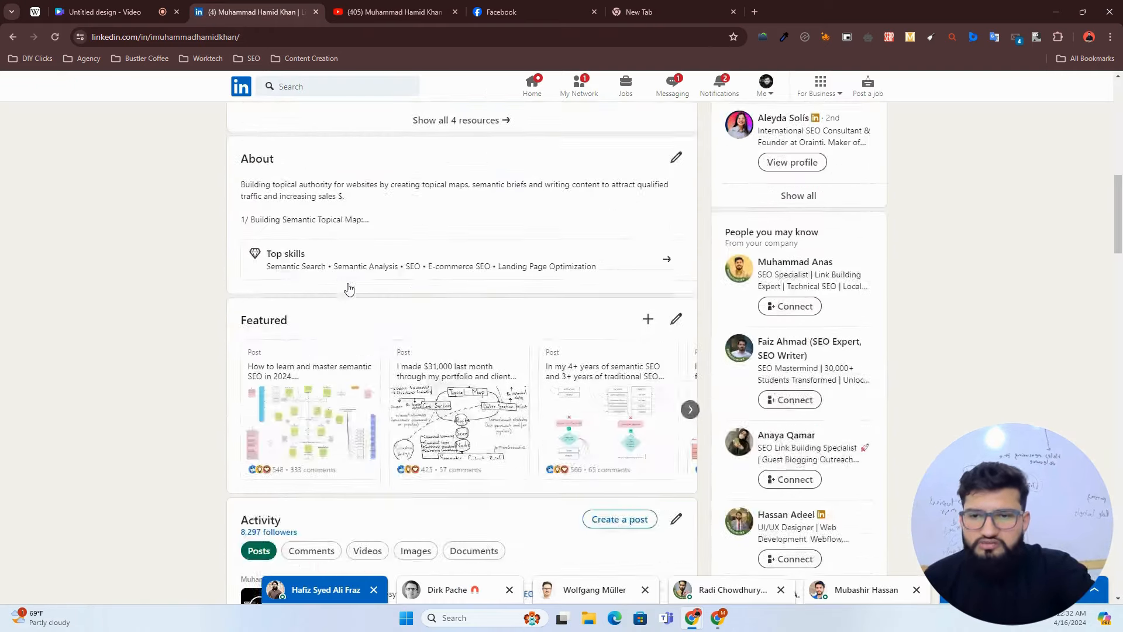
pyautogui.scroll(-4, 349, 289)
pyautogui.scroll(2, 507, 211)
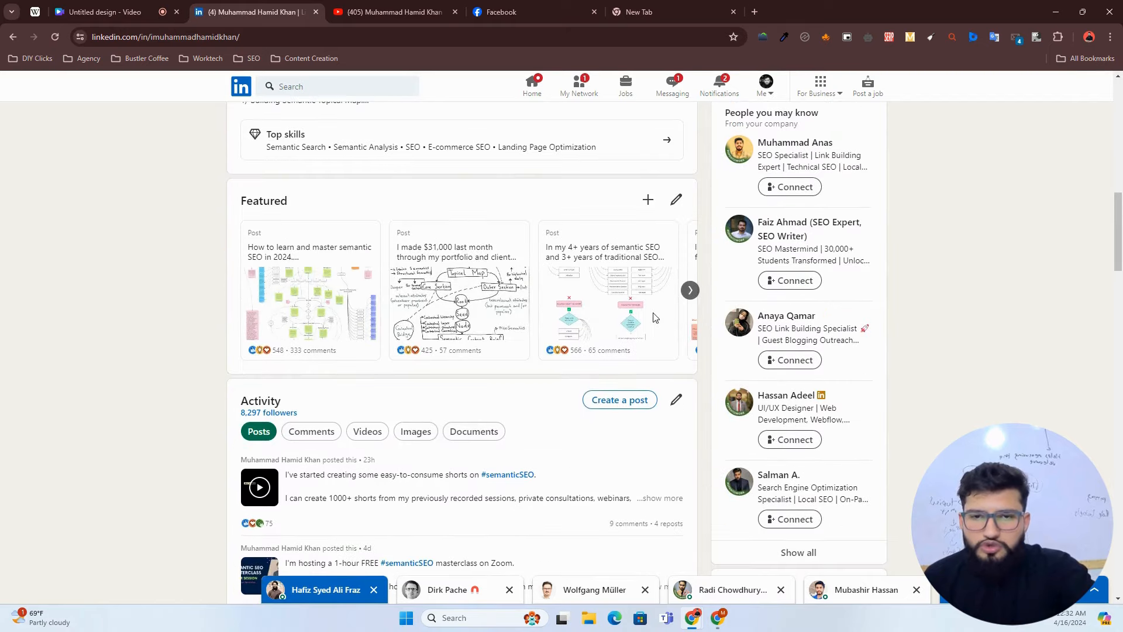
pyautogui.click(684, 291)
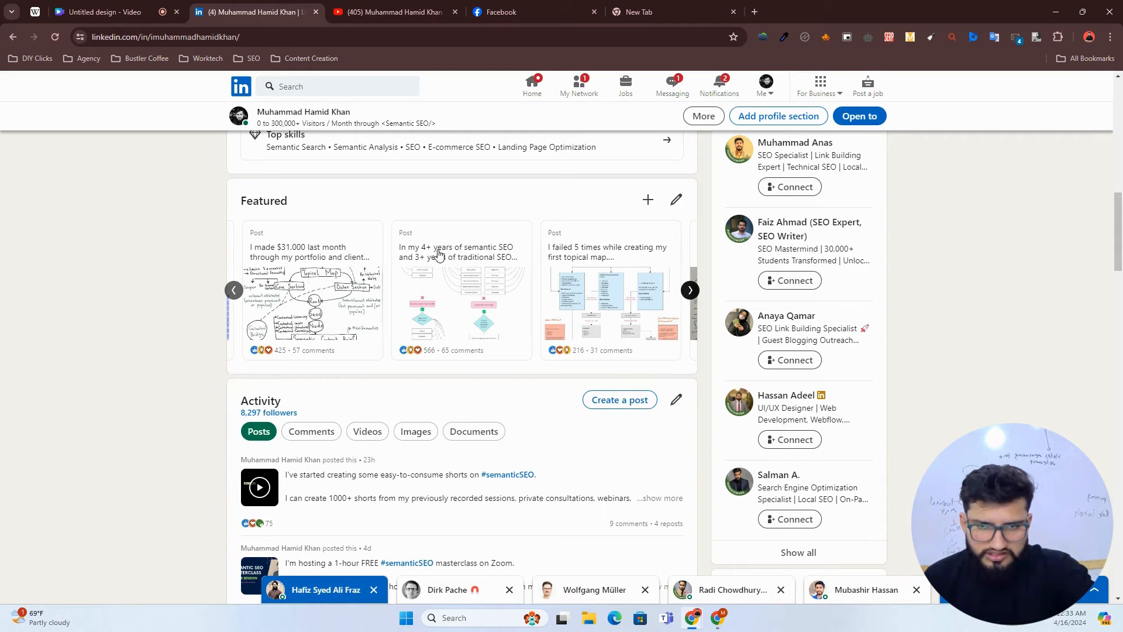
pyautogui.scroll(-2, 251, 251)
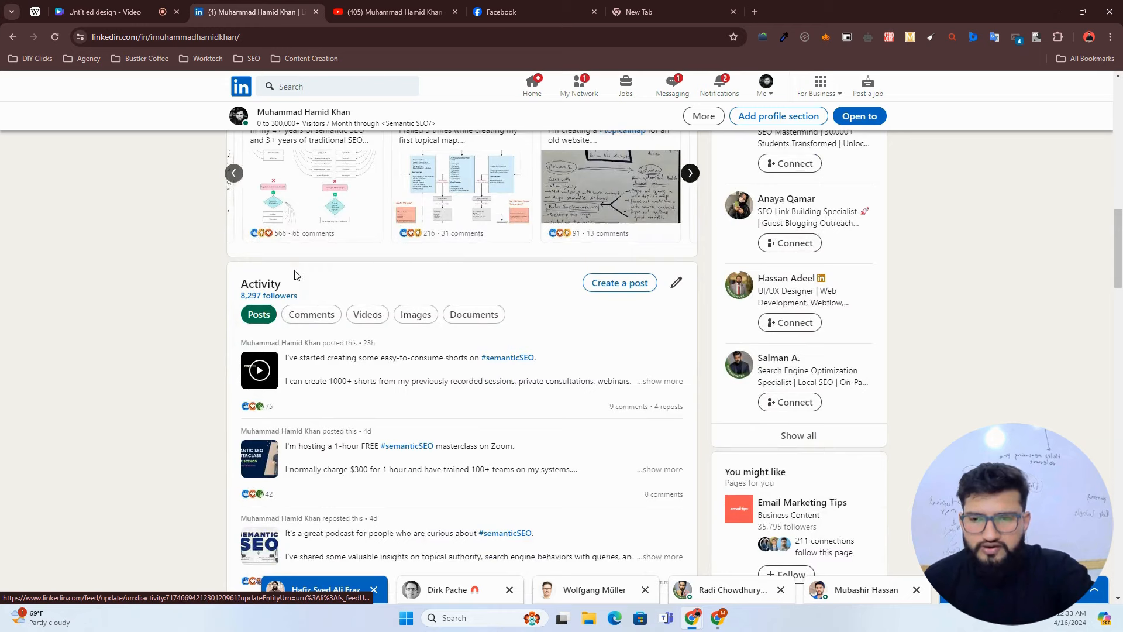
pyautogui.scroll(2, 281, 274)
pyautogui.click(234, 291)
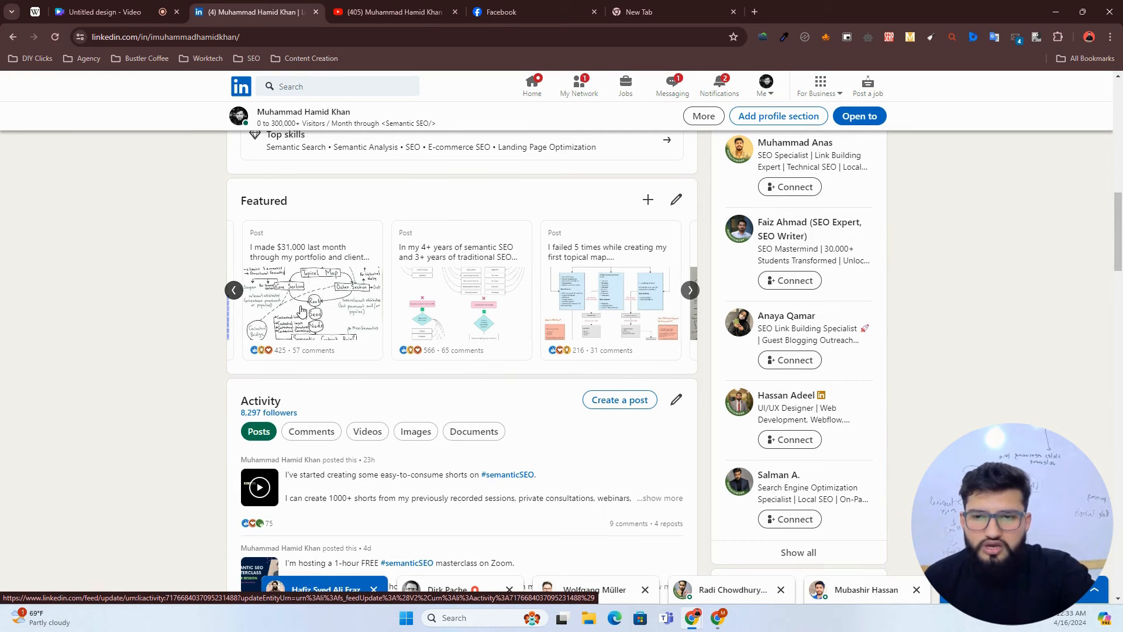
pyautogui.click(347, 297)
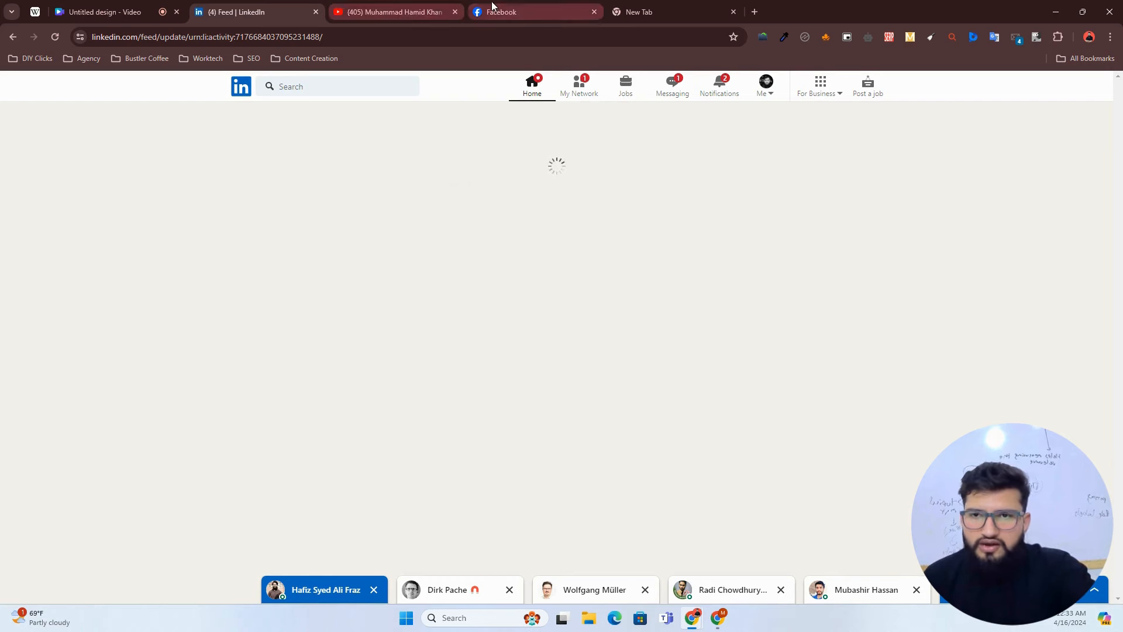
# Step: Switch to the Facebook profile and look through its intro, pinned topical map post and recent Semantic SEO posts
pyautogui.click(508, 12)
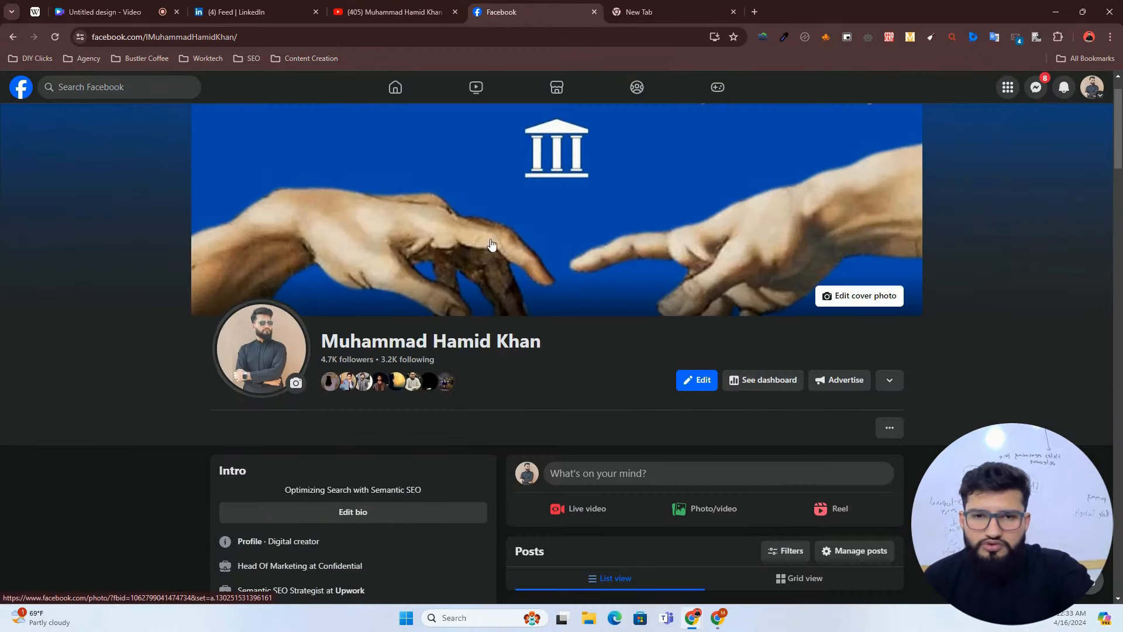
pyautogui.scroll(-4, 351, 322)
pyautogui.scroll(-20, 588, 333)
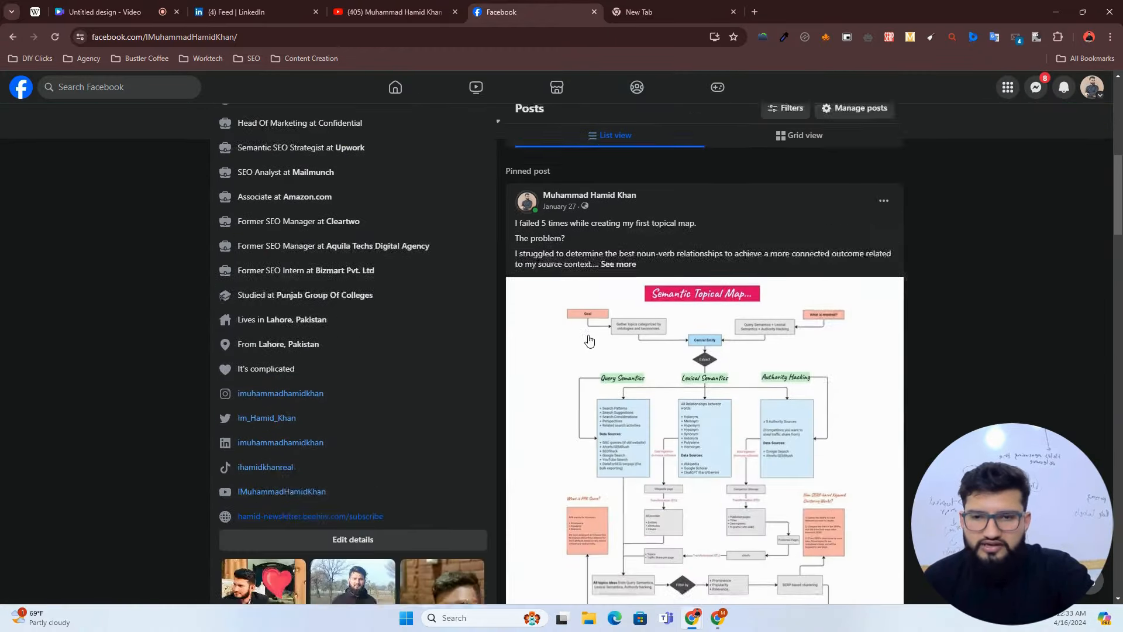
pyautogui.scroll(-12, 587, 325)
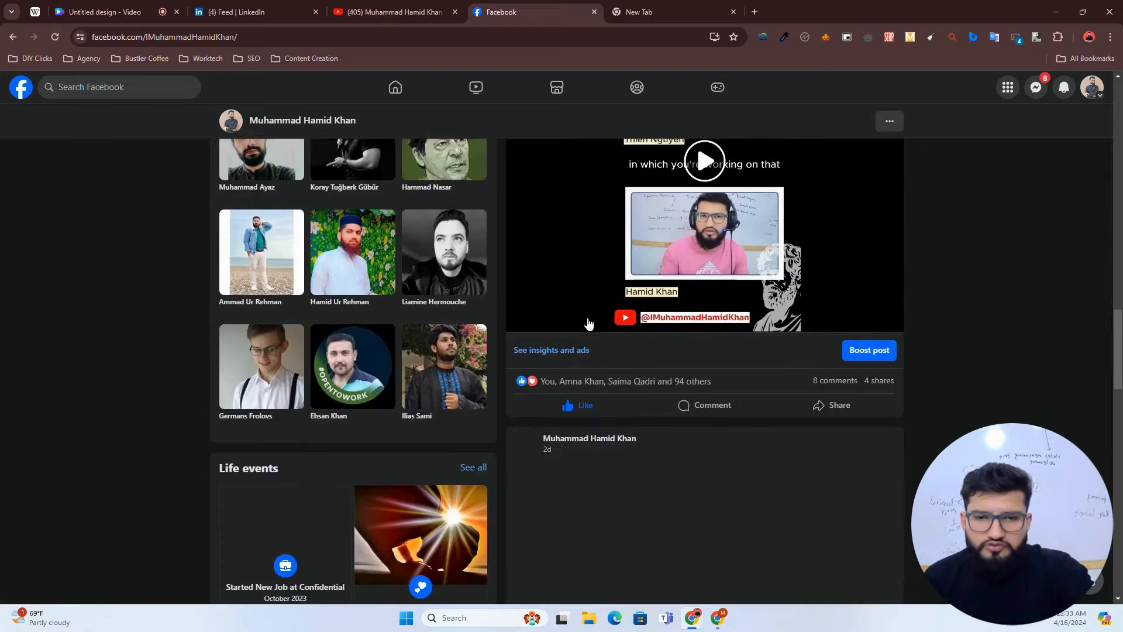
pyautogui.scroll(-5, 573, 321)
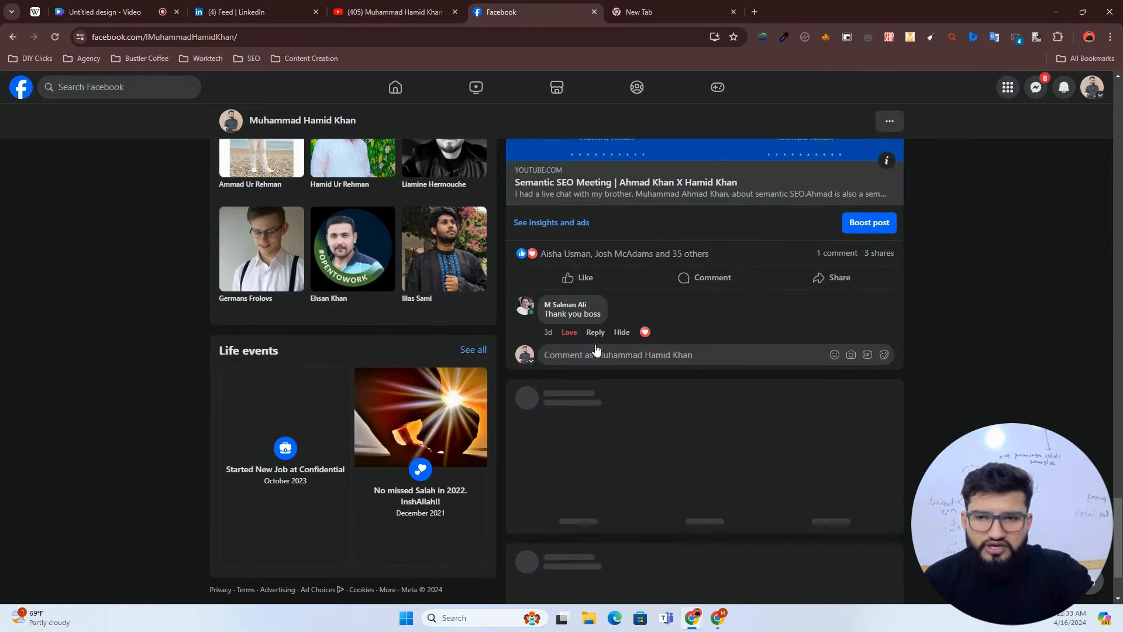
pyautogui.scroll(5, 579, 315)
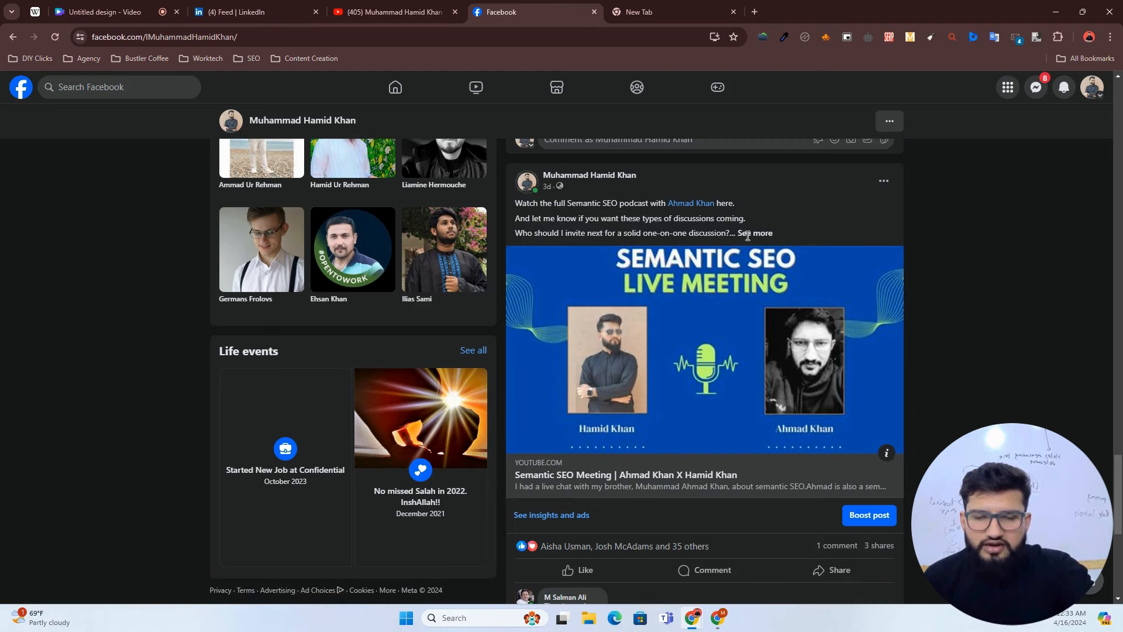
# Step: Return to the YouTube channel and open its full list of profile links
pyautogui.click(646, 11)
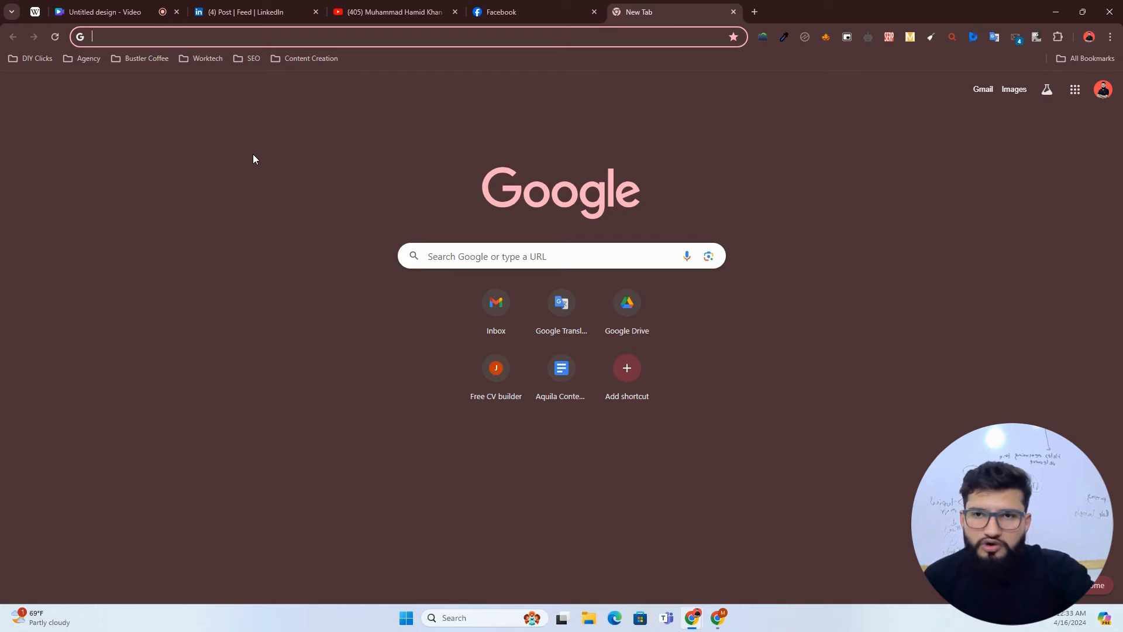
pyautogui.click(374, 12)
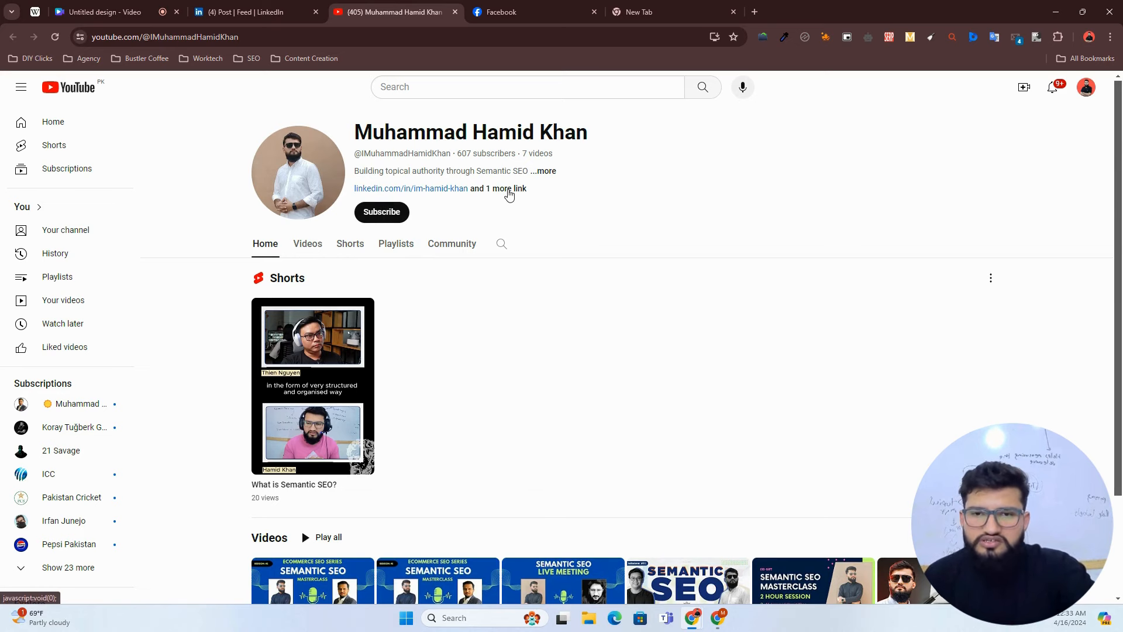
pyautogui.click(494, 188)
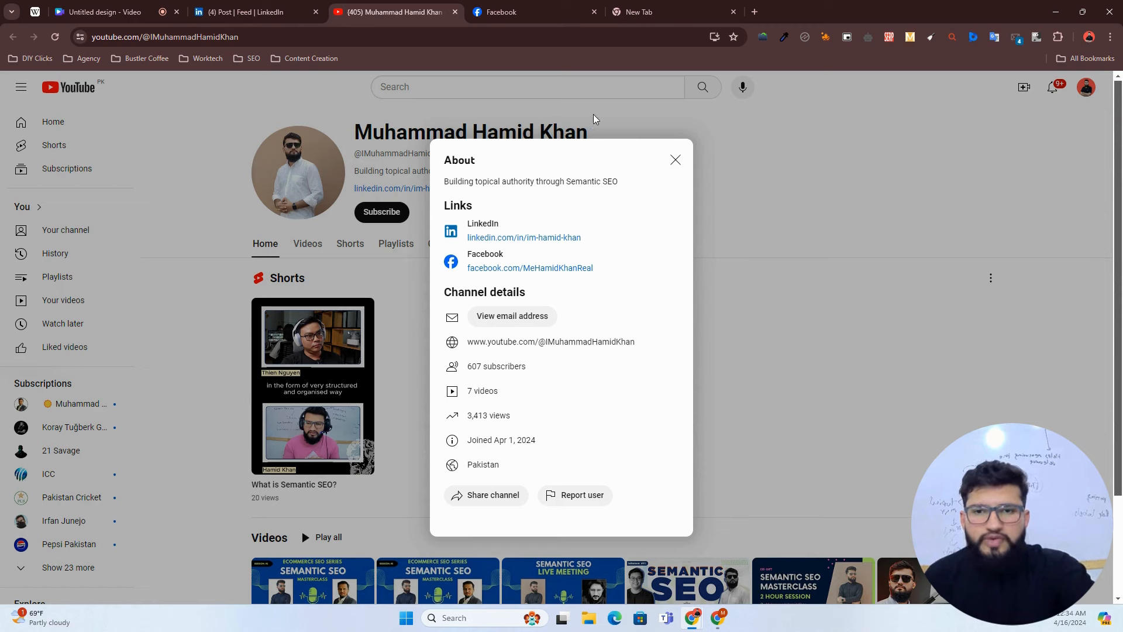
# Step: Create a blank Google Sheets spreadsheet through sheet.new in the empty browser tab
pyautogui.click(636, 21)
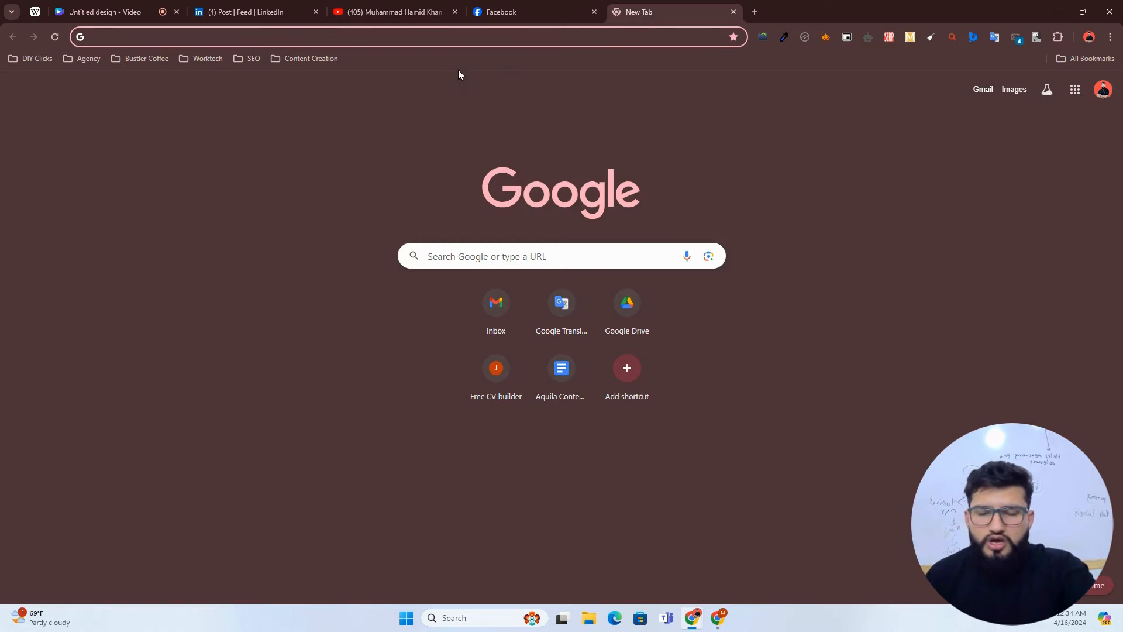
pyautogui.write('sheet.new')
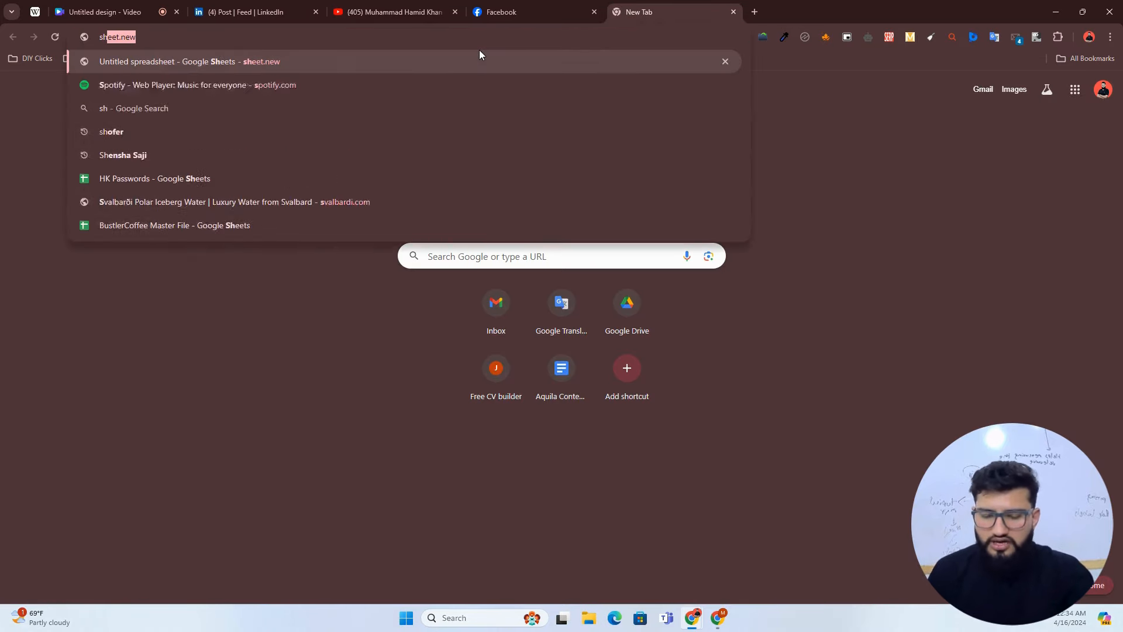
pyautogui.press('Return')
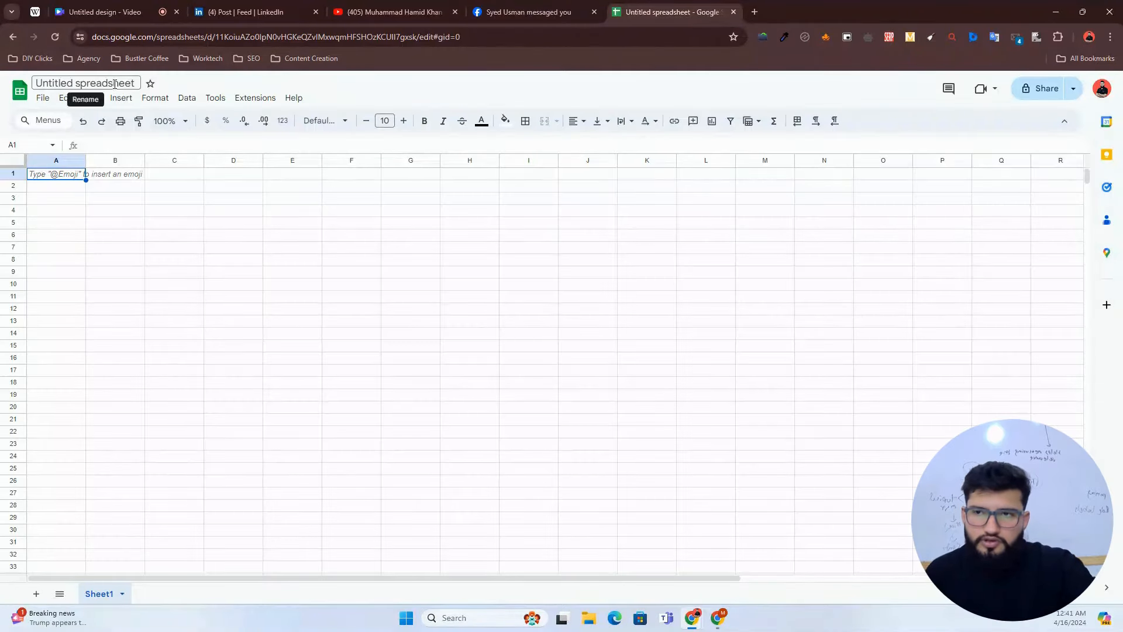
# Step: Rename the spreadsheet as "Topical Map from scratch"
pyautogui.click(117, 88)
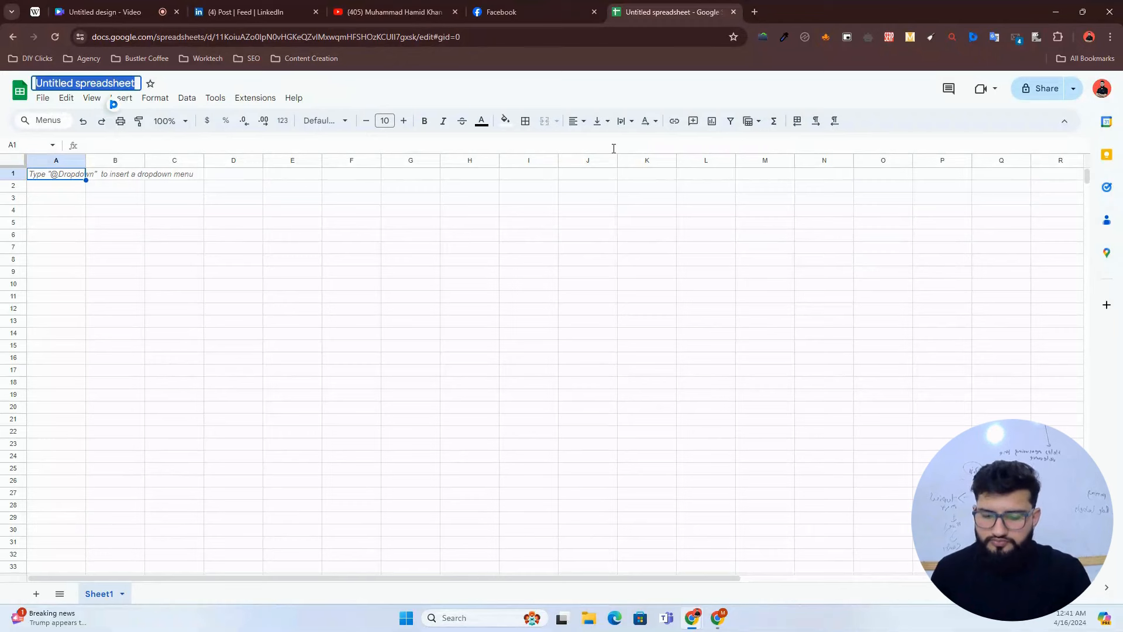
pyautogui.write('Topic')
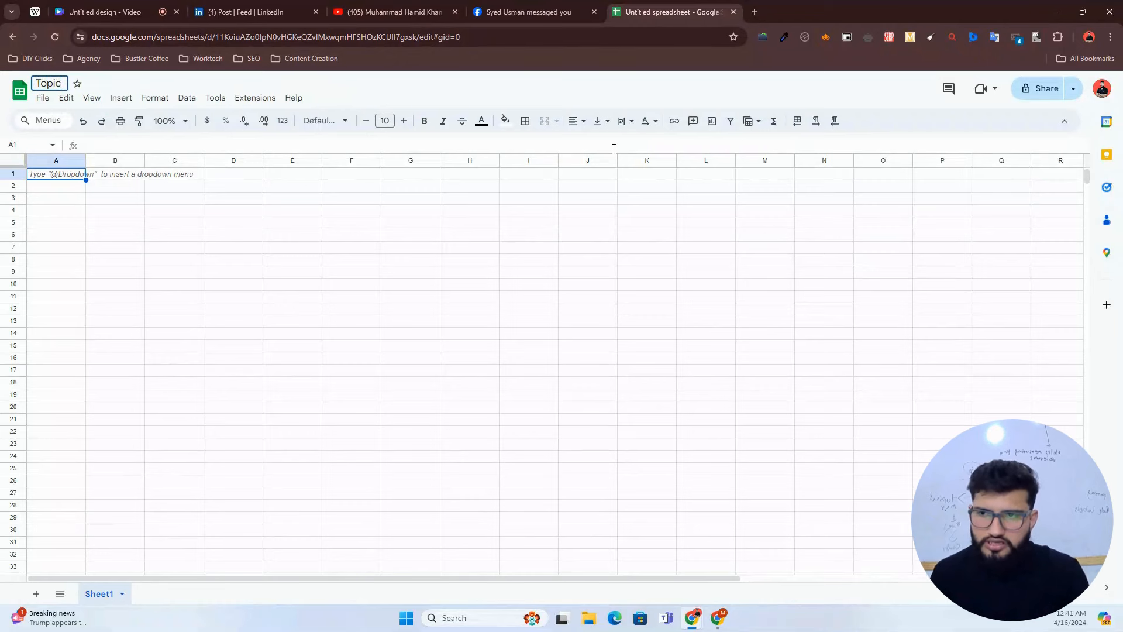
pyautogui.write('al Map from')
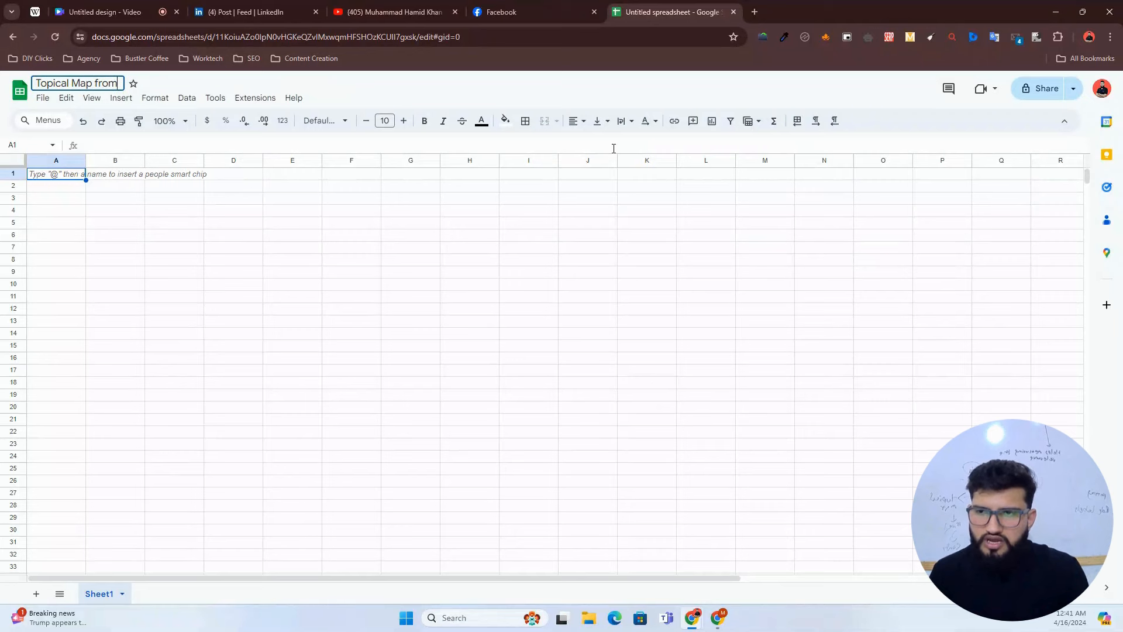
pyautogui.write(' scratch')
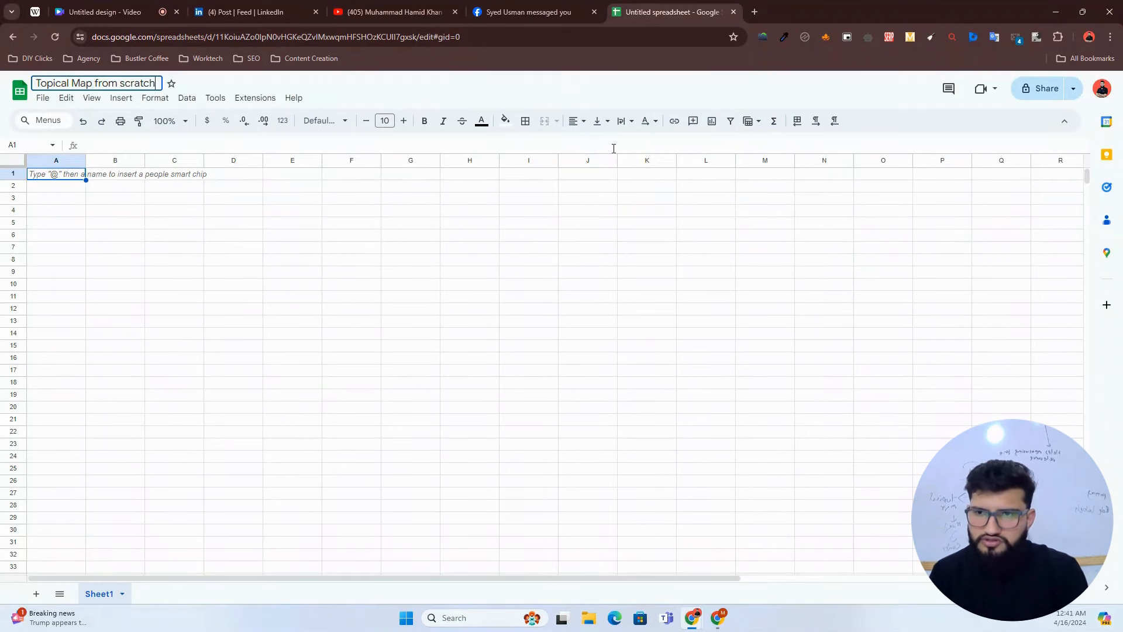
pyautogui.press('Return')
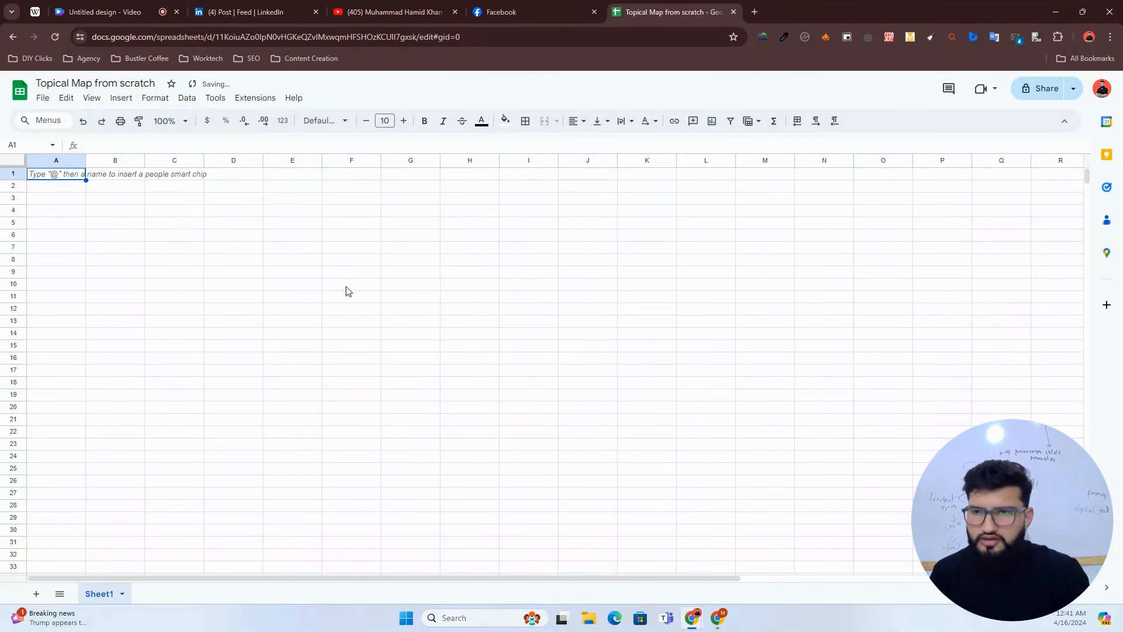
pyautogui.click(114, 275)
pyautogui.click(156, 220)
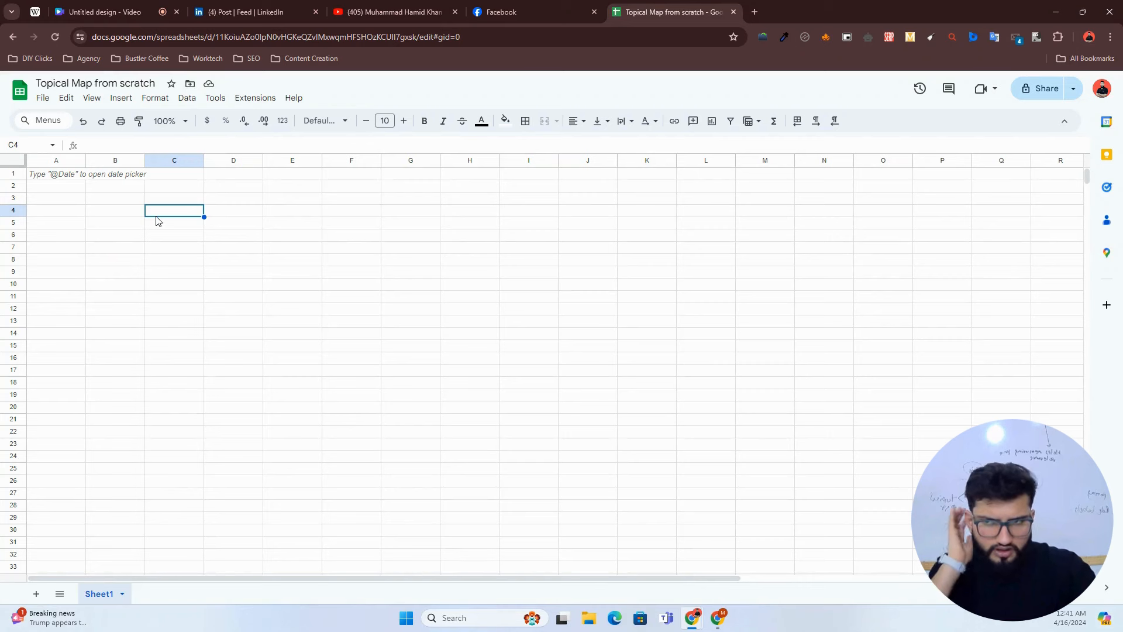
pyautogui.click(291, 232)
pyautogui.click(115, 197)
pyautogui.click(348, 202)
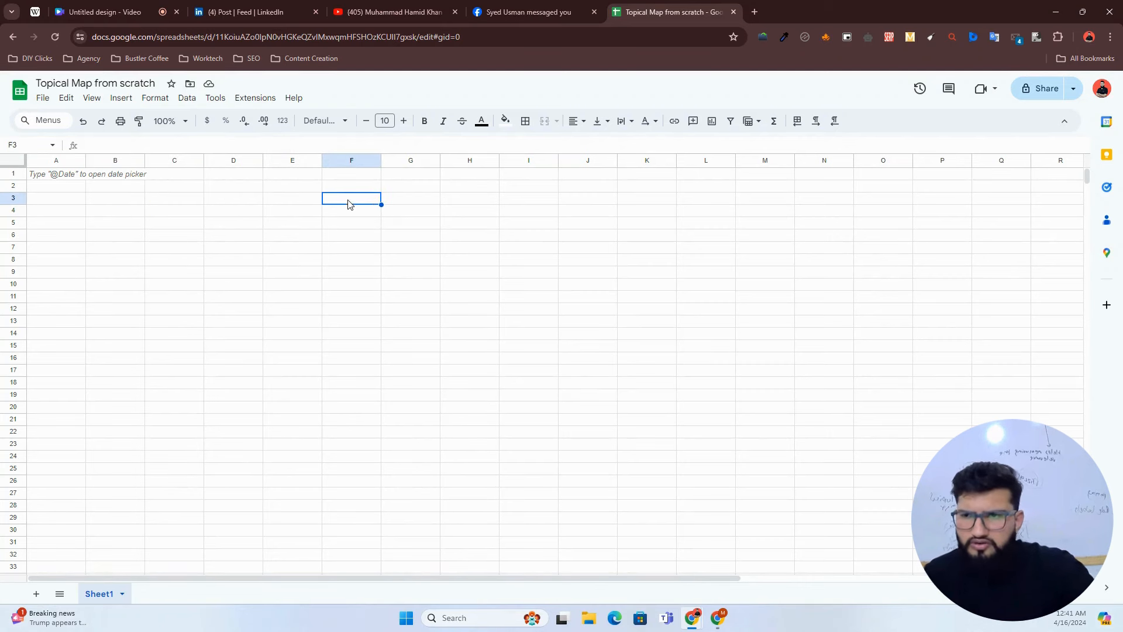
pyautogui.click(423, 187)
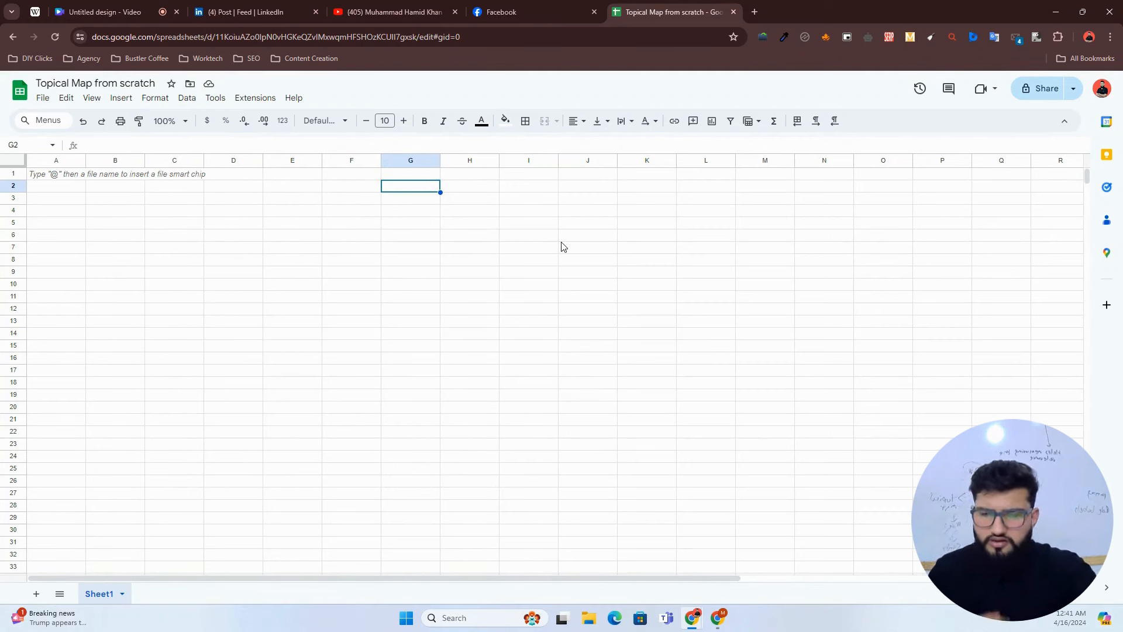
# Step: List "Query semantics", "lexical semantics", "Frame semantics" and "Distributional semantics" in cells G2 to G5
pyautogui.write('Query ')
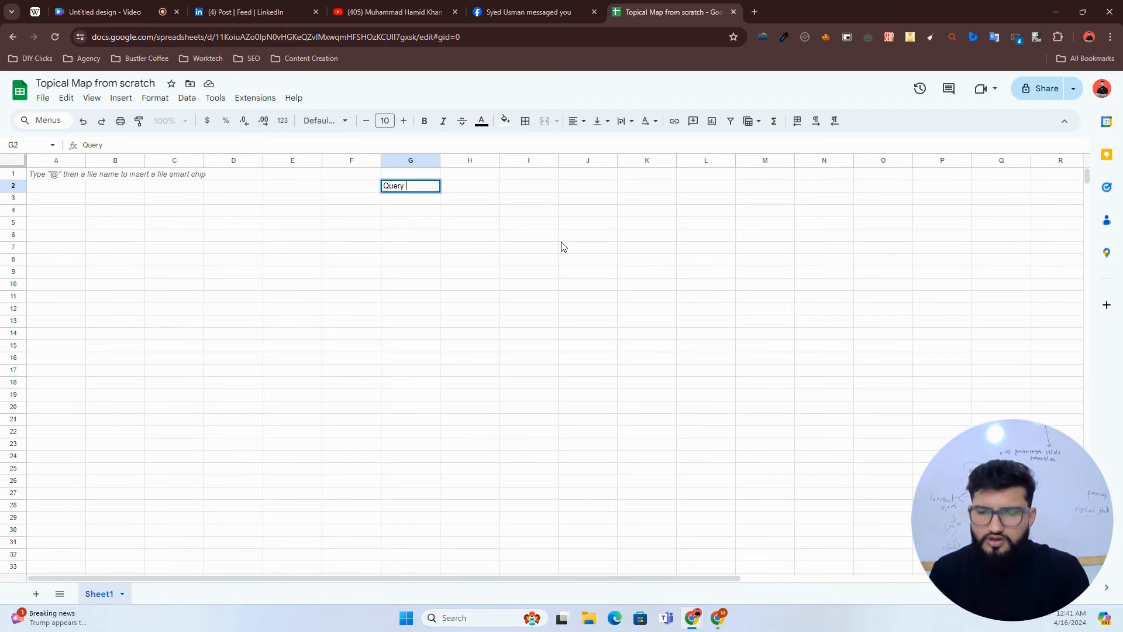
pyautogui.write('semantics')
pyautogui.press('Return')
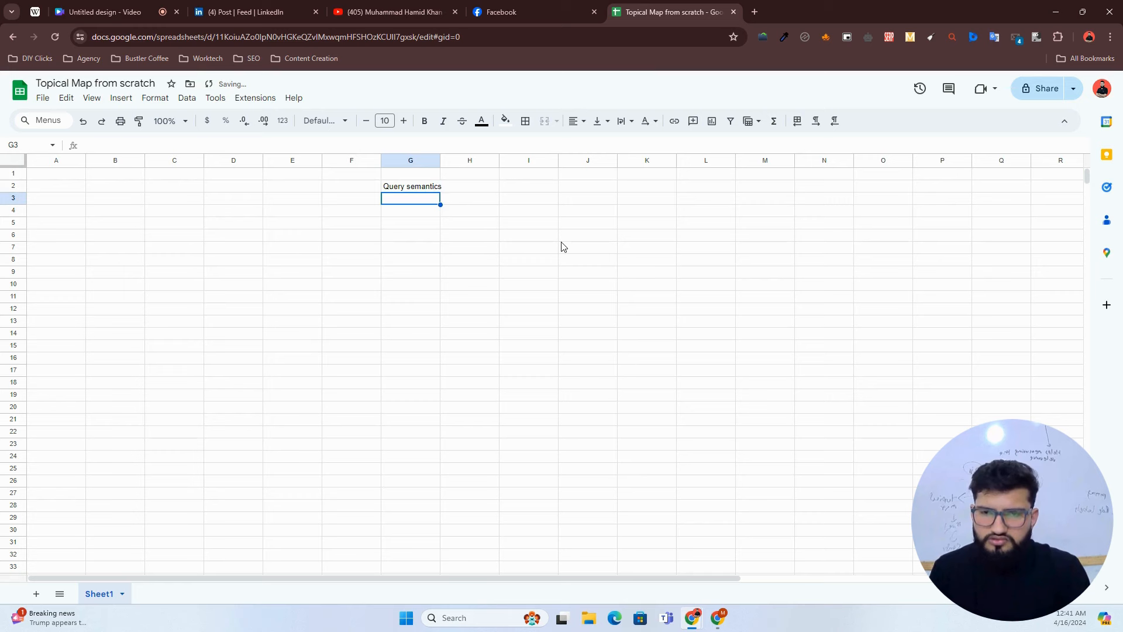
pyautogui.write('lexical semantics')
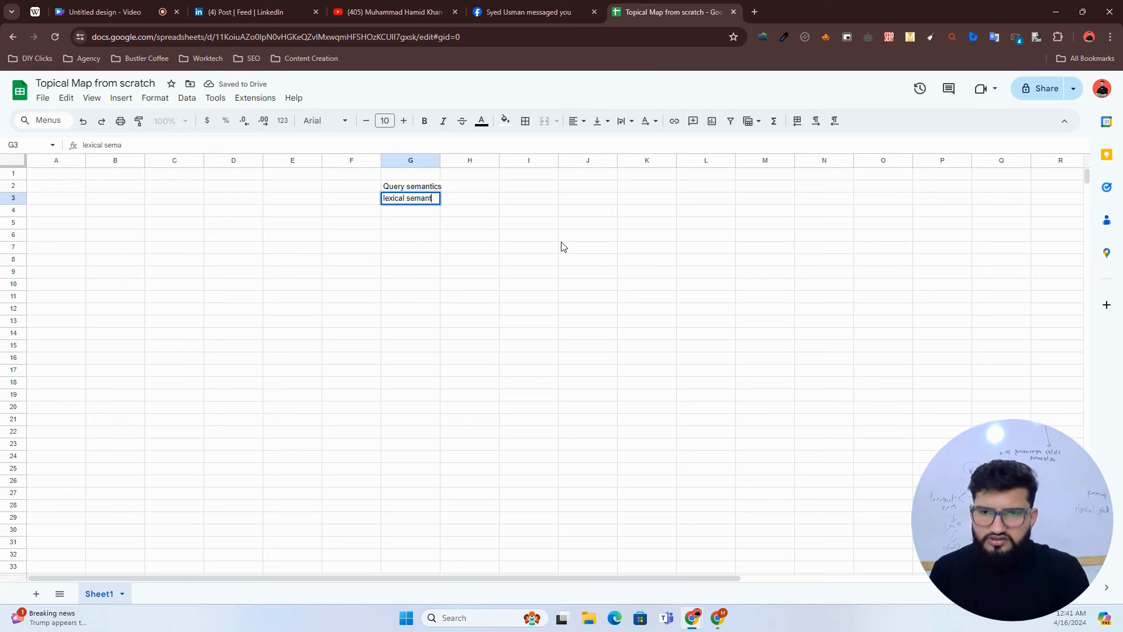
pyautogui.press('Return')
pyautogui.write('Frame sema')
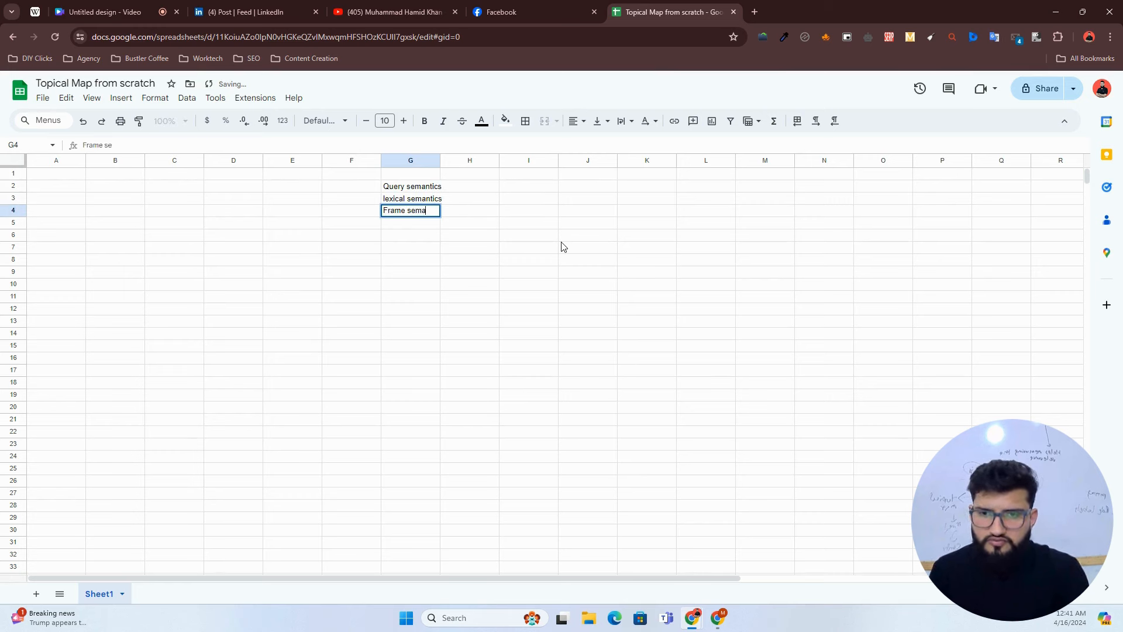
pyautogui.write('ntics')
pyautogui.press('Return')
pyautogui.write('Distributional semantics')
pyautogui.press('Return')
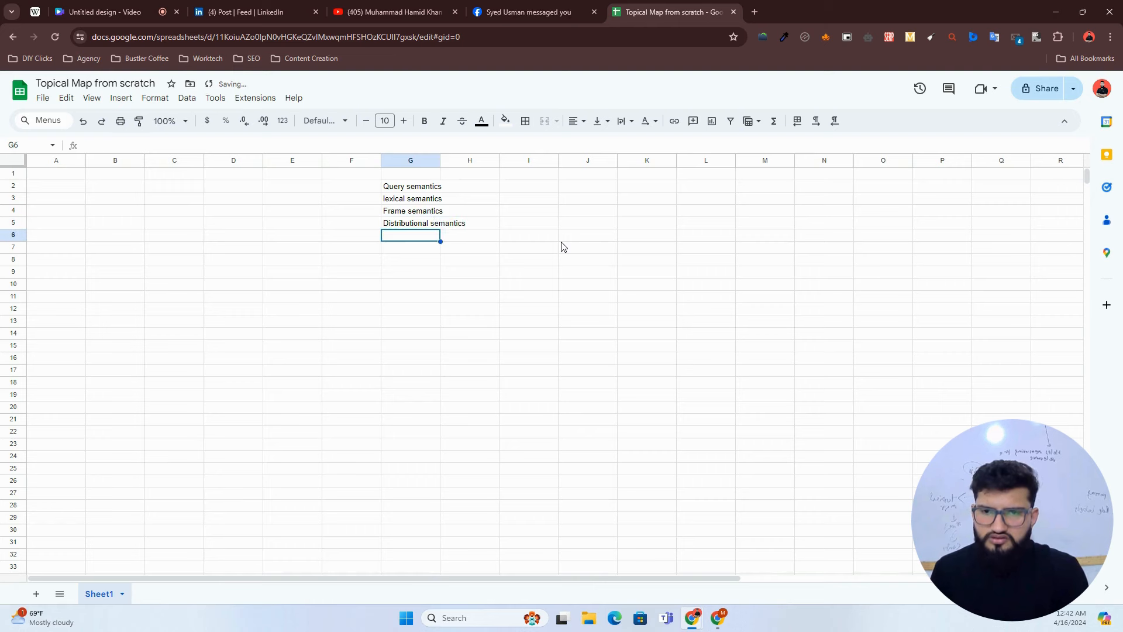
# Step: Fit the width of column G to its longest entry
pyautogui.press('Up')
pyautogui.press('Right')
pyautogui.press('Right')
pyautogui.press('Right')
pyautogui.press('Up')
pyautogui.press('Up')
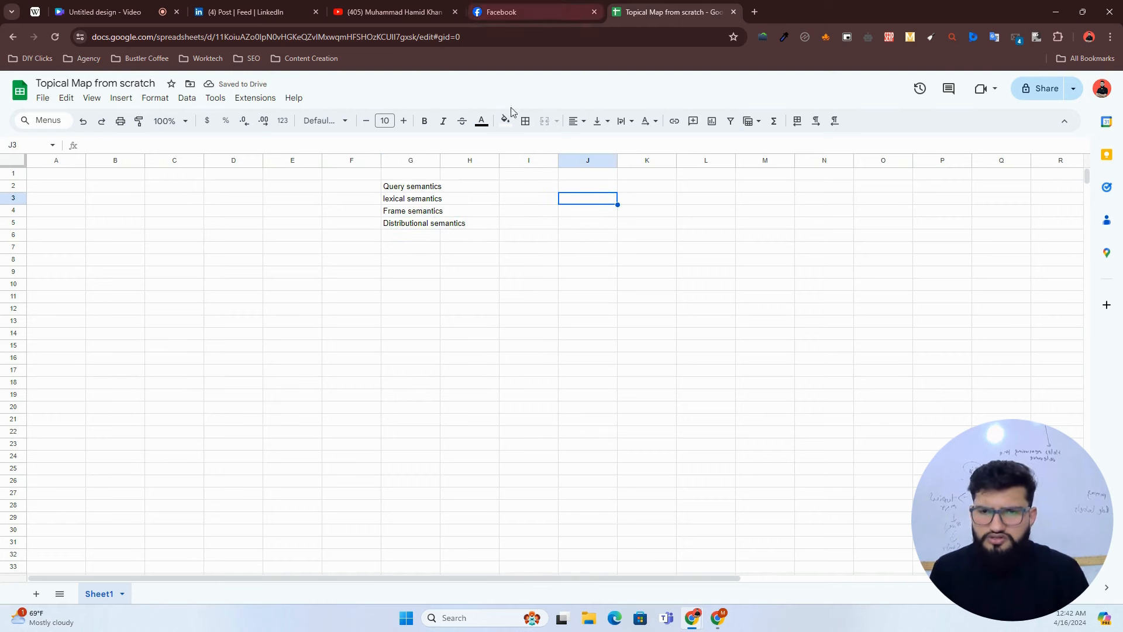
pyautogui.doubleClick(440, 161)
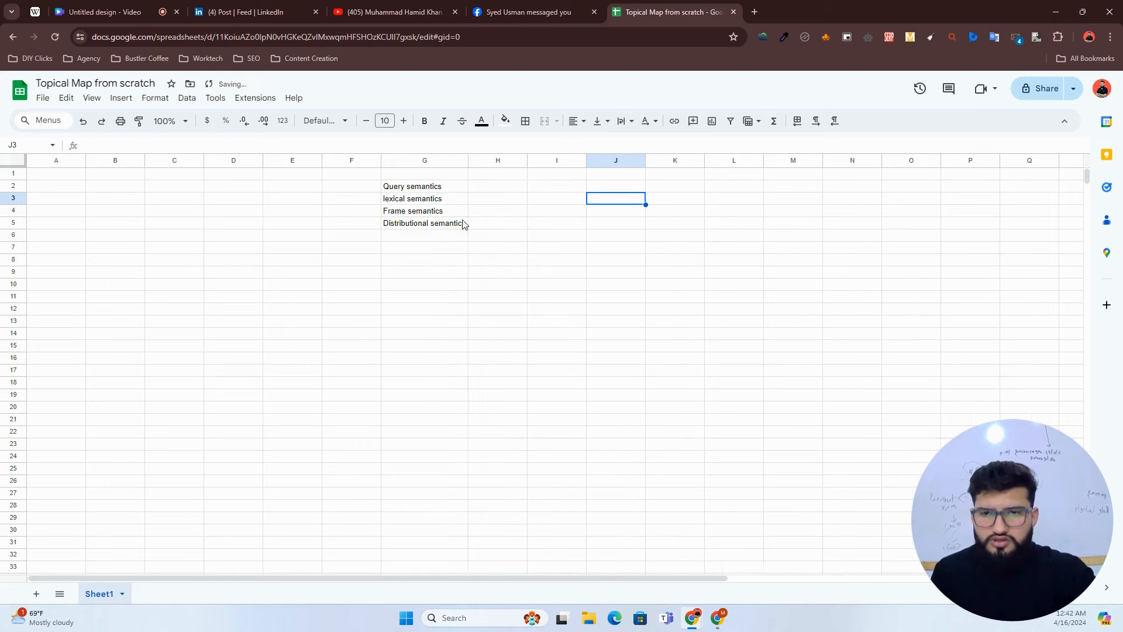
# Step: Enter "types of attributes" in cell I2 and move that entry to cell J3
pyautogui.click(543, 186)
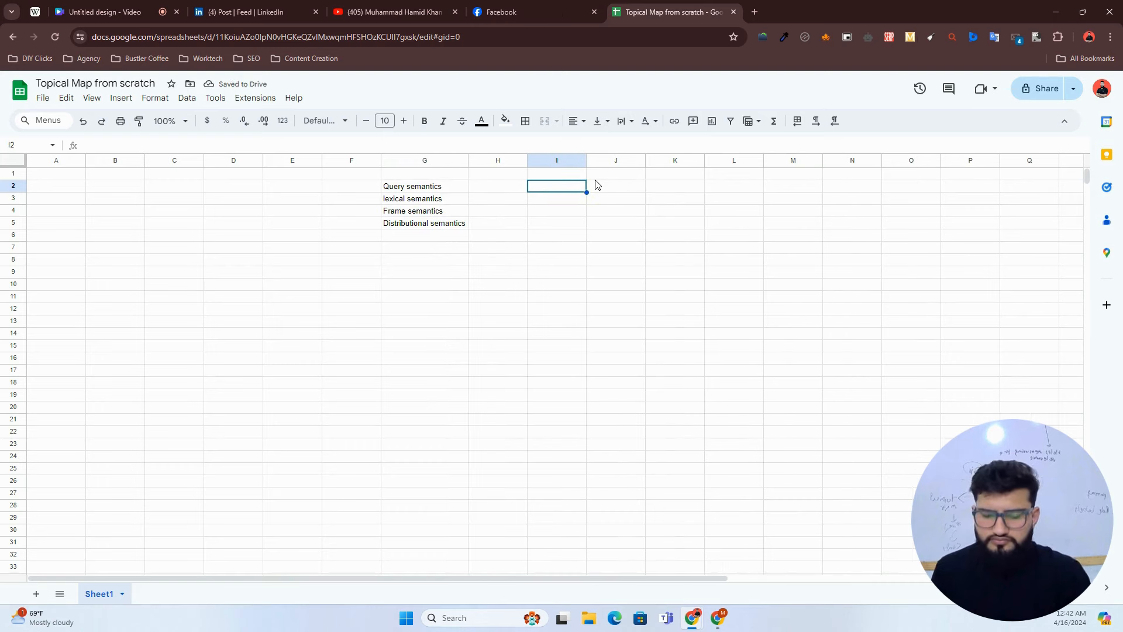
pyautogui.write('types of attributes')
pyautogui.press('Return')
pyautogui.press('Up')
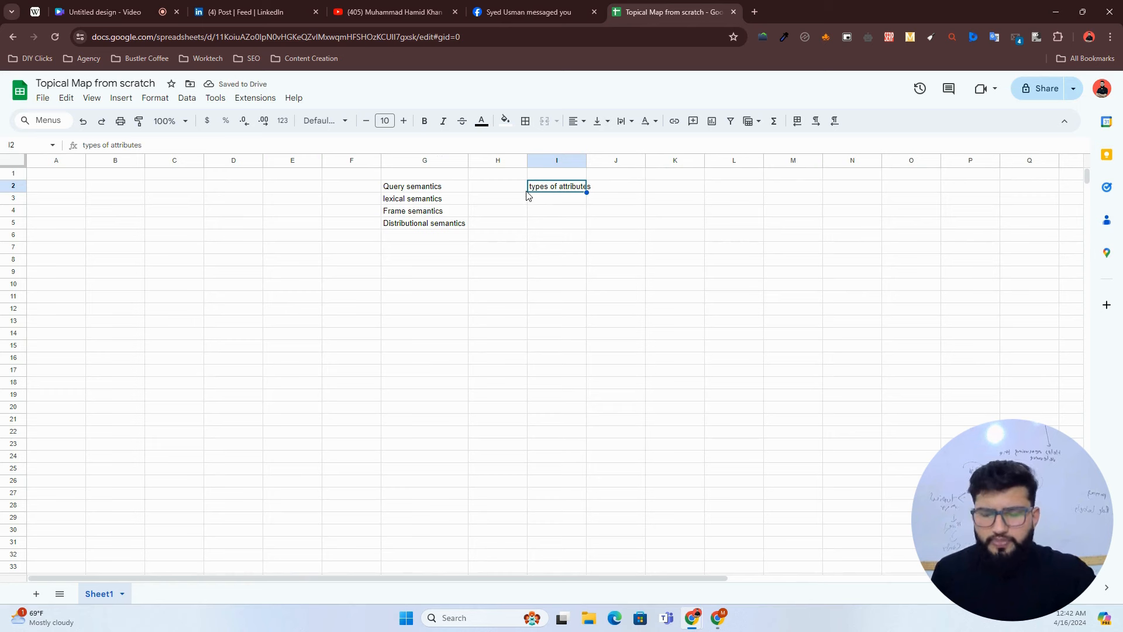
pyautogui.moveTo(559, 194); pyautogui.dragTo(620, 200)
# Step: Enter "EAV (model)" in cell I2 as the heading above the attribute types
pyautogui.click(573, 187)
pyautogui.write('EAV')
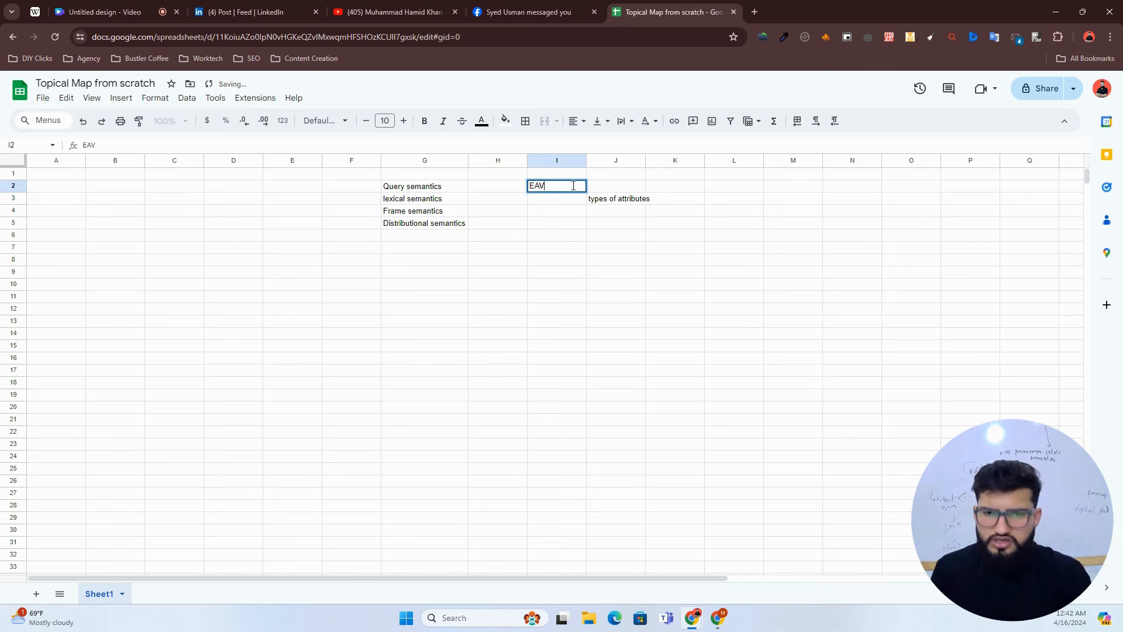
pyautogui.press('Return')
pyautogui.doubleClick(576, 184)
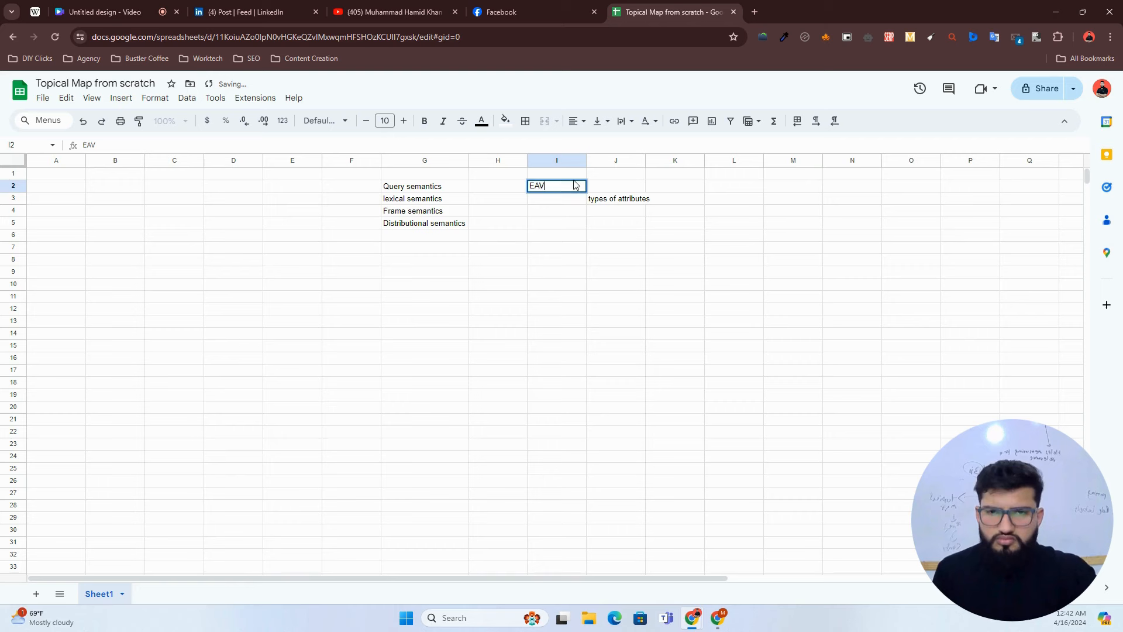
pyautogui.write('(model')
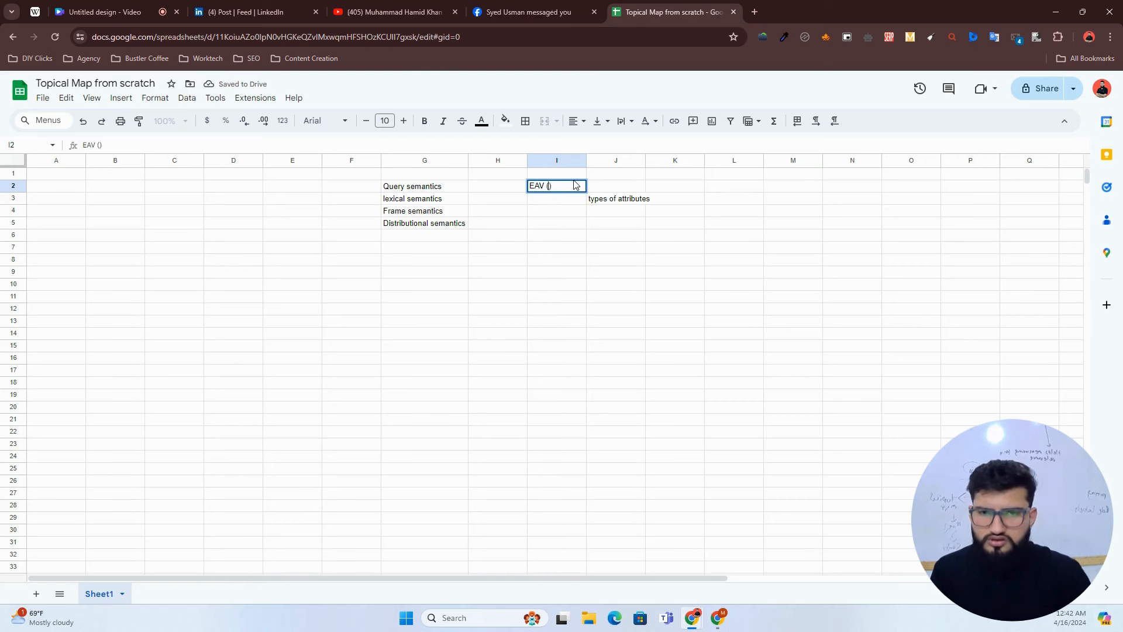
pyautogui.click(501, 271)
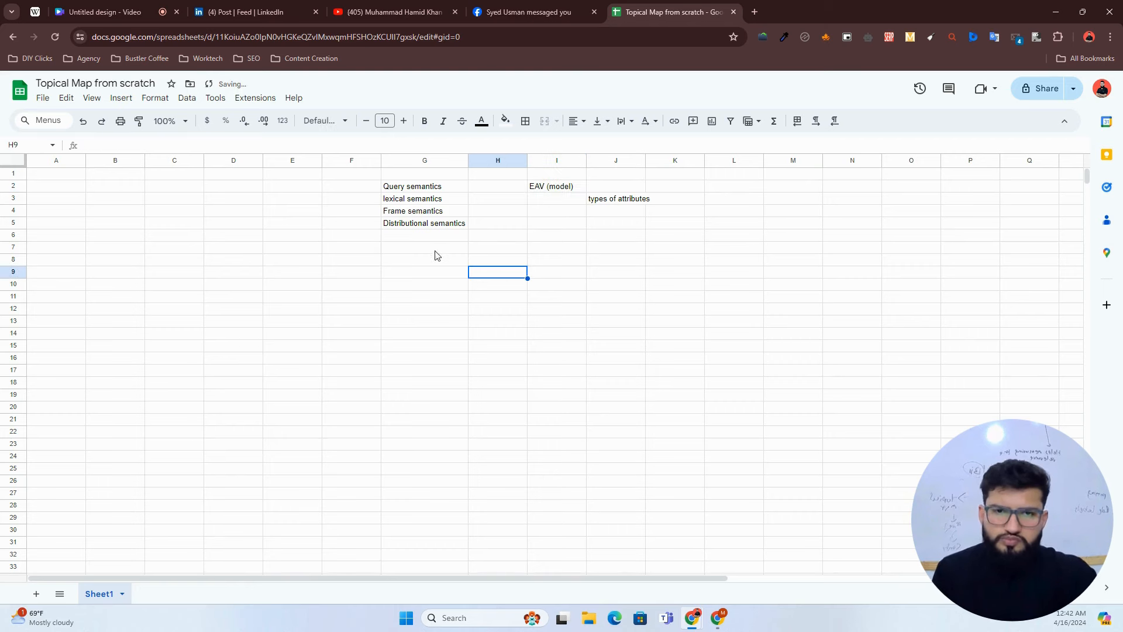
# Step: Capitalize the first letter of the J3 entry so it reads "Types of attributes"
pyautogui.click(605, 201)
pyautogui.doubleClick(592, 197)
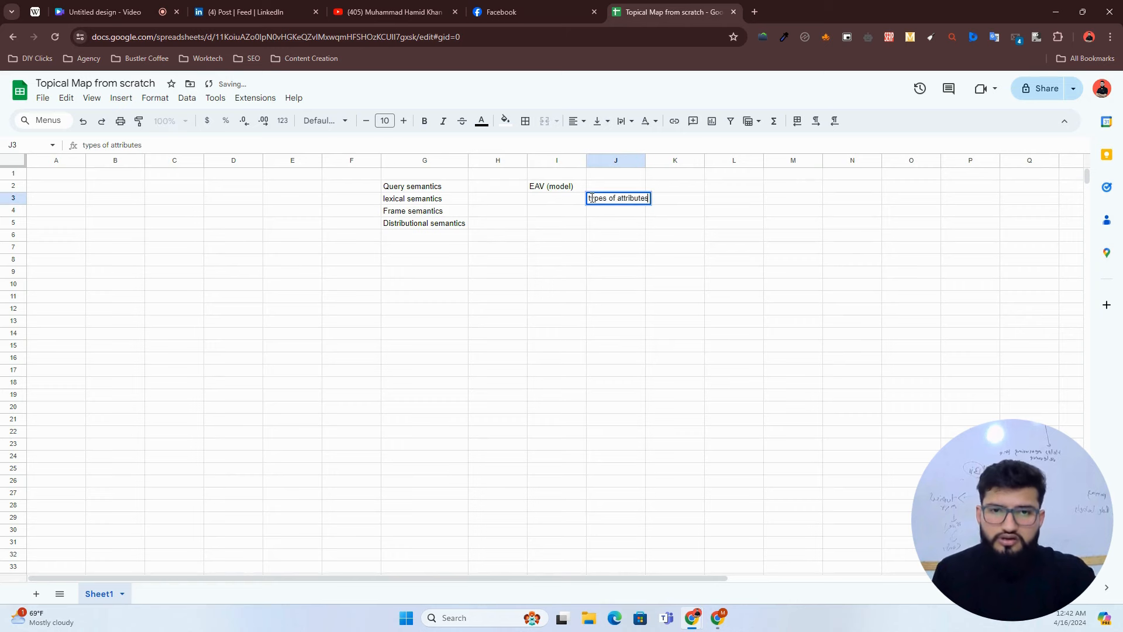
pyautogui.tripleClick(592, 197)
pyautogui.click(592, 198)
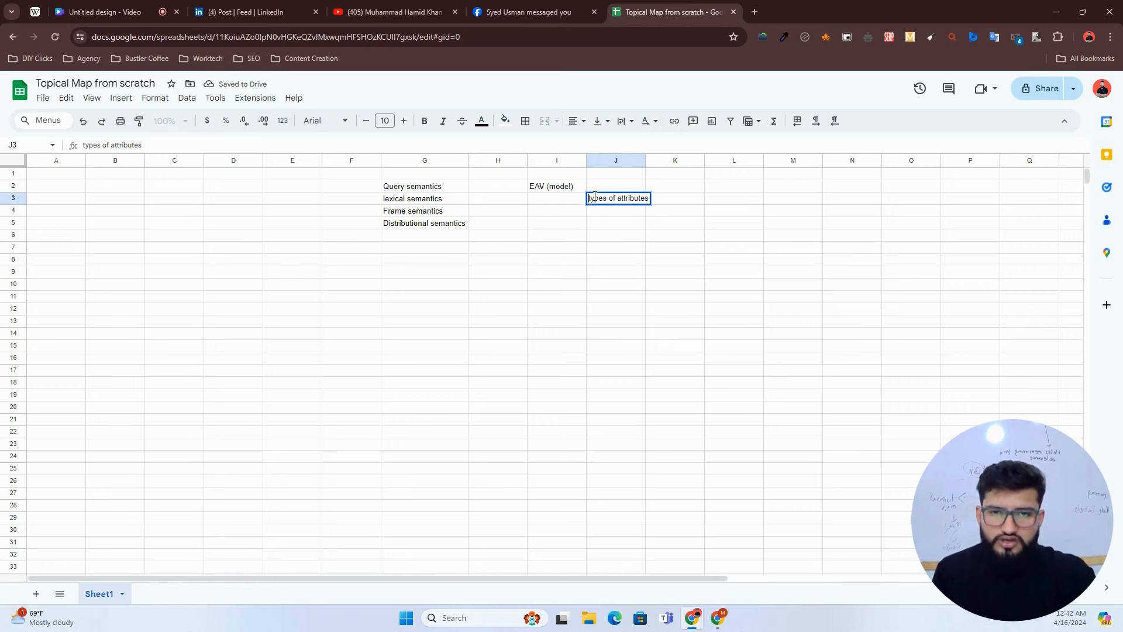
pyautogui.write('T')
pyautogui.press('Return')
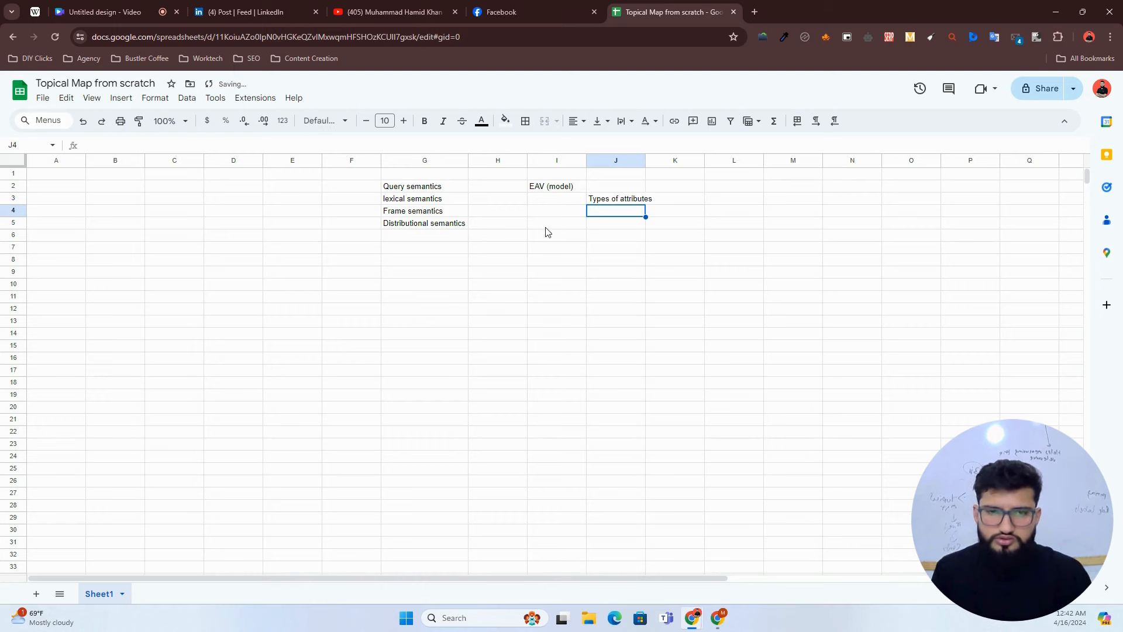
pyautogui.click(550, 236)
pyautogui.click(456, 262)
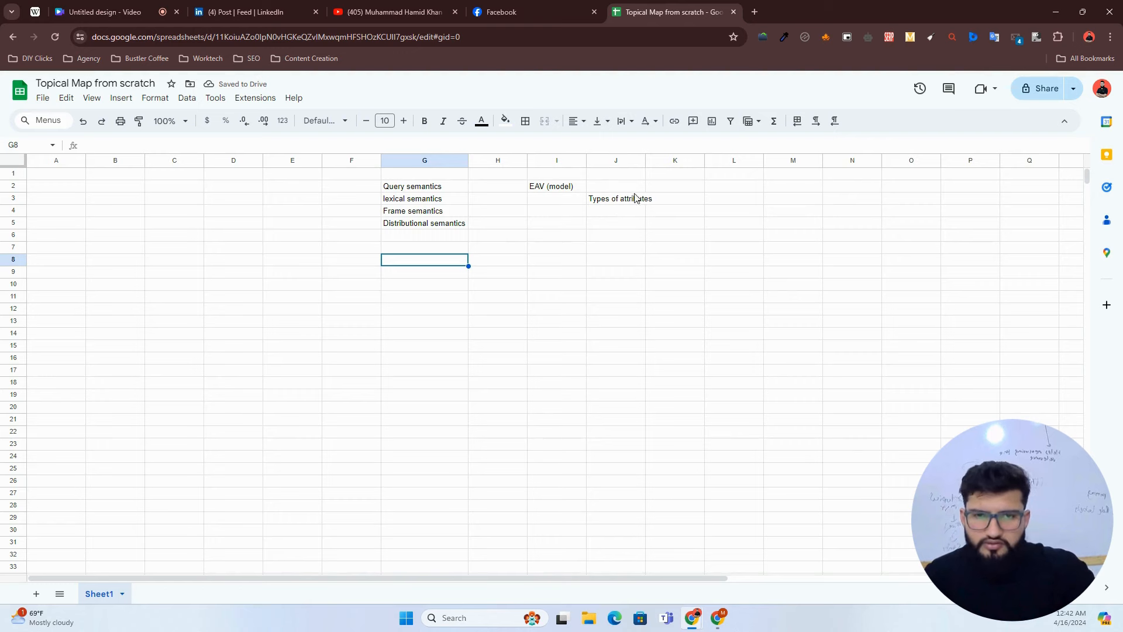
# Step: Enter "Noun-verb relationship" in cell J5, two rows below the attribute types entry
pyautogui.click(667, 187)
pyautogui.press('Left')
pyautogui.press('Down')
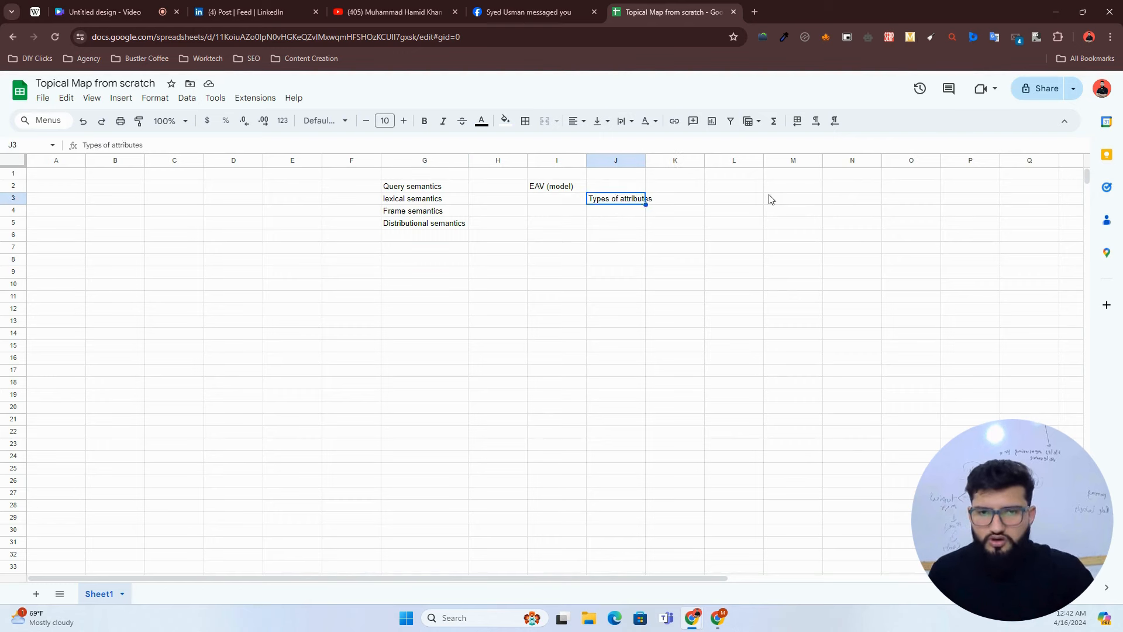
pyautogui.press('Down')
pyautogui.press('Down')
pyautogui.press('Right')
pyautogui.press('Left')
pyautogui.write('No')
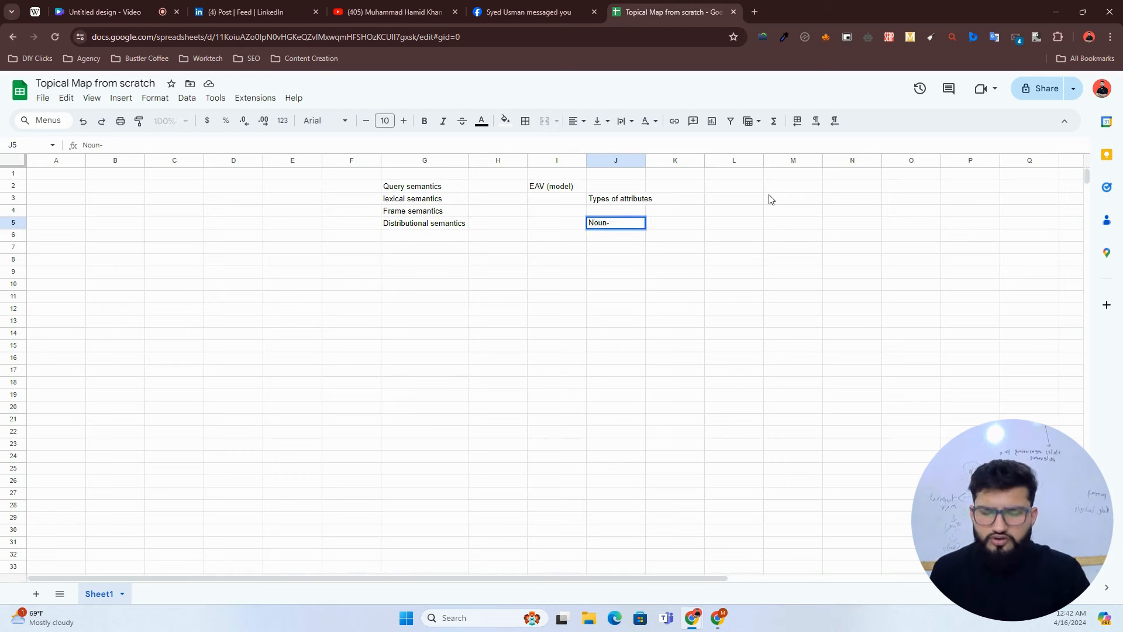
pyautogui.write('un-verb ')
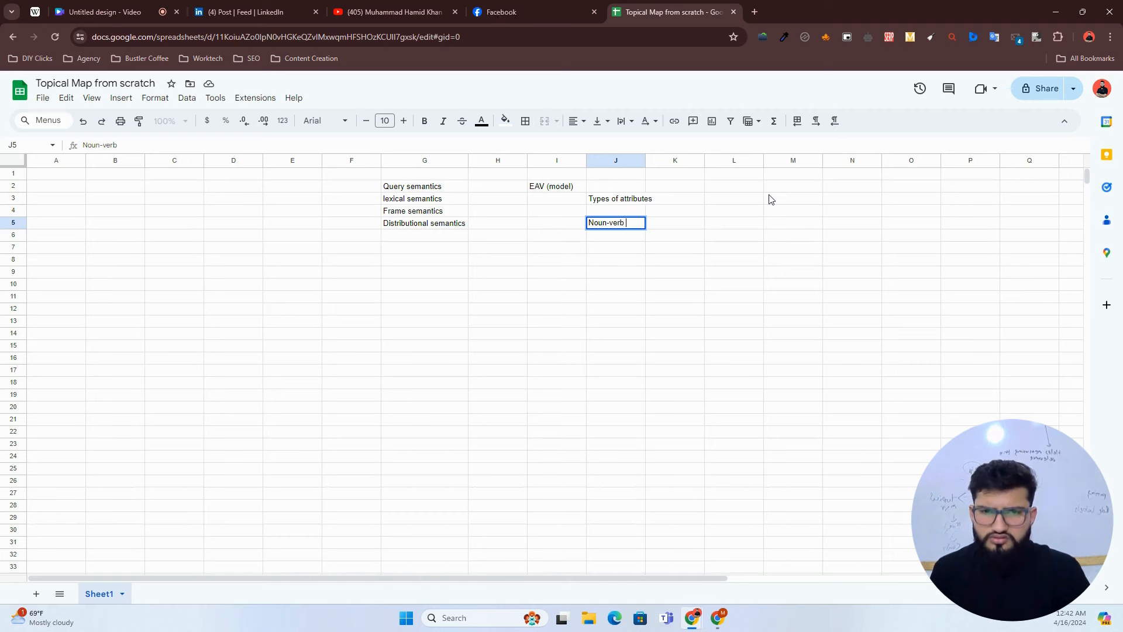
pyautogui.write('relationship')
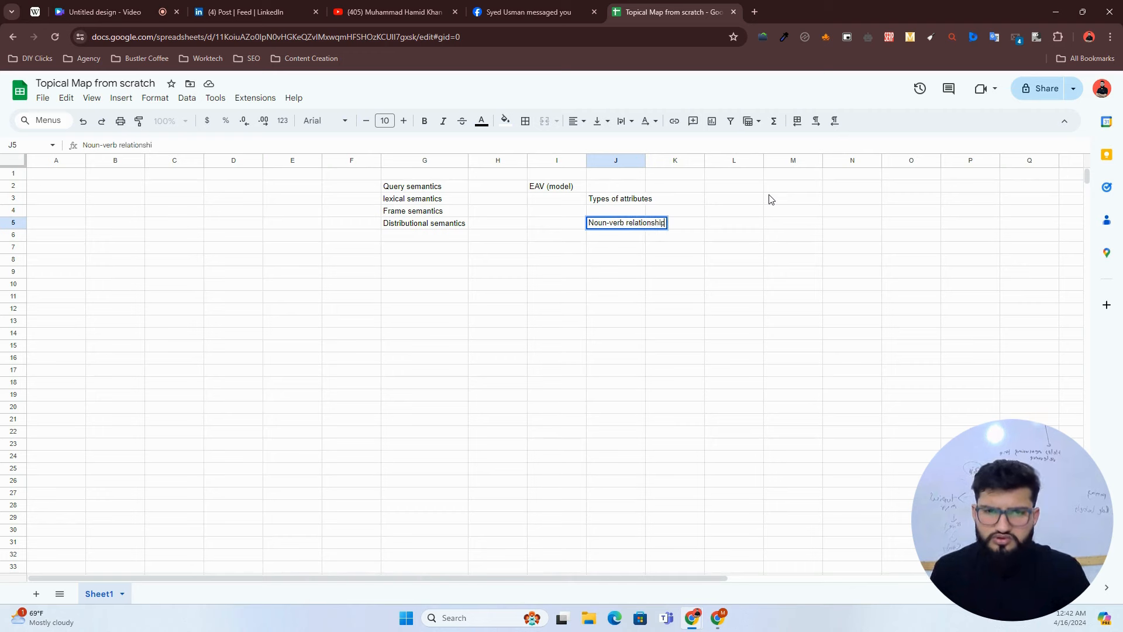
pyautogui.press('Return')
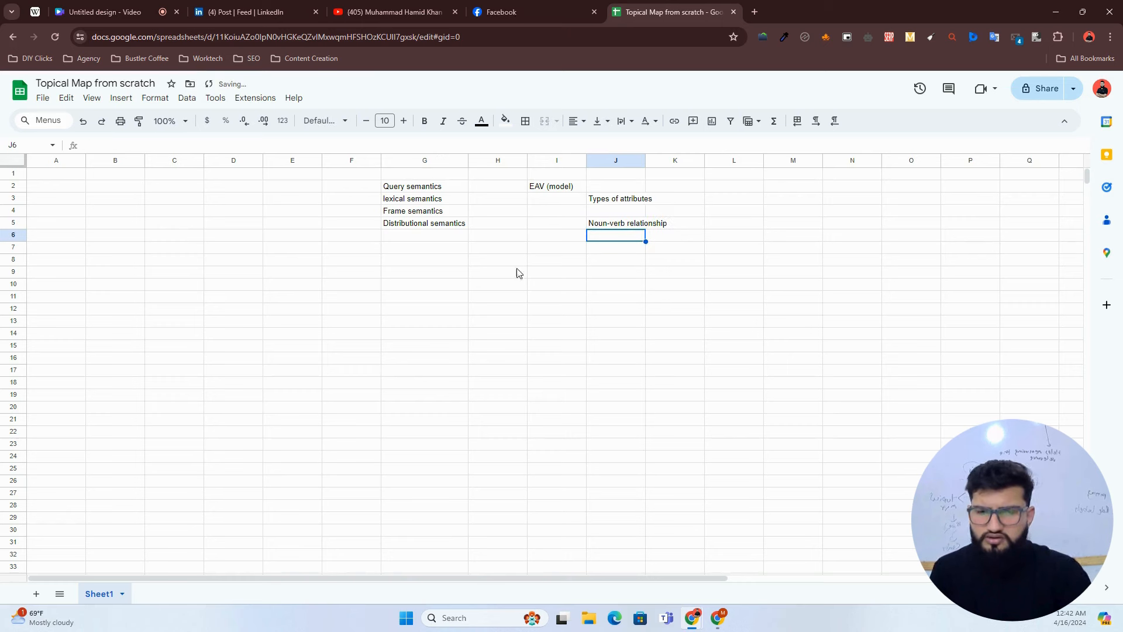
# Step: Add "predicates" in cell G8 and "perspectives" in cell G9, below the list of semantics types
pyautogui.click(441, 262)
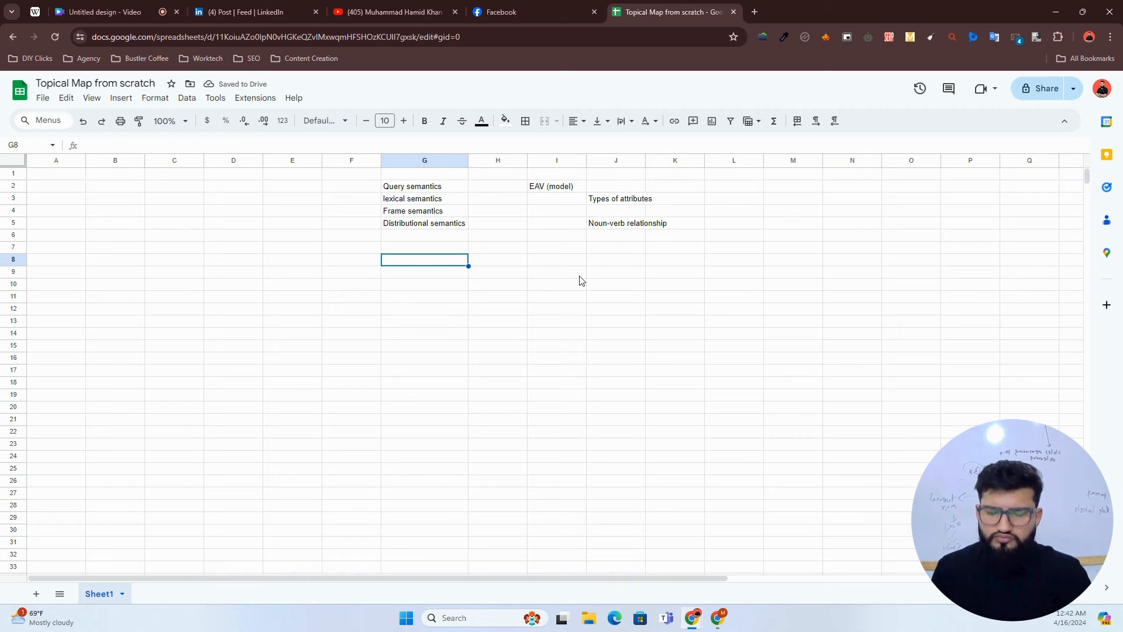
pyautogui.write('ent')
pyautogui.hotkey('ctrl', 'a')
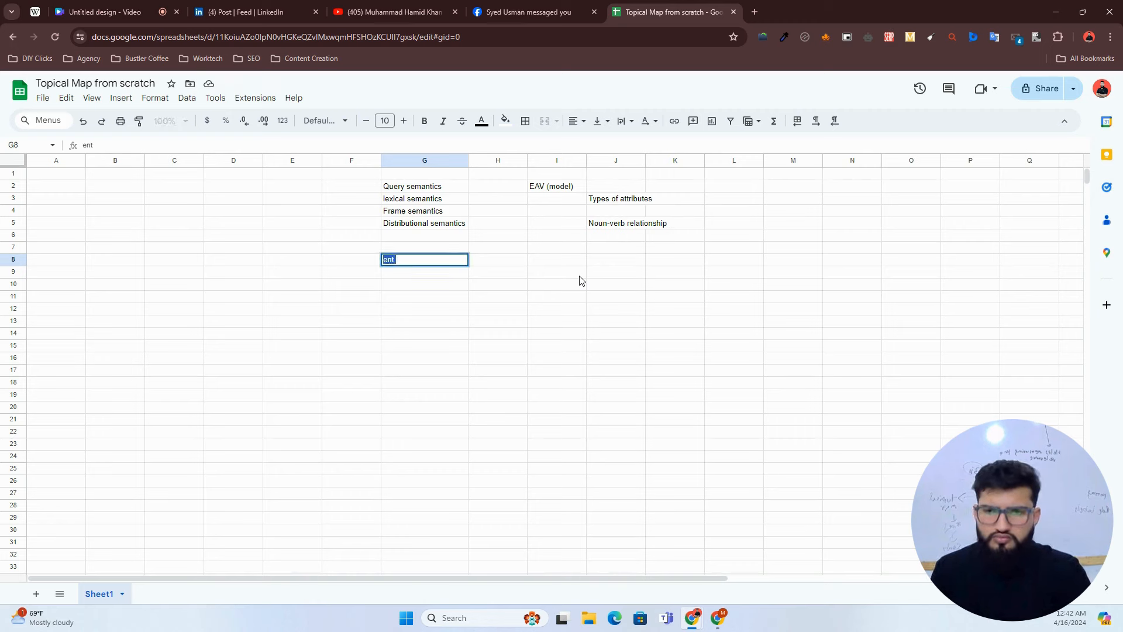
pyautogui.press('BackSpace')
pyautogui.write('V')
pyautogui.write('pre')
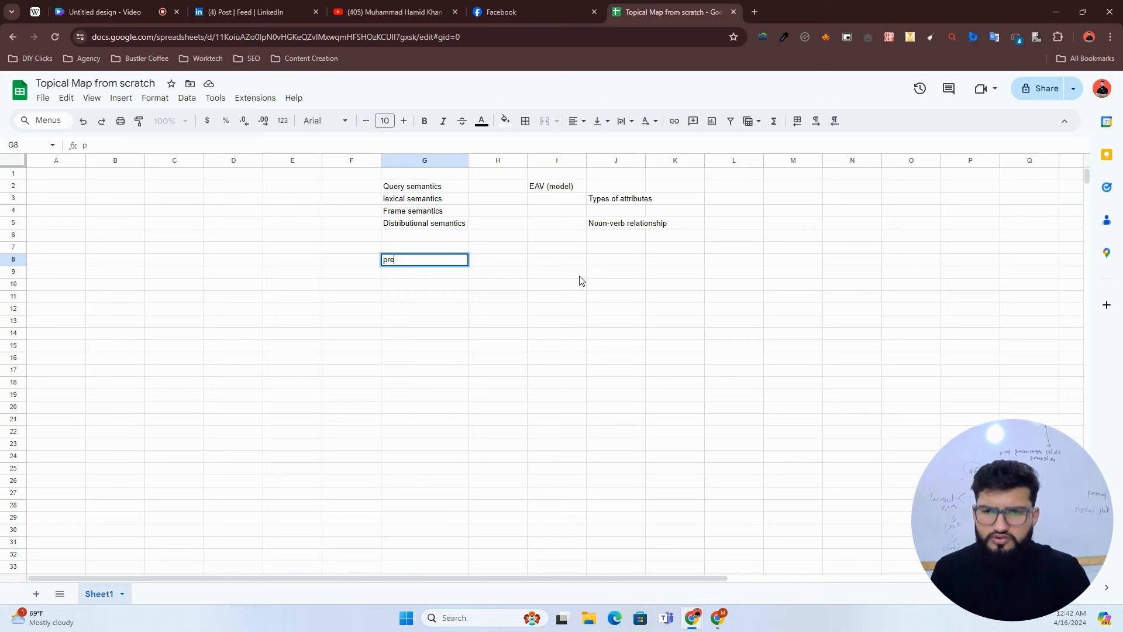
pyautogui.write('dicates')
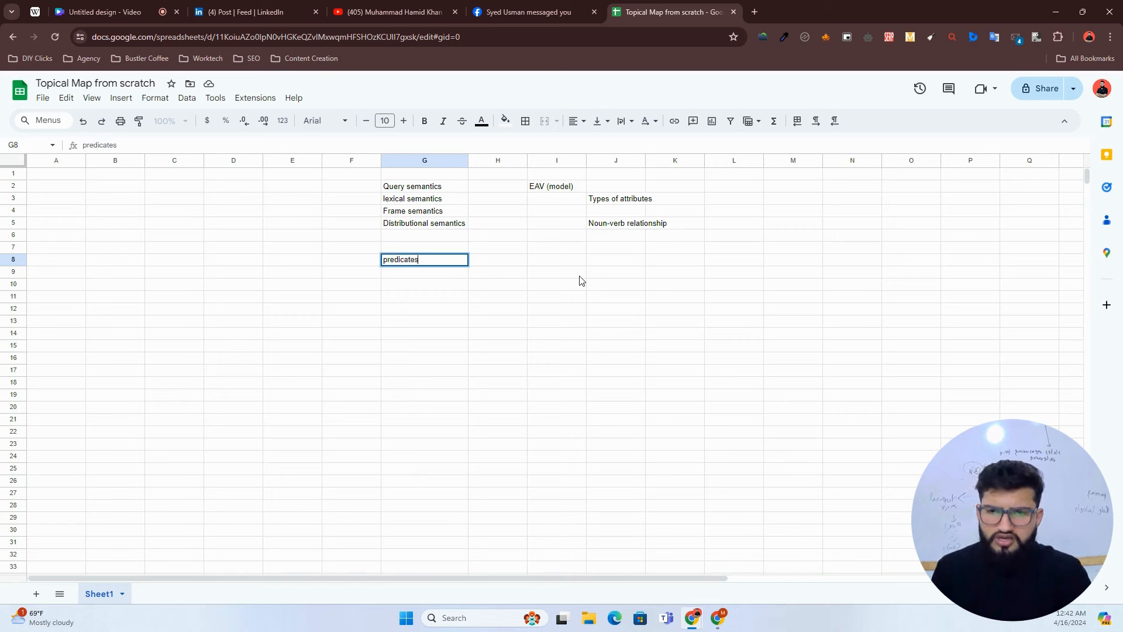
pyautogui.press('Return')
pyautogui.write('perspectives')
pyautogui.press('Return')
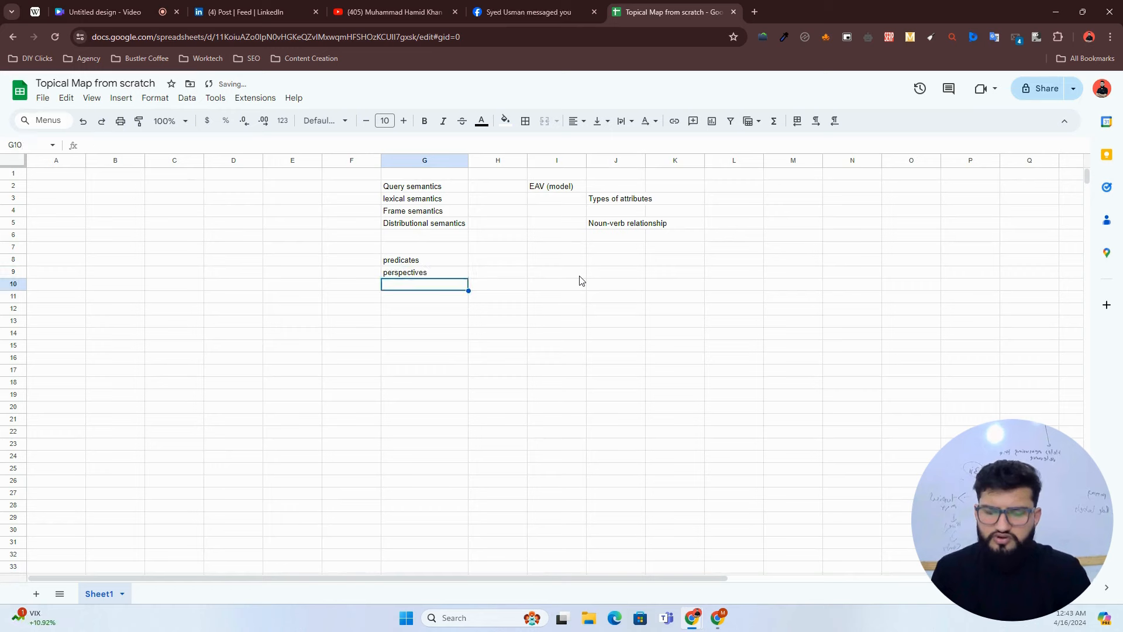
pyautogui.press('Up')
pyautogui.press('Right')
pyautogui.press('Right')
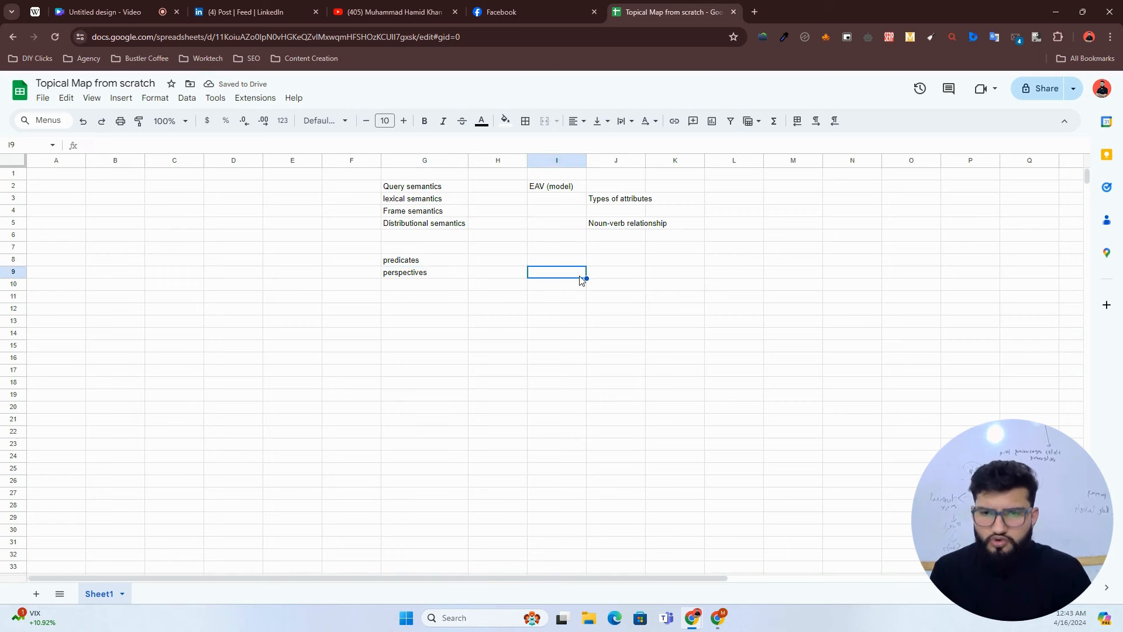
pyautogui.press('Left')
pyautogui.press('Up')
pyautogui.press('Right')
pyautogui.press('Left')
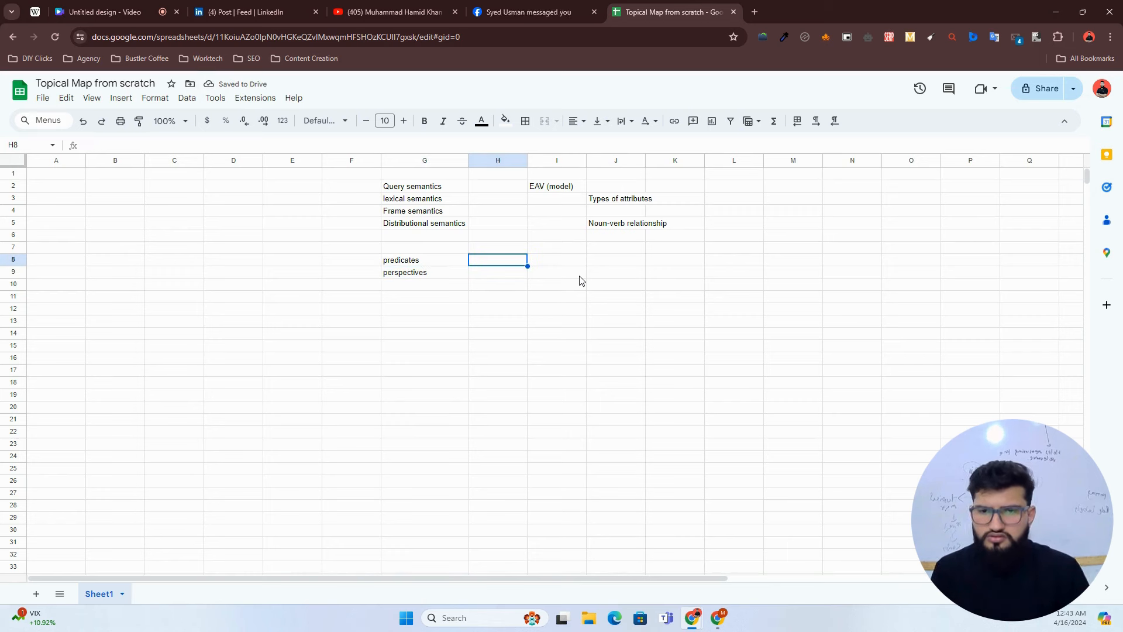
pyautogui.press('Up')
pyautogui.press('Left')
pyautogui.press('Left')
pyautogui.press('Up')
pyautogui.press('Up')
pyautogui.press('Right')
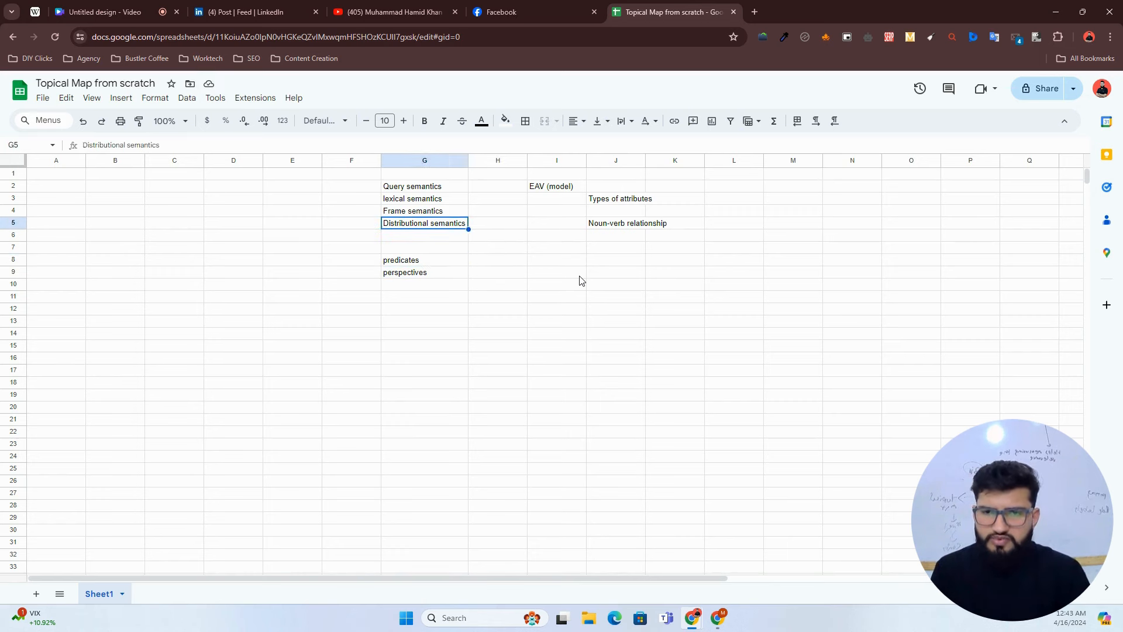
# Step: List "homonym", "meroynm" and "etc.." in cells H8 to H10, beside the predicates and perspectives
pyautogui.press('Right')
pyautogui.press('Right')
pyautogui.press('Down')
pyautogui.press('Down')
pyautogui.press('Left')
pyautogui.press('Down')
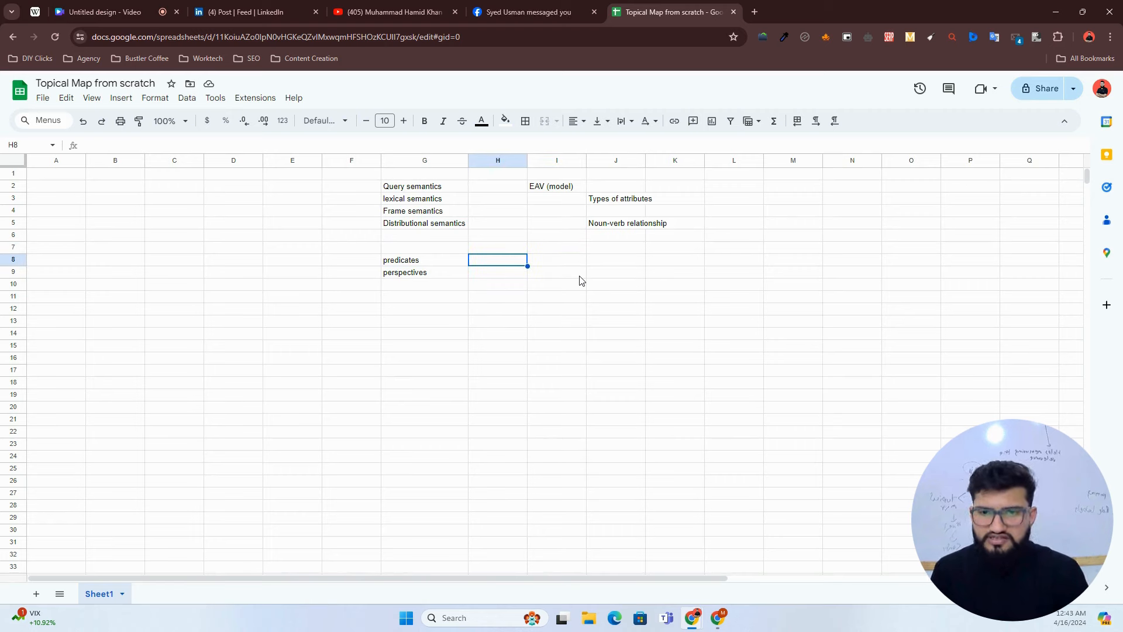
pyautogui.write('homonym')
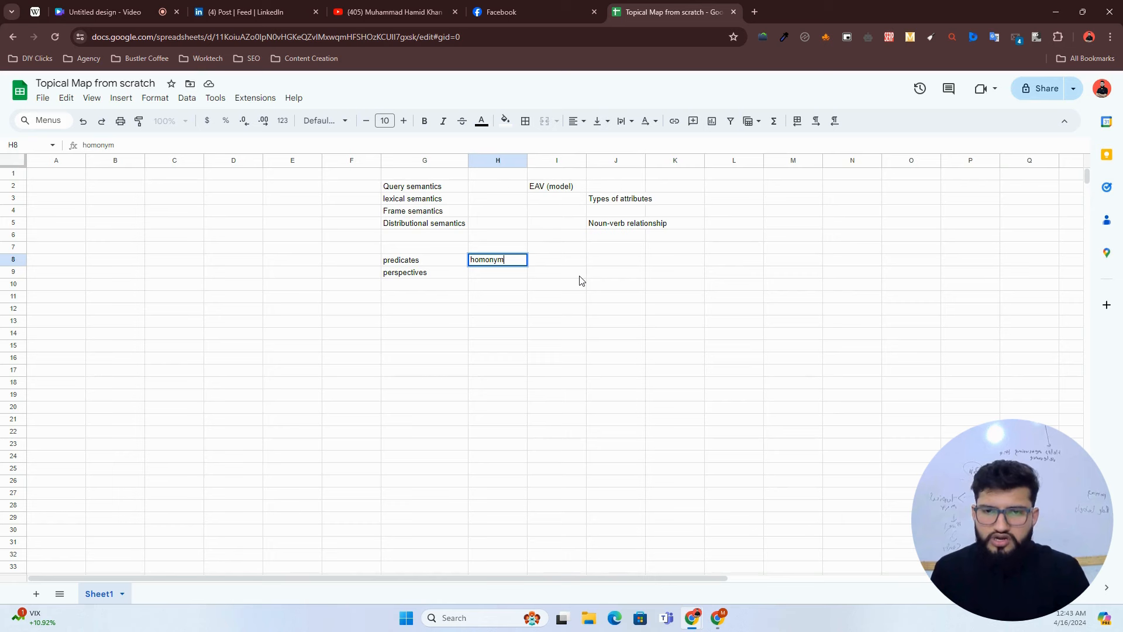
pyautogui.press('Return')
pyautogui.write('merony')
pyautogui.press('BackSpace')
pyautogui.write('nym')
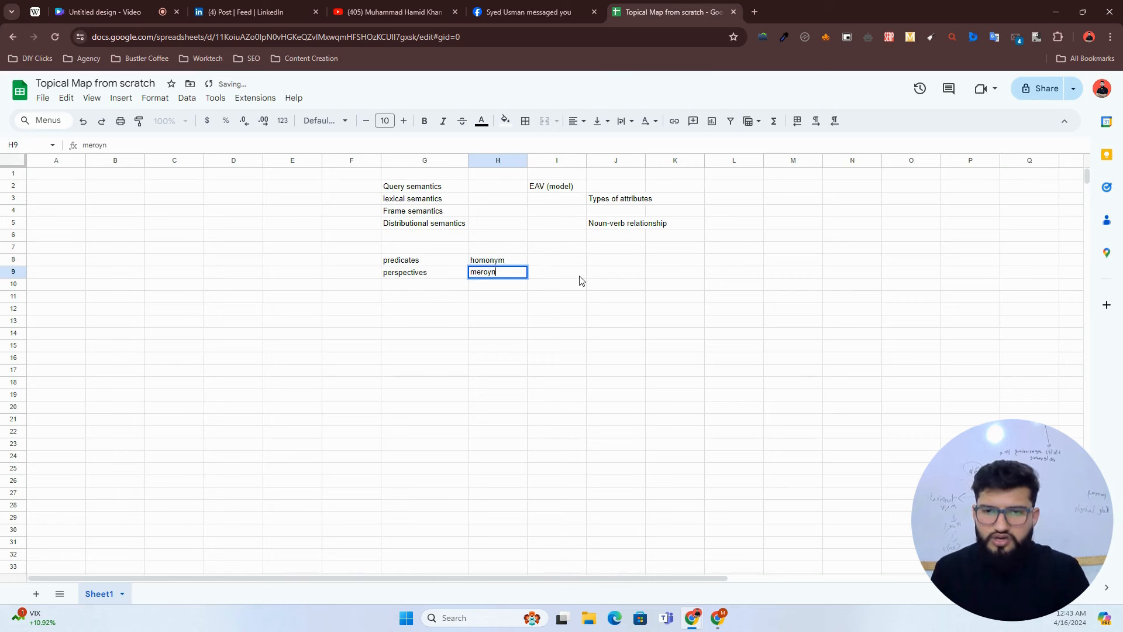
pyautogui.press('Return')
pyautogui.write('et')
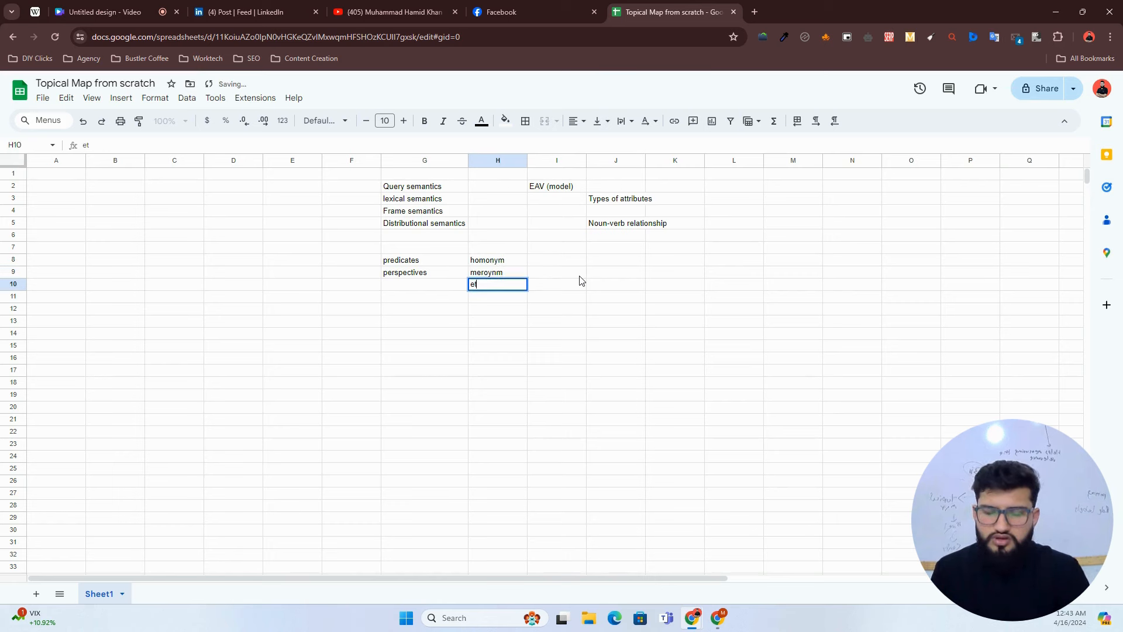
pyautogui.write('c..')
pyautogui.press('Return')
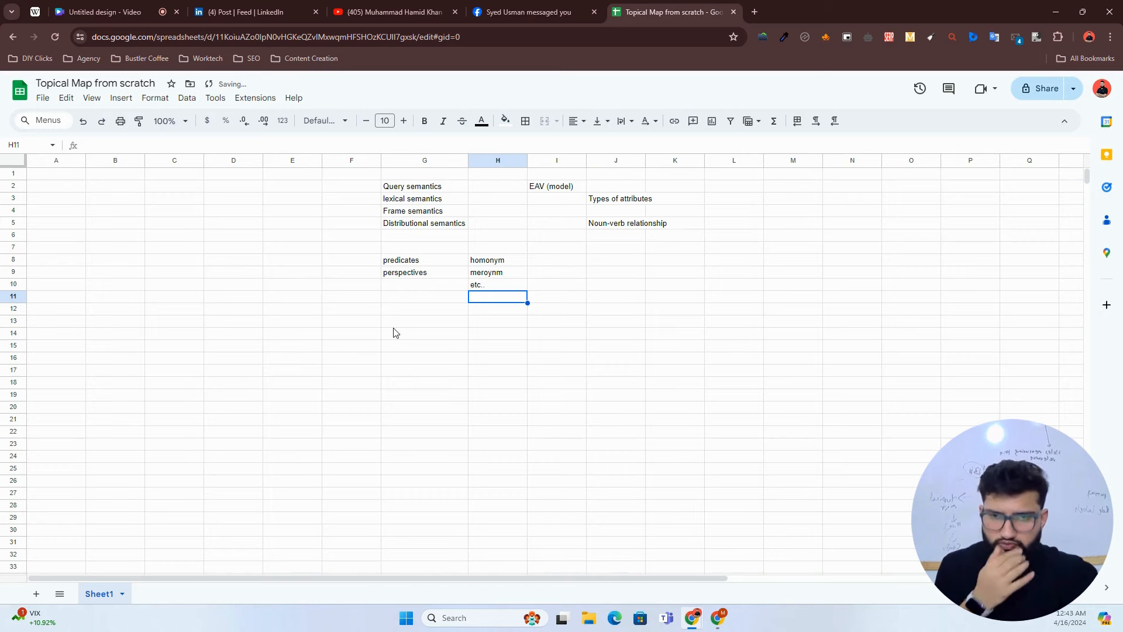
# Step: Enter "Google patents/research papers" in cell D3
pyautogui.click(383, 312)
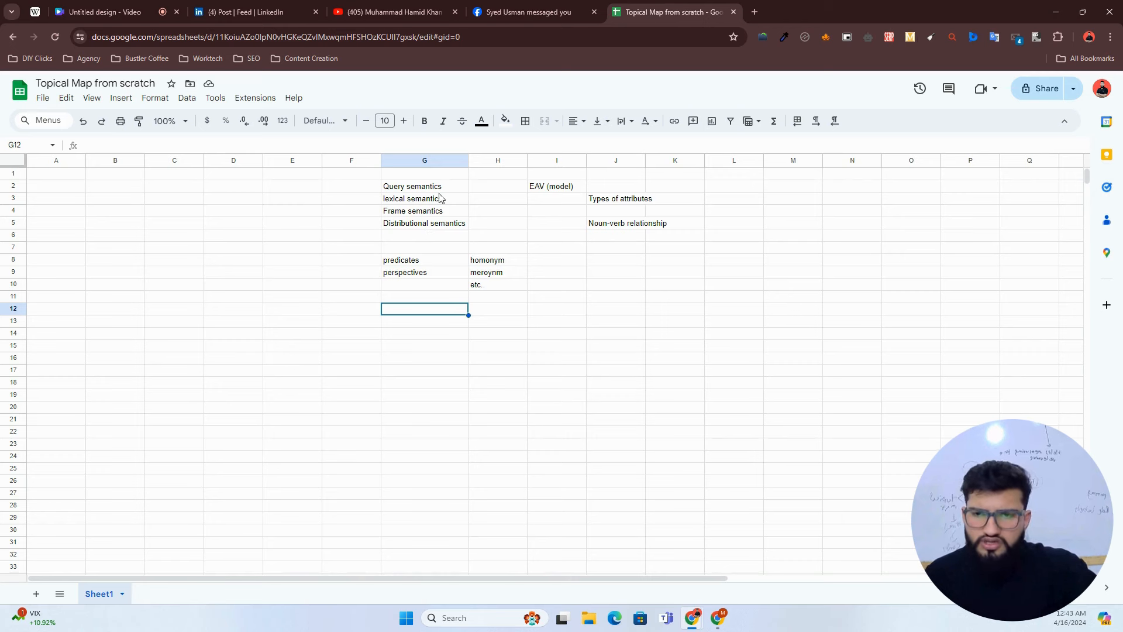
pyautogui.click(226, 201)
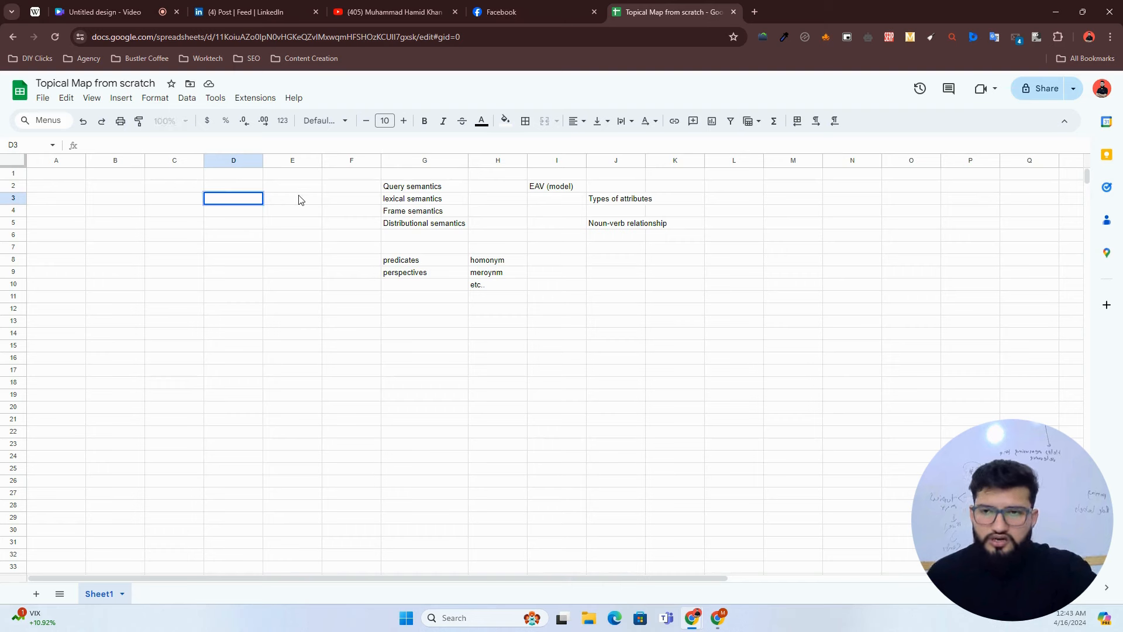
pyautogui.write('ogle ')
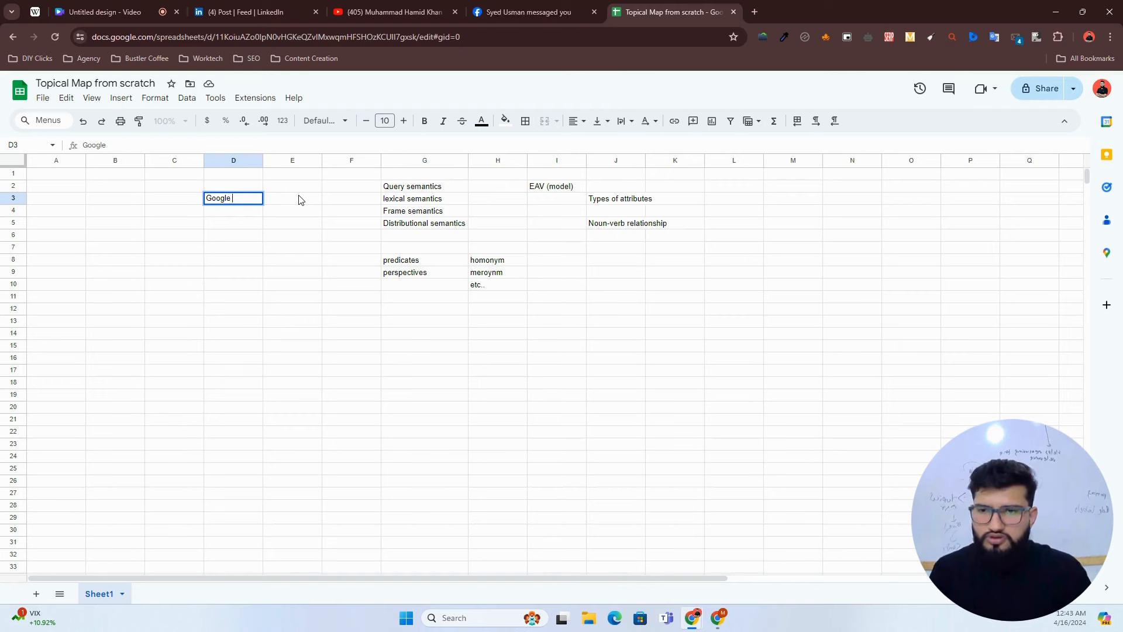
pyautogui.write('patents/research pa')
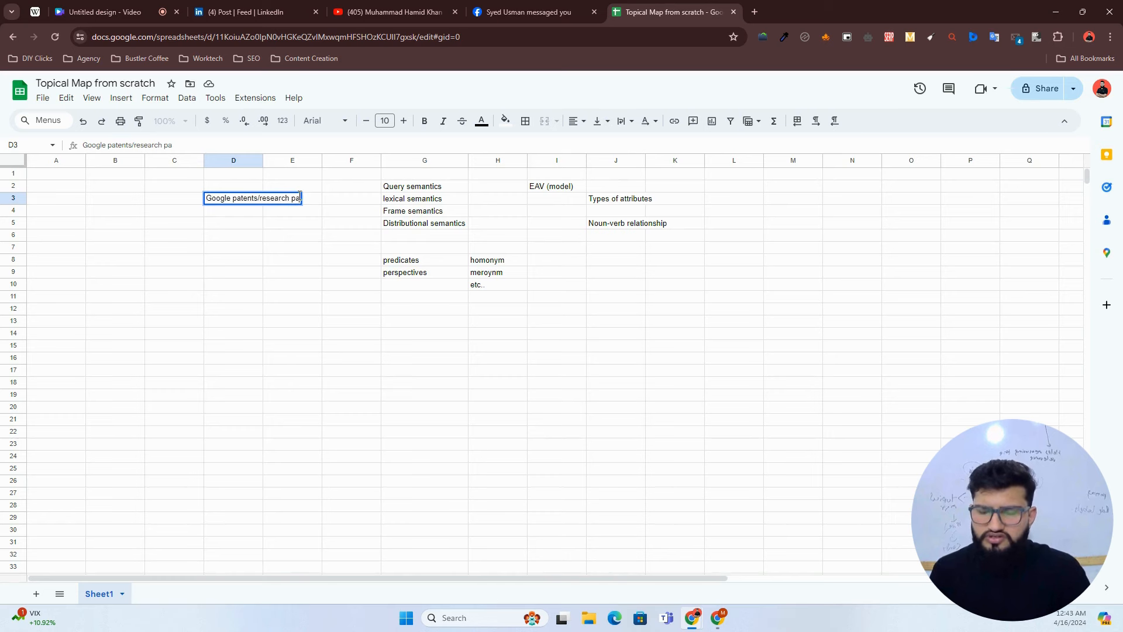
pyautogui.write('pers')
pyautogui.press('Return')
pyautogui.press('Up')
# Step: Enter "linguistics" in cell E3 and widen column D to fit the patents and research papers entry
pyautogui.click(300, 199)
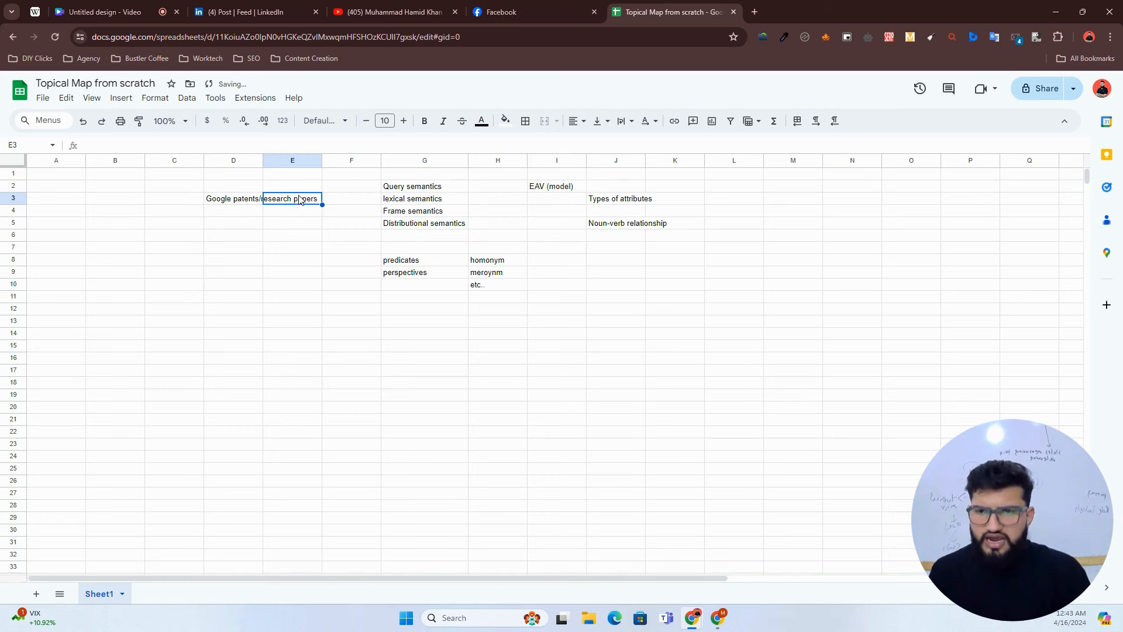
pyautogui.write('lin')
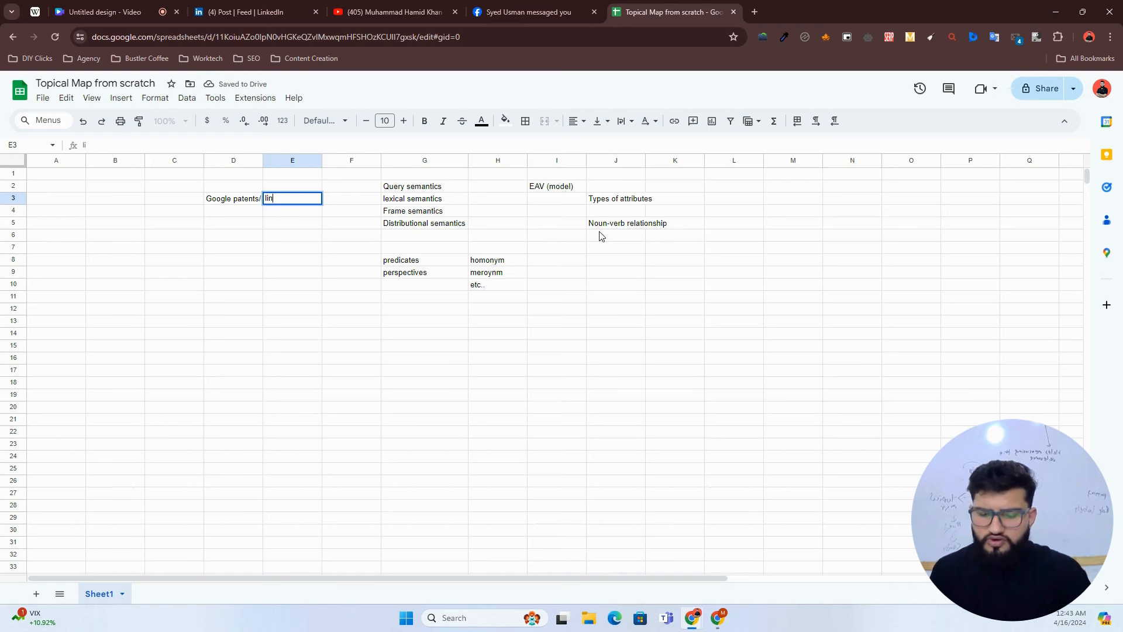
pyautogui.write('guistics')
pyautogui.press('Return')
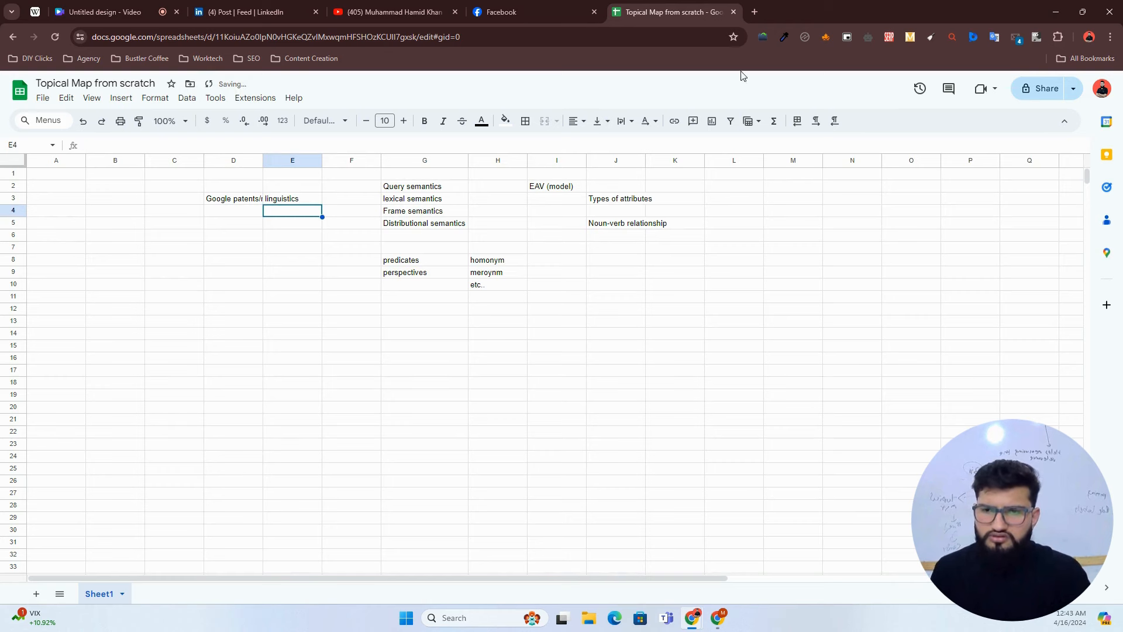
pyautogui.moveTo(262, 162); pyautogui.dragTo(319, 162)
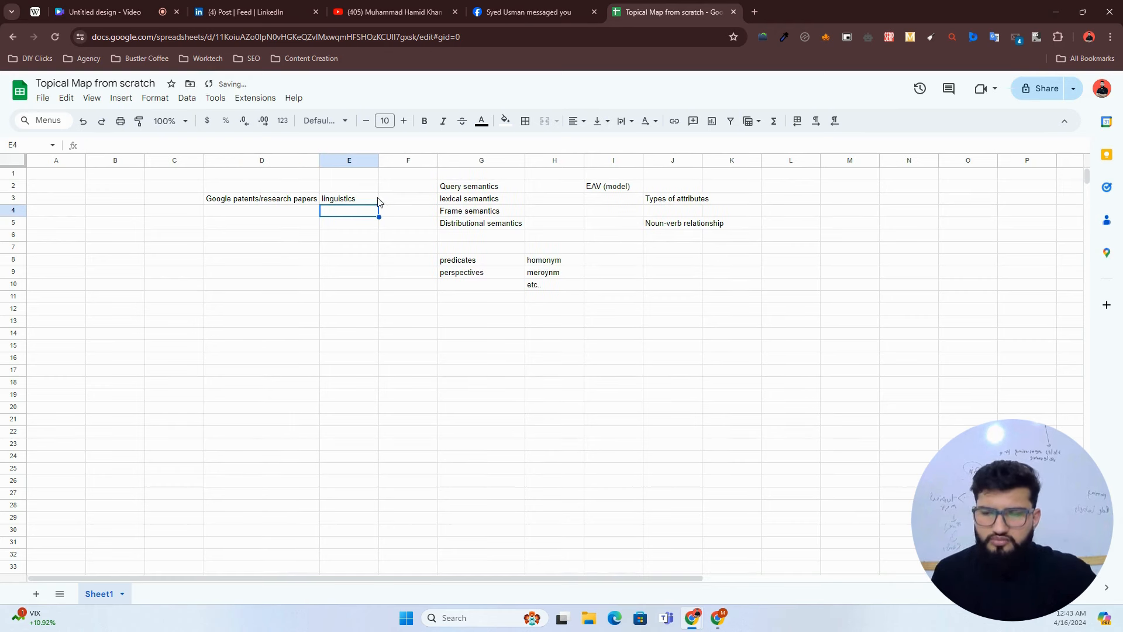
# Step: Enter "conversion/user experience" in cell F3, beside the linguistics entry
pyautogui.click(409, 199)
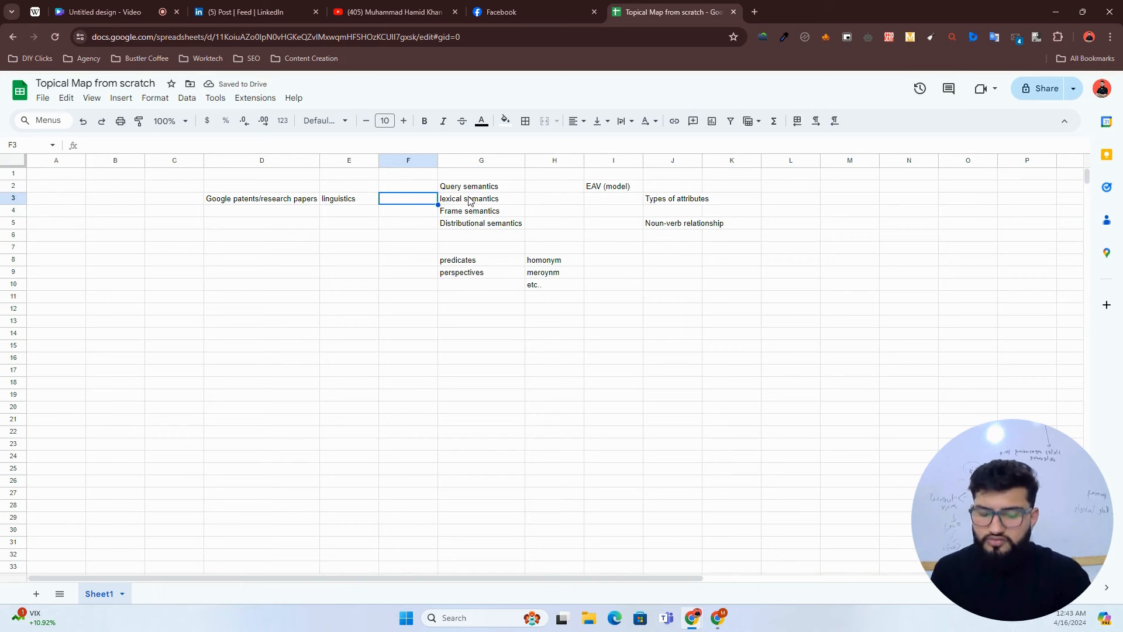
pyautogui.write('conversion/user/')
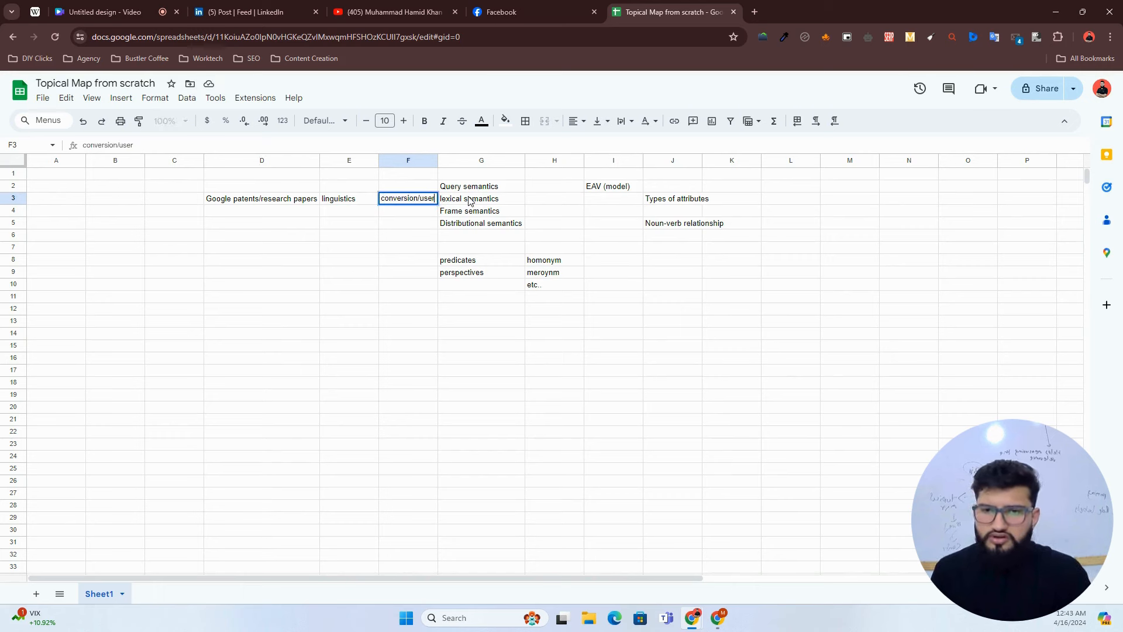
pyautogui.press('BackSpace')
pyautogui.write('experience')
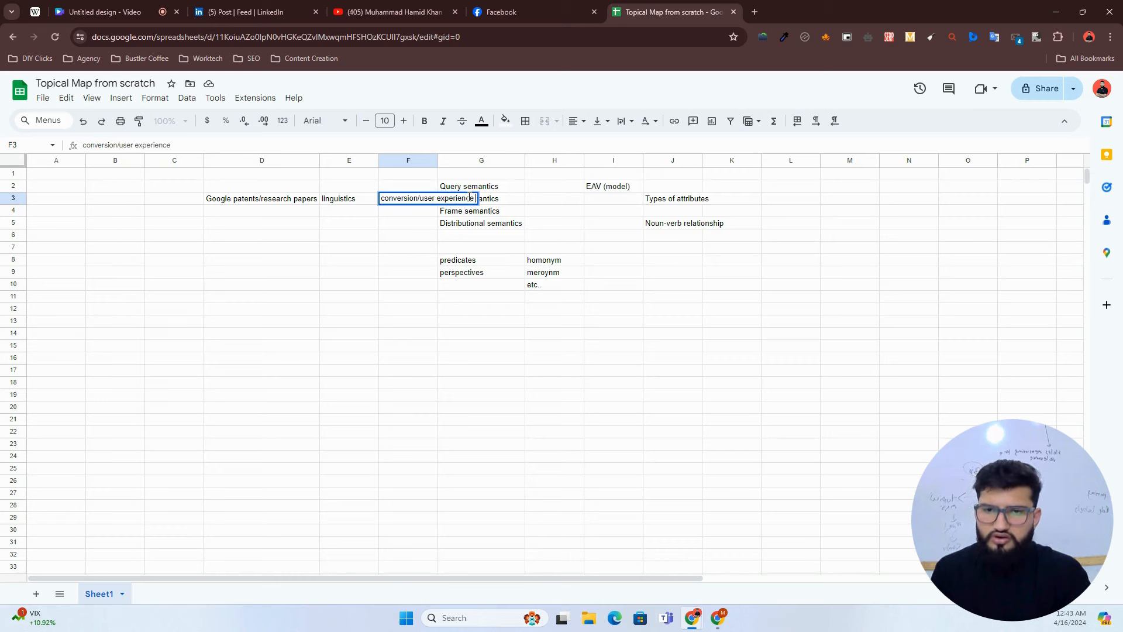
pyautogui.write('/')
pyautogui.press('BackSpace')
# Step: Append "(source context)" to the conversion/user experience entry in cell F3
pyautogui.write('(')
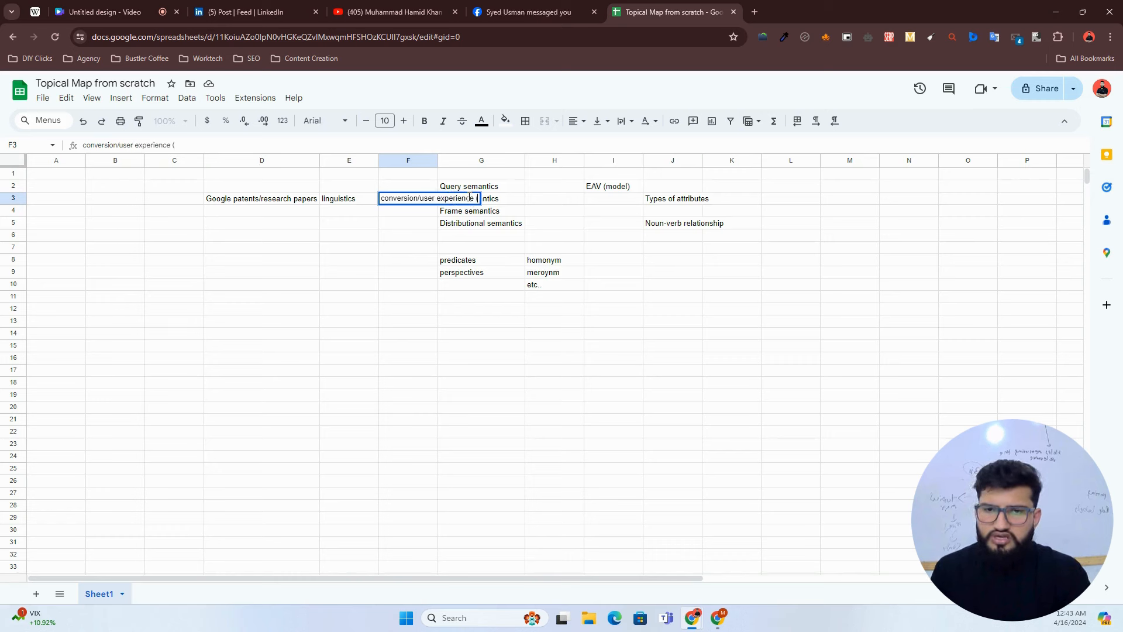
pyautogui.press('Left')
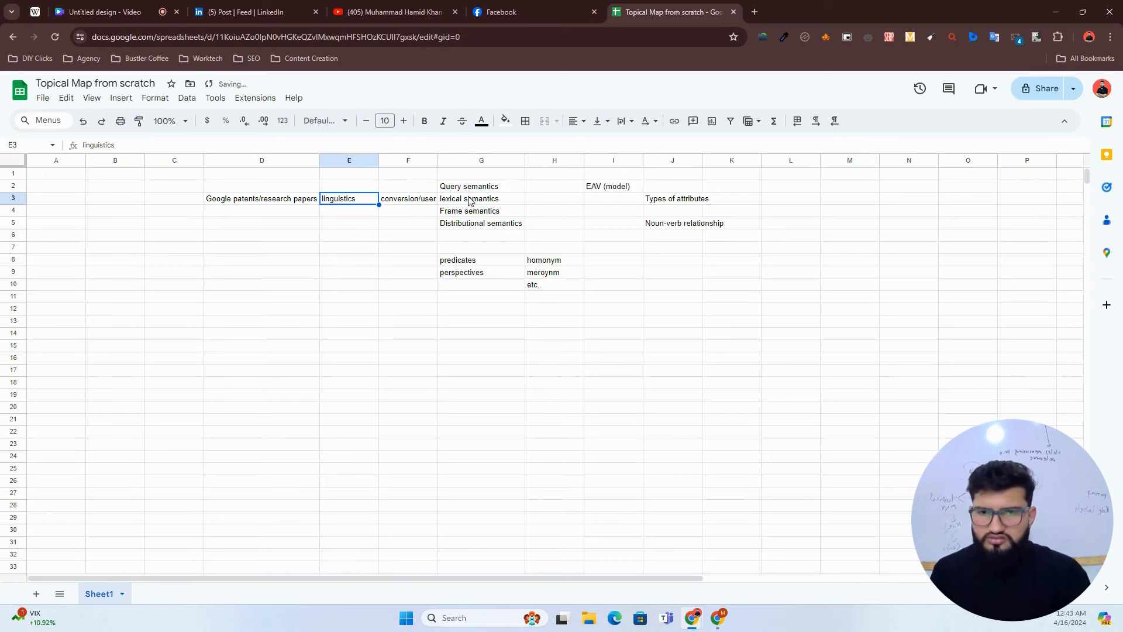
pyautogui.press('Right')
pyautogui.press('Return')
pyautogui.press('Left')
pyautogui.write('source cotnext')
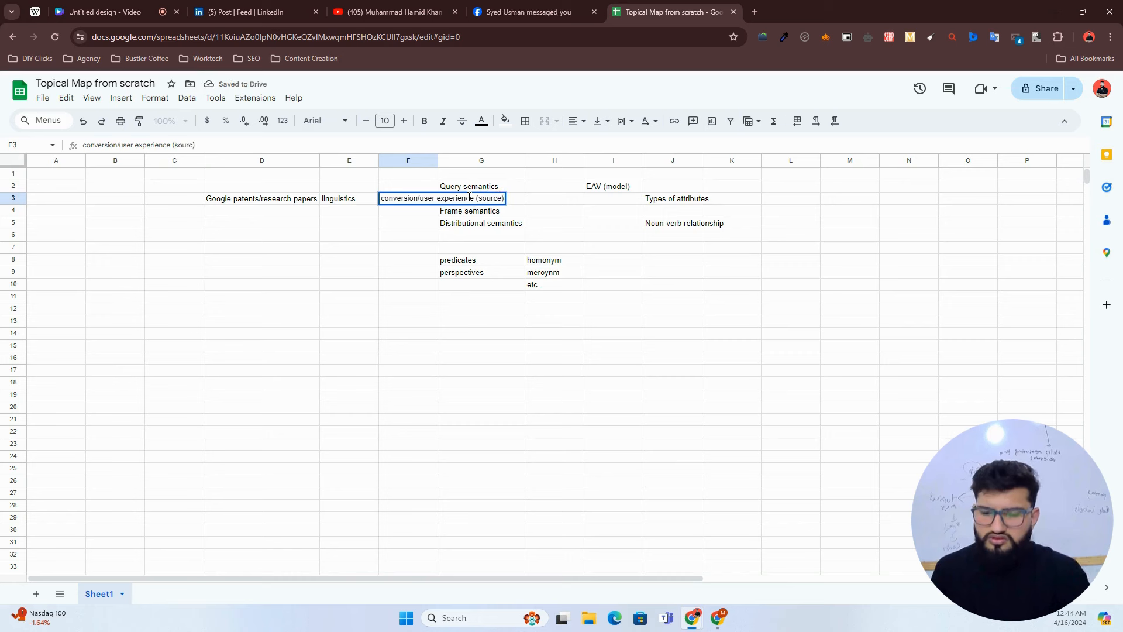
pyautogui.press('BackSpace')
pyautogui.press('BackSpace')
pyautogui.press('BackSpace')
pyautogui.press('BackSpace')
pyautogui.press('BackSpace')
pyautogui.press('BackSpace')
pyautogui.press('BackSpace')
pyautogui.write('context')
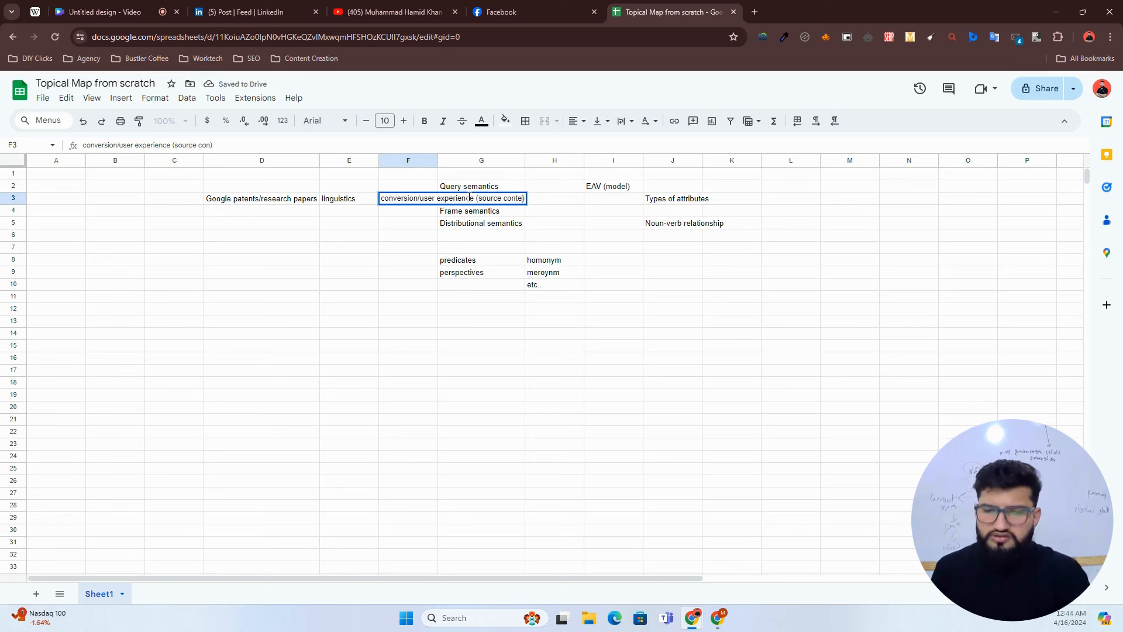
pyautogui.press('Return')
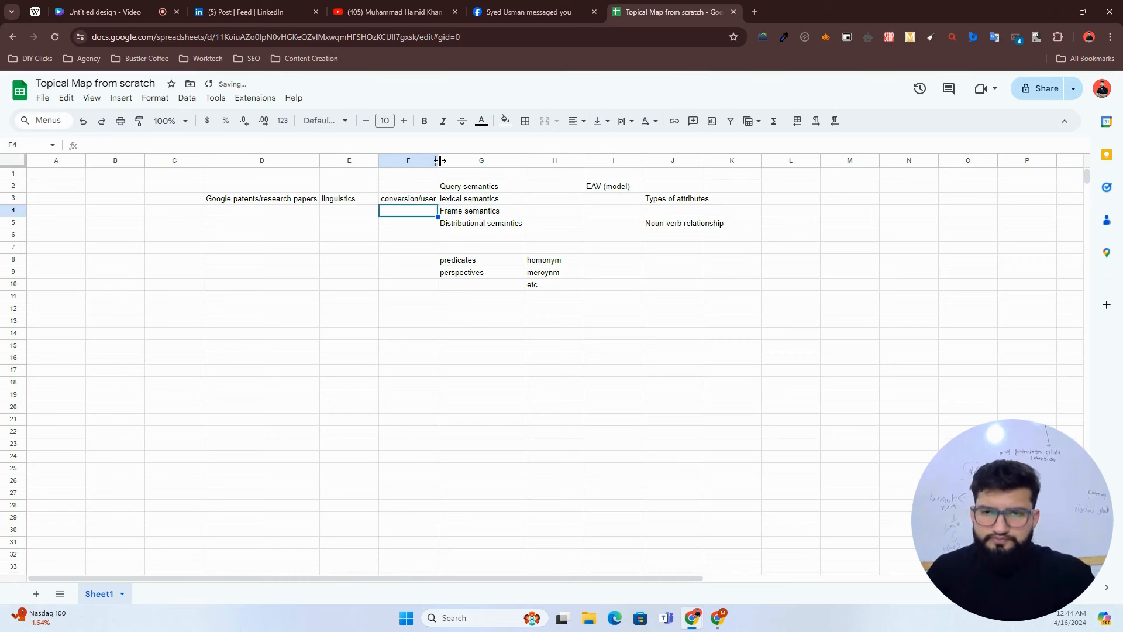
# Step: Fit the widths of columns F and E to their contents
pyautogui.doubleClick(437, 160)
pyautogui.click(349, 214)
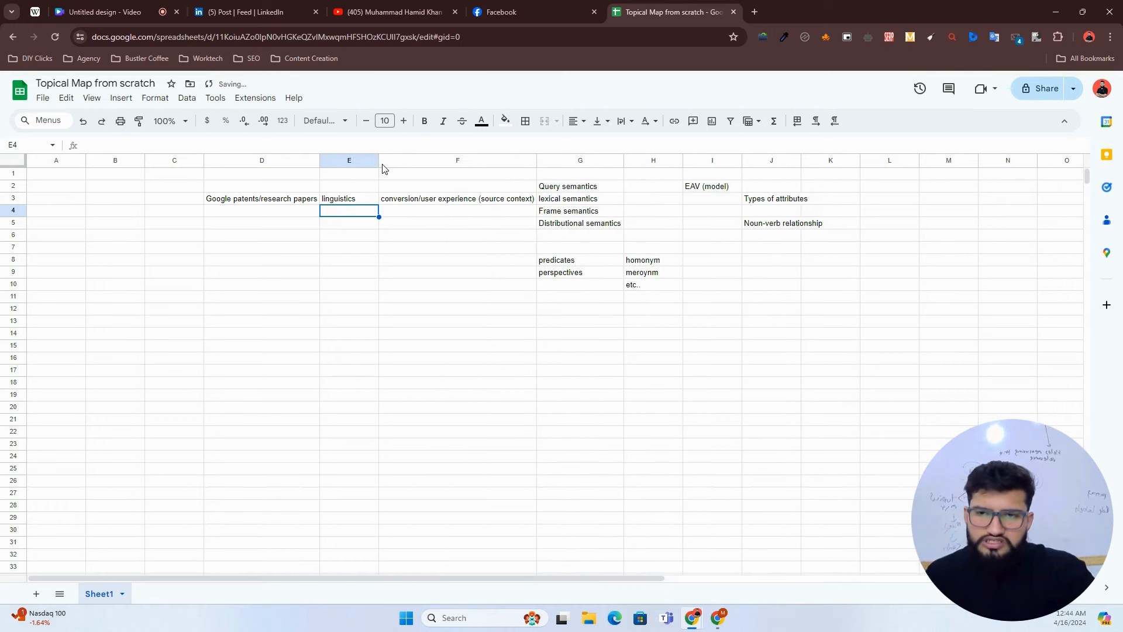
pyautogui.doubleClick(379, 160)
# Step: Number the three row 3 entries by entering 1, 2 and 3 above them in cells D2, E2 and F2
pyautogui.click(268, 186)
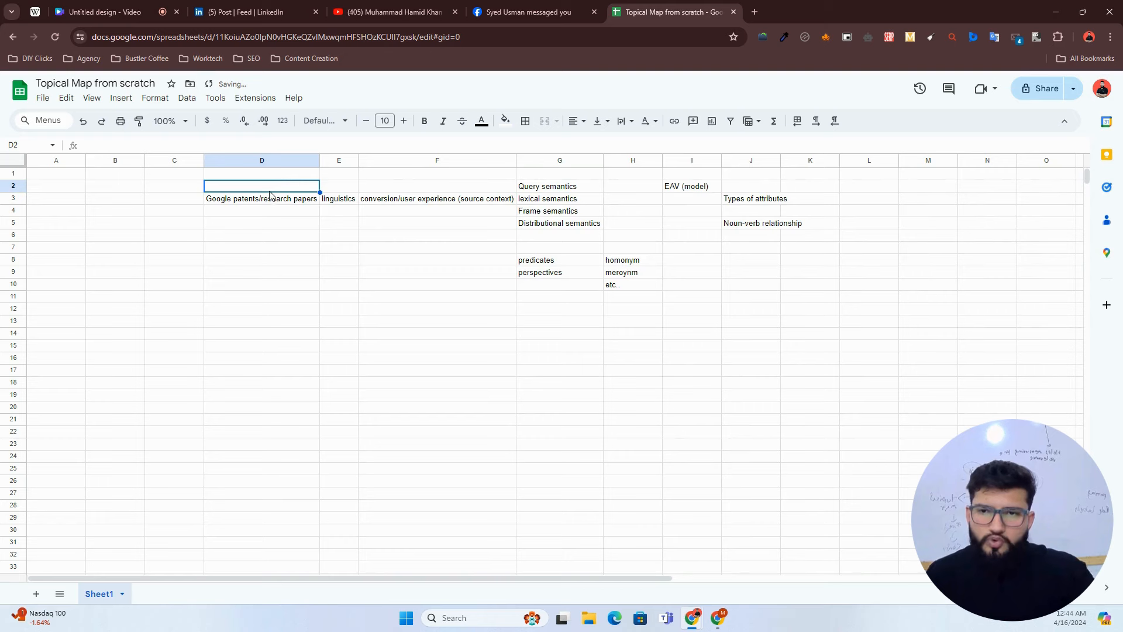
pyautogui.moveTo(256, 202); pyautogui.dragTo(432, 314)
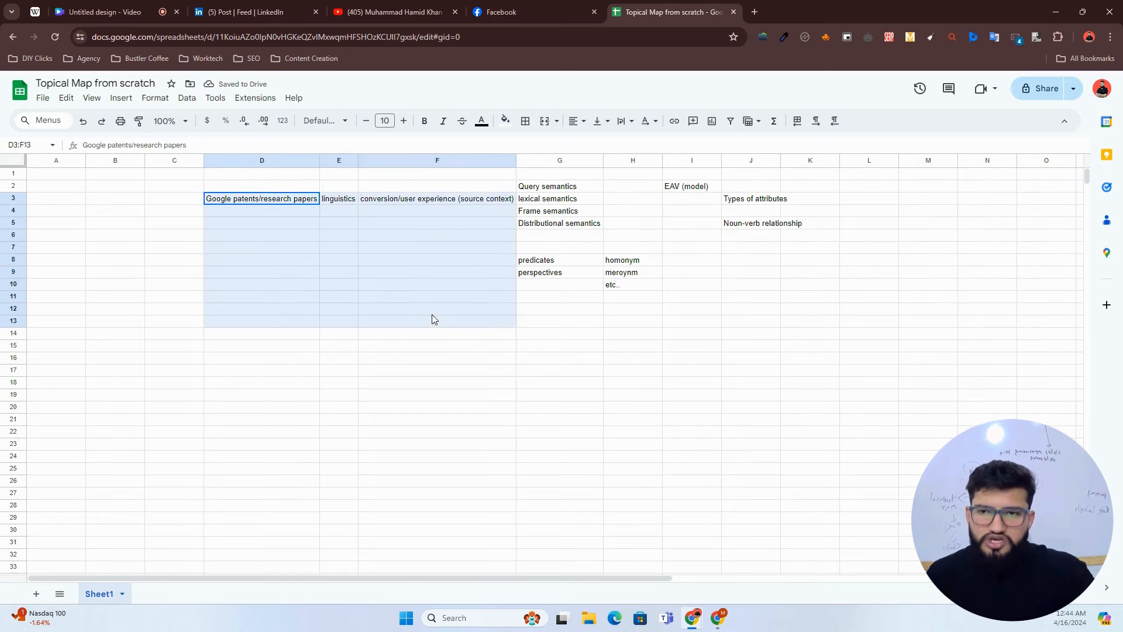
pyautogui.click(263, 187)
pyautogui.write('1')
pyautogui.press('Return')
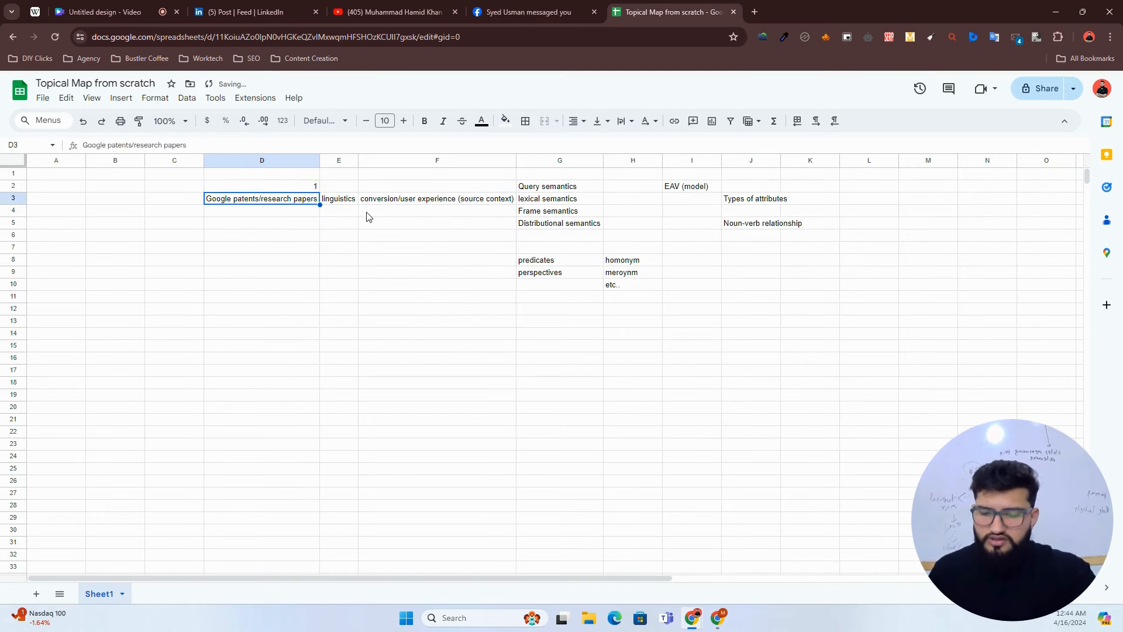
pyautogui.press('Up')
pyautogui.press('Right')
pyautogui.write('2')
pyautogui.press('Return')
pyautogui.press('Up')
pyautogui.press('Right')
pyautogui.write('3')
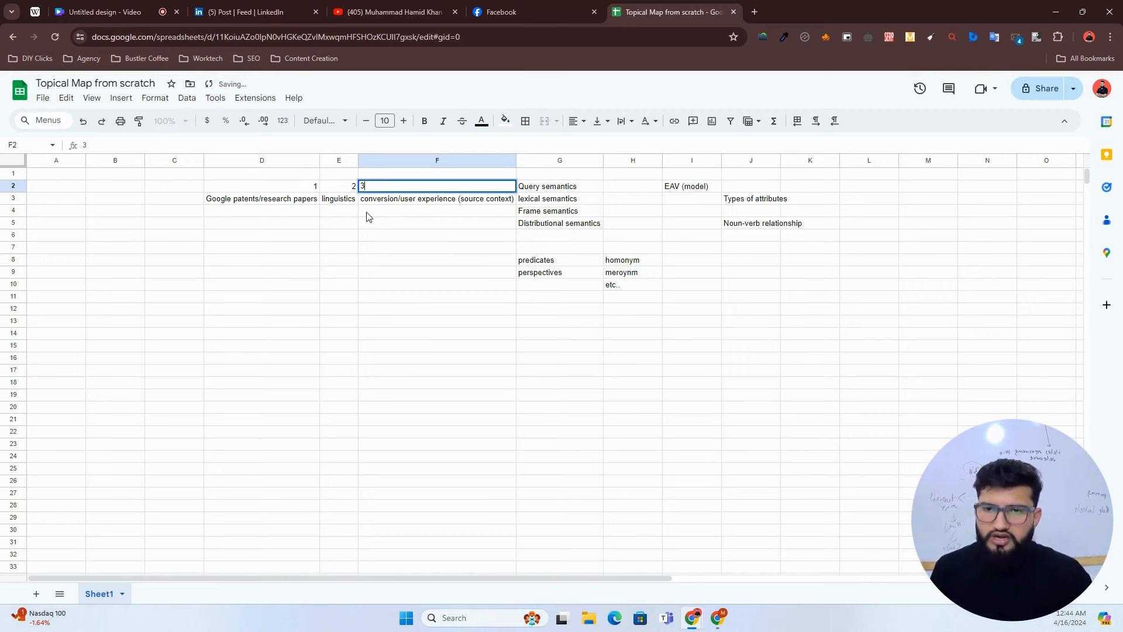
pyautogui.press('Return')
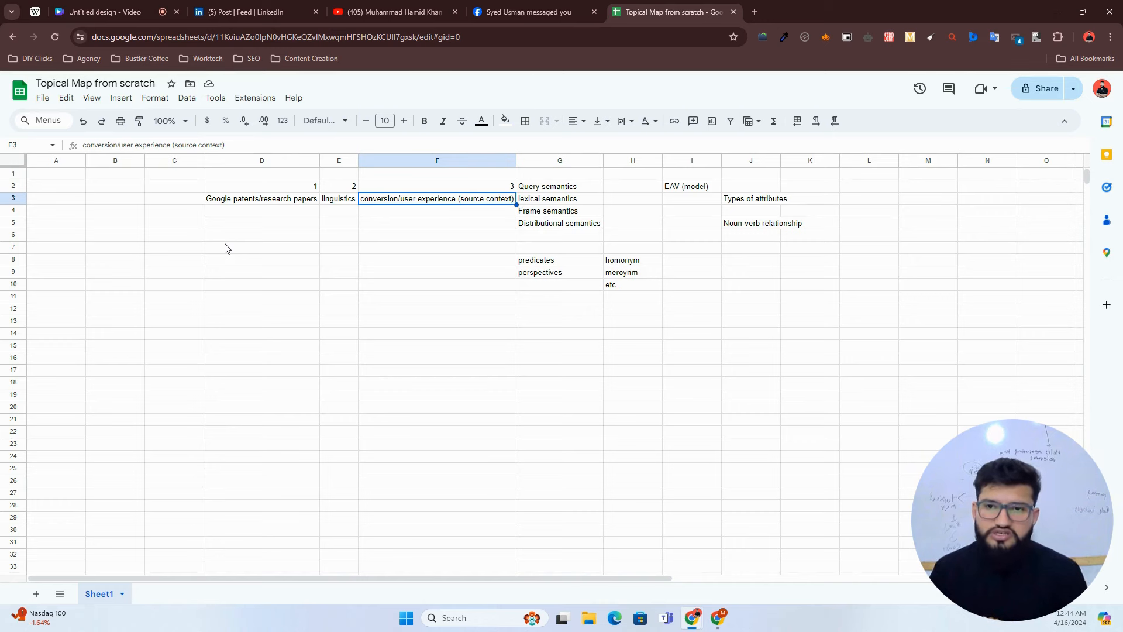
pyautogui.click(328, 200)
pyautogui.click(554, 205)
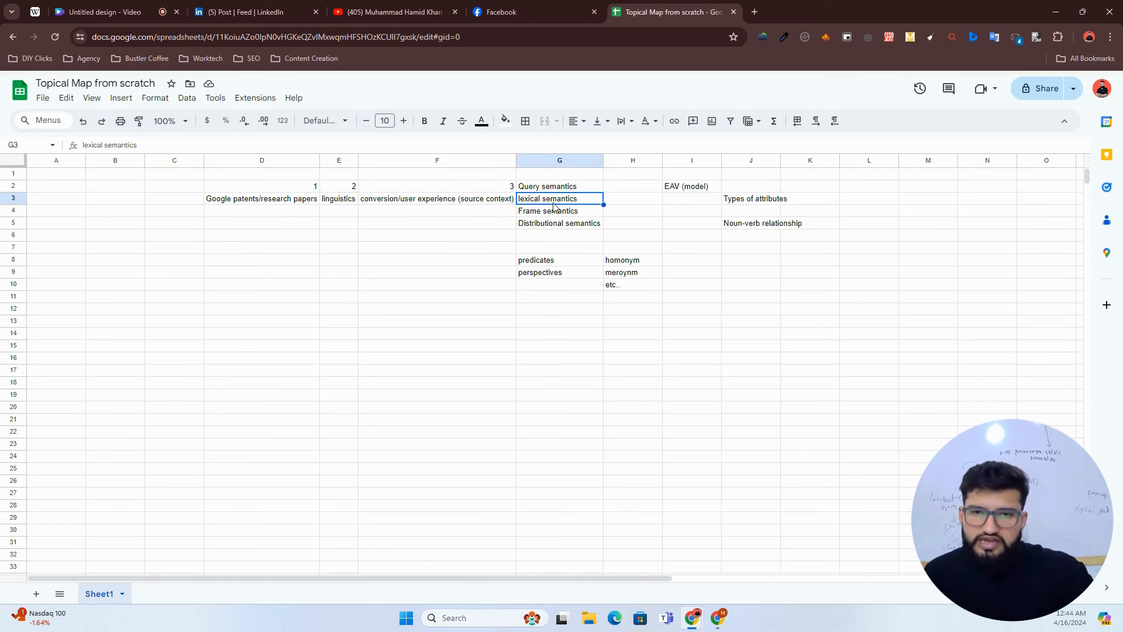
pyautogui.click(540, 214)
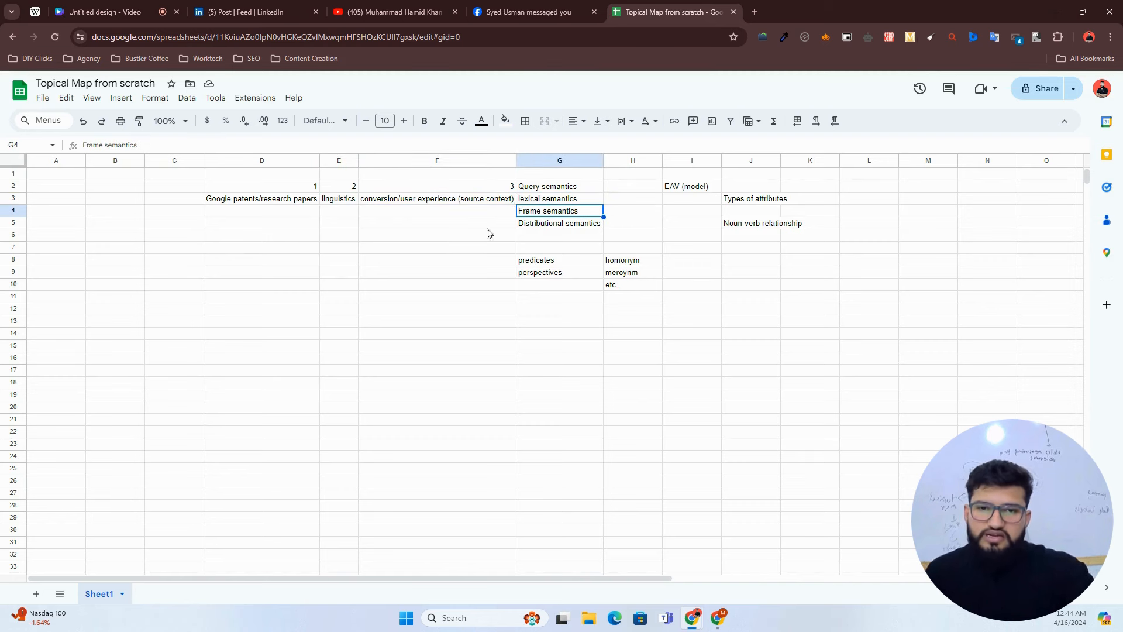
pyautogui.click(345, 202)
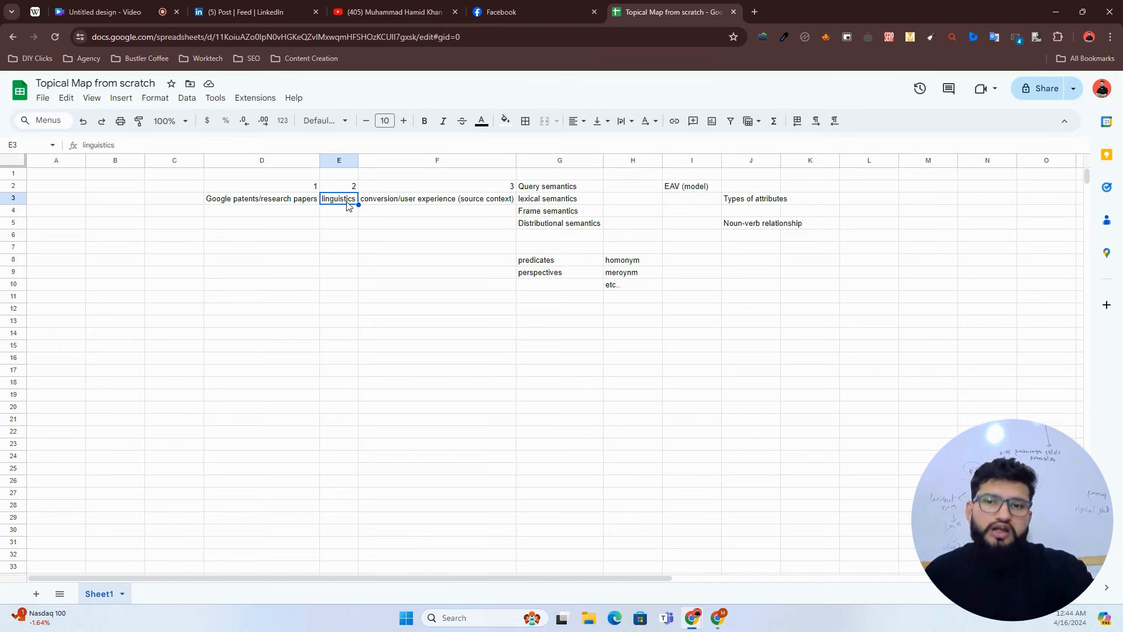
pyautogui.click(304, 237)
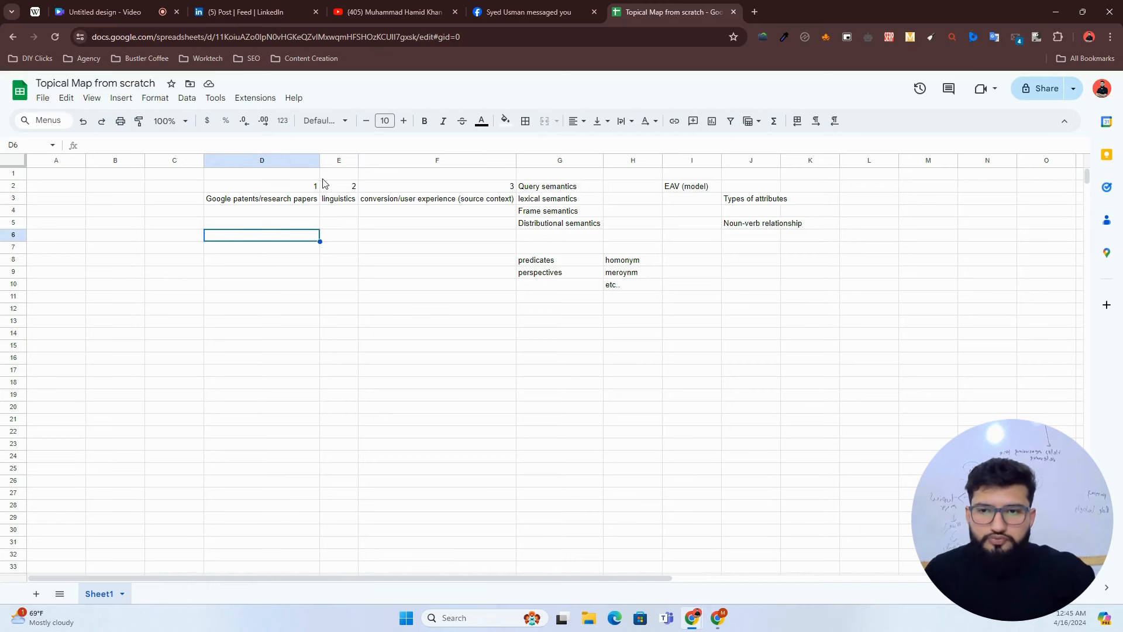
pyautogui.click(337, 200)
pyautogui.click(340, 246)
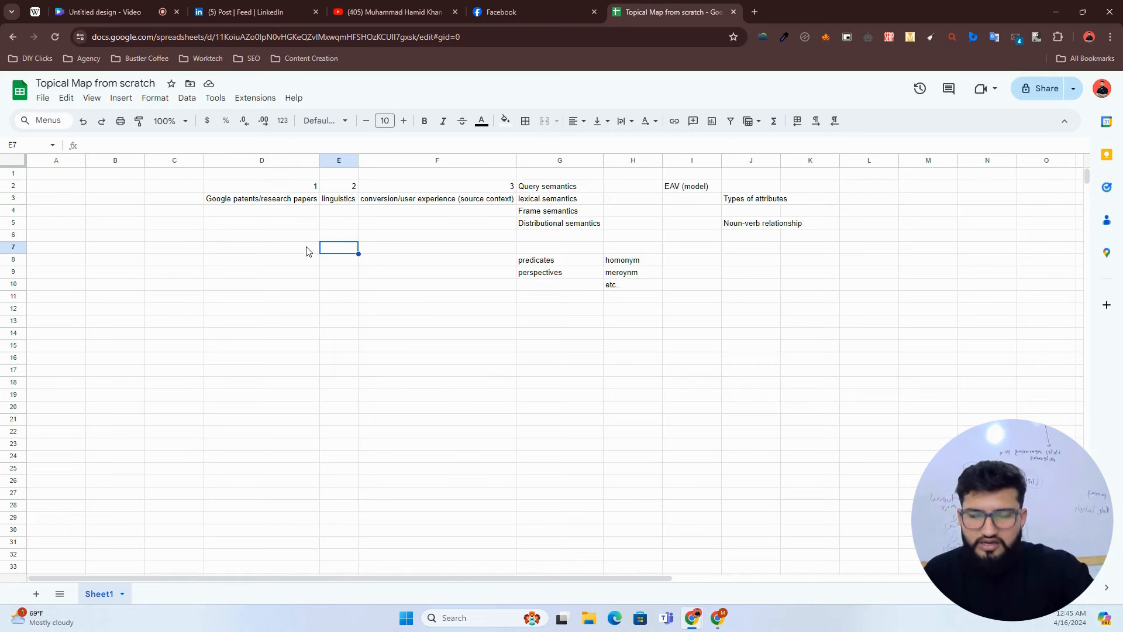
pyautogui.click(309, 249)
# Step: Enter "analysis type" in cell E9, below the linguistics entry
pyautogui.click(326, 273)
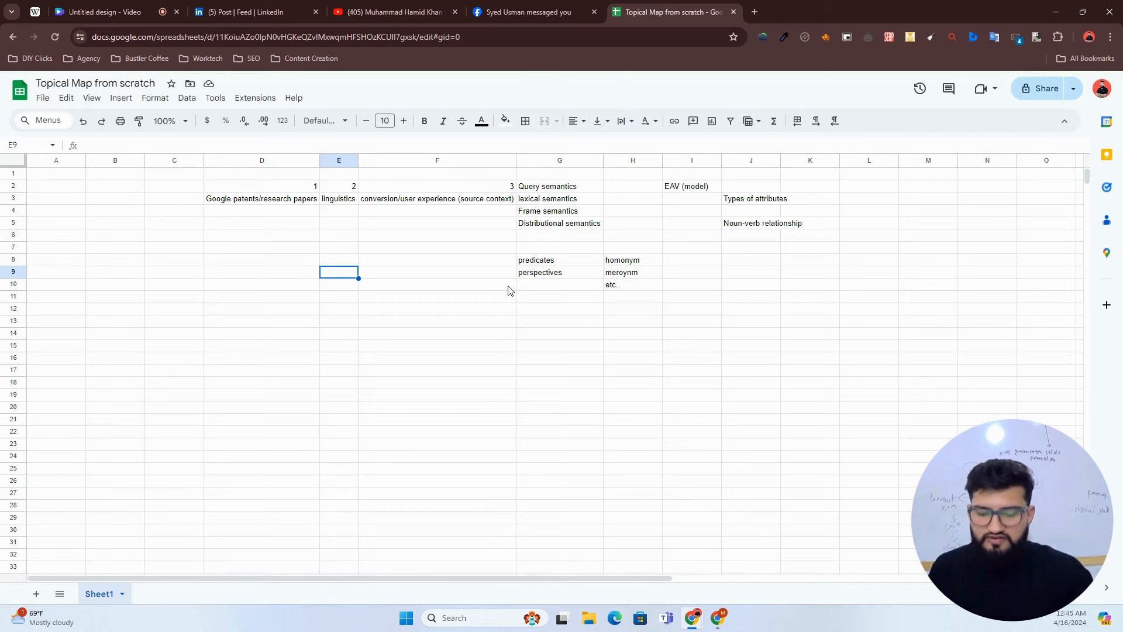
pyautogui.write('analy')
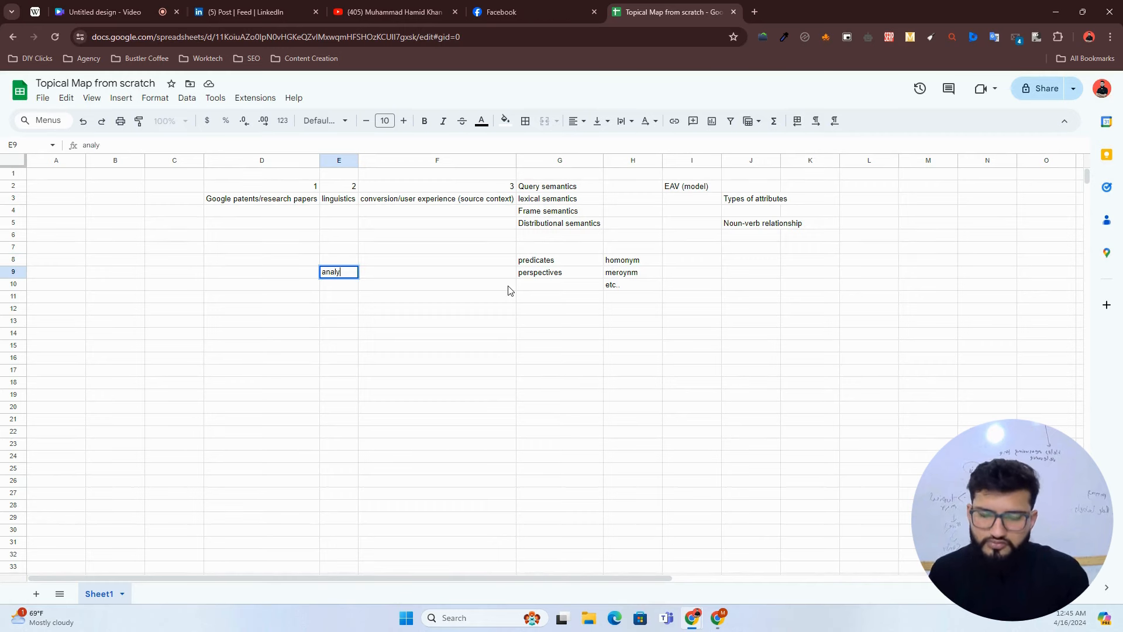
pyautogui.write('sis')
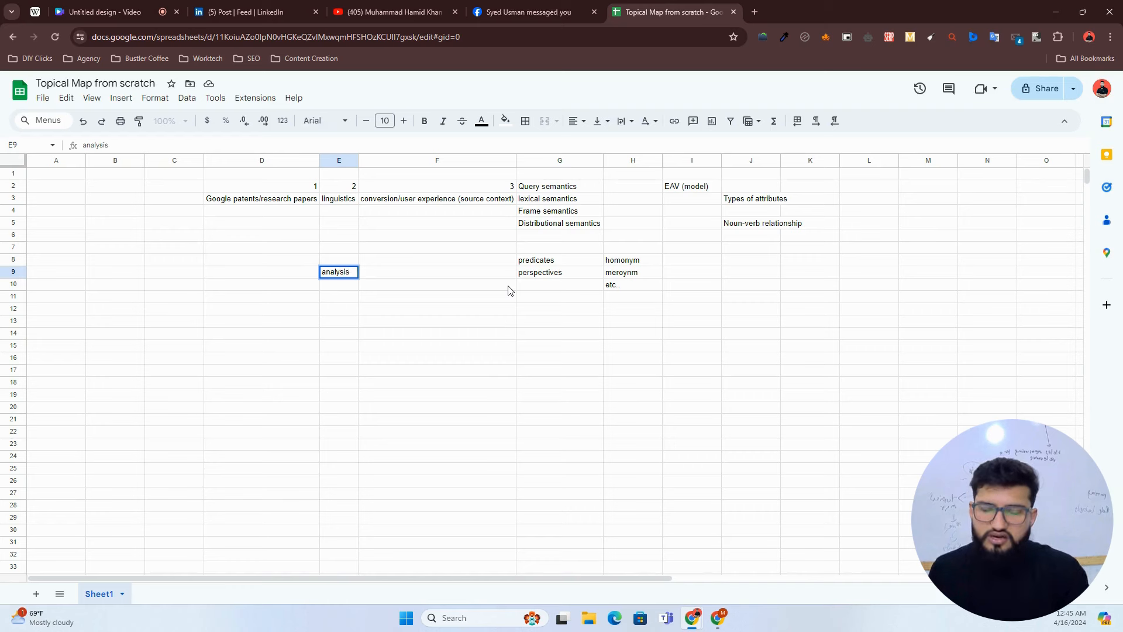
pyautogui.write(' type')
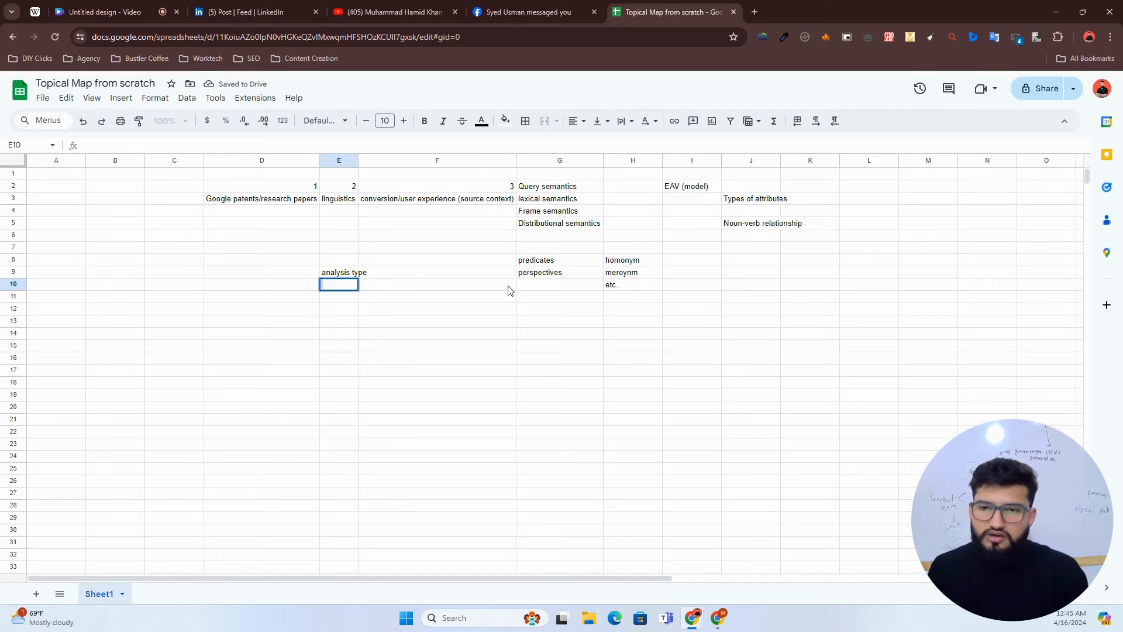
# Step: List "structural/syntactical analysis" in cell E11 and "semantic analysis" in cell E12, under the analysis type heading
pyautogui.press('Down')
pyautogui.write('struc')
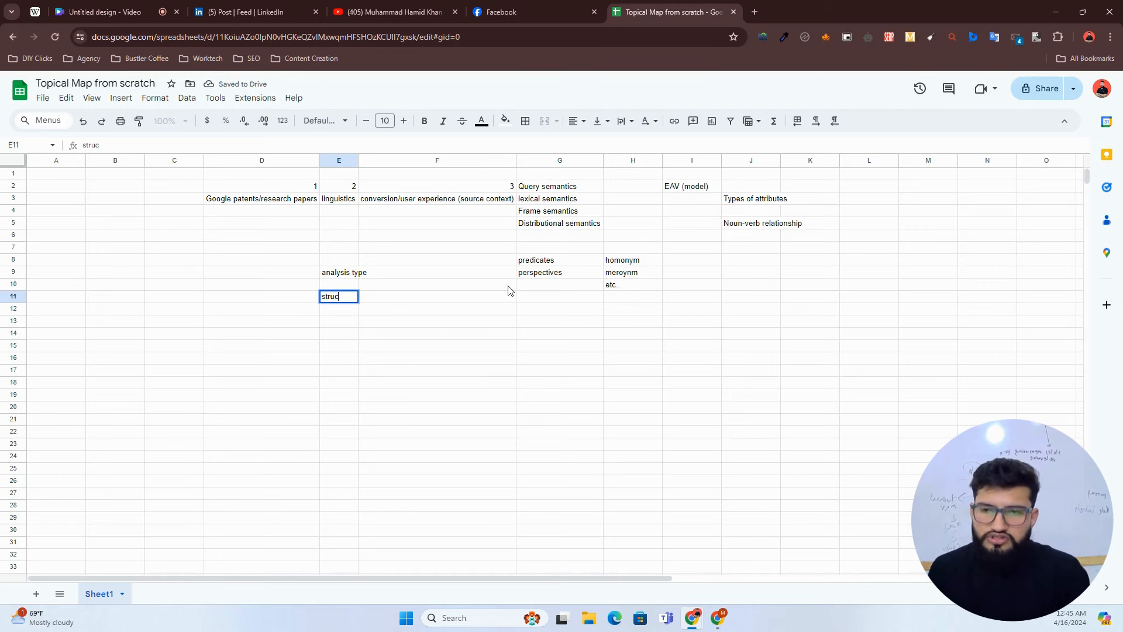
pyautogui.write('tural/syntactical analysis')
pyautogui.press('Return')
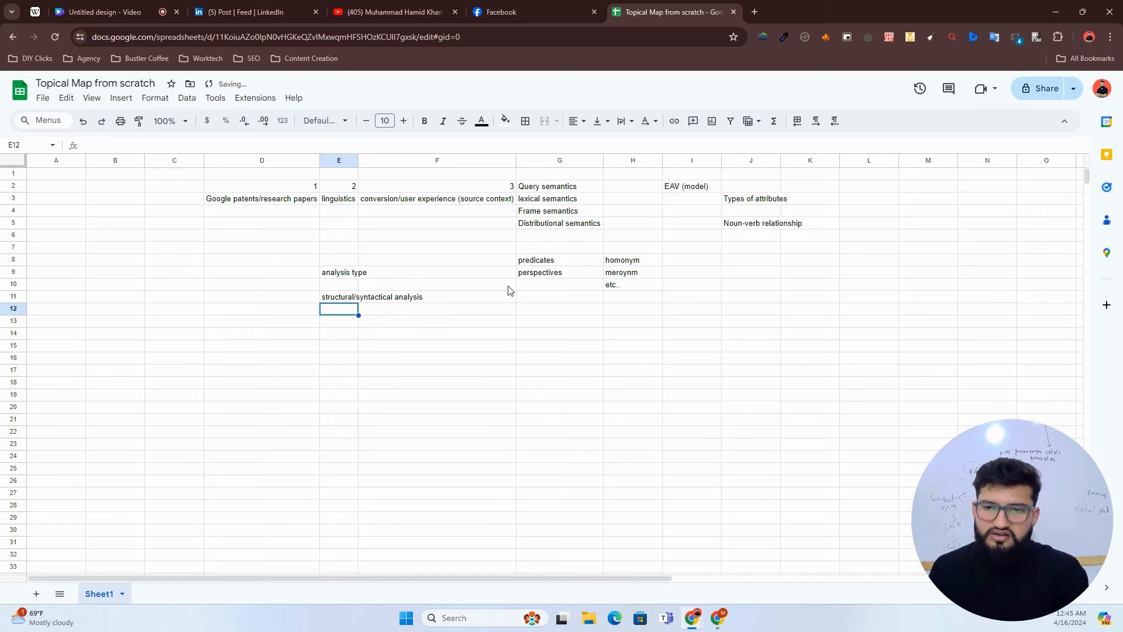
pyautogui.write('semantic analysis')
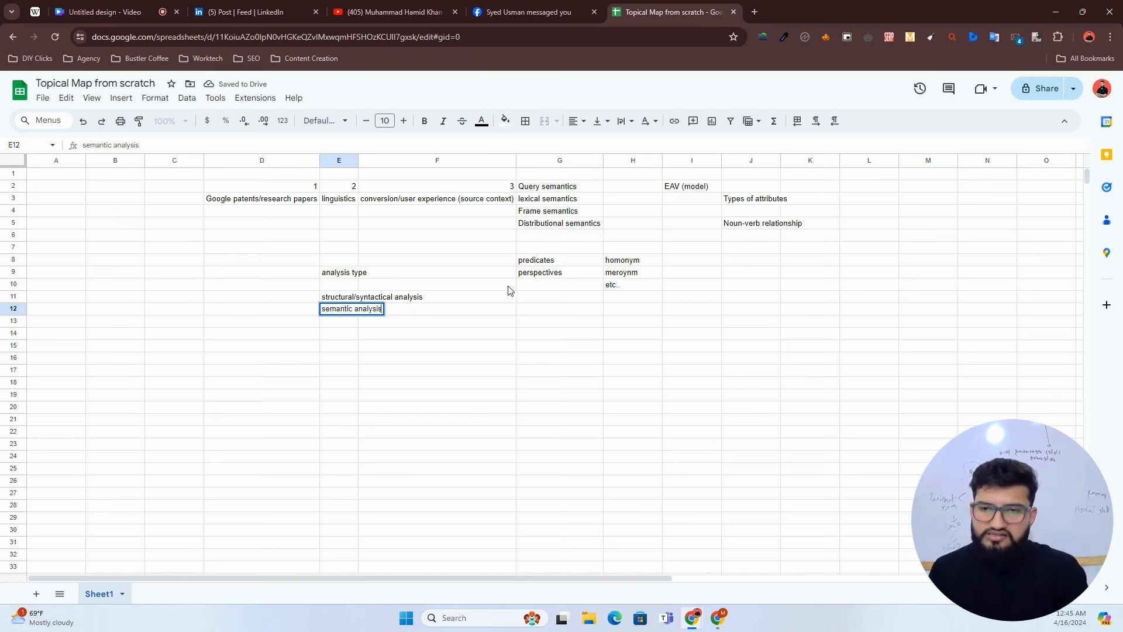
pyautogui.press('Return')
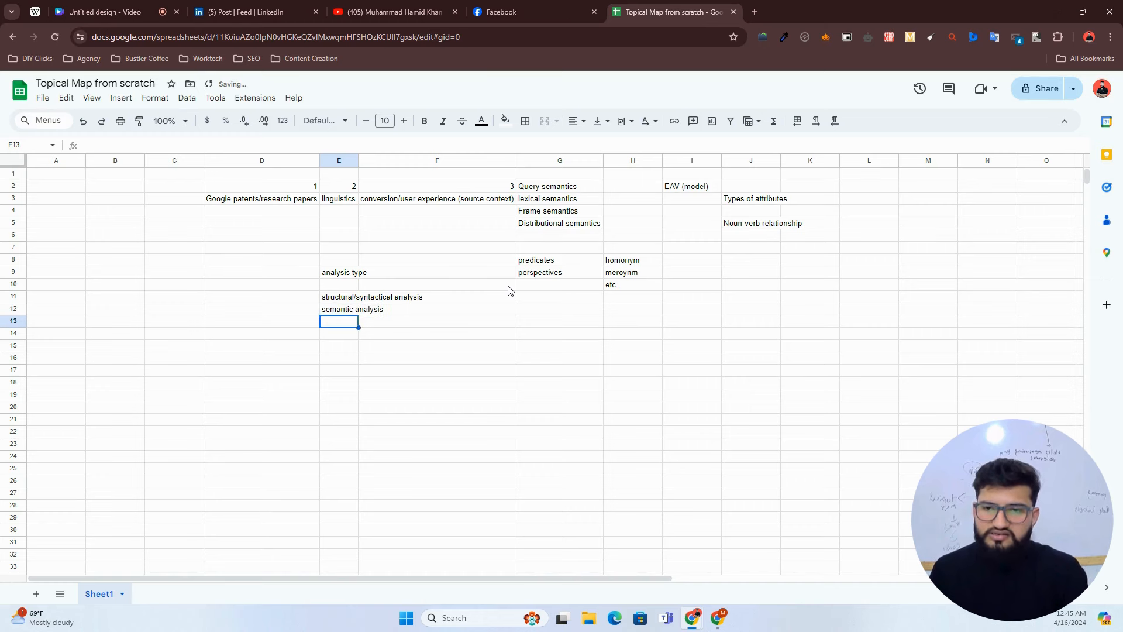
# Step: Move "semantic analysis" from cell E12 down to cell E15, leaving E12 empty
pyautogui.press('Up')
pyautogui.press('Up')
pyautogui.click(339, 310)
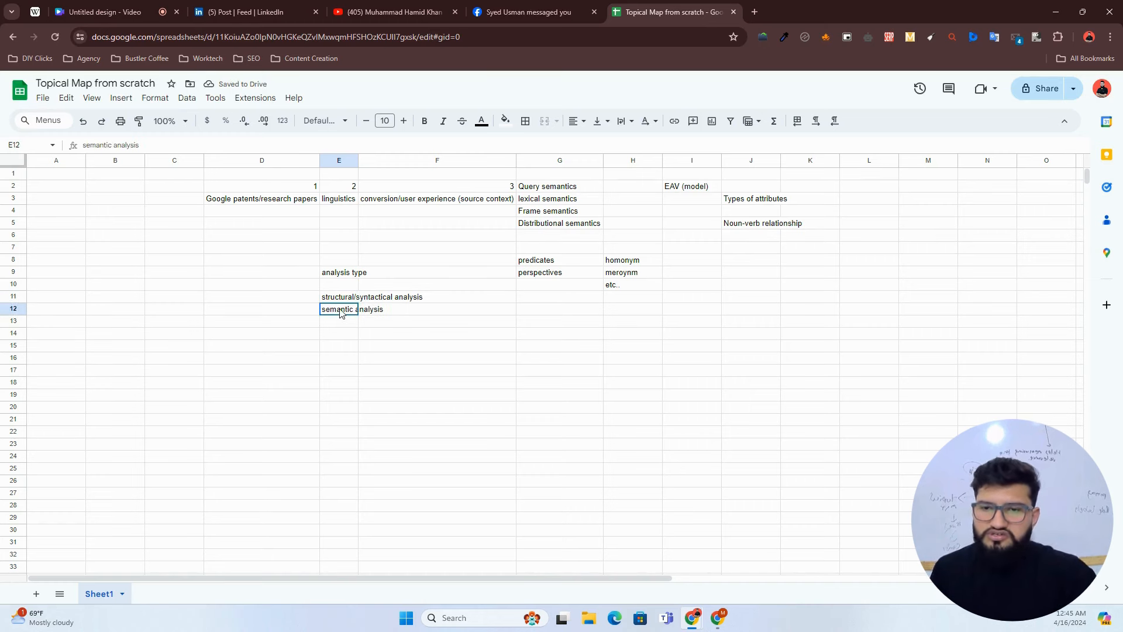
pyautogui.hotkey('ctrl', 'c')
pyautogui.click(338, 349)
pyautogui.hotkey('ctrl', 'v')
# Step: Enter "morphological analysis" in cell E12, below the structural/syntactical analysis entry
pyautogui.click(341, 315)
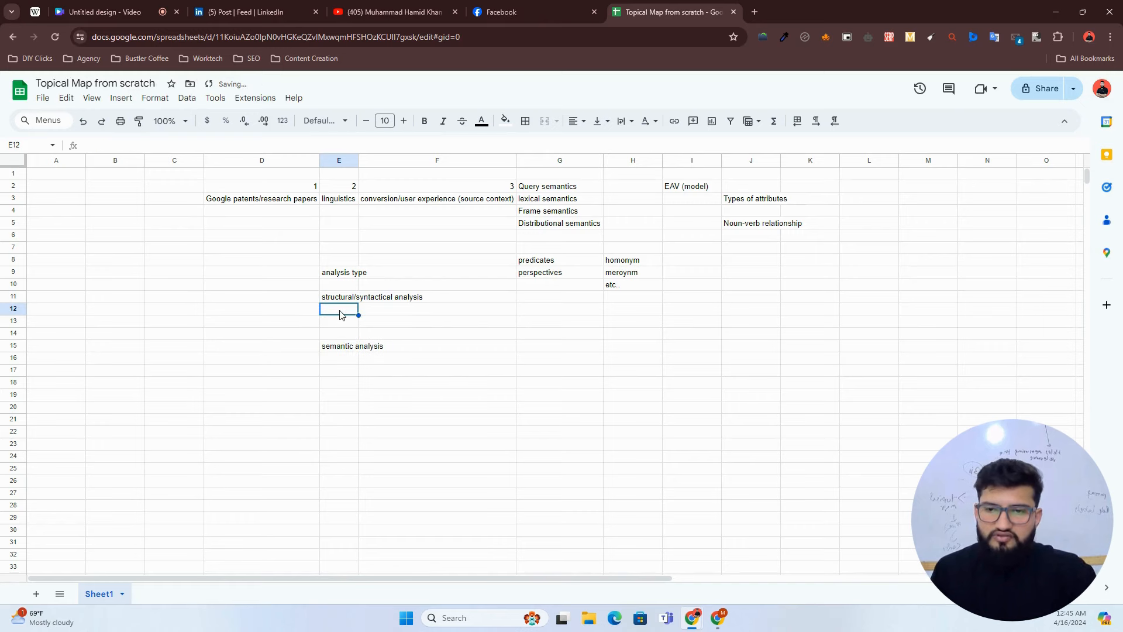
pyautogui.write('morpho')
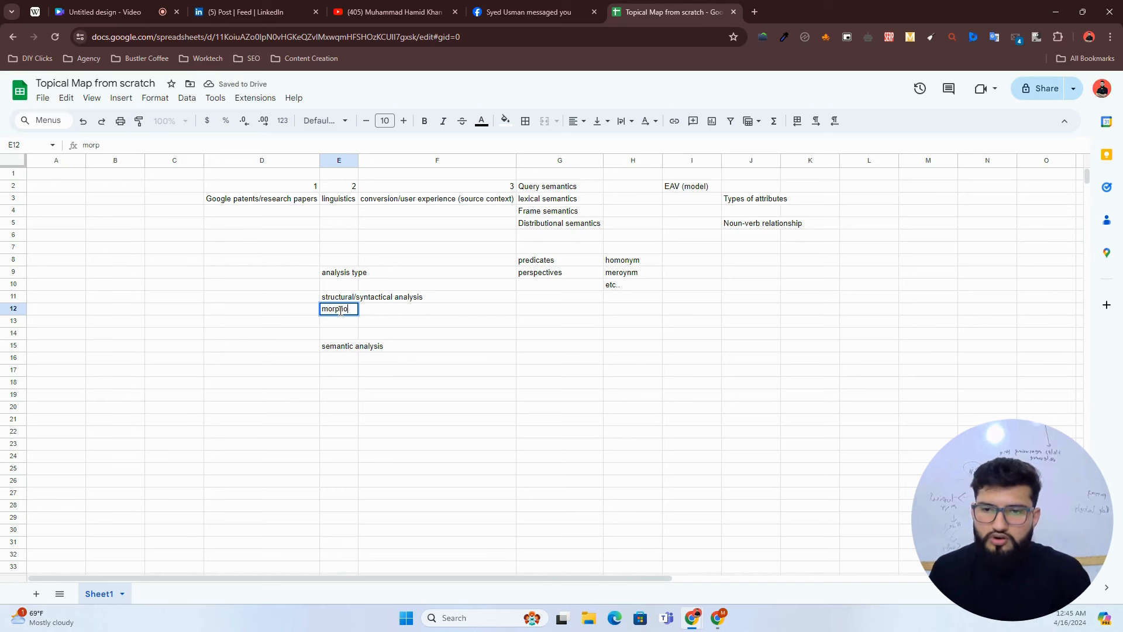
pyautogui.write('logical analysis')
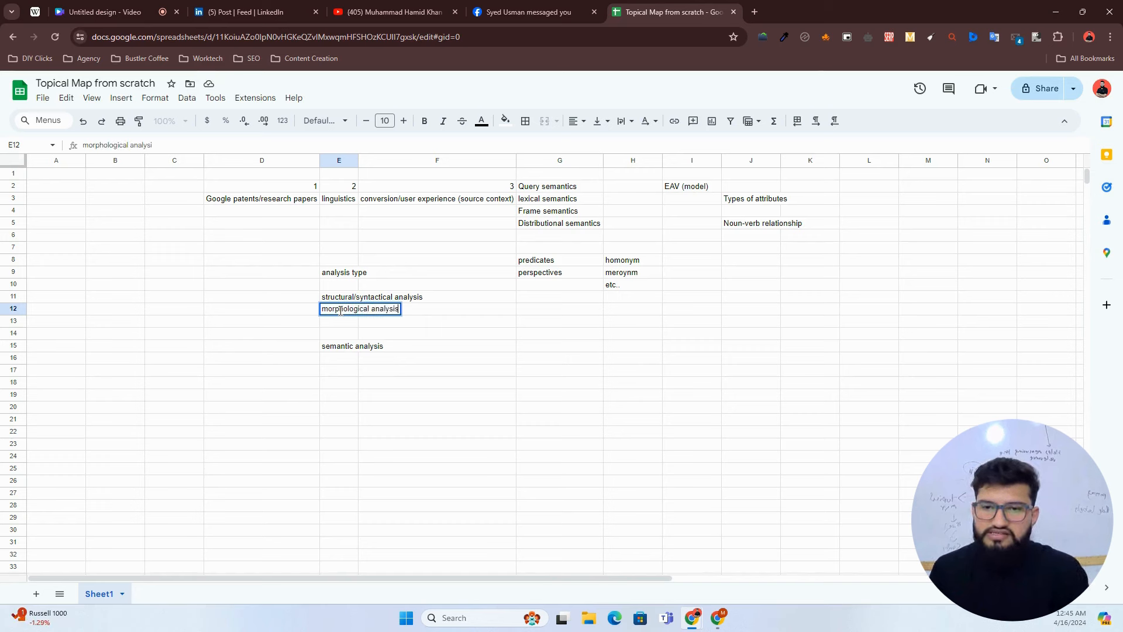
pyautogui.press('Return')
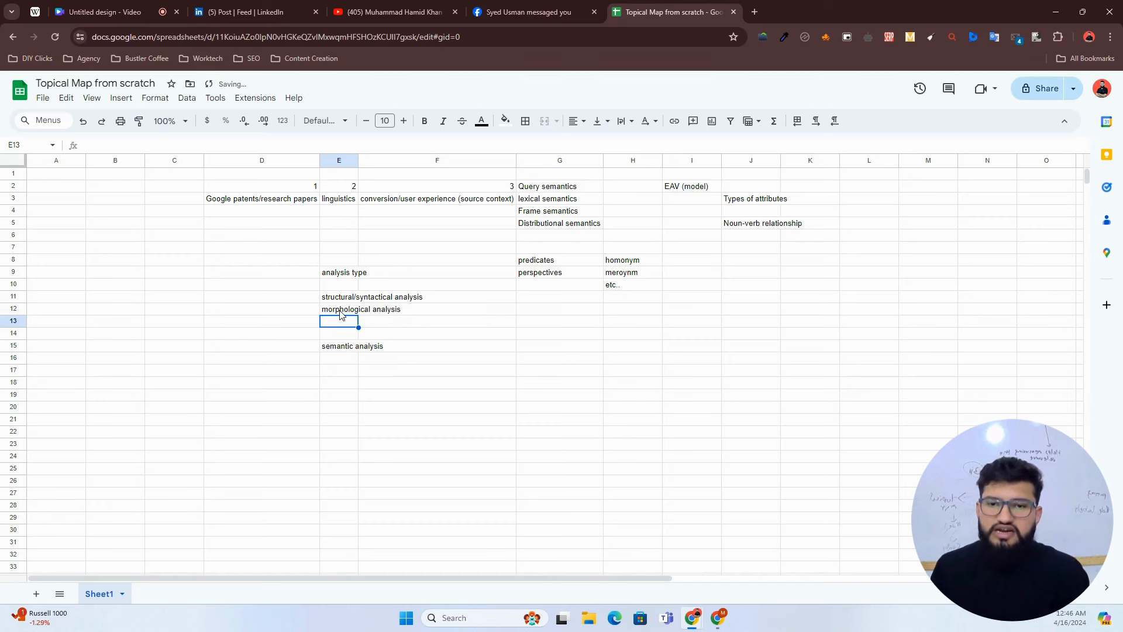
pyautogui.click(355, 360)
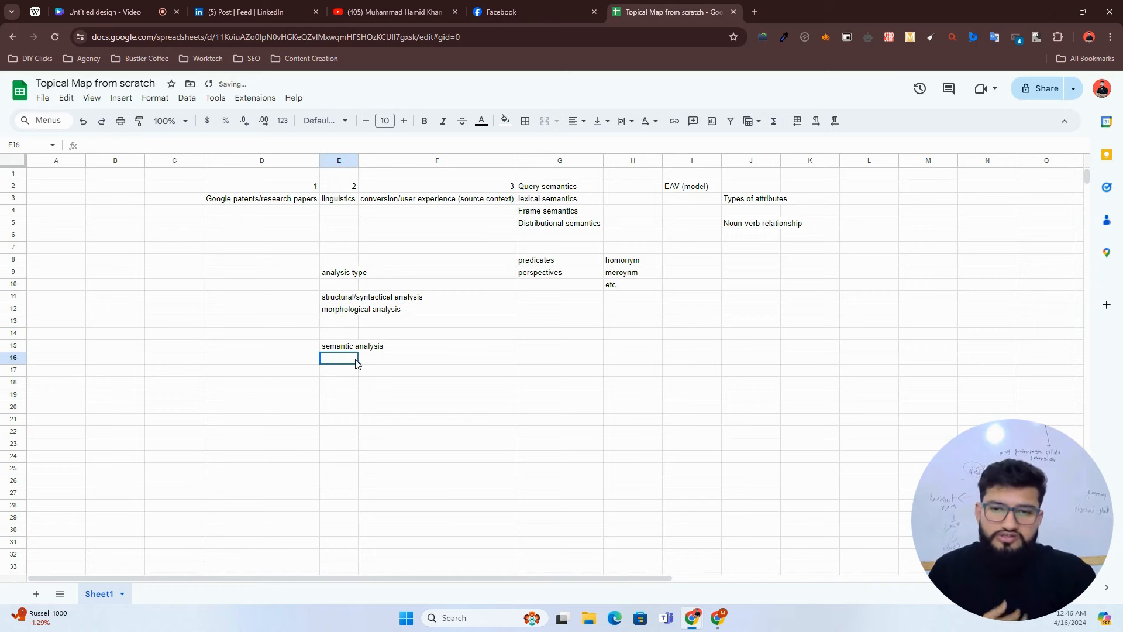
pyautogui.click(341, 346)
pyautogui.click(339, 359)
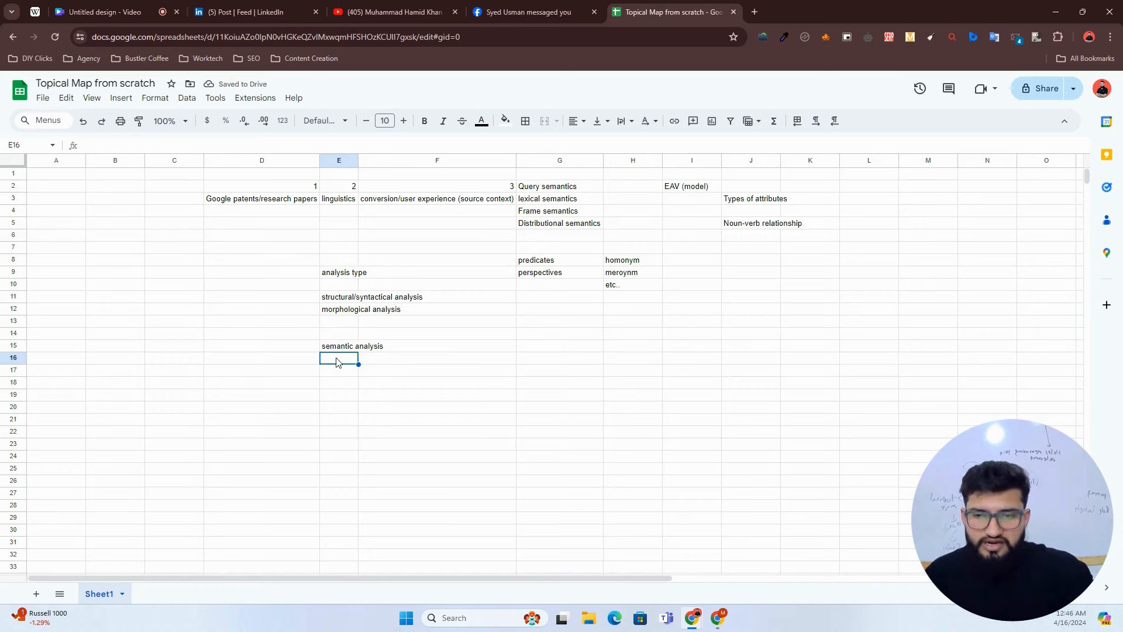
# Step: Enter "syntax (grammar)" in cell E13, below the morphological analysis entry
pyautogui.click(334, 321)
pyautogui.write('sy')
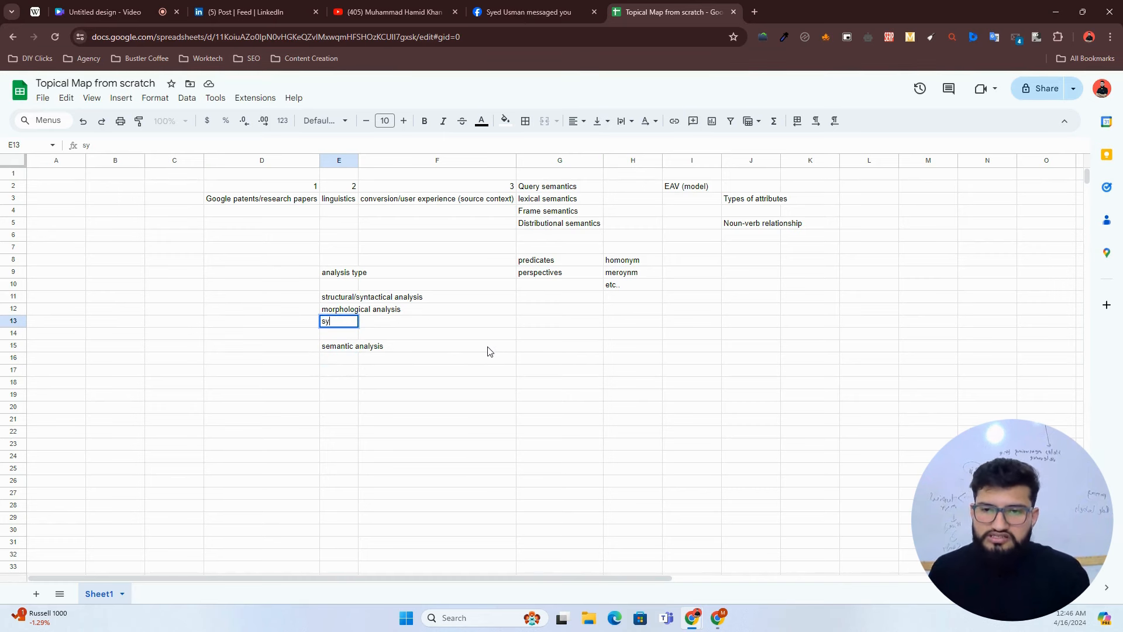
pyautogui.write('ntax')
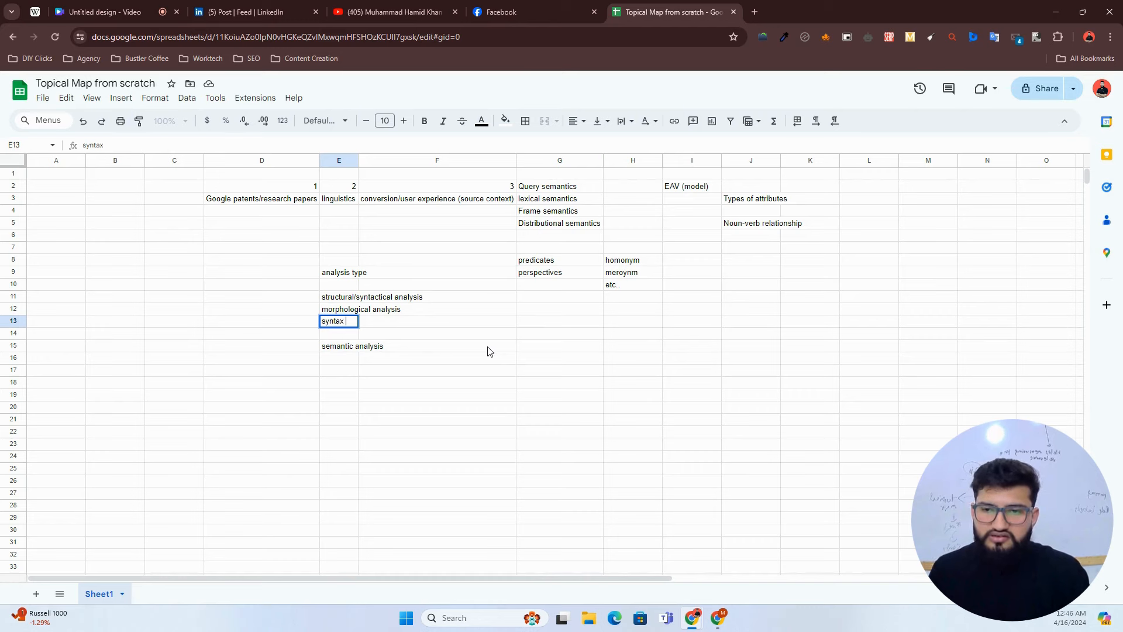
pyautogui.write(' (gra)')
pyautogui.press('Left')
pyautogui.press('Right')
pyautogui.press('Return')
pyautogui.press('Left')
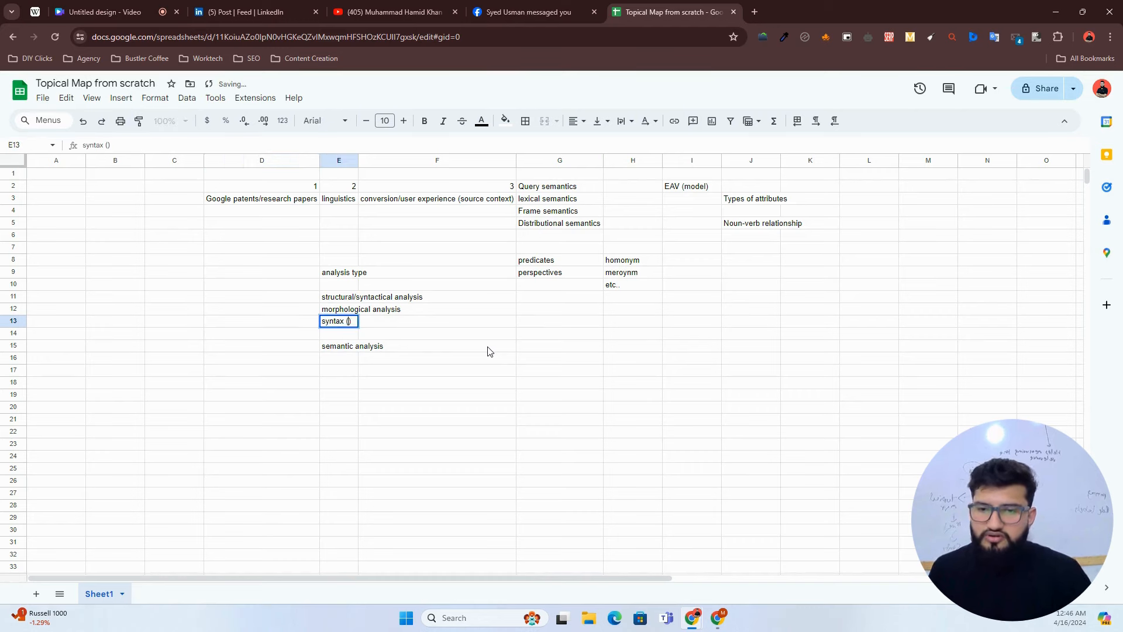
pyautogui.write('grammar')
pyautogui.press('Return')
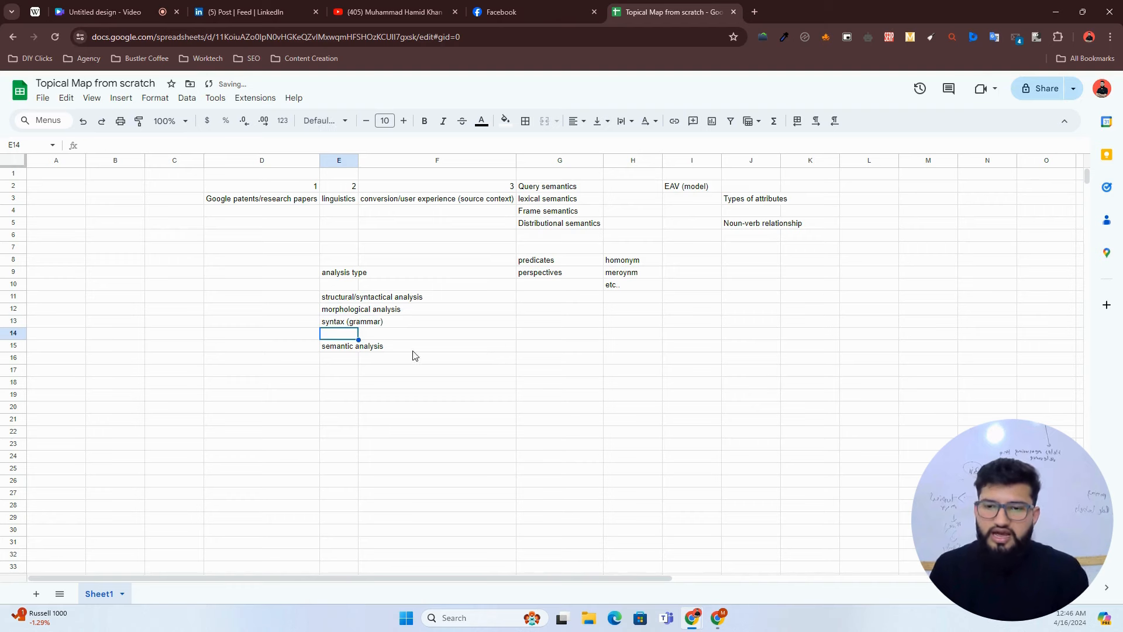
# Step: Make "structural/syntactical analysis" in E11 and "semantic analysis" in E15 bold, and fit column E's width to its contents
pyautogui.click(335, 350)
pyautogui.keyDown('ctrl'); pyautogui.click(344, 299); pyautogui.keyUp('ctrl')
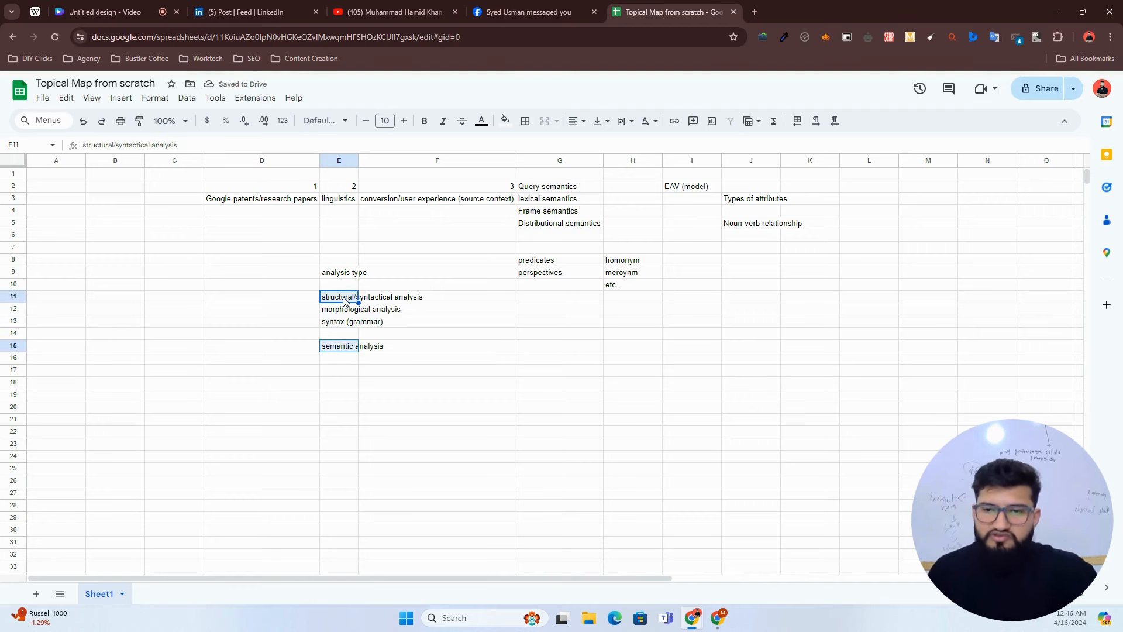
pyautogui.hotkey('ctrl', 'b')
pyautogui.click(342, 383)
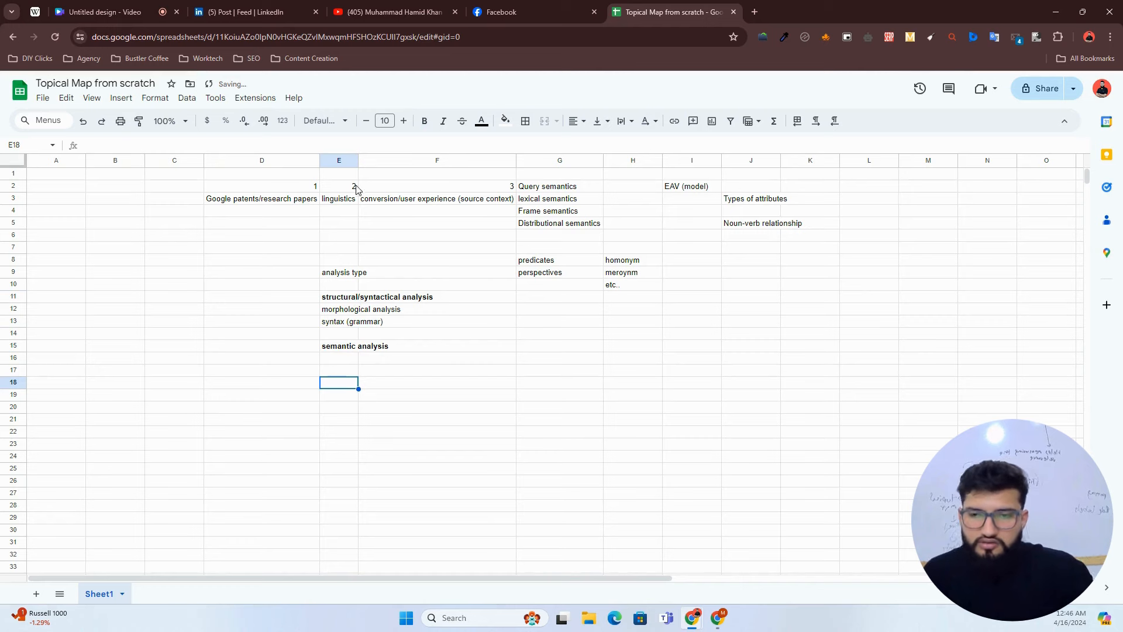
pyautogui.doubleClick(358, 160)
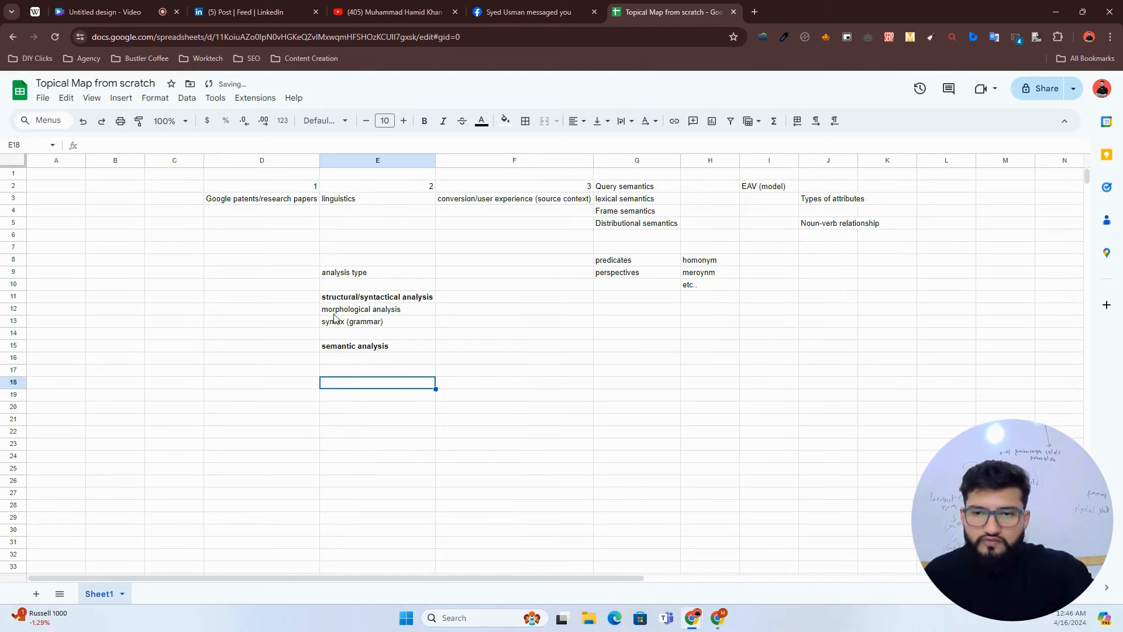
pyautogui.click(308, 337)
pyautogui.click(289, 366)
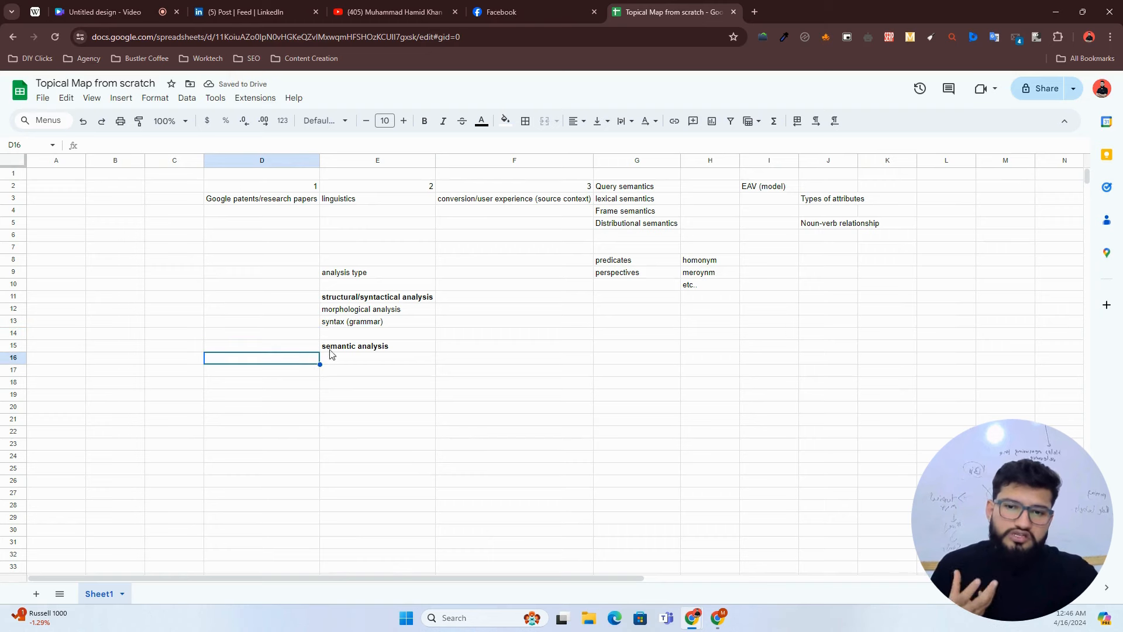
pyautogui.click(354, 351)
pyautogui.click(308, 351)
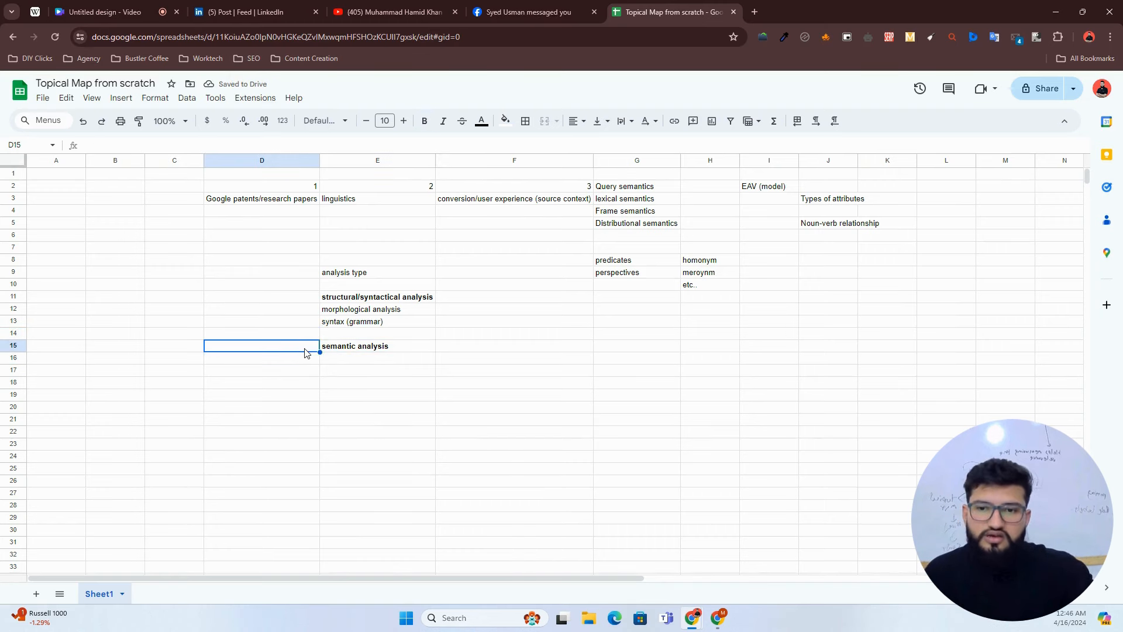
pyautogui.click(344, 400)
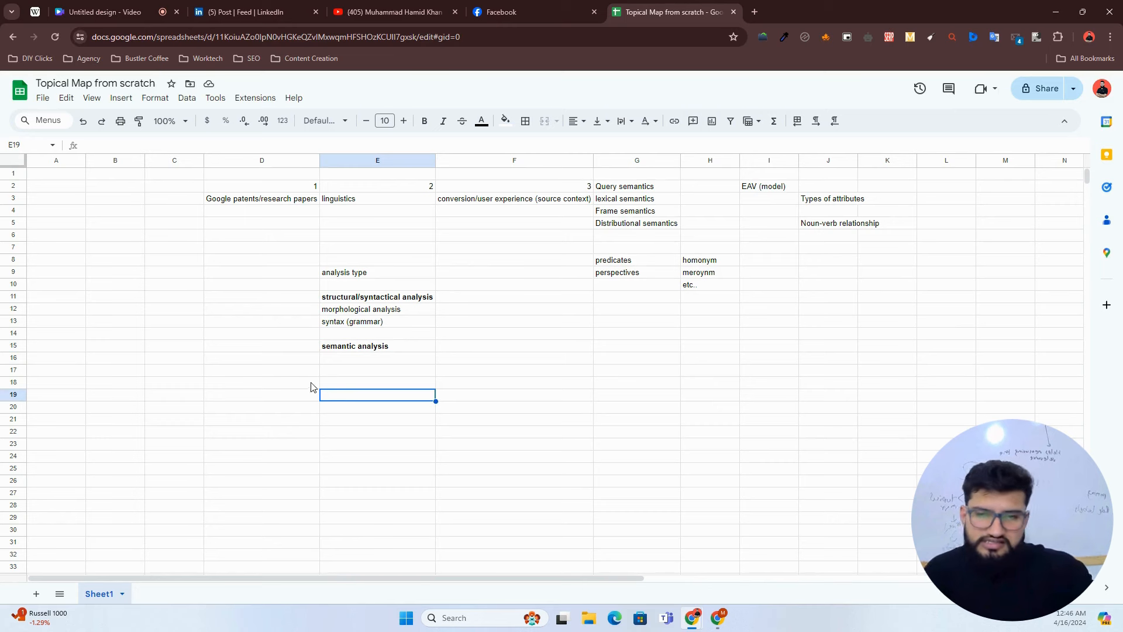
# Step: Enter "pragmatic" in cell E18, below the semantic analysis heading
pyautogui.click(349, 386)
pyautogui.write('p')
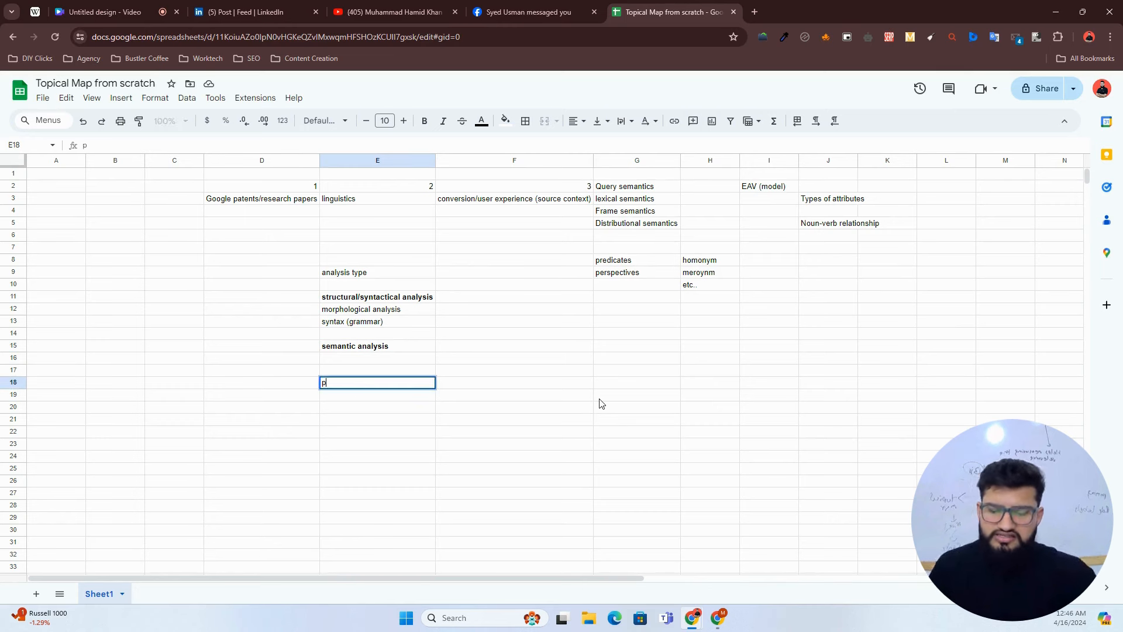
pyautogui.write('ragma')
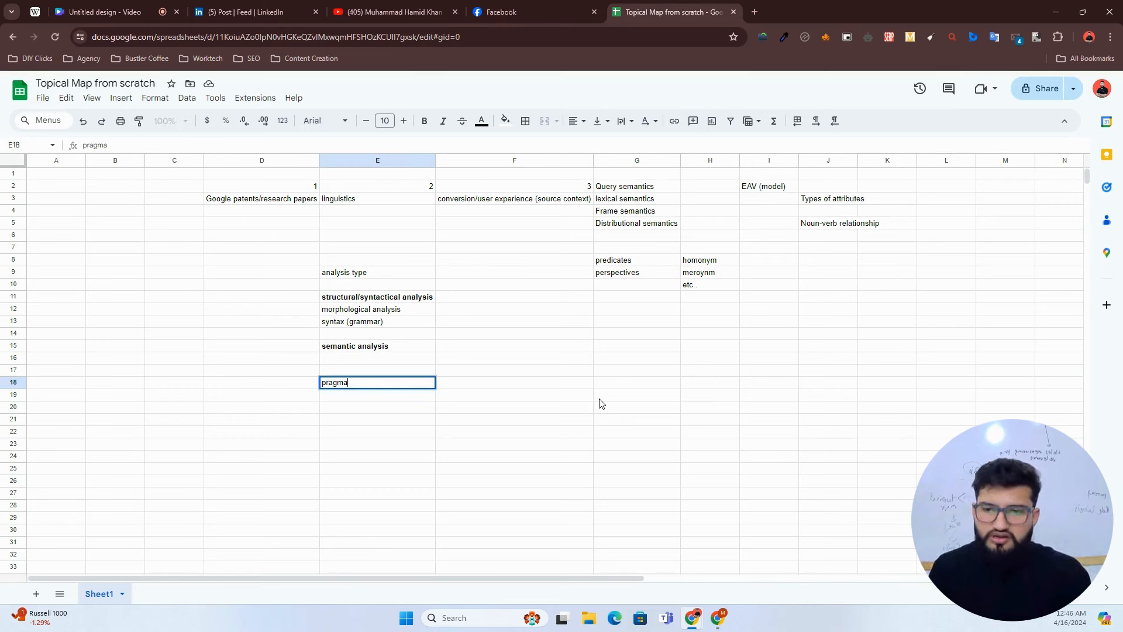
pyautogui.write('te')
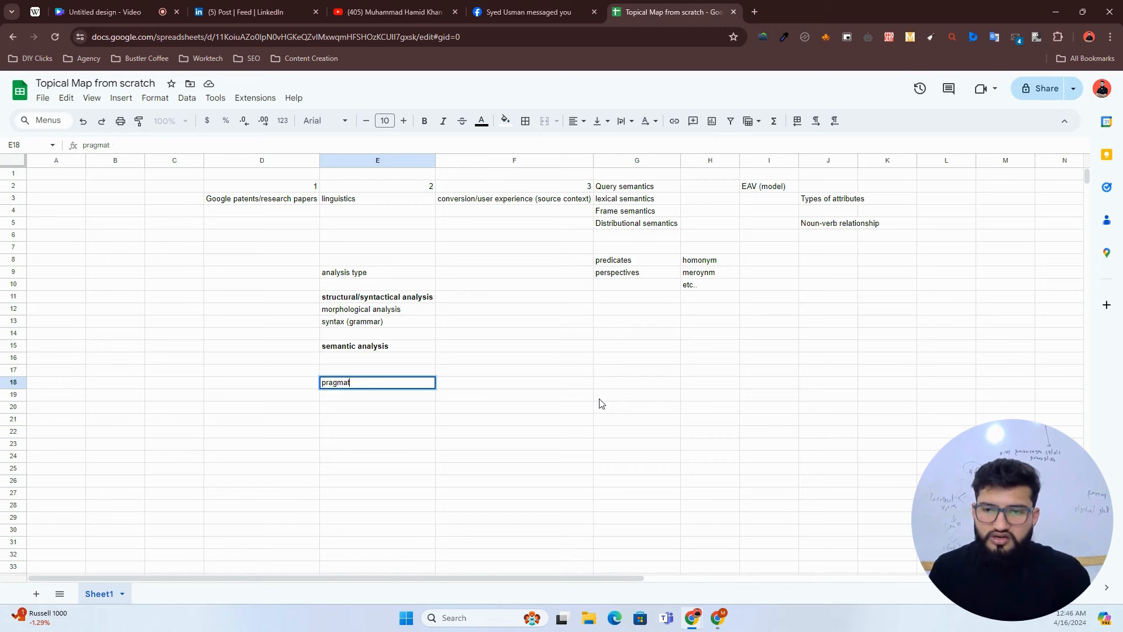
pyautogui.press('Return')
pyautogui.press('Up')
# Step: Search Google for "pragmatic" in a separate tab to check the word, and return to the spreadsheet
pyautogui.hotkey('ctrl', 't')
pyautogui.write('pragmatic')
pyautogui.press('Return')
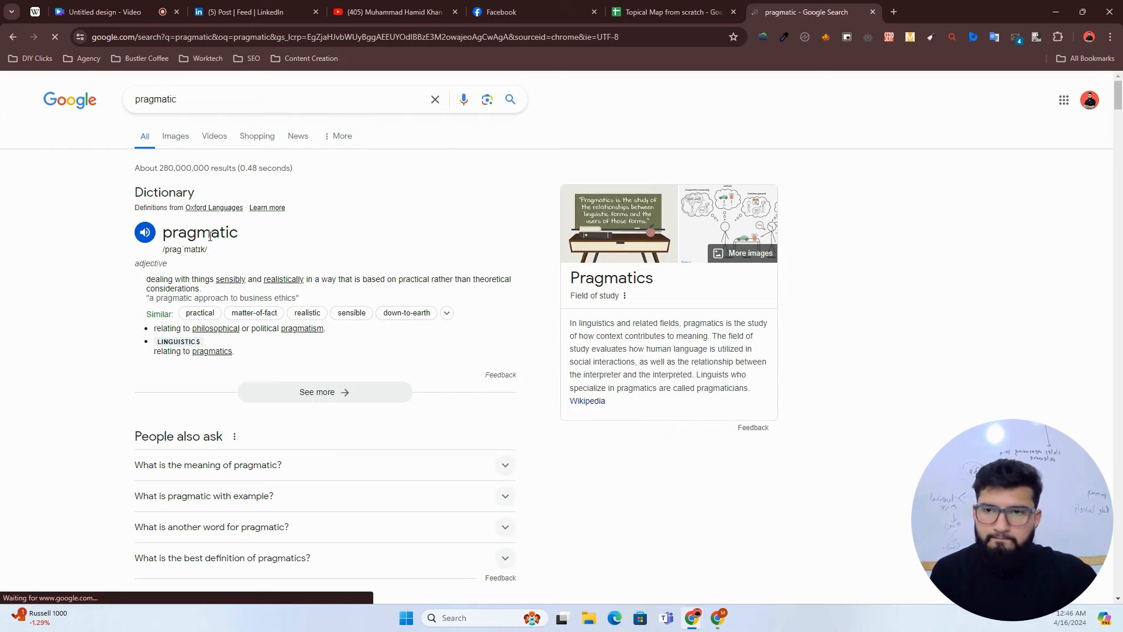
pyautogui.doubleClick(209, 235)
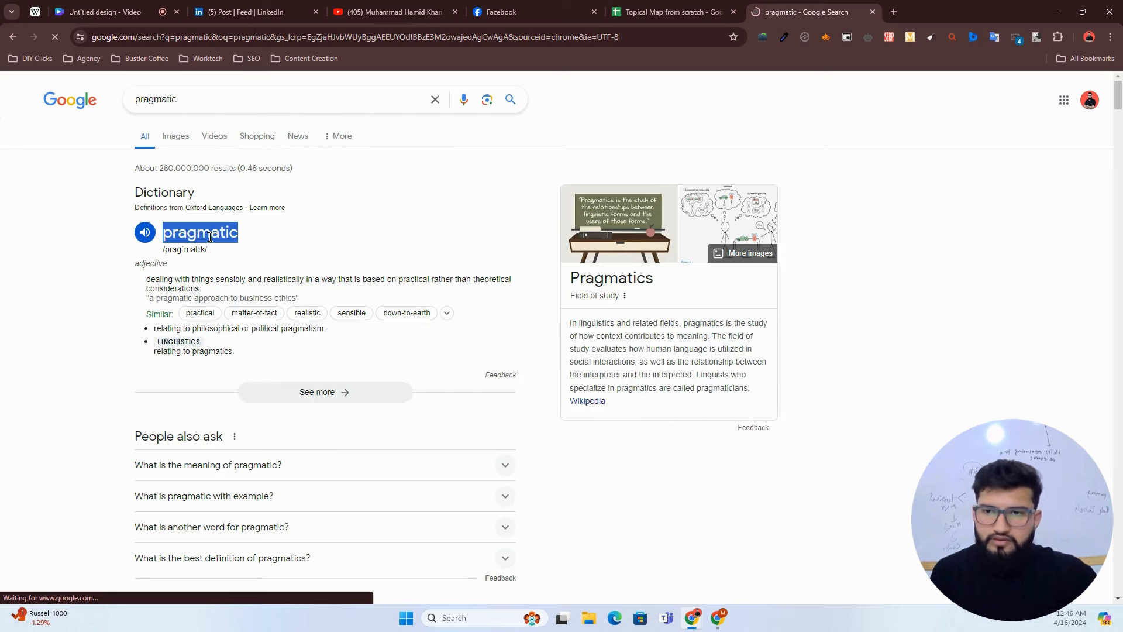
pyautogui.hotkey('ctrl', 'w')
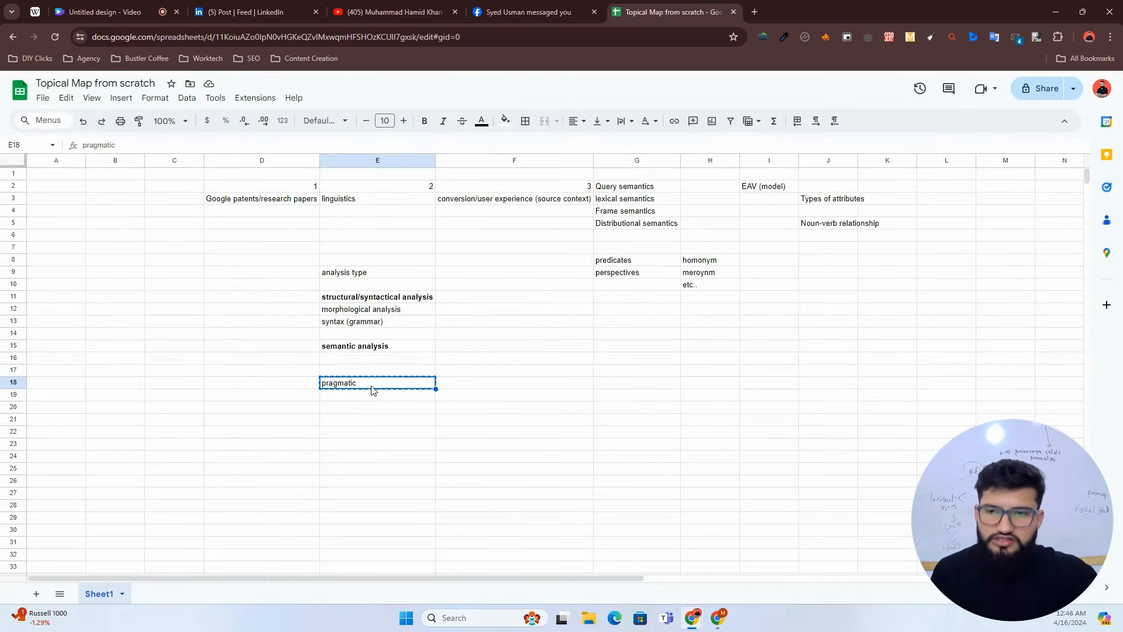
# Step: Extend the entry in cell E18 to "pragmatic analysis" and make it bold
pyautogui.doubleClick(379, 384)
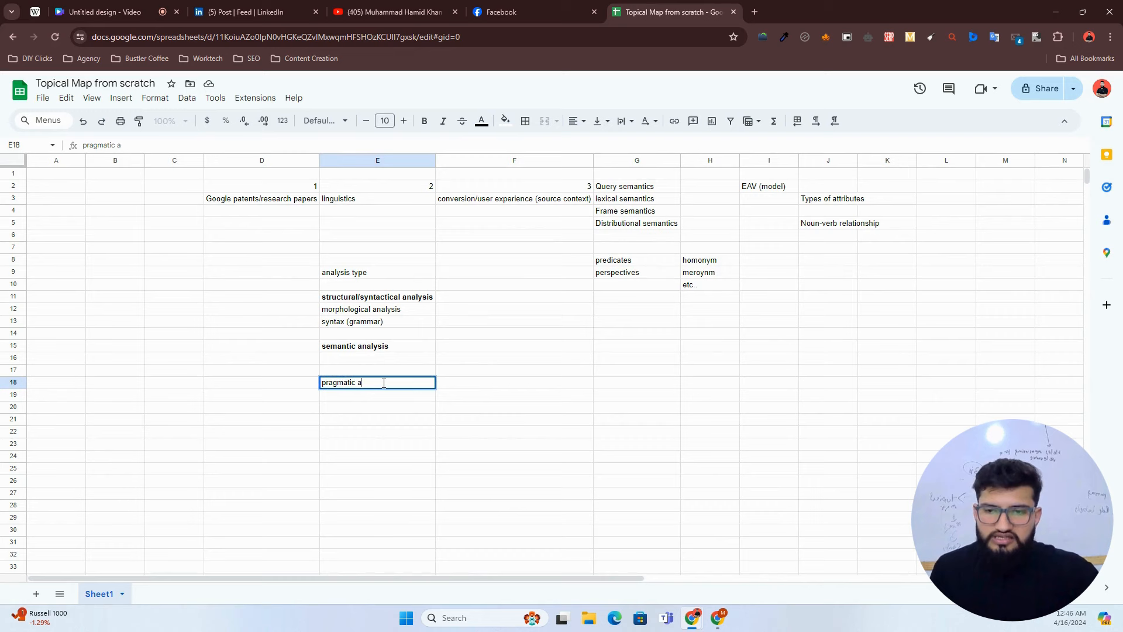
pyautogui.write('analysis')
pyautogui.press('Return')
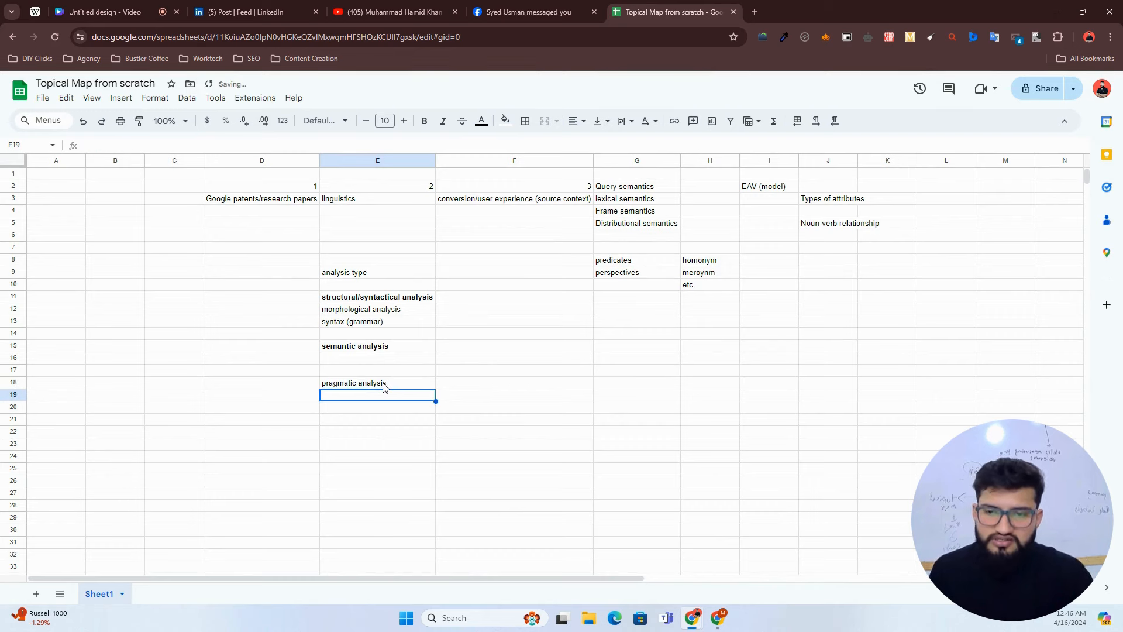
pyautogui.click(354, 384)
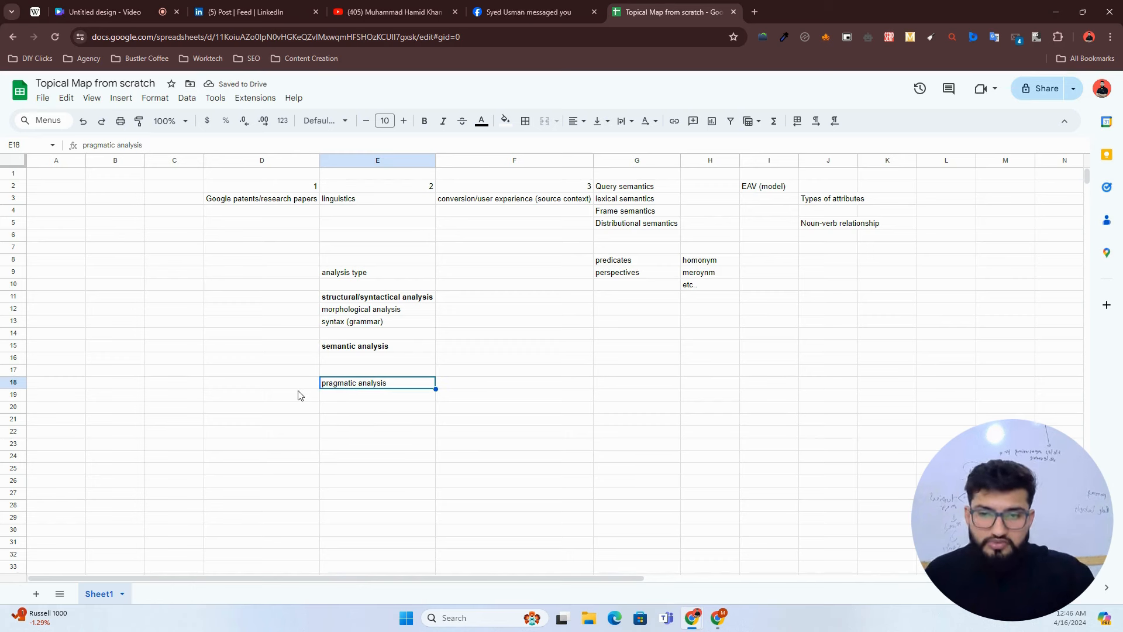
pyautogui.click(275, 413)
pyautogui.click(331, 419)
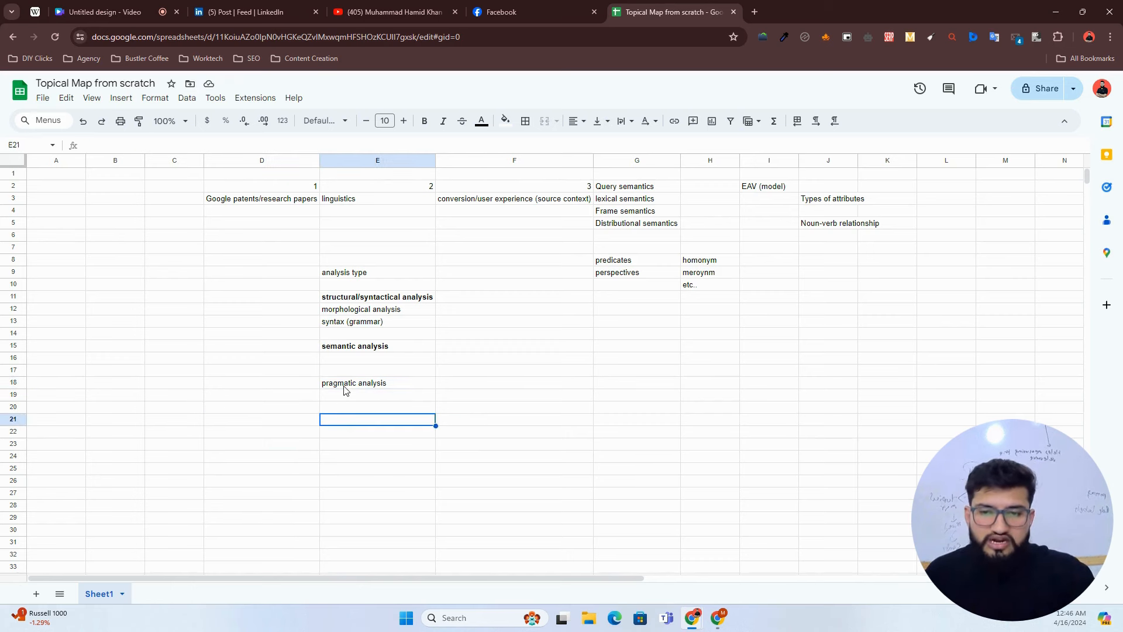
pyautogui.click(345, 389)
pyautogui.hotkey('ctrl', 'b')
# Step: Enter "functional analysi/parsing" in cell E21, below the pragmatic analysis heading
pyautogui.click(337, 468)
pyautogui.click(342, 432)
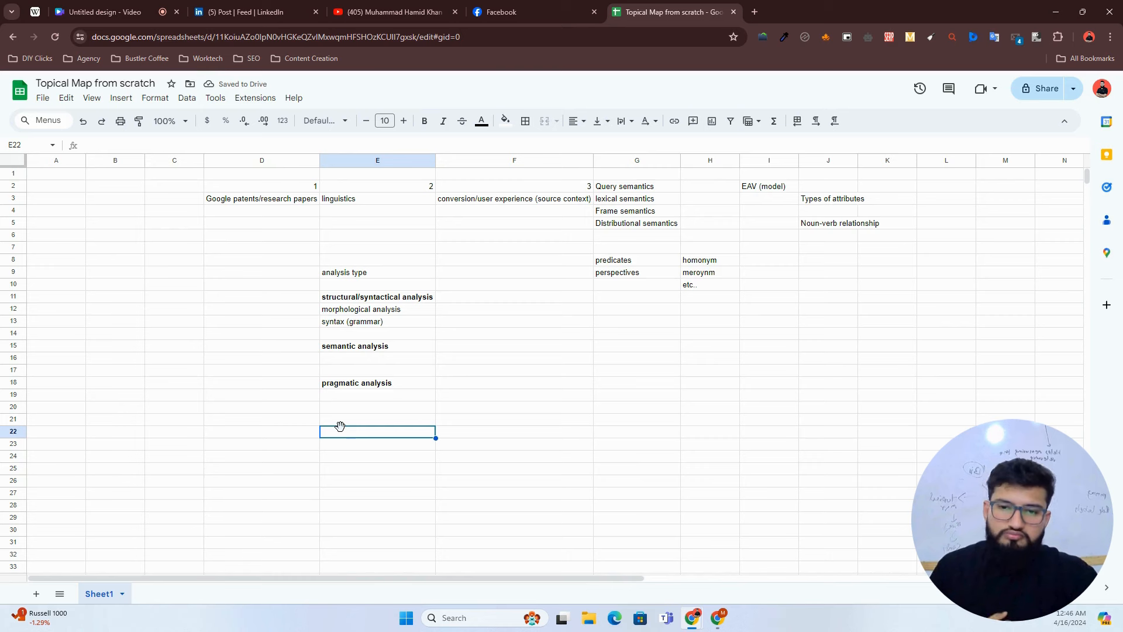
pyautogui.click(340, 421)
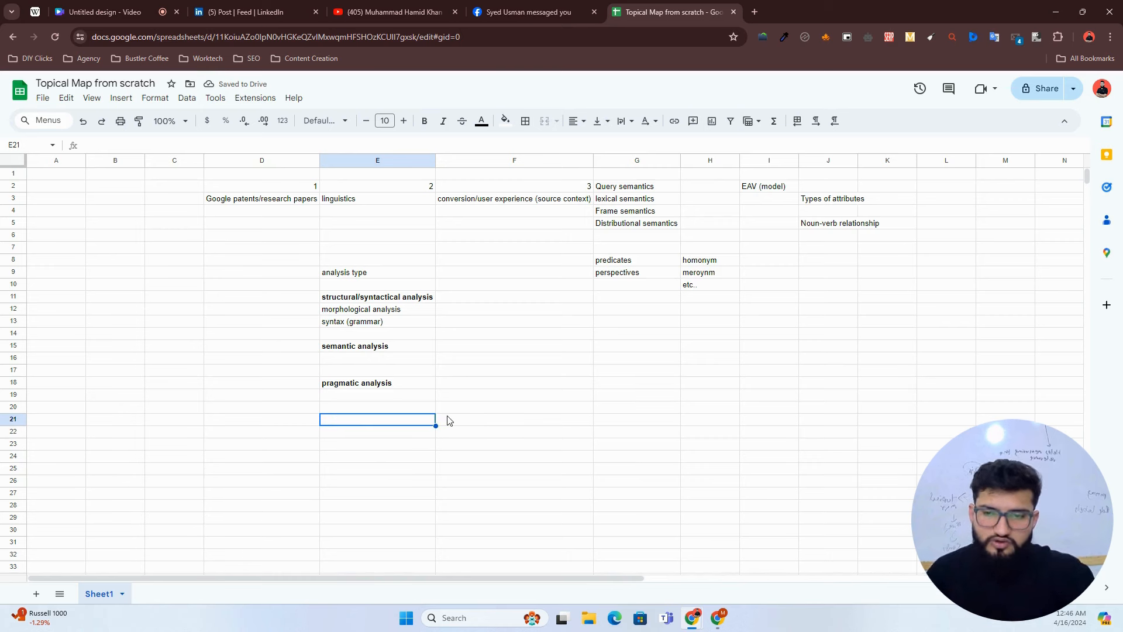
pyautogui.write('functiona')
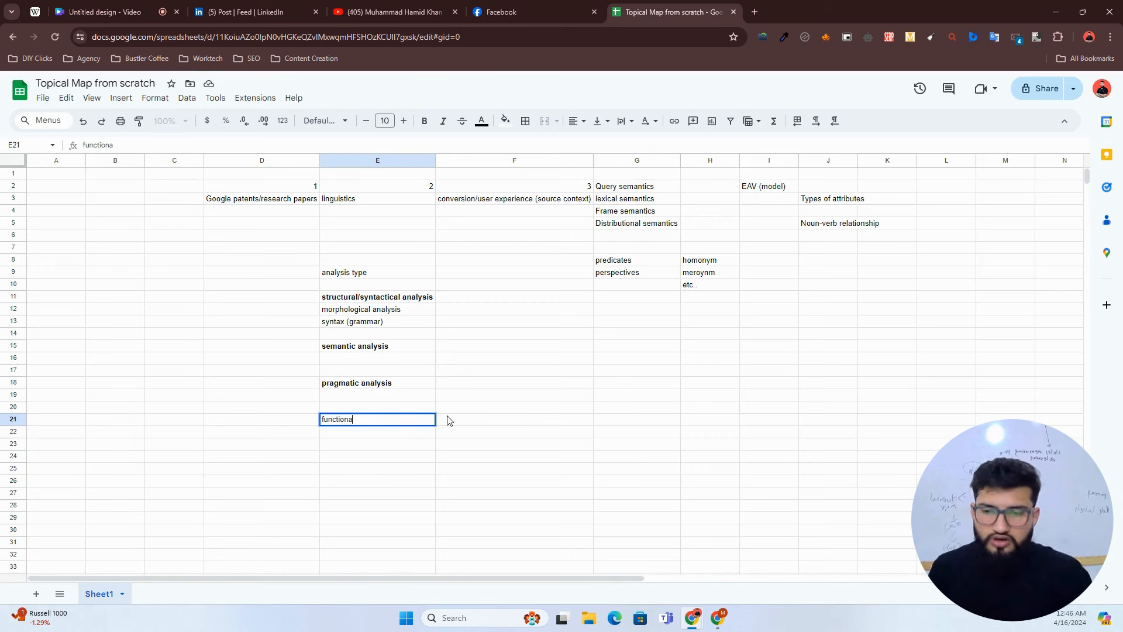
pyautogui.write('l analys')
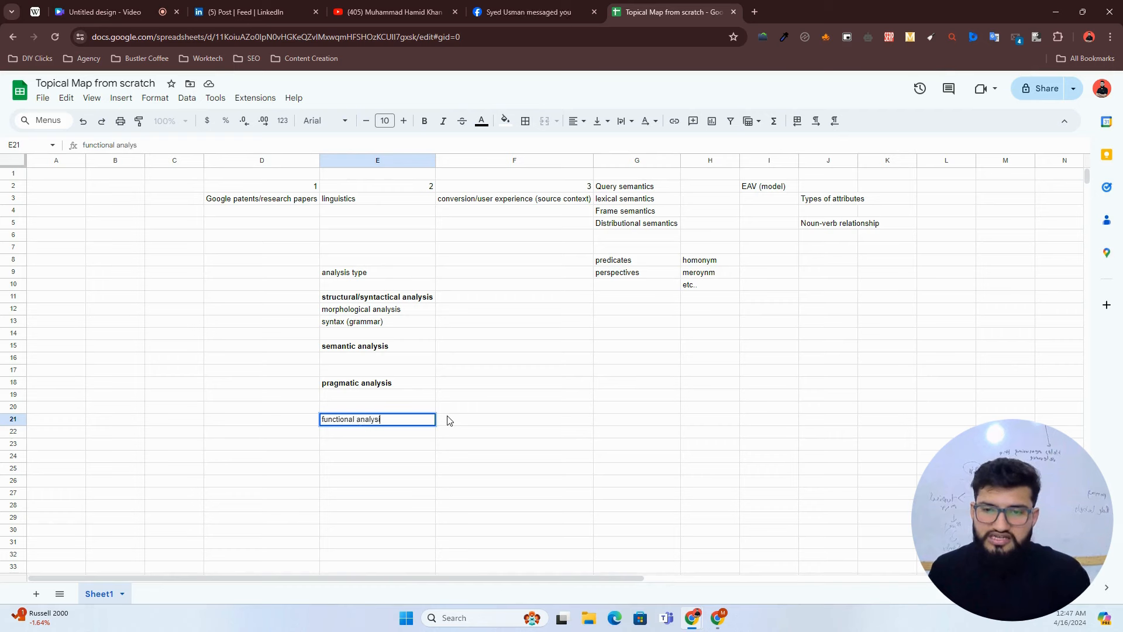
pyautogui.write('i/parsing')
pyautogui.press('Return')
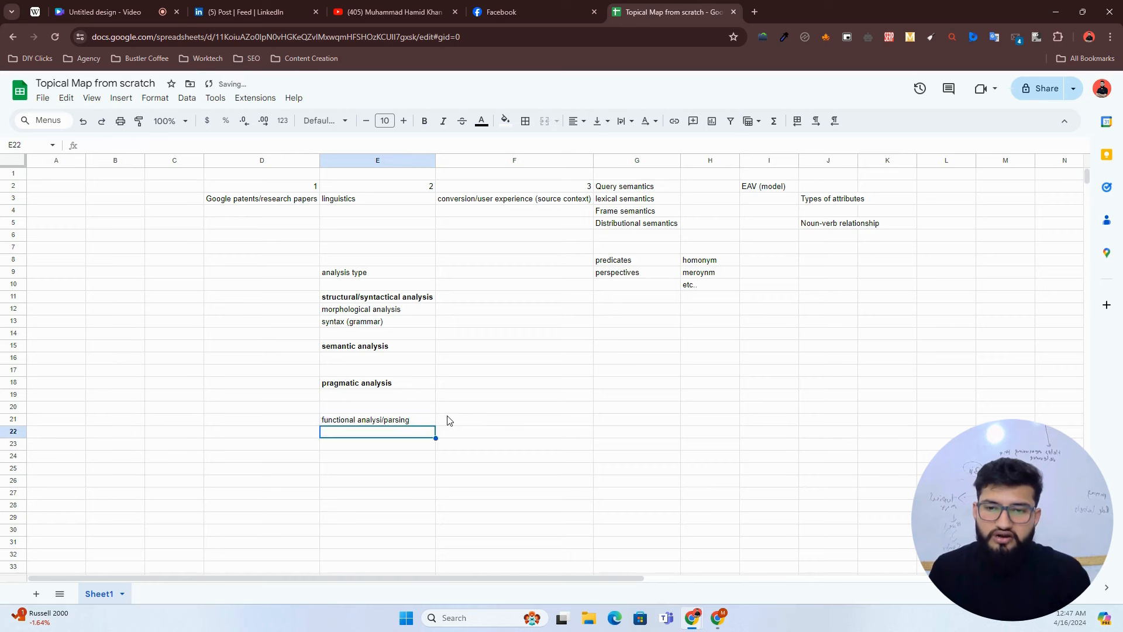
# Step: Try to add the missing "s" to "analysi" in the cell E21 entry
pyautogui.click(383, 420)
pyautogui.doubleClick(383, 420)
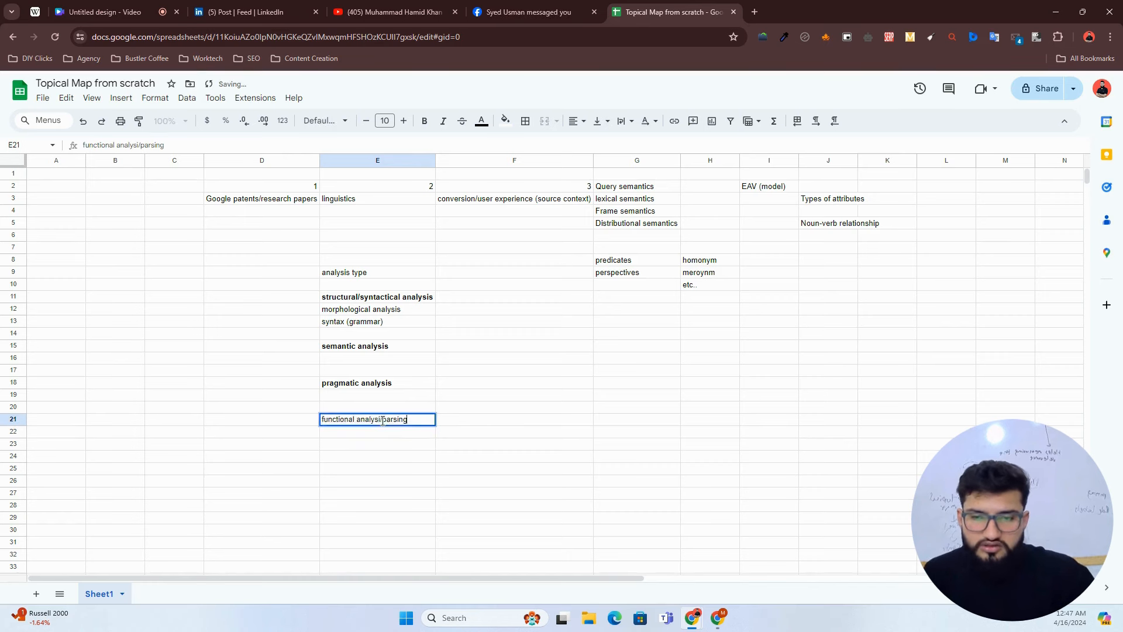
pyautogui.write('s')
pyautogui.press('Return')
# Step: Correct the spelling of the entry in cell E21 so it reads "functional analysis/parsing"
pyautogui.press('Up')
pyautogui.press('Return')
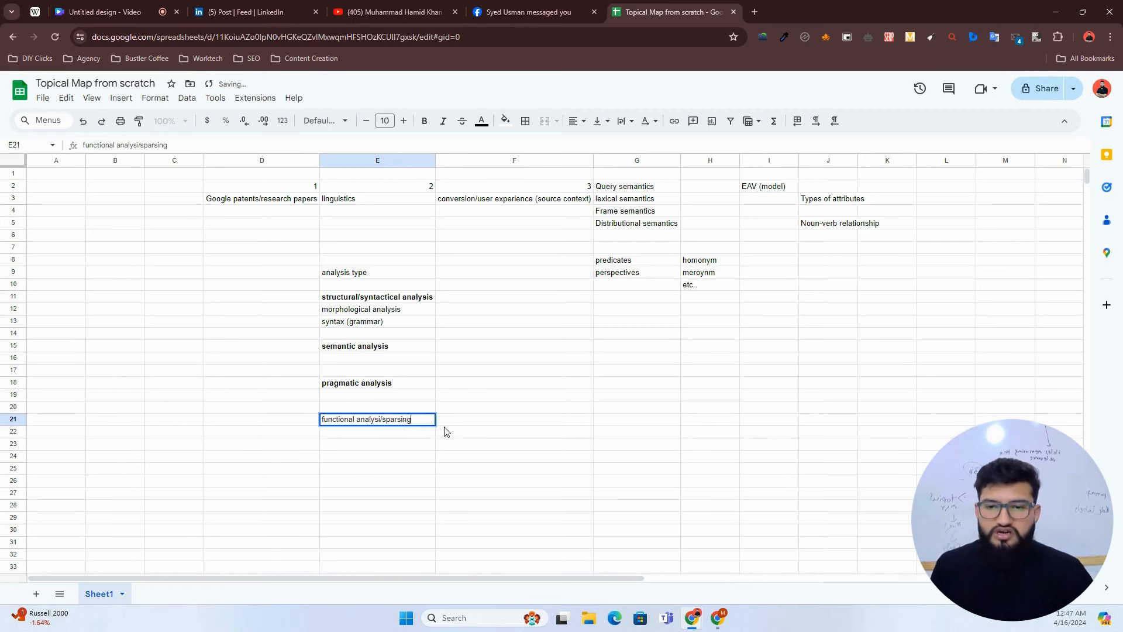
pyautogui.press('Left')
pyautogui.press('Left')
pyautogui.press('Left')
pyautogui.press('Left')
pyautogui.press('Left')
pyautogui.press('Left')
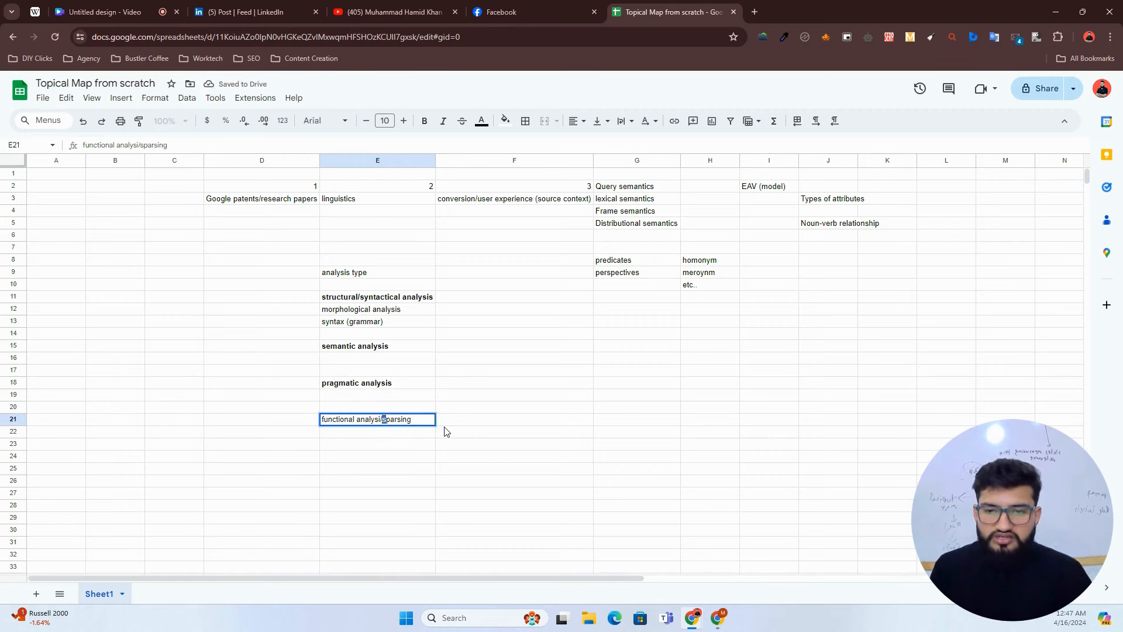
pyautogui.press('BackSpace')
pyautogui.press('Left')
pyautogui.write('s')
pyautogui.press('Return')
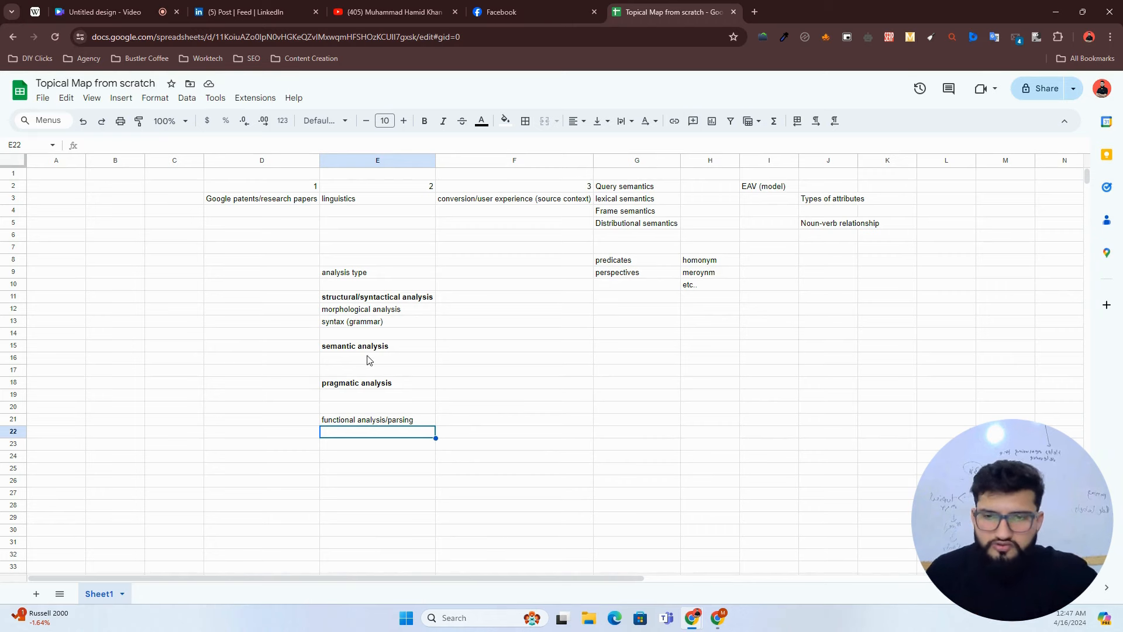
pyautogui.click(255, 199)
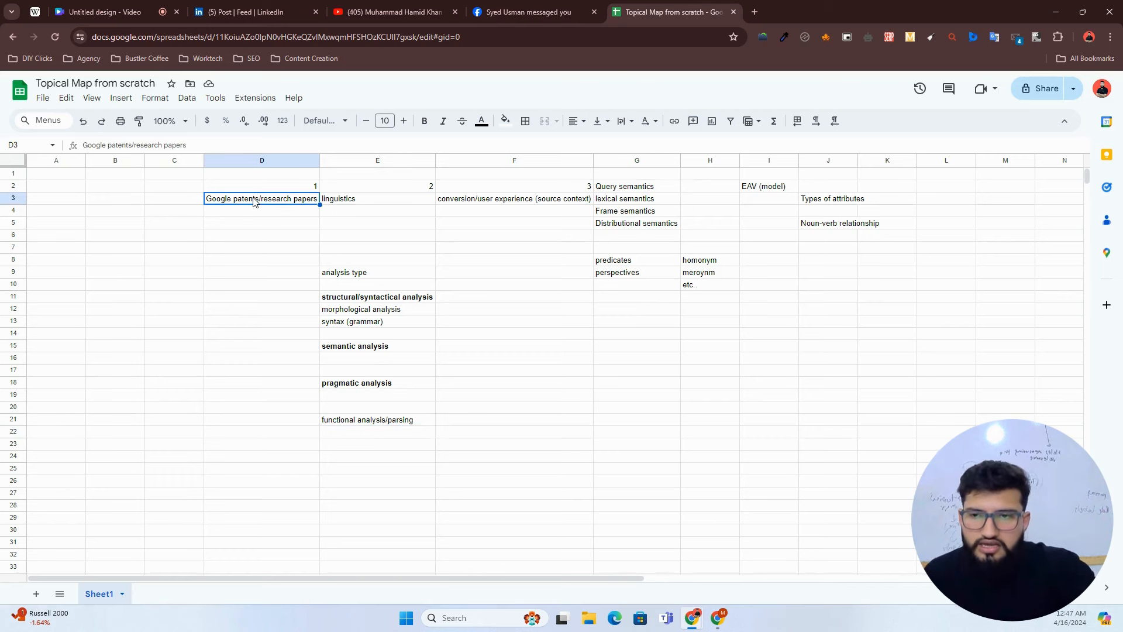
pyautogui.click(233, 284)
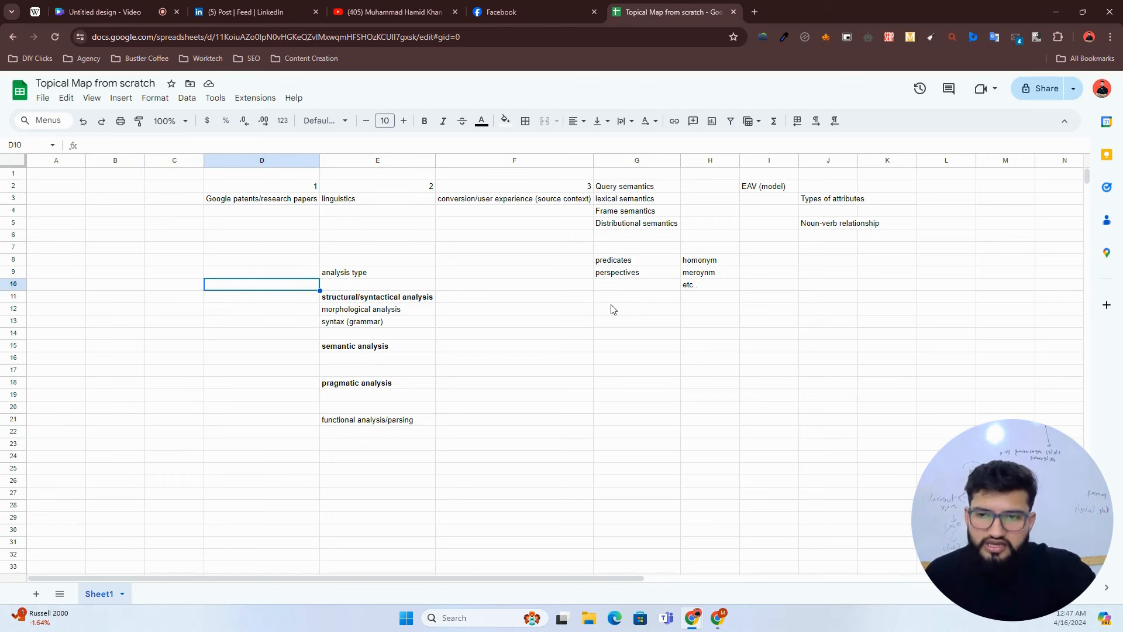
pyautogui.write('phonol')
pyautogui.hotkey('ctrl', 'a')
pyautogui.press('BackSpace')
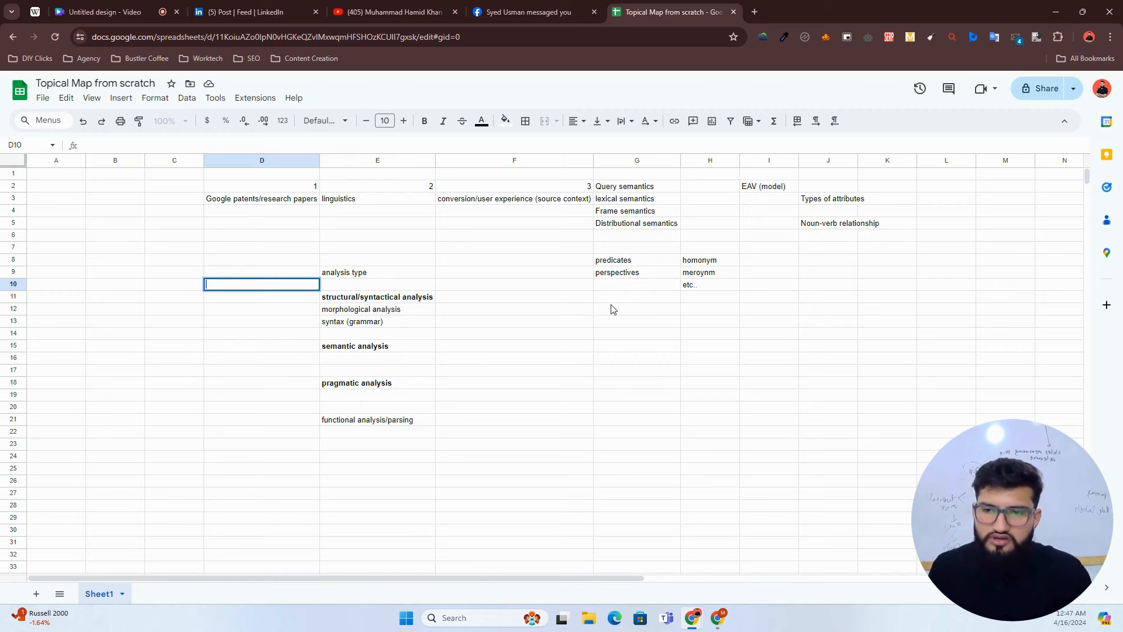
pyautogui.press('Return')
# Step: Enter "Objective" in cell D8, under the Google patents/research papers column
pyautogui.press('Up')
pyautogui.press('Up')
pyautogui.press('Right')
pyautogui.press('Left')
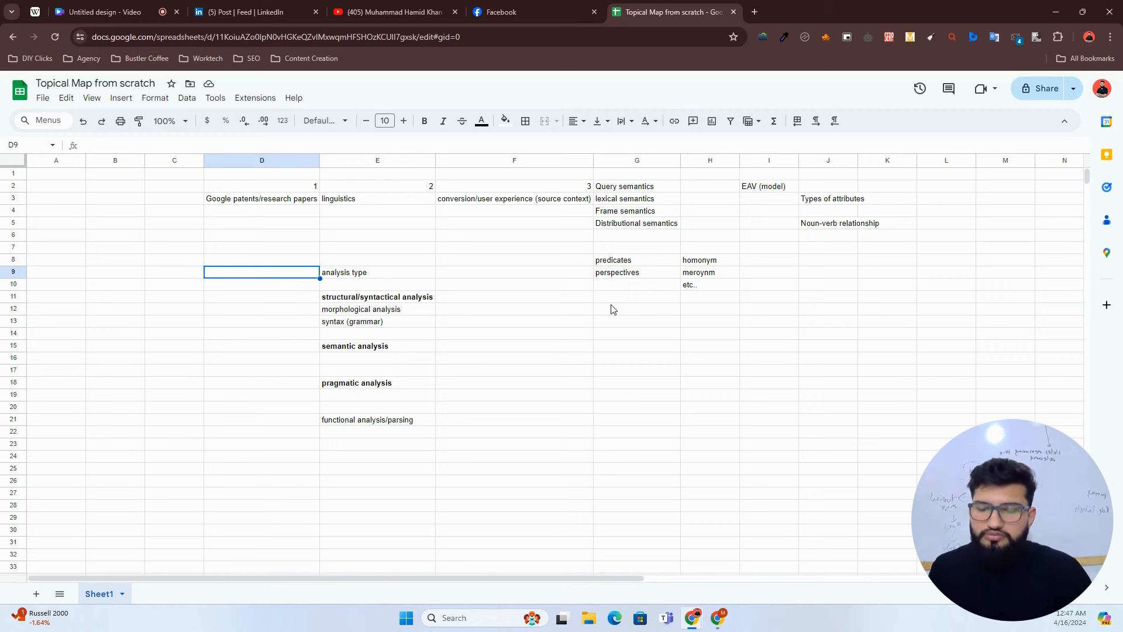
pyautogui.press('Up')
pyautogui.write('Objecti')
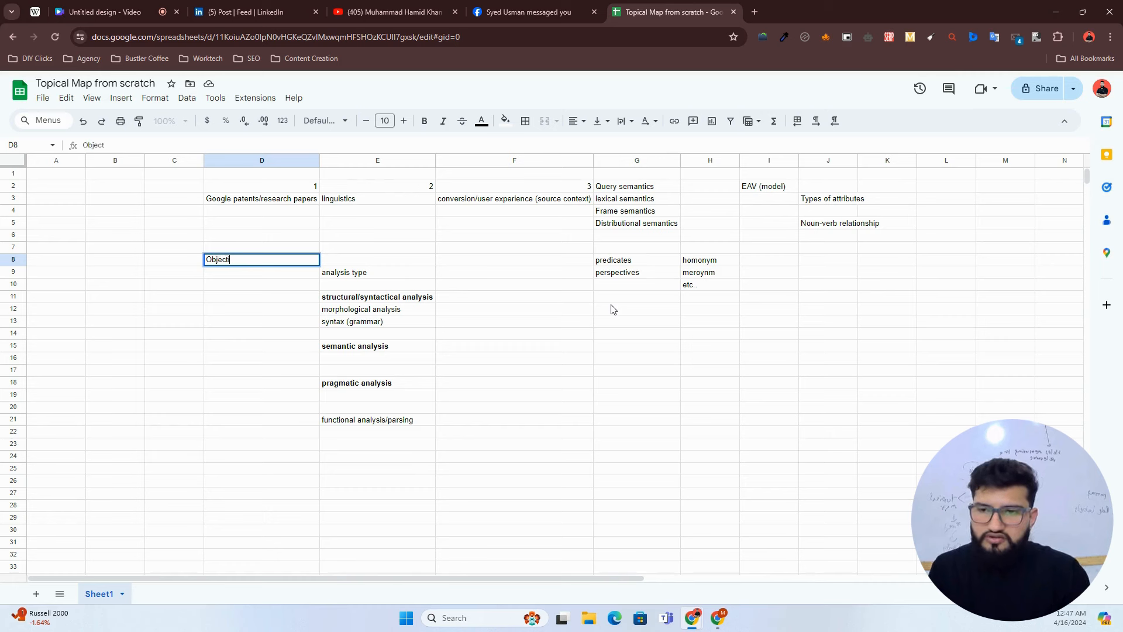
pyautogui.write('ve')
pyautogui.press('Return')
# Step: Enter "the cost of information retreival" in cell D10, below the Objective heading
pyautogui.press('Return')
pyautogui.press('Return')
pyautogui.press('Return')
pyautogui.write('the cos')
pyautogui.press('Return')
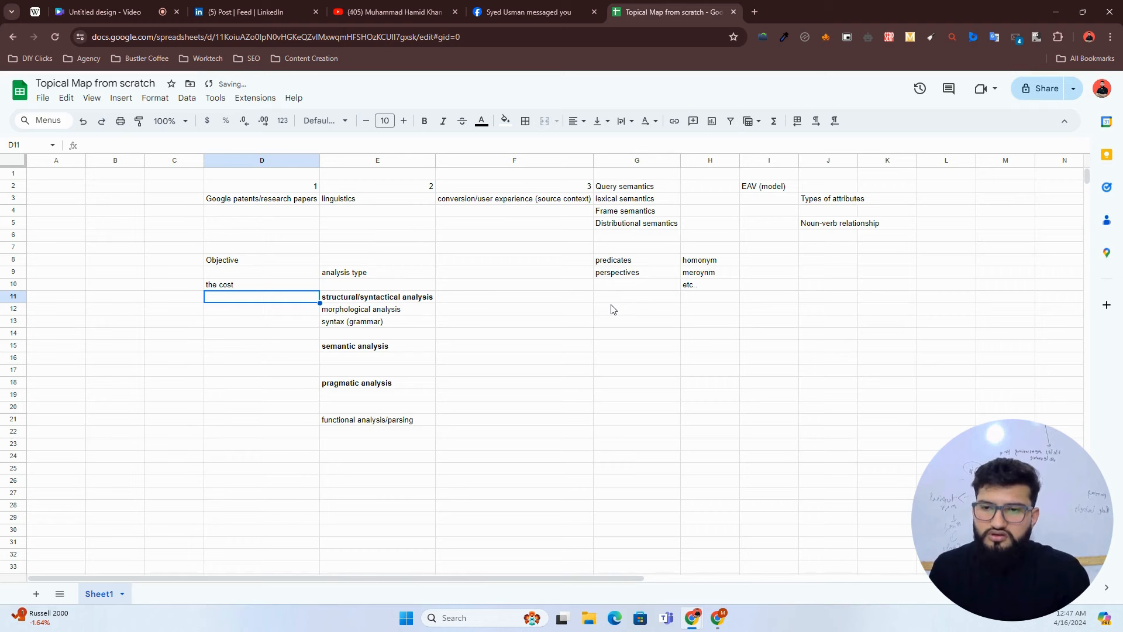
pyautogui.press('Up')
pyautogui.press('Return')
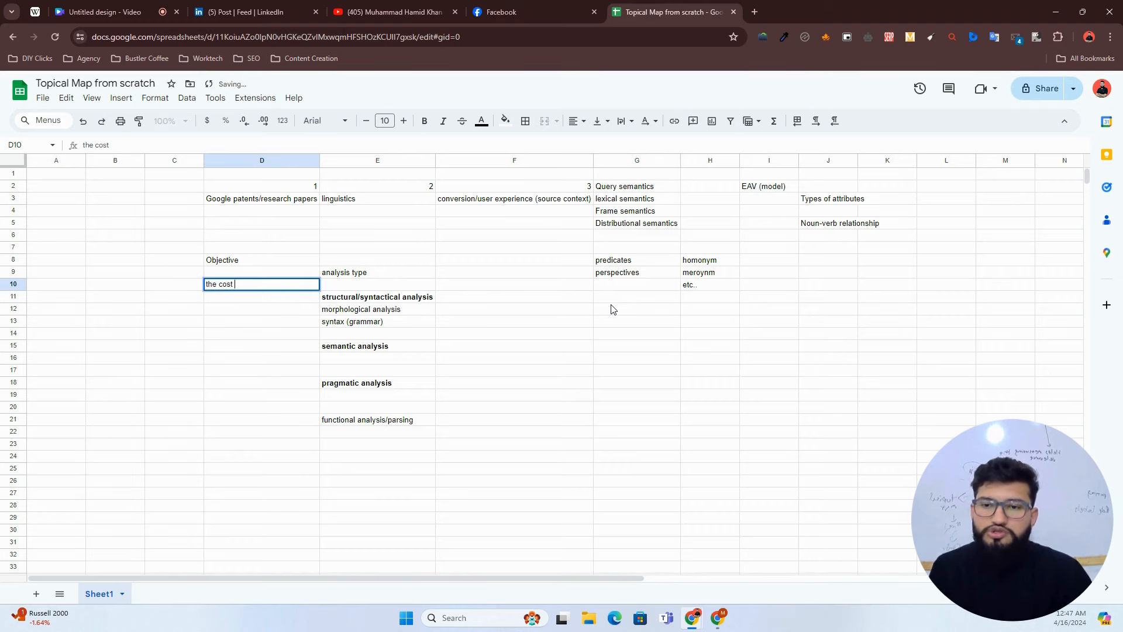
pyautogui.write('of information')
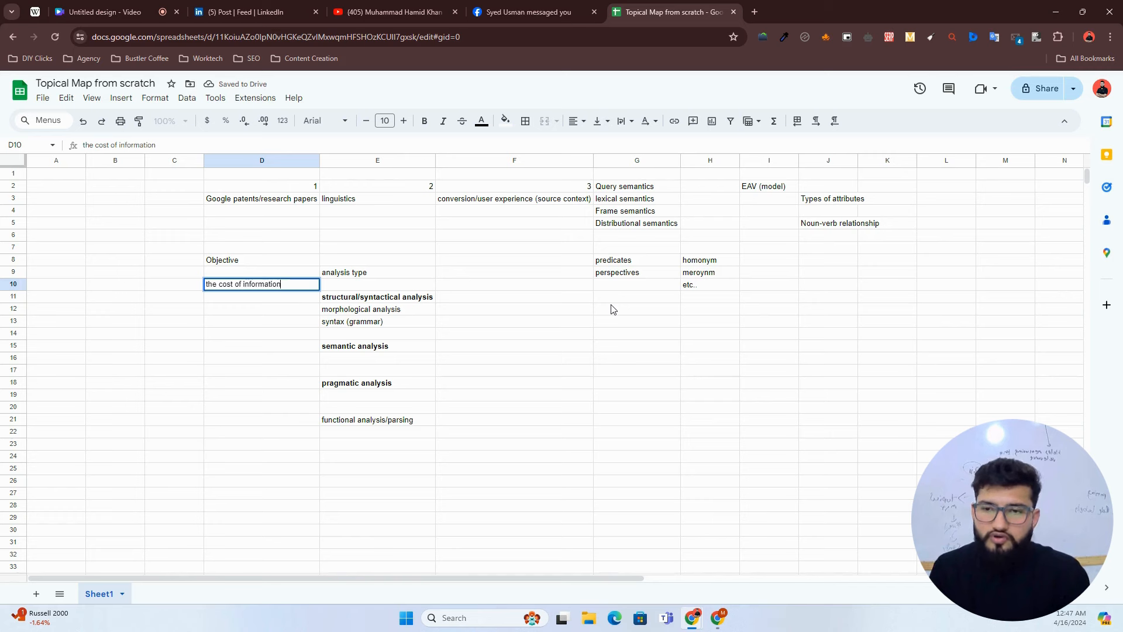
pyautogui.write(' retrei')
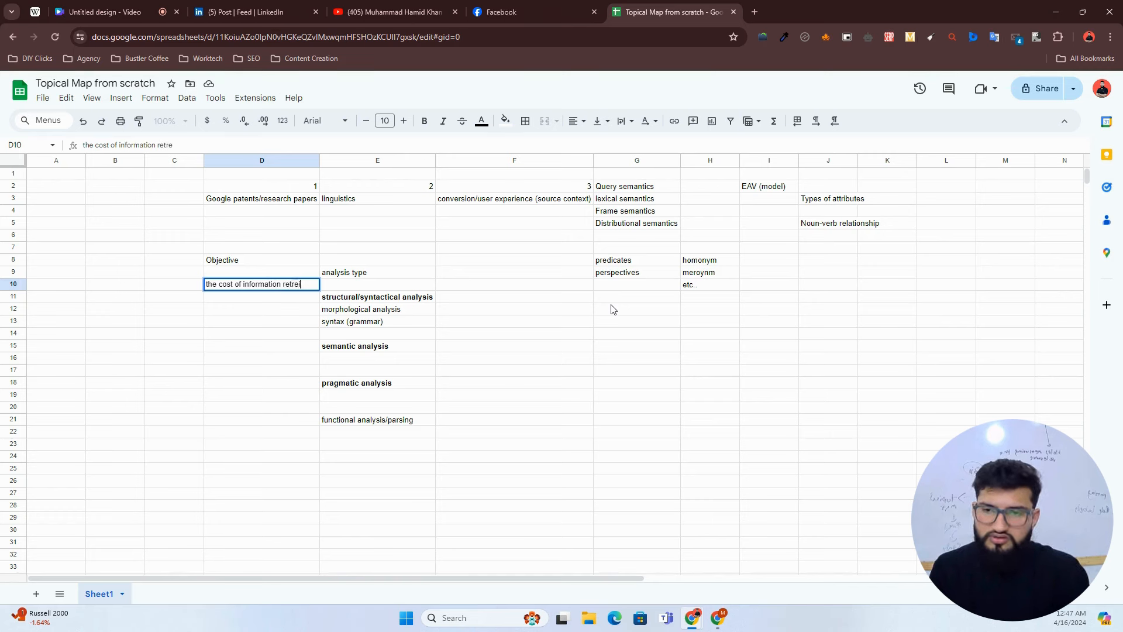
pyautogui.press('Return')
# Step: Highlight individual words of the entry in cell D10 to examine its wording, keeping the text as it is
pyautogui.press('Up')
pyautogui.press('Return')
pyautogui.hotkey('ctrl', 'shift', 'Left')
pyautogui.hotkey('ctrl', 'shift', 'Left')
pyautogui.hotkey('ctrl', 'shift', 'Left')
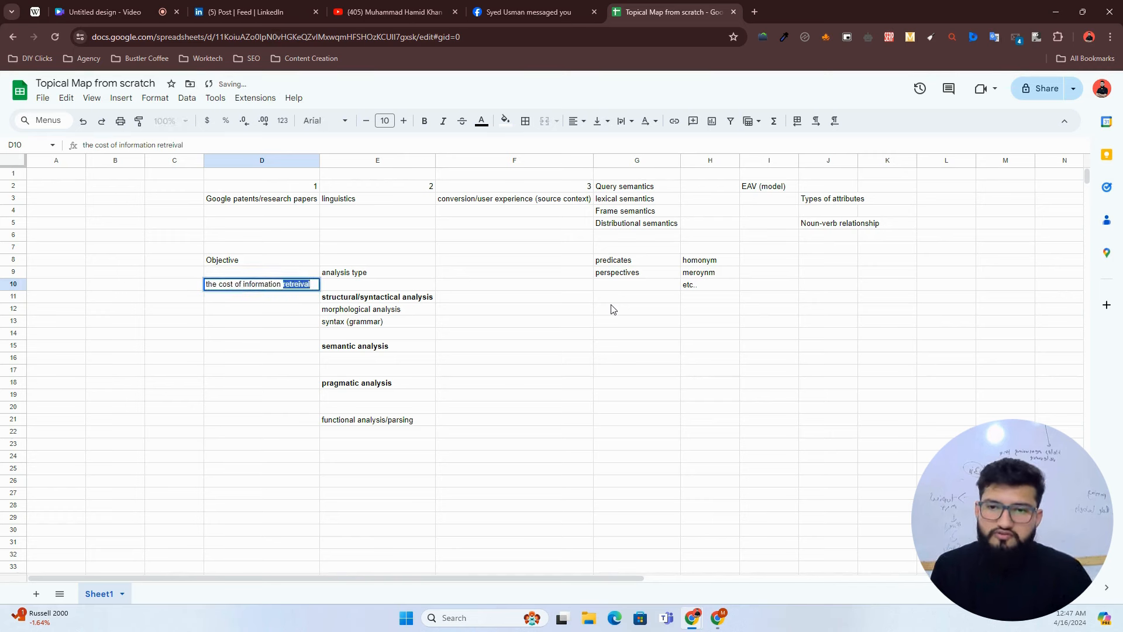
pyautogui.hotkey('ctrl', 'shift', 'Right')
pyautogui.press('Left')
pyautogui.press('Left')
pyautogui.hotkey('ctrl', 'shift', 'Left')
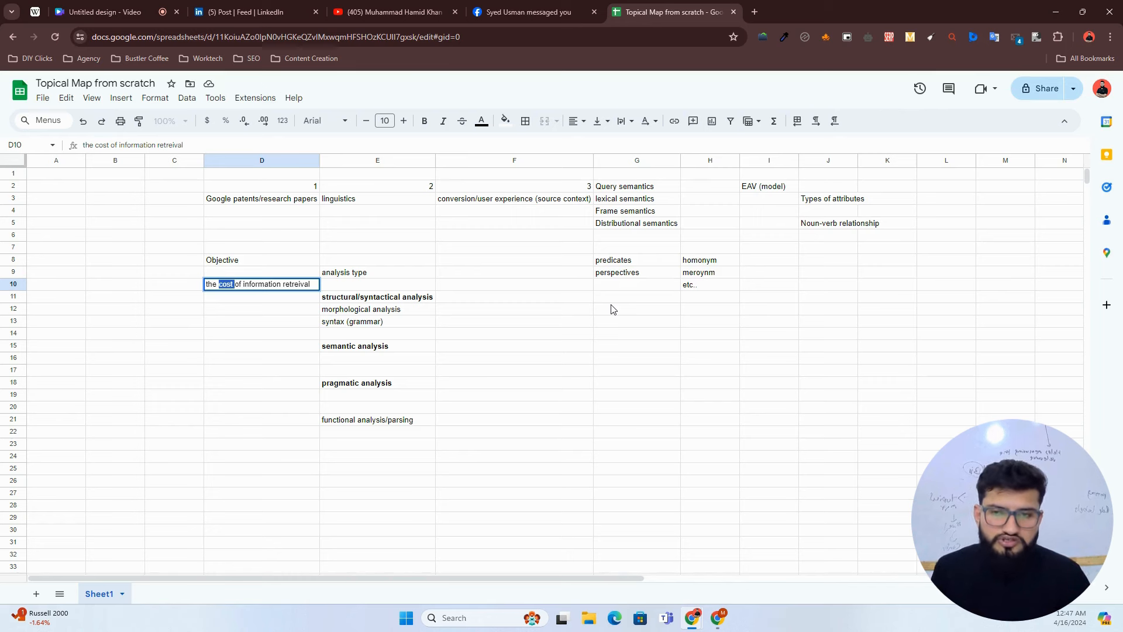
pyautogui.press('Return')
pyautogui.press('Down')
pyautogui.press('Down')
pyautogui.press('Down')
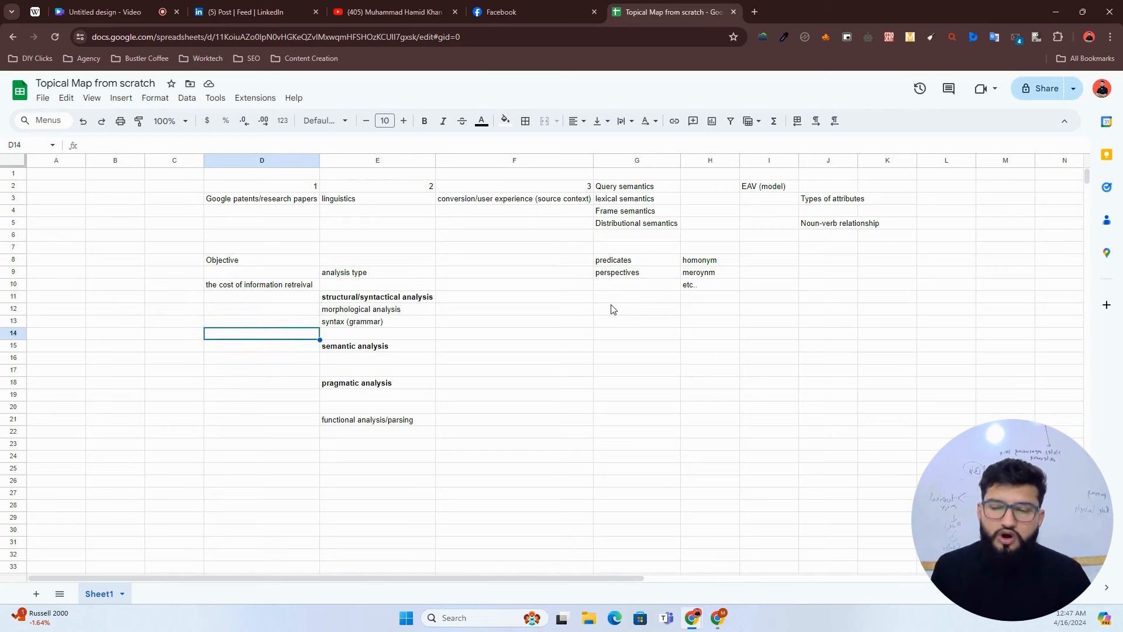
pyautogui.press('Up')
pyautogui.press('Up')
pyautogui.press('Up')
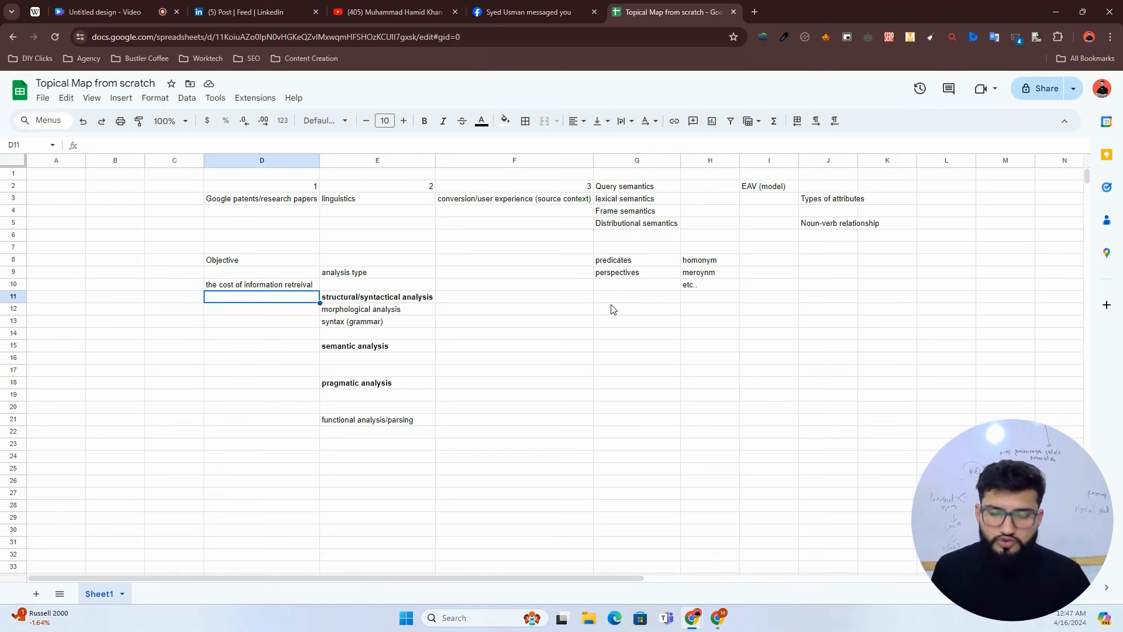
# Step: List "accurate", "relevant", "faster" and "cheaper" in cells D13 to D16
pyautogui.press('Down')
pyautogui.press('Down')
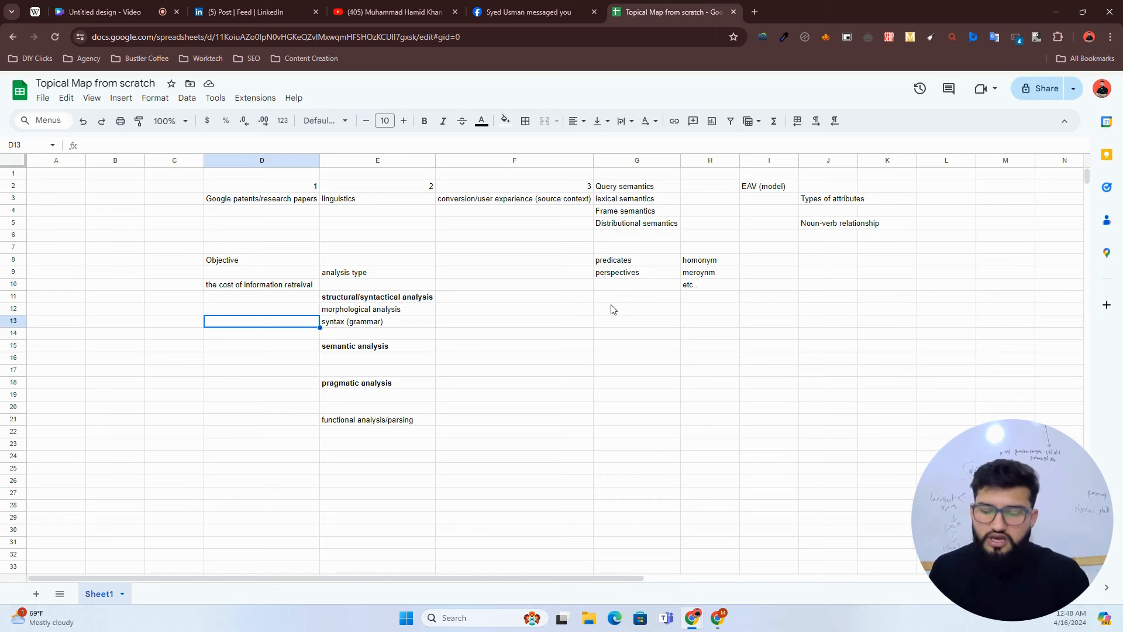
pyautogui.write('accurate')
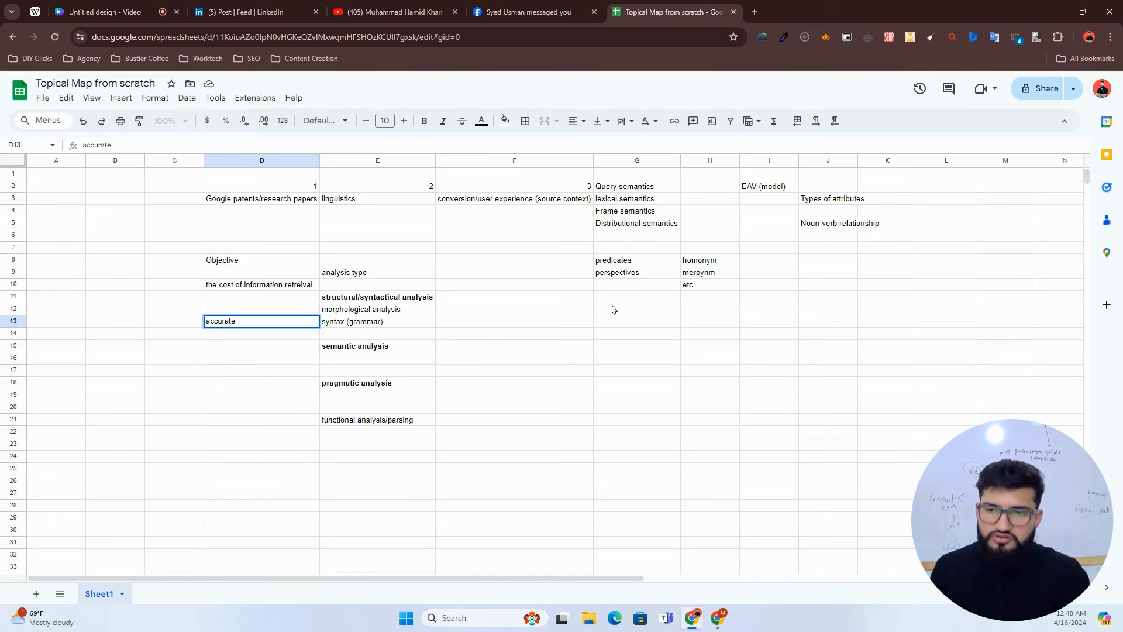
pyautogui.press('Return')
pyautogui.write('relevant')
pyautogui.press('Return')
pyautogui.write('fa')
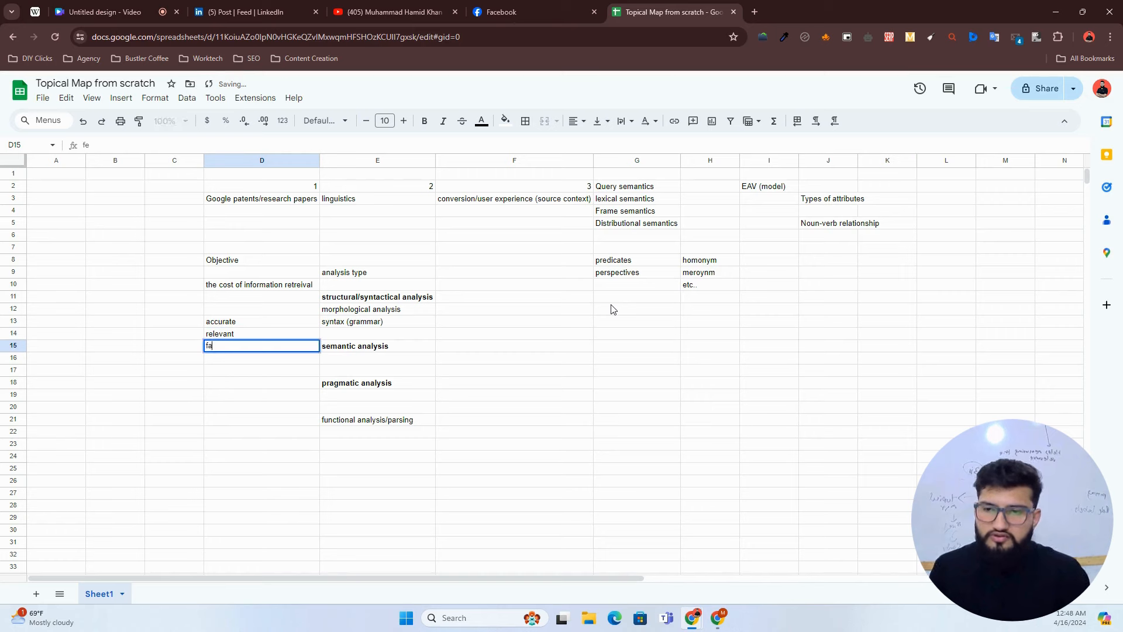
pyautogui.write('ster')
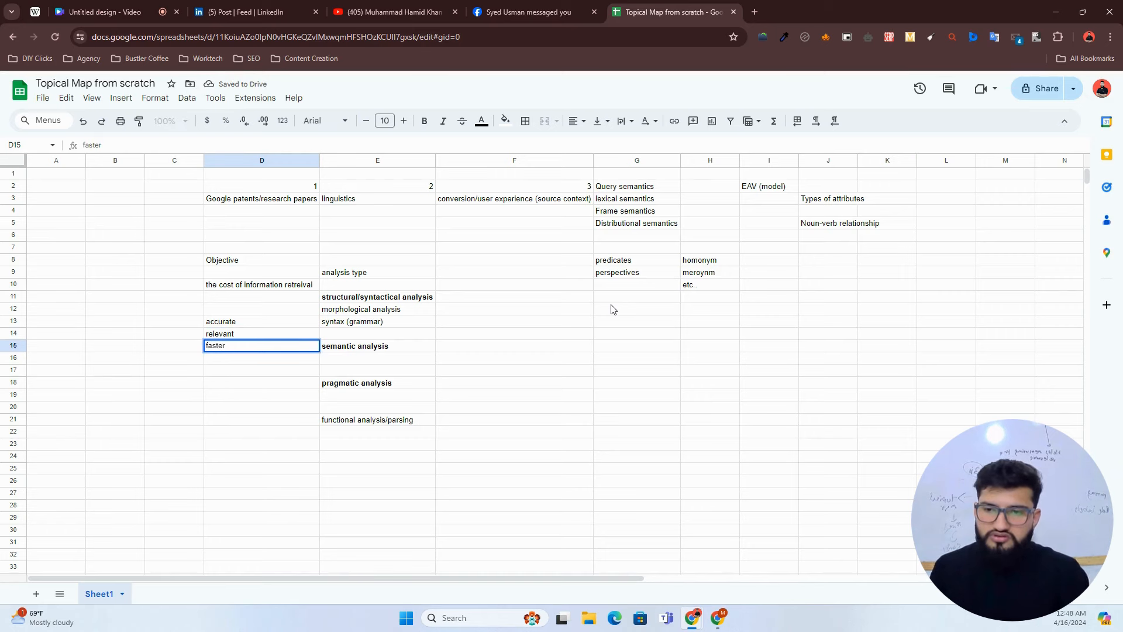
pyautogui.press('Return')
pyautogui.write('cheaper')
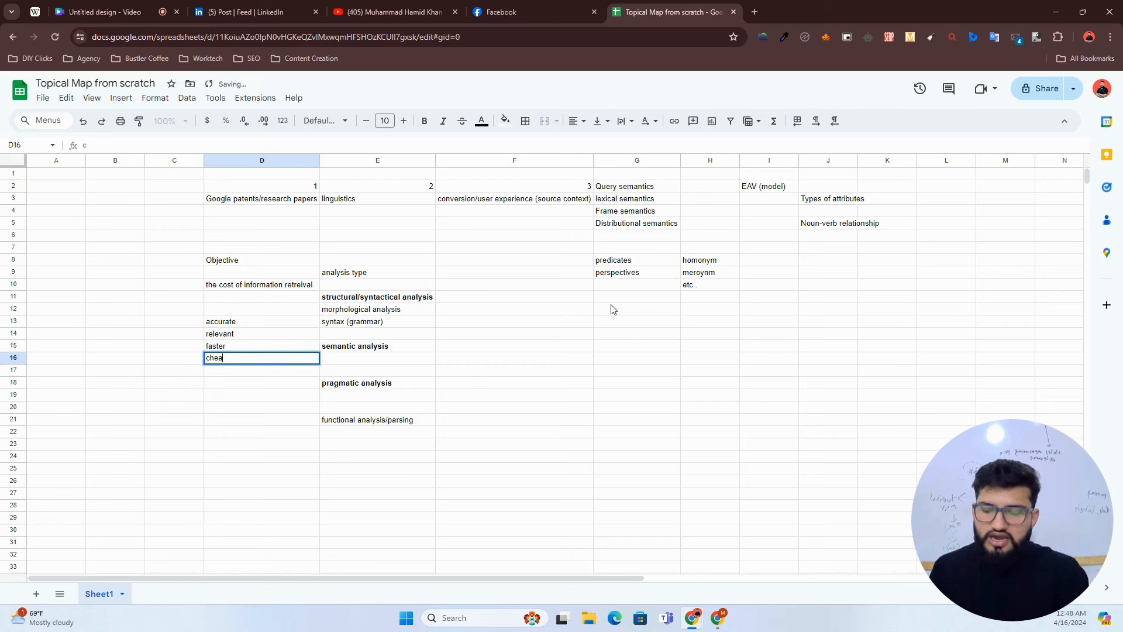
# Step: Go through the four information retrieval qualities in cells D13 to D16 one by one
pyautogui.hotkey('shift', 'Up')
pyautogui.hotkey('shift', 'Up')
pyautogui.hotkey('shift', 'Up')
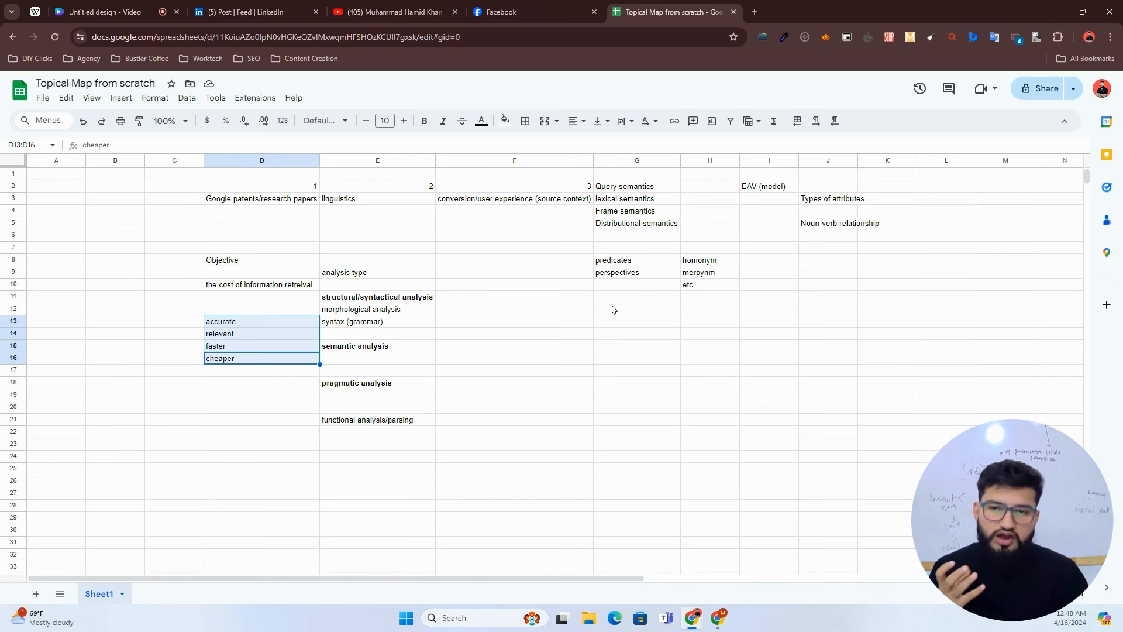
pyautogui.press('Up')
pyautogui.press('Up')
pyautogui.press('Up')
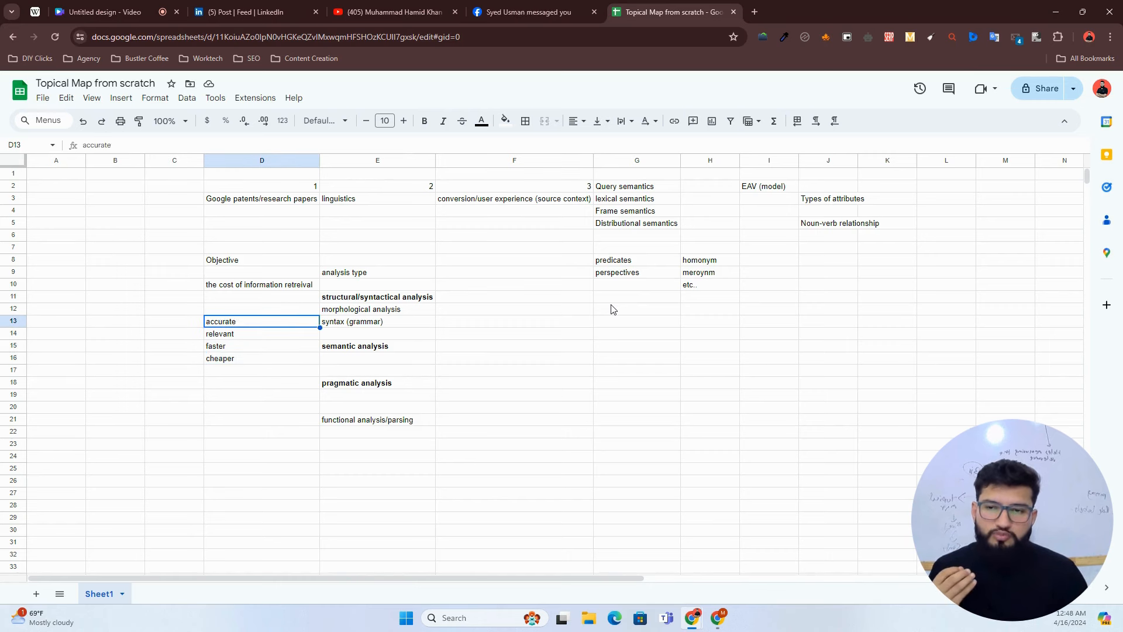
pyautogui.press('Down')
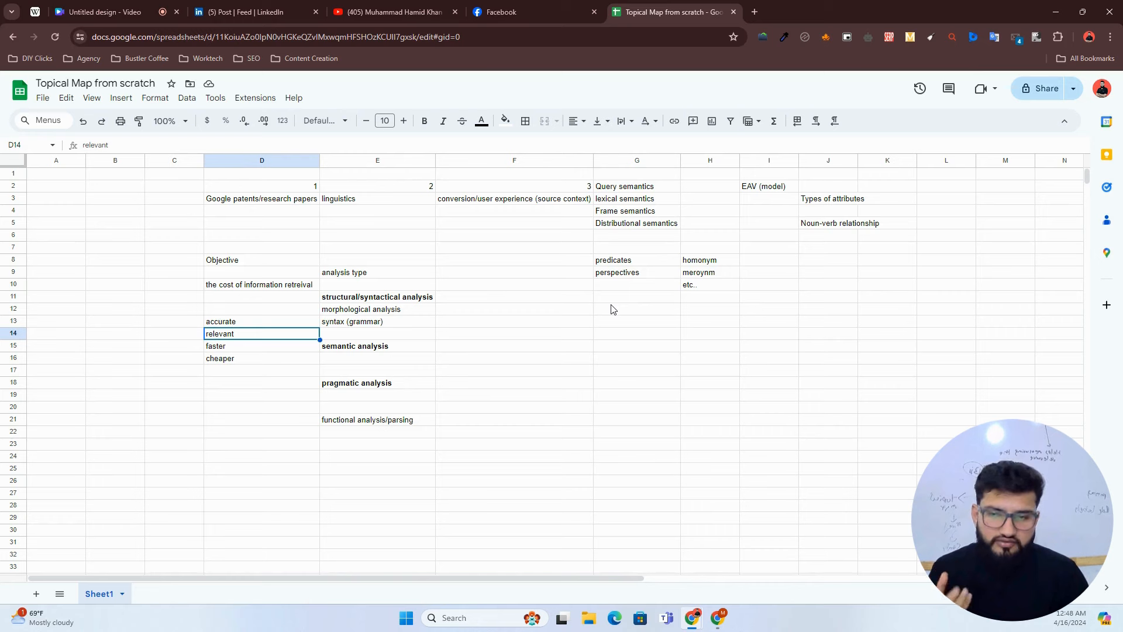
pyautogui.press('Down')
pyautogui.press('Down')
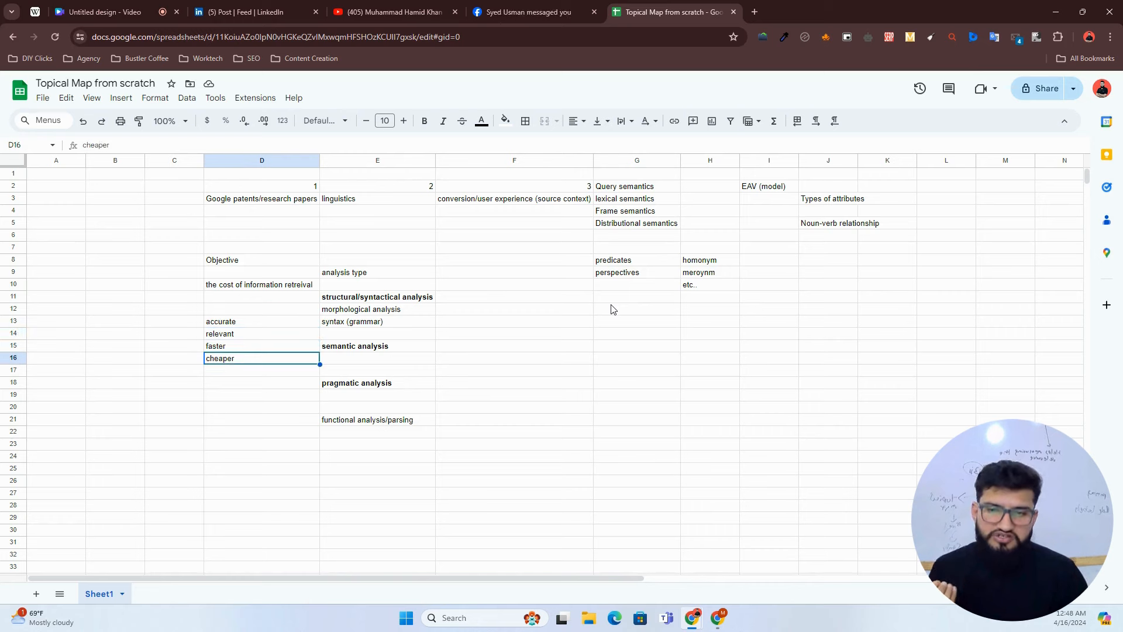
pyautogui.press('Up')
pyautogui.press('Up')
pyautogui.press('Up')
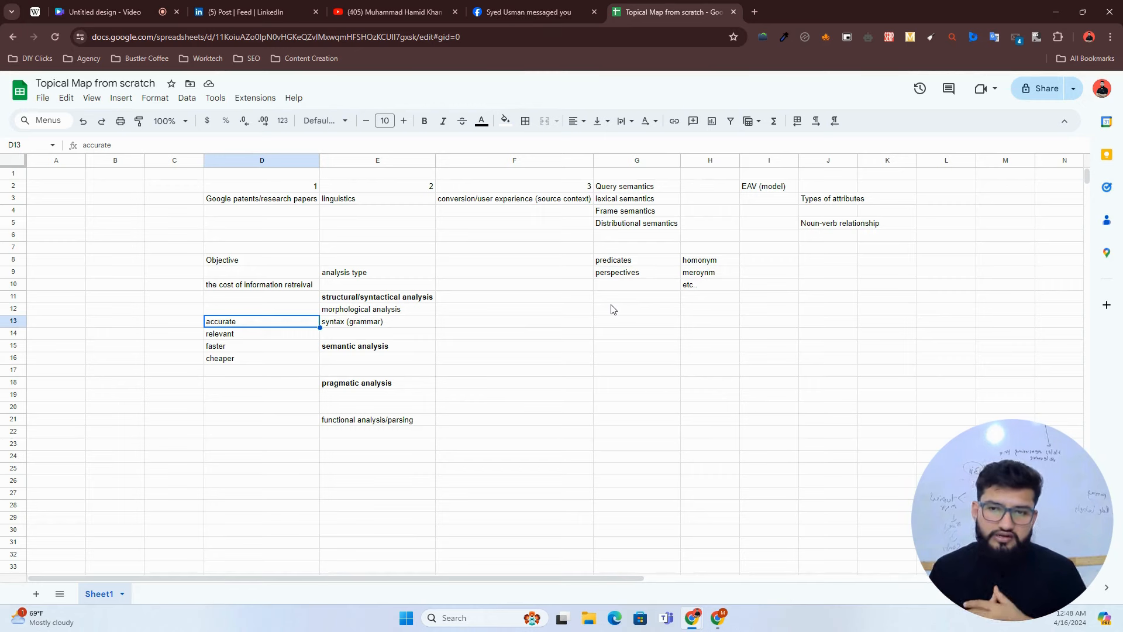
pyautogui.press('Right')
pyautogui.press('Down')
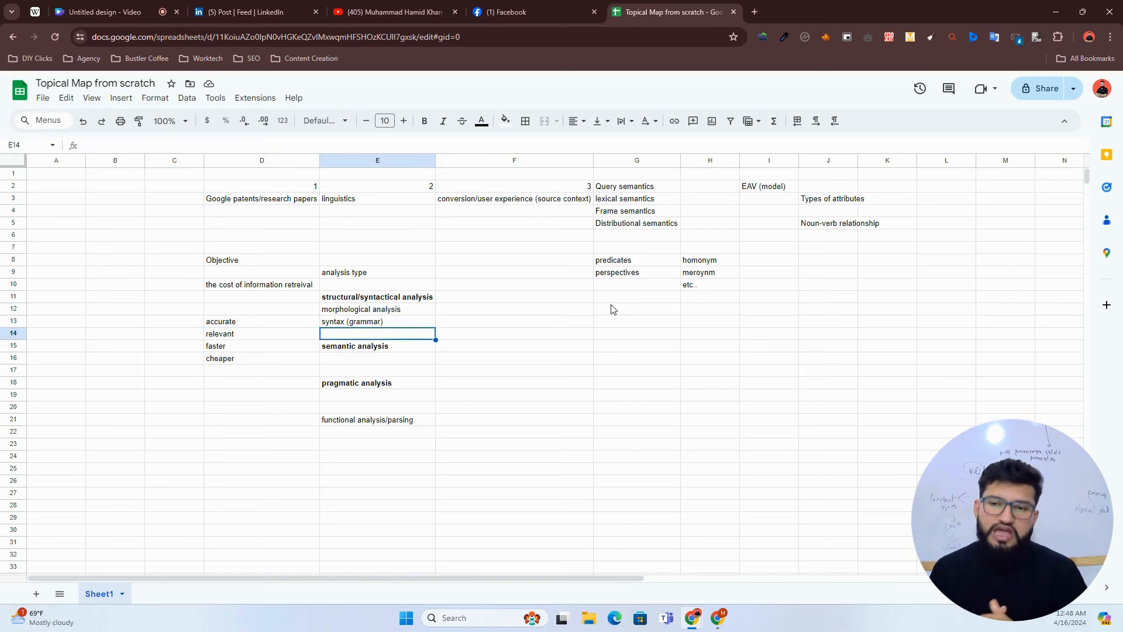
pyautogui.press('Left')
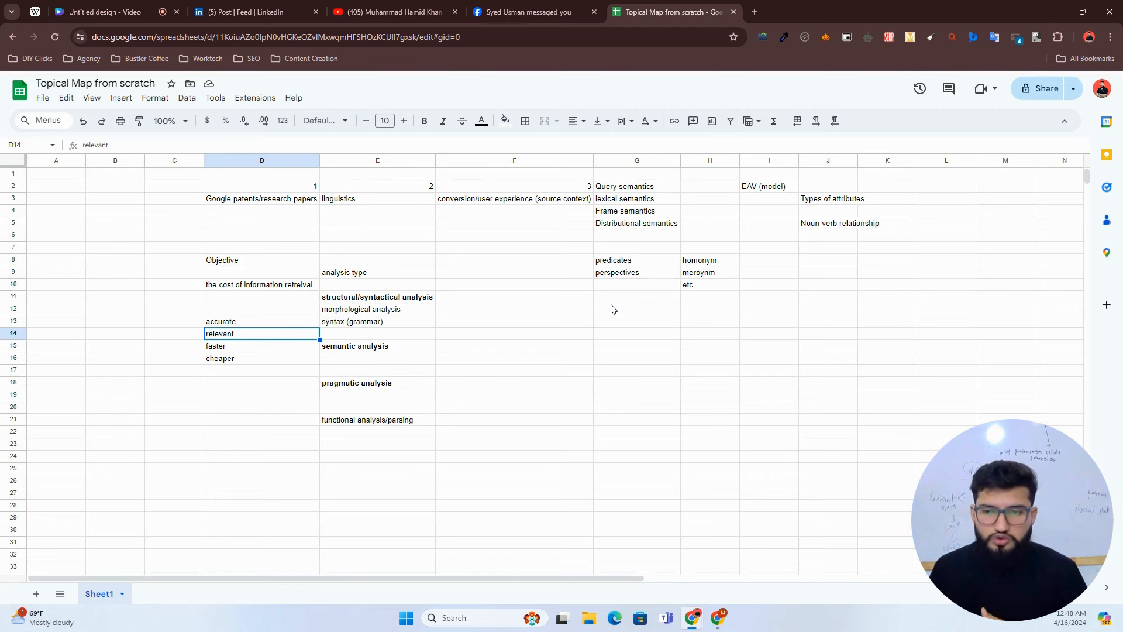
# Step: Open a guest browser window and load the valentin.app SERP checker
pyautogui.click(1088, 37)
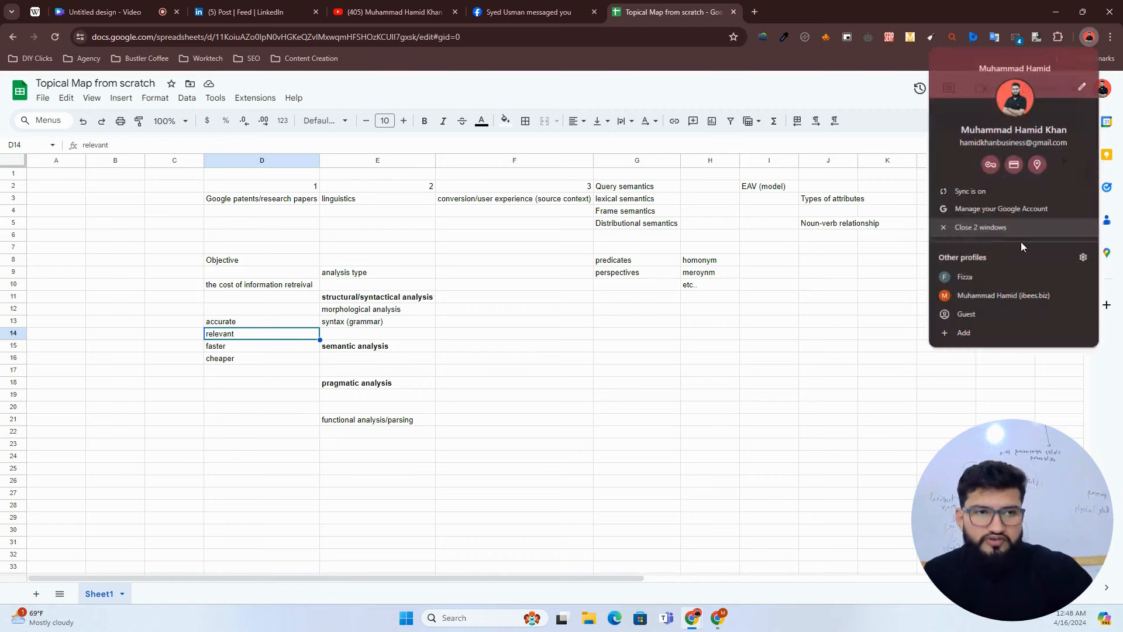
pyautogui.click(989, 311)
pyautogui.write('valentin.ap')
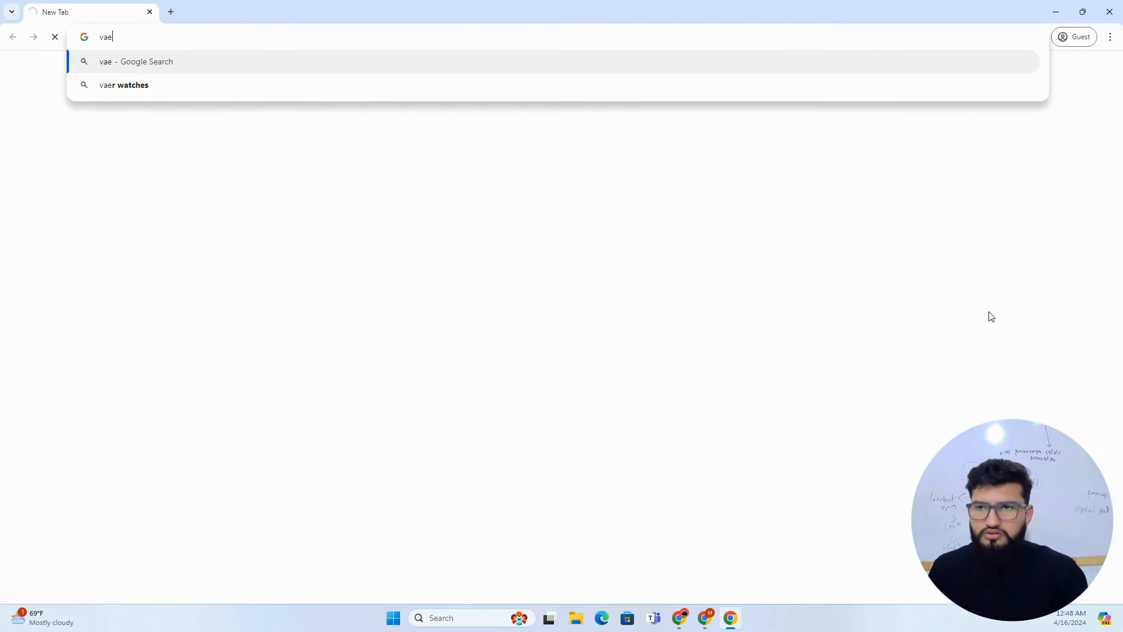
pyautogui.write('p')
pyautogui.press('Return')
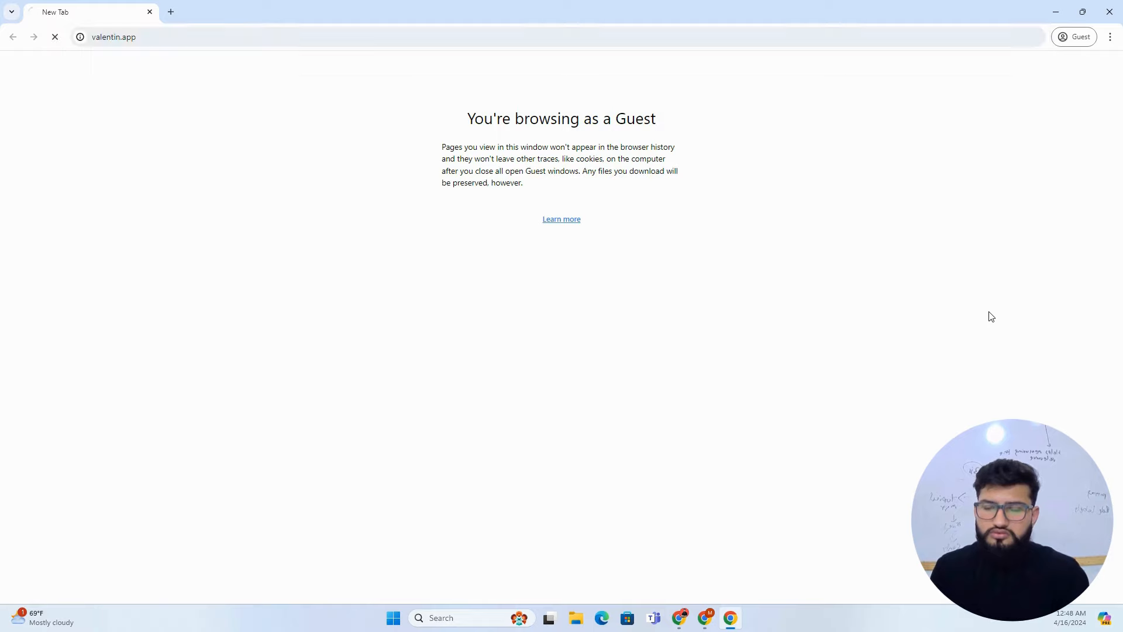
# Step: Enter "how much coffee you should drink a day" as the keyword in the SERP checker
pyautogui.click(415, 125)
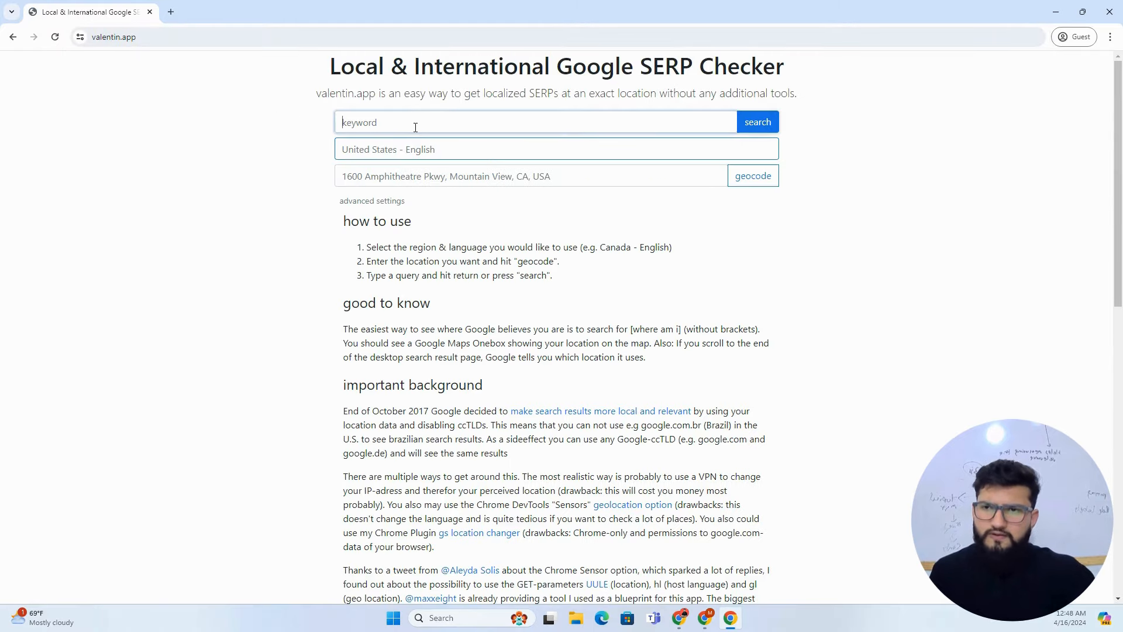
pyautogui.write('how much ')
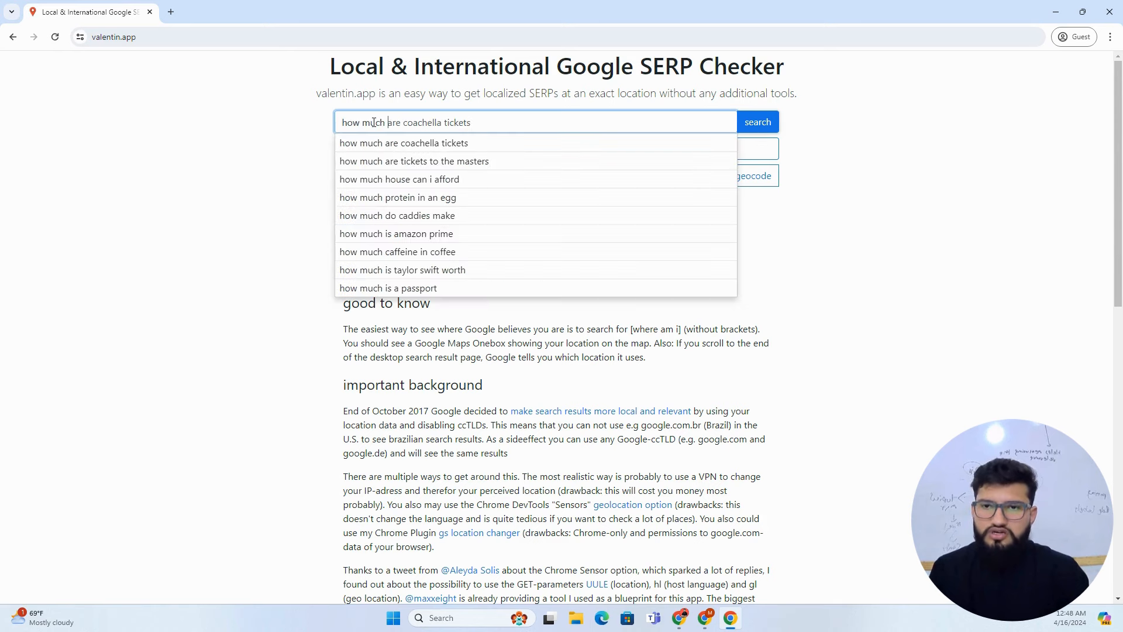
pyautogui.write('coffee ')
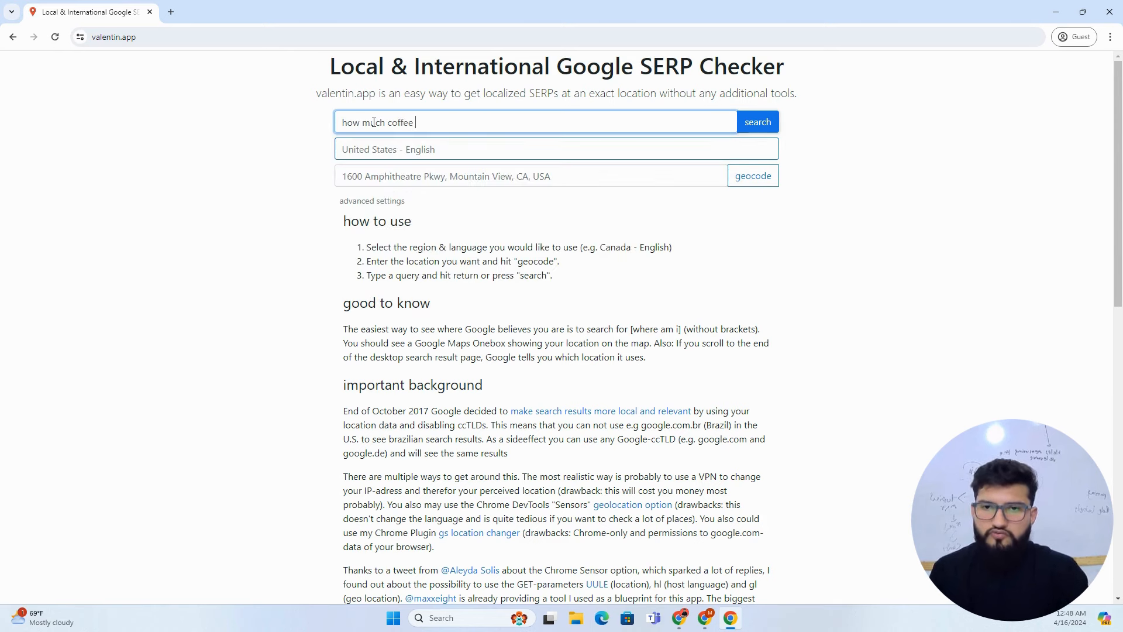
pyautogui.write('you should dr9ink')
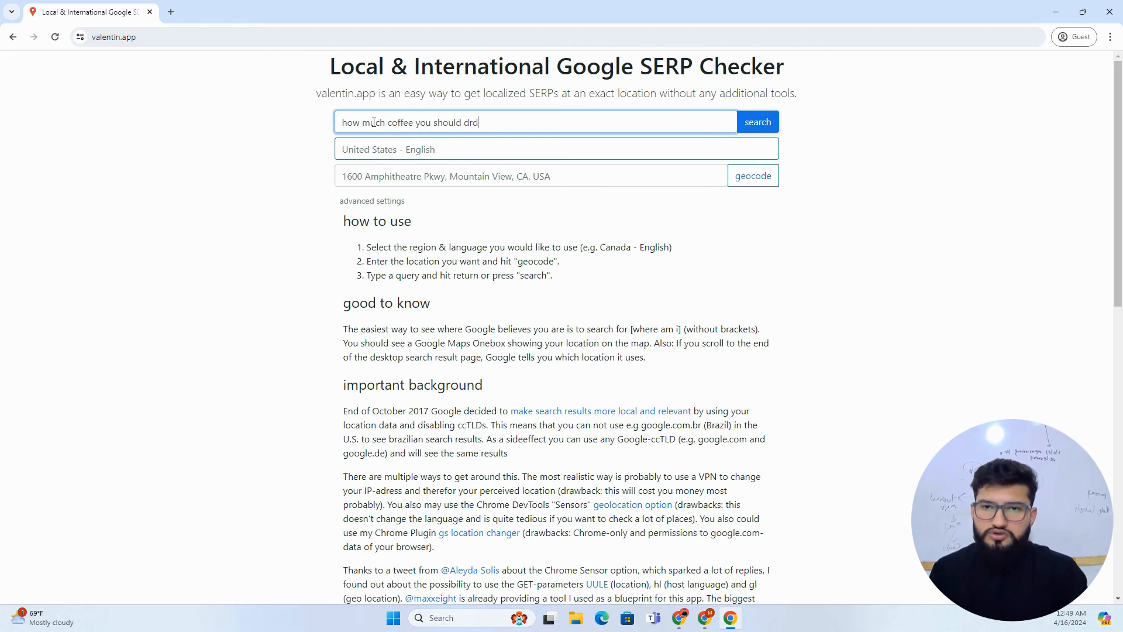
pyautogui.press('BackSpace')
pyautogui.press('BackSpace')
pyautogui.press('BackSpace')
pyautogui.press('BackSpace')
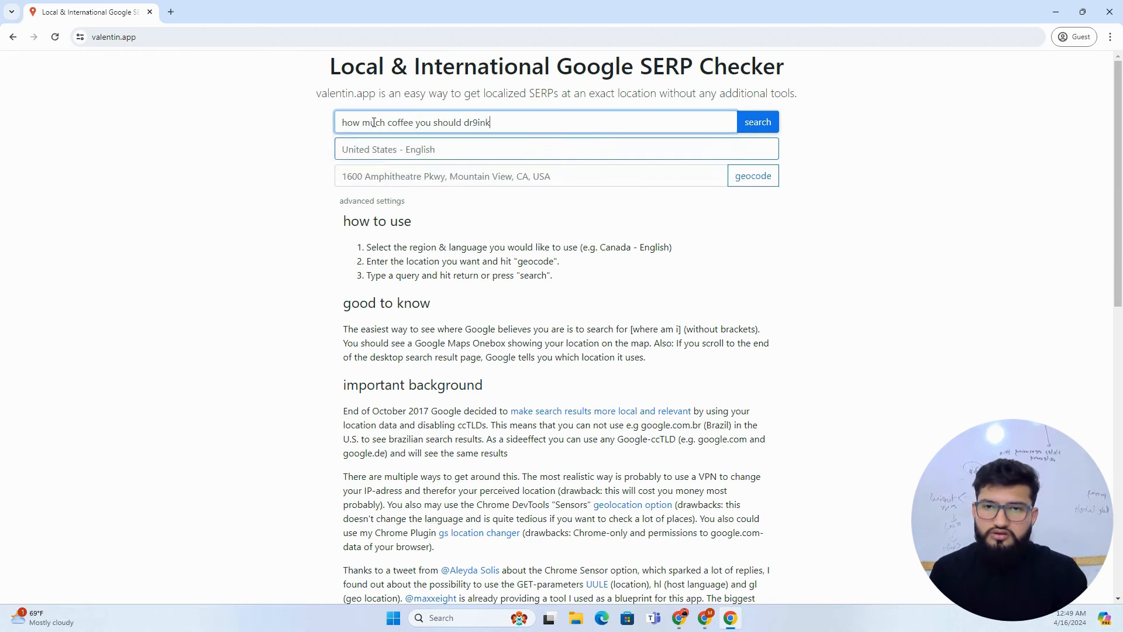
pyautogui.write('ink a day')
# Step: Set the region to United States - English, geocode the location Los Angeles, and run the localized Google search
pyautogui.click(465, 150)
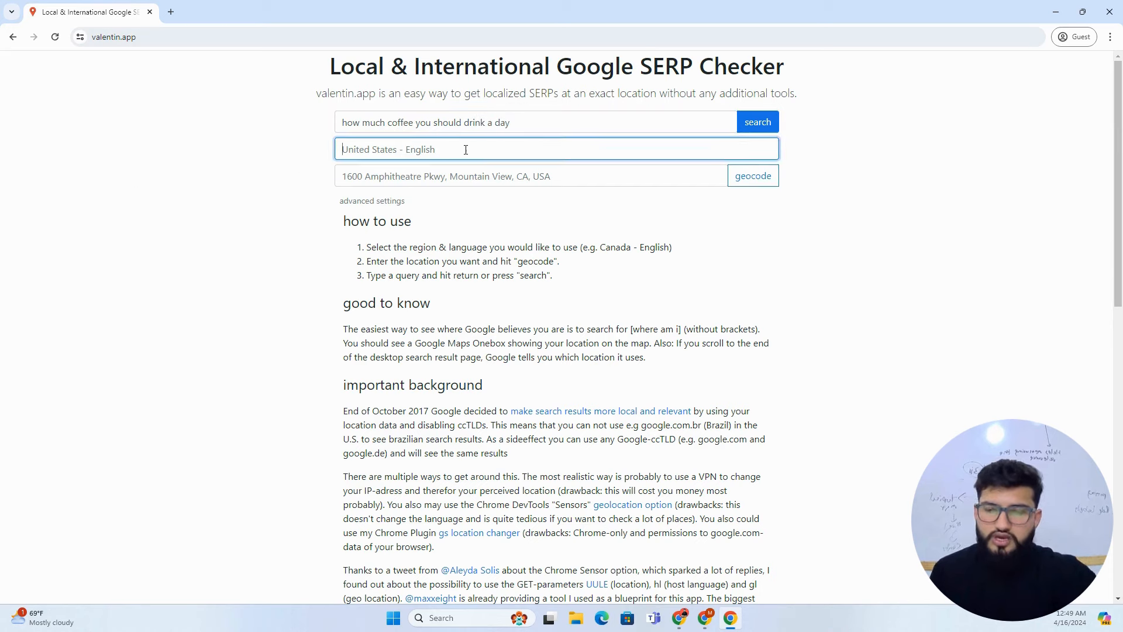
pyautogui.click(446, 166)
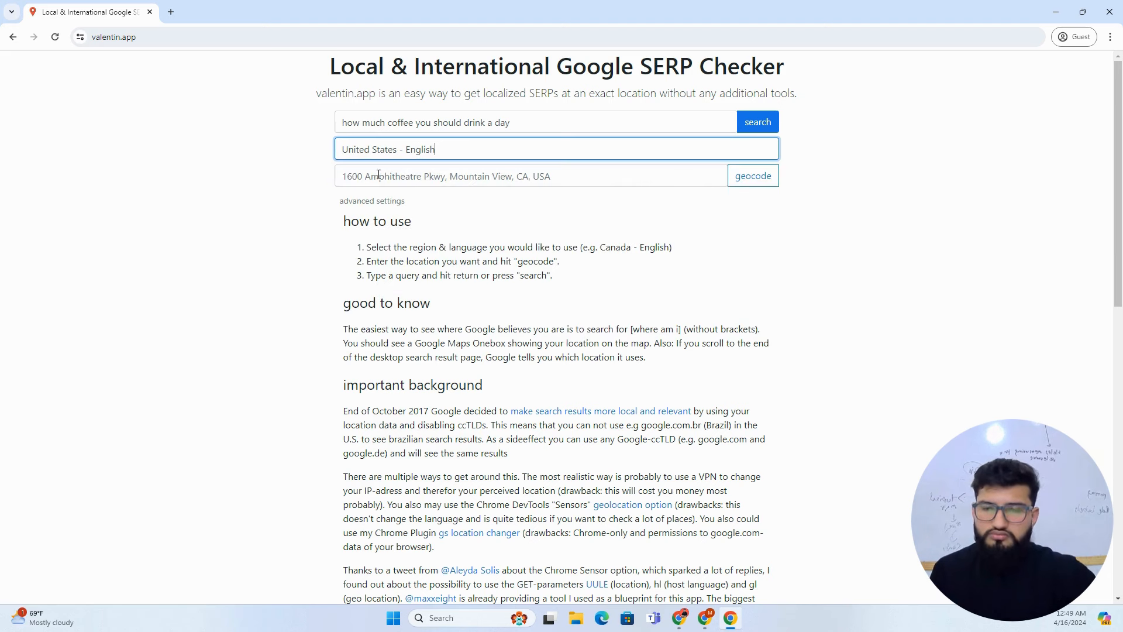
pyautogui.click(376, 175)
pyautogui.write('los ')
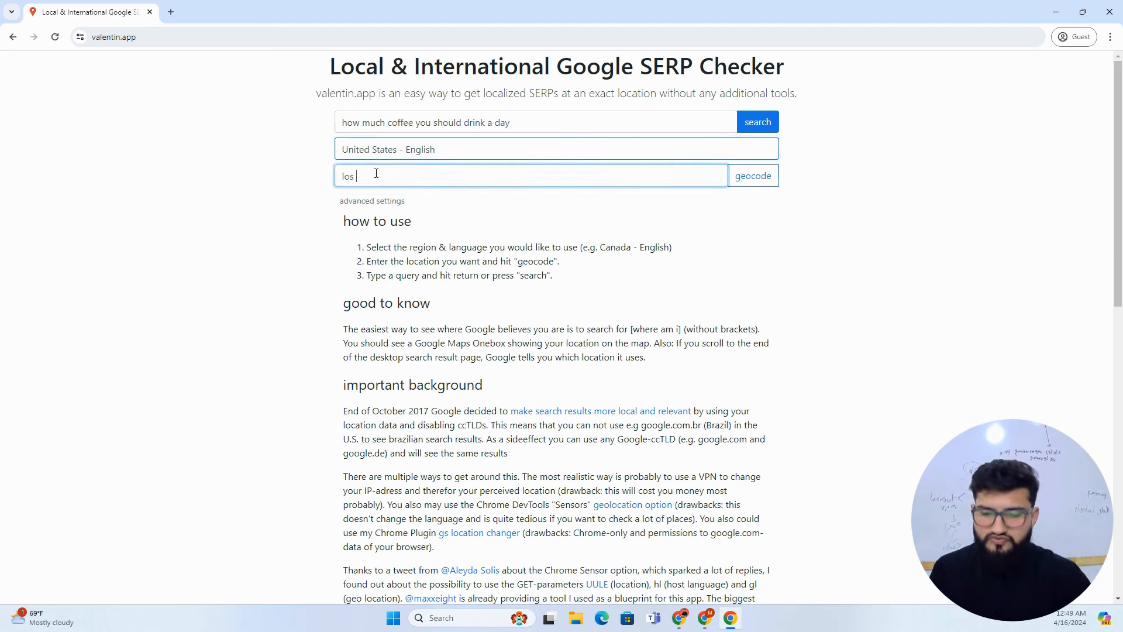
pyautogui.write('angeles')
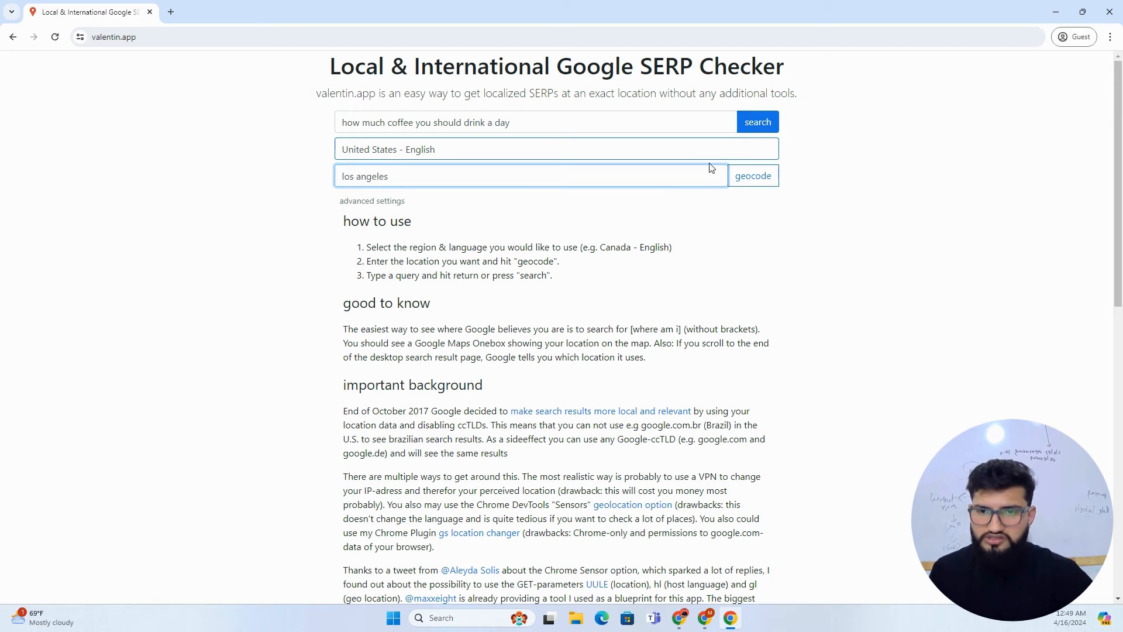
pyautogui.click(738, 175)
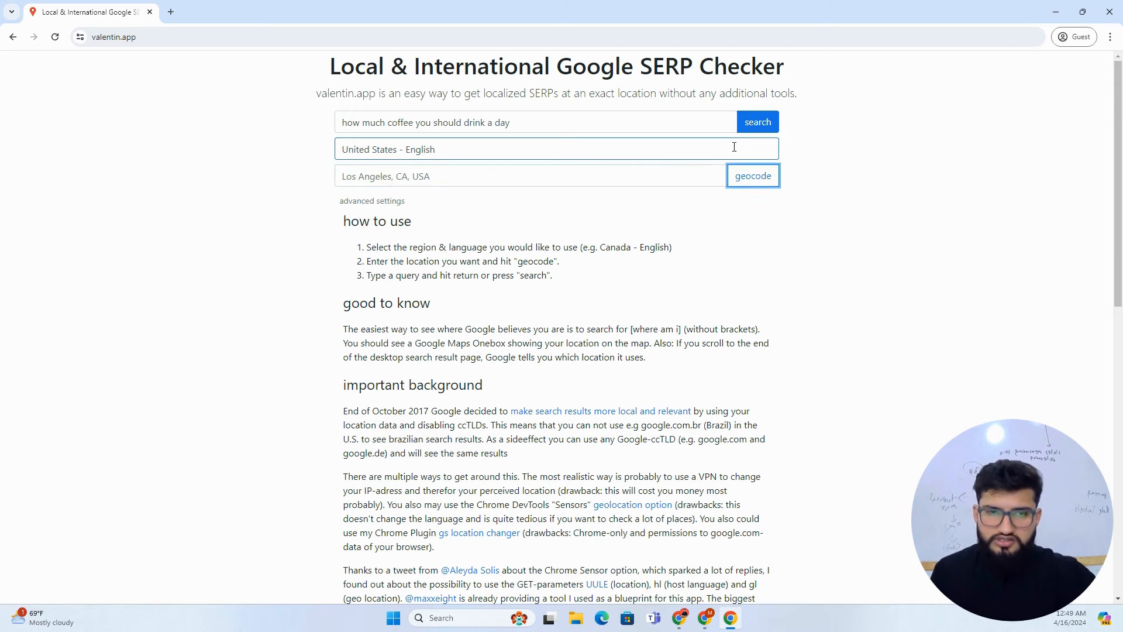
pyautogui.click(771, 132)
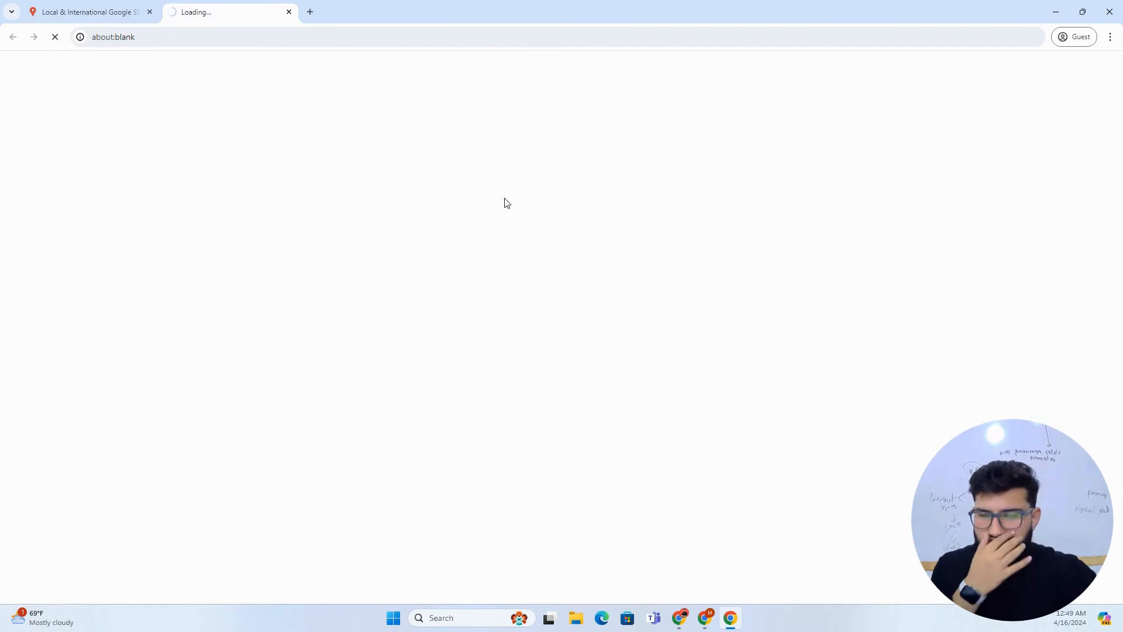
# Step: Compare the entered query with its Google results and highlight "400 milligrams a day" in the featured snippet
pyautogui.click(117, 12)
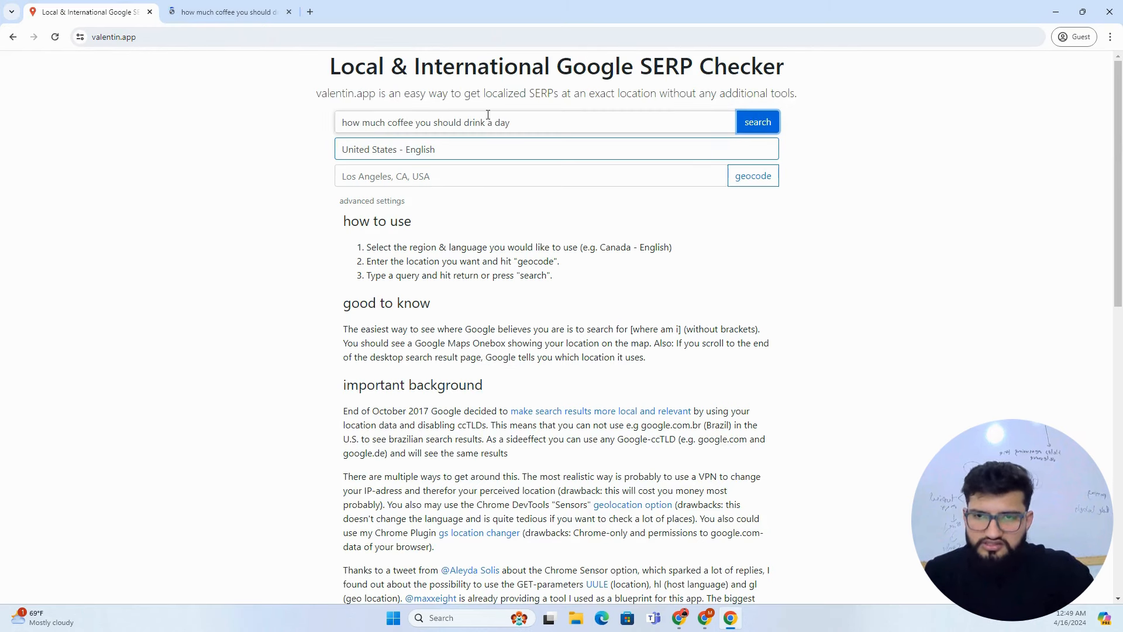
pyautogui.moveTo(522, 117); pyautogui.dragTo(326, 119)
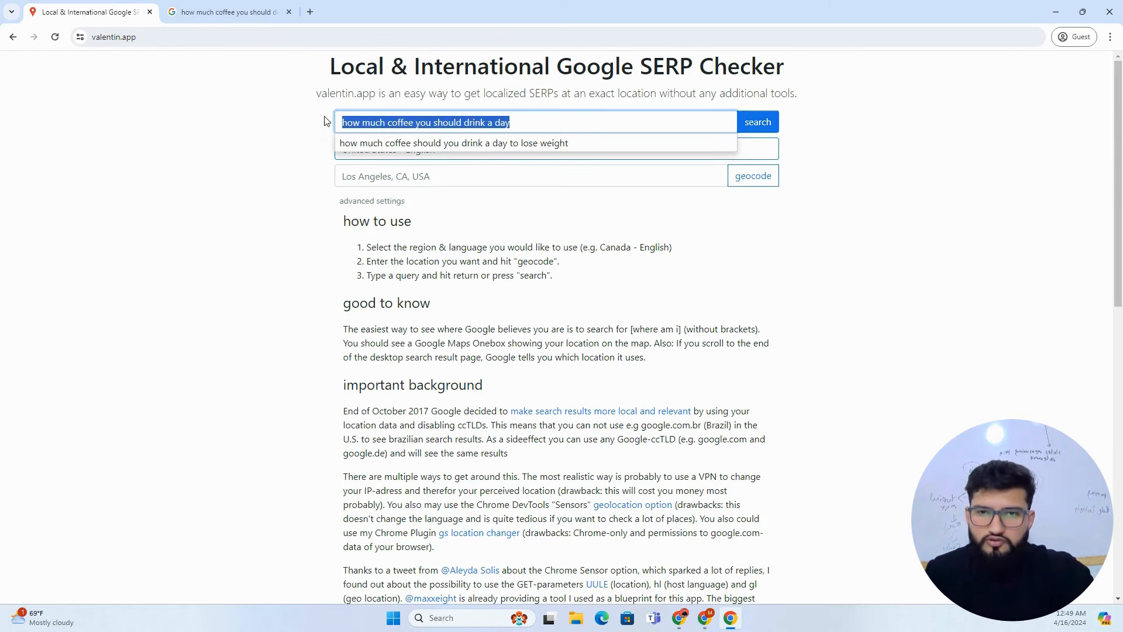
pyautogui.click(225, 7)
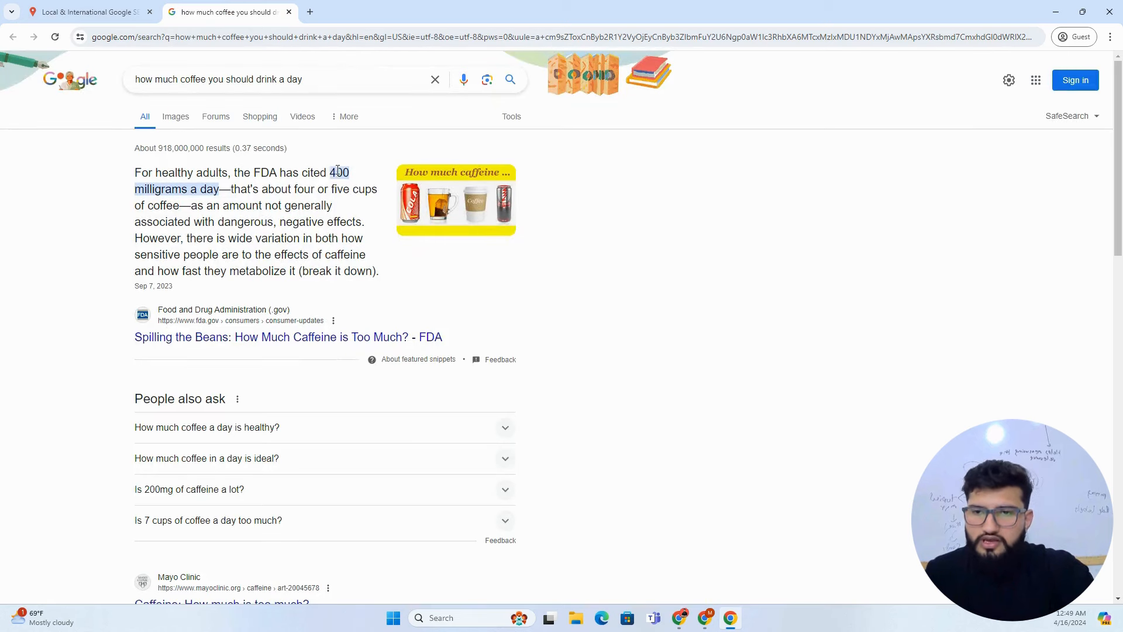
pyautogui.moveTo(331, 171); pyautogui.dragTo(220, 194)
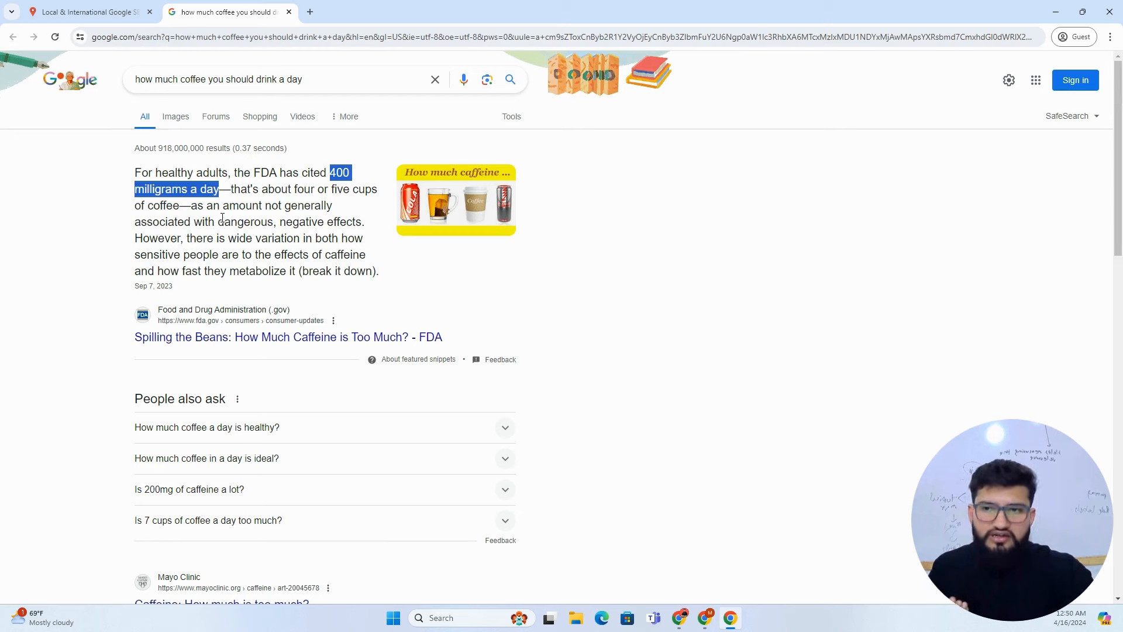
# Step: Switch back to the Topical Map from scratch spreadsheet and enter "W2V" in cell C14, beside "relevant"
pyautogui.hotkey('alt', 'Tab')
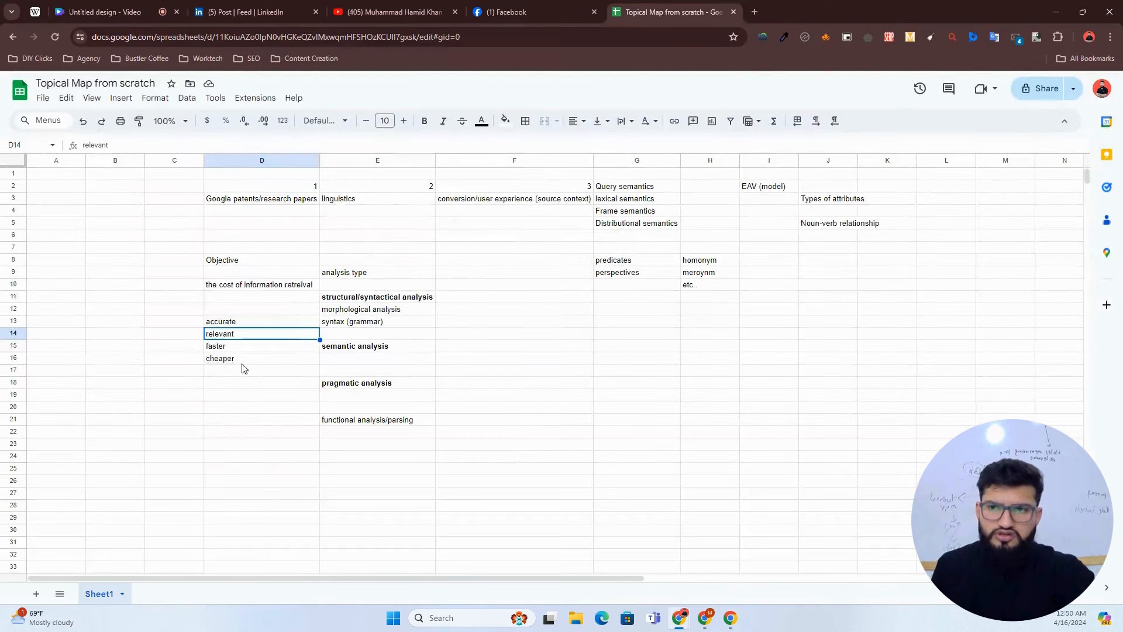
pyautogui.click(183, 340)
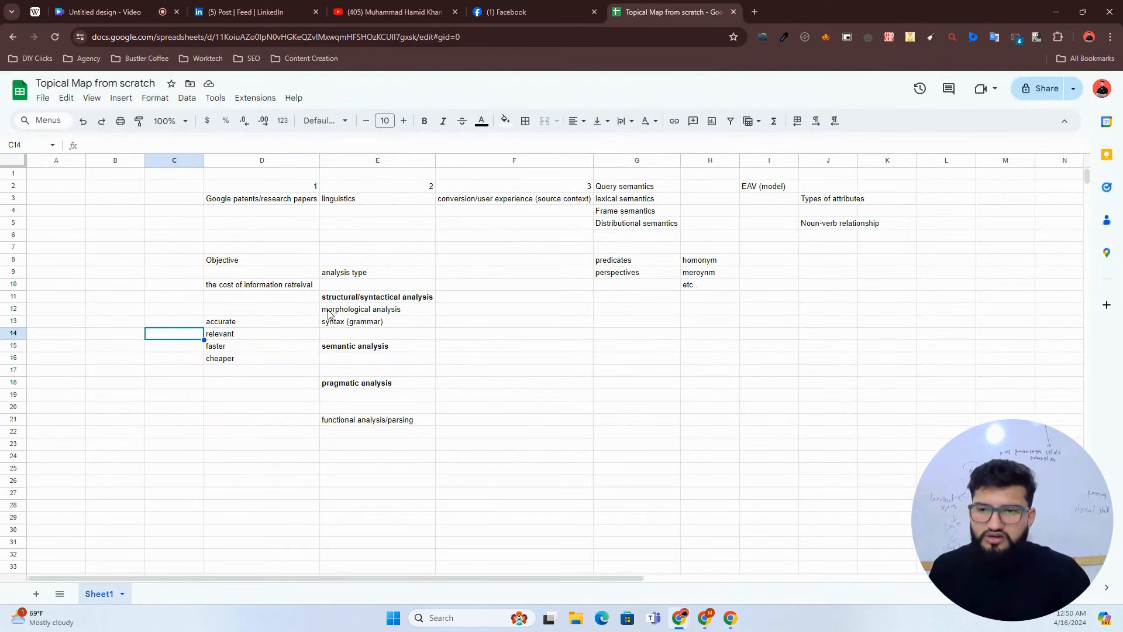
pyautogui.write('W2')
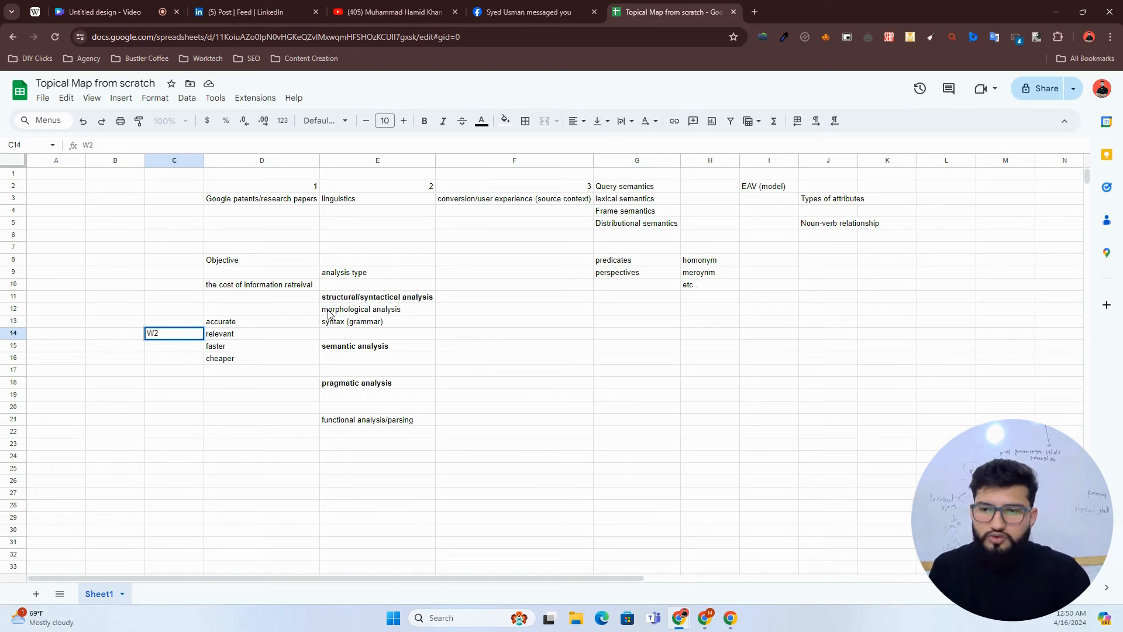
pyautogui.write('V')
pyautogui.press('Return')
pyautogui.press('Up')
pyautogui.press('Down')
pyautogui.press('Up')
pyautogui.press('Down')
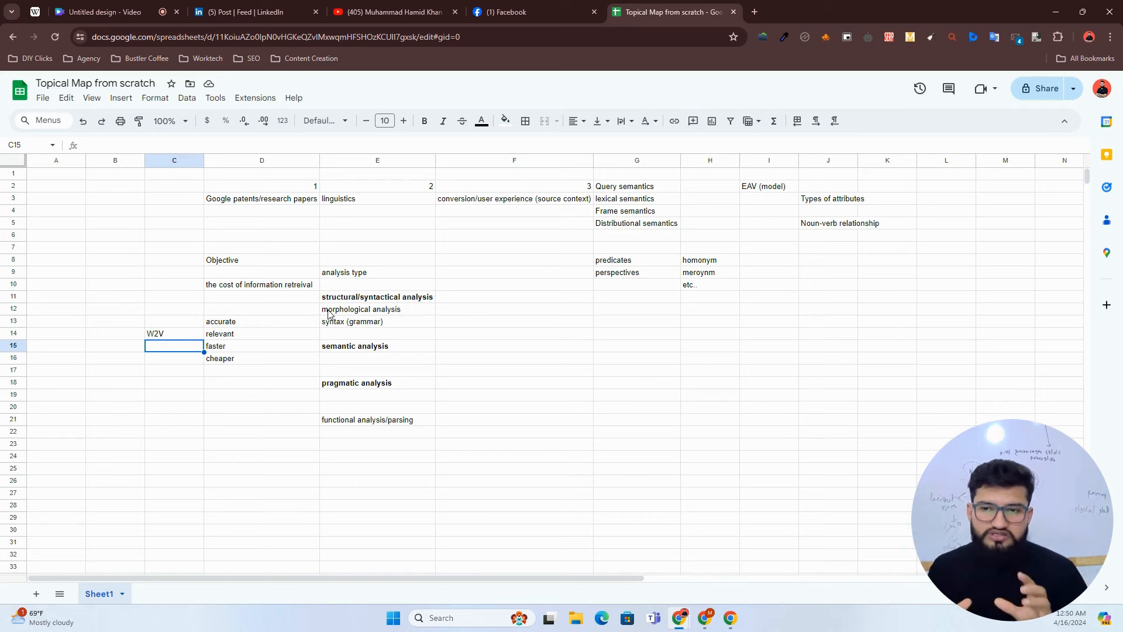
# Step: Enter "TF:IDF" in cell B14, beside the W2V entry
pyautogui.press('Up')
pyautogui.press('Left')
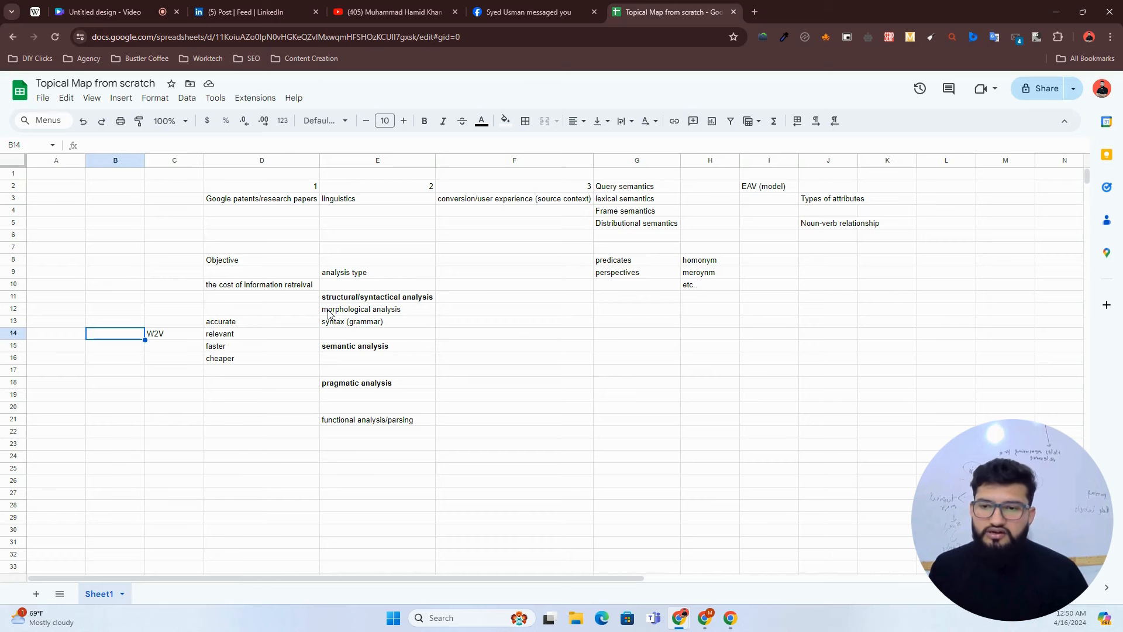
pyautogui.write('TF')
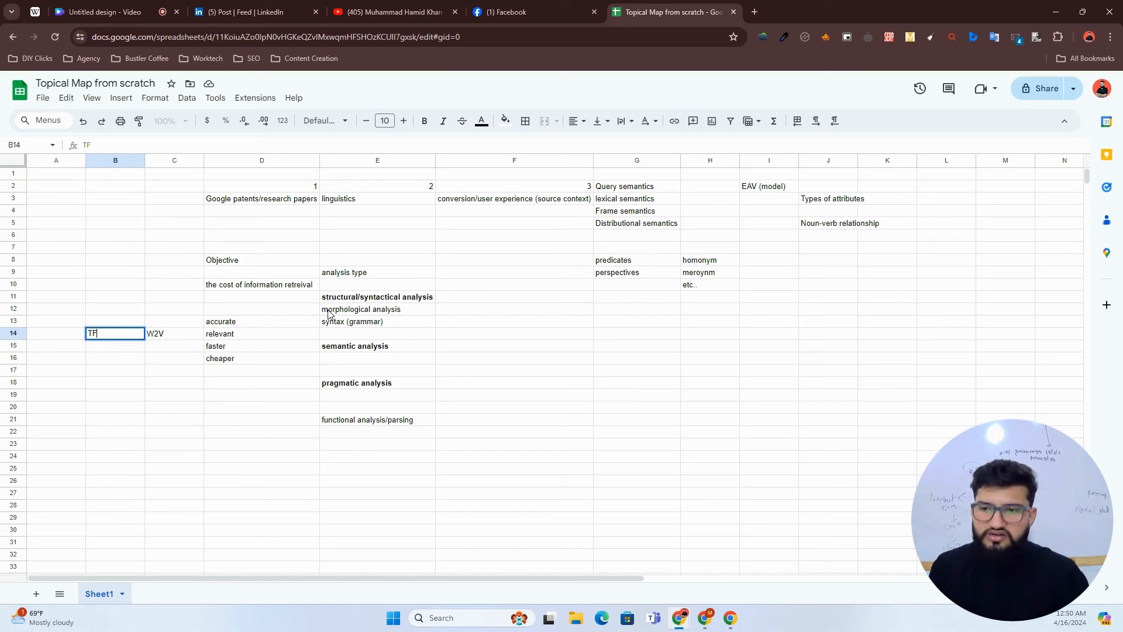
pyautogui.write('IDF')
pyautogui.press('Return')
pyautogui.press('Up')
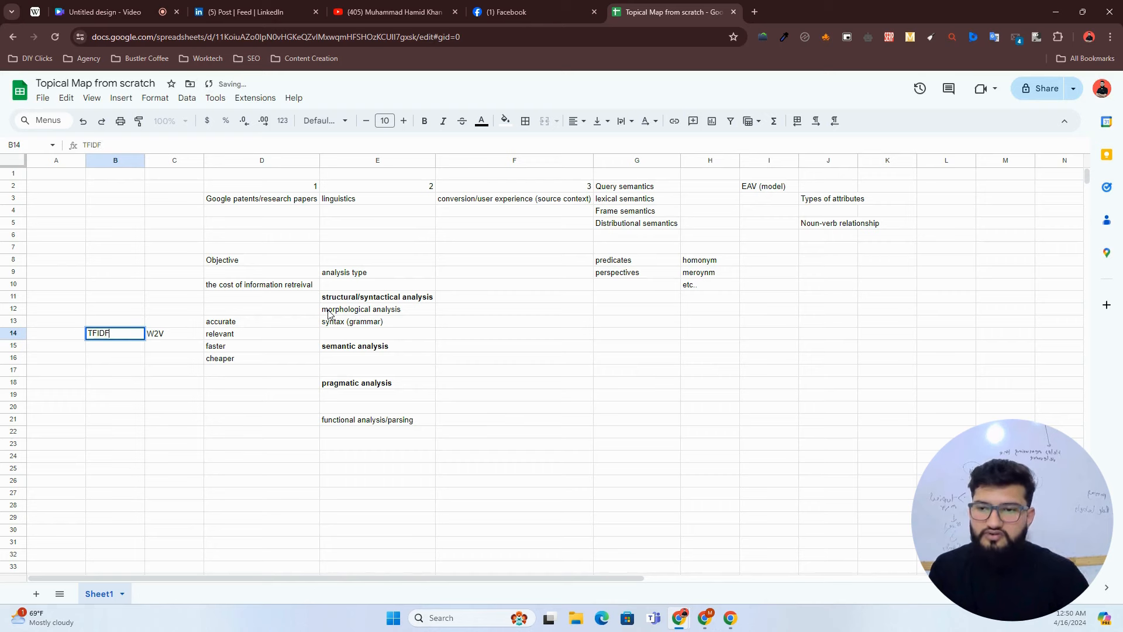
pyautogui.write(':')
pyautogui.press('Return')
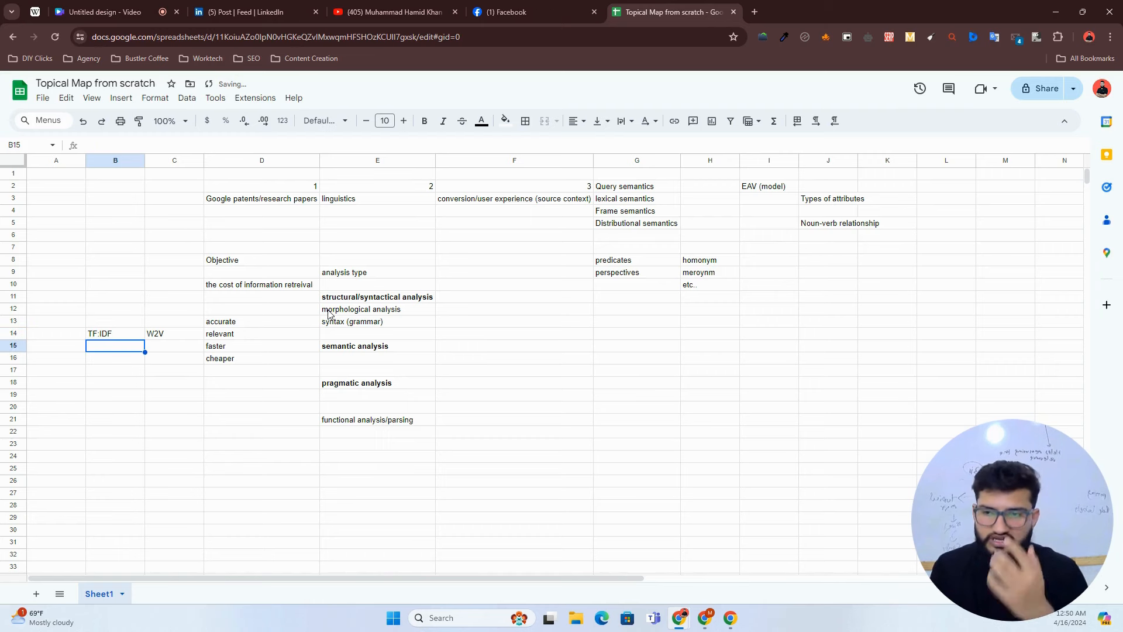
# Step: List "N-grams", "co-occurence" and "collactions" in cells B15 to B17
pyautogui.write('N-grams')
pyautogui.press('Return')
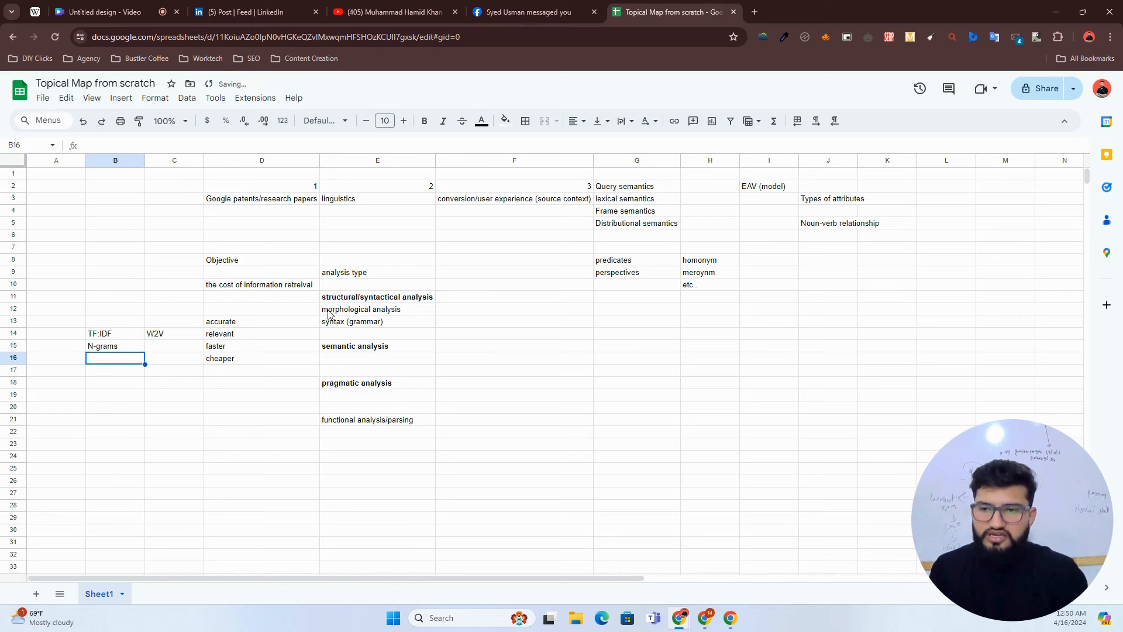
pyautogui.write('co-occ')
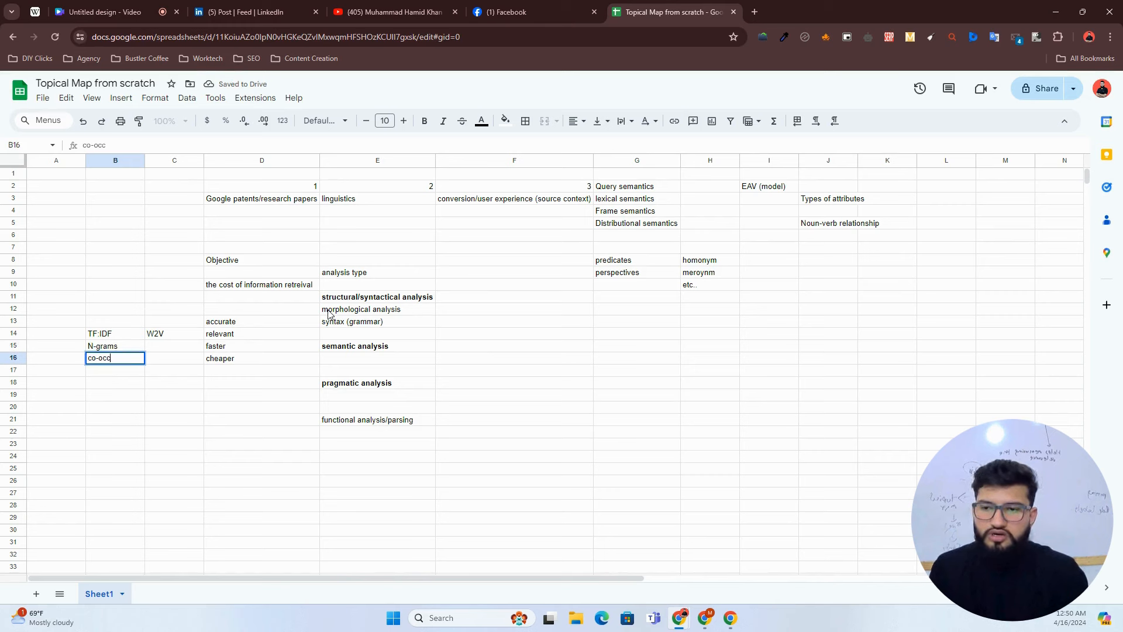
pyautogui.write('urence')
pyautogui.press('Return')
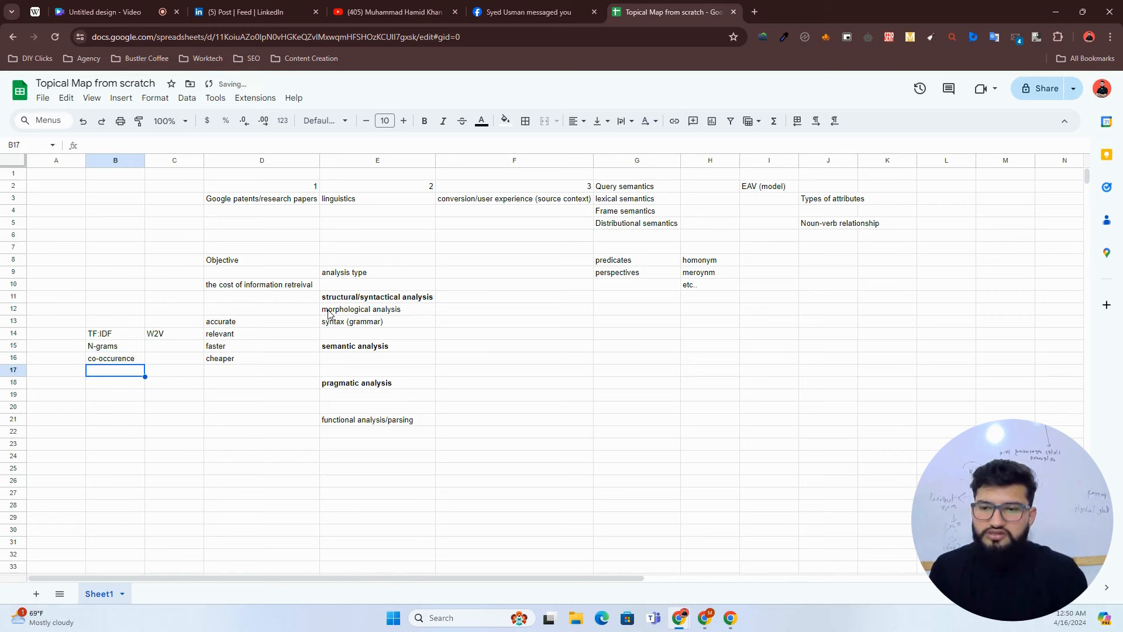
pyautogui.write('collactions')
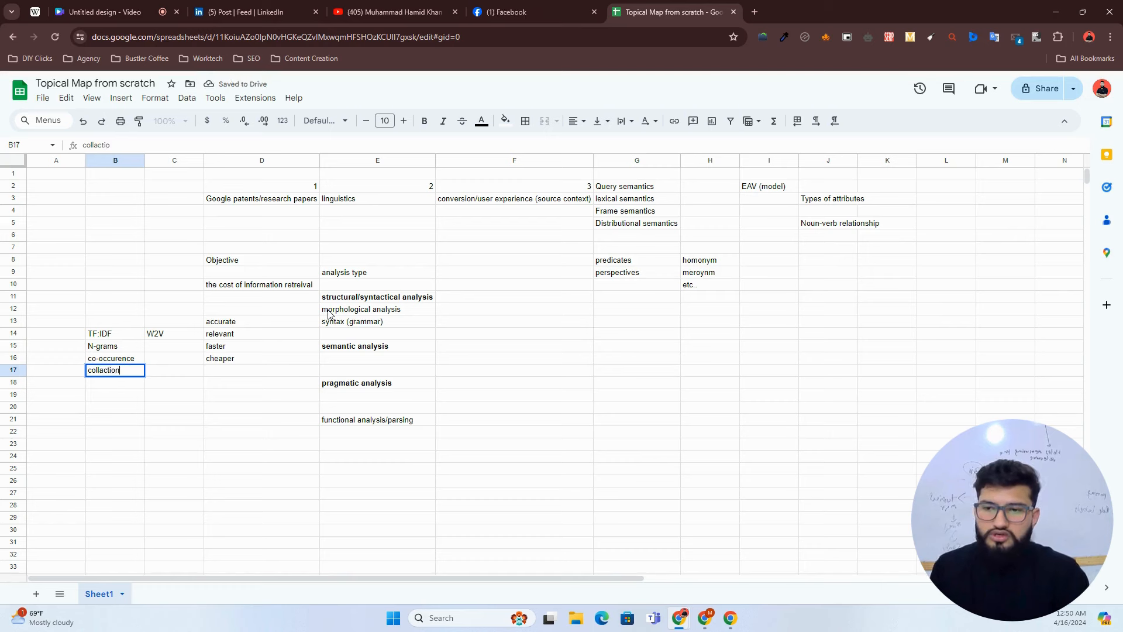
pyautogui.press('Return')
# Step: Enter "skip-gram dominent words" in cell B18, below the other text analysis terms
pyautogui.write('skip=')
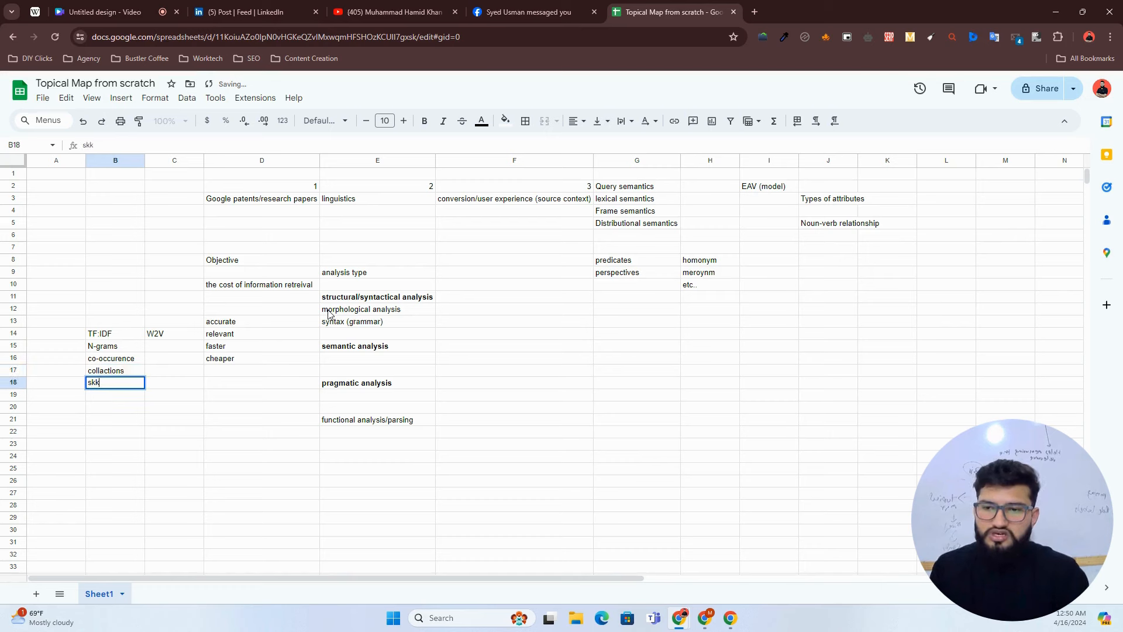
pyautogui.write('g')
pyautogui.press('BackSpace')
pyautogui.press('BackSpace')
pyautogui.write('-g')
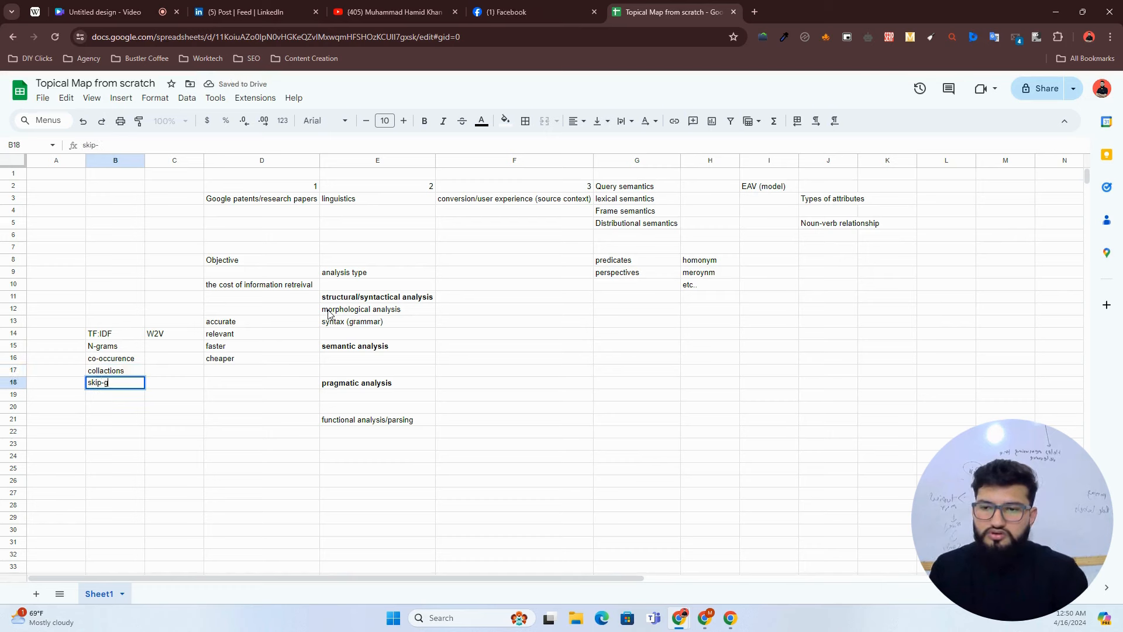
pyautogui.write('ram dominents wor')
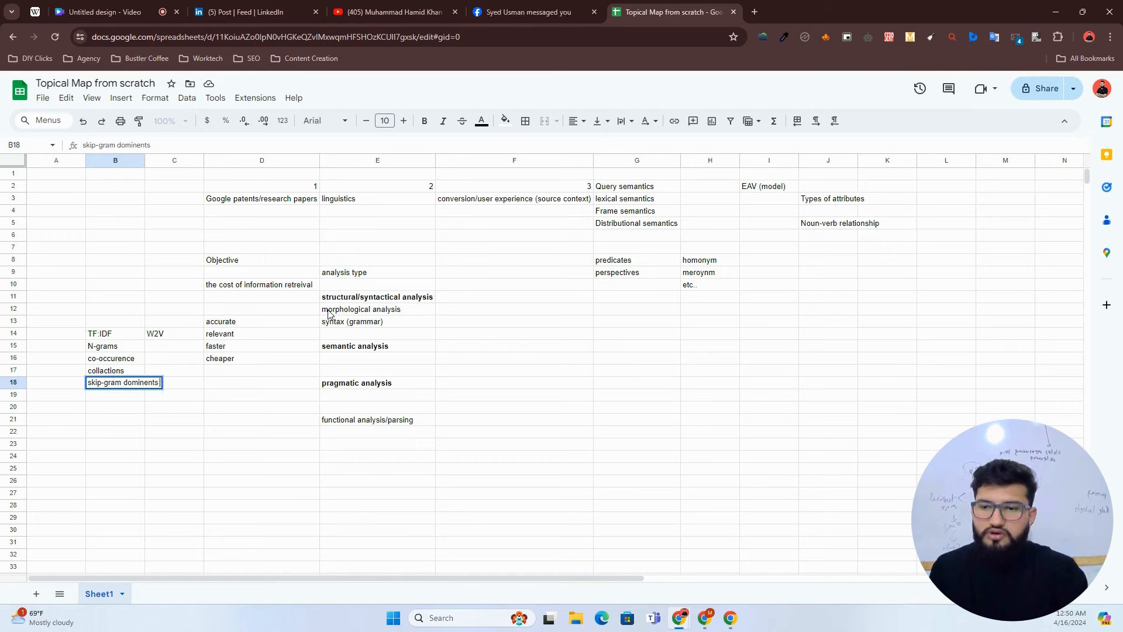
pyautogui.press('BackSpace')
pyautogui.press('BackSpace')
pyautogui.press('BackSpace')
pyautogui.press('BackSpace')
pyautogui.press('BackSpace')
pyautogui.write('words')
pyautogui.press('Return')
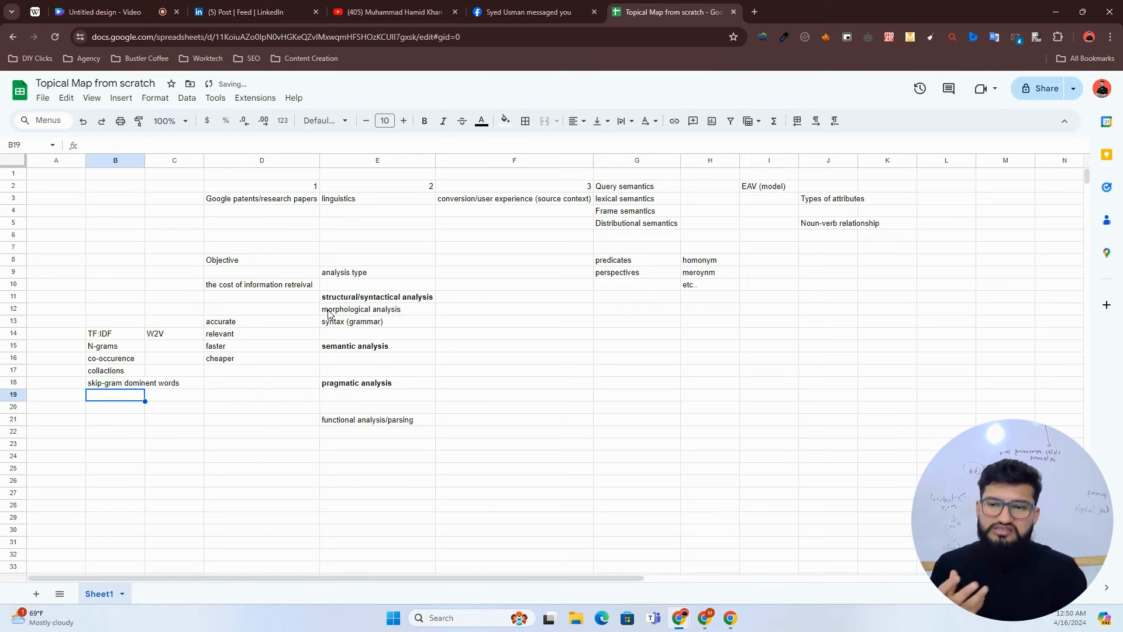
# Step: Review the terms in cells B14 to C18, the Objective heading and the Google patents/research papers entry
pyautogui.click(159, 337)
pyautogui.moveTo(111, 335); pyautogui.dragTo(175, 384)
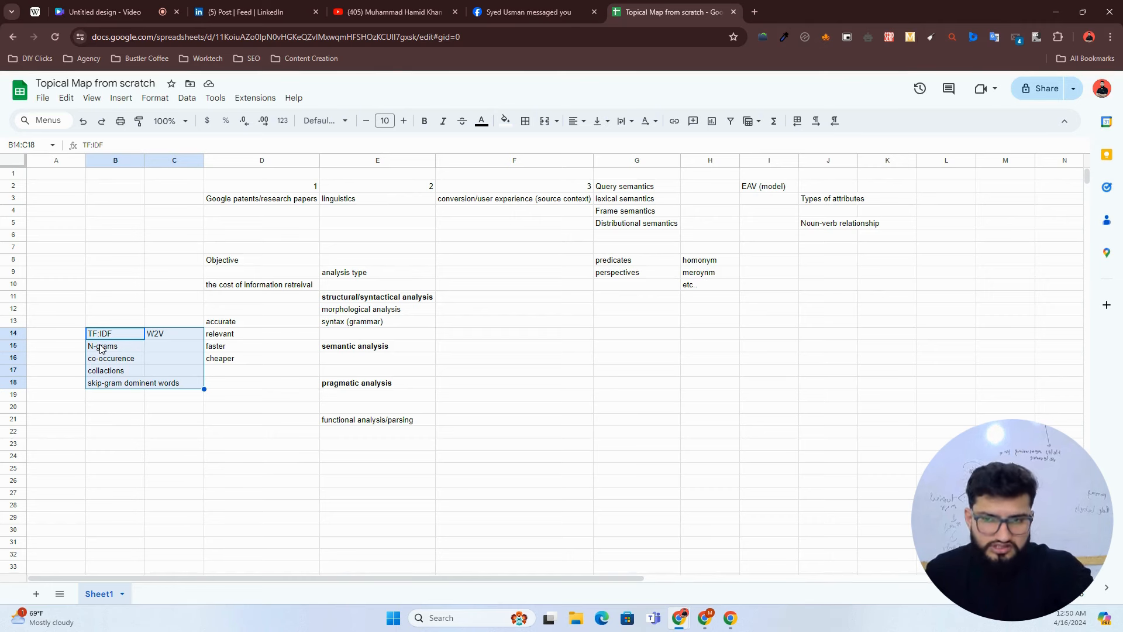
pyautogui.click(160, 287)
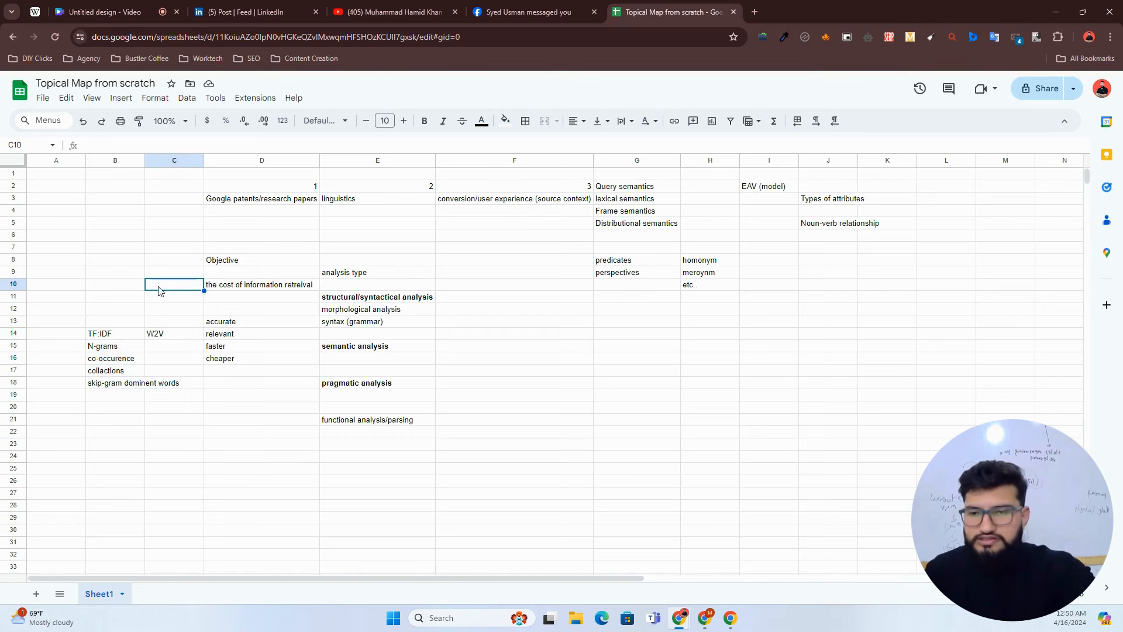
pyautogui.click(234, 263)
pyautogui.click(223, 201)
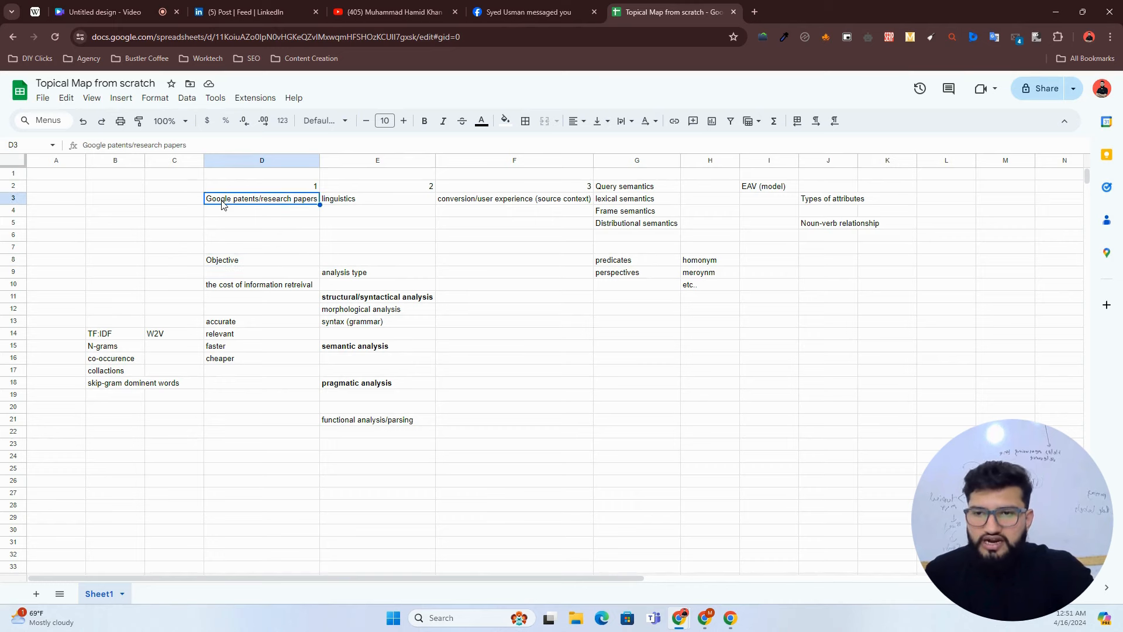
# Step: Check the available browser profiles from a new tab and return to the Topical Map from scratch spreadsheet
pyautogui.hotkey('ctrl', 't')
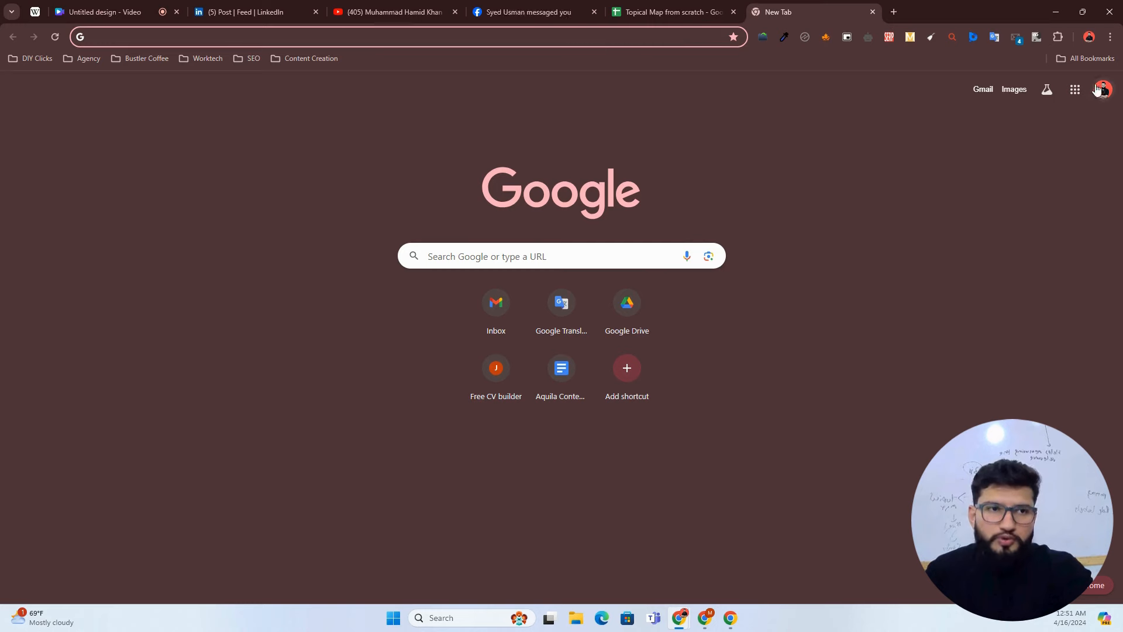
pyautogui.click(1089, 38)
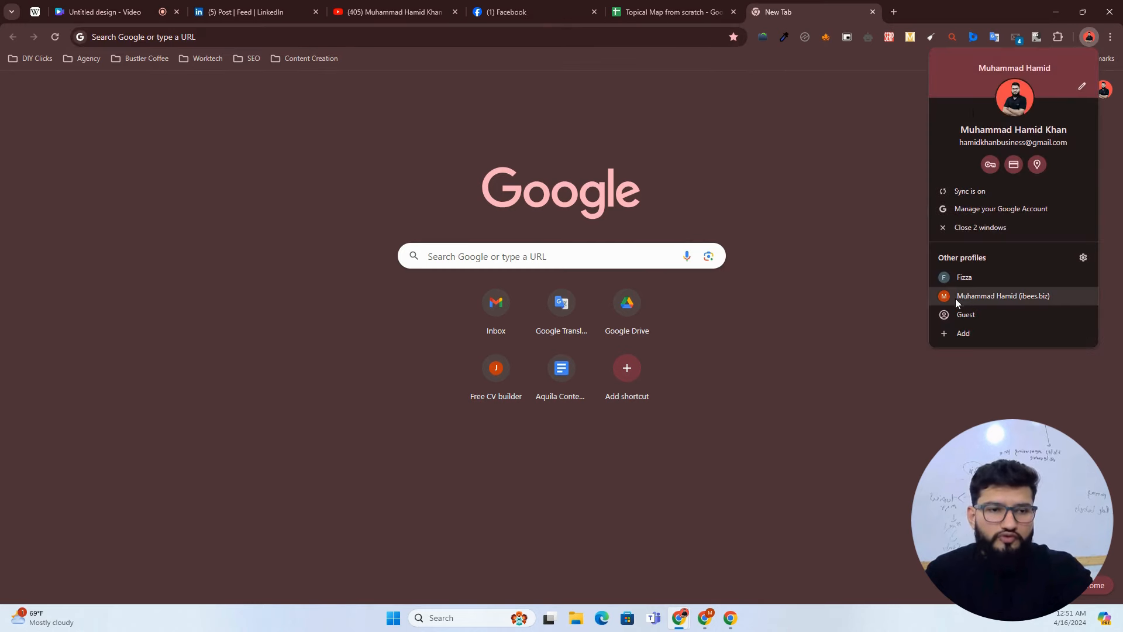
pyautogui.click(883, 290)
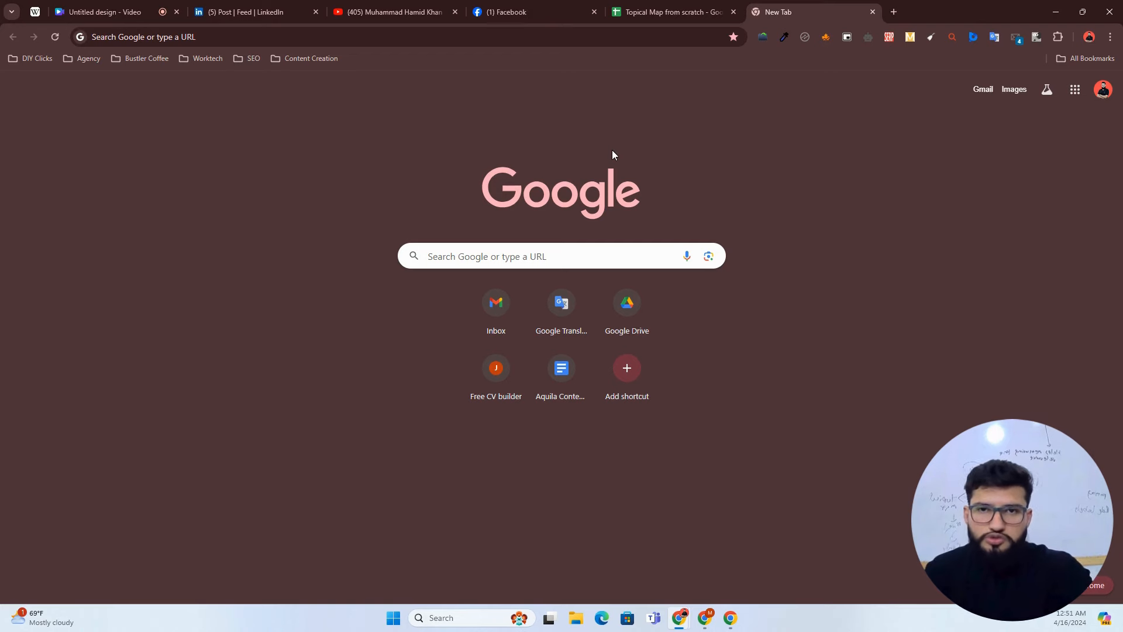
pyautogui.click(673, 12)
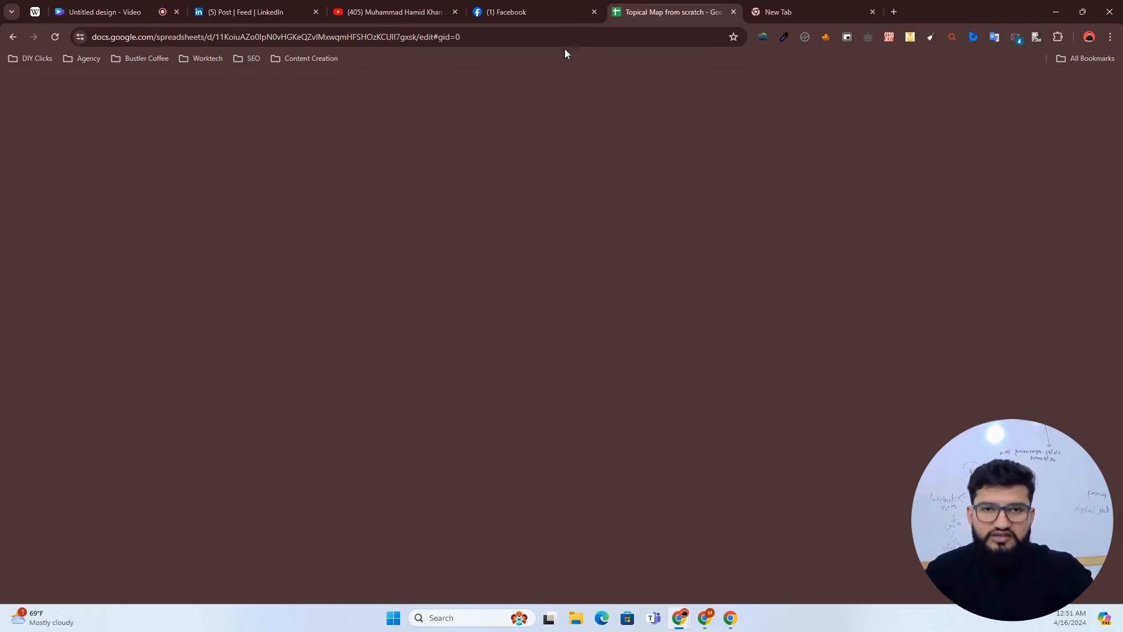
pyautogui.click(291, 244)
pyautogui.click(190, 224)
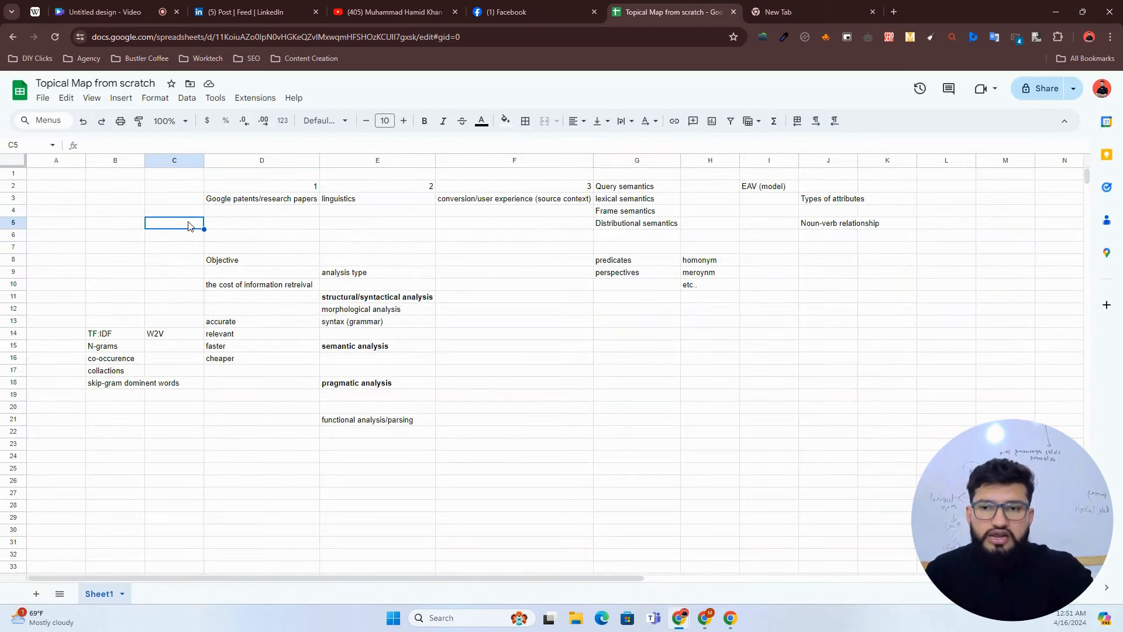
pyautogui.click(242, 227)
pyautogui.click(334, 234)
pyautogui.click(289, 246)
pyautogui.click(333, 244)
pyautogui.click(304, 235)
pyautogui.click(351, 233)
pyautogui.click(307, 233)
pyautogui.click(405, 238)
pyautogui.click(477, 200)
pyautogui.click(263, 247)
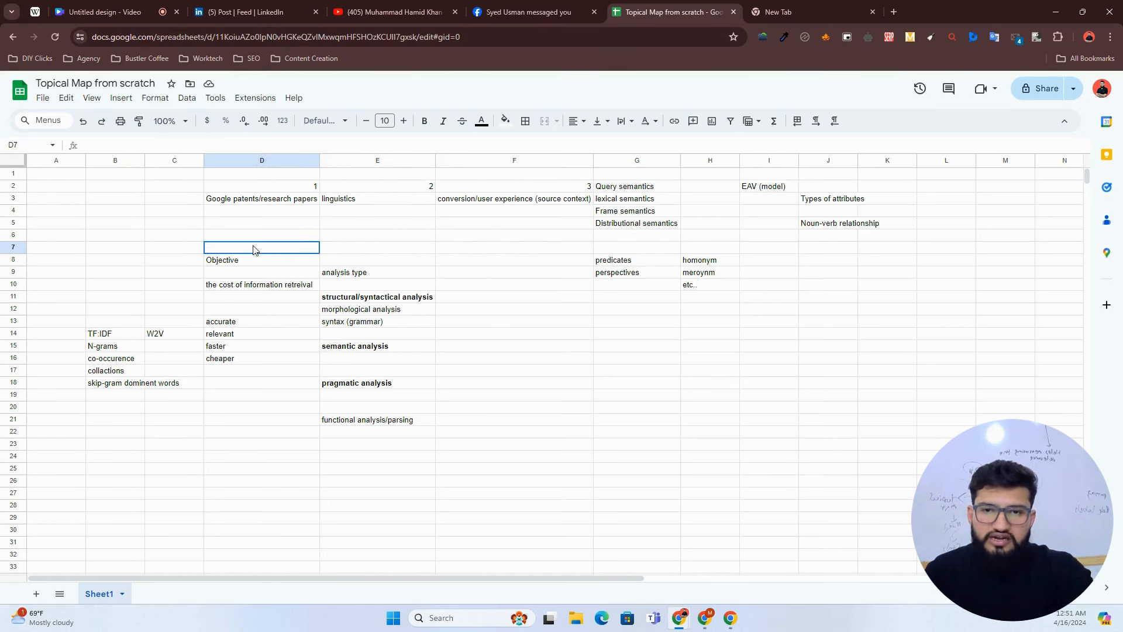
# Step: Review the Objective section in cells D8 to D16, including the accurate, relevant, faster and cheaper entries
pyautogui.moveTo(242, 268); pyautogui.dragTo(239, 367)
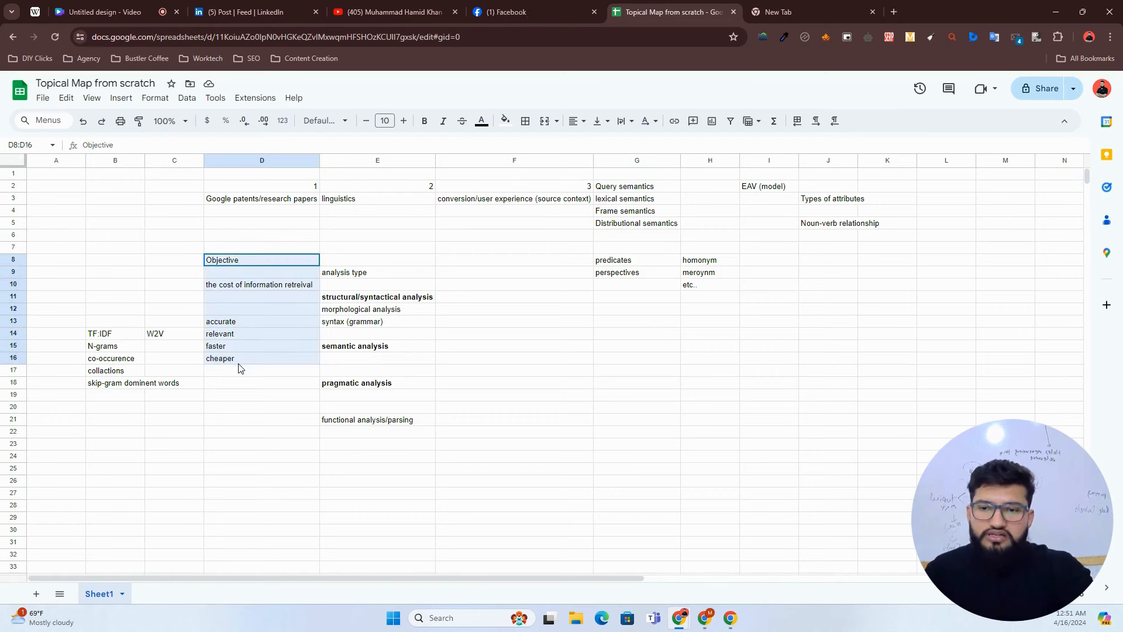
pyautogui.click(242, 202)
pyautogui.click(353, 227)
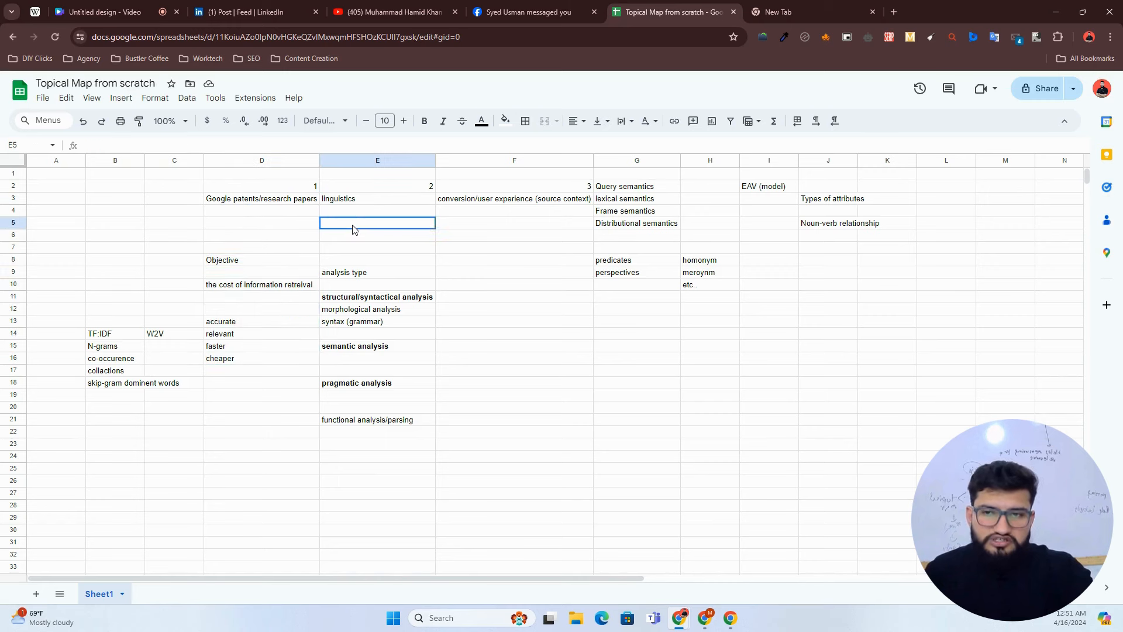
pyautogui.click(236, 327)
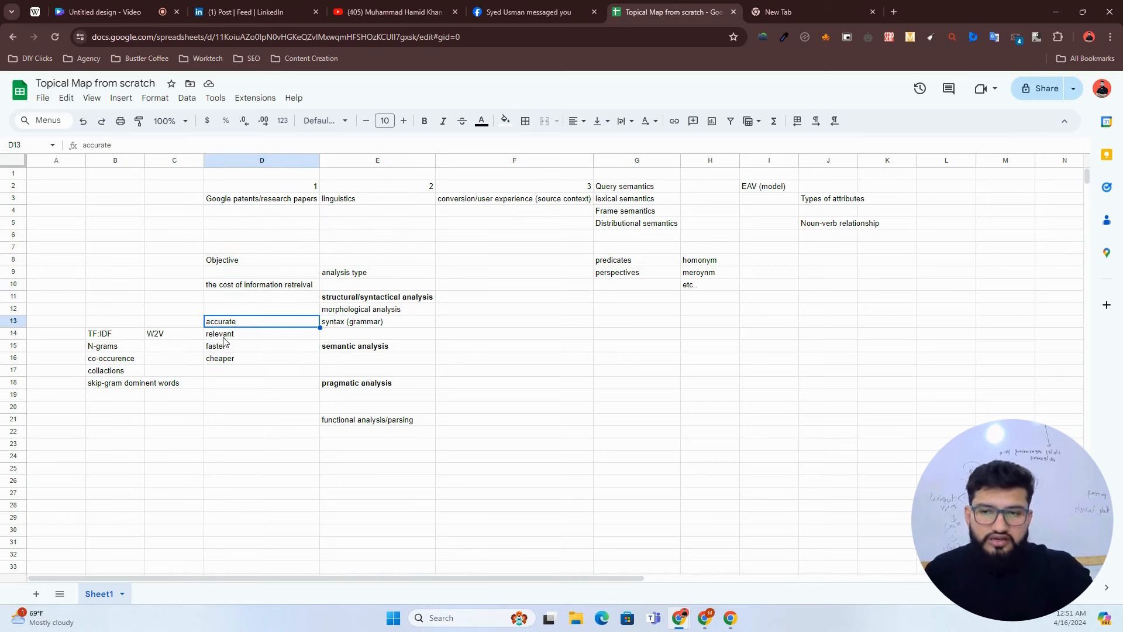
pyautogui.click(232, 336)
pyautogui.click(237, 324)
pyautogui.click(194, 331)
pyautogui.click(234, 349)
pyautogui.click(225, 360)
pyautogui.click(226, 350)
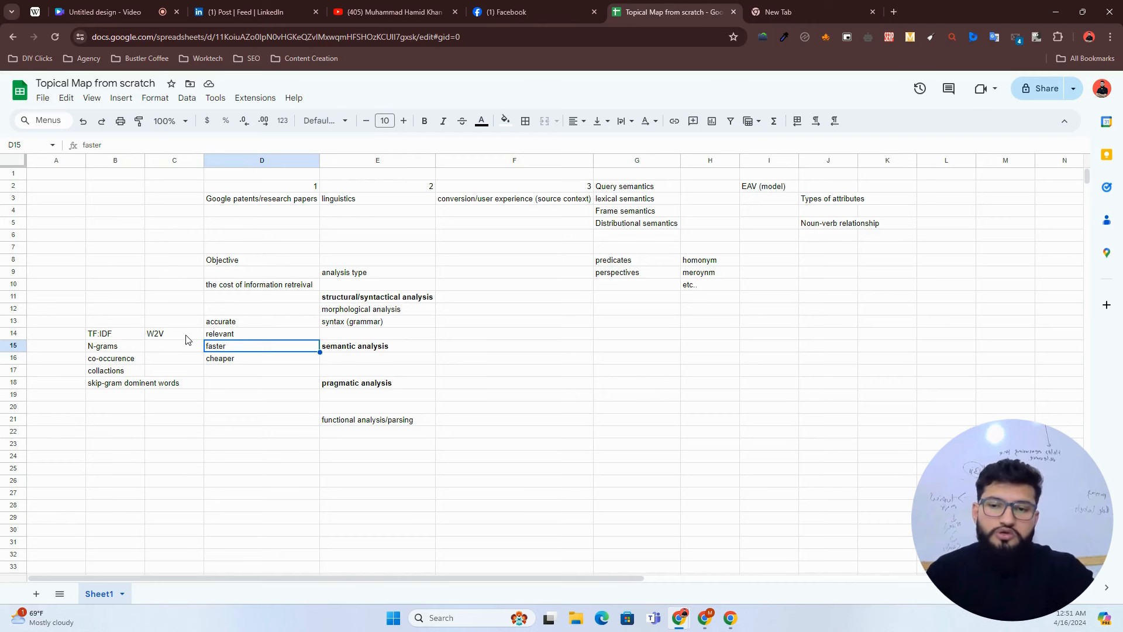
pyautogui.click(208, 361)
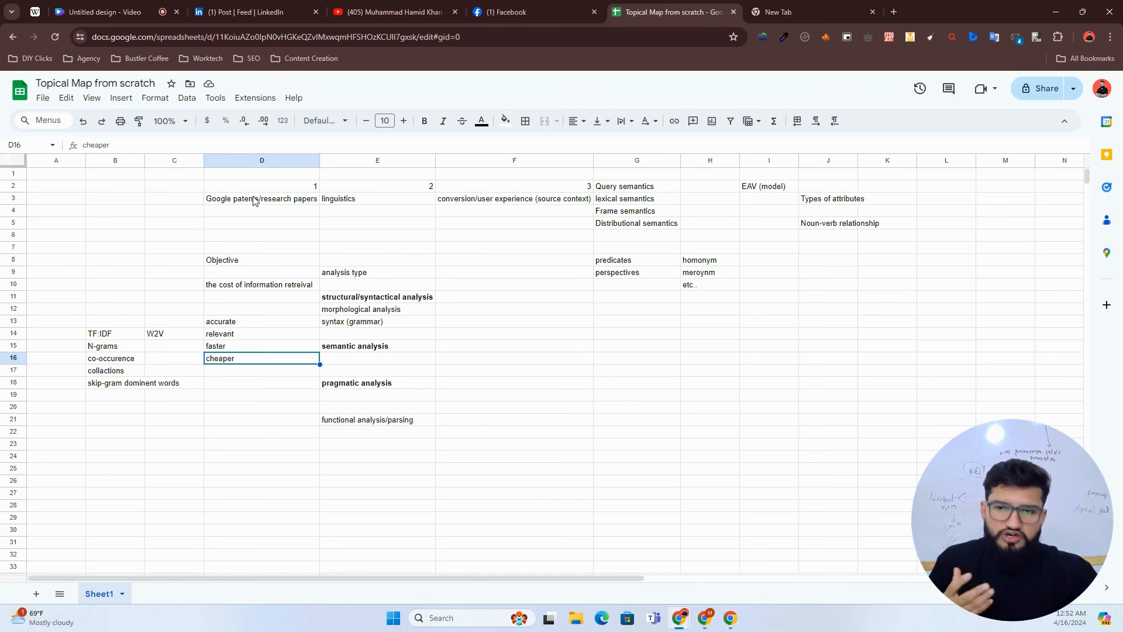
# Step: Review the Google patents/research papers block in B2 to D18, and the linguistics heading with its analysis type entry
pyautogui.moveTo(258, 186); pyautogui.dragTo(121, 388)
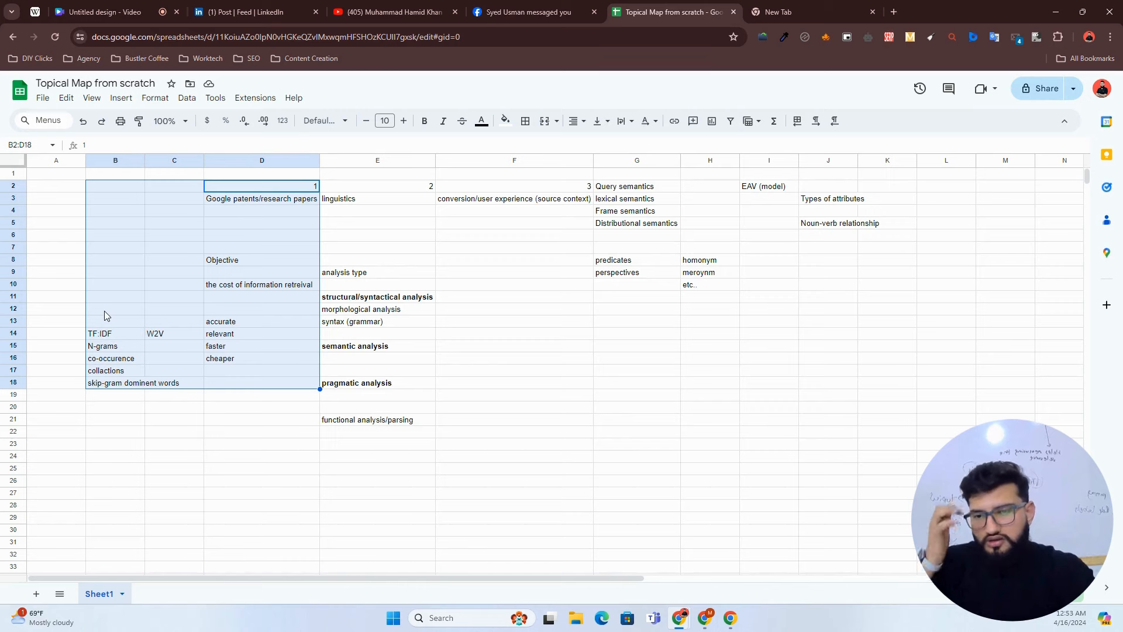
pyautogui.click(372, 274)
pyautogui.click(341, 208)
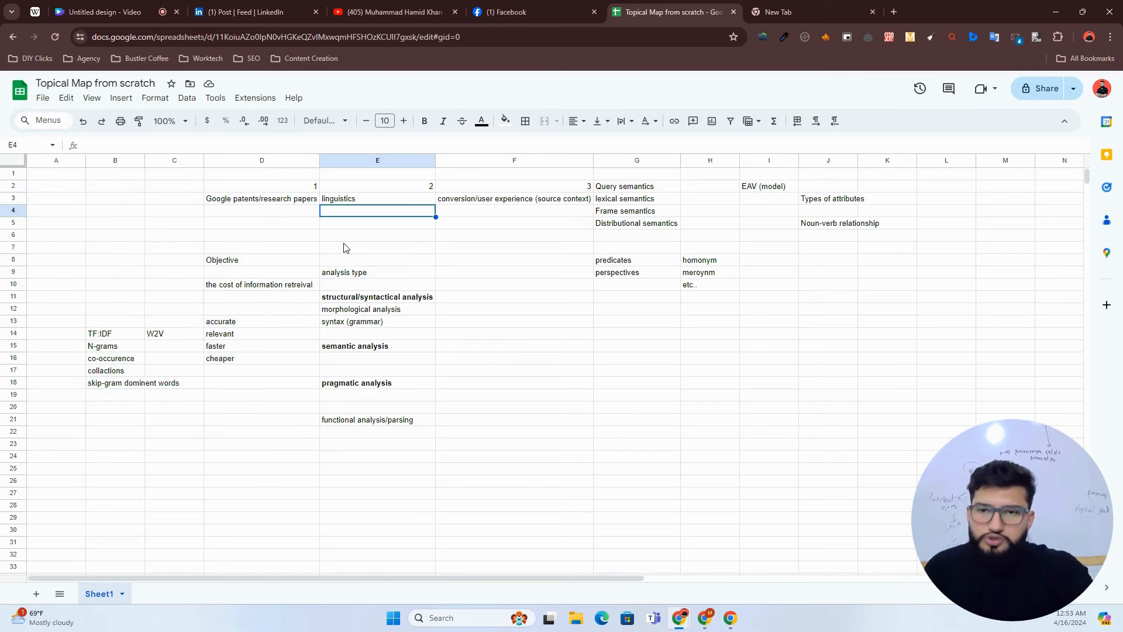
pyautogui.click(354, 197)
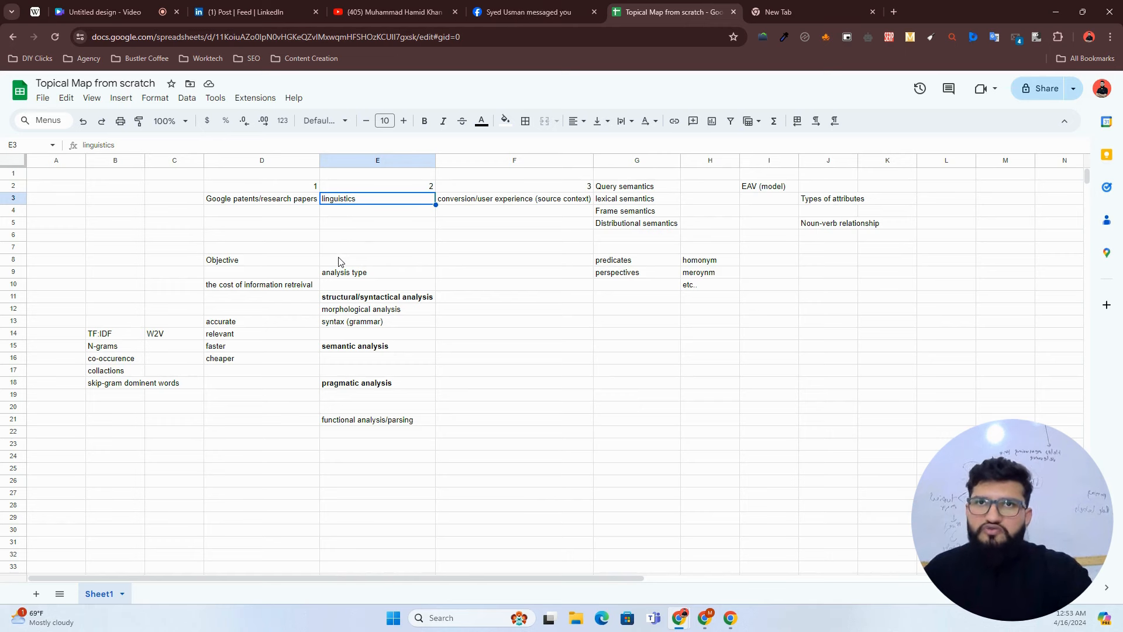
pyautogui.doubleClick(335, 202)
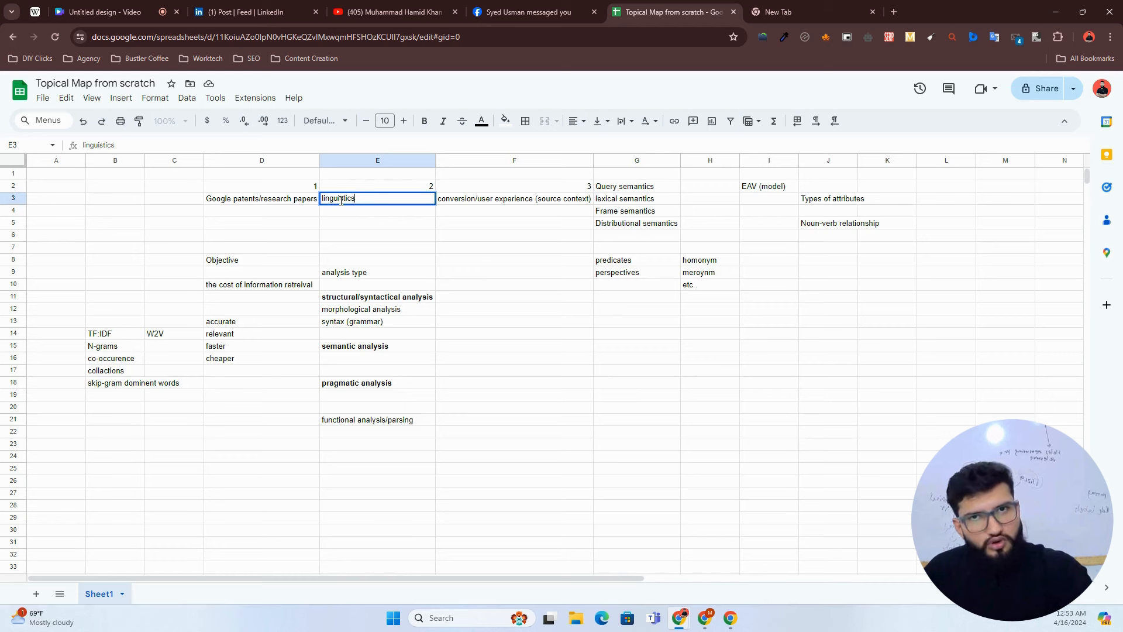
pyautogui.doubleClick(341, 199)
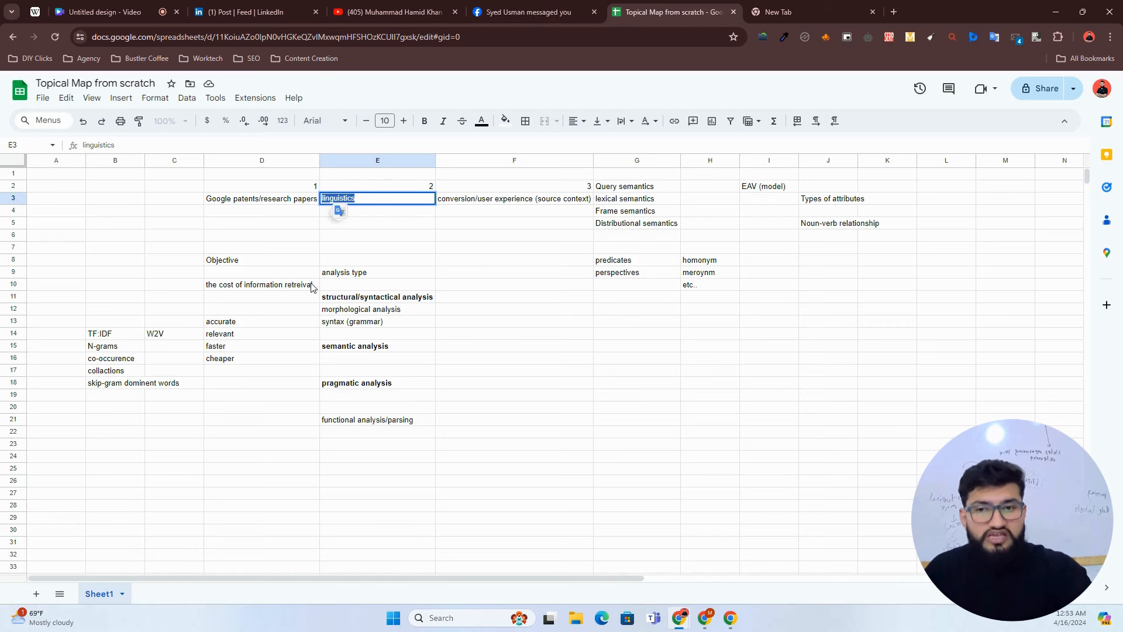
pyautogui.click(309, 260)
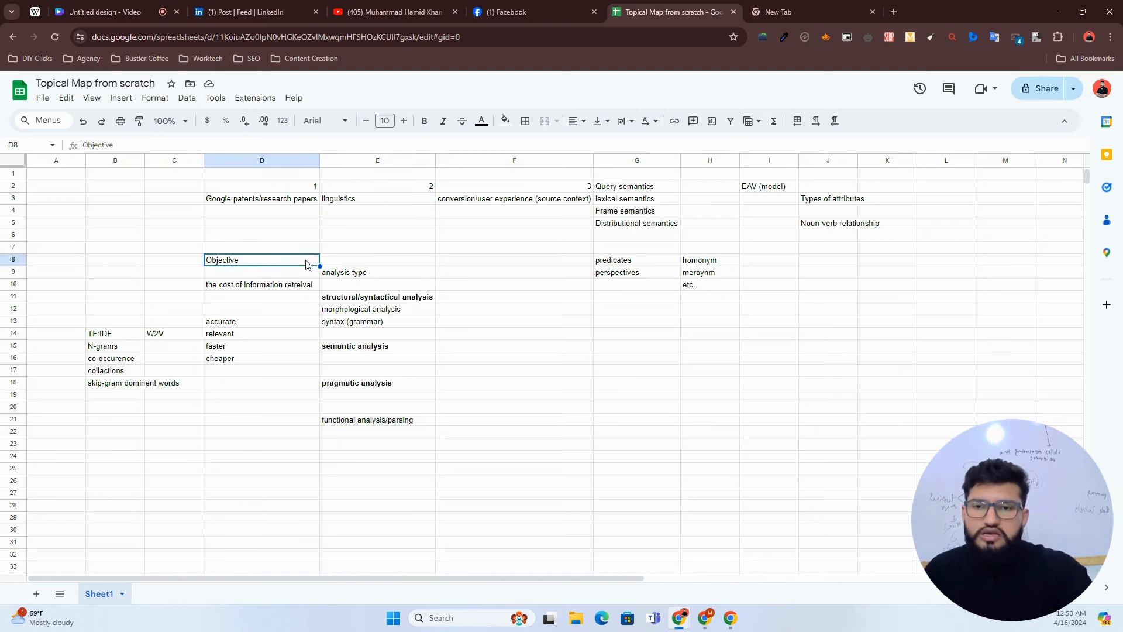
pyautogui.click(330, 202)
pyautogui.doubleClick(330, 202)
pyautogui.moveTo(357, 200); pyautogui.dragTo(322, 201)
pyautogui.click(346, 274)
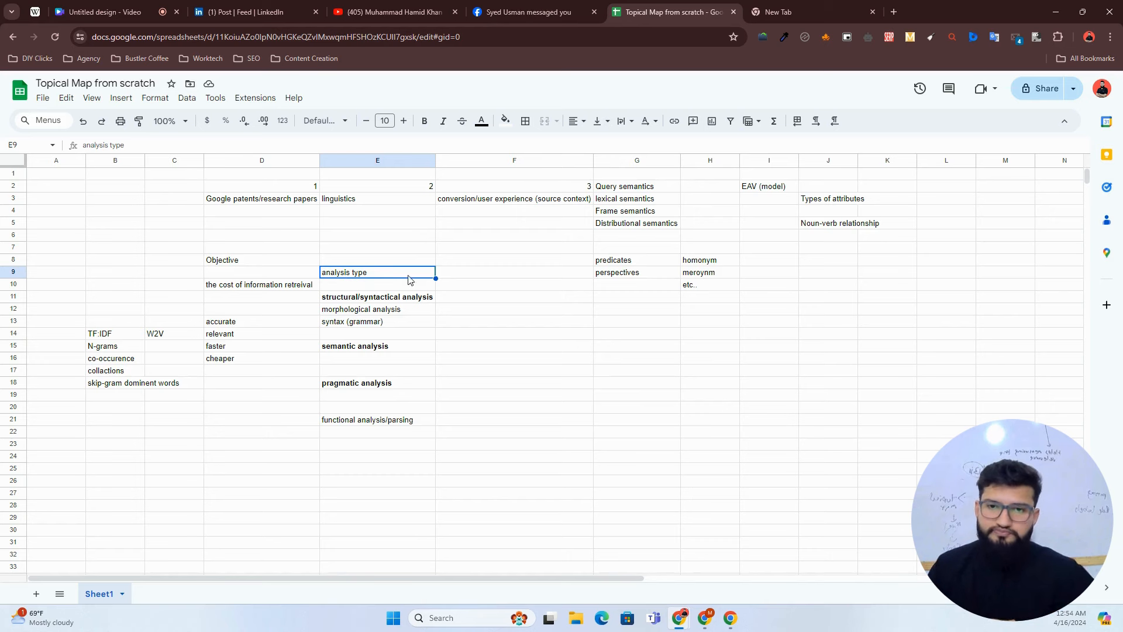
# Step: Review columns B to E against the conversion/user experience heading in F3, focusing on its "source context" wording
pyautogui.click(493, 206)
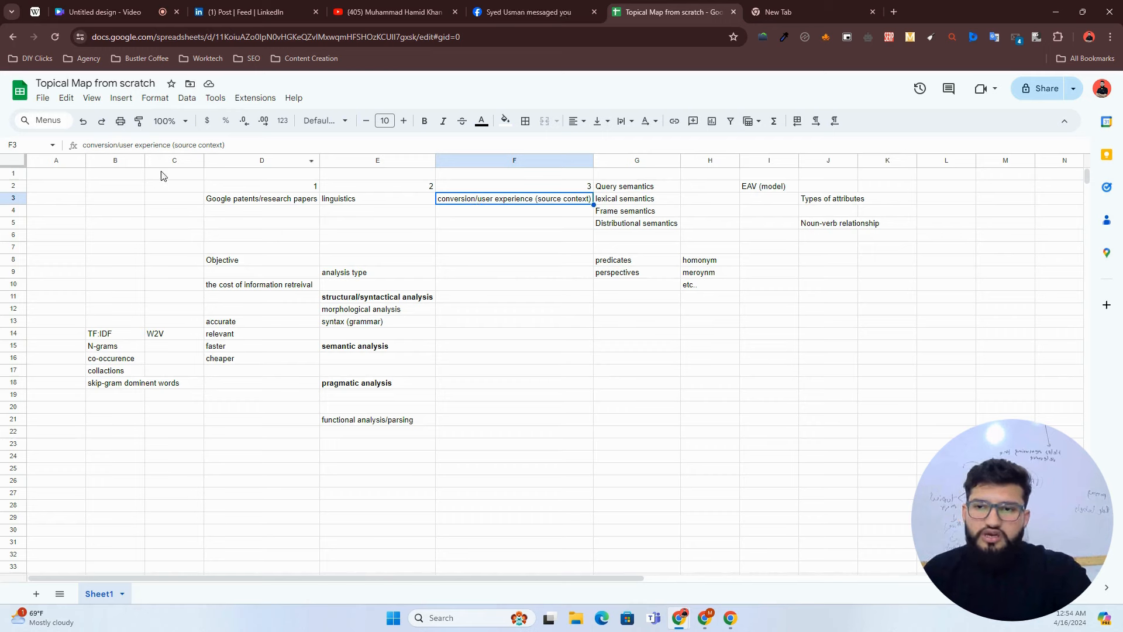
pyautogui.moveTo(132, 163); pyautogui.dragTo(377, 161)
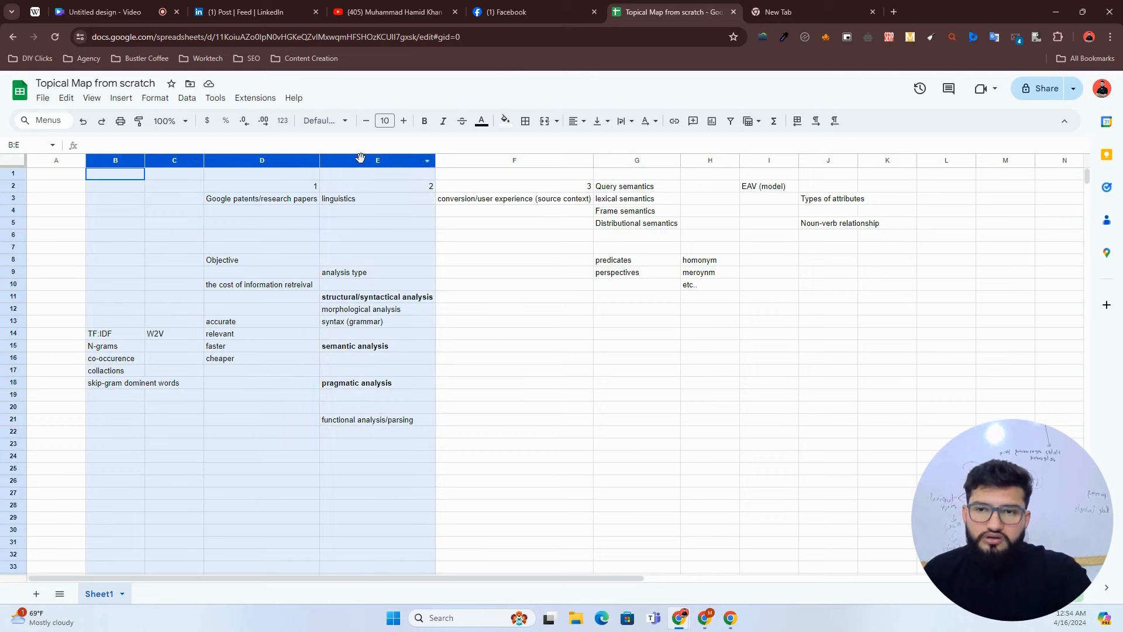
pyautogui.click(139, 17)
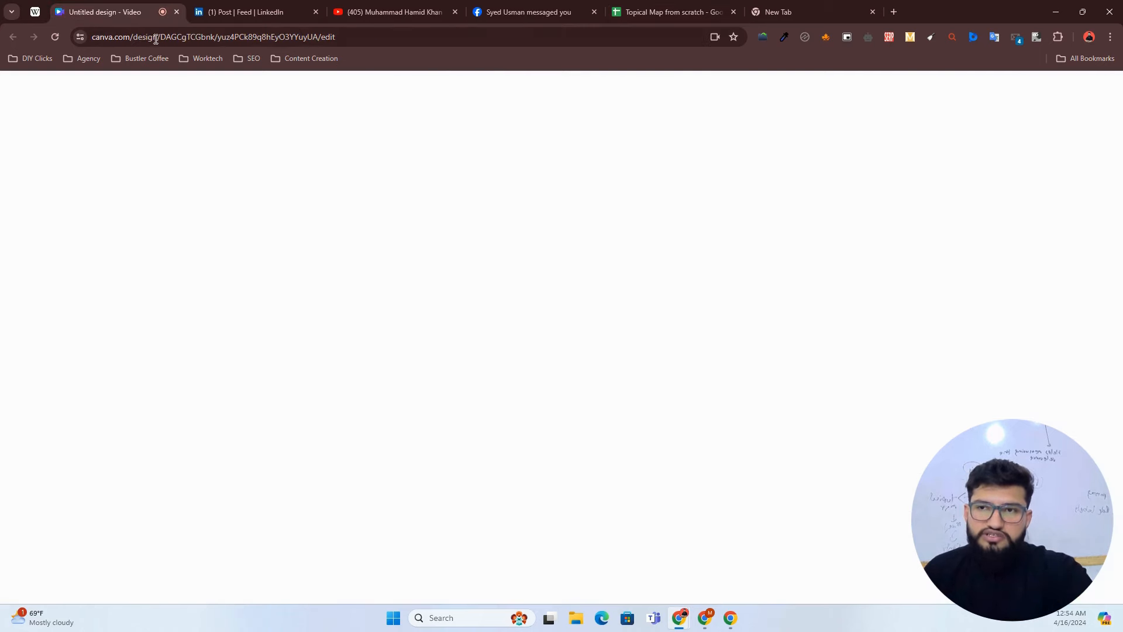
pyautogui.click(620, 14)
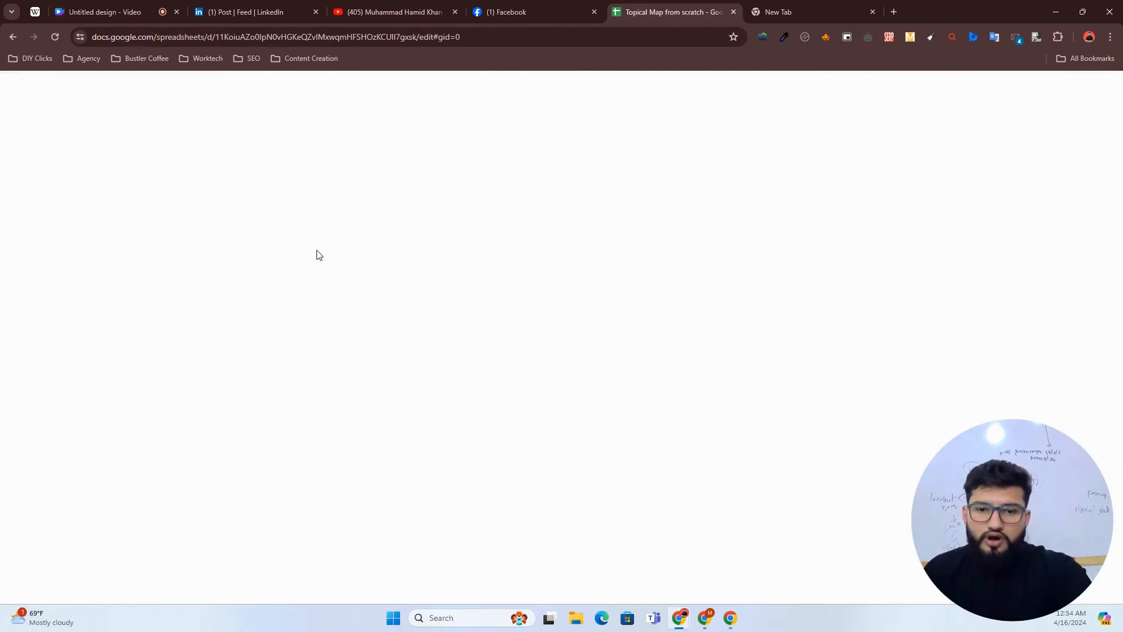
pyautogui.click(246, 202)
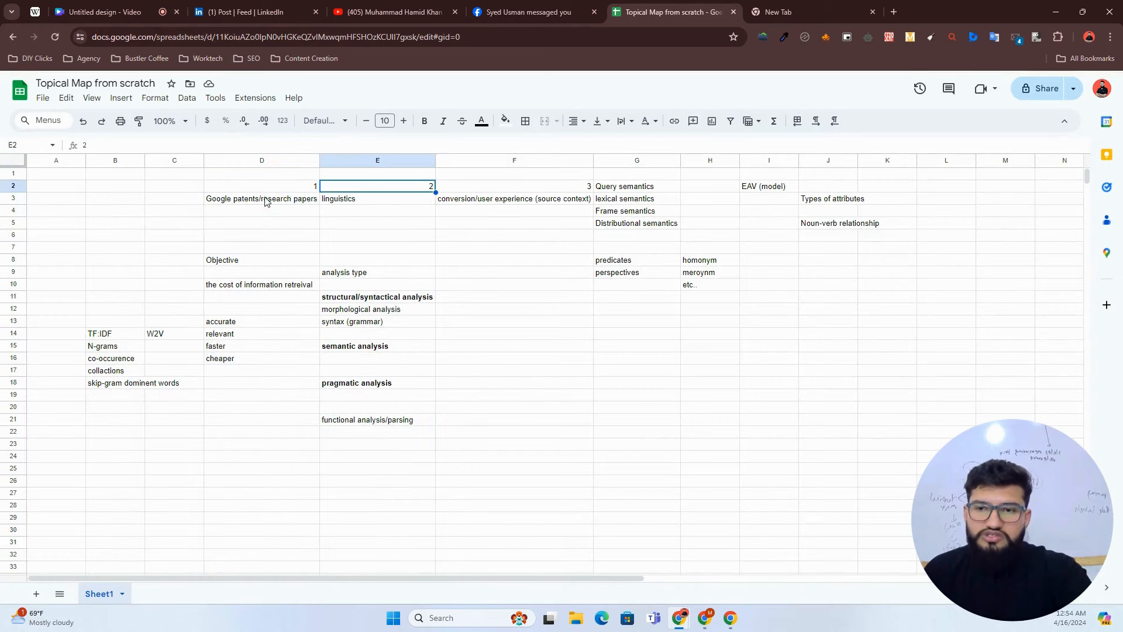
pyautogui.click(328, 203)
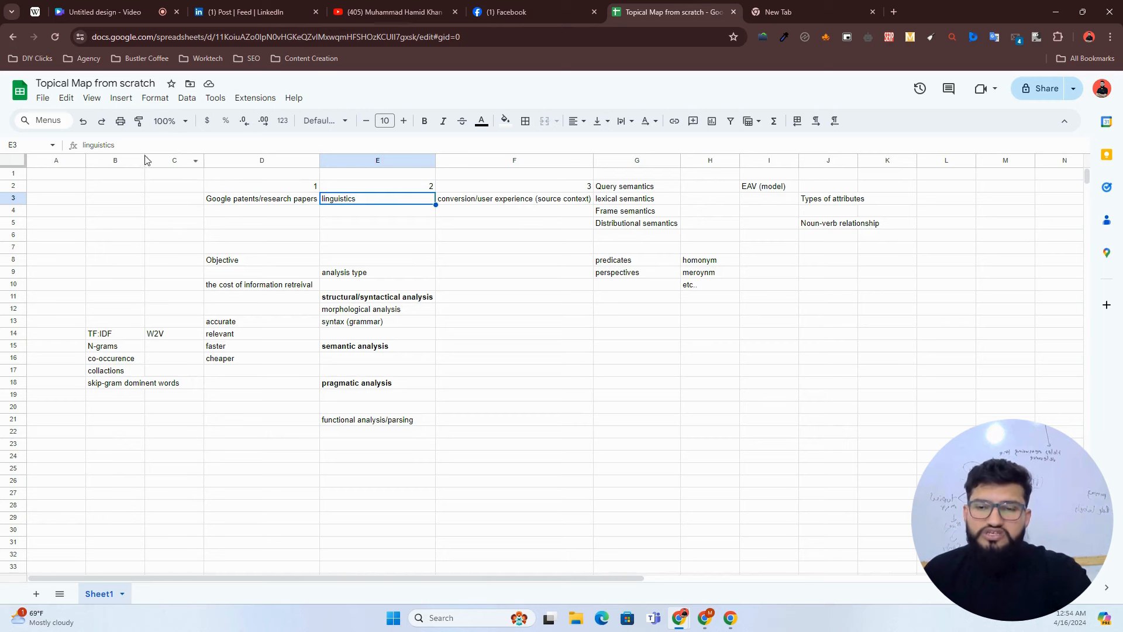
pyautogui.click(120, 159)
pyautogui.moveTo(121, 159); pyautogui.dragTo(375, 176)
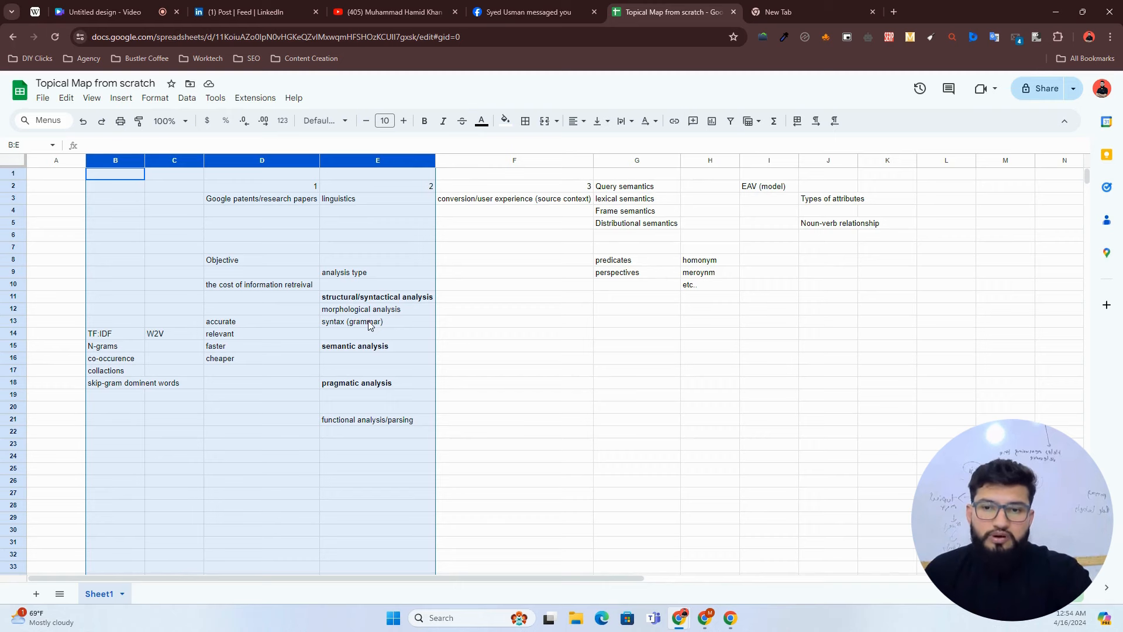
pyautogui.click(511, 202)
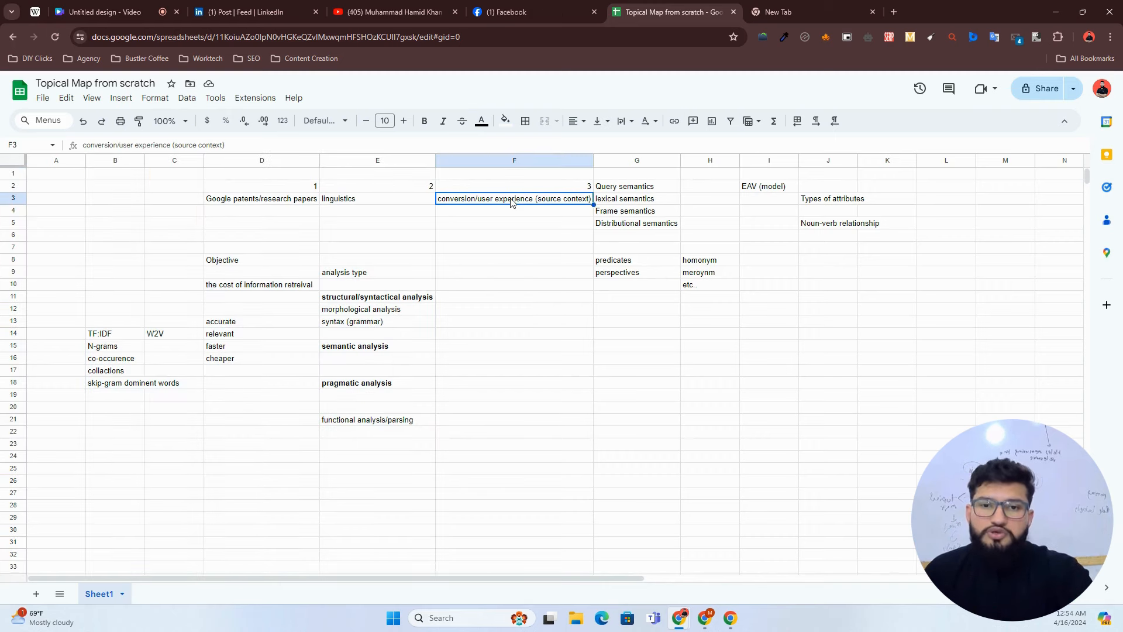
pyautogui.tripleClick(556, 200)
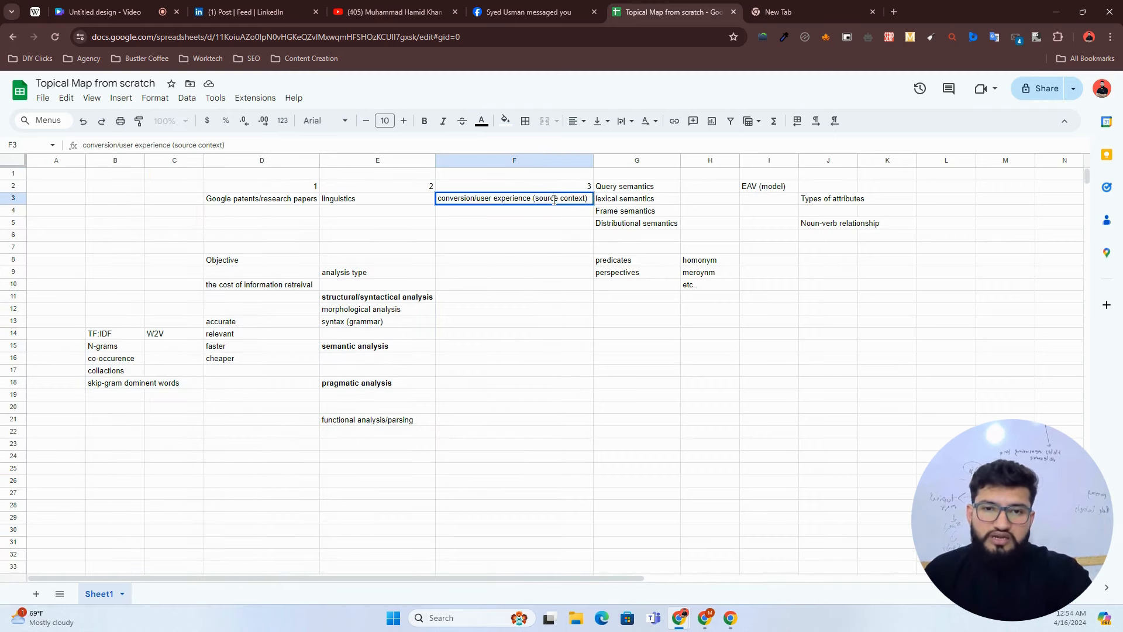
pyautogui.tripleClick(553, 200)
pyautogui.click(553, 200)
pyautogui.moveTo(535, 200); pyautogui.dragTo(585, 201)
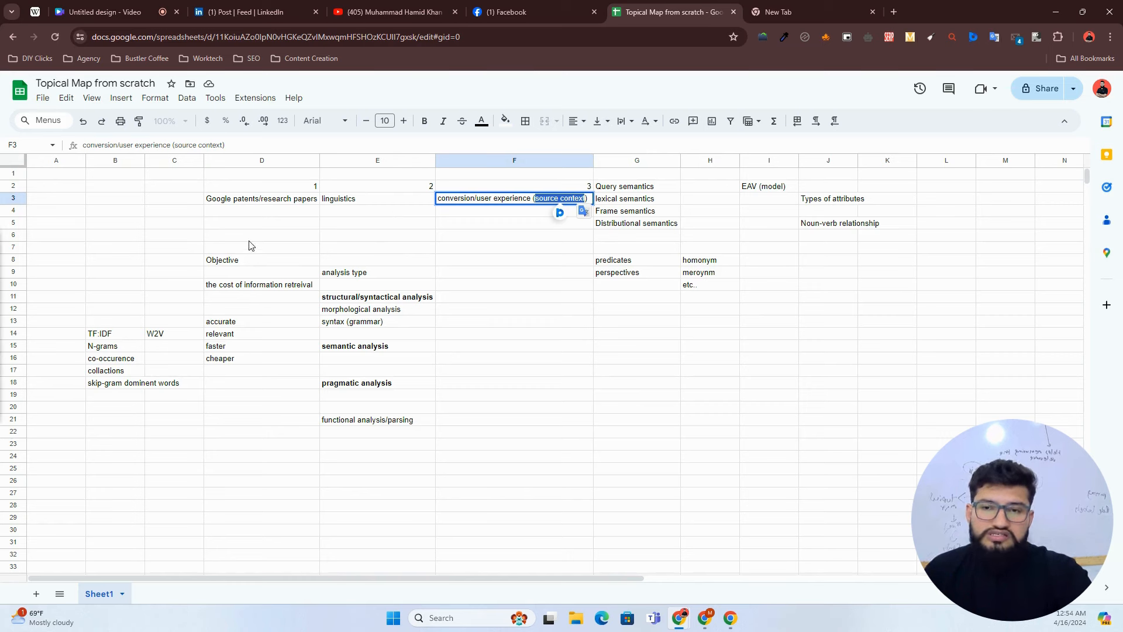
pyautogui.click(433, 225)
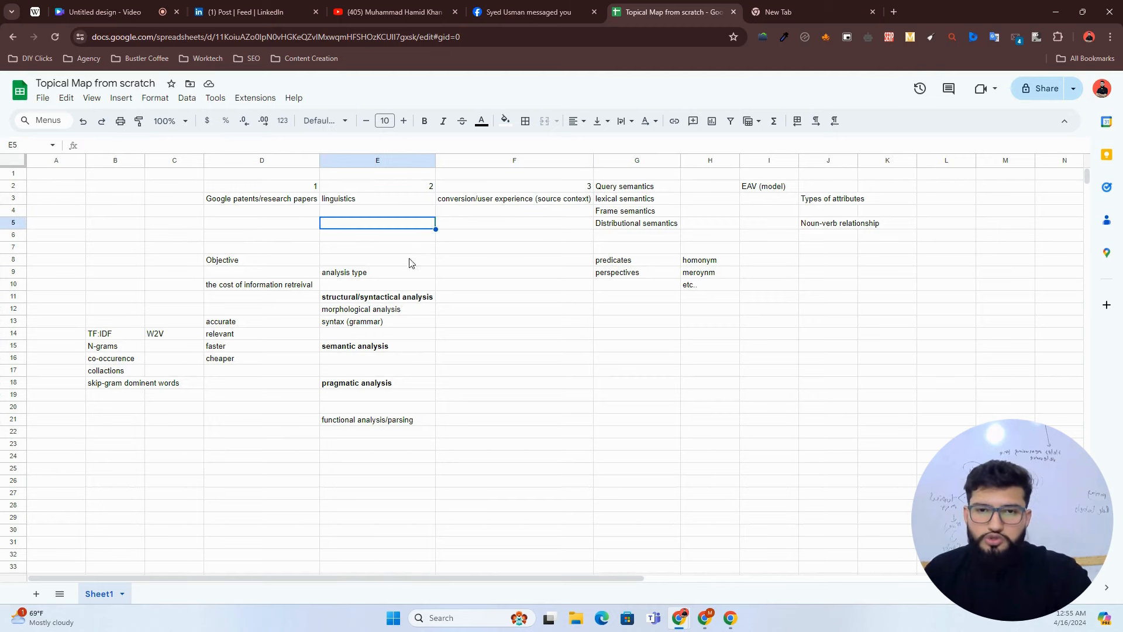
# Step: Add a new blank sheet to the spreadsheet and rename Sheet1 as "Intro"
pyautogui.click(34, 594)
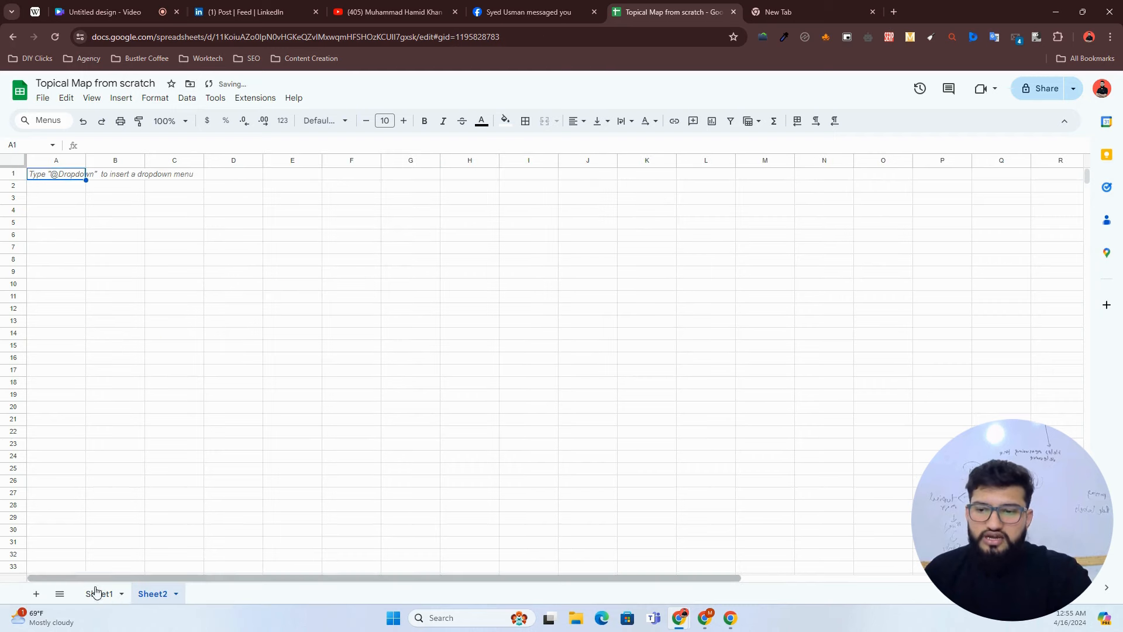
pyautogui.doubleClick(97, 599)
pyautogui.write('Intro')
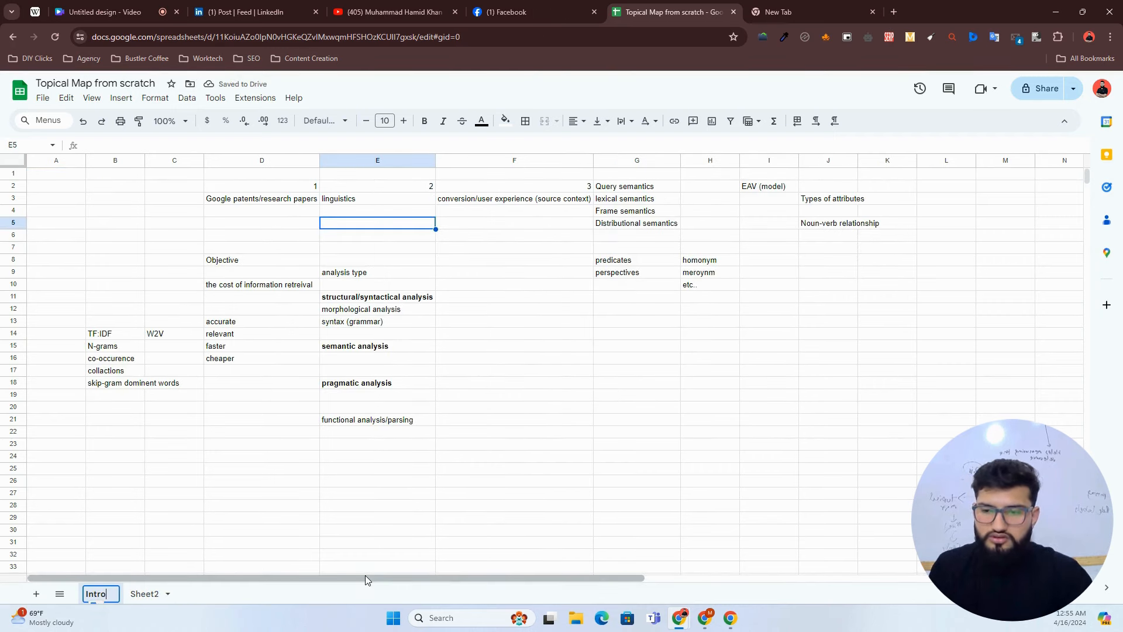
pyautogui.press('Return')
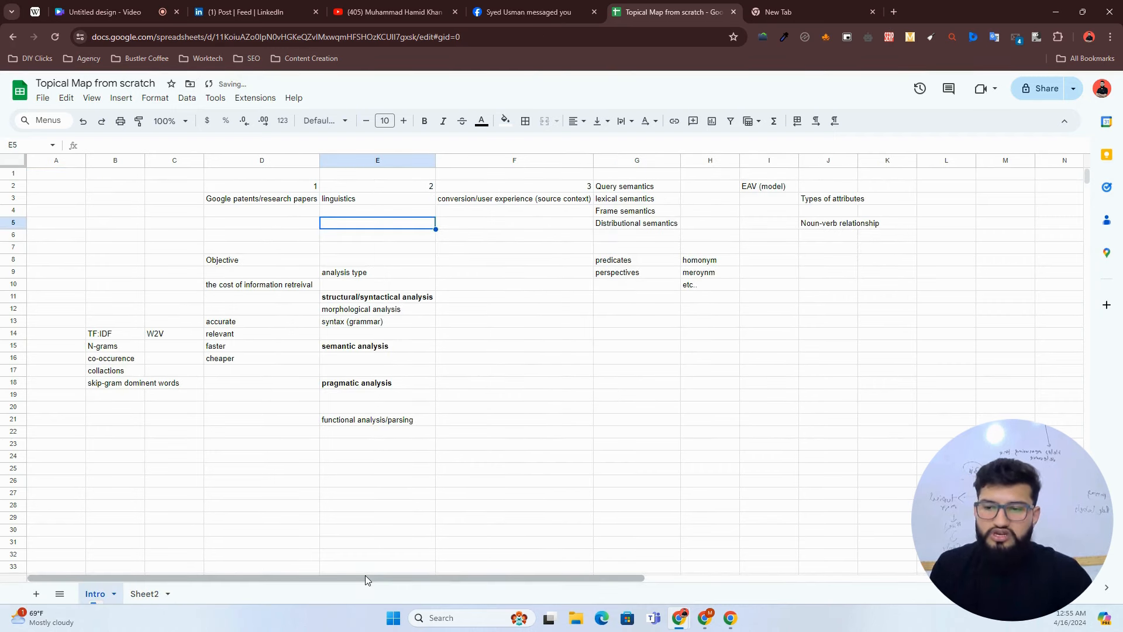
# Step: On Sheet2, list "Source context", "Central entity" and "Central search intent" in cells A2 to A4
pyautogui.click(145, 594)
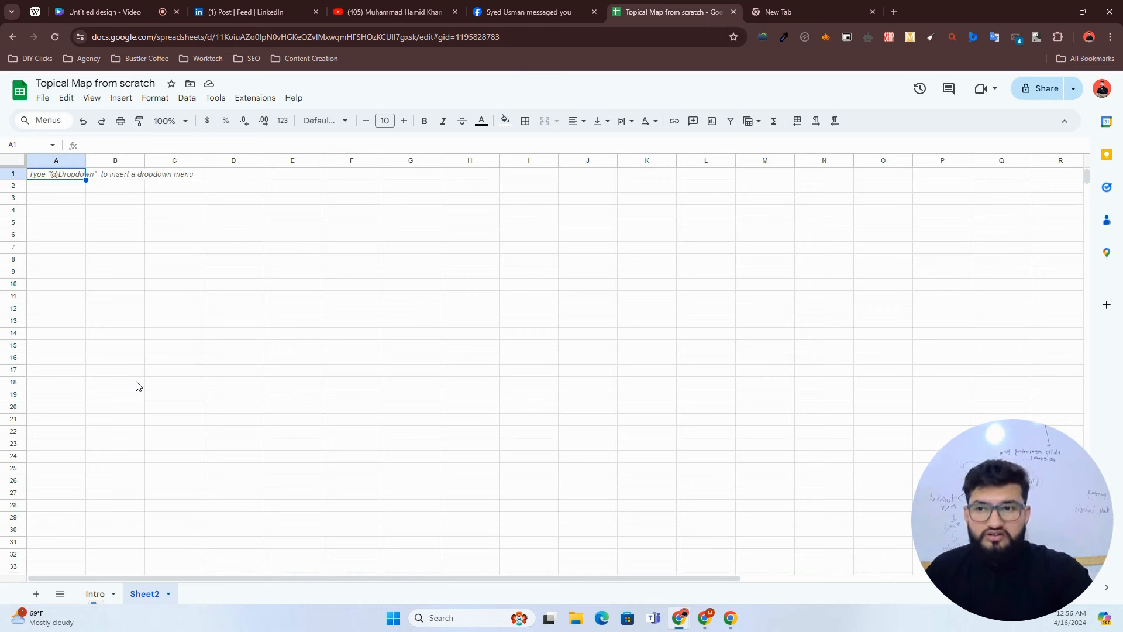
pyautogui.click(65, 187)
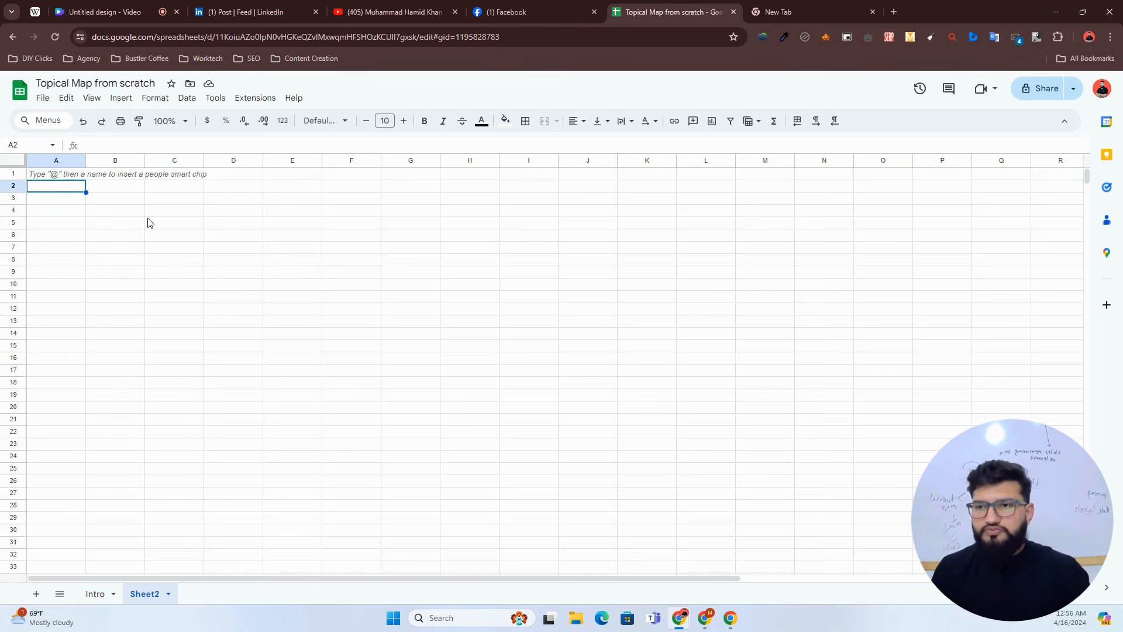
pyautogui.write('So')
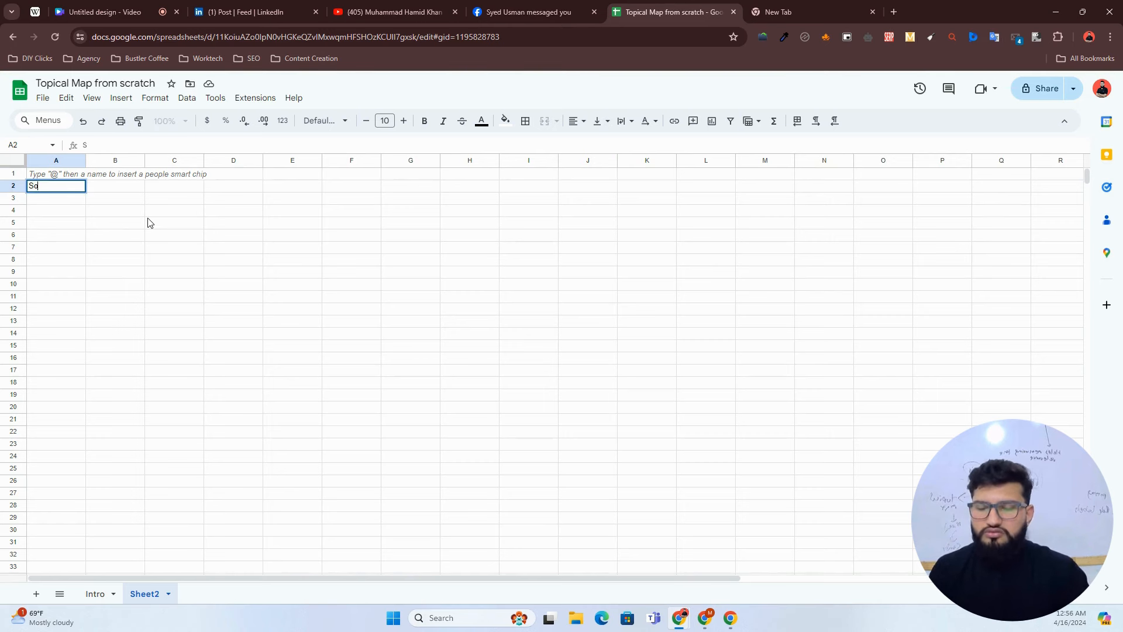
pyautogui.write('urce context')
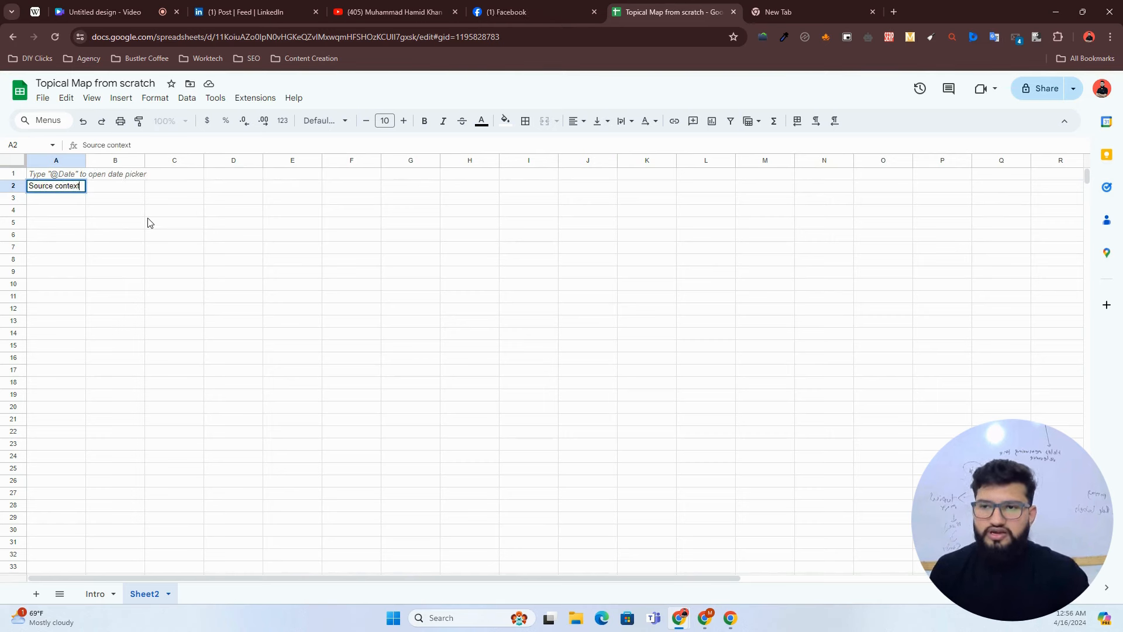
pyautogui.press('Return')
pyautogui.write('Central entity')
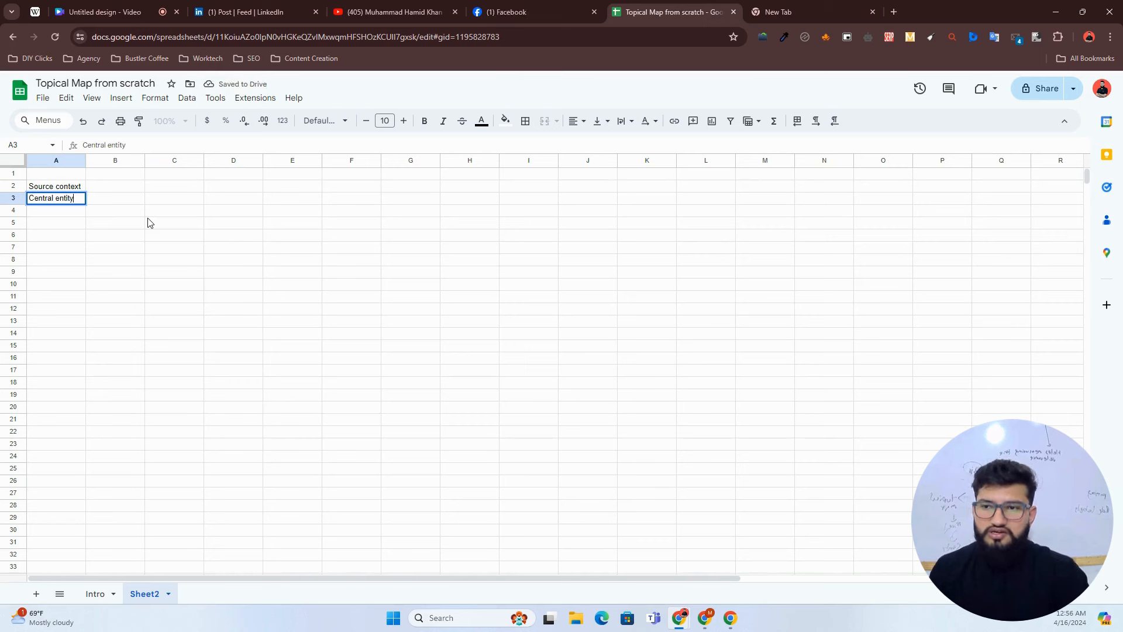
pyautogui.press('Return')
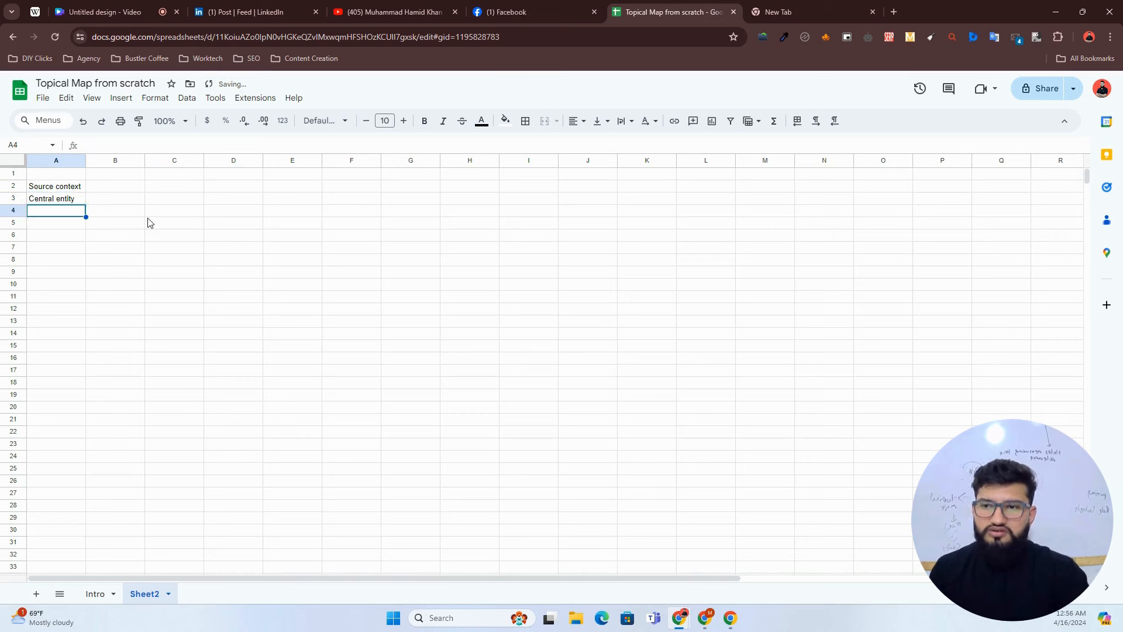
pyautogui.write('Centra')
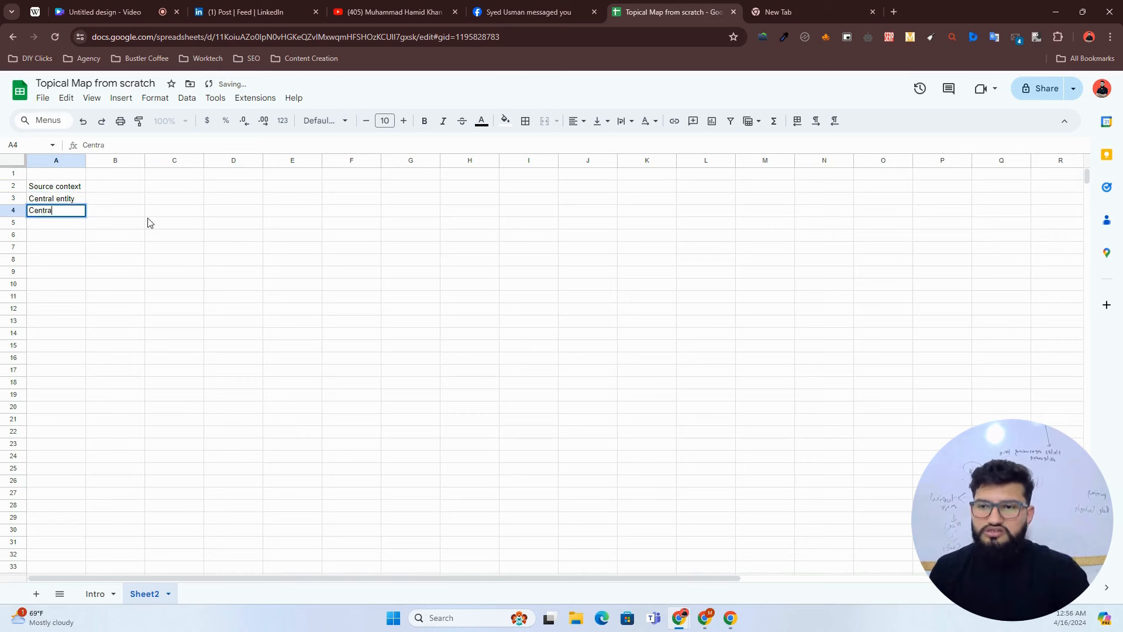
pyautogui.write('l search')
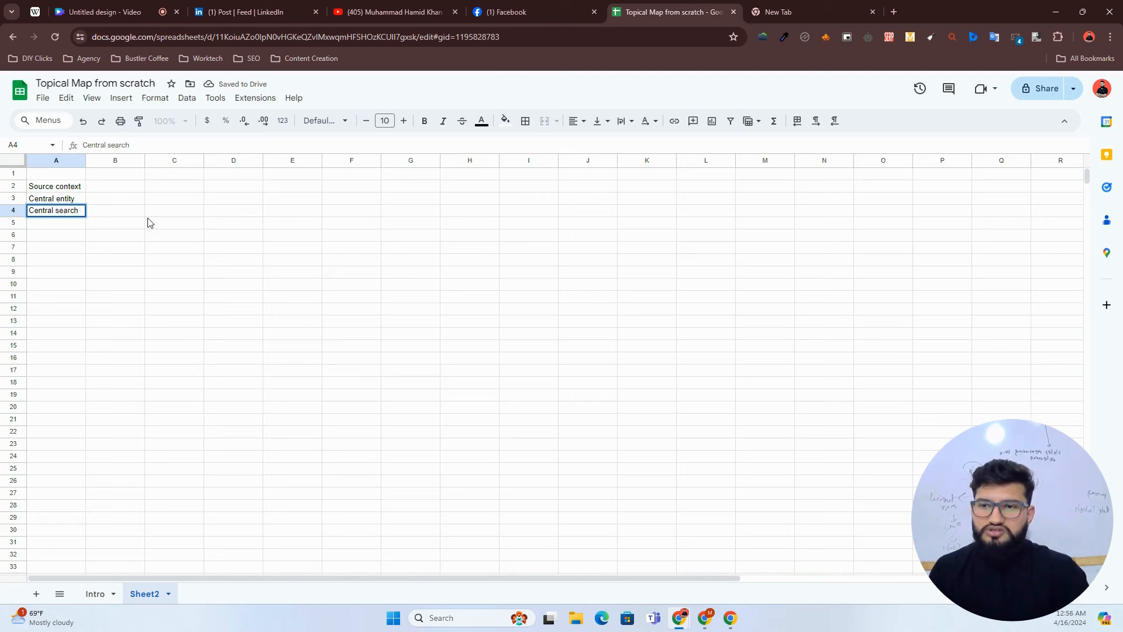
pyautogui.write(' intent')
pyautogui.press('Return')
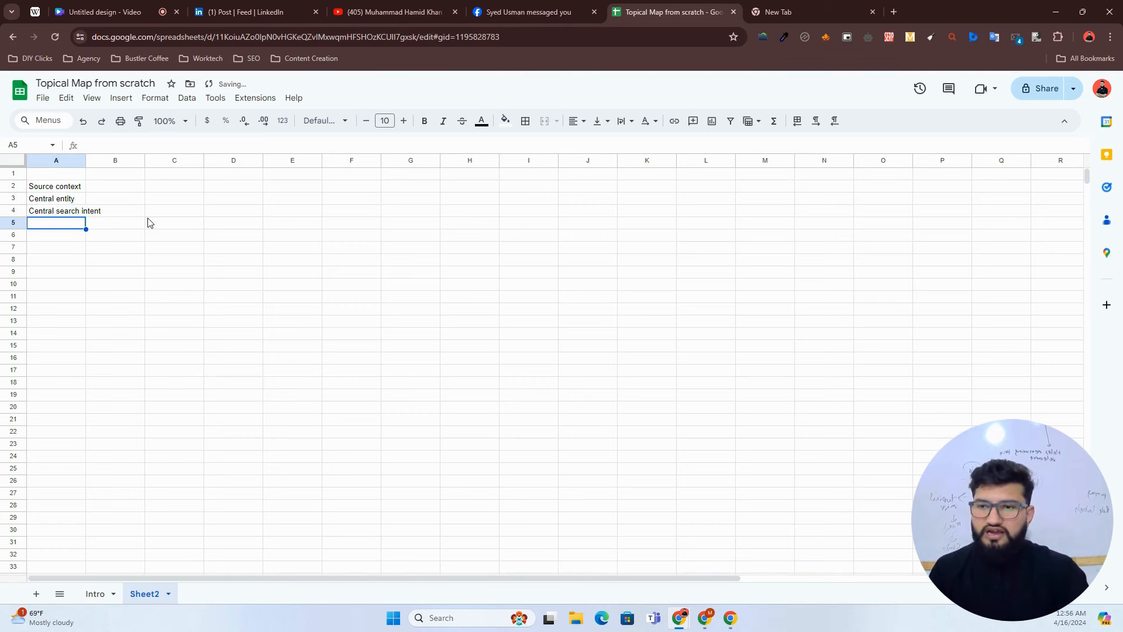
# Step: Add "Core section" in A5 and "Outer section" in A6 below the central search intent entry
pyautogui.write('Core section')
pyautogui.press('Return')
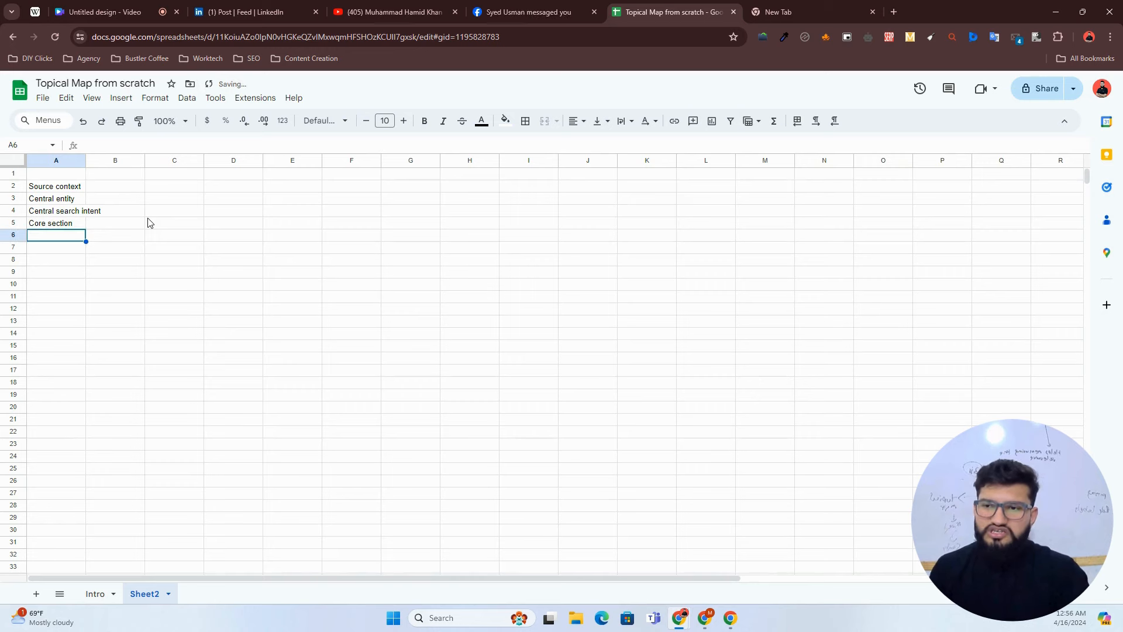
pyautogui.write('Out')
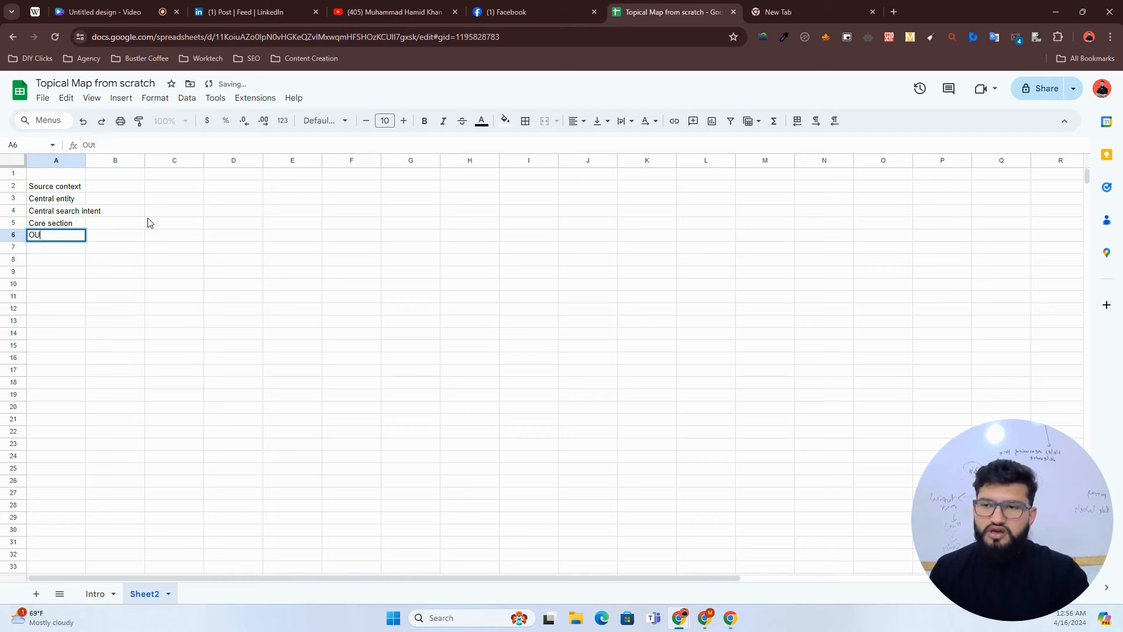
pyautogui.write('er section')
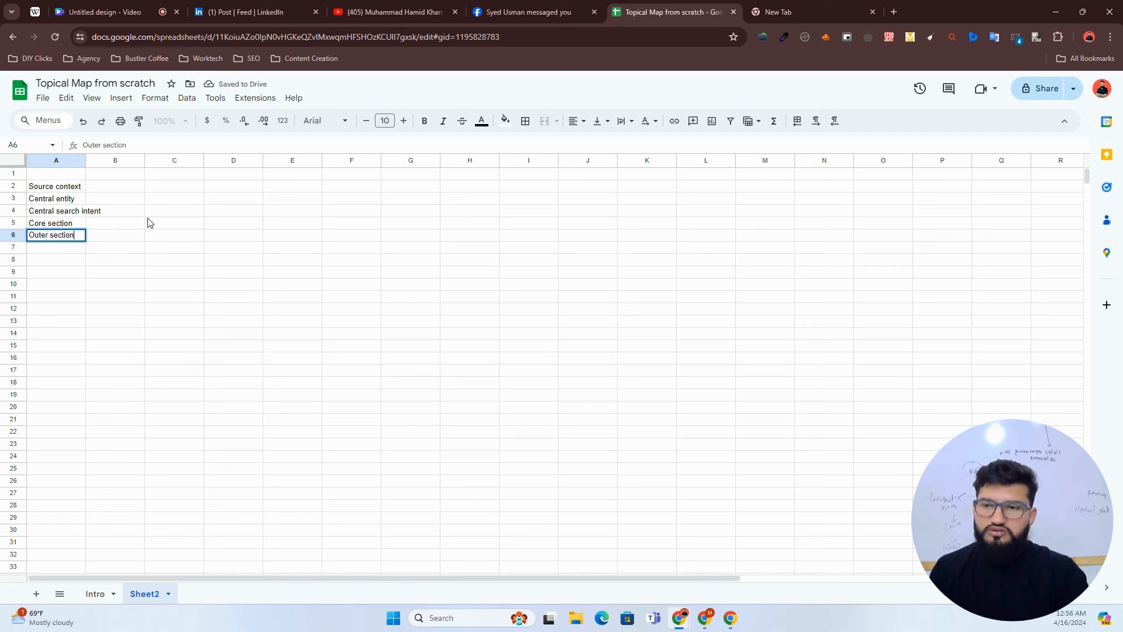
pyautogui.press('Return')
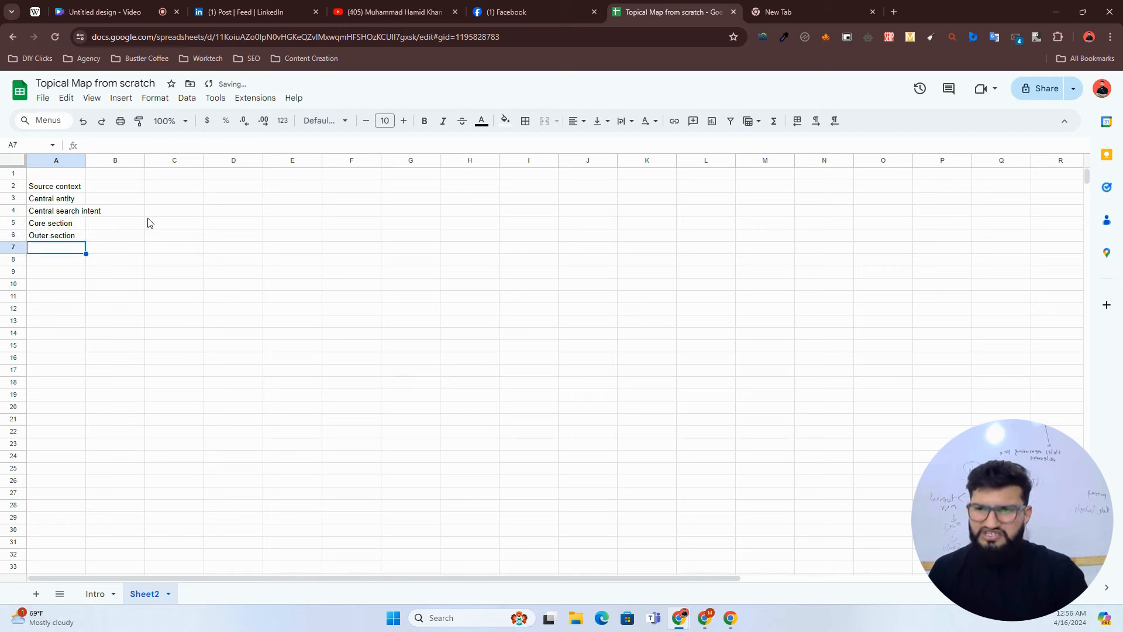
pyautogui.moveTo(68, 186); pyautogui.dragTo(69, 235)
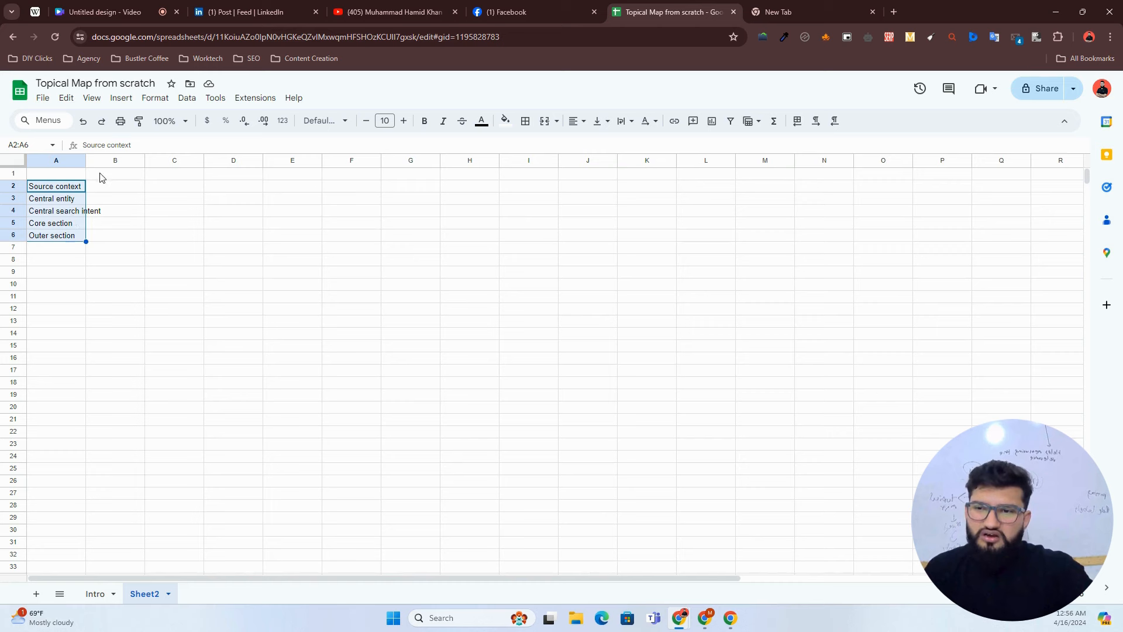
pyautogui.click(65, 253)
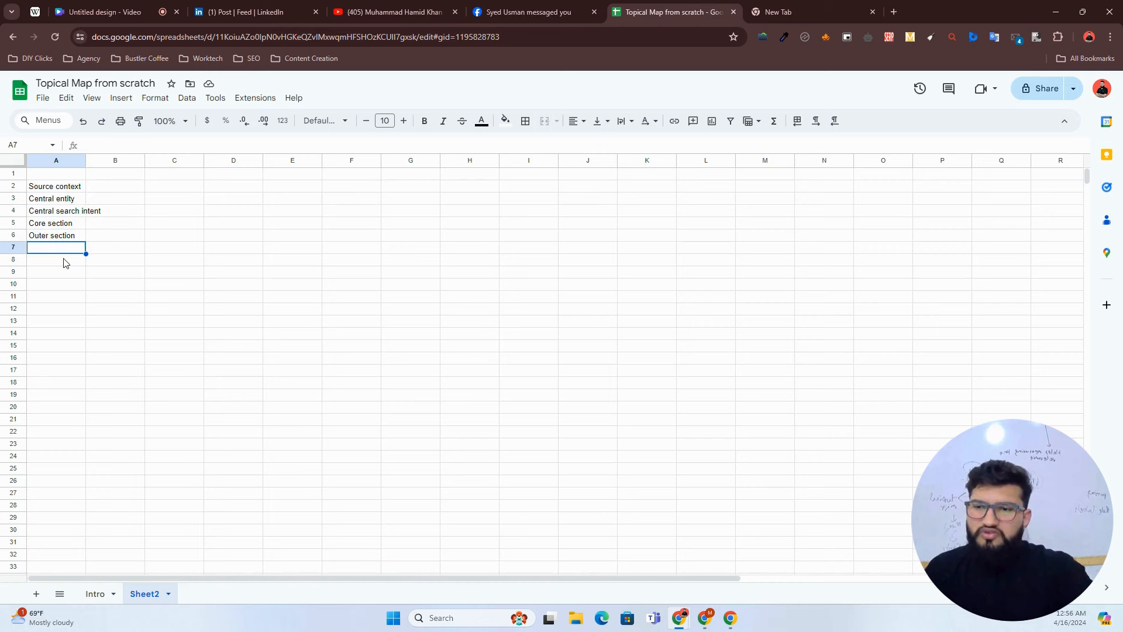
# Step: Leave row 7 blank and list "Root", "Seed" and "Node" in cells A8 to A10
pyautogui.click(64, 261)
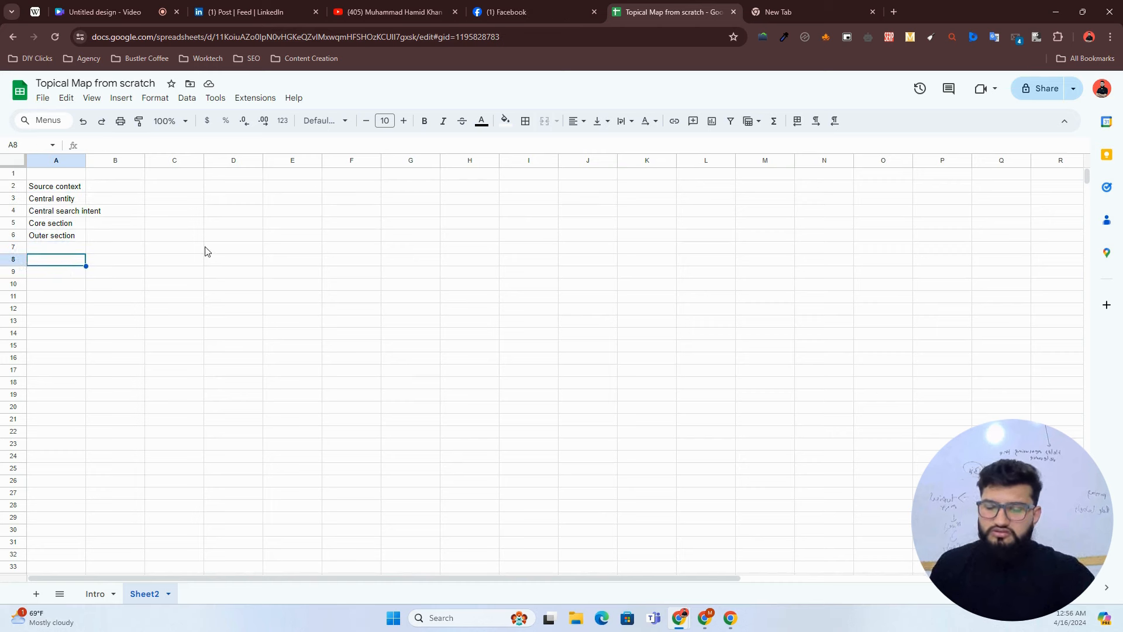
pyautogui.write('Root')
pyautogui.press('Return')
pyautogui.write('See')
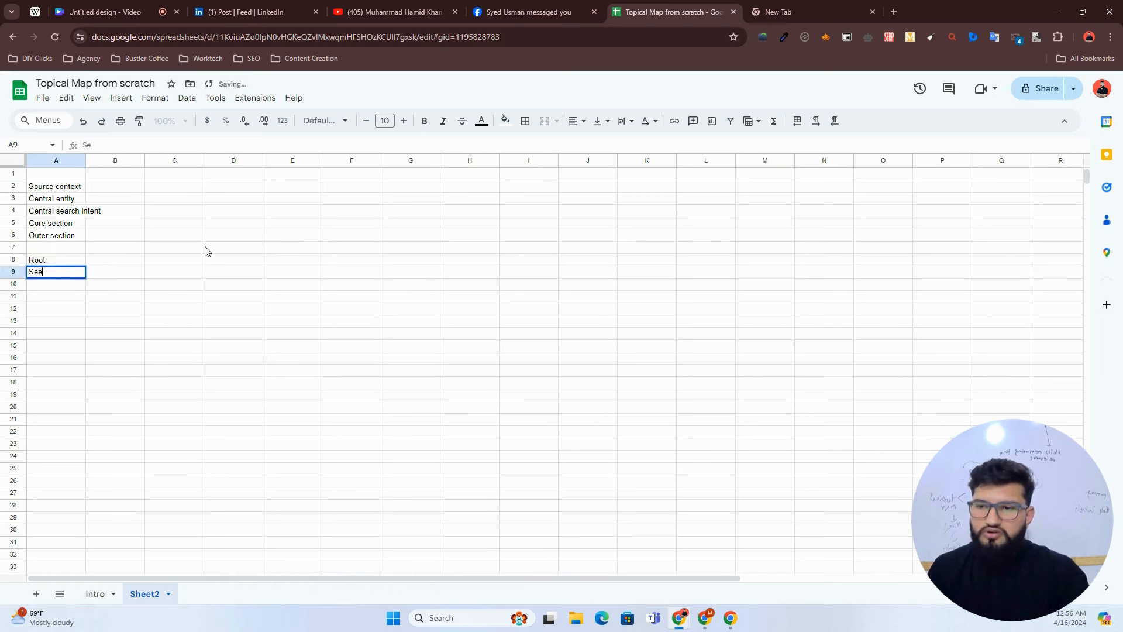
pyautogui.write('d node')
pyautogui.press('Return')
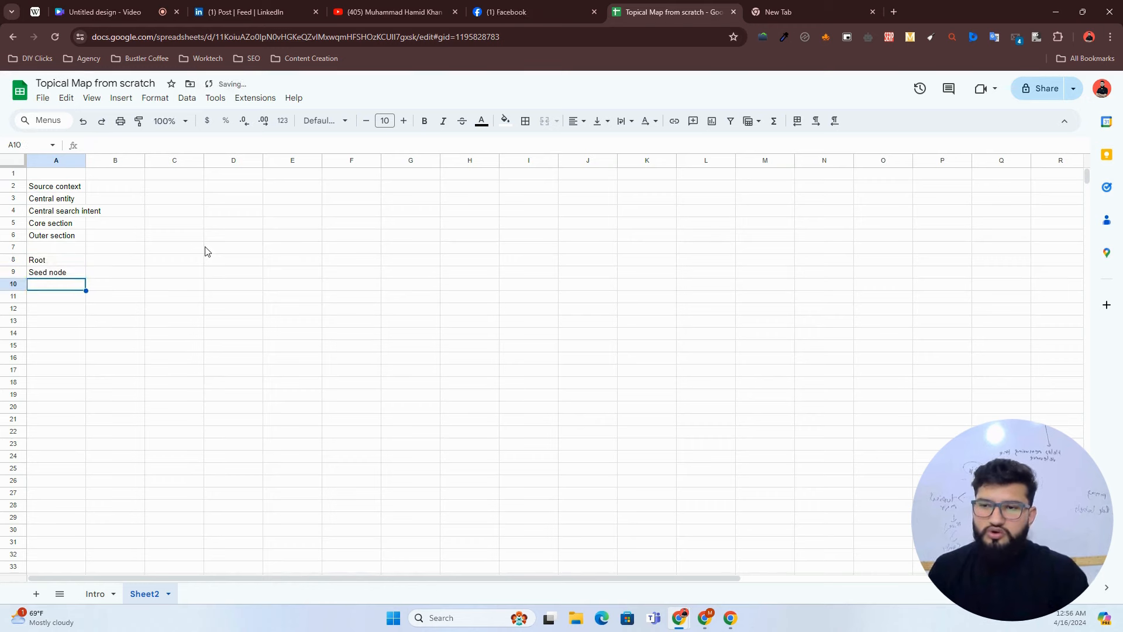
pyautogui.press('Up')
pyautogui.press('Return')
pyautogui.hotkey('ctrl', 'BackSpace')
pyautogui.press('Return')
pyautogui.write('Node')
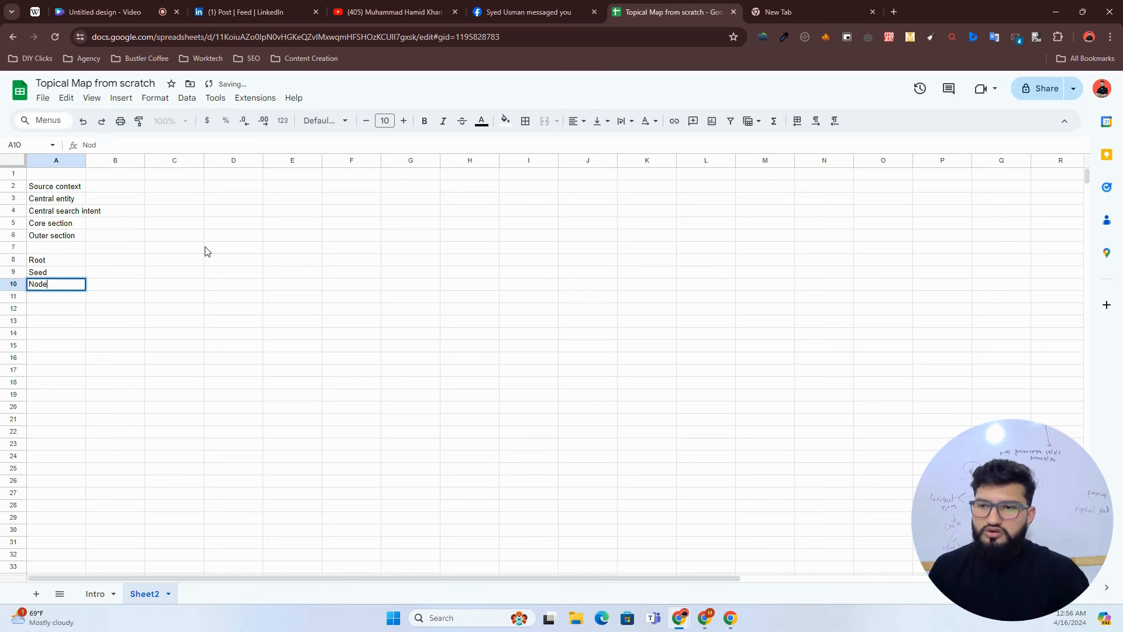
pyautogui.press('Return')
# Step: Add the node types "- Typical node" in A11 and "- Quality node" in A12
pyautogui.write('-')
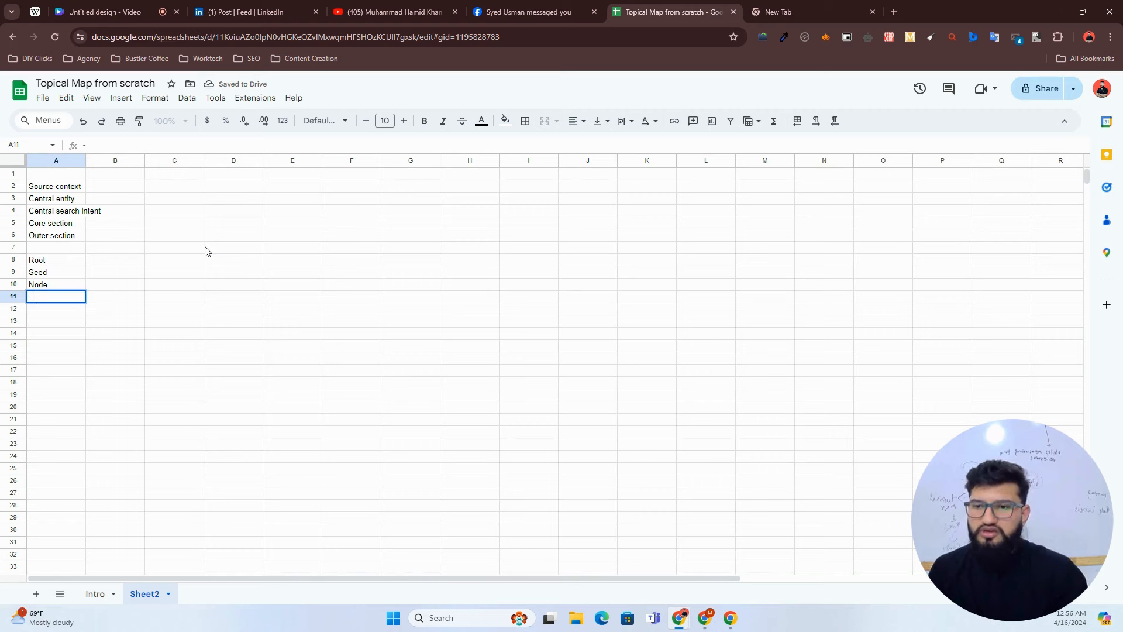
pyautogui.write(' Typc')
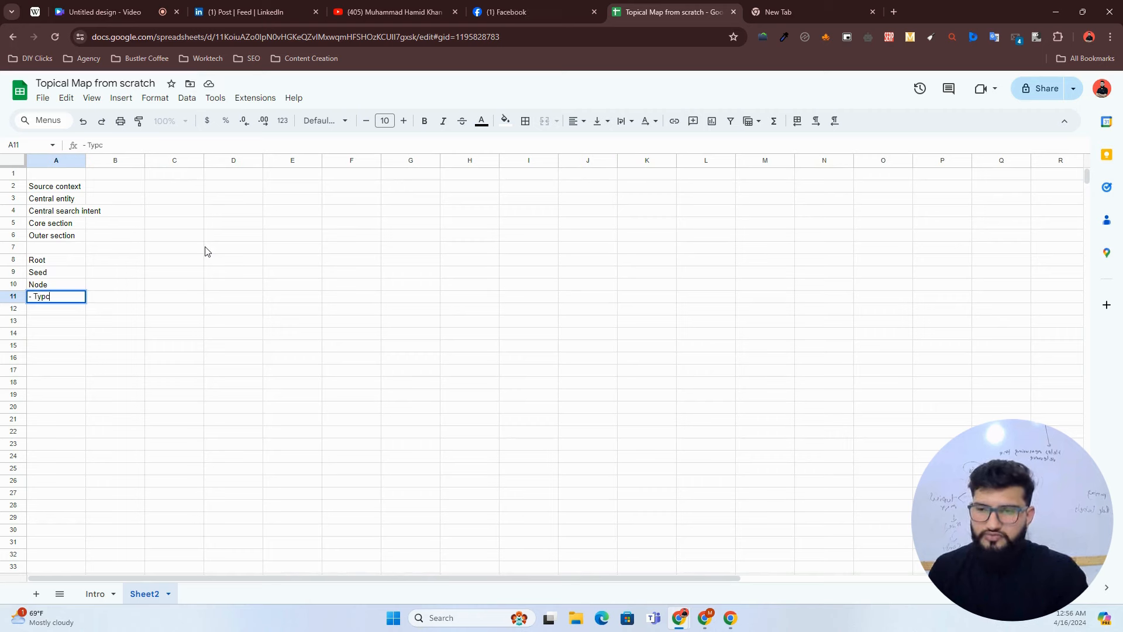
pyautogui.write('ical node')
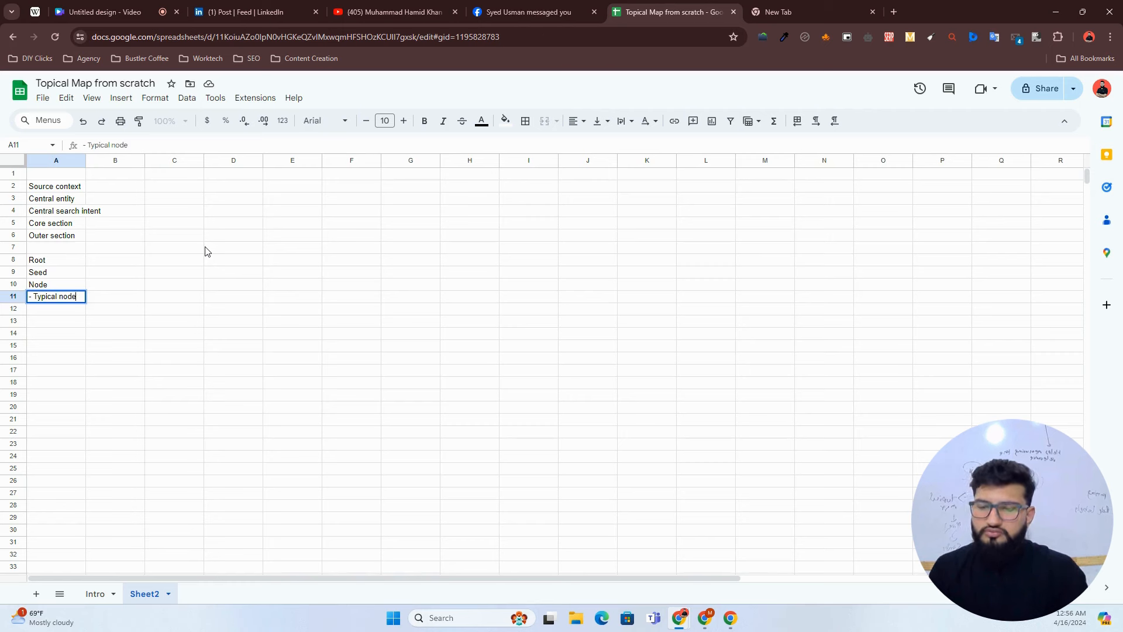
pyautogui.press('Return')
pyautogui.write('-')
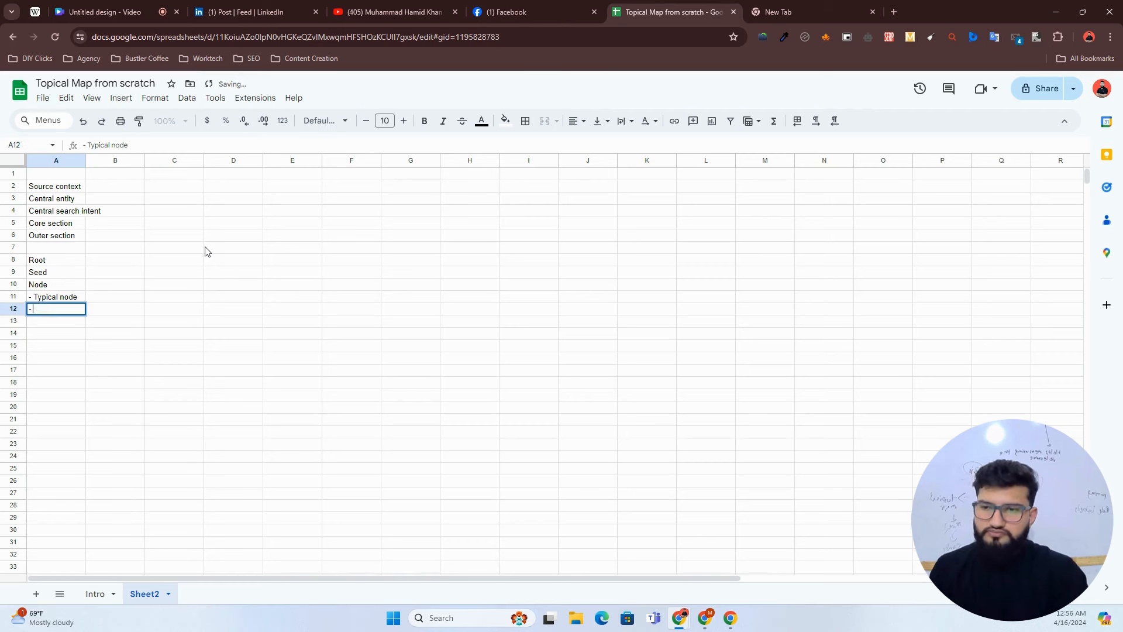
pyautogui.write(' Quality node')
pyautogui.press('Return')
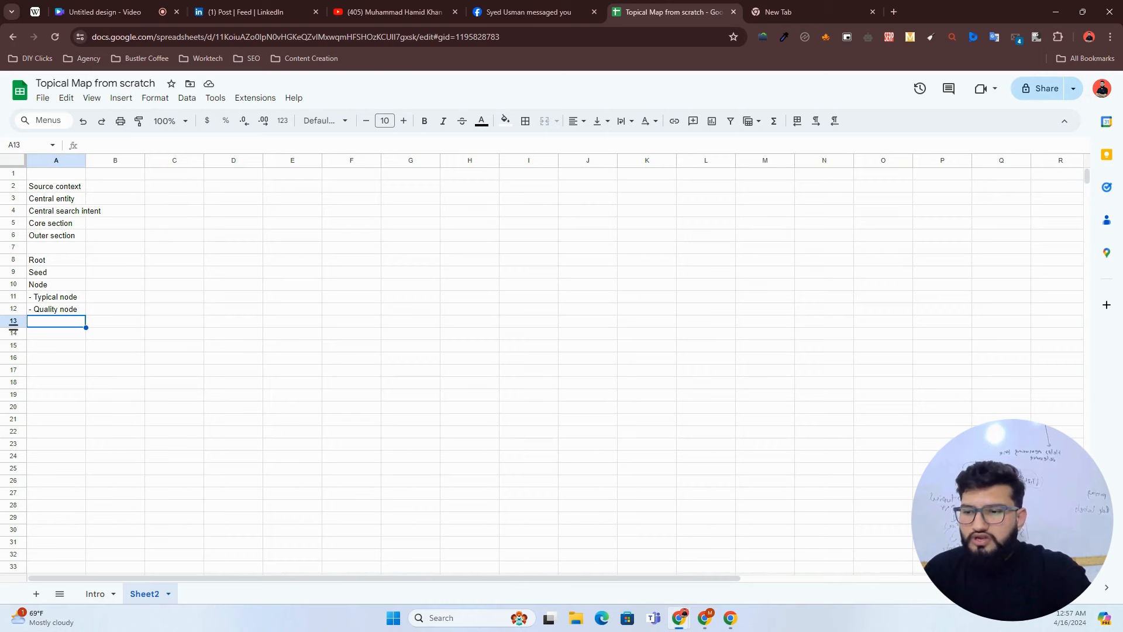
# Step: Fit column A's width to its longest entry
pyautogui.click(257, 214)
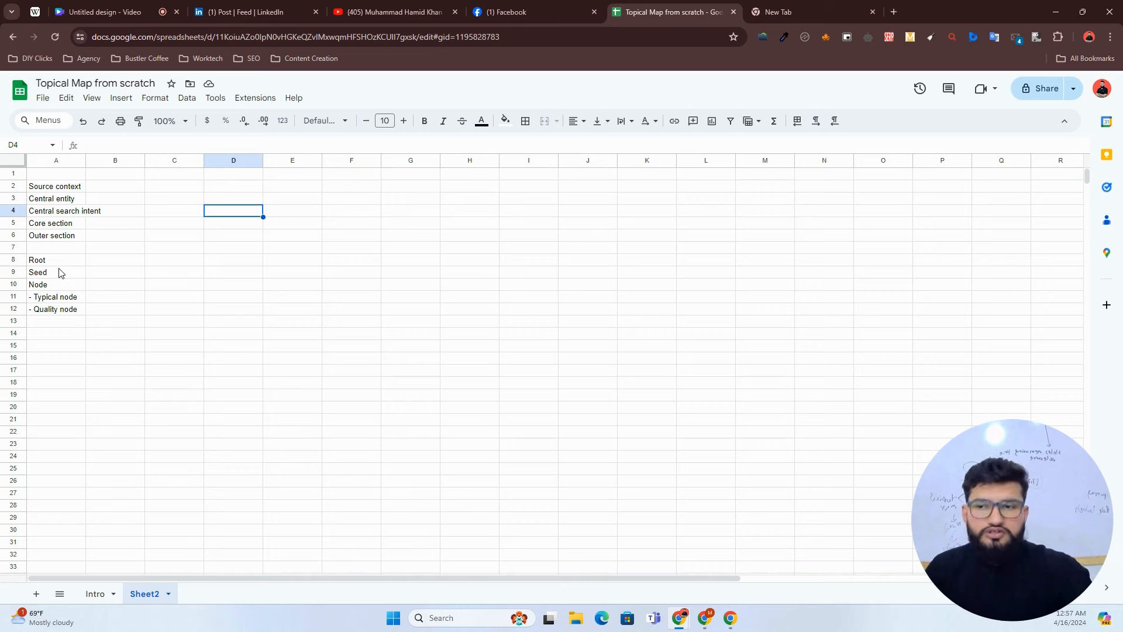
pyautogui.click(101, 264)
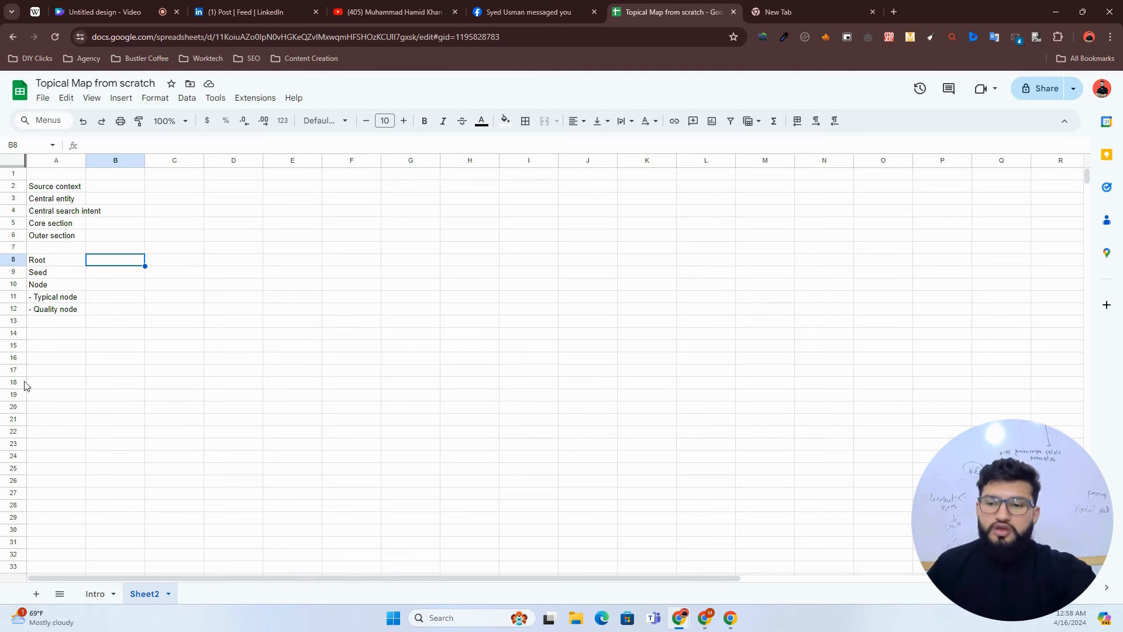
pyautogui.moveTo(59, 187); pyautogui.dragTo(73, 316)
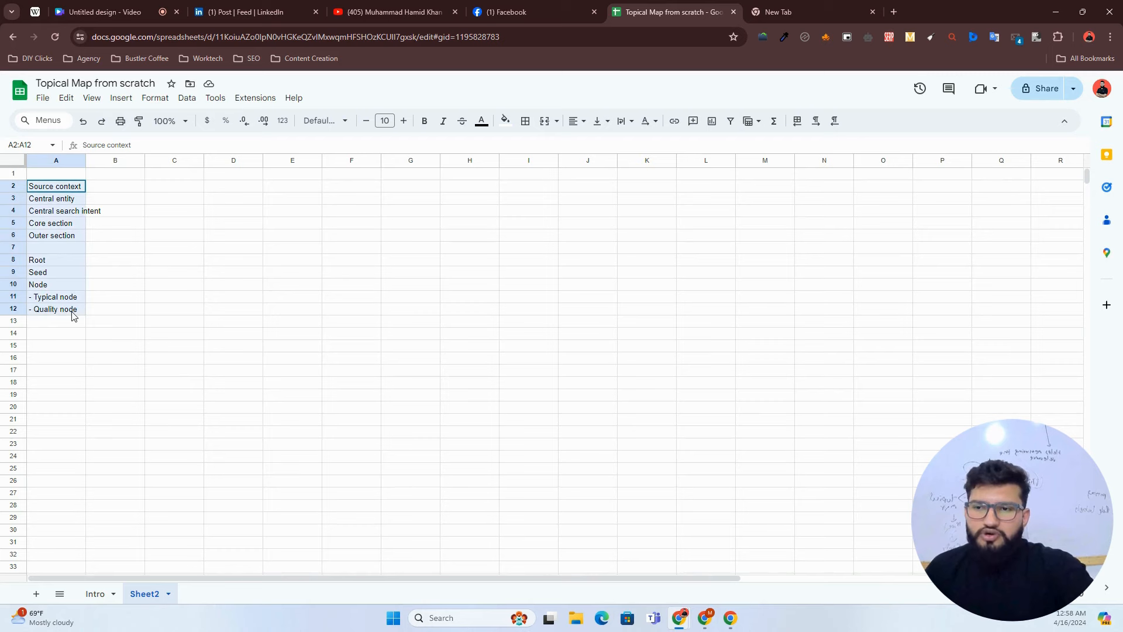
pyautogui.click(82, 160)
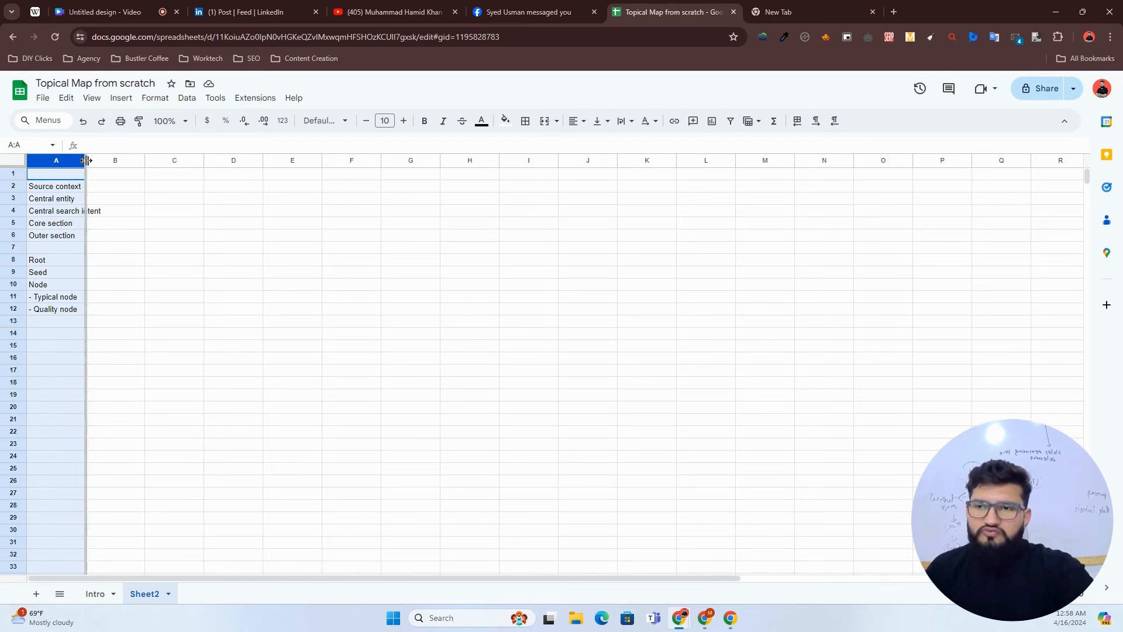
pyautogui.doubleClick(86, 161)
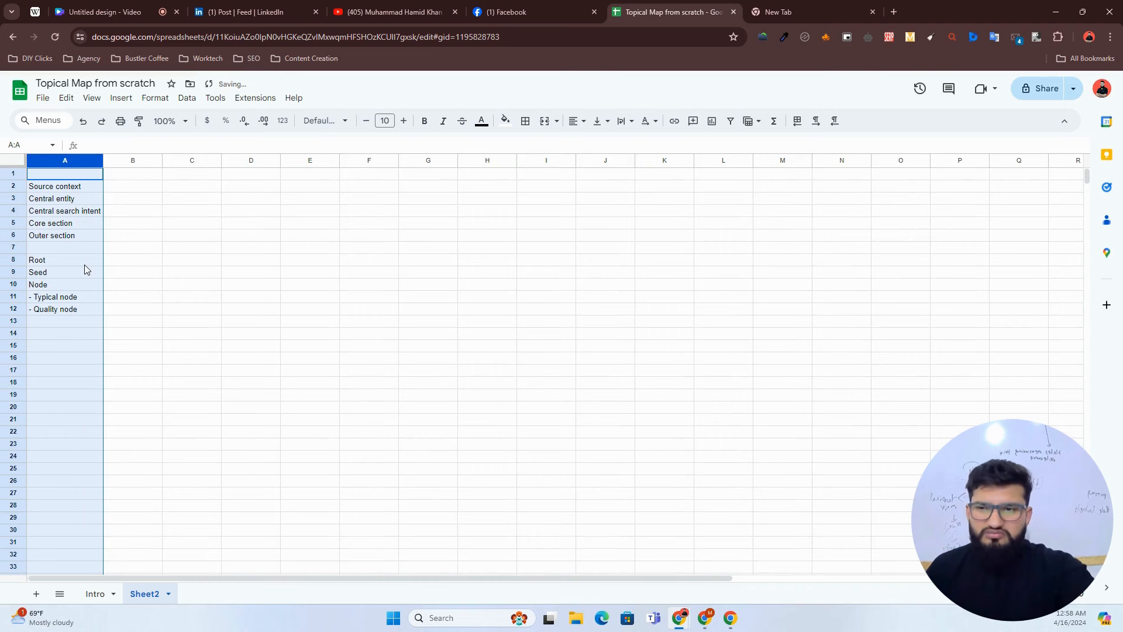
pyautogui.click(188, 218)
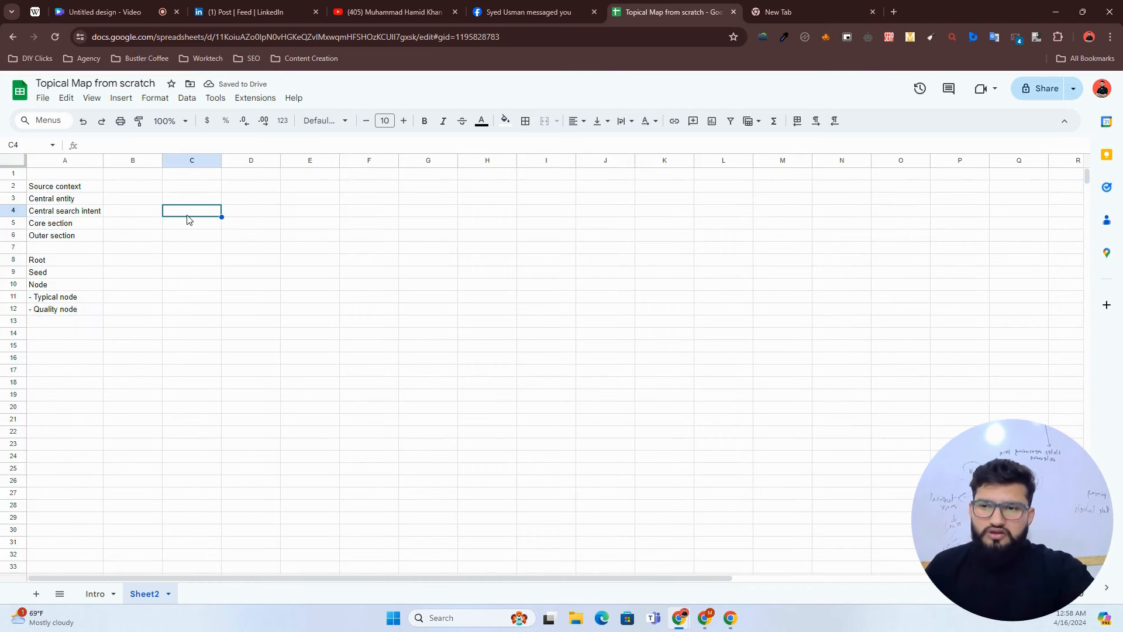
# Step: Examine the "Source context" entry in A2, highlighting its text and opening the cell for editing
pyautogui.click(53, 188)
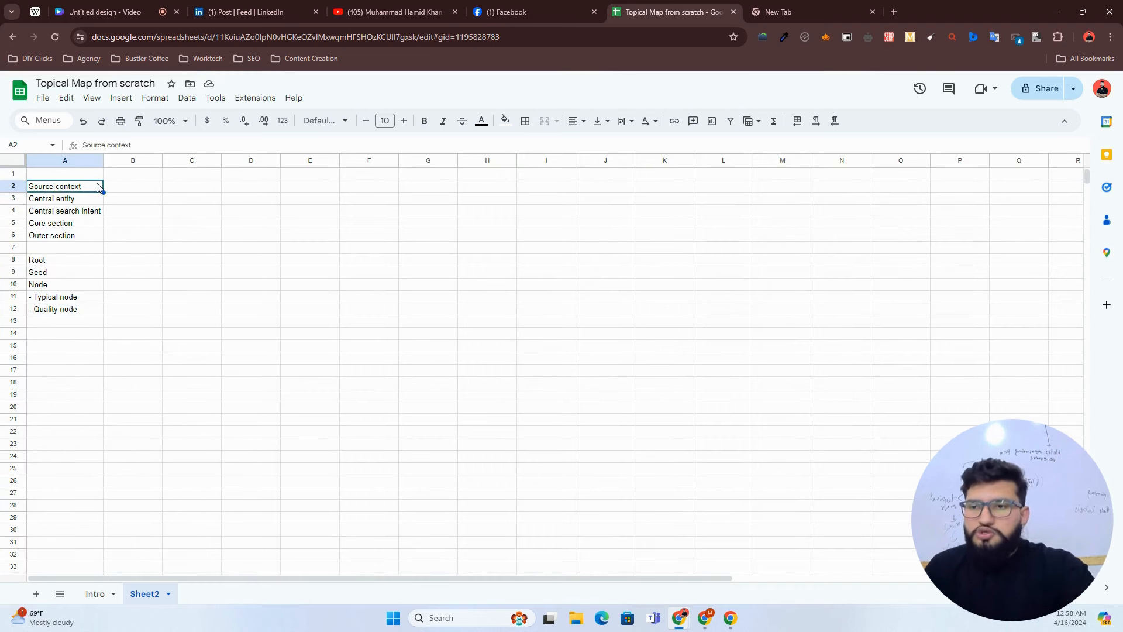
pyautogui.doubleClick(71, 187)
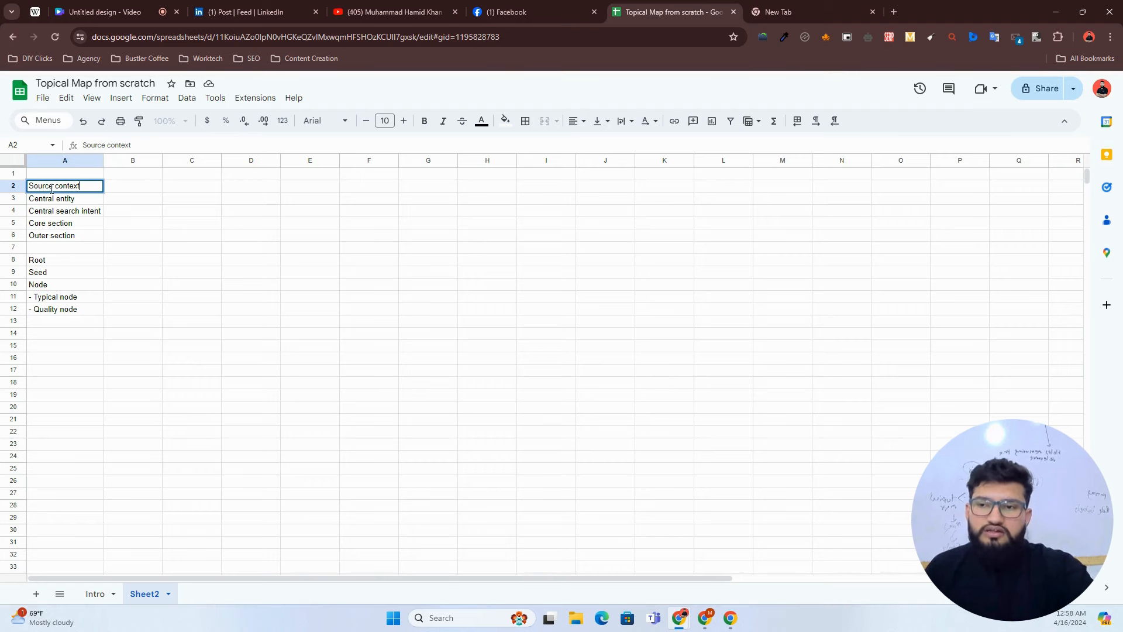
pyautogui.moveTo(80, 186); pyautogui.dragTo(20, 188)
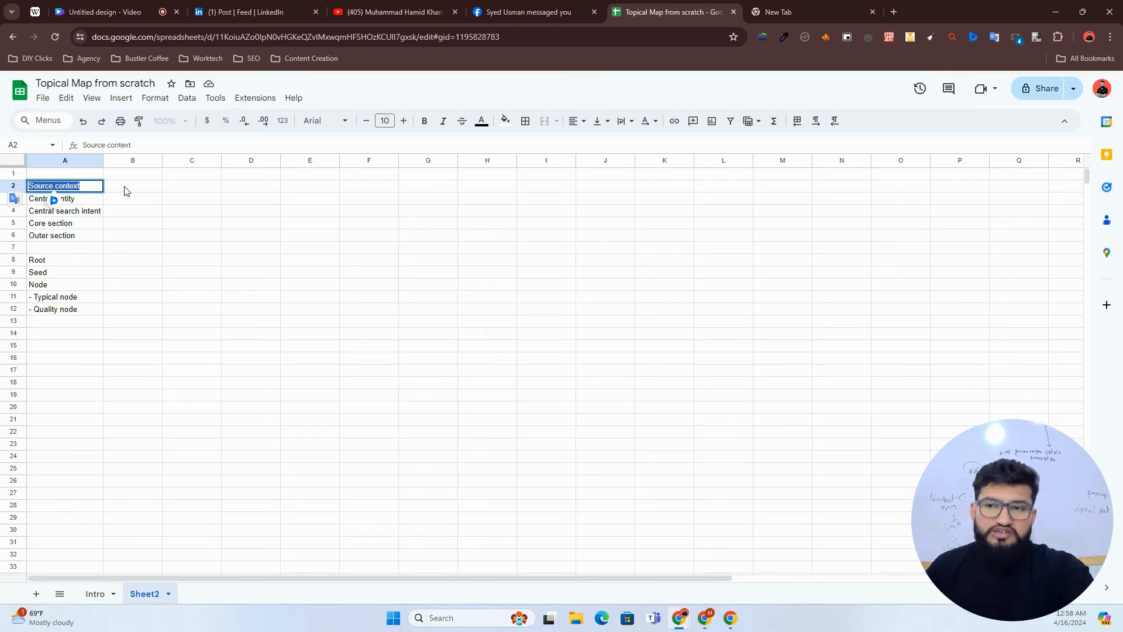
pyautogui.click(124, 189)
pyautogui.doubleClick(91, 187)
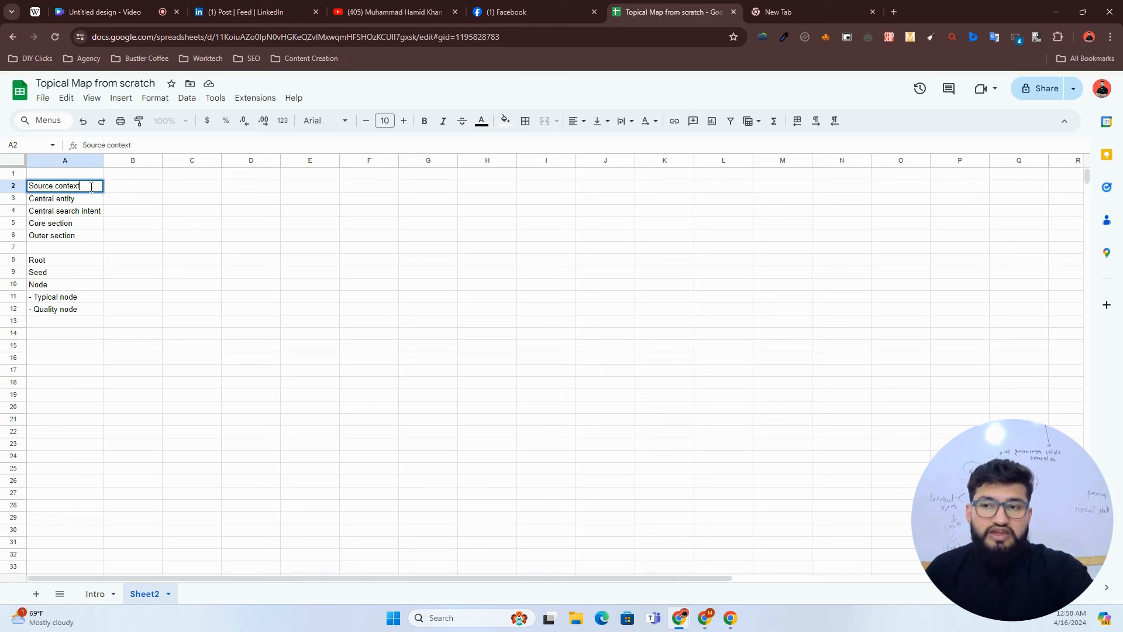
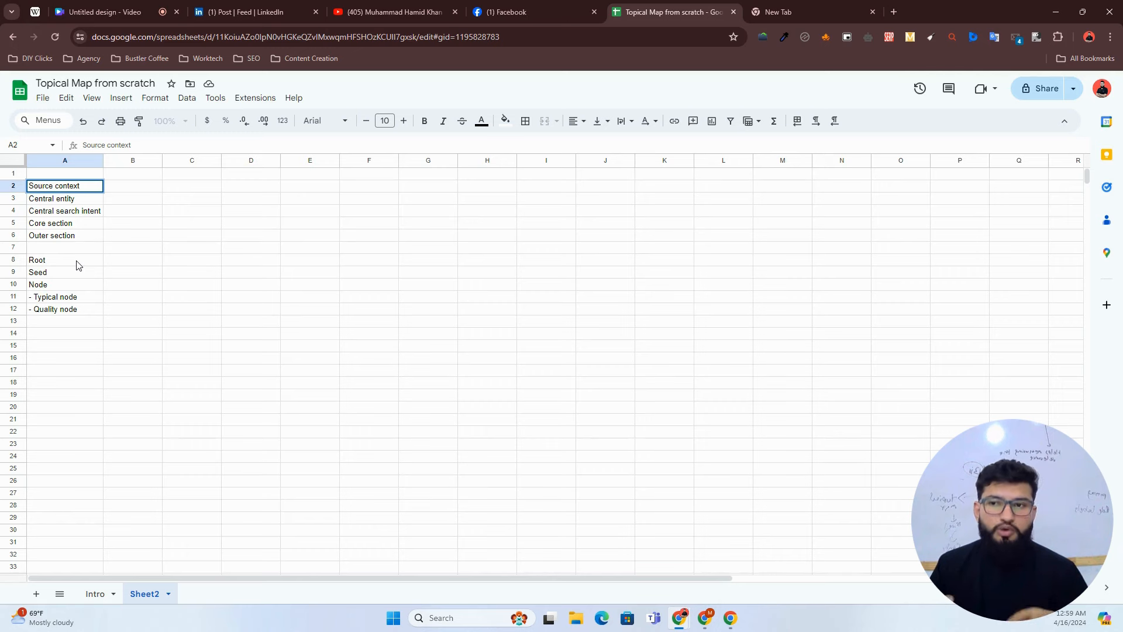
# Step: Open healthline.com in the empty browser tab and highlight the site's main navigation from Health Conditions to Subscribe
pyautogui.click(743, 6)
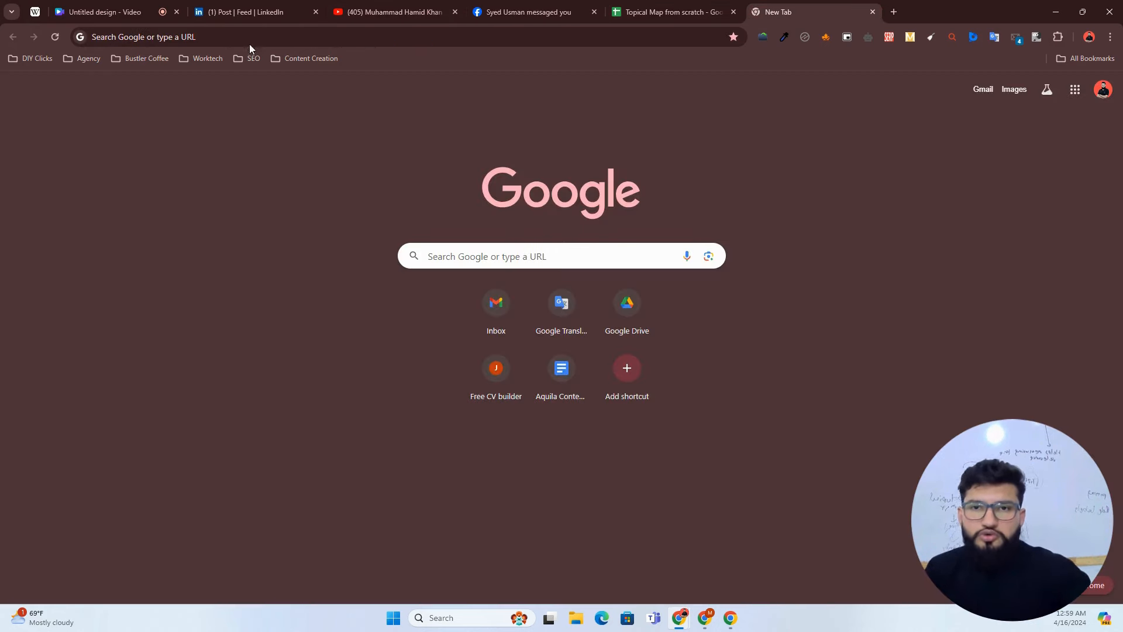
pyautogui.click(249, 34)
pyautogui.write('eh')
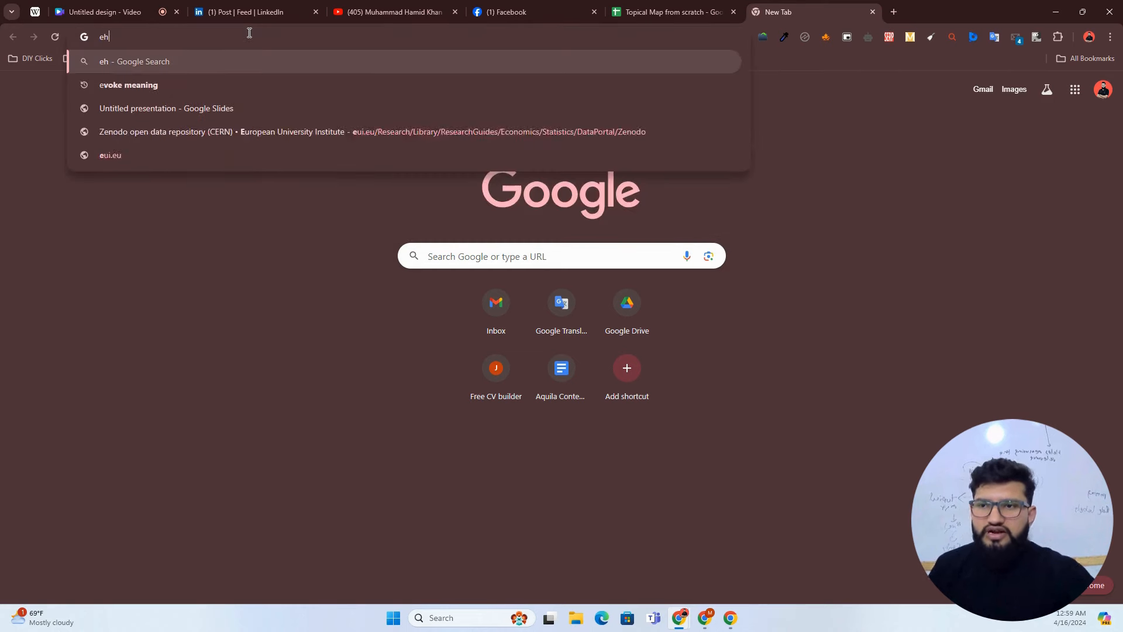
pyautogui.press('BackSpace')
pyautogui.press('BackSpace')
pyautogui.write('healthline.com')
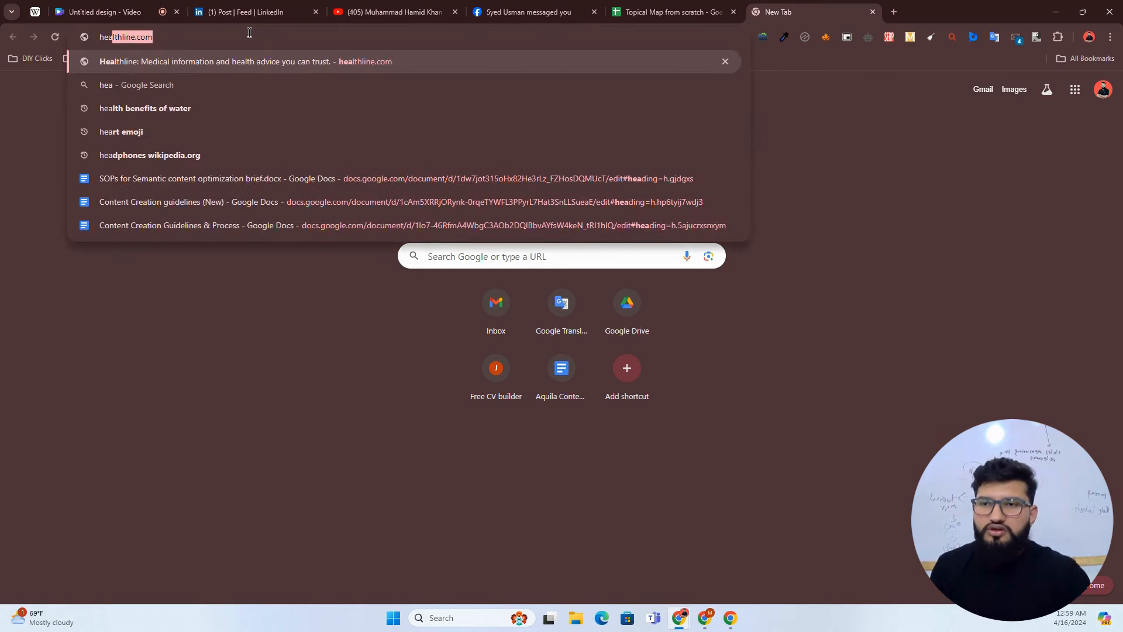
pyautogui.press('Down')
pyautogui.press('Up')
pyautogui.press('Return')
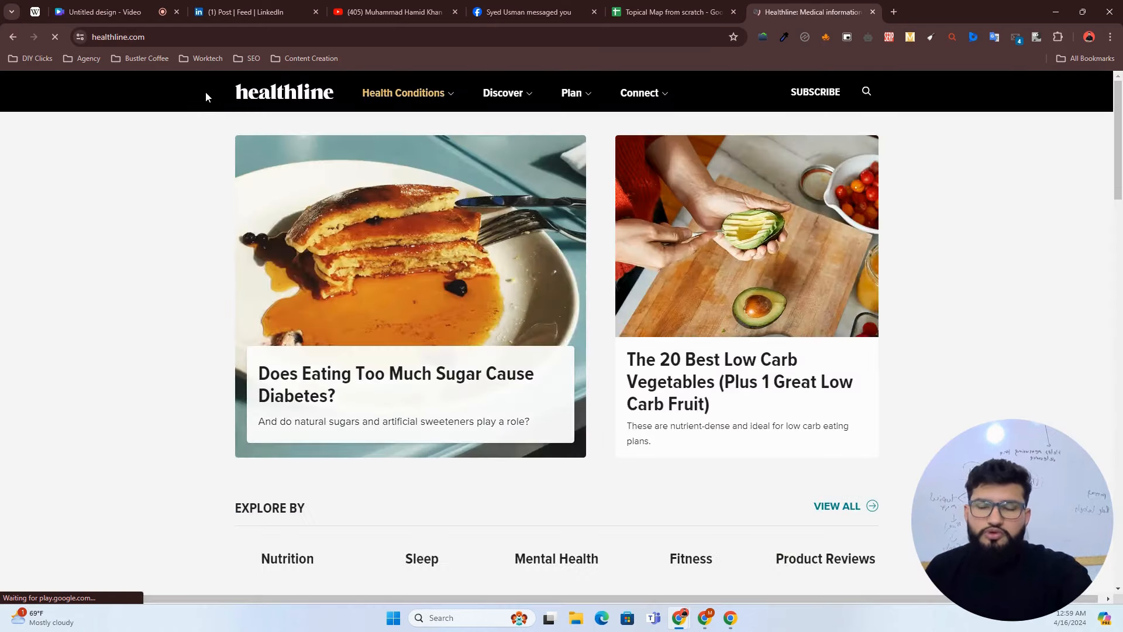
pyautogui.moveTo(206, 92); pyautogui.dragTo(893, 111)
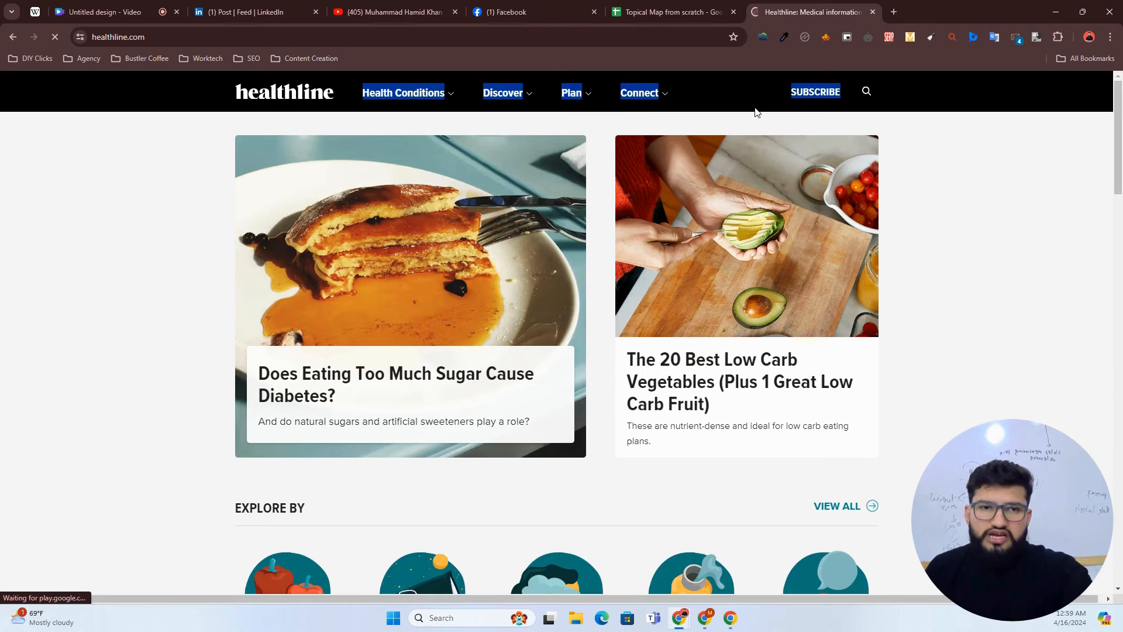
# Step: Return to the Topical Map spreadsheet and review the "Source context" entry in A2 and "Central search intent" in A4
pyautogui.click(657, 11)
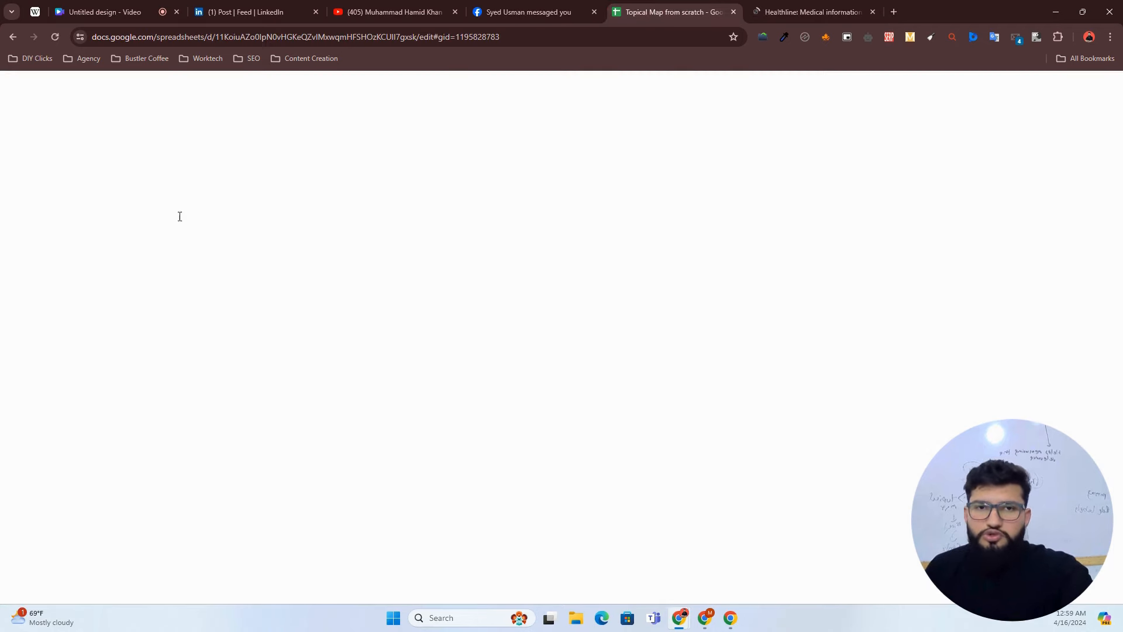
pyautogui.moveTo(83, 186); pyautogui.dragTo(2, 190)
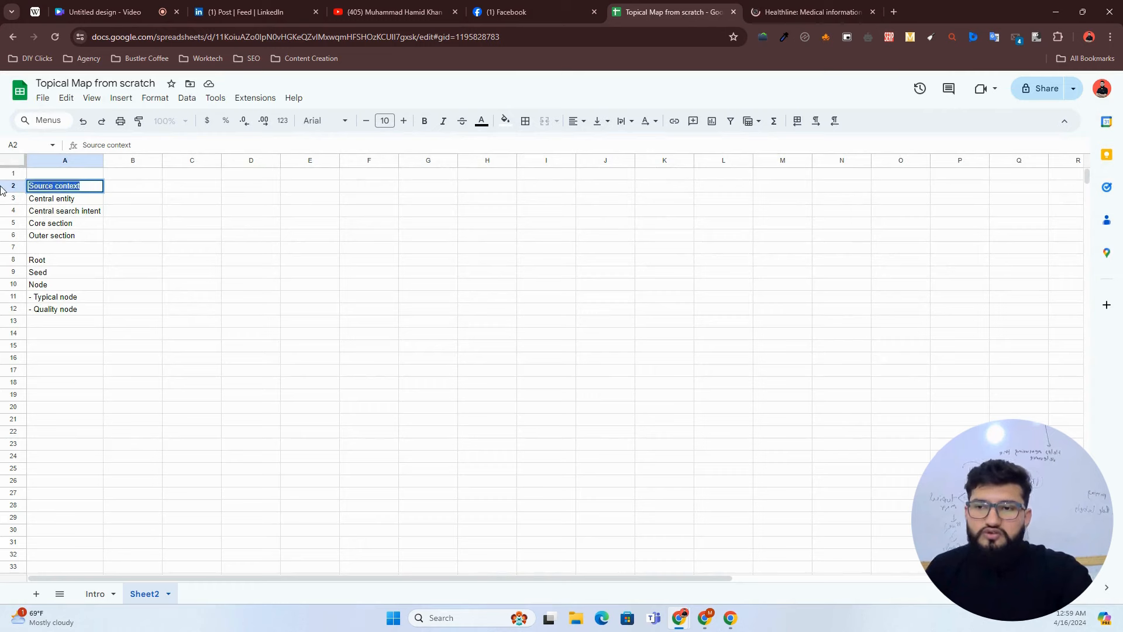
pyautogui.moveTo(82, 186); pyautogui.dragTo(22, 194)
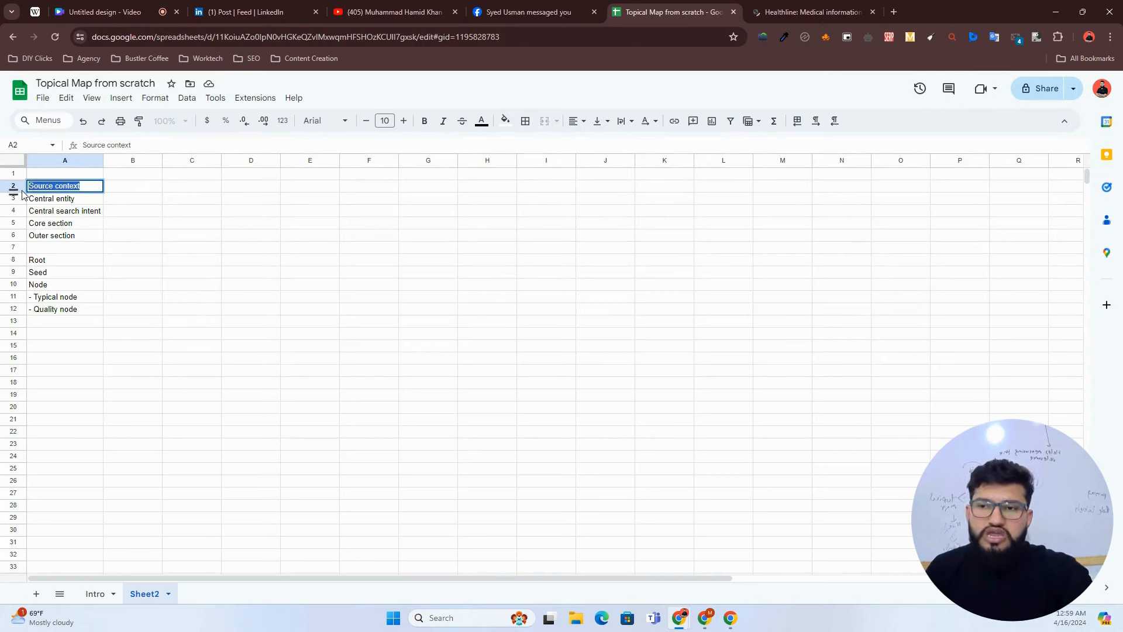
pyautogui.click(82, 185)
pyautogui.click(84, 212)
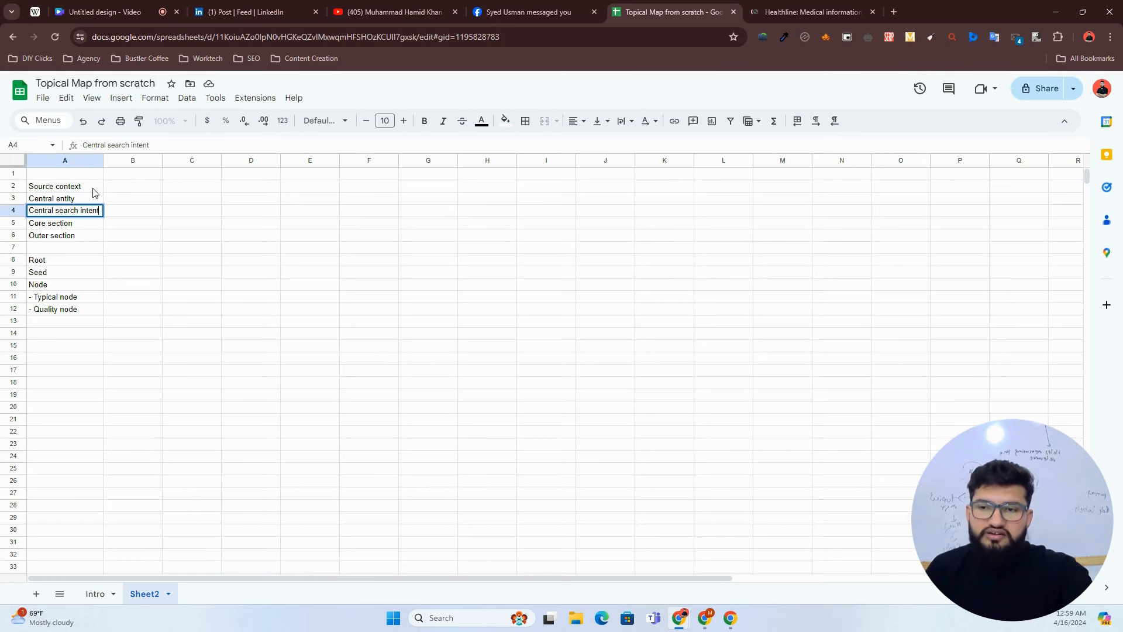
# Step: Switch back to the Healthline homepage and clear the highlighting on its navigation
pyautogui.click(777, 13)
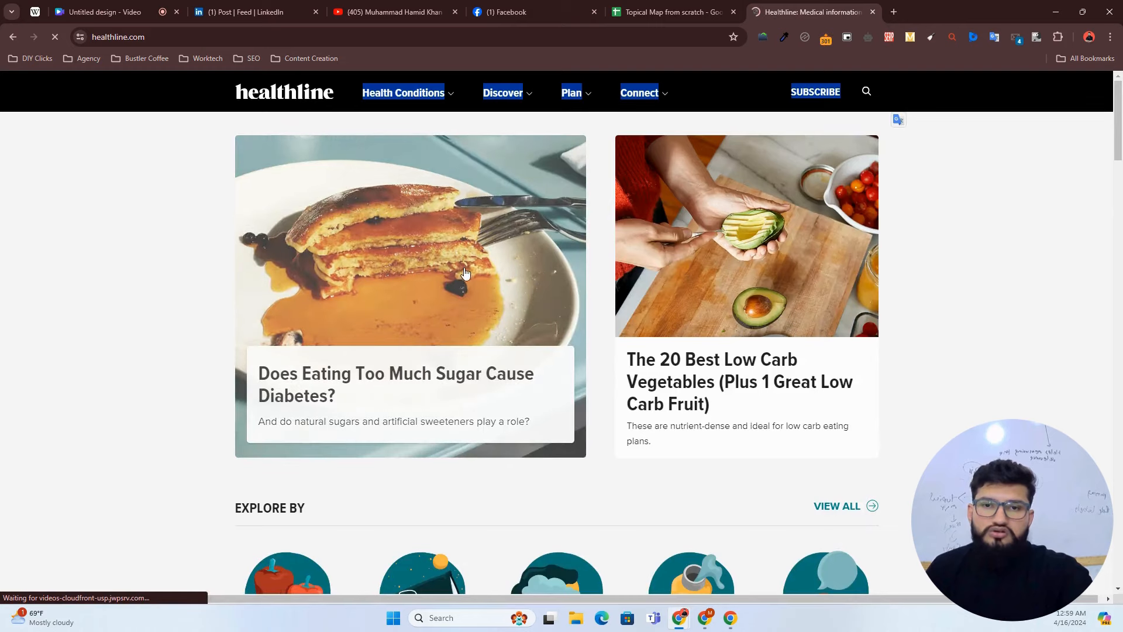
pyautogui.click(182, 197)
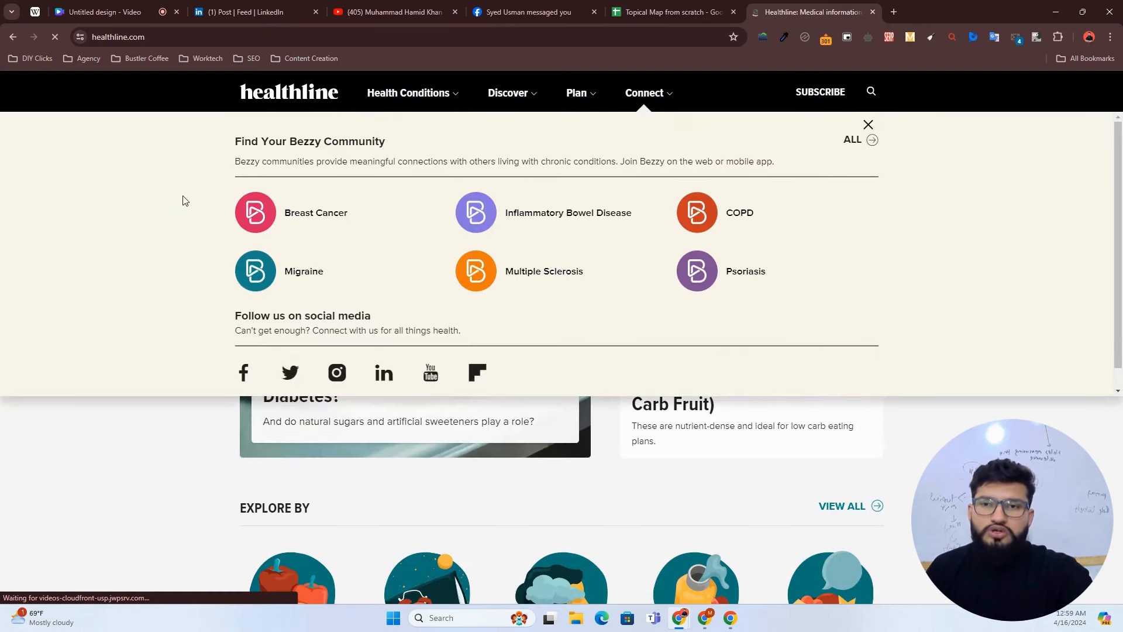
# Step: Review the Central search intent and Source context labels in the topical map spreadsheet against the Healthline homepage
pyautogui.click(617, 13)
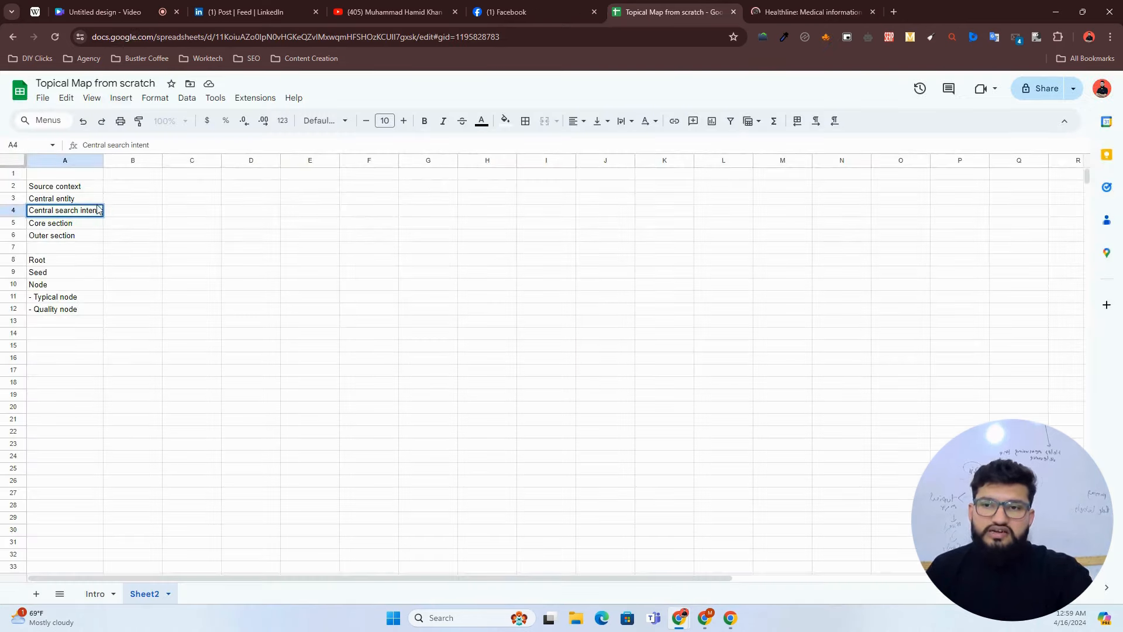
pyautogui.moveTo(100, 211); pyautogui.dragTo(28, 211)
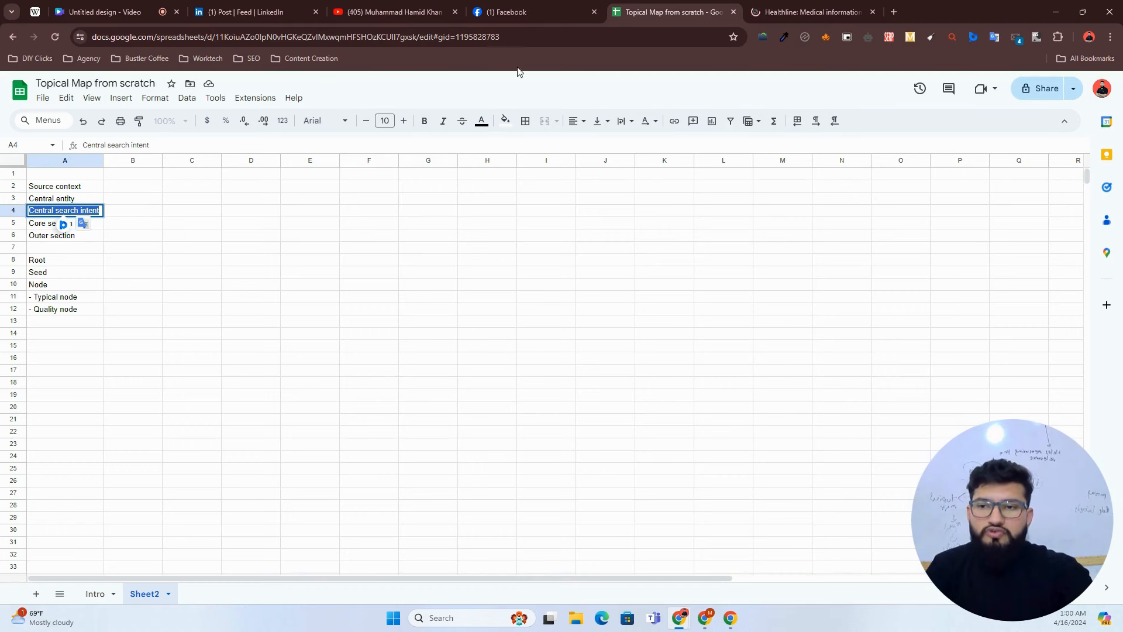
pyautogui.click(807, 11)
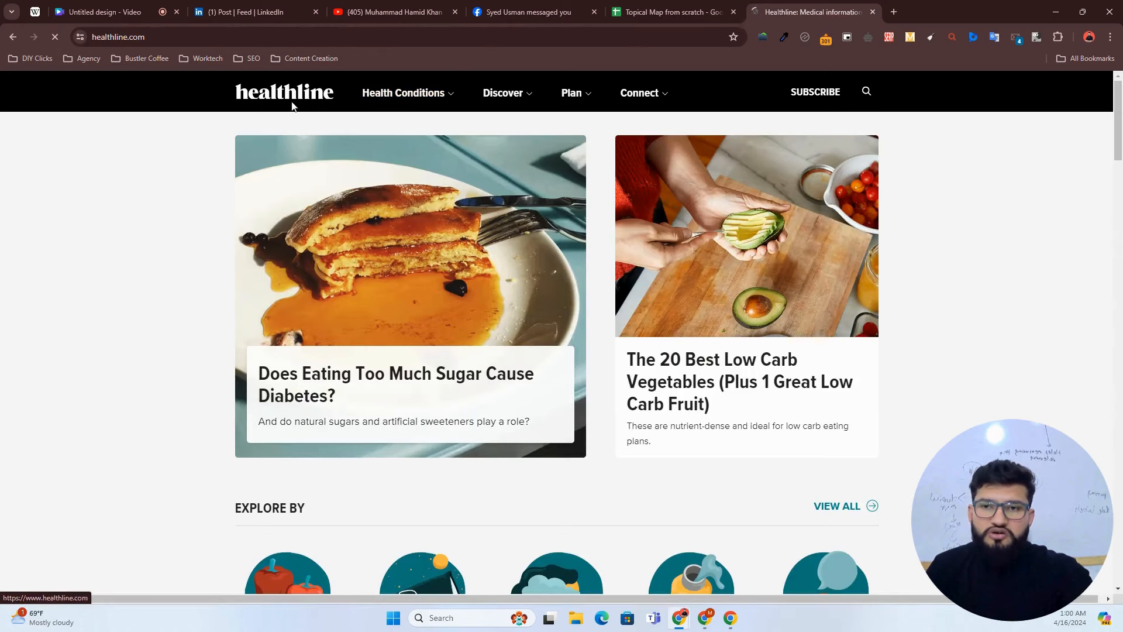
pyautogui.click(634, 8)
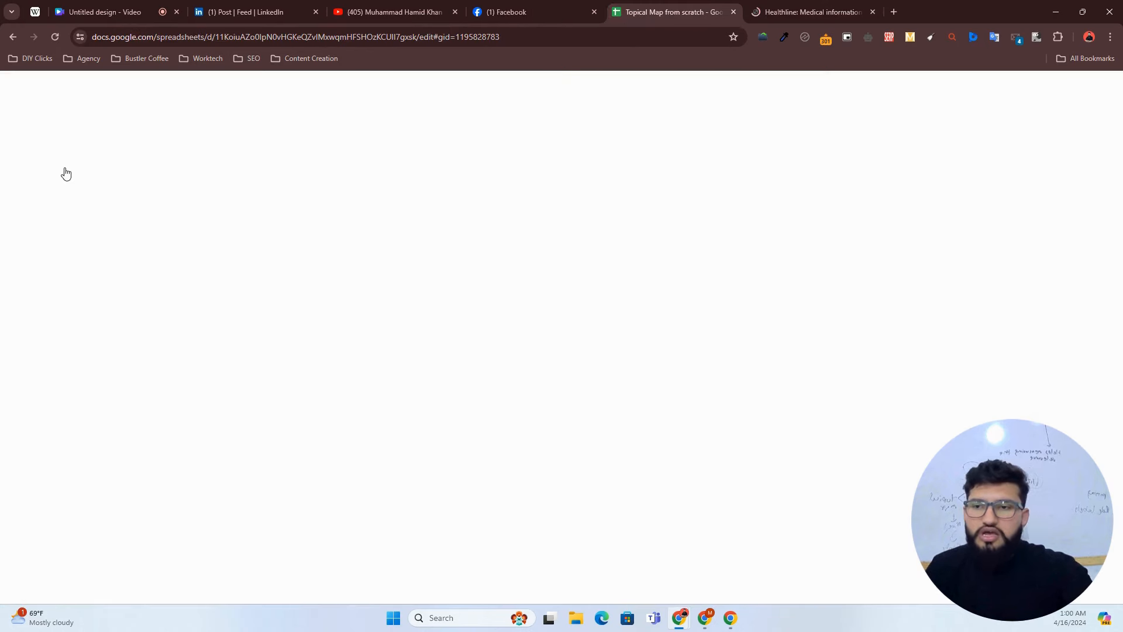
pyautogui.doubleClick(66, 186)
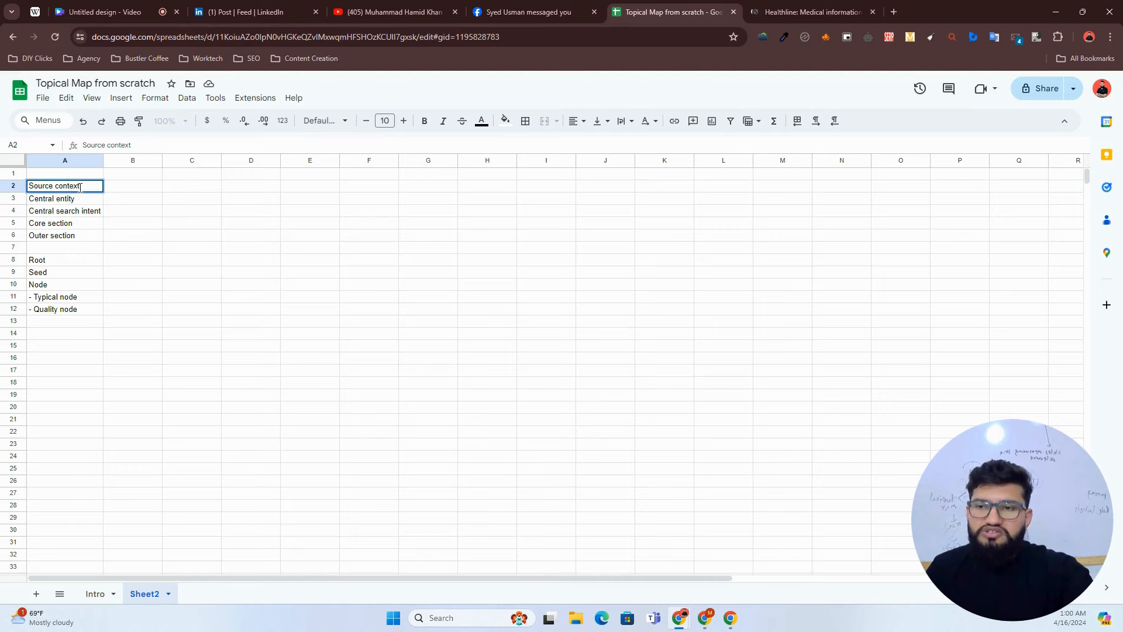
pyautogui.moveTo(80, 186); pyautogui.dragTo(28, 187)
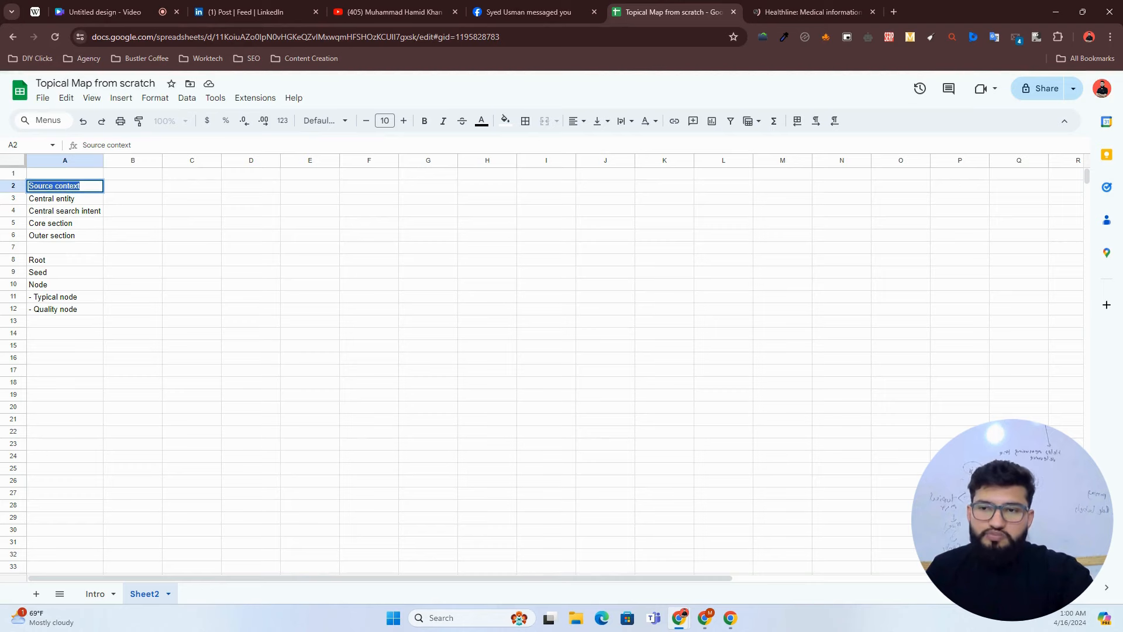
# Step: Examine the topics Healthline lists under Health Conditions, Discover, Plan and Connect
pyautogui.click(749, 10)
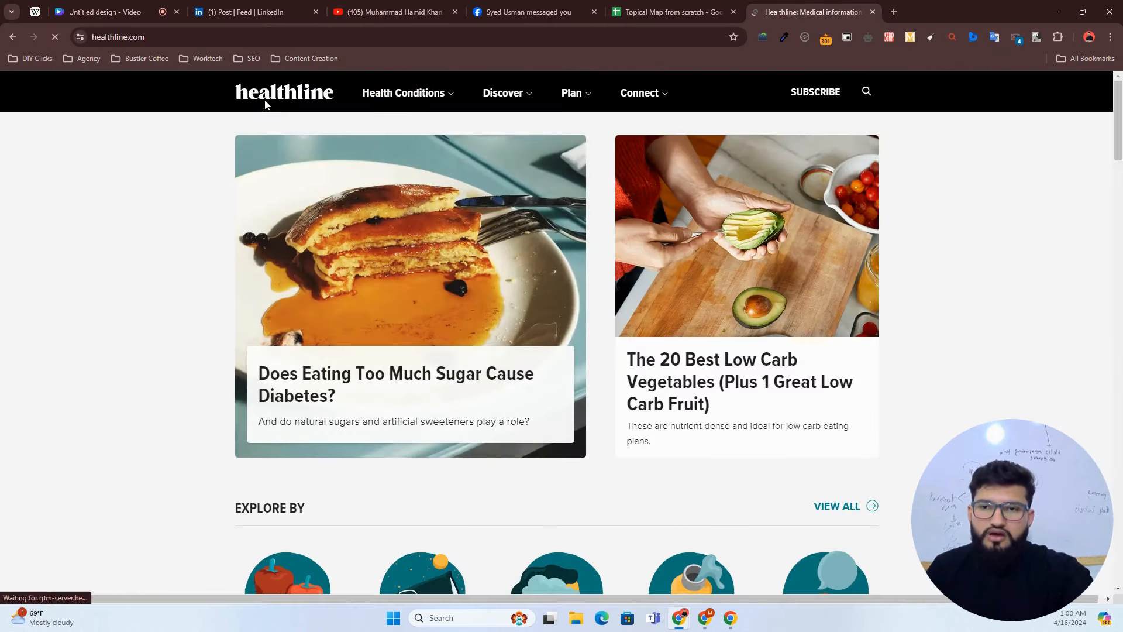
pyautogui.click(450, 93)
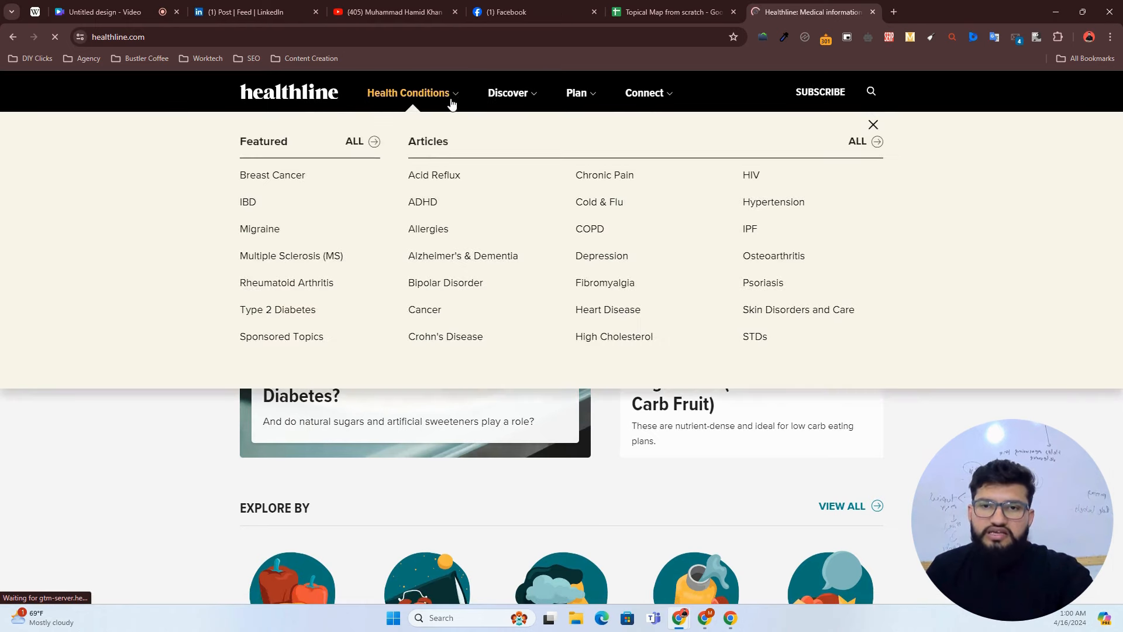
pyautogui.click(508, 93)
pyautogui.click(576, 93)
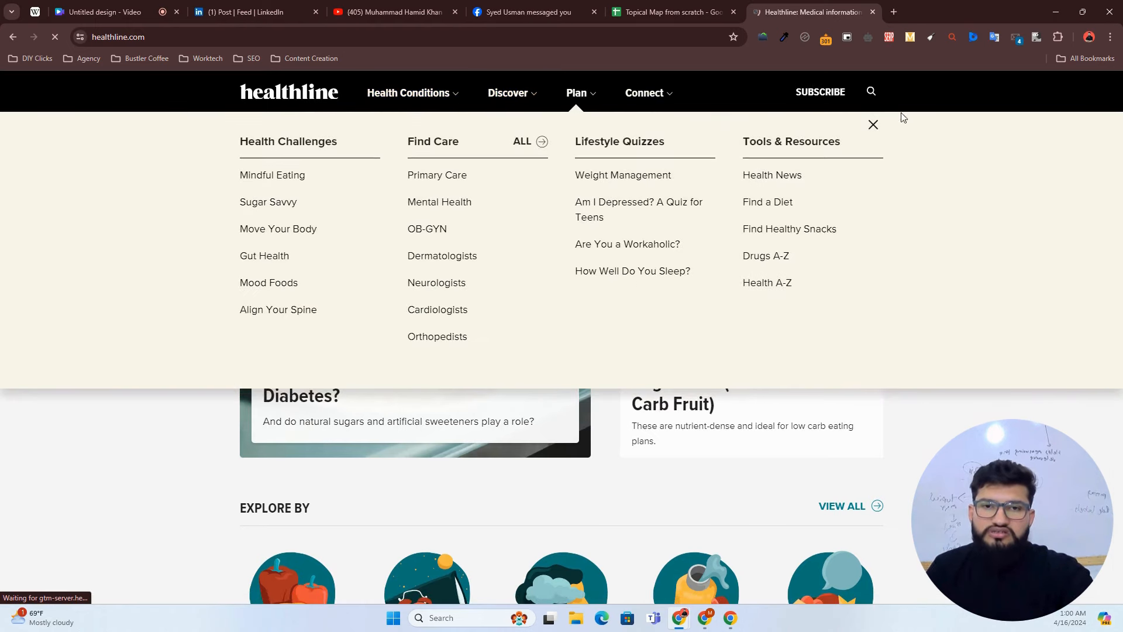
pyautogui.click(647, 96)
pyautogui.click(597, 99)
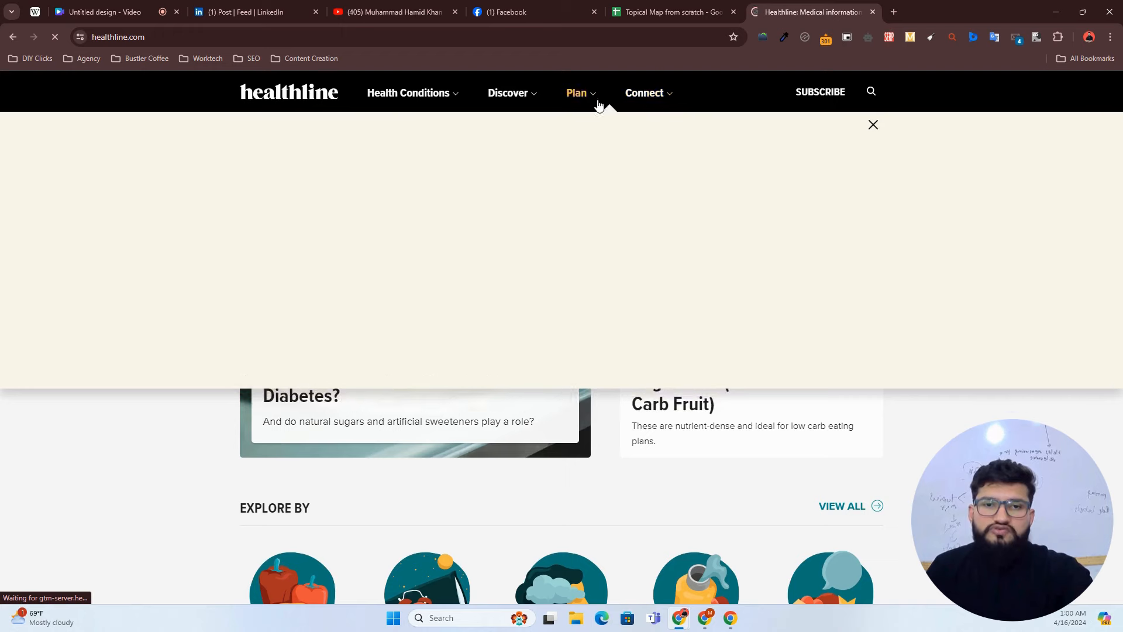
# Step: Review the topical map terms in column A of Sheet2, from Source context down to the node types
pyautogui.click(667, 13)
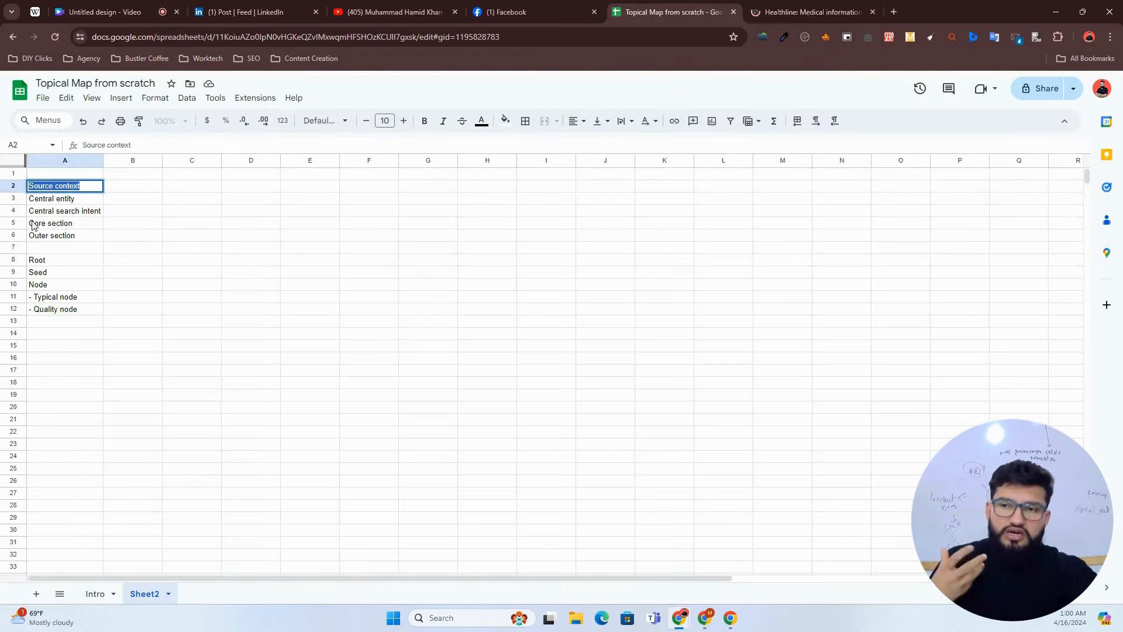
pyautogui.click(130, 188)
pyautogui.click(94, 200)
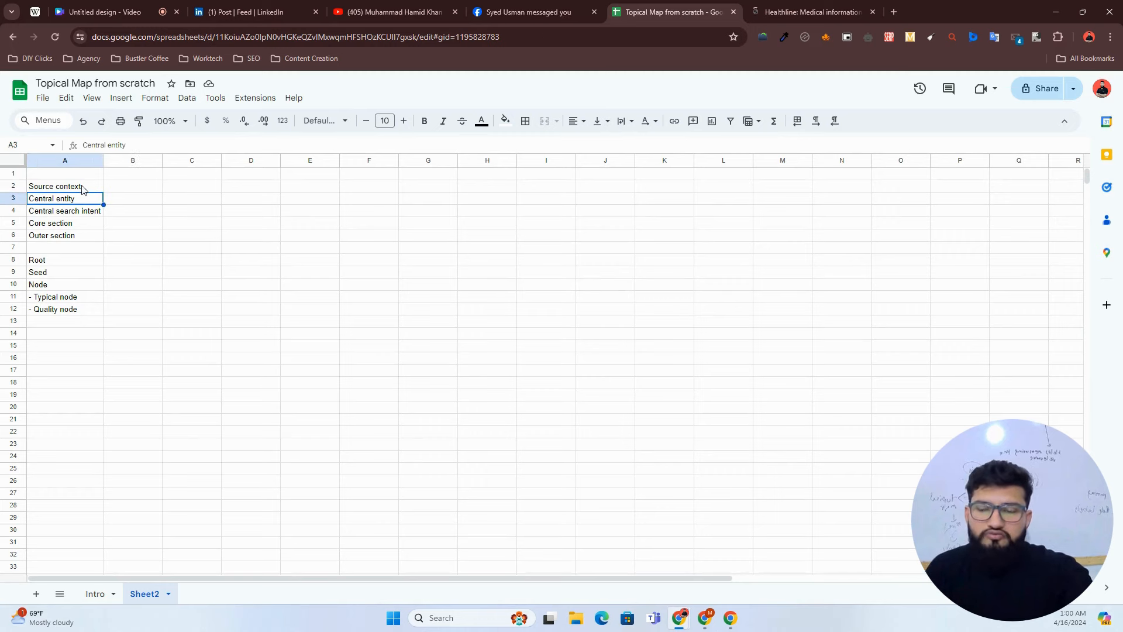
pyautogui.click(82, 186)
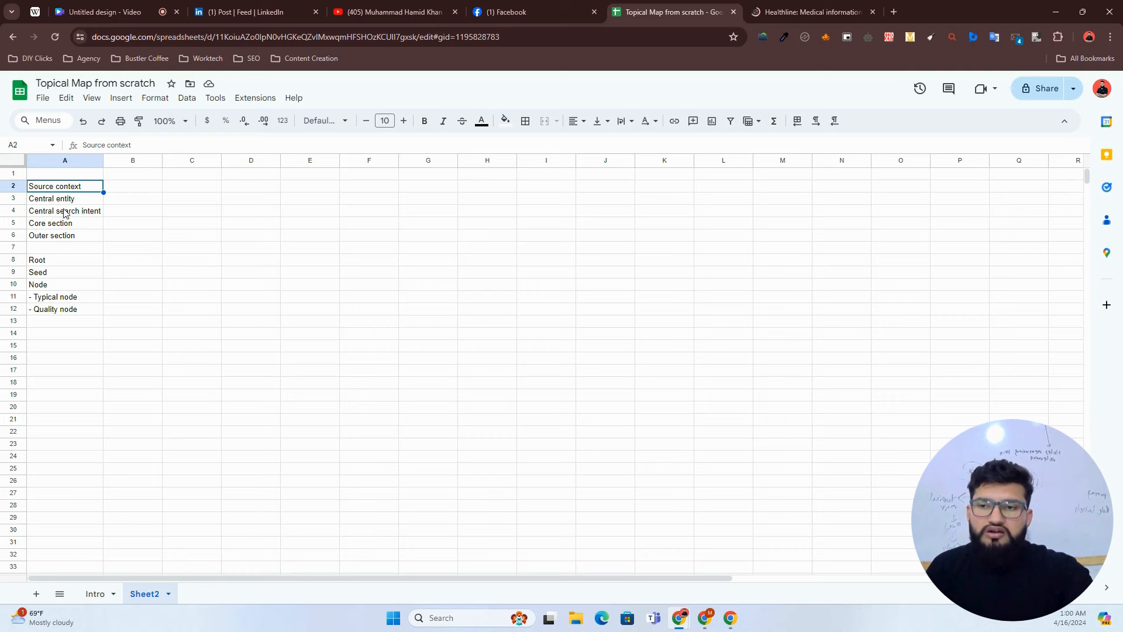
pyautogui.moveTo(64, 200); pyautogui.dragTo(64, 309)
pyautogui.click(52, 261)
pyautogui.click(48, 272)
pyautogui.click(45, 291)
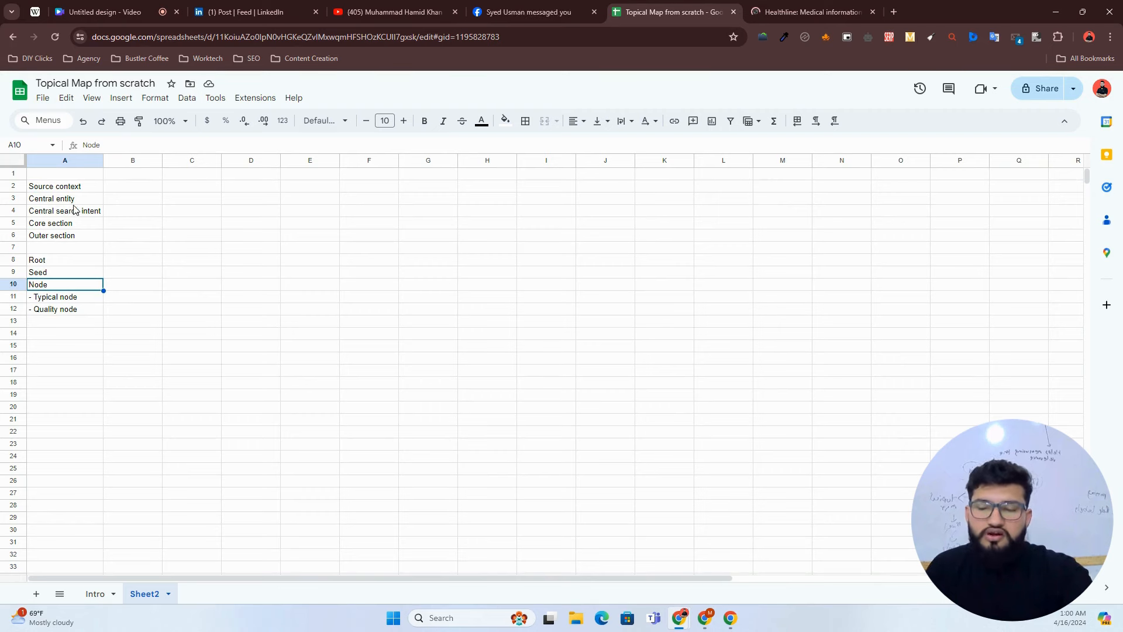
pyautogui.click(65, 209)
pyautogui.tripleClick(66, 210)
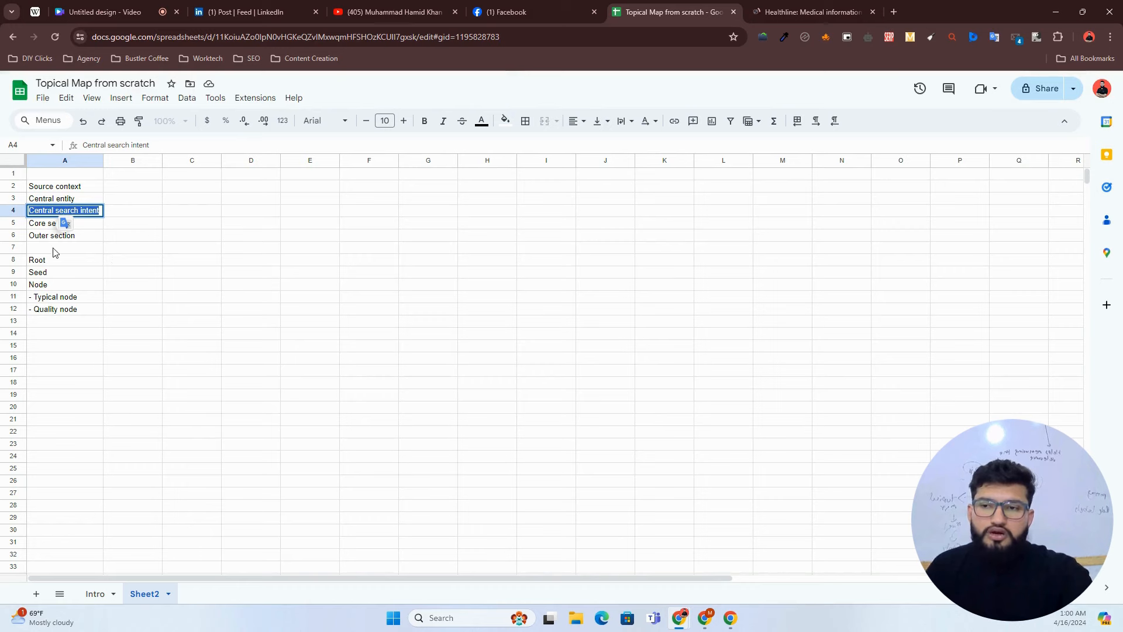
pyautogui.click(119, 212)
pyautogui.click(79, 186)
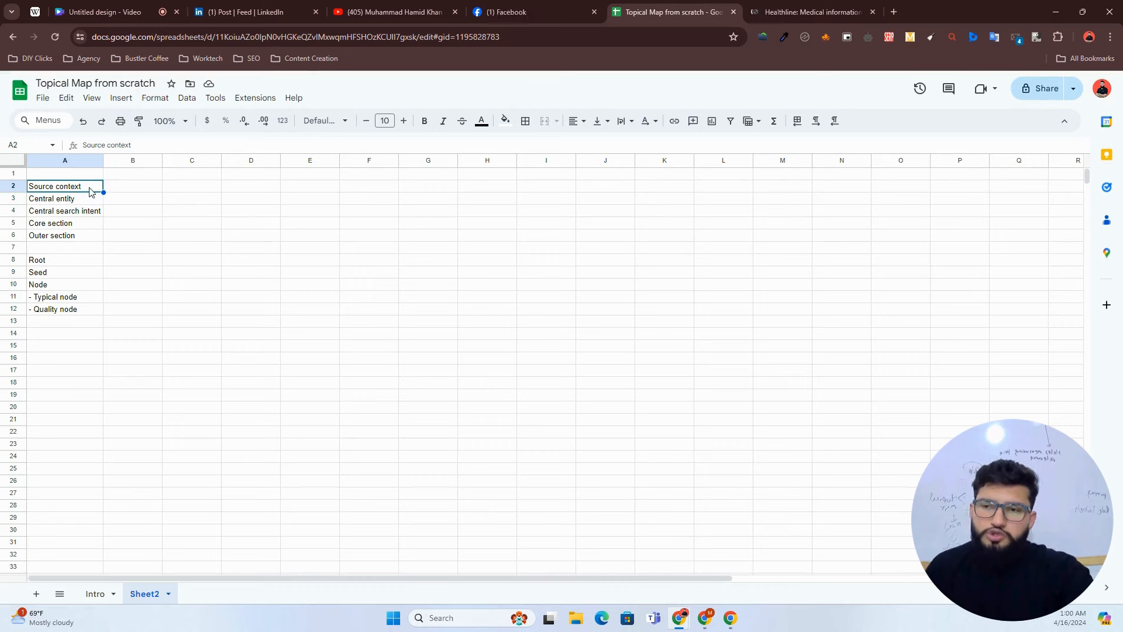
pyautogui.click(125, 190)
pyautogui.click(83, 188)
pyautogui.click(129, 191)
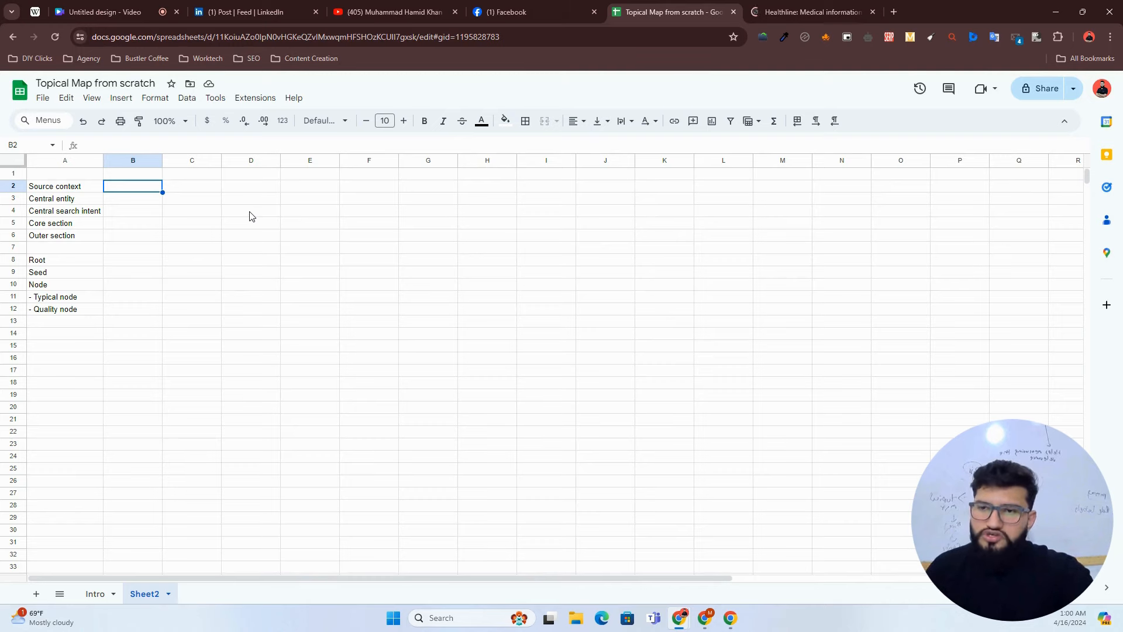
pyautogui.click(99, 12)
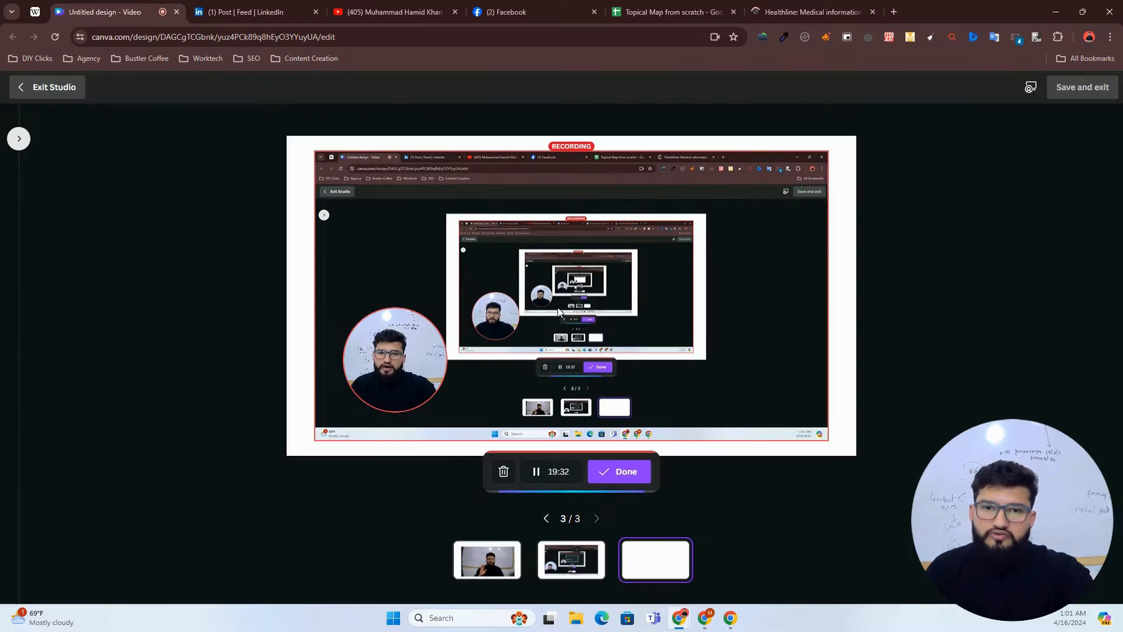
pyautogui.click(810, 12)
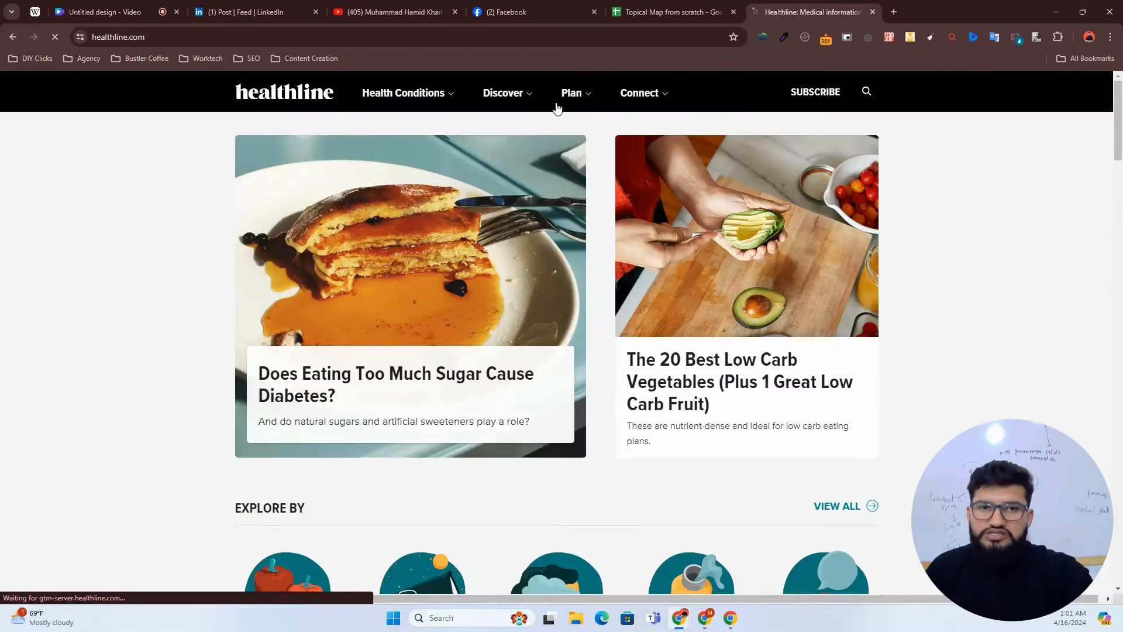
pyautogui.click(629, 4)
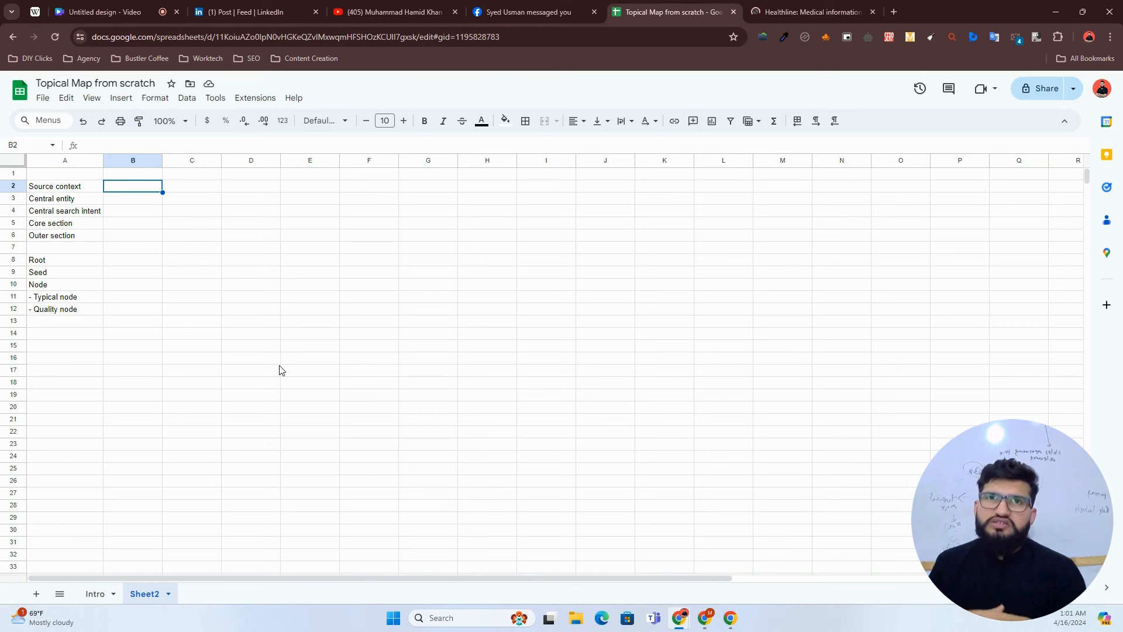
# Step: Enter "renting/leasing apartments" in cell B2 as the Source context
pyautogui.doubleClick(150, 187)
pyautogui.write('a')
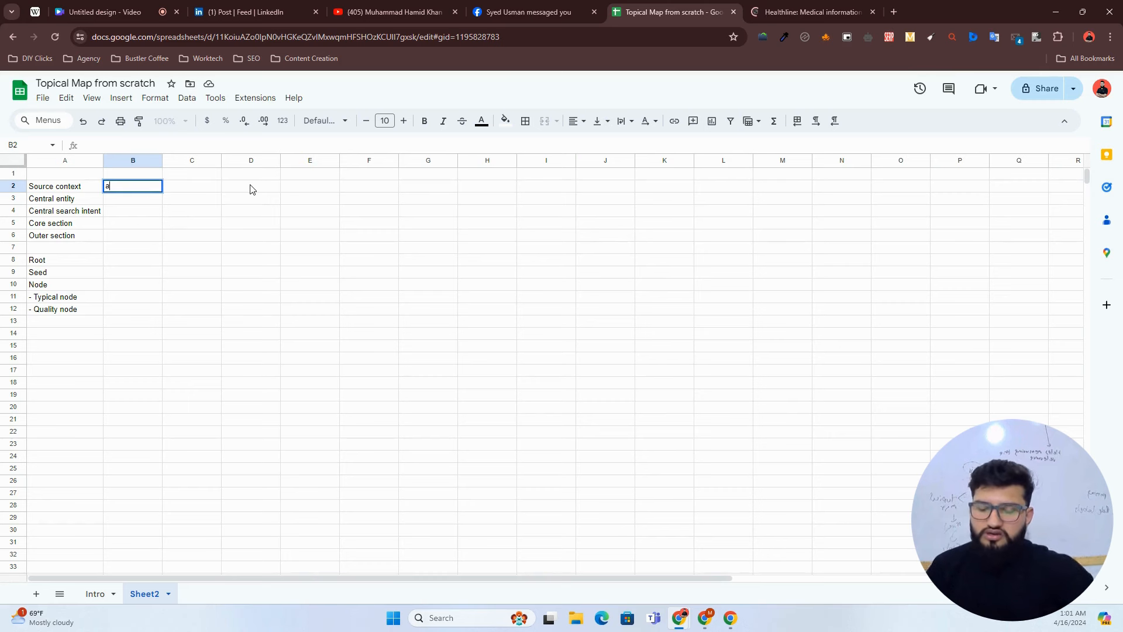
pyautogui.write('partments')
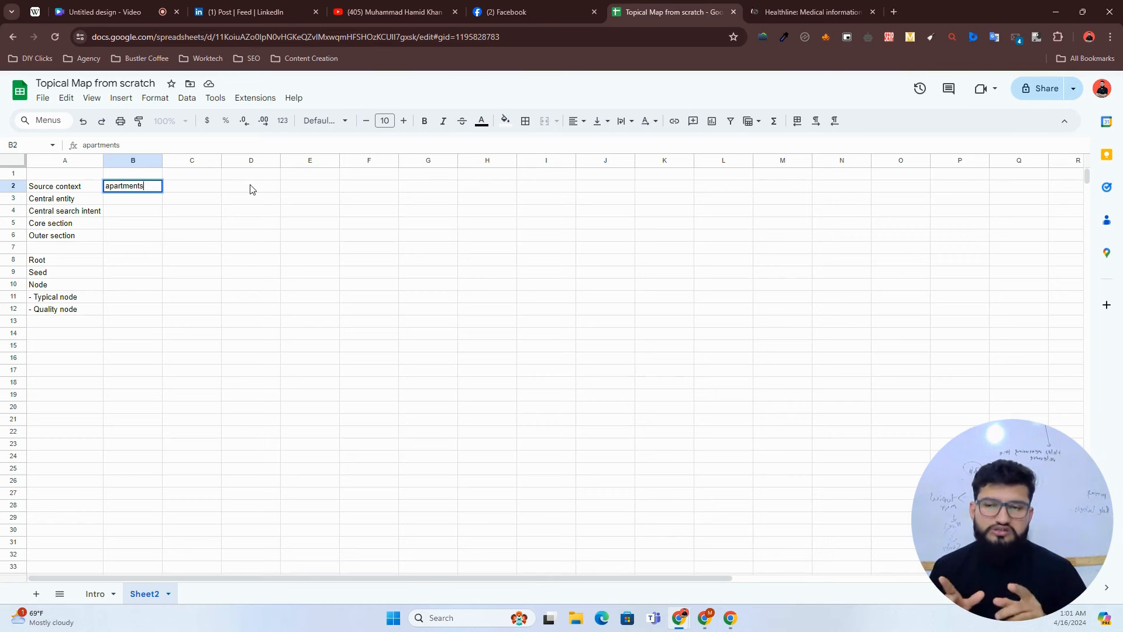
pyautogui.press('Home')
pyautogui.write('renting')
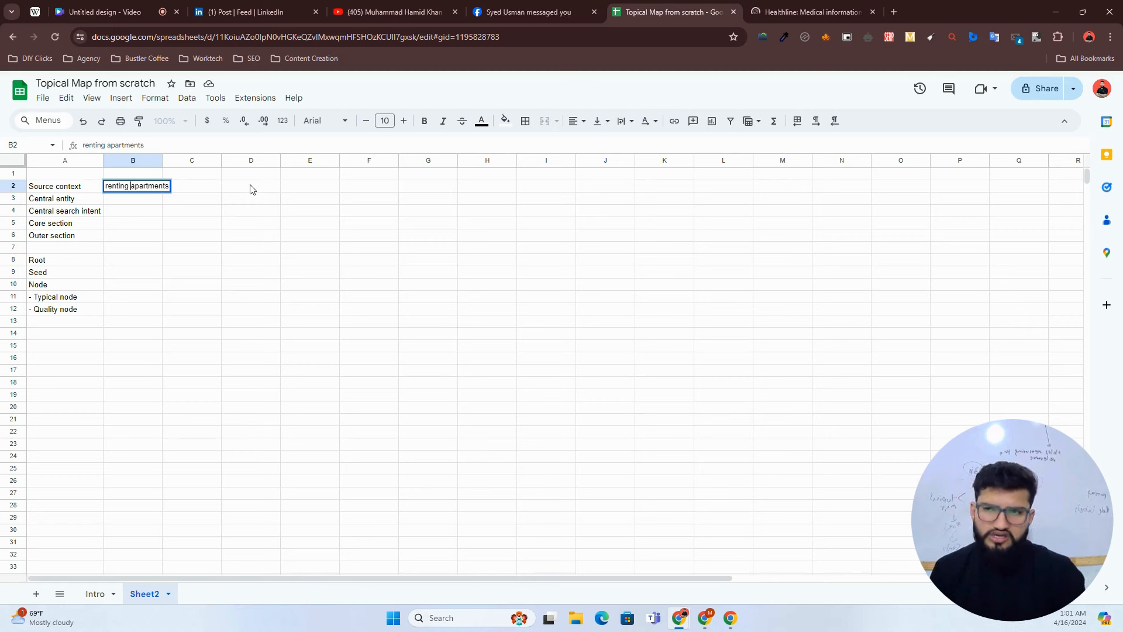
pyautogui.press('BackSpace')
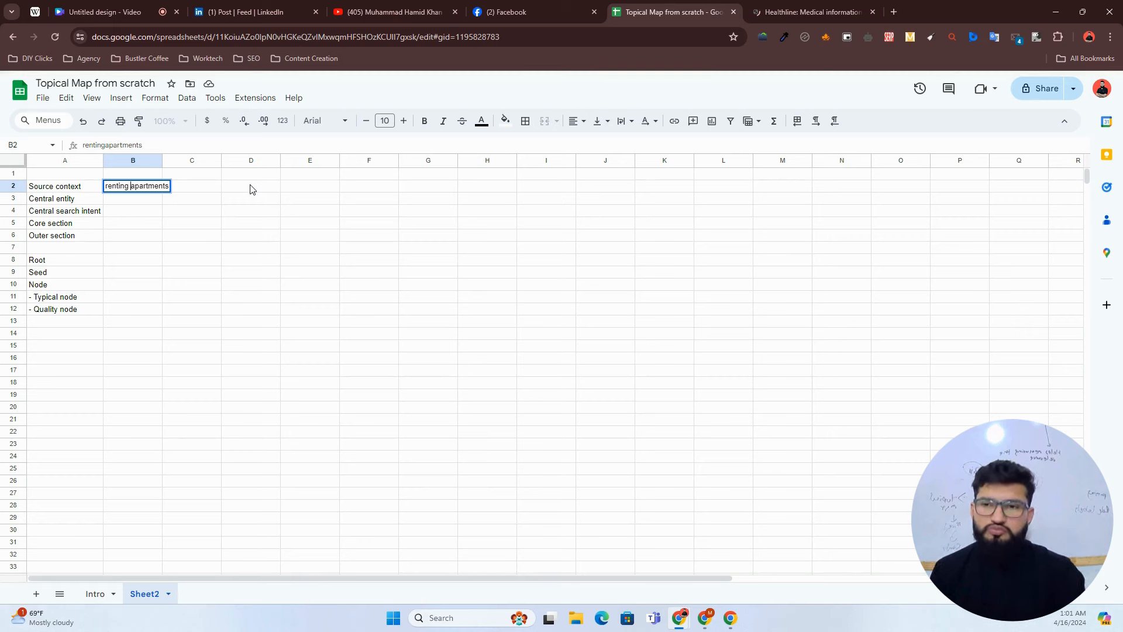
pyautogui.write('/')
pyautogui.write('leas')
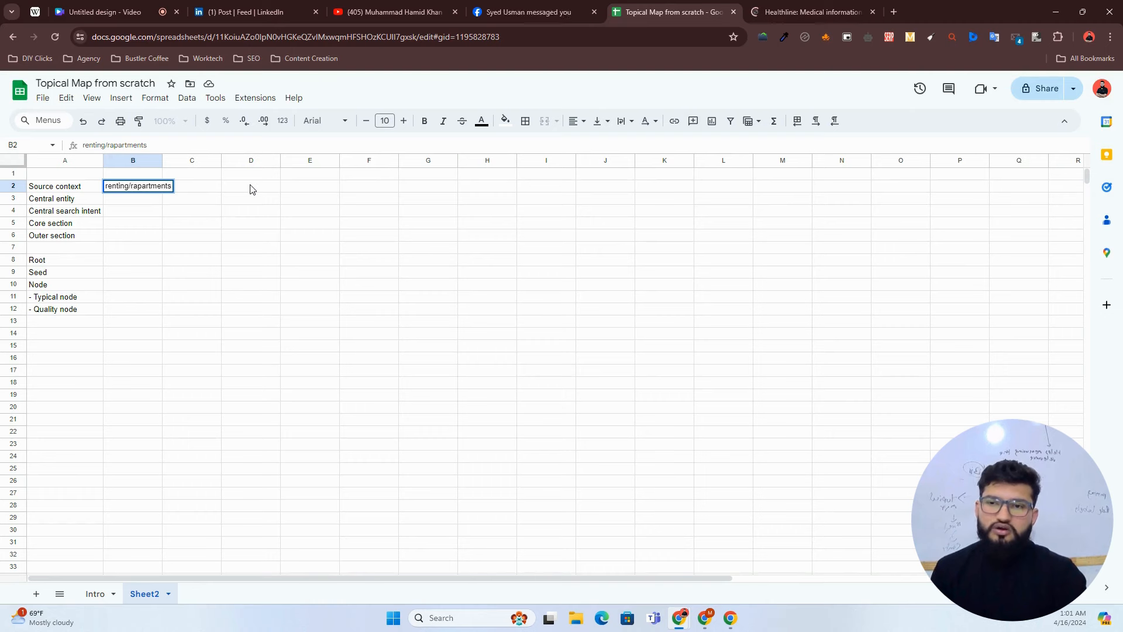
pyautogui.write('ing')
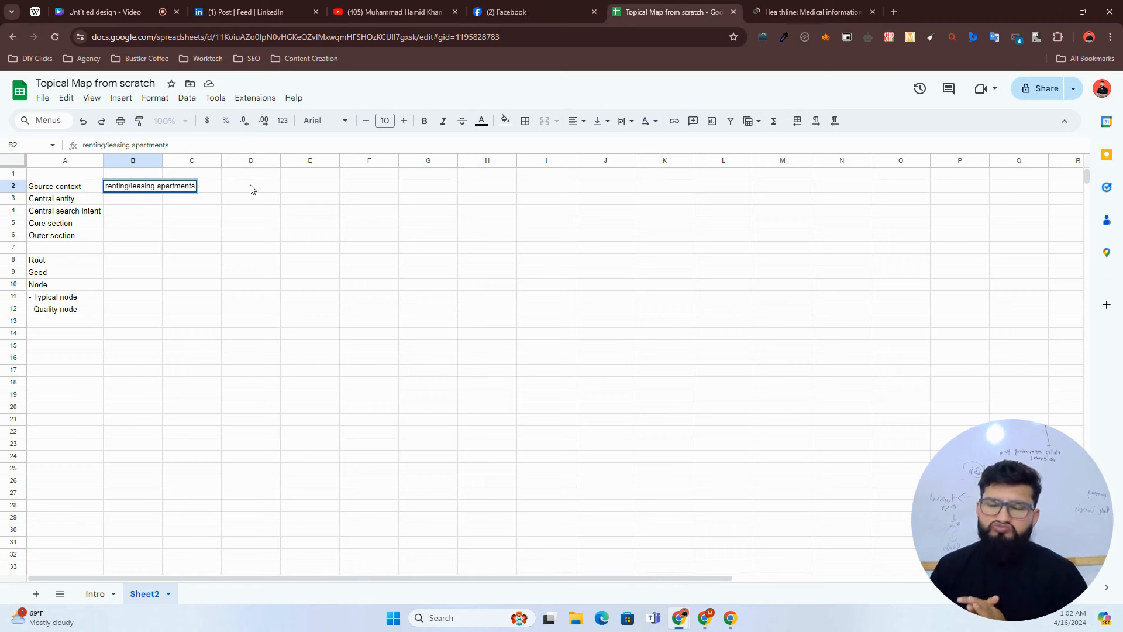
# Step: Extend the Source context text in B2 with "by earning commissions through landlords and tenants"
pyautogui.write('for')
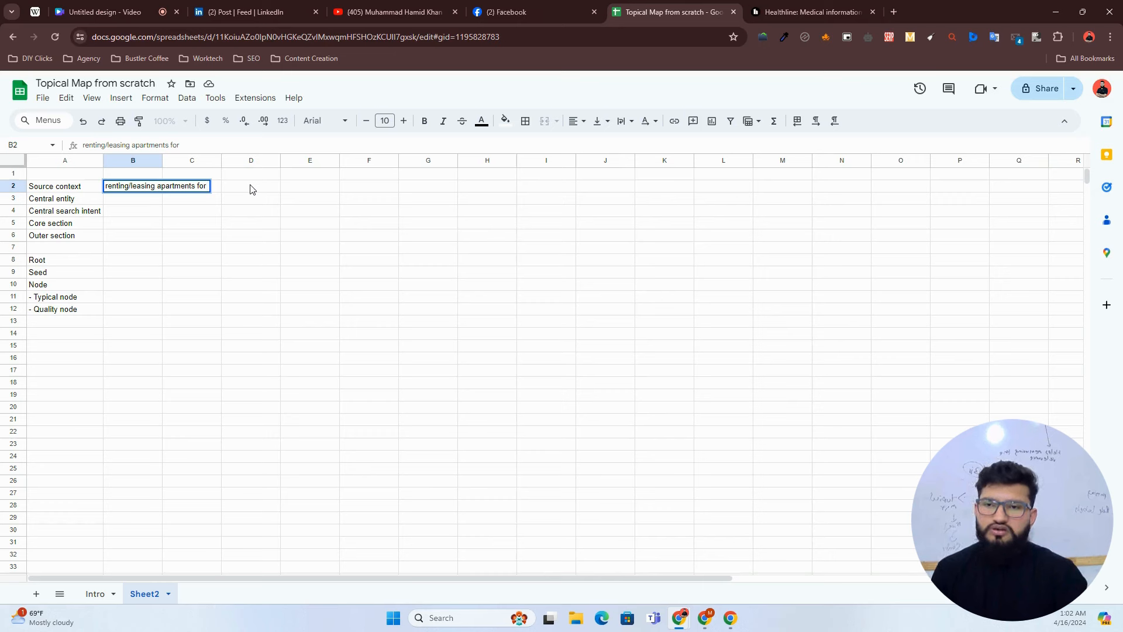
pyautogui.press('BackSpace')
pyautogui.press('BackSpace')
pyautogui.press('BackSpace')
pyautogui.write('by')
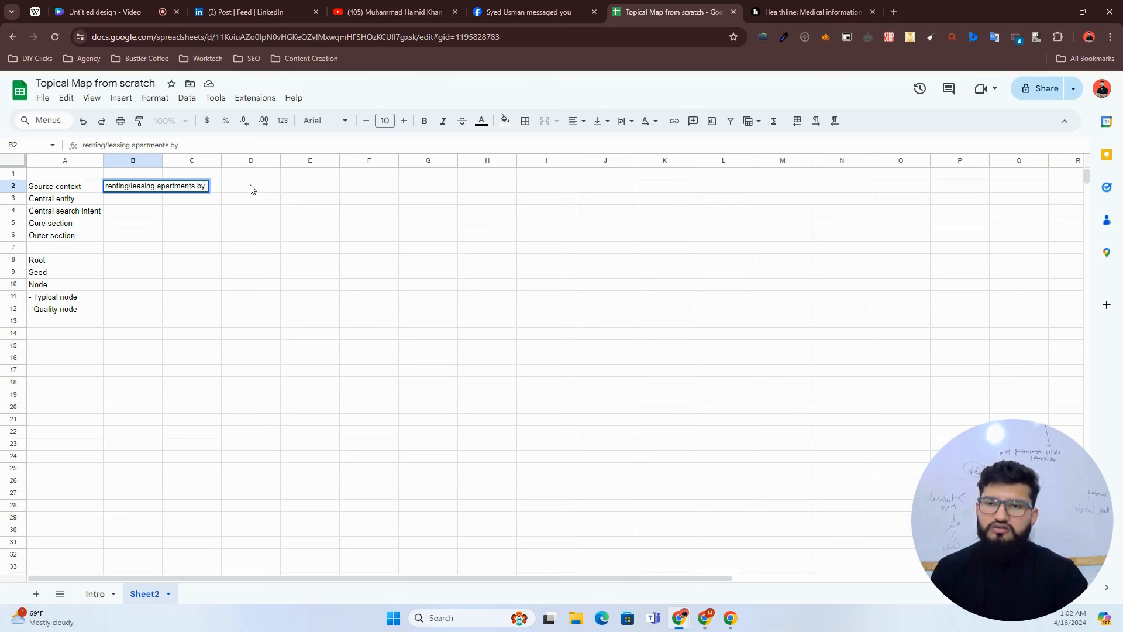
pyautogui.write(' earning comm')
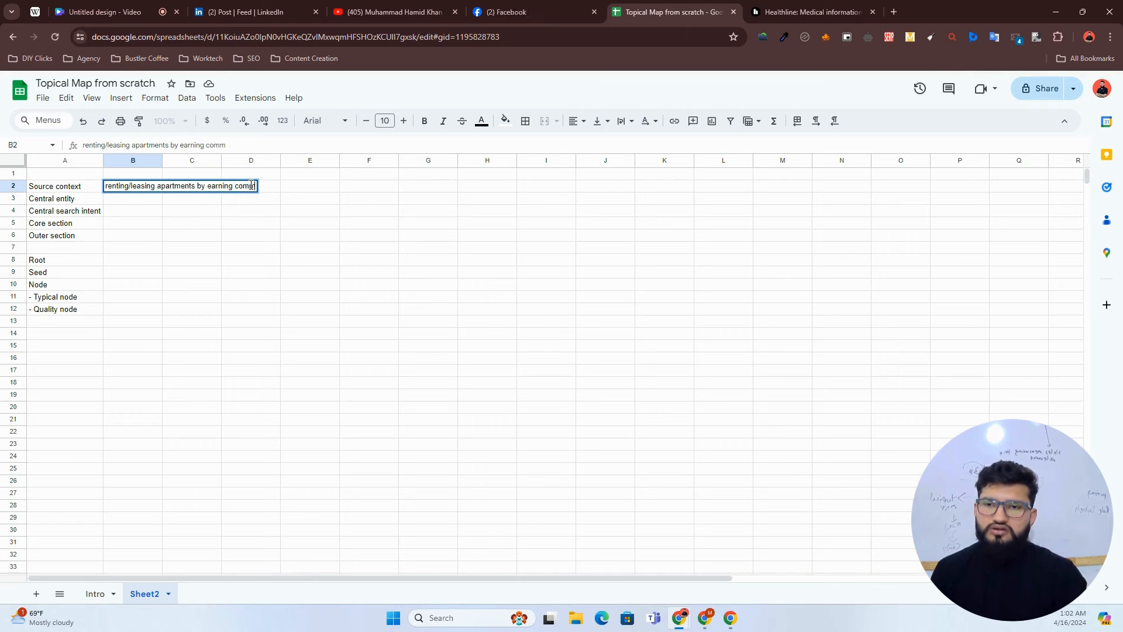
pyautogui.write('issio')
pyautogui.press('BackSpace')
pyautogui.press('BackSpace')
pyautogui.write('sions')
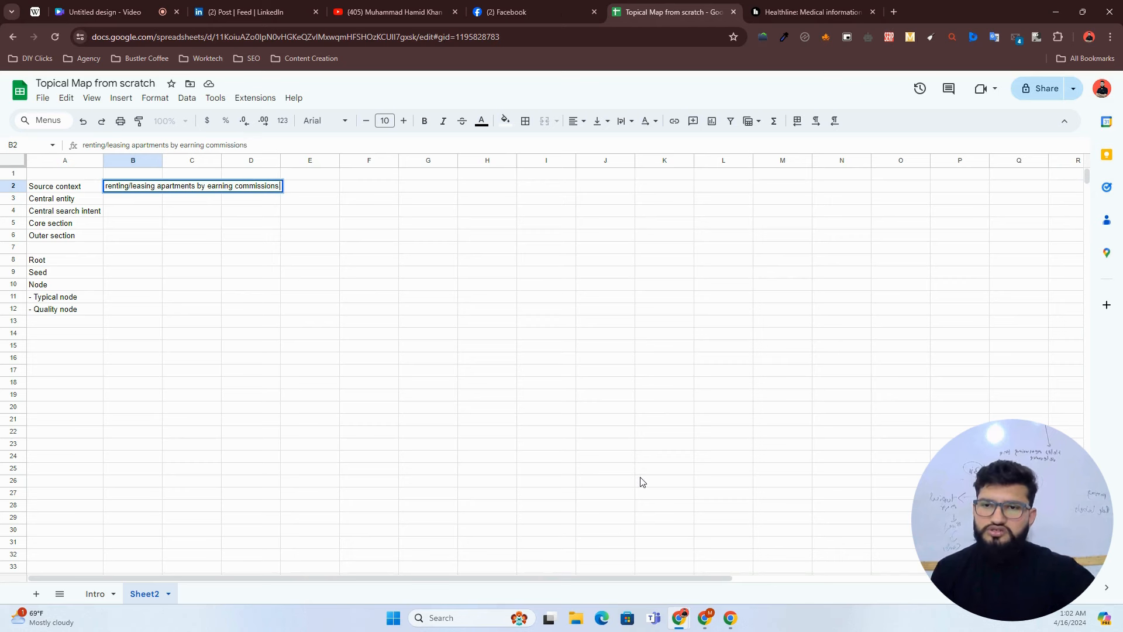
pyautogui.write(' through ')
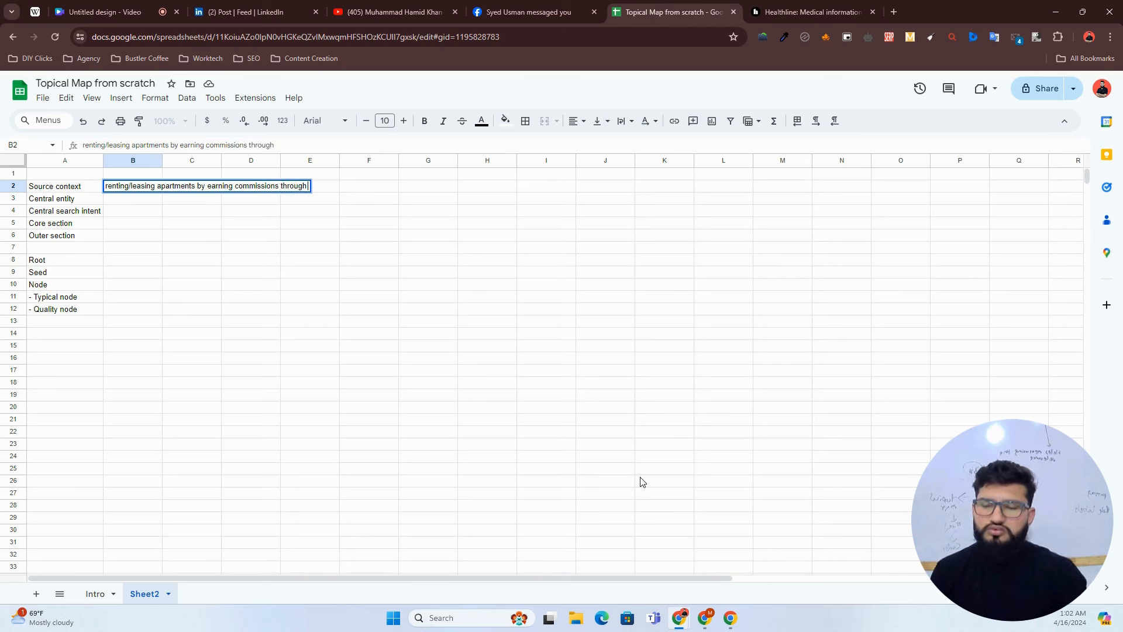
pyautogui.write('landlords and te')
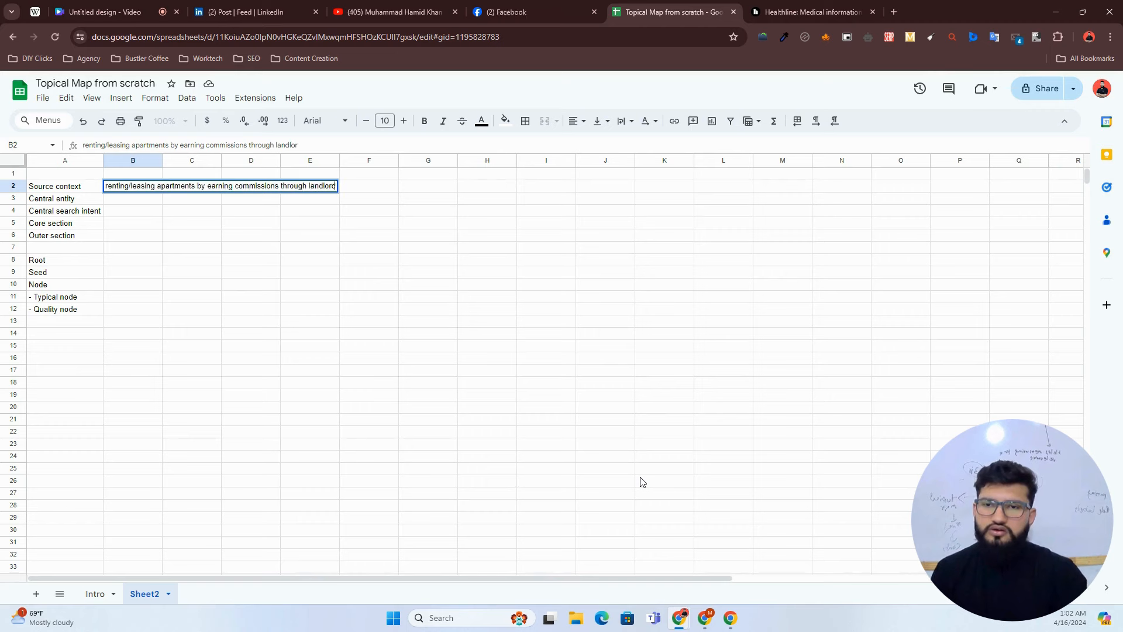
pyautogui.write('n')
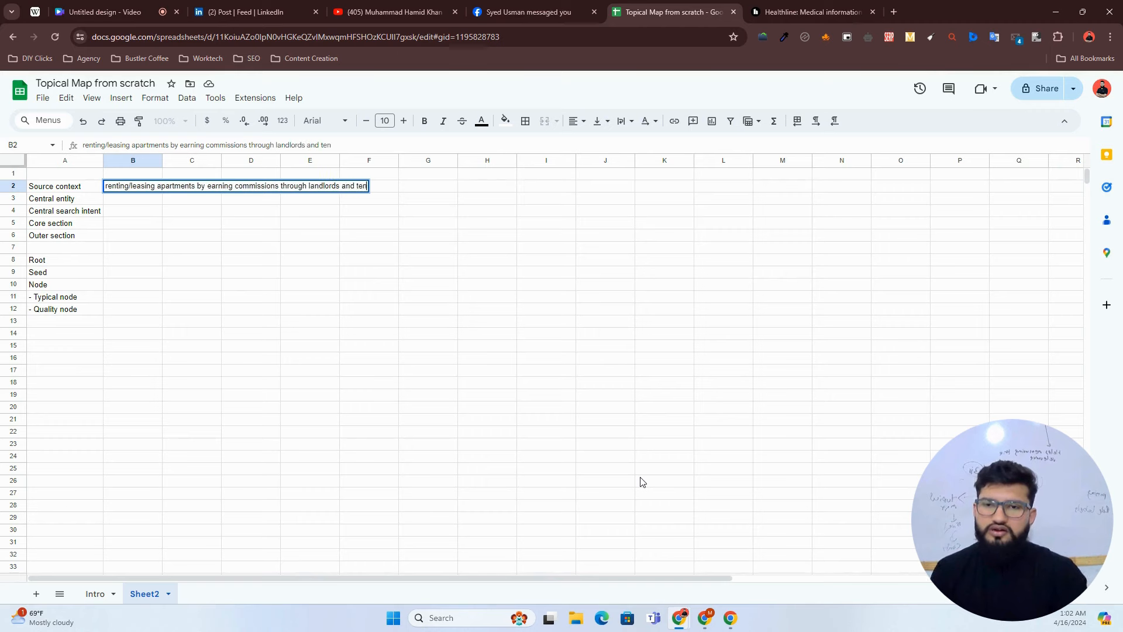
pyautogui.write('antts')
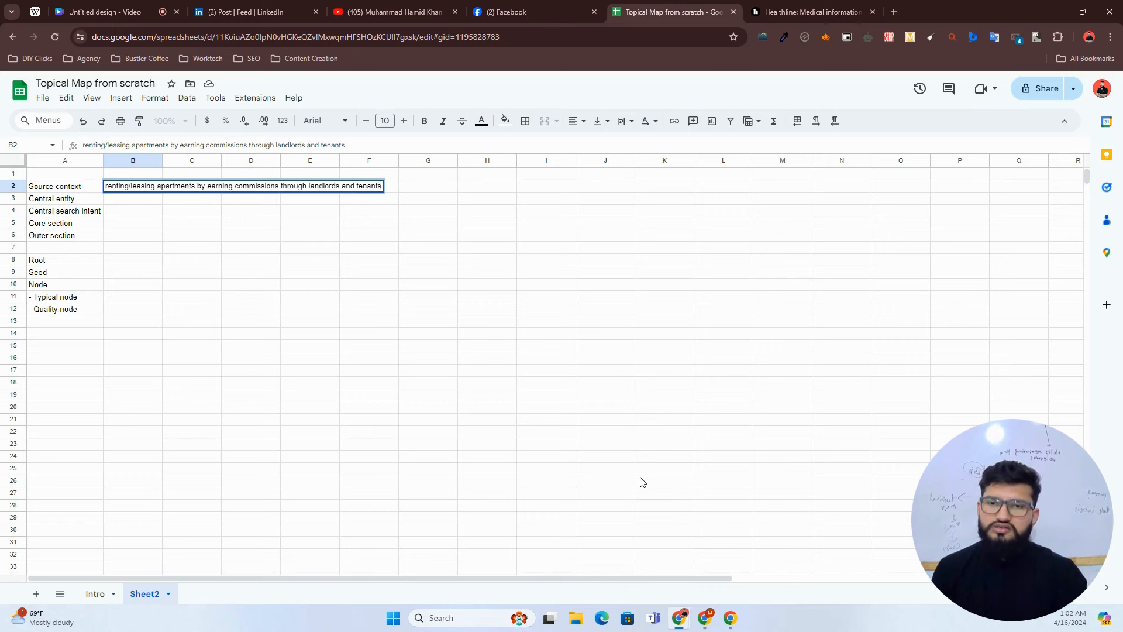
# Step: Copy the word "tenants" from the B2 text and search Google for it in a new browser tab
pyautogui.hotkey('ctrl', 'shift', 'Left')
pyautogui.hotkey('ctrl', 'c')
pyautogui.hotkey('ctrl', 't')
pyautogui.hotkey('ctrl', 'v')
pyautogui.press('Return')
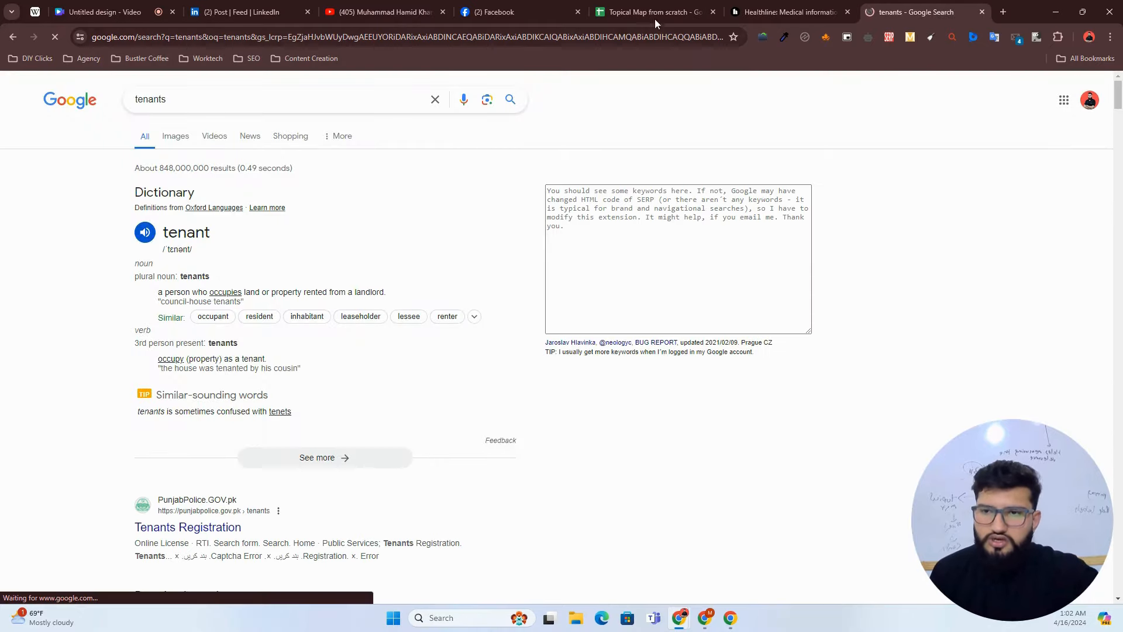
# Step: Return to the Topical Map from scratch spreadsheet and move "earning" to the start of the B2 text, followed by "by"
pyautogui.click(655, 17)
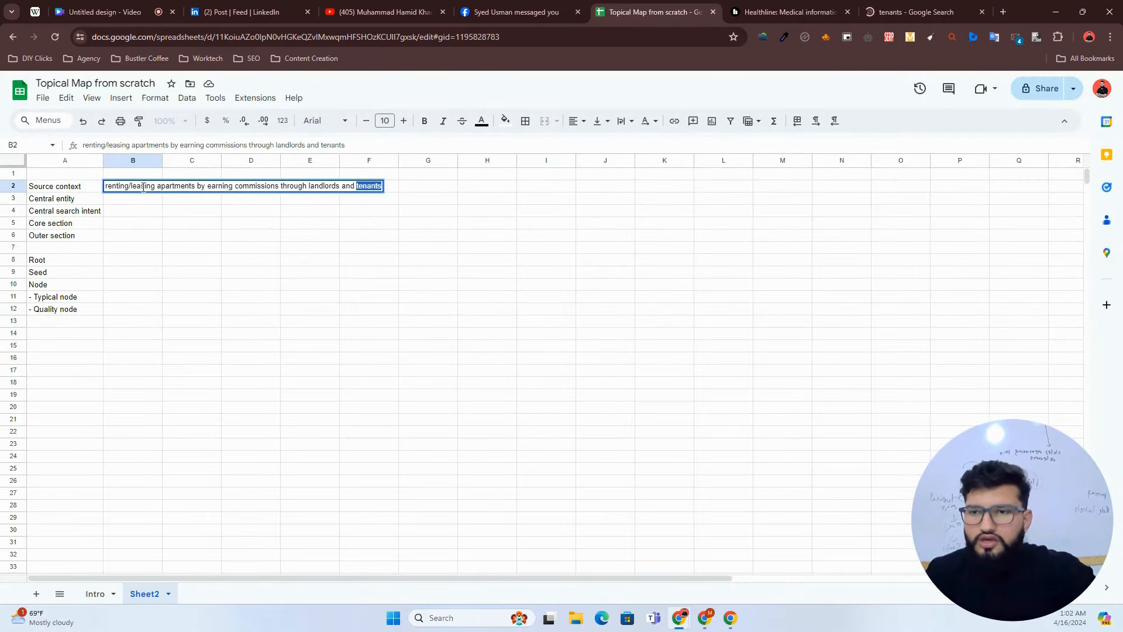
pyautogui.click(195, 187)
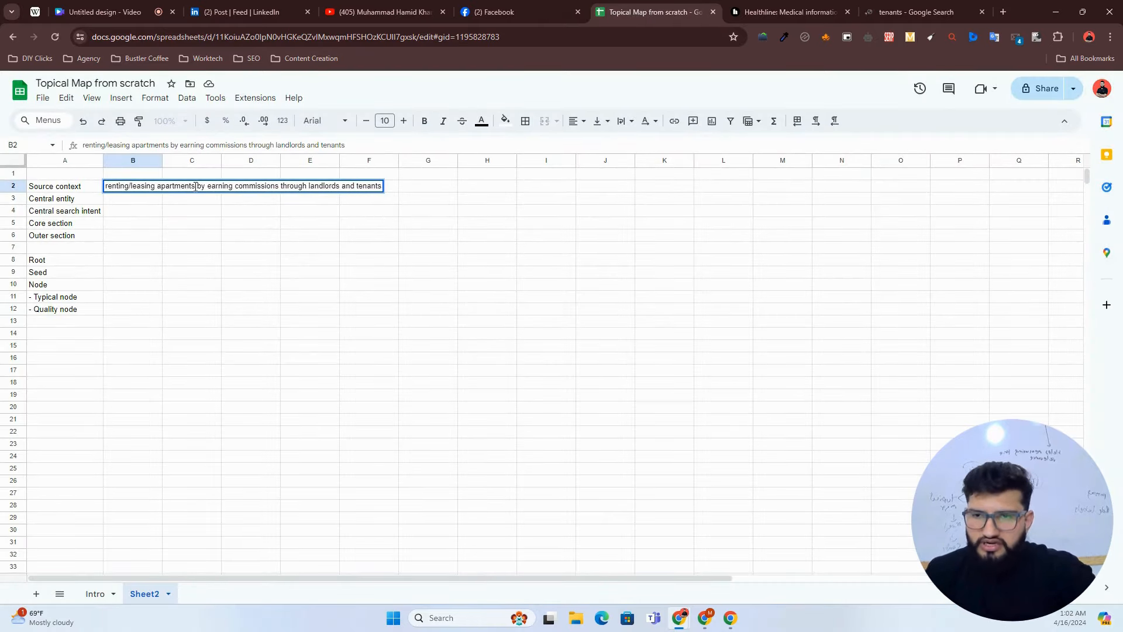
pyautogui.doubleClick(181, 186)
pyautogui.click(208, 188)
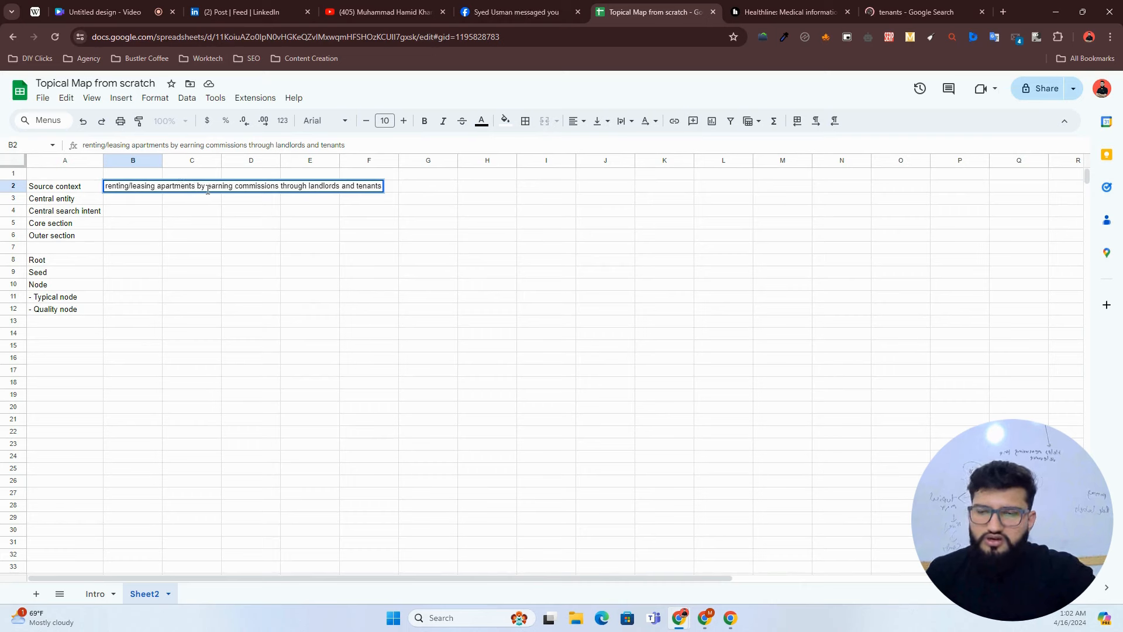
pyautogui.doubleClick(201, 186)
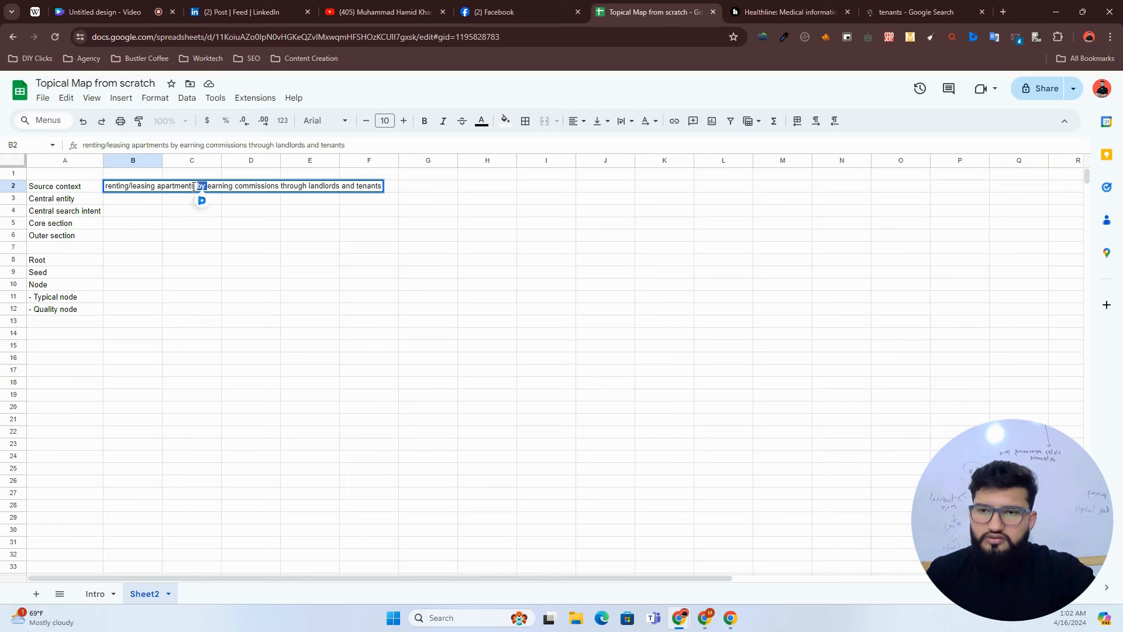
pyautogui.doubleClick(220, 186)
pyautogui.press('BackSpace')
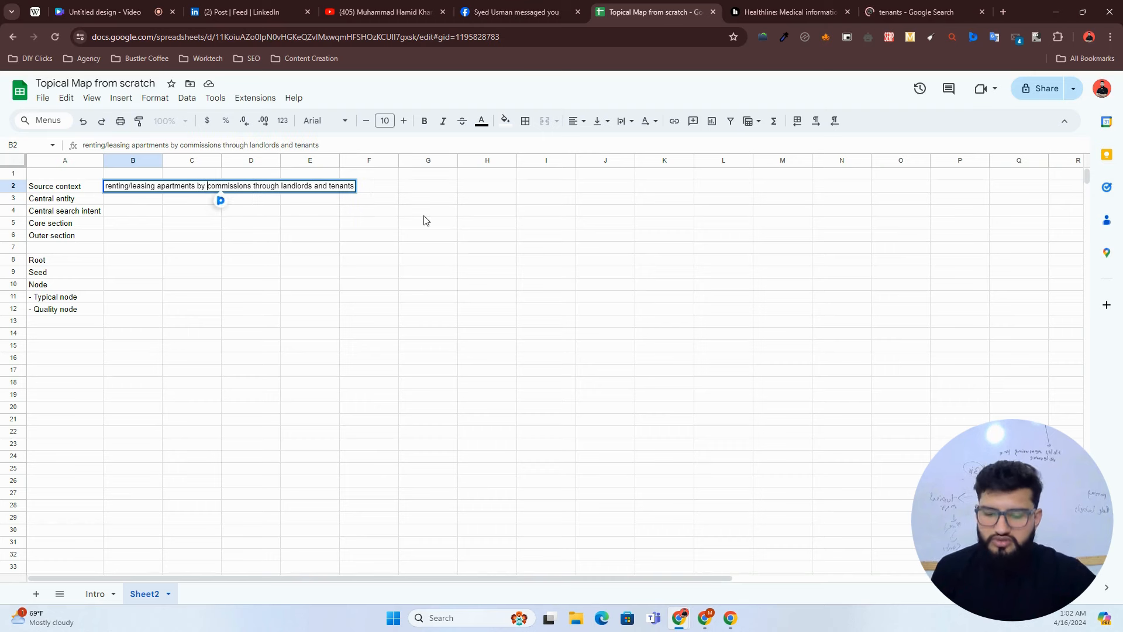
pyautogui.hotkey('ctrl', 'v')
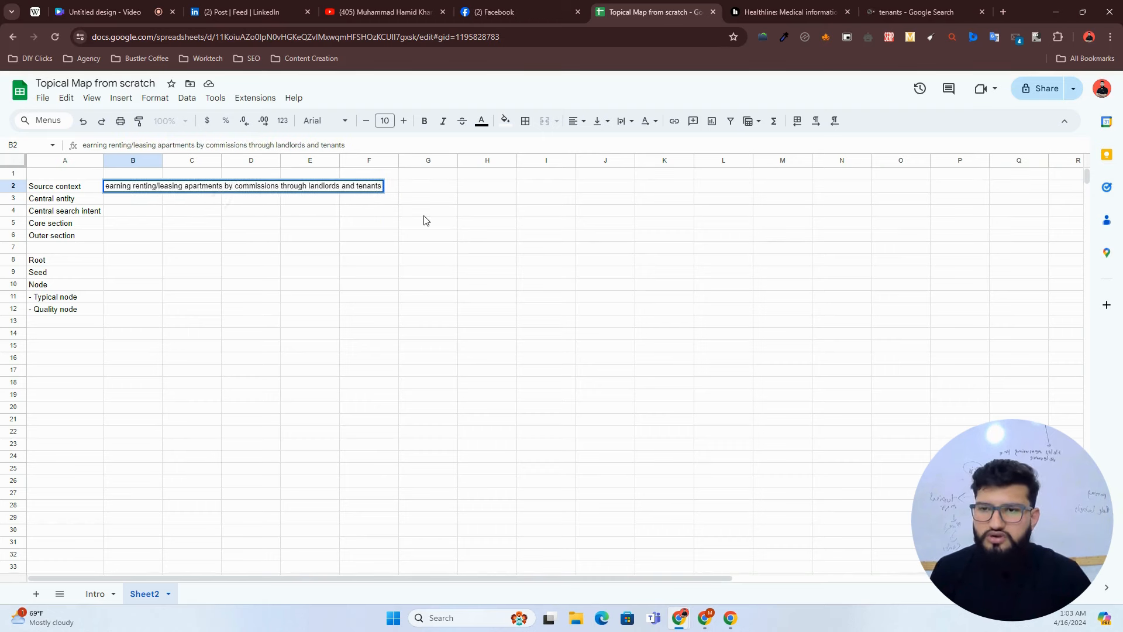
pyautogui.write('by')
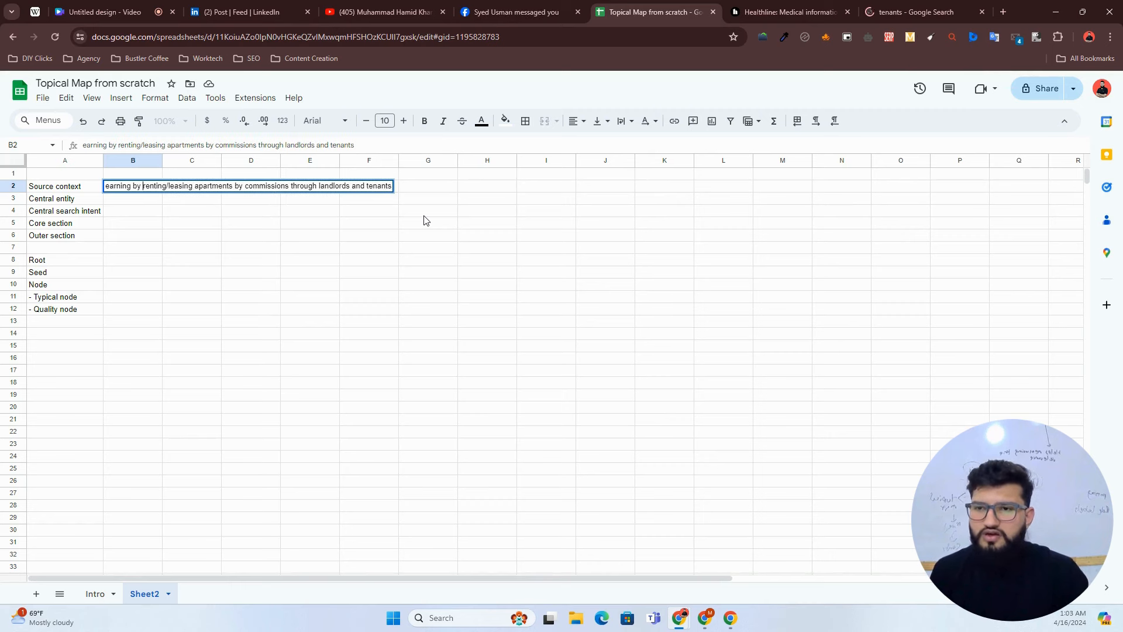
# Step: Remove "by commissions" after "apartments" in B2 and insert "commisions" right after "earning"
pyautogui.hotkey('ctrl', 'Right')
pyautogui.hotkey('ctrl', 'Right')
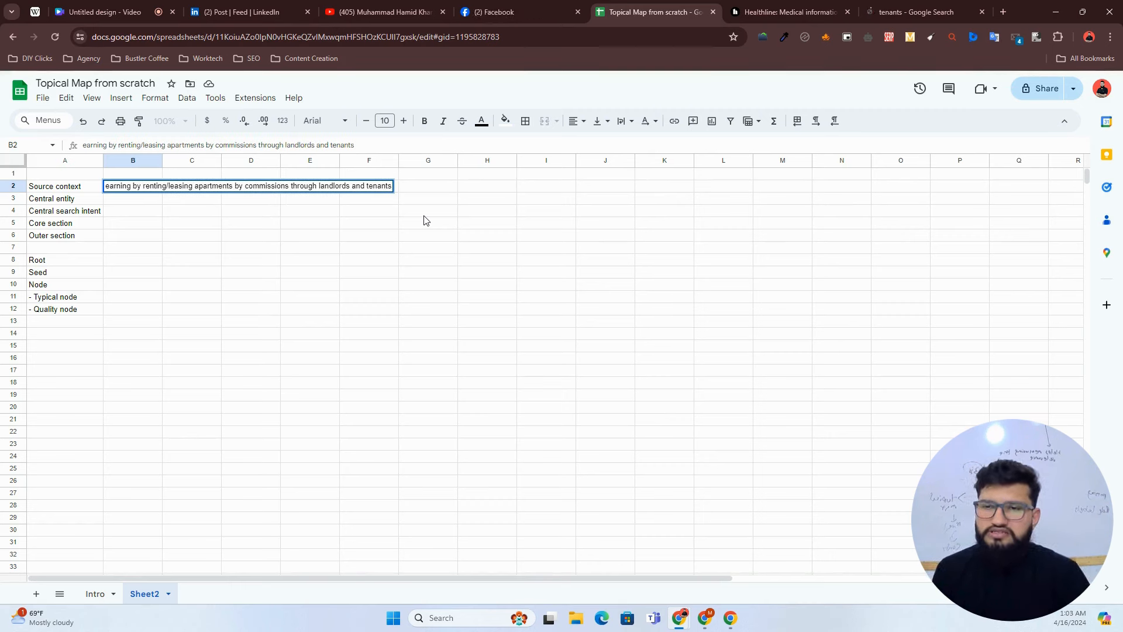
pyautogui.hotkey('ctrl', 'shift', 'Right')
pyautogui.hotkey('ctrl', 'shift', 'Right')
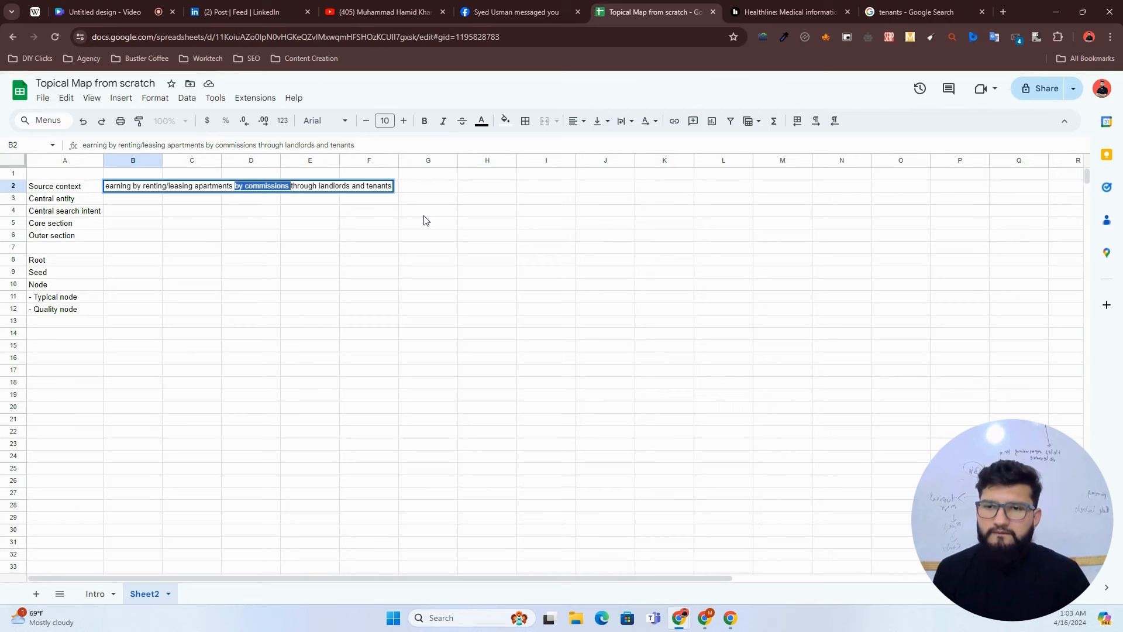
pyautogui.press('BackSpace')
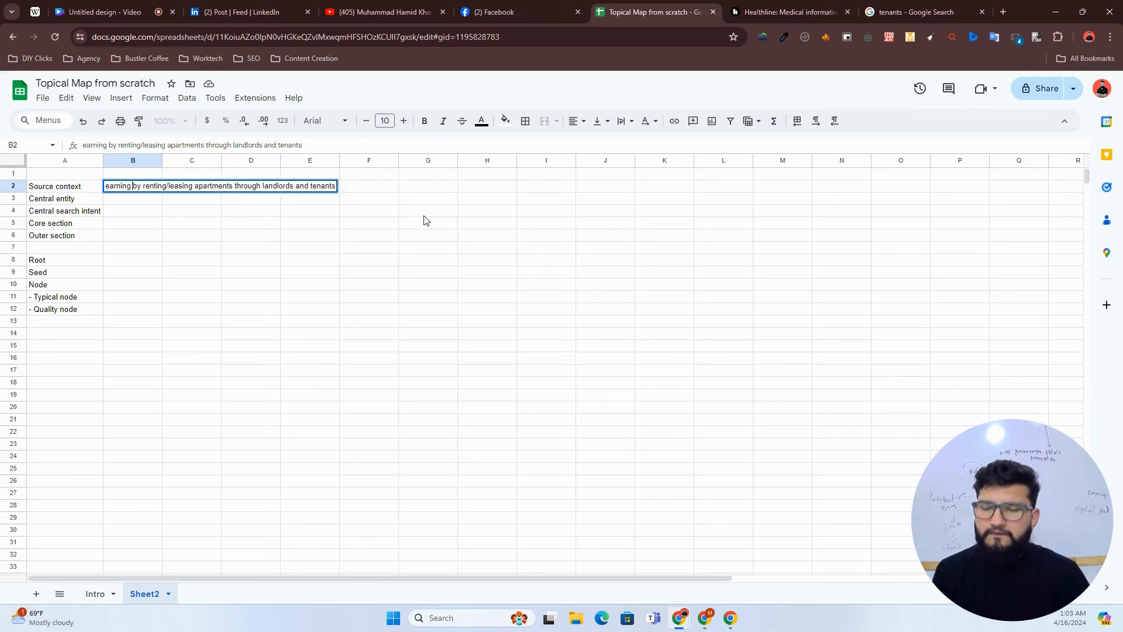
pyautogui.write('commisions')
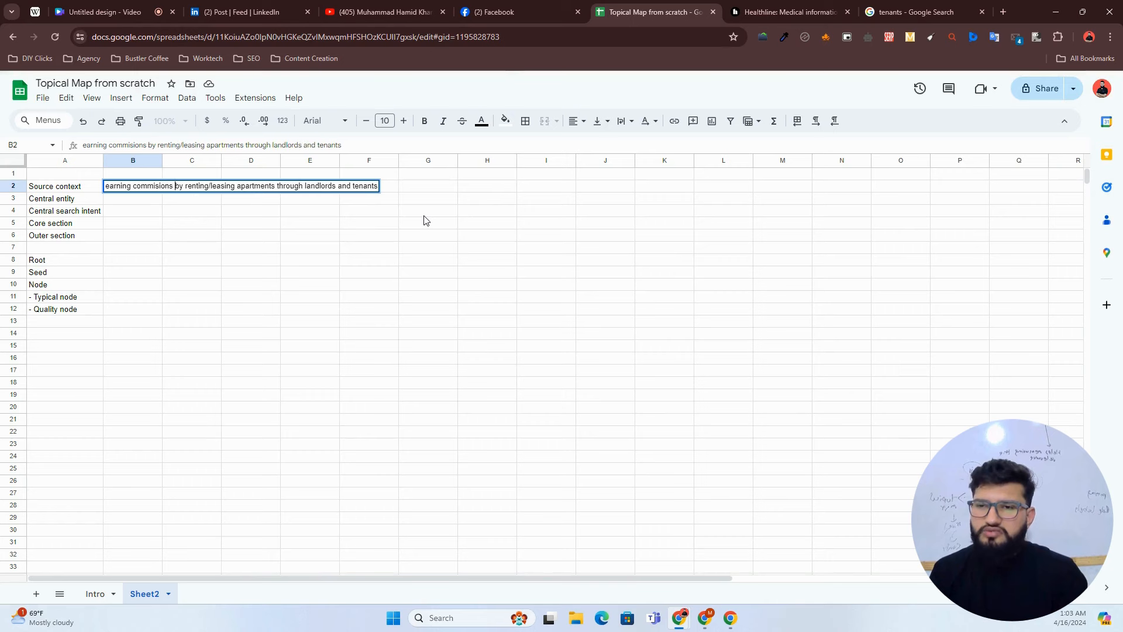
# Step: Replace "through" with "between" before "landlords and tenants" in the B2 Source context text
pyautogui.hotkey('ctrl', 'Right')
pyautogui.hotkey('ctrl', 'Right')
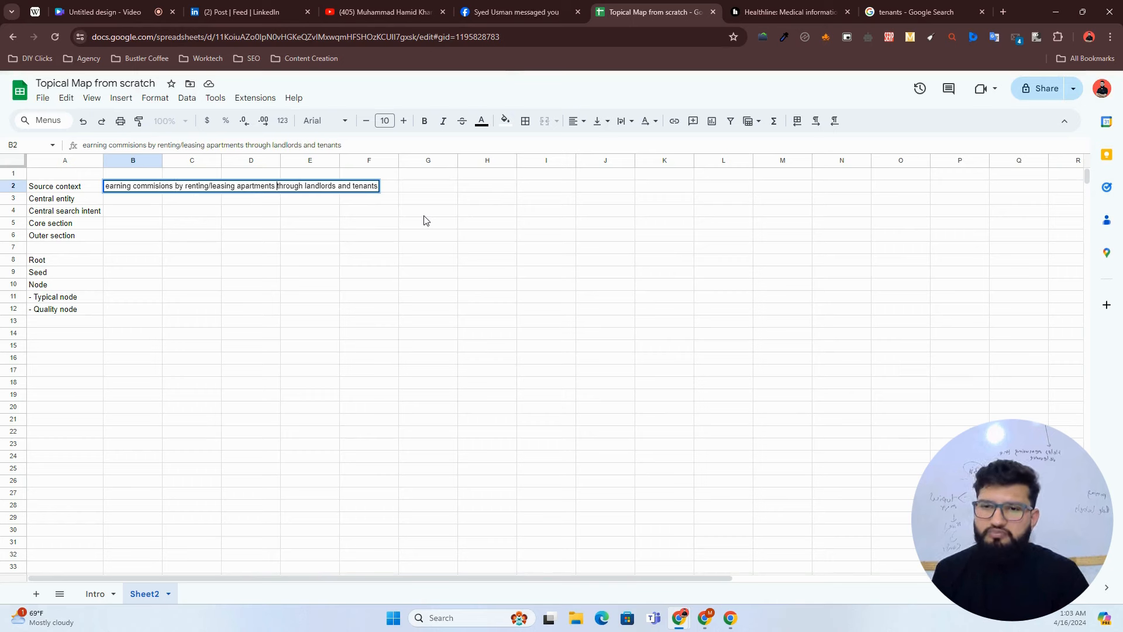
pyautogui.hotkey('ctrl', 'shift', 'Right')
pyautogui.write('to ')
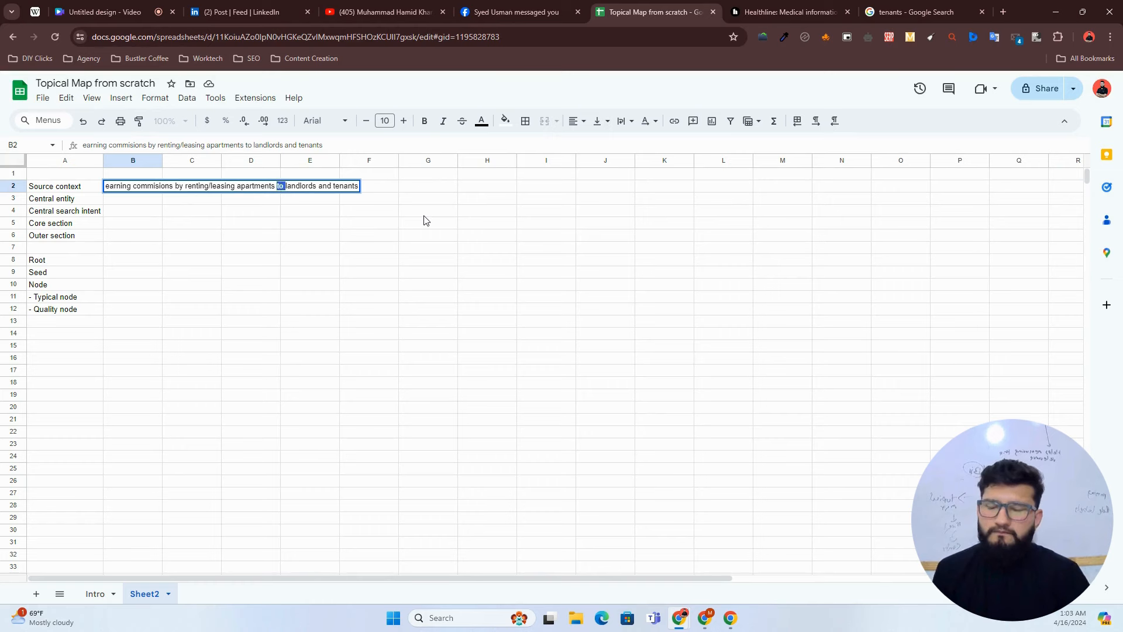
pyautogui.write('between')
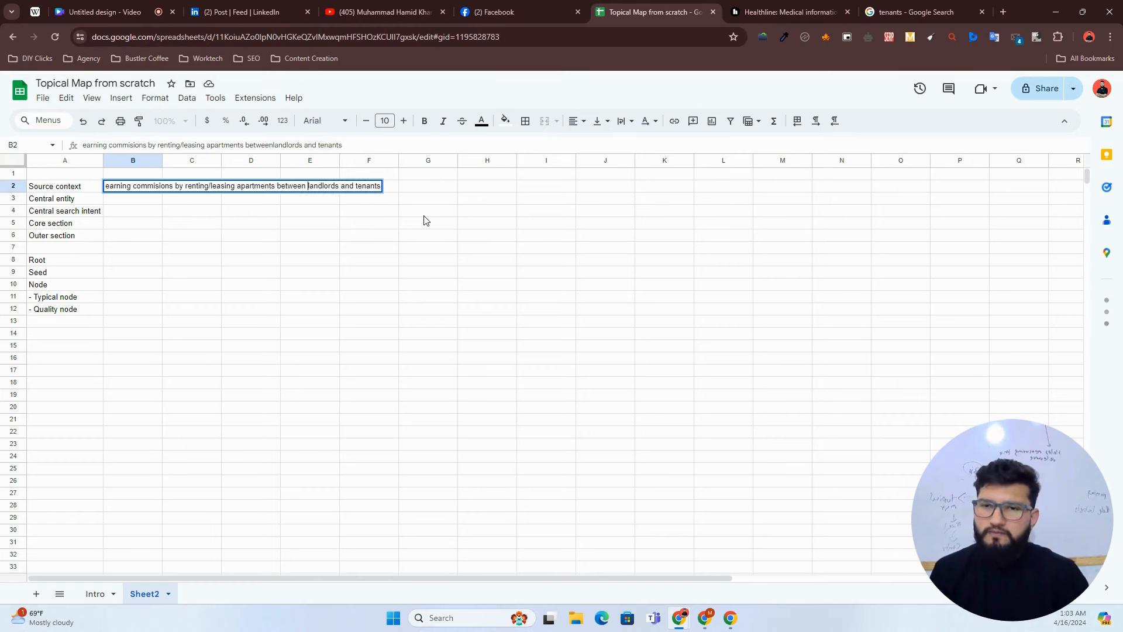
pyautogui.press('BackSpace')
pyautogui.write('/')
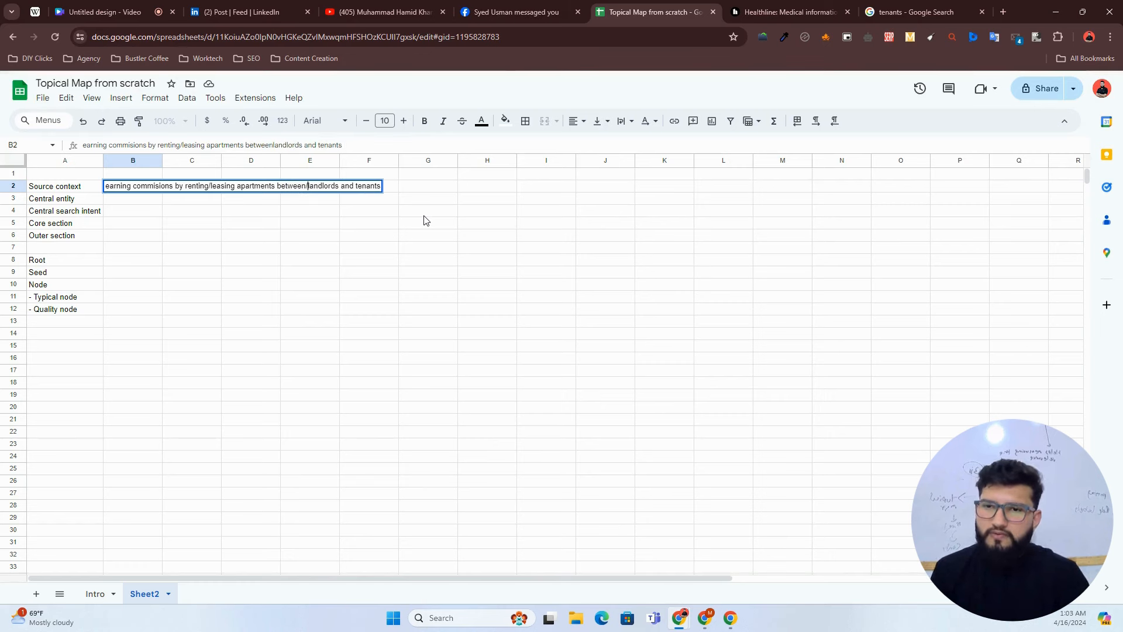
pyautogui.press('BackSpace')
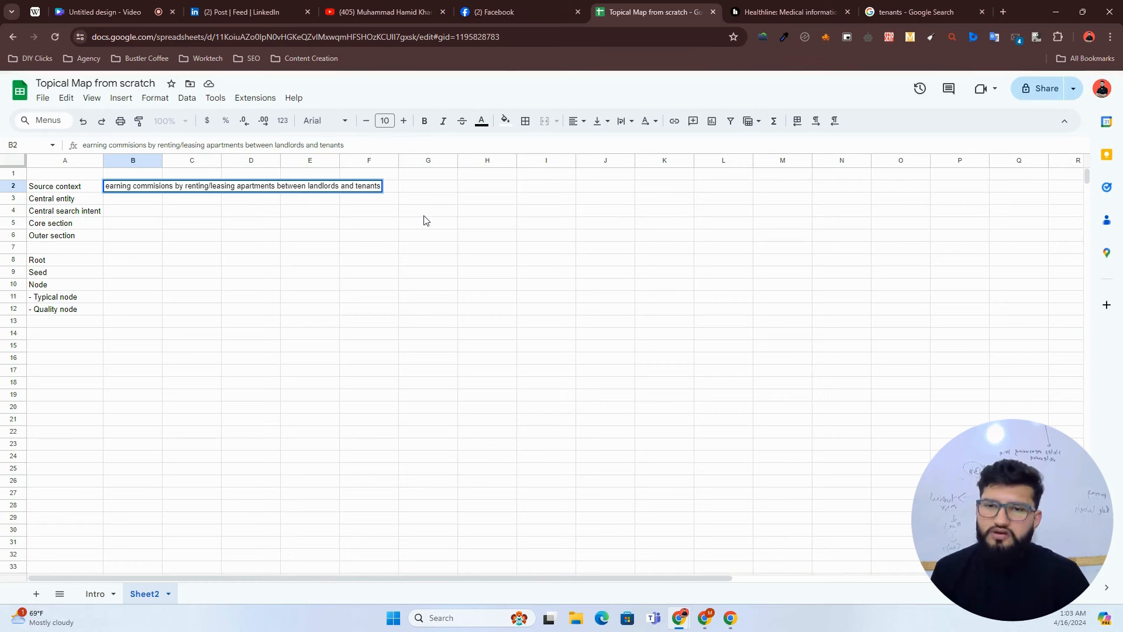
pyautogui.press('Return')
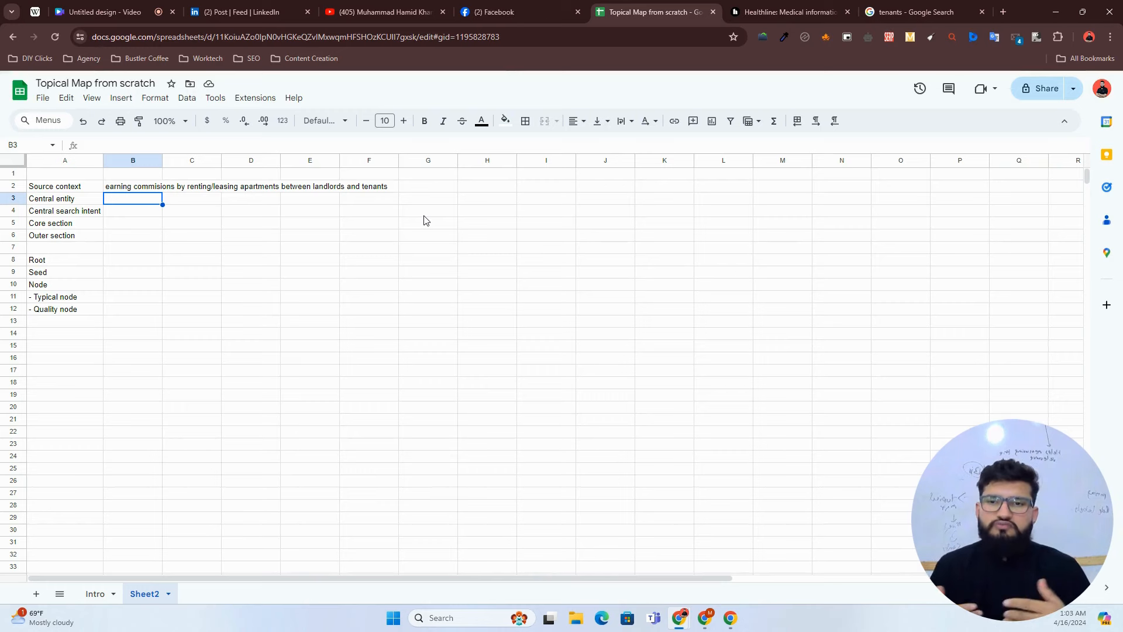
# Step: Fit the width of column B to the Source context text
pyautogui.click(320, 187)
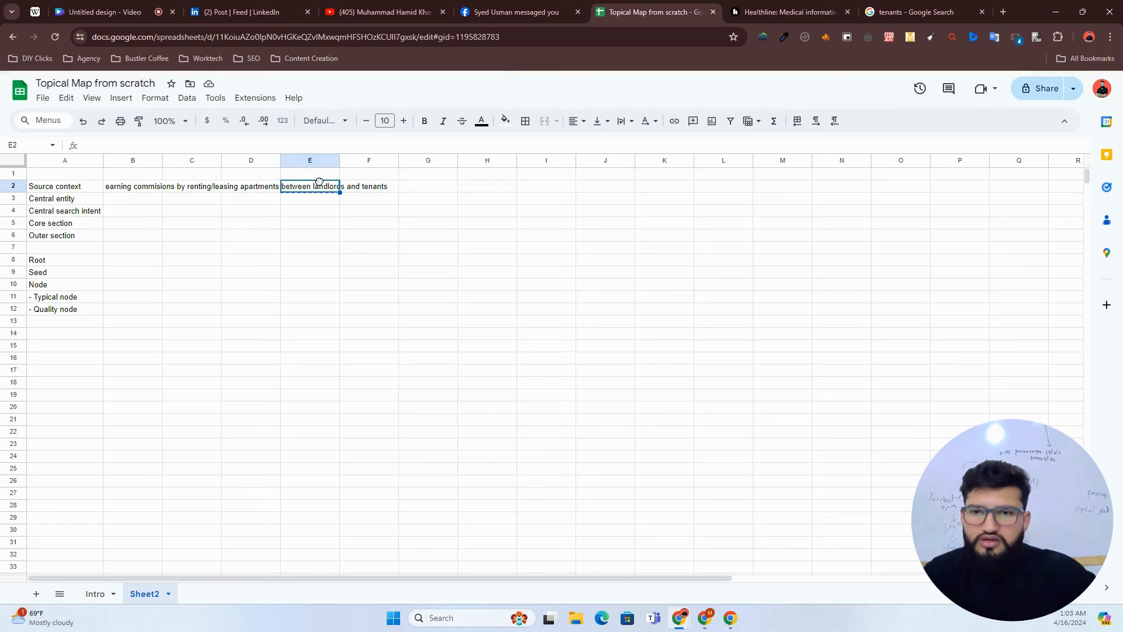
pyautogui.doubleClick(321, 187)
pyautogui.doubleClick(351, 187)
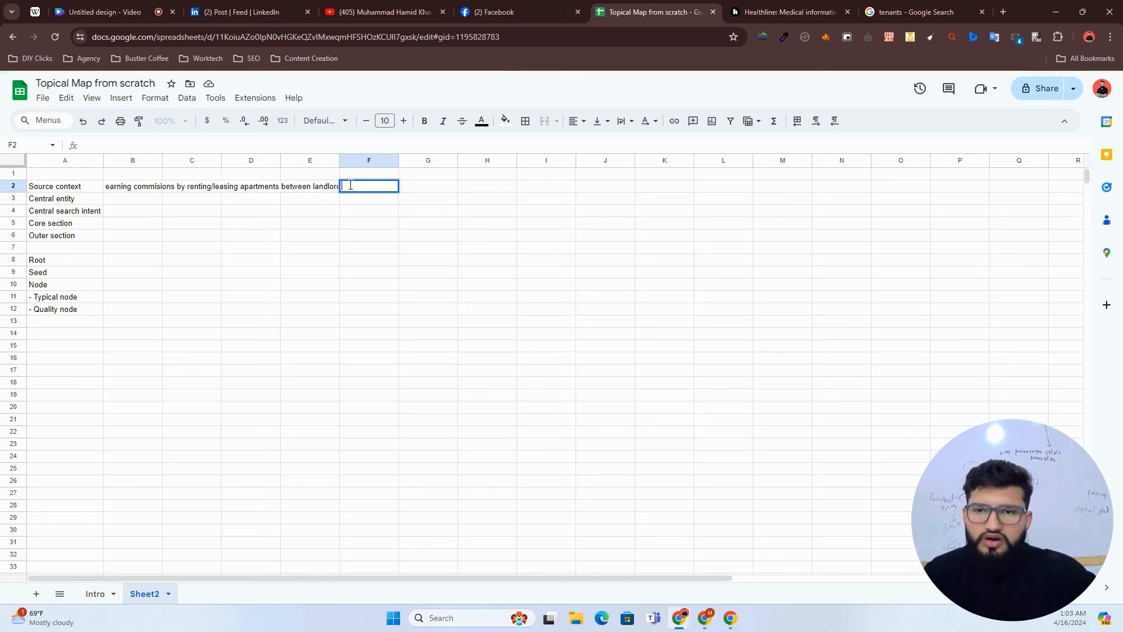
pyautogui.moveTo(162, 160); pyautogui.dragTo(162, 159)
pyautogui.doubleClick(162, 160)
pyautogui.click(217, 202)
pyautogui.click(462, 222)
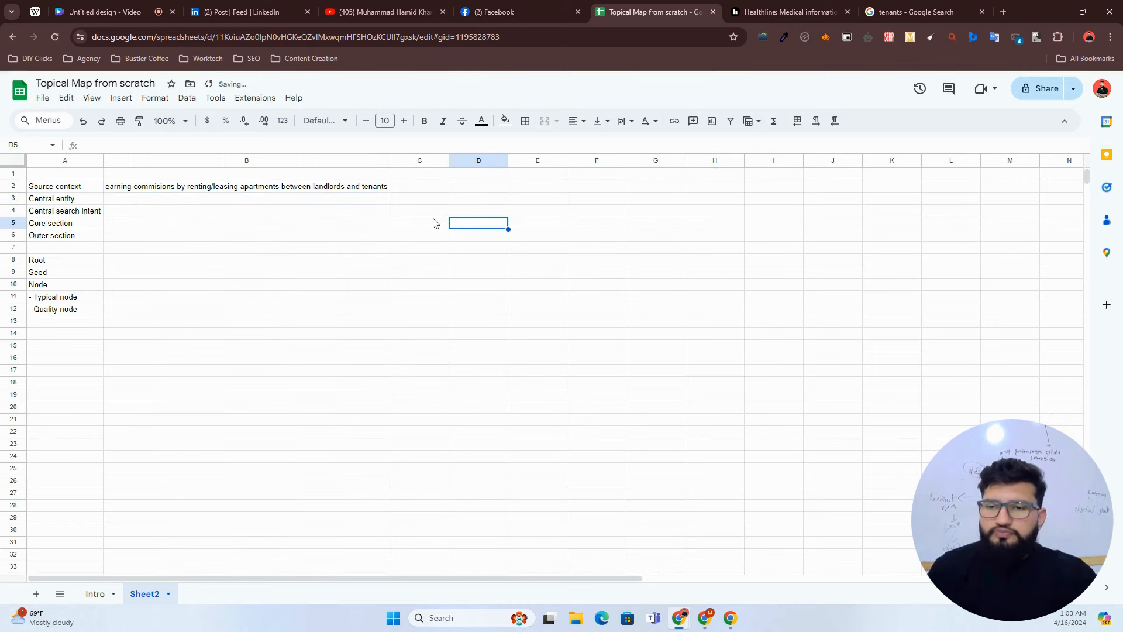
pyautogui.click(237, 202)
pyautogui.click(398, 200)
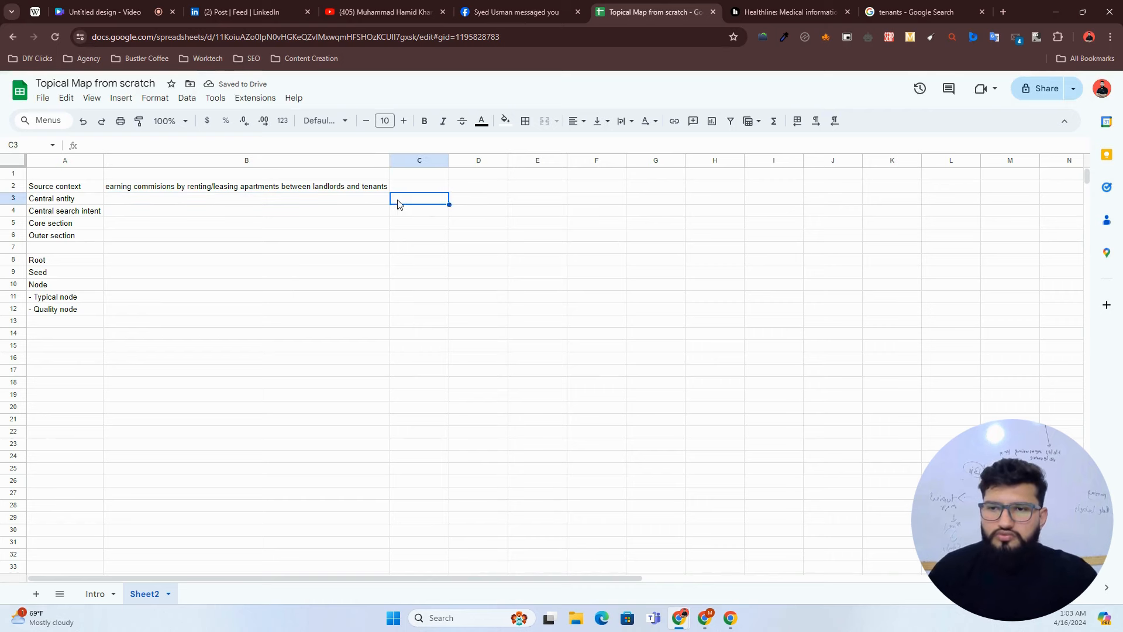
pyautogui.click(328, 202)
pyautogui.click(83, 202)
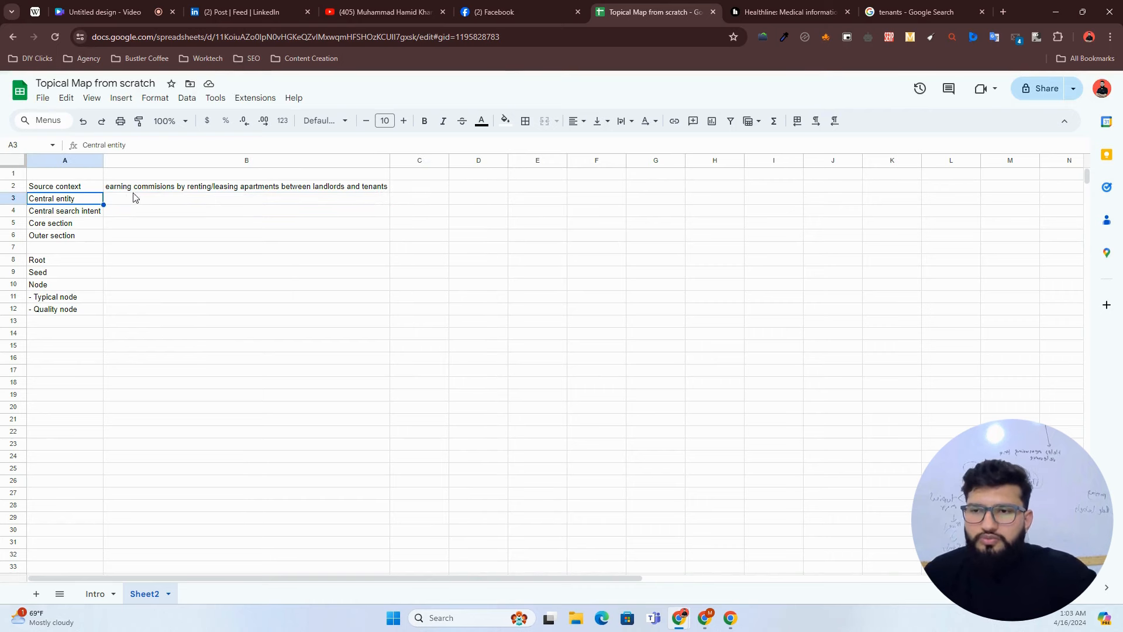
# Step: Copy the word "apartments" from the Source context text into B3 as the Central entity
pyautogui.click(165, 189)
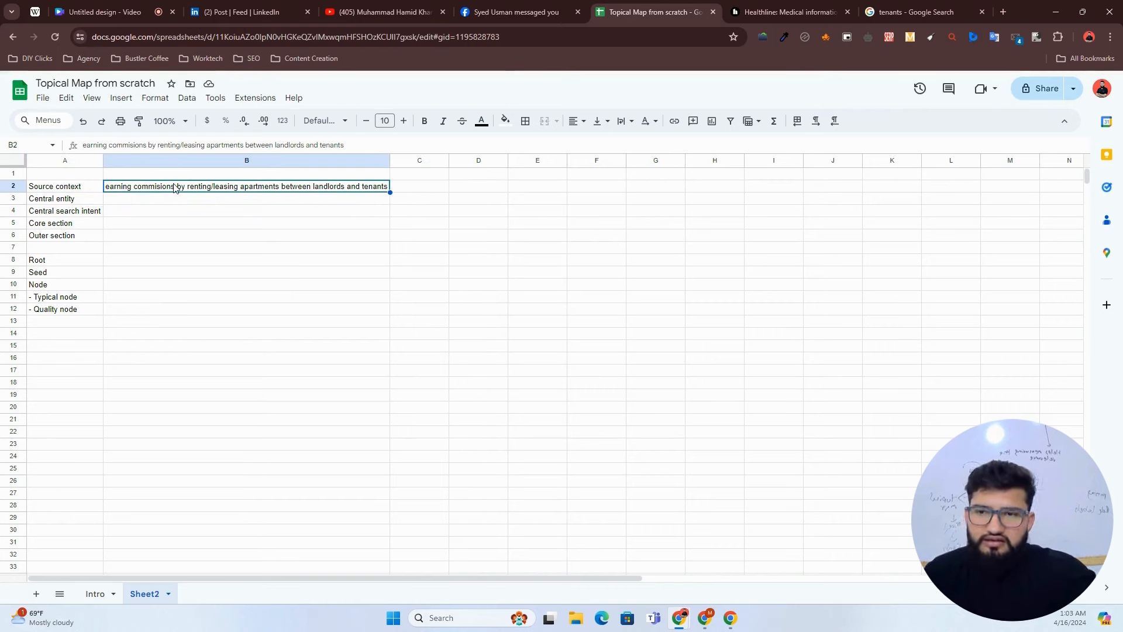
pyautogui.doubleClick(258, 186)
pyautogui.doubleClick(258, 185)
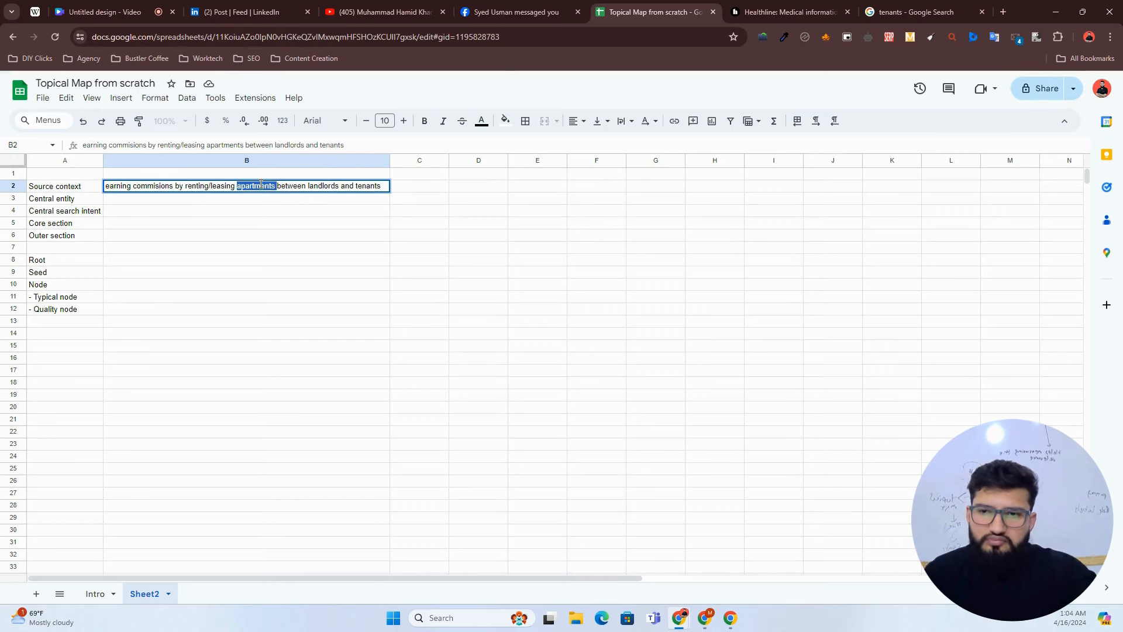
pyautogui.hotkey('ctrl', 'c')
pyautogui.doubleClick(201, 202)
pyautogui.hotkey('ctrl', 'v')
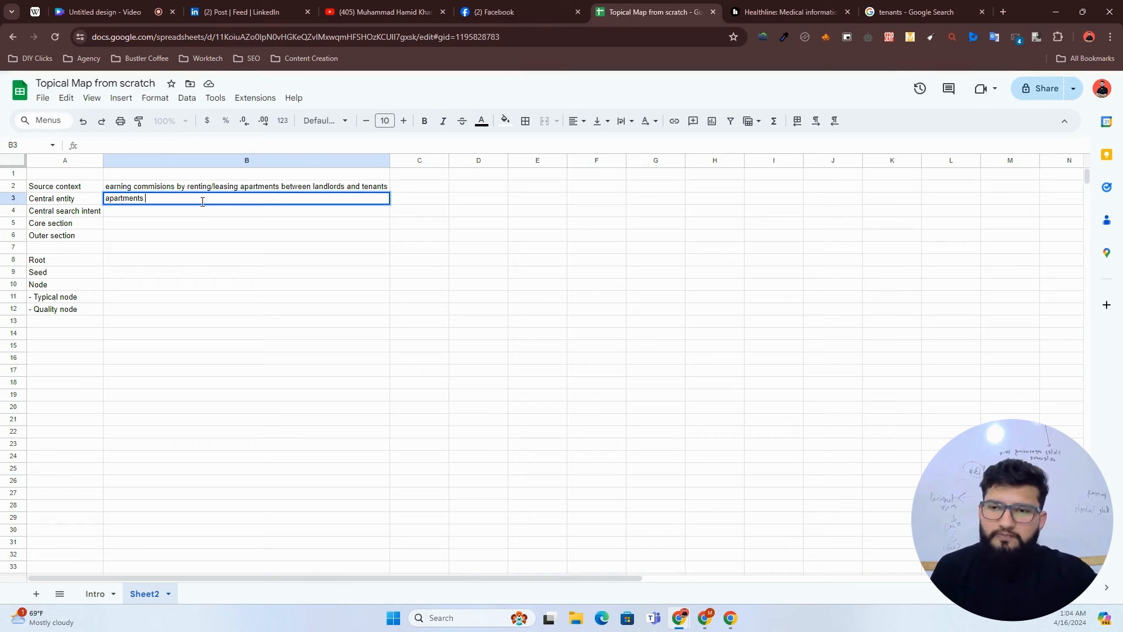
pyautogui.press('Return')
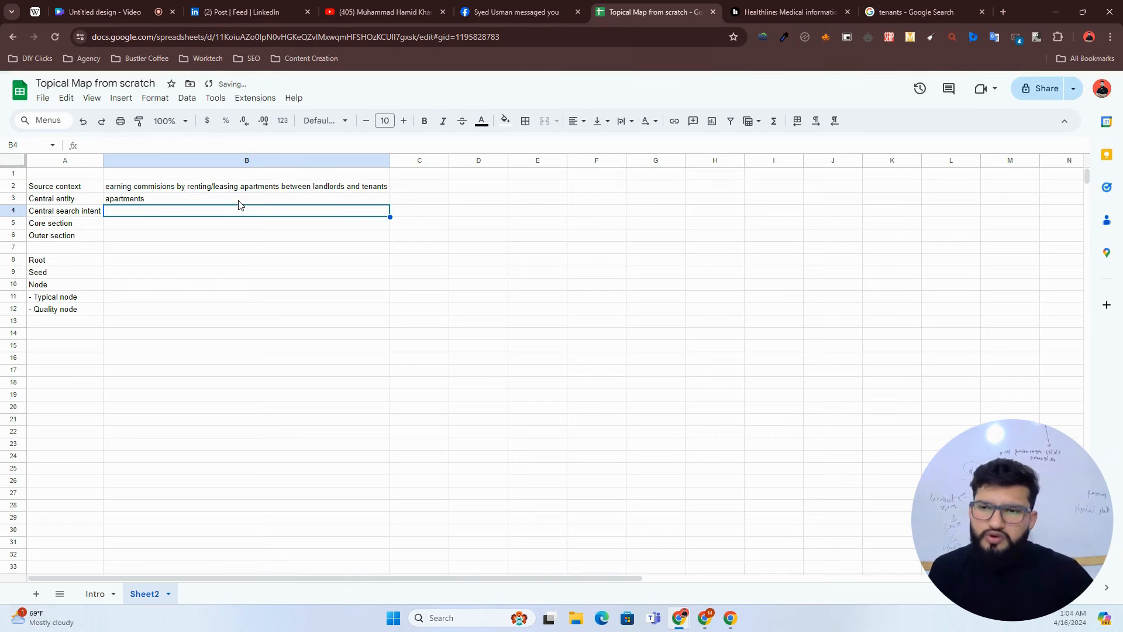
# Step: Change the Central entity in B3 to the singular, capitalised "Apartment"
pyautogui.doubleClick(379, 186)
pyautogui.doubleClick(329, 185)
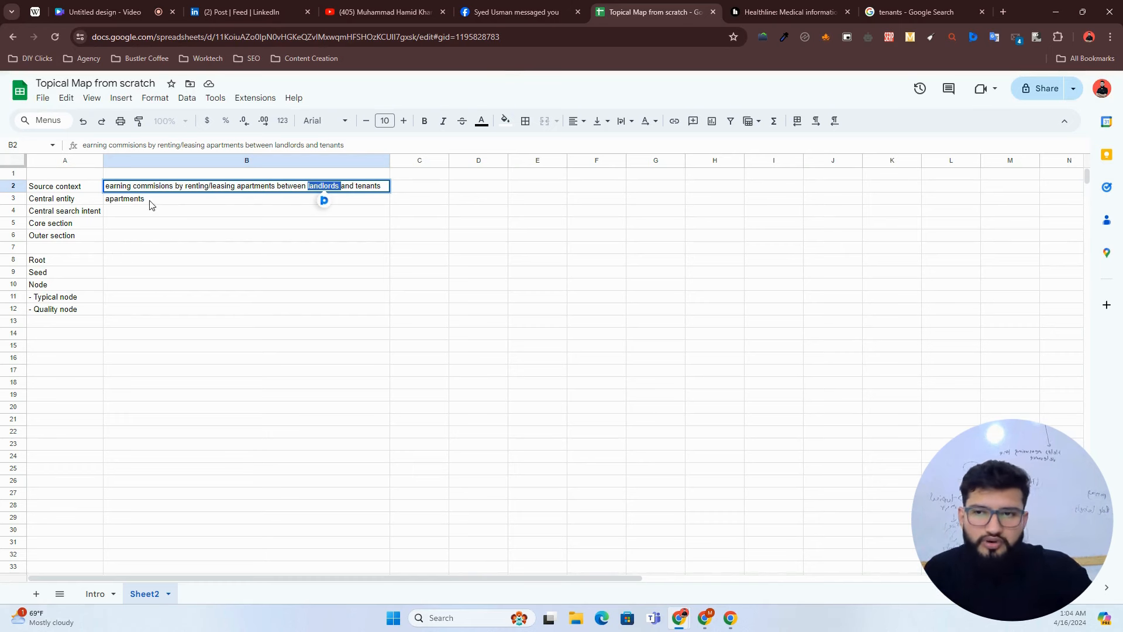
pyautogui.click(129, 199)
pyautogui.doubleClick(127, 200)
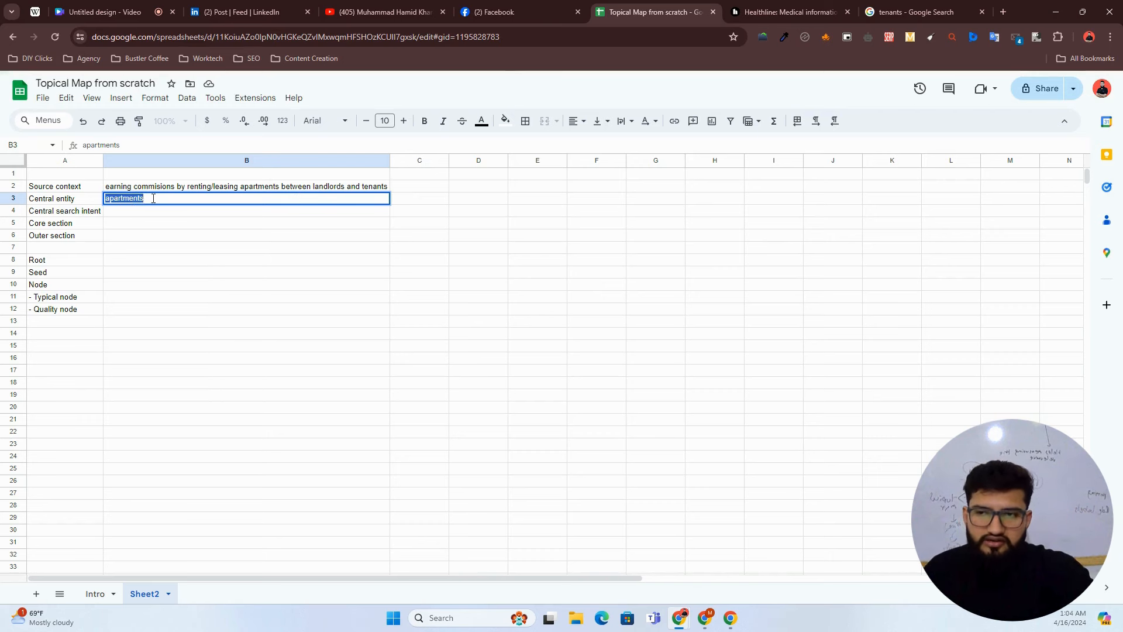
pyautogui.press('Home')
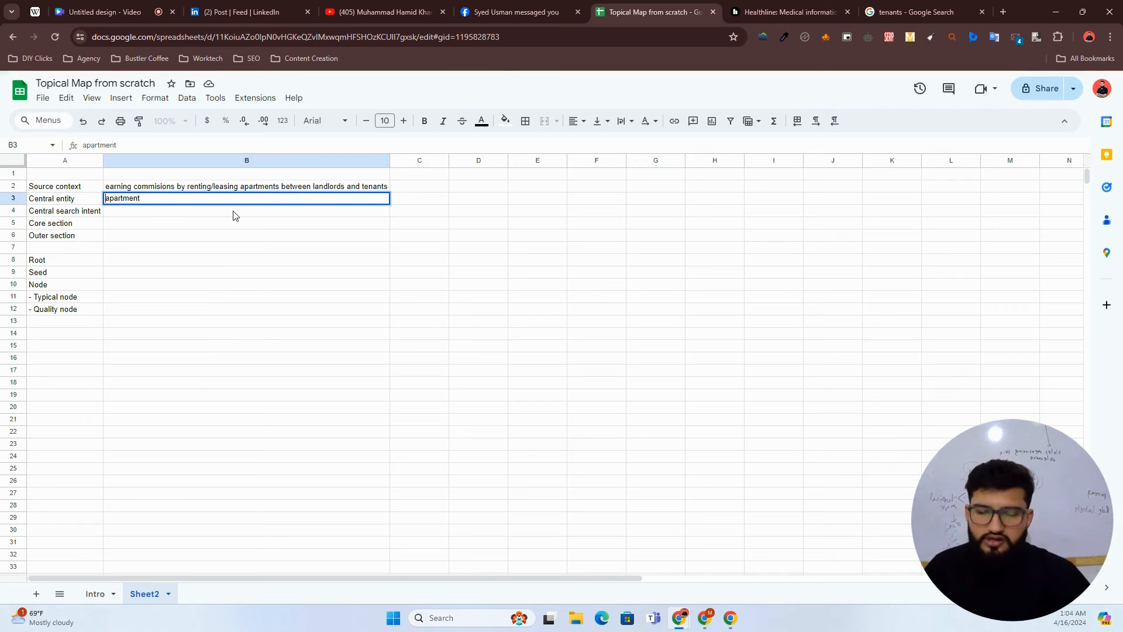
pyautogui.hotkey('shift', 'Right')
pyautogui.write('A')
pyautogui.press('Return')
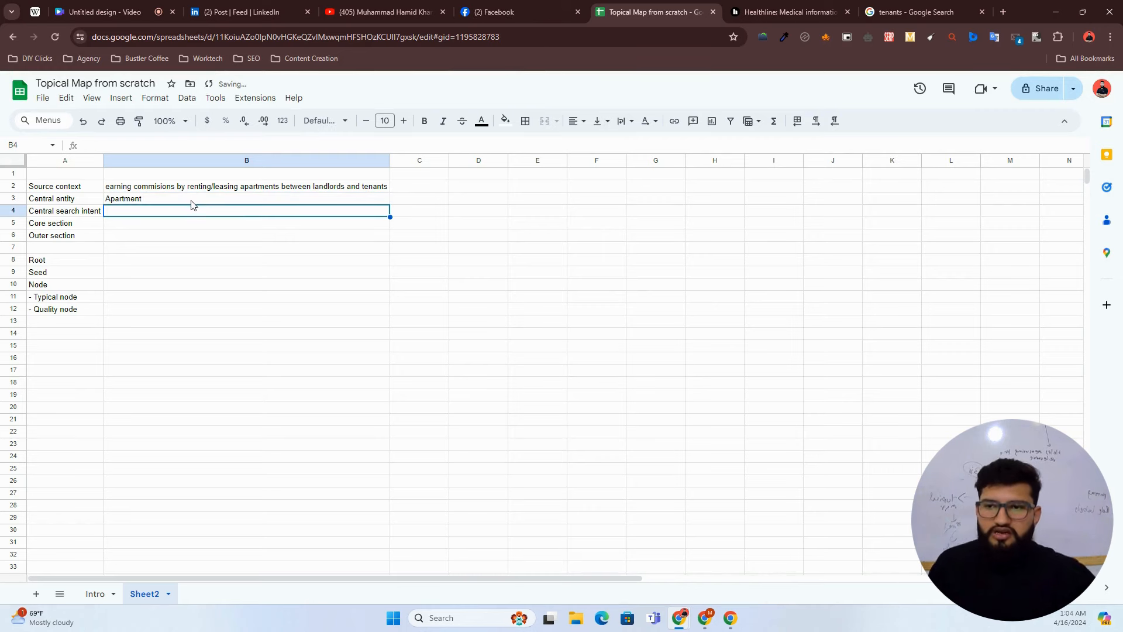
# Step: Copy "Apartment" from B3, search for it with the valentin.app SERP checker in the guest browser window, and look through the Google results
pyautogui.click(156, 201)
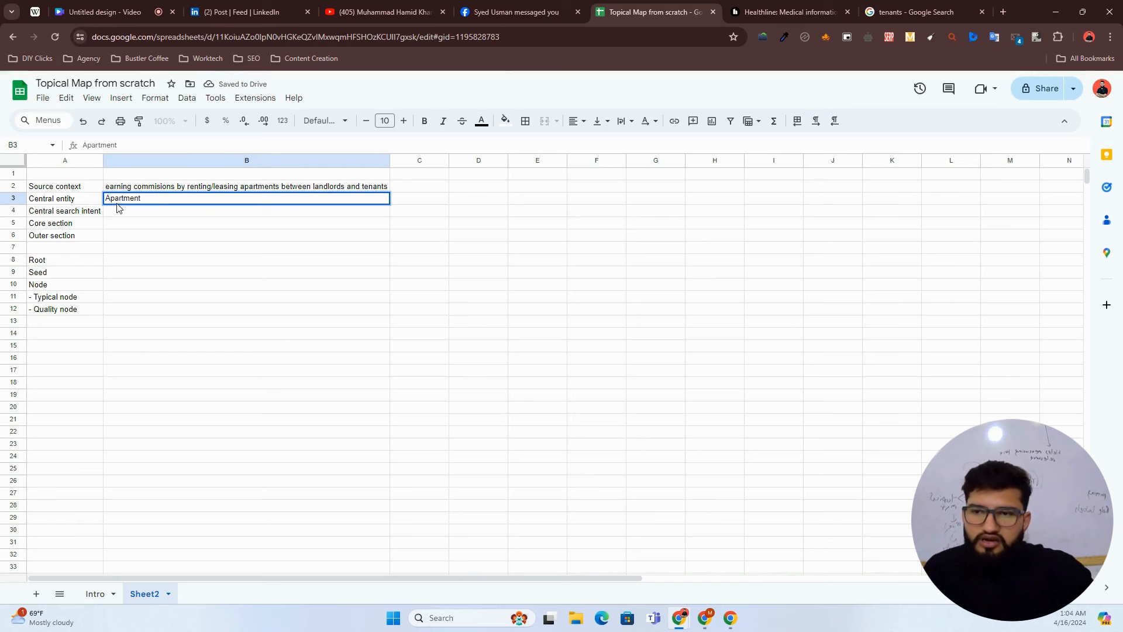
pyautogui.moveTo(149, 199); pyautogui.dragTo(81, 198)
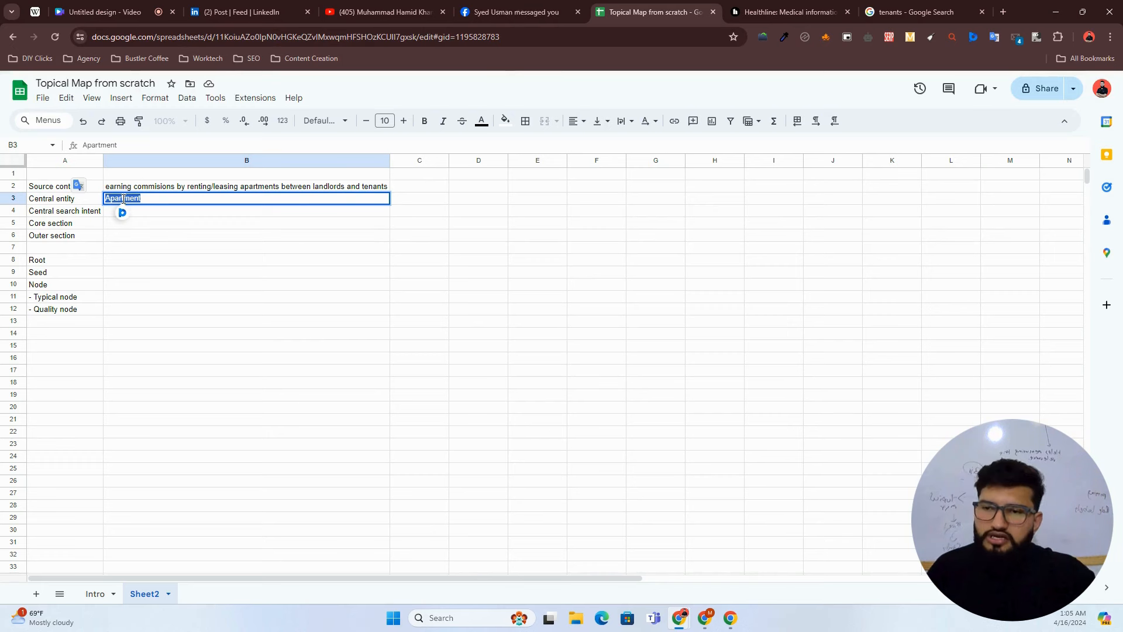
pyautogui.click(730, 618)
pyautogui.click(88, 12)
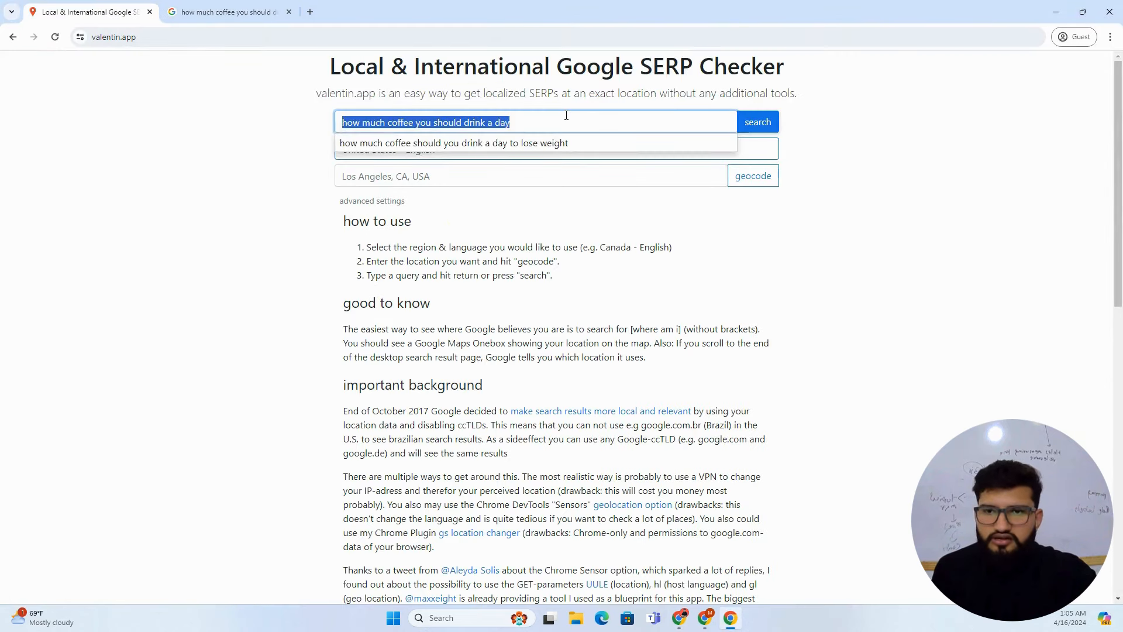
pyautogui.hotkey('ctrl', 'v')
pyautogui.press('Return')
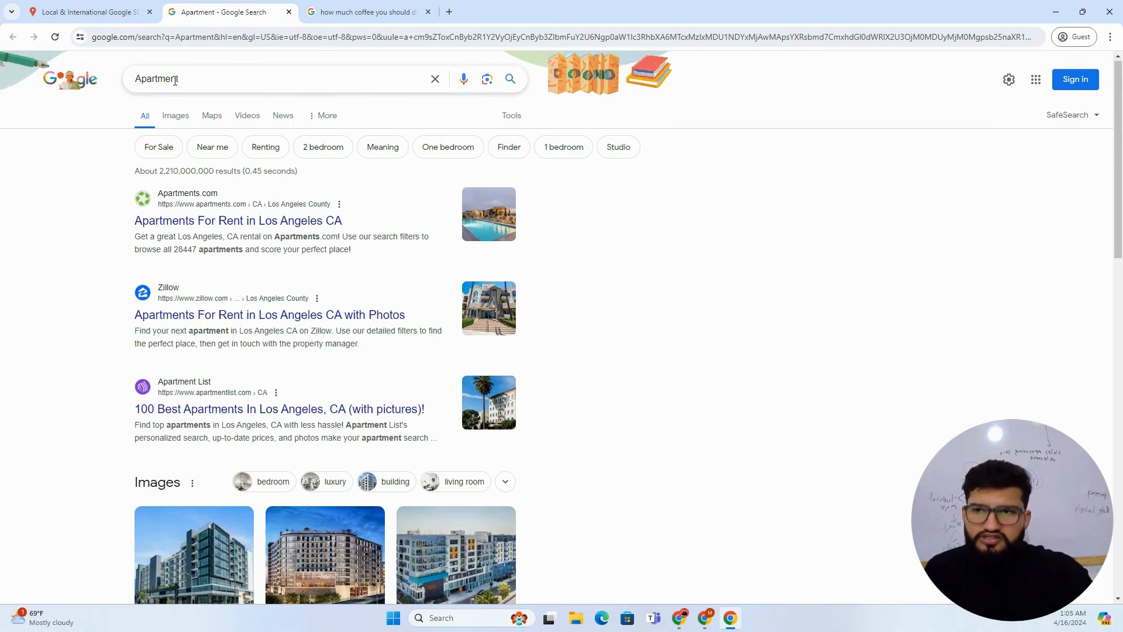
pyautogui.scroll(-12, 163, 83)
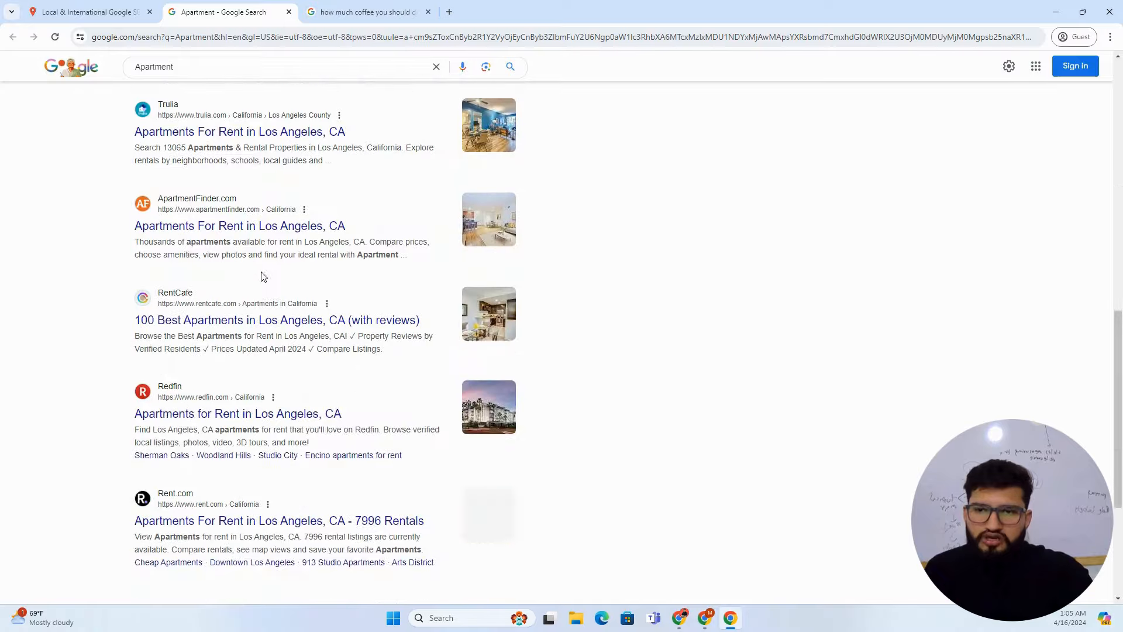
# Step: Review the Google results for "Apartment" down to the related searches, comparing the titles of the Los Angeles rental listings
pyautogui.scroll(5, 152, 88)
pyautogui.scroll(-6, 234, 263)
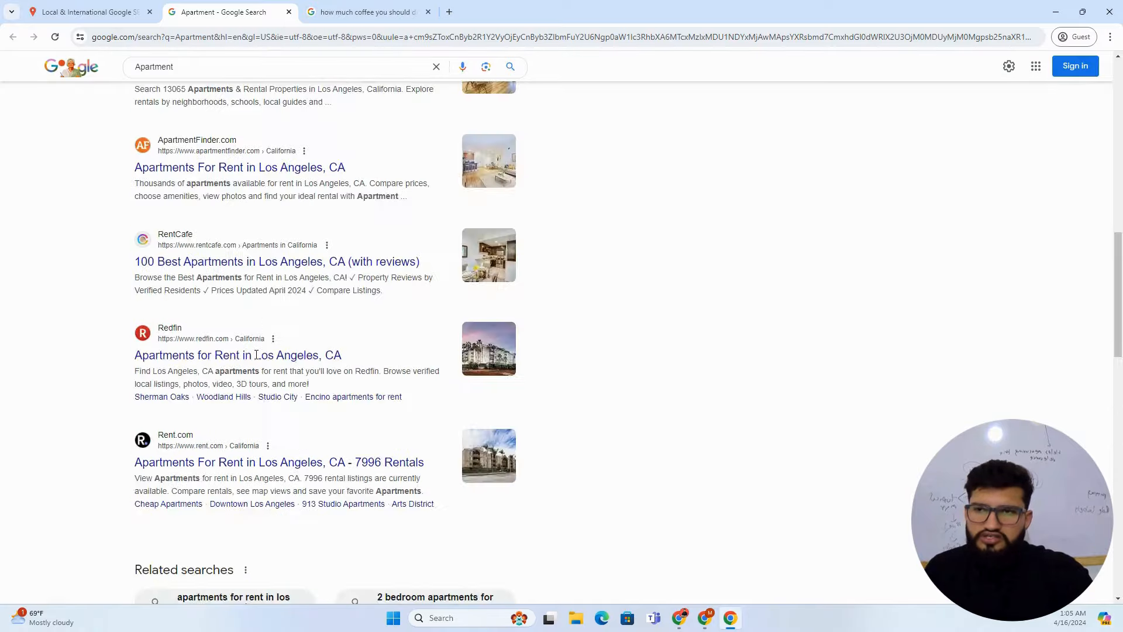
pyautogui.scroll(-5, 275, 351)
pyautogui.scroll(-5, 234, 310)
pyautogui.scroll(20, 175, 295)
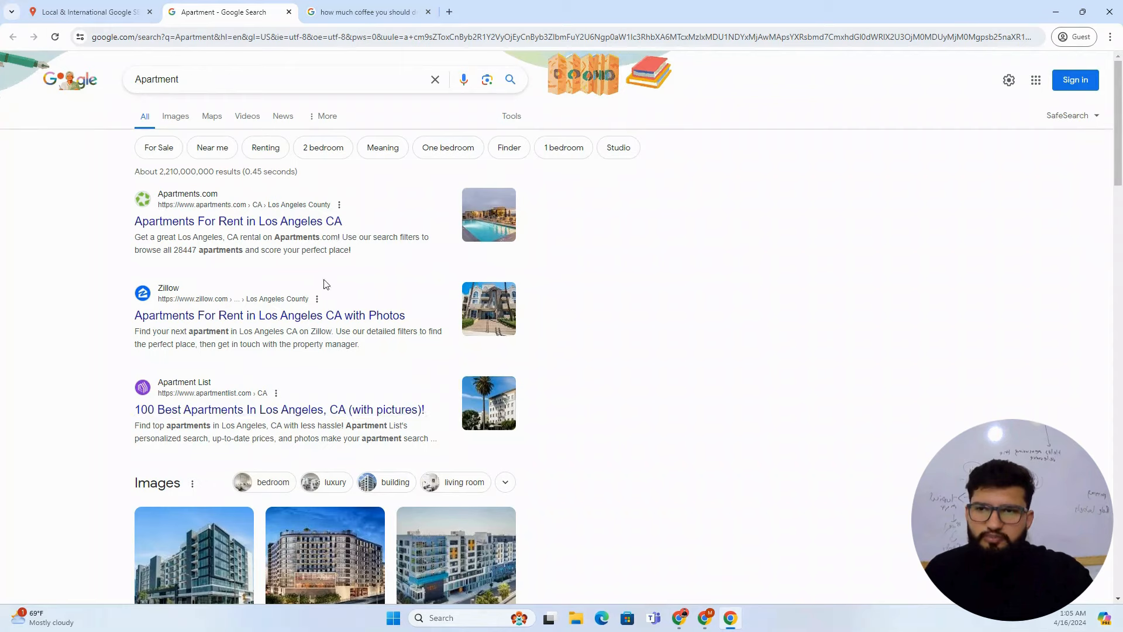
pyautogui.scroll(-10, 280, 410)
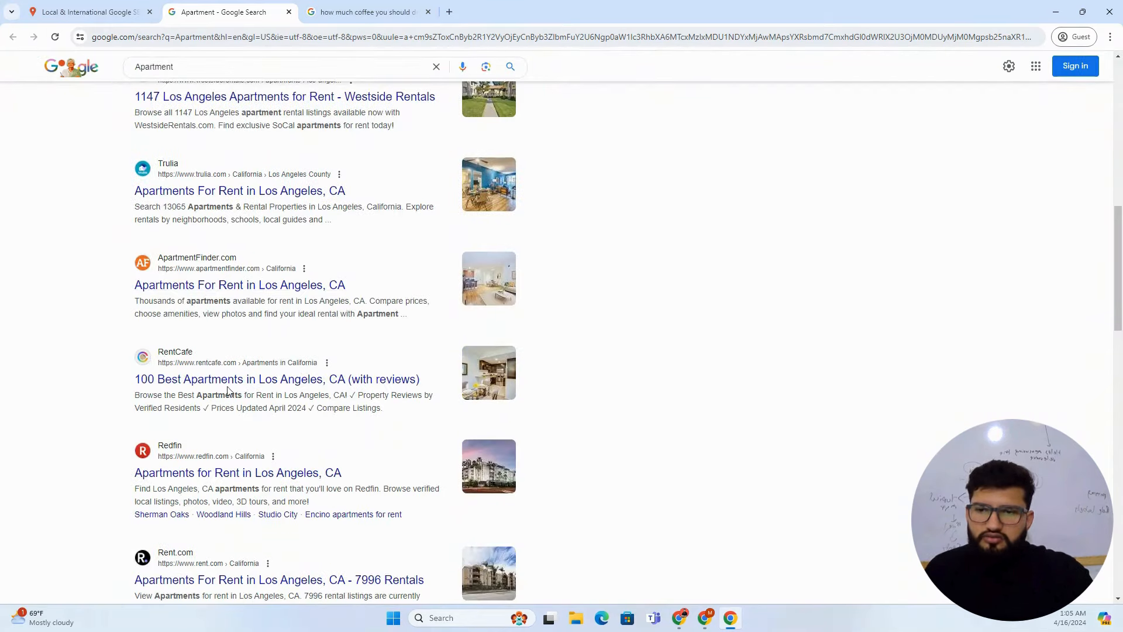
pyautogui.scroll(10, 272, 330)
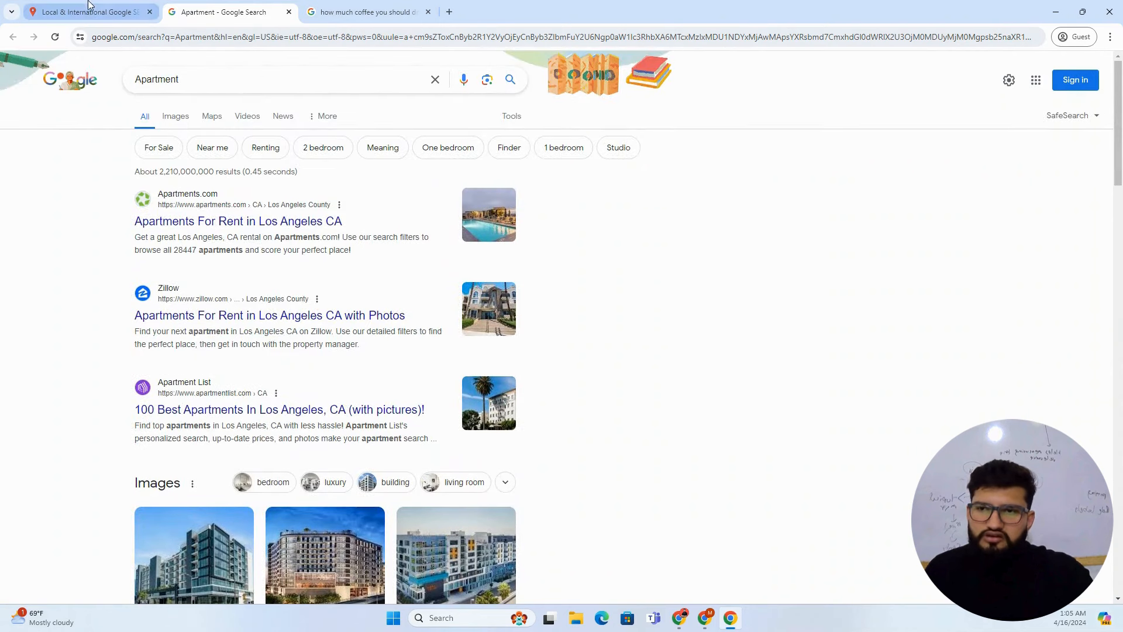
# Step: Search Google for "Apartment wikipedia.org" and open Wikipedia's Apartment article in a separate tab
pyautogui.click(202, 83)
pyautogui.write('wi')
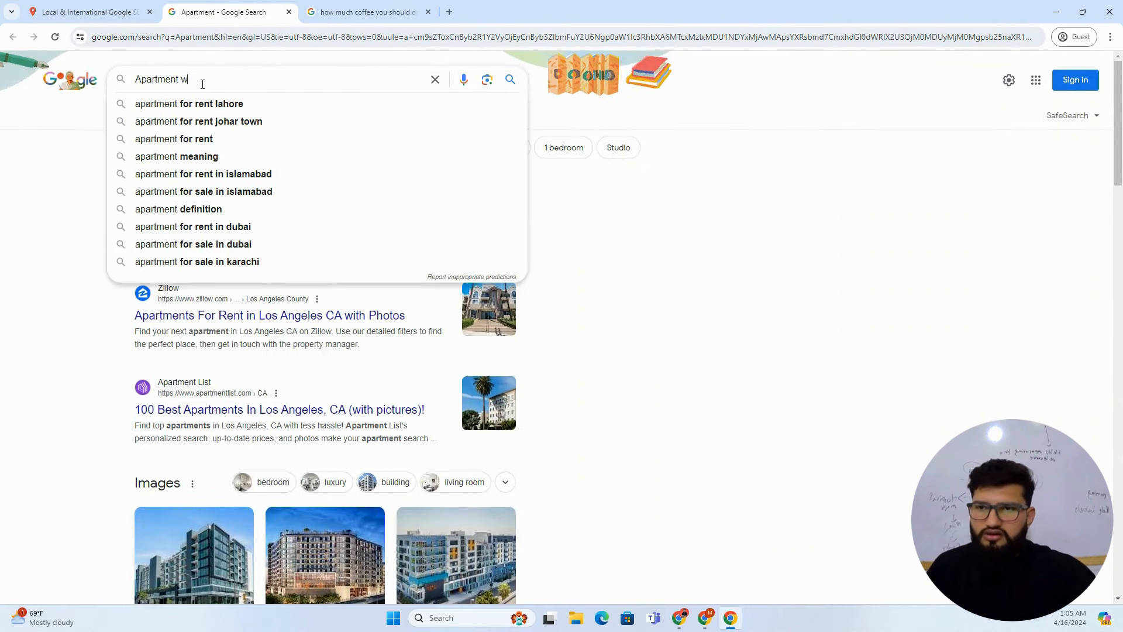
pyautogui.write('pedi')
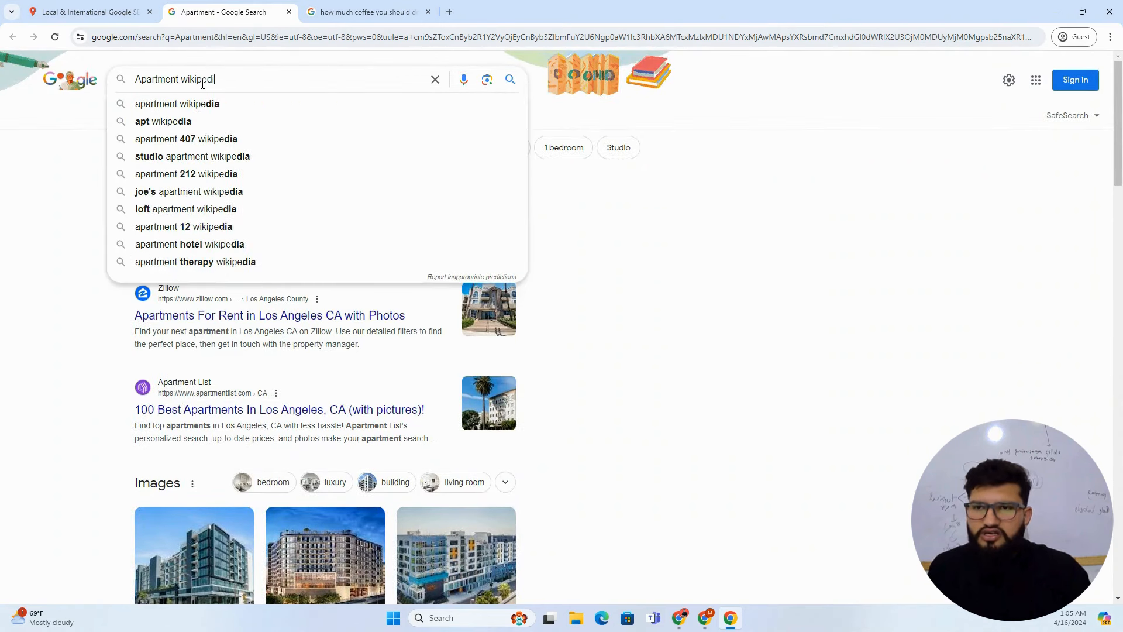
pyautogui.write('a.org')
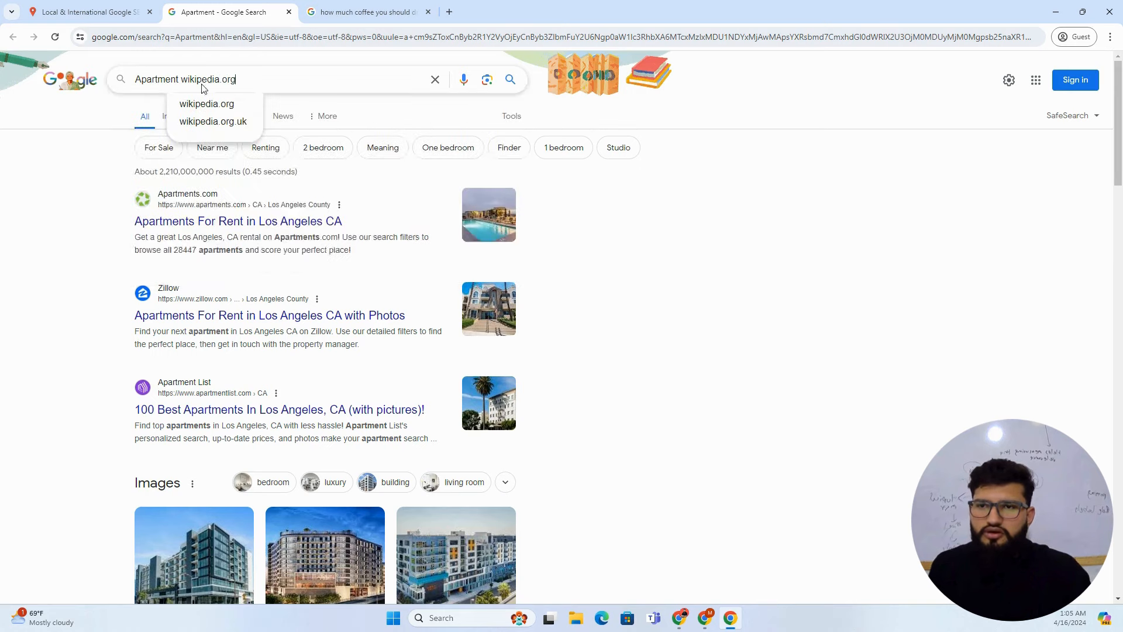
pyautogui.press('Return')
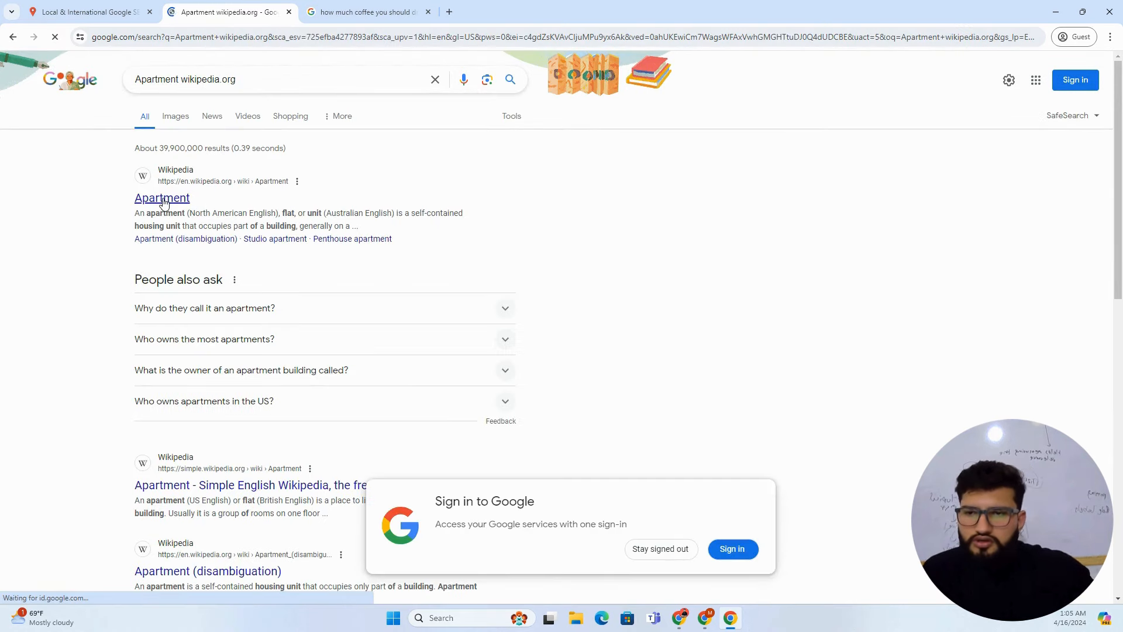
pyautogui.middleClick(146, 198)
pyautogui.click(337, 7)
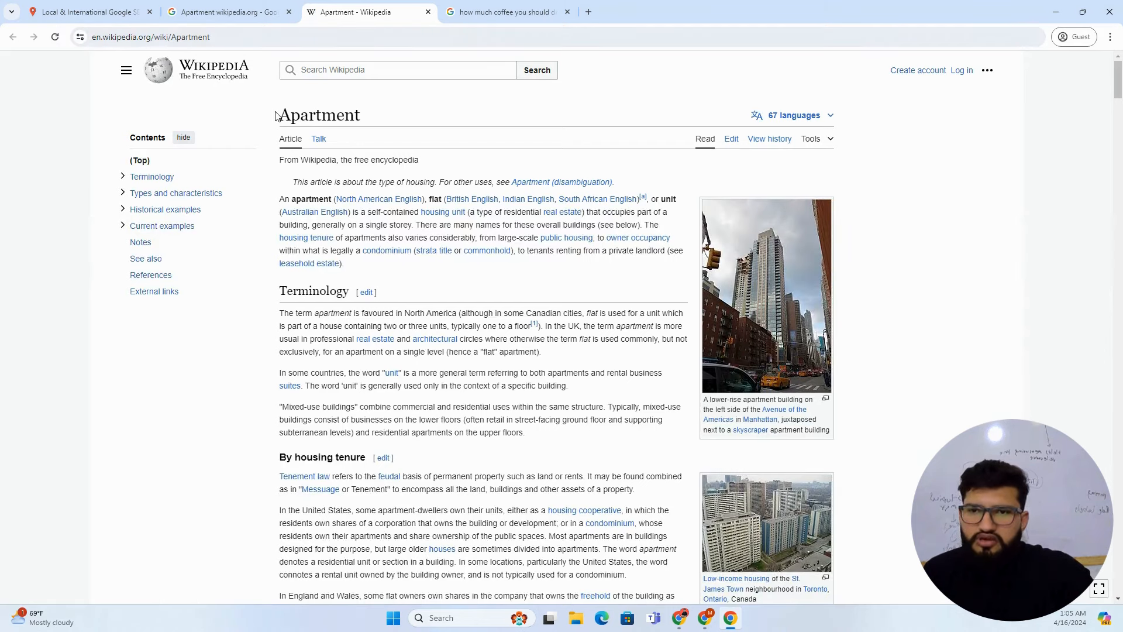
# Step: Examine the title of the Wikipedia article as a reference for the central entity "Apartment"
pyautogui.moveTo(283, 115); pyautogui.dragTo(361, 117)
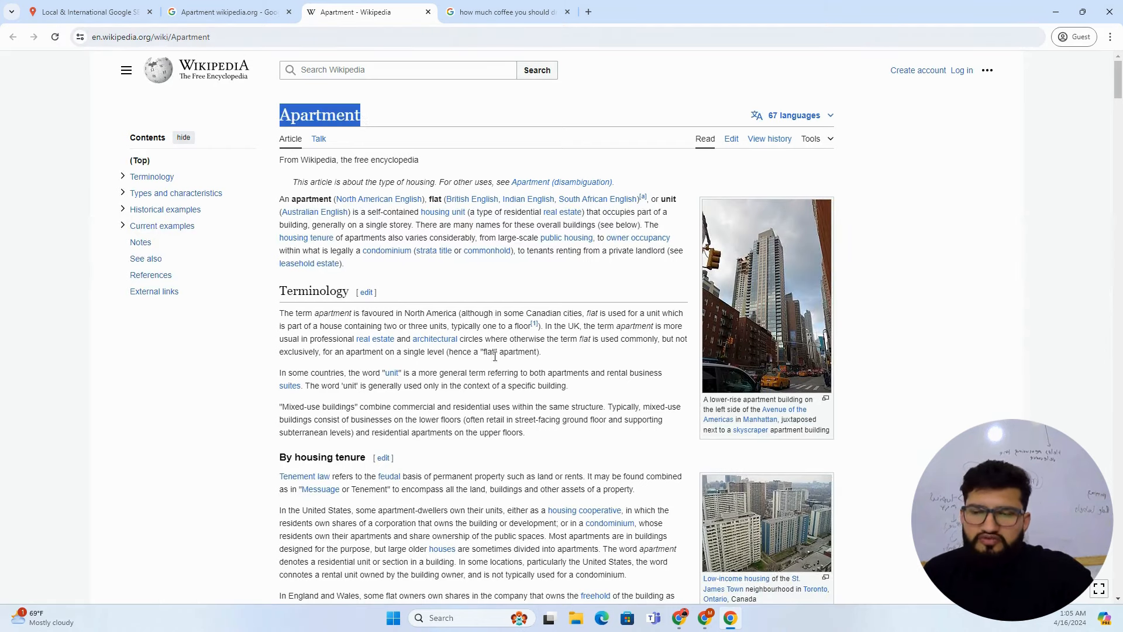
pyautogui.doubleClick(431, 226)
pyautogui.doubleClick(282, 114)
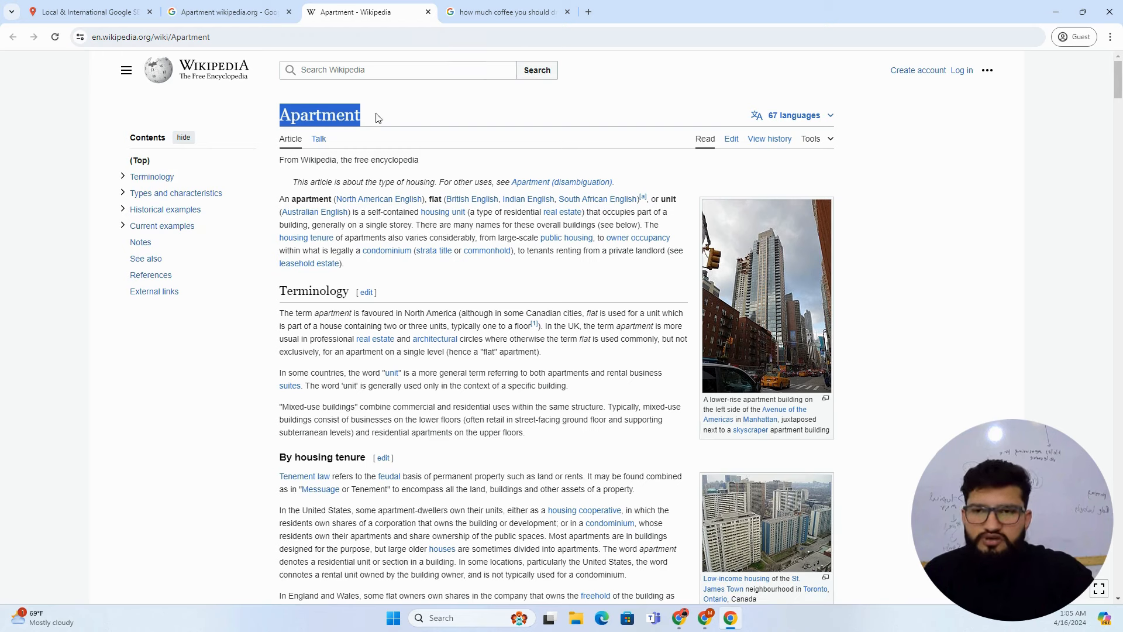
pyautogui.click(286, 121)
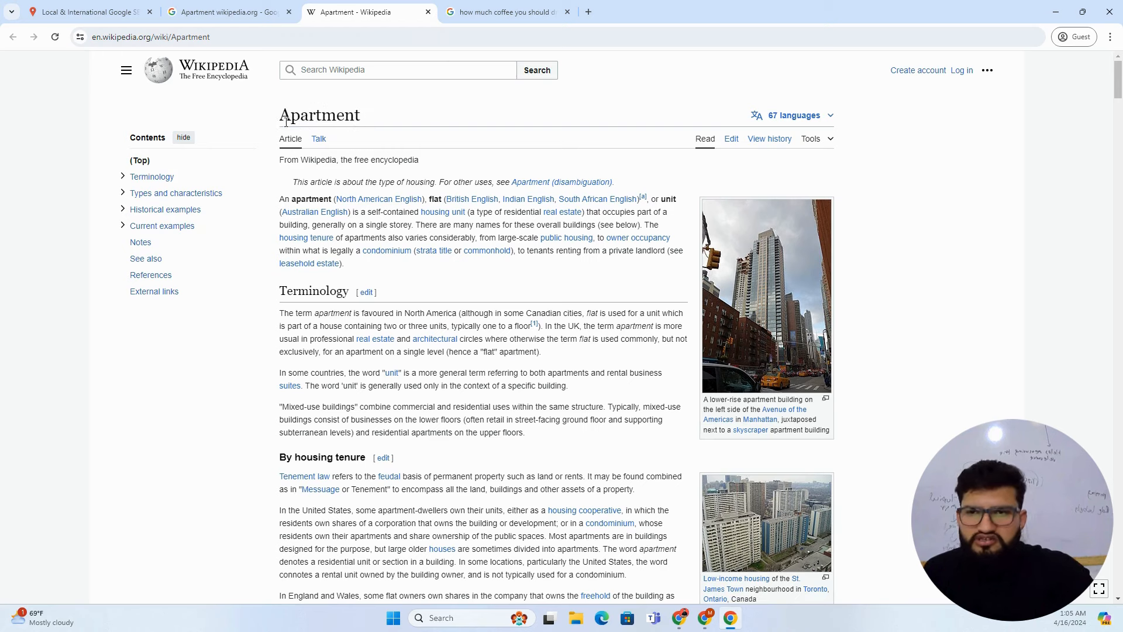
pyautogui.moveTo(282, 115); pyautogui.dragTo(403, 116)
pyautogui.click(406, 118)
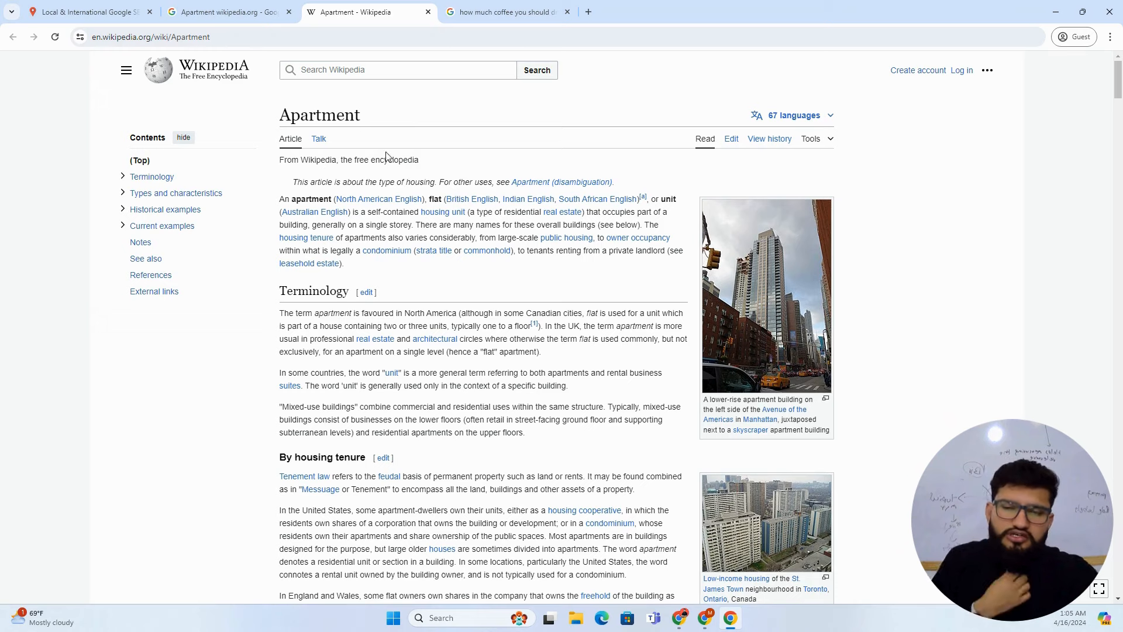
pyautogui.doubleClick(330, 120)
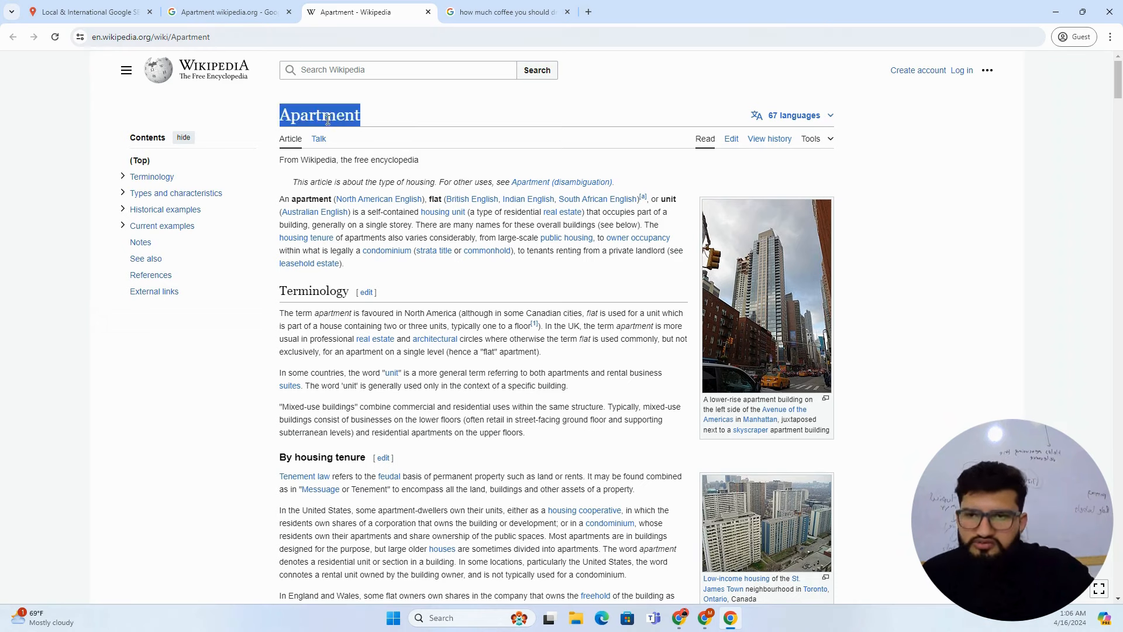
pyautogui.click(300, 181)
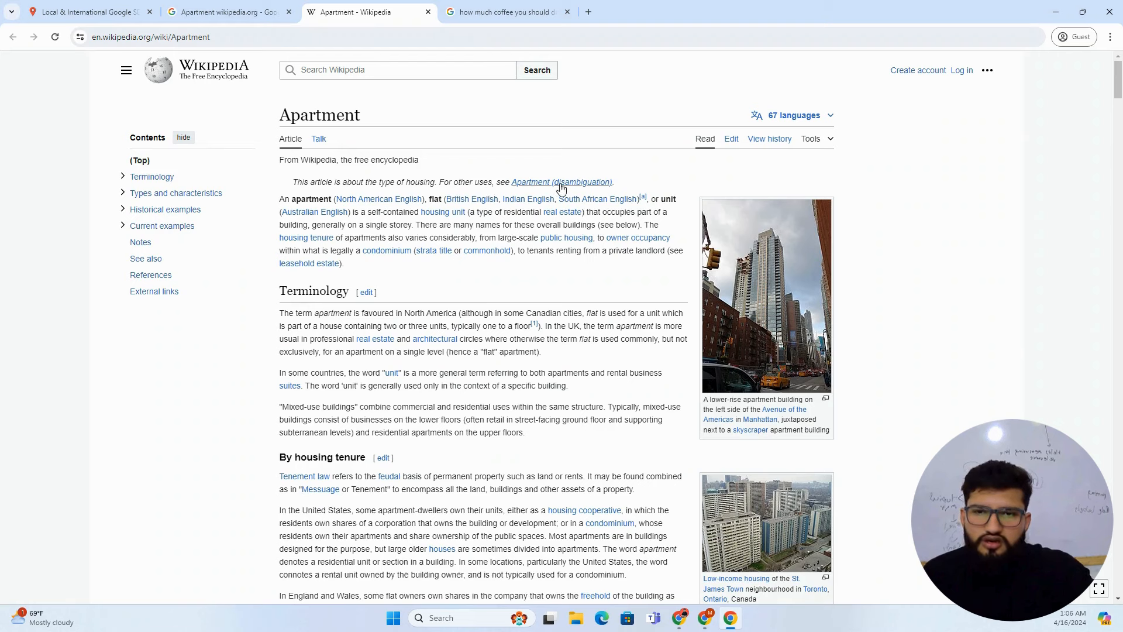
# Step: Examine the terms apartment, flat and unit in the article's opening sentence and the English variety given for each
pyautogui.moveTo(560, 188)
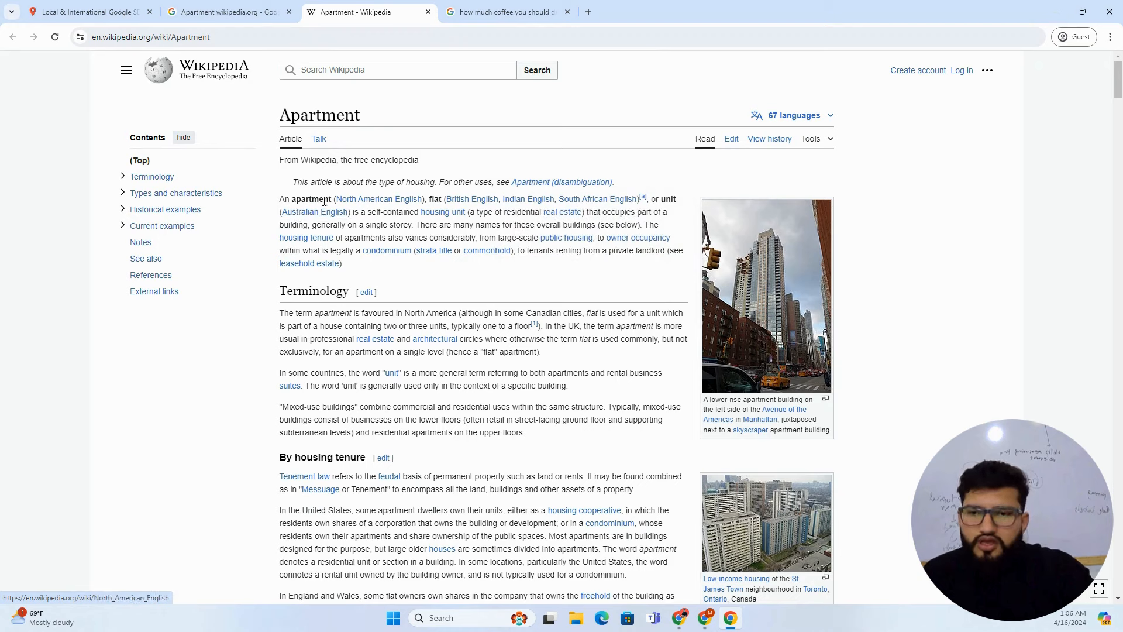
pyautogui.doubleClick(435, 203)
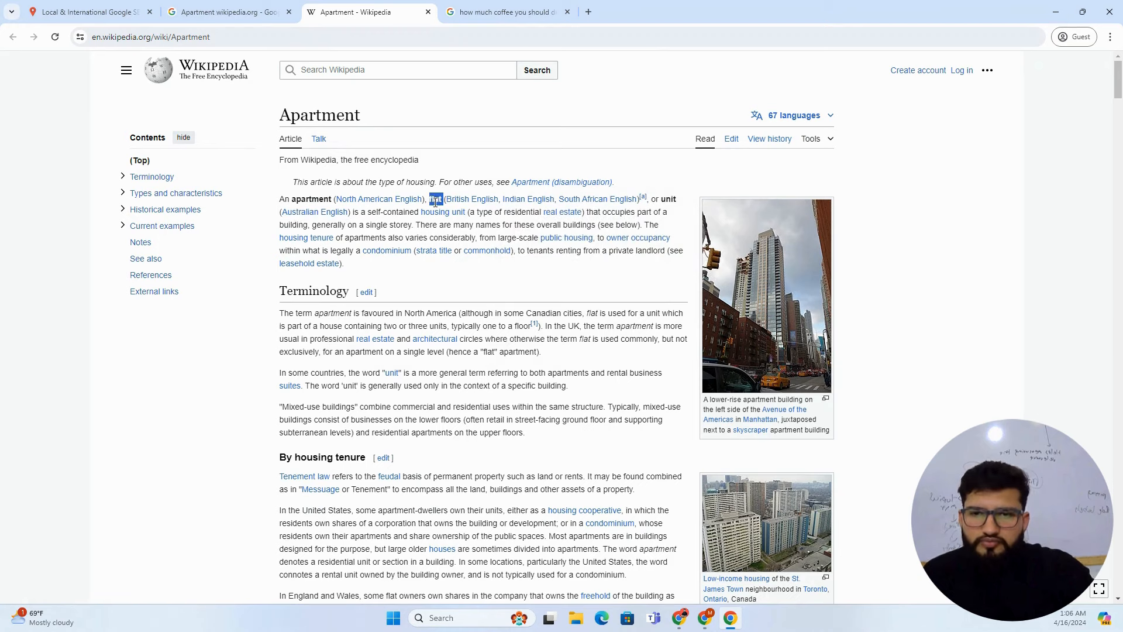
pyautogui.doubleClick(309, 199)
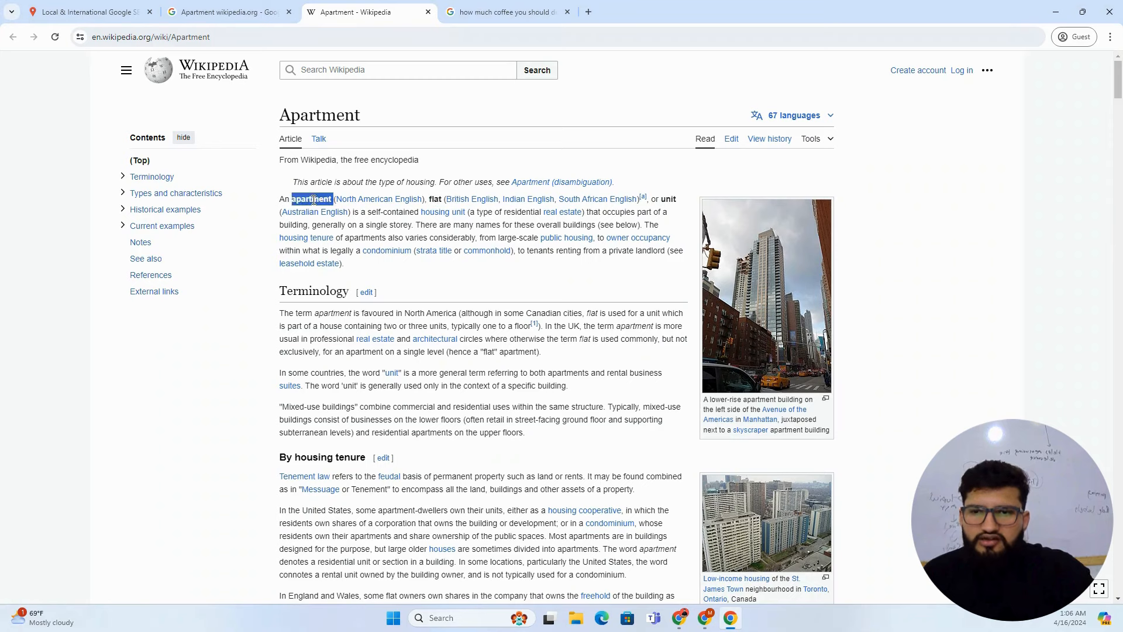
pyautogui.doubleClick(667, 199)
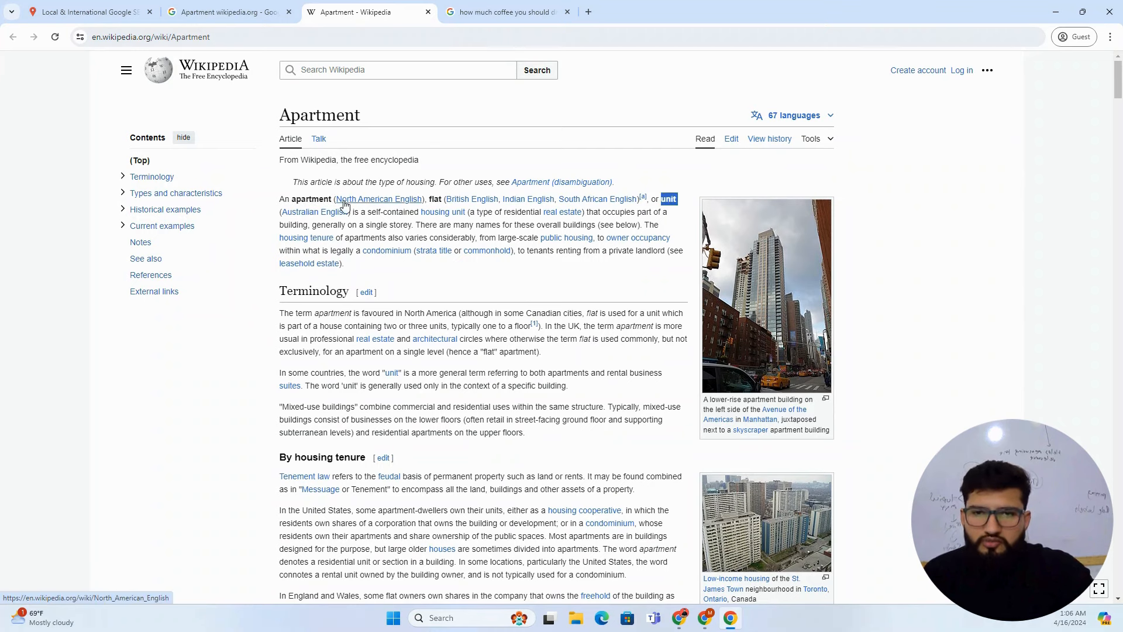
pyautogui.moveTo(358, 206)
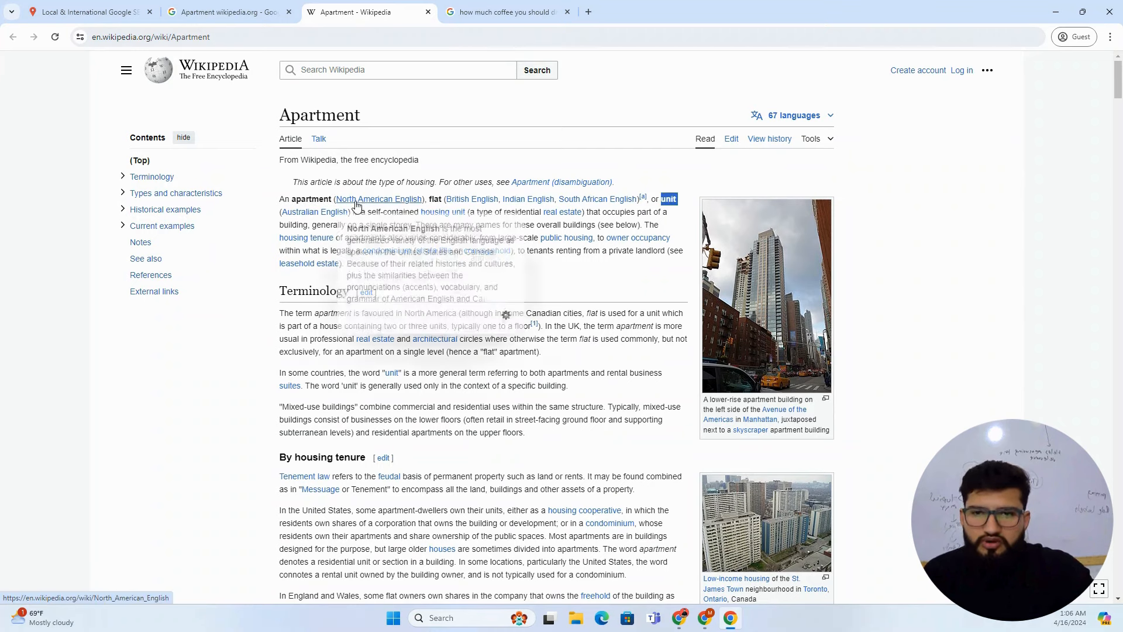
pyautogui.doubleClick(303, 199)
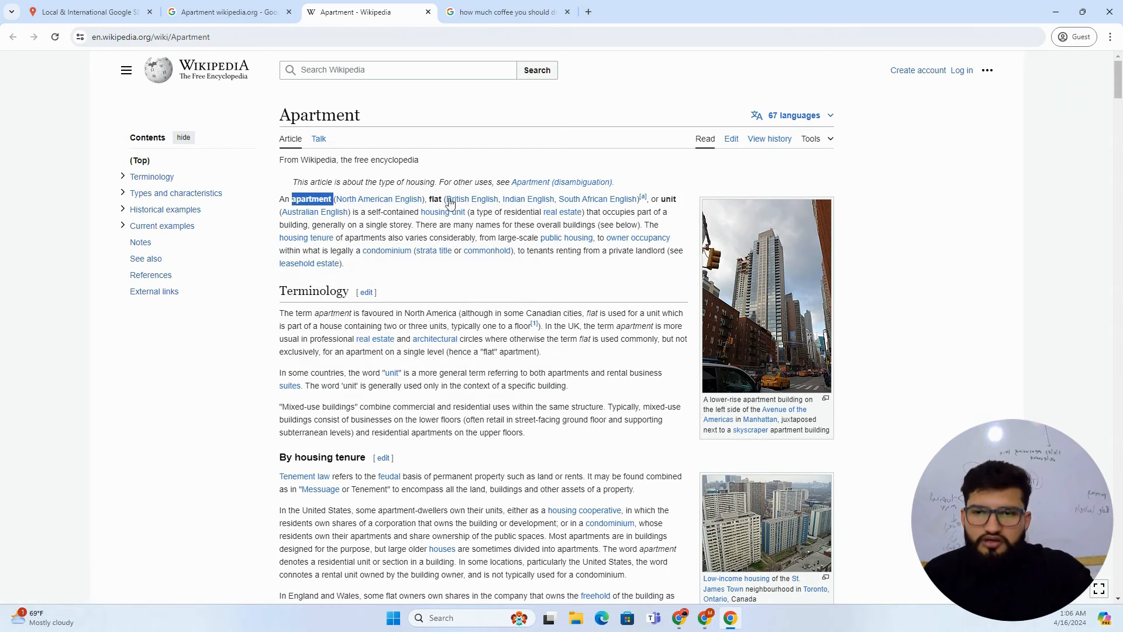
pyautogui.moveTo(589, 203)
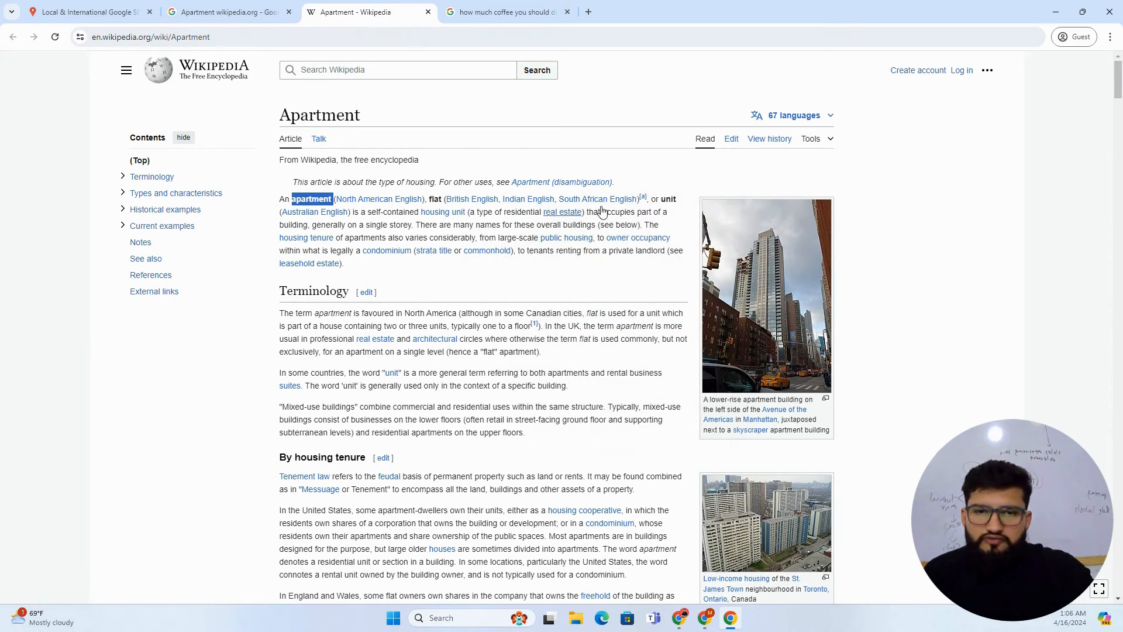
pyautogui.moveTo(327, 221)
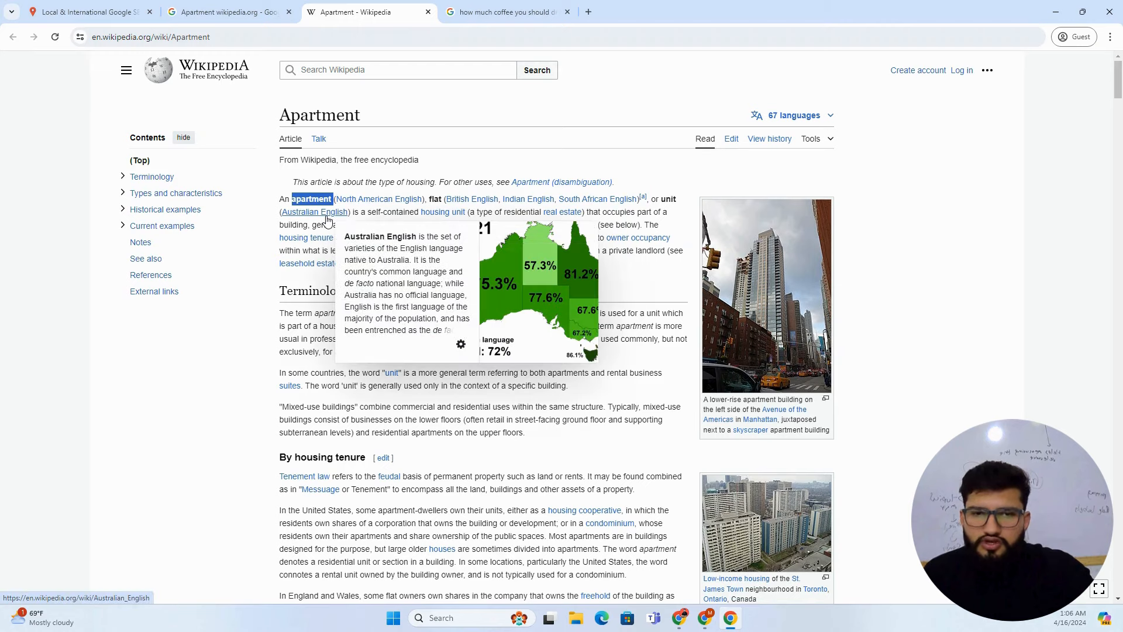
# Step: Read the article's definition of an apartment, examining the wording on self-contained housing unit, residential real estate, building and storey
pyautogui.doubleClick(372, 212)
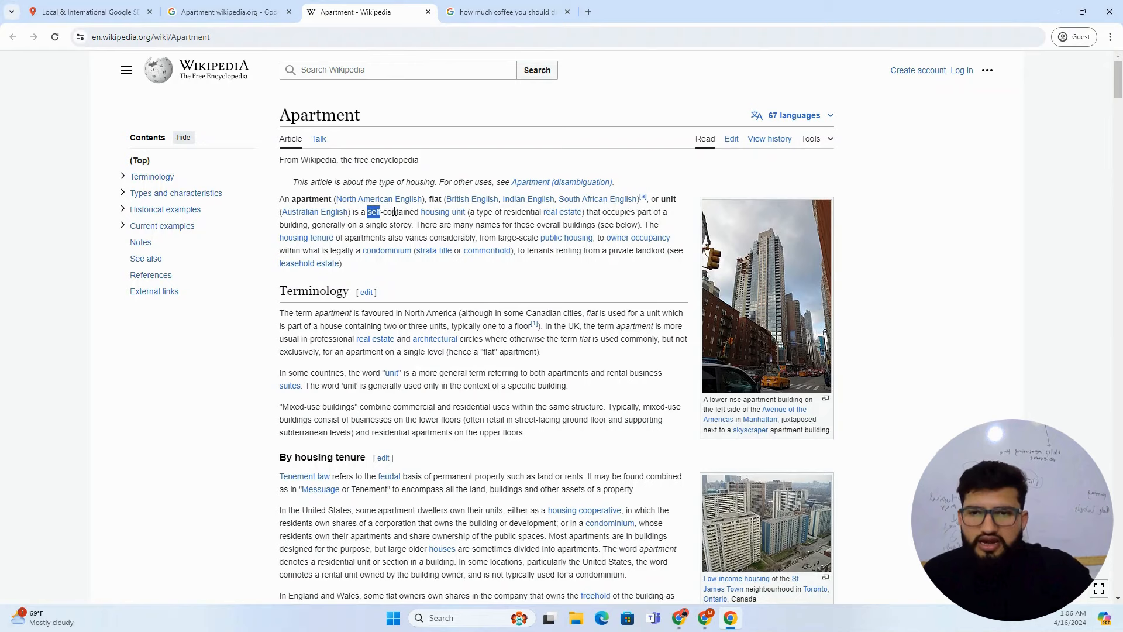
pyautogui.moveTo(445, 214)
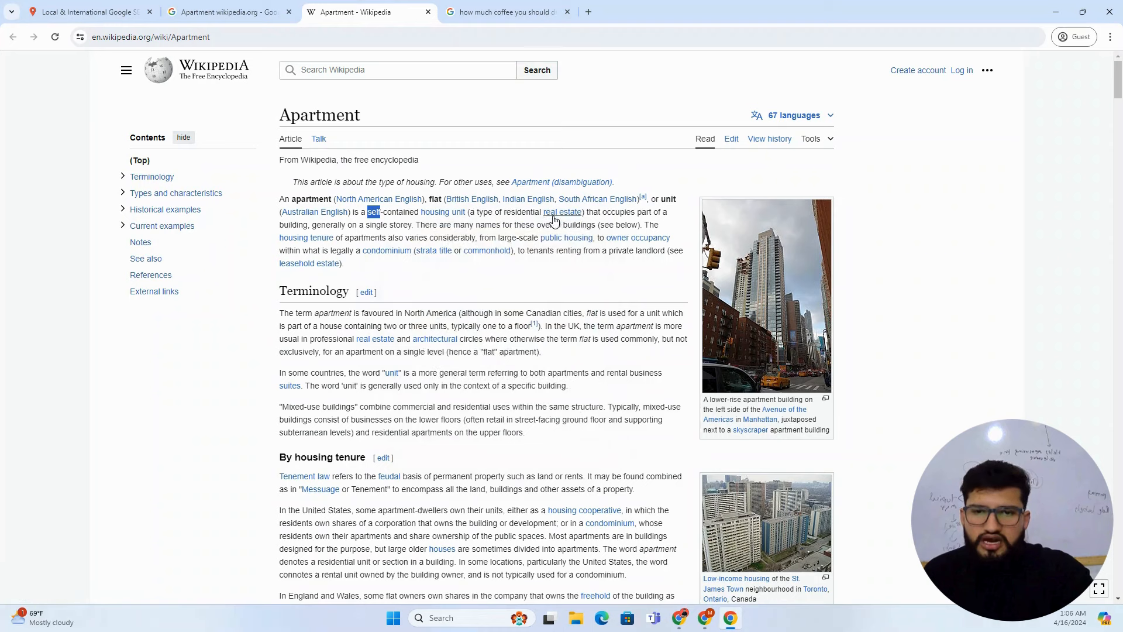
pyautogui.moveTo(559, 221)
pyautogui.doubleClick(524, 212)
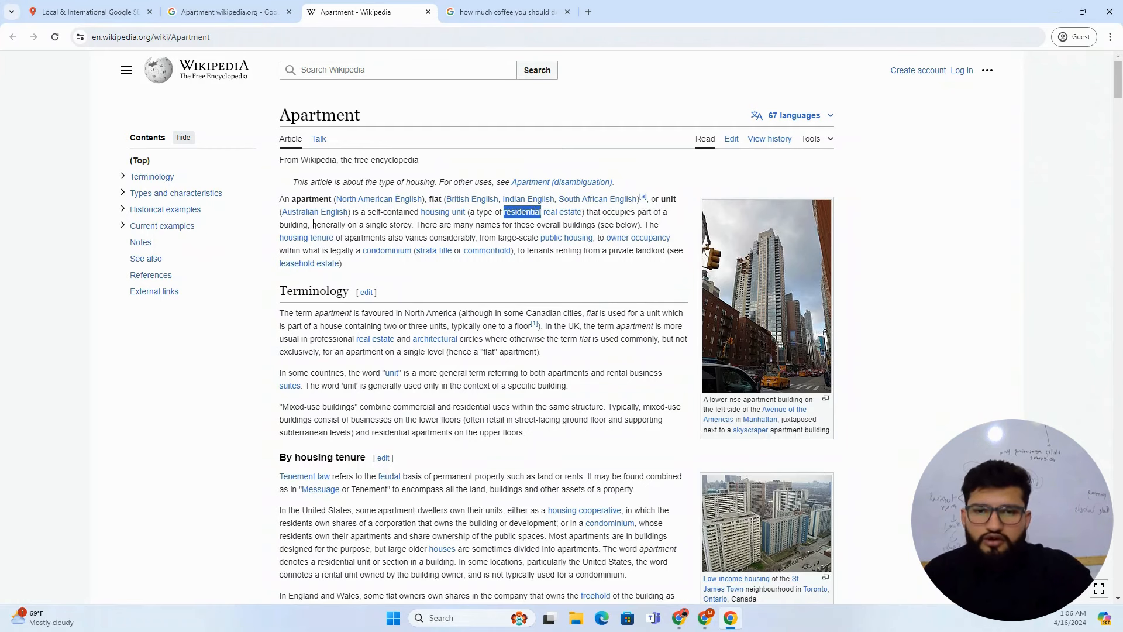
pyautogui.moveTo(308, 225); pyautogui.dragTo(282, 225)
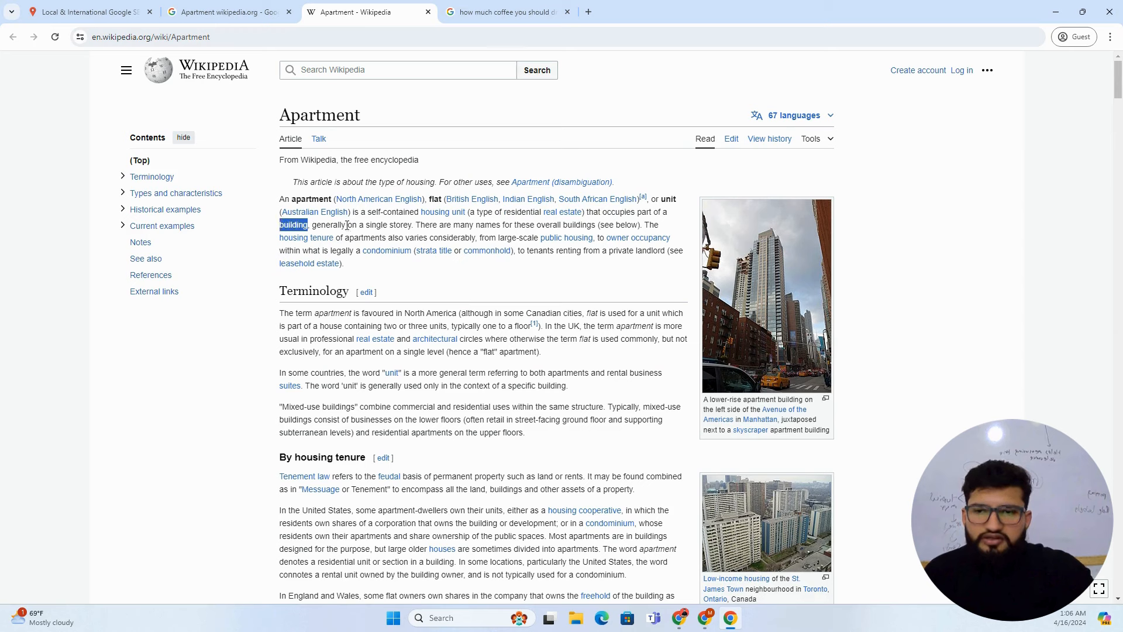
pyautogui.moveTo(412, 226); pyautogui.dragTo(393, 226)
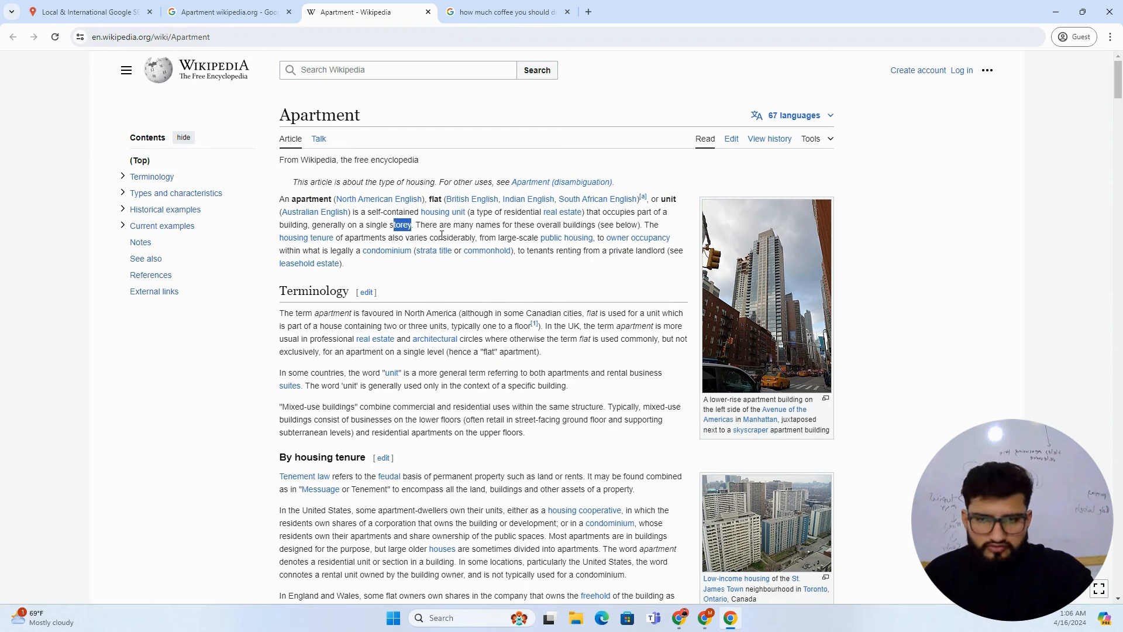
pyautogui.click(606, 225)
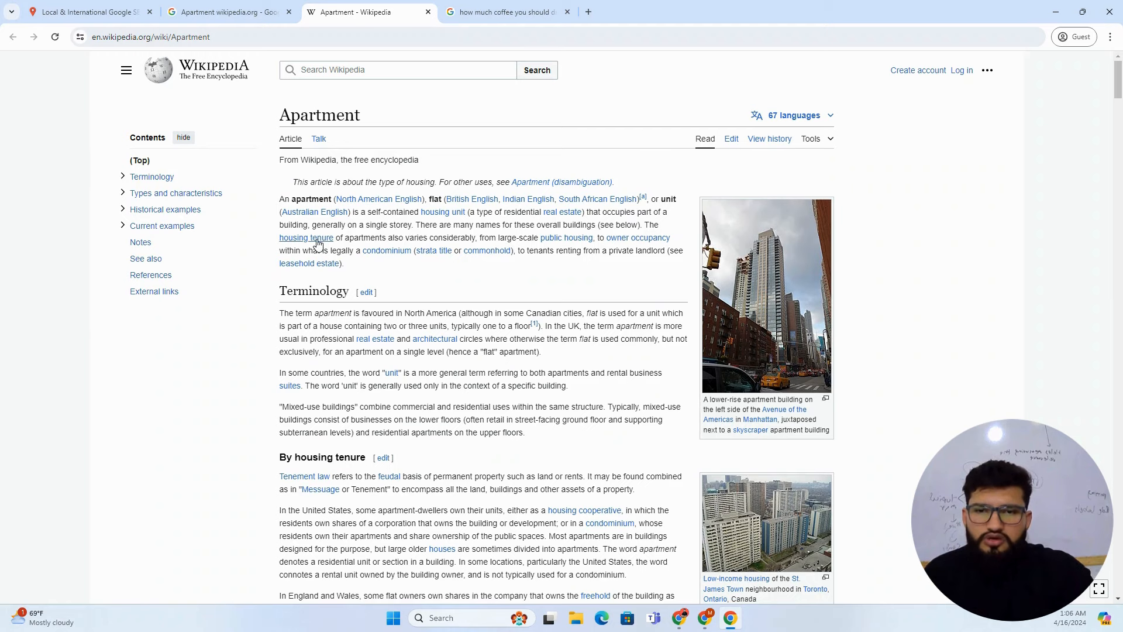
# Step: Read the introduction's sentence on housing tenure through leasehold estate, and highlight the whole introductory paragraph and its word "apartment"
pyautogui.moveTo(341, 236)
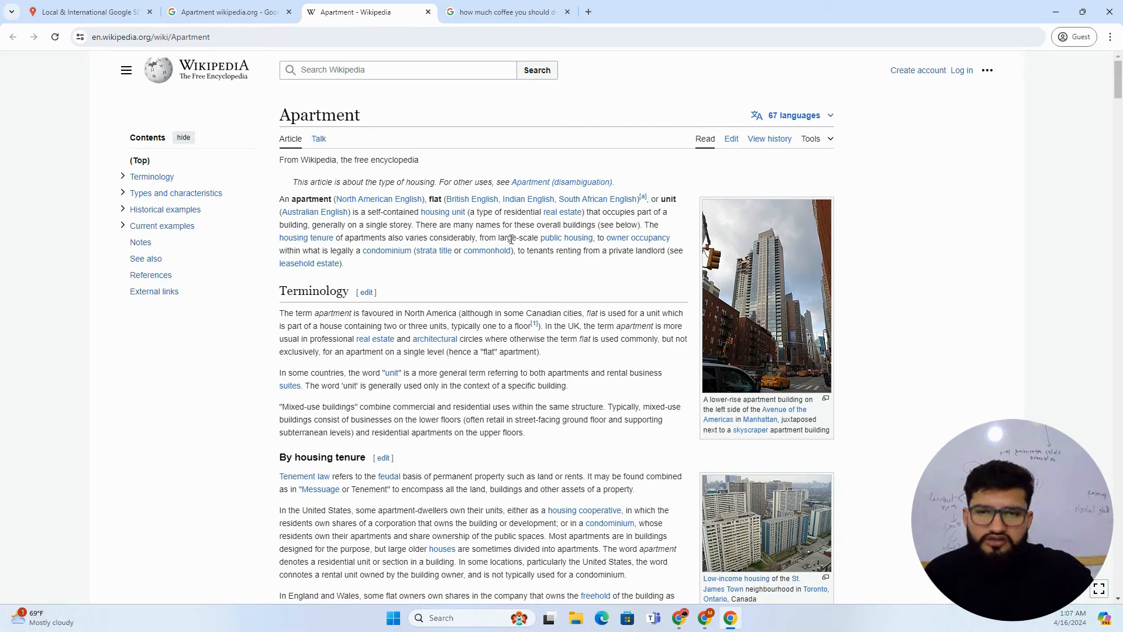
pyautogui.moveTo(558, 243)
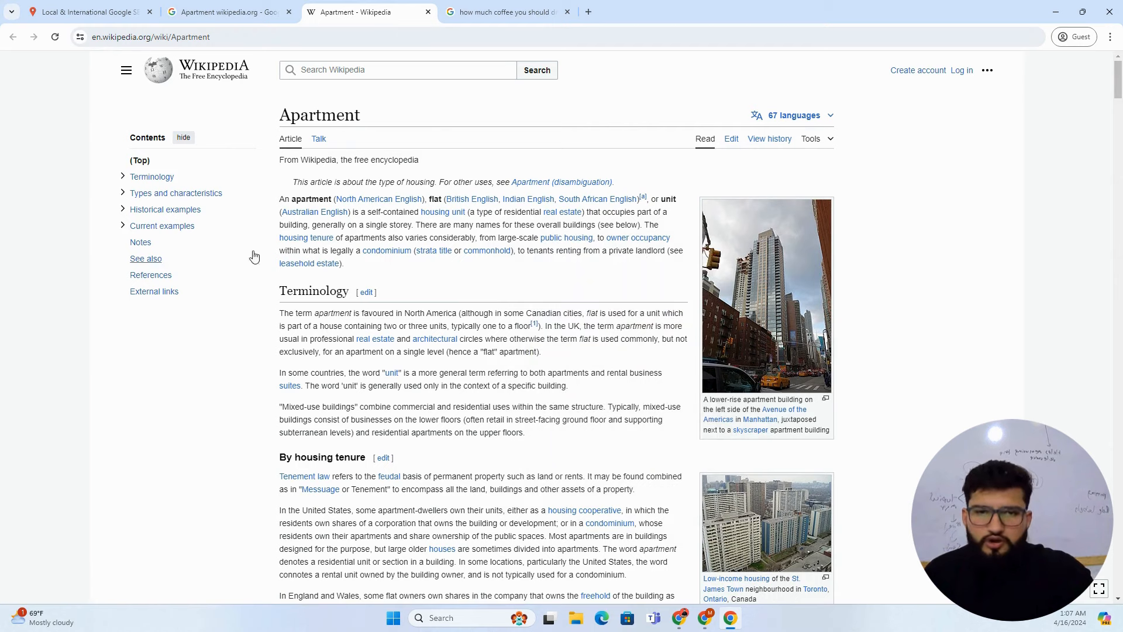
pyautogui.moveTo(378, 255)
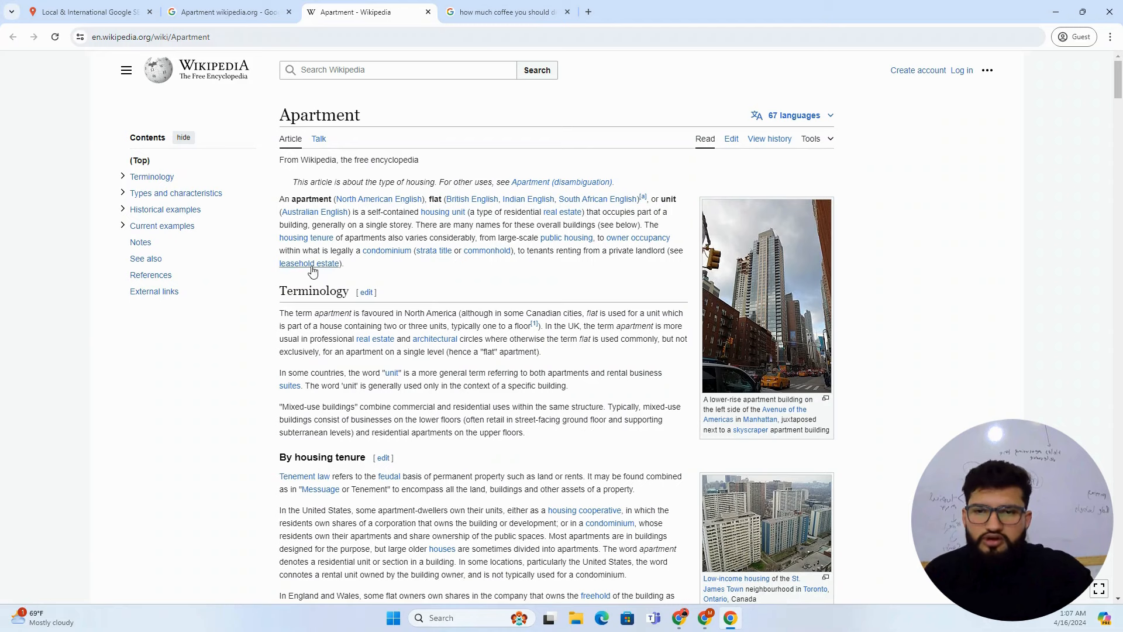
pyautogui.moveTo(292, 265)
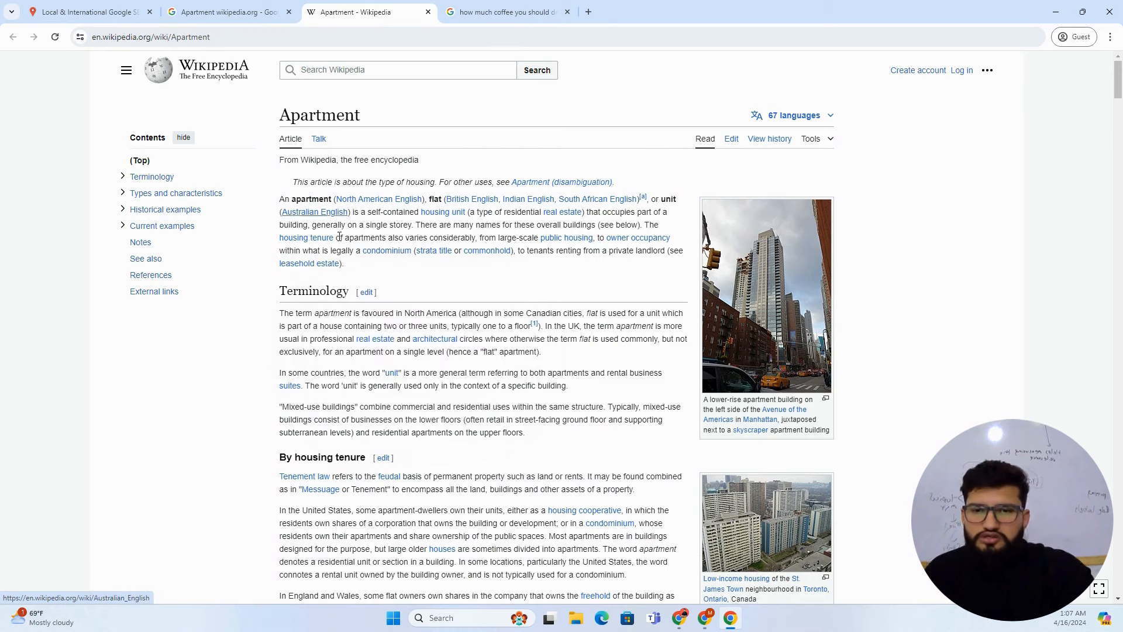
pyautogui.moveTo(366, 269); pyautogui.dragTo(275, 208)
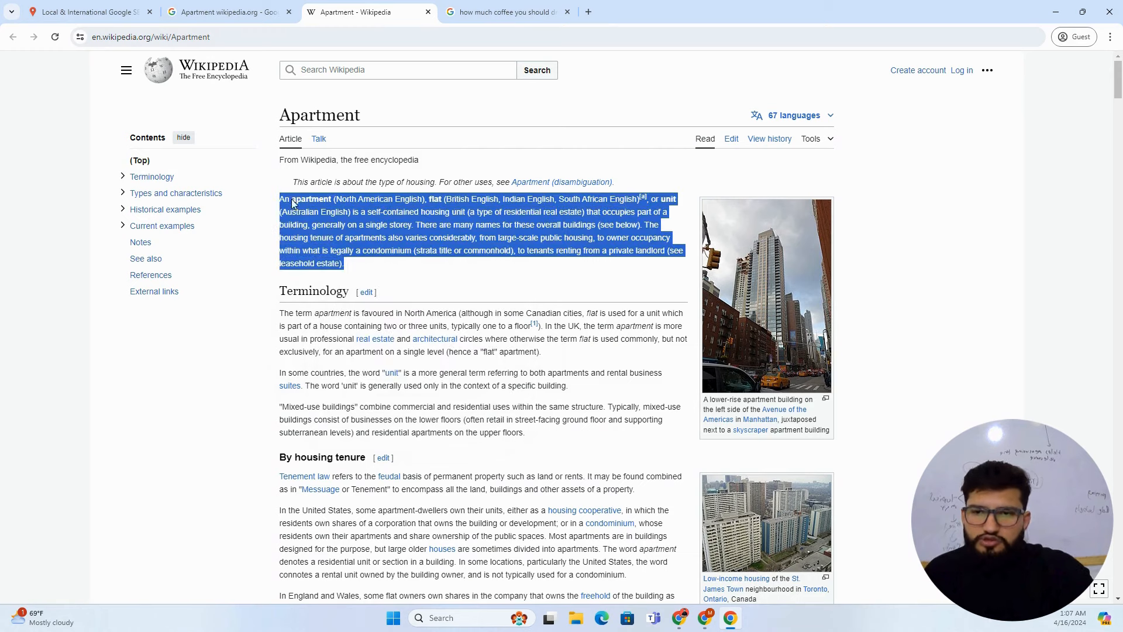
pyautogui.doubleClick(300, 198)
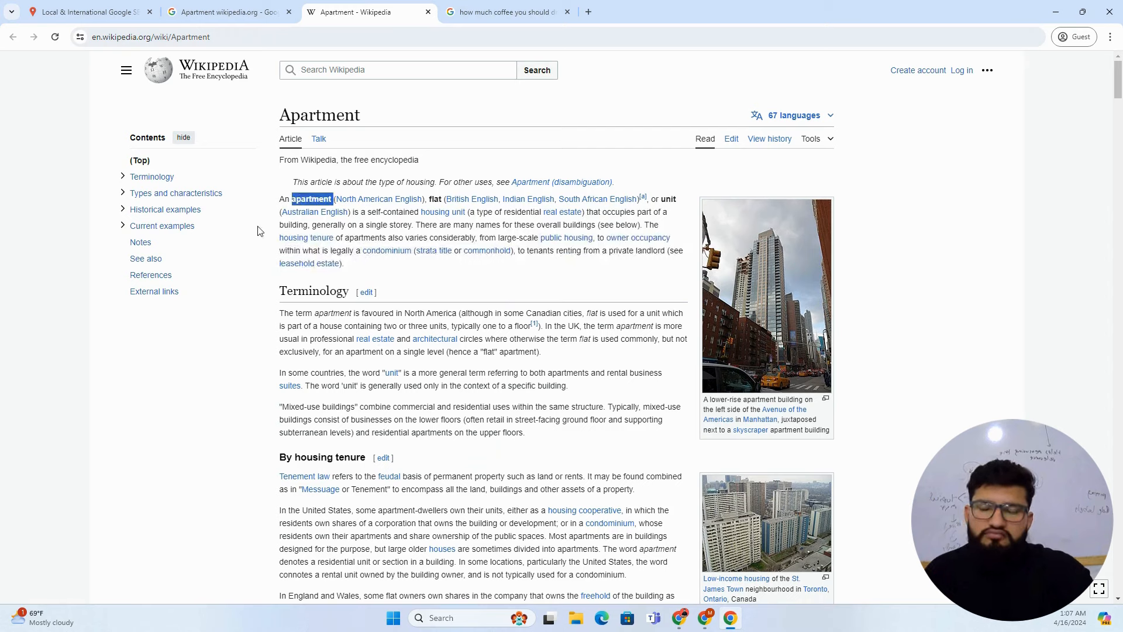
# Step: Highlight the article's introductory paragraph and relate its wording to the bold term "apartment"
pyautogui.moveTo(363, 270); pyautogui.dragTo(276, 201)
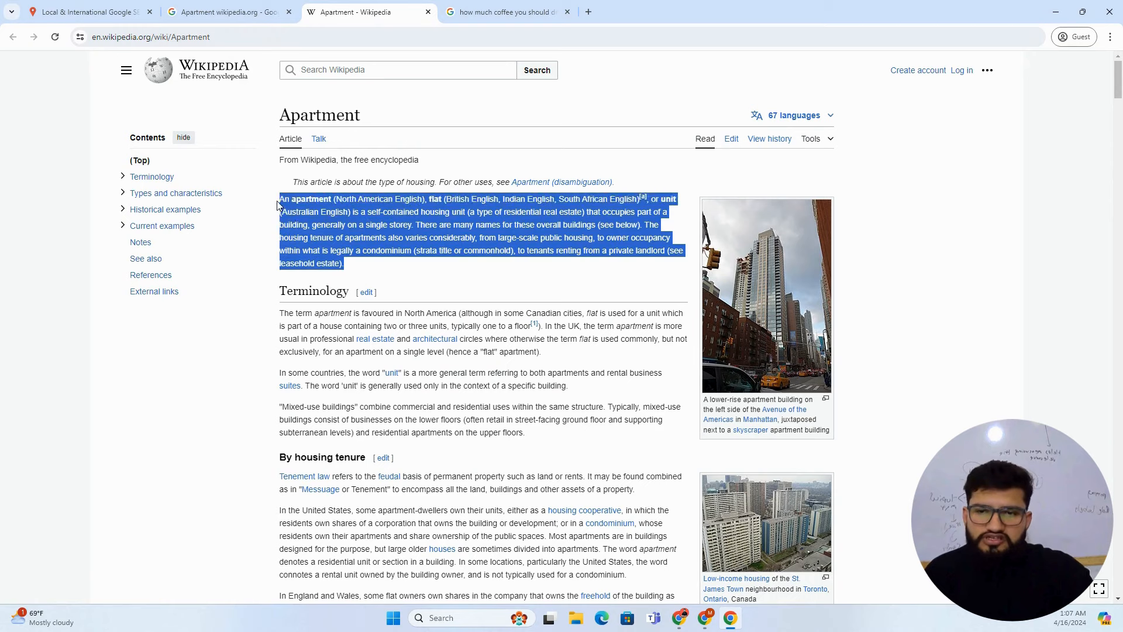
pyautogui.click(407, 274)
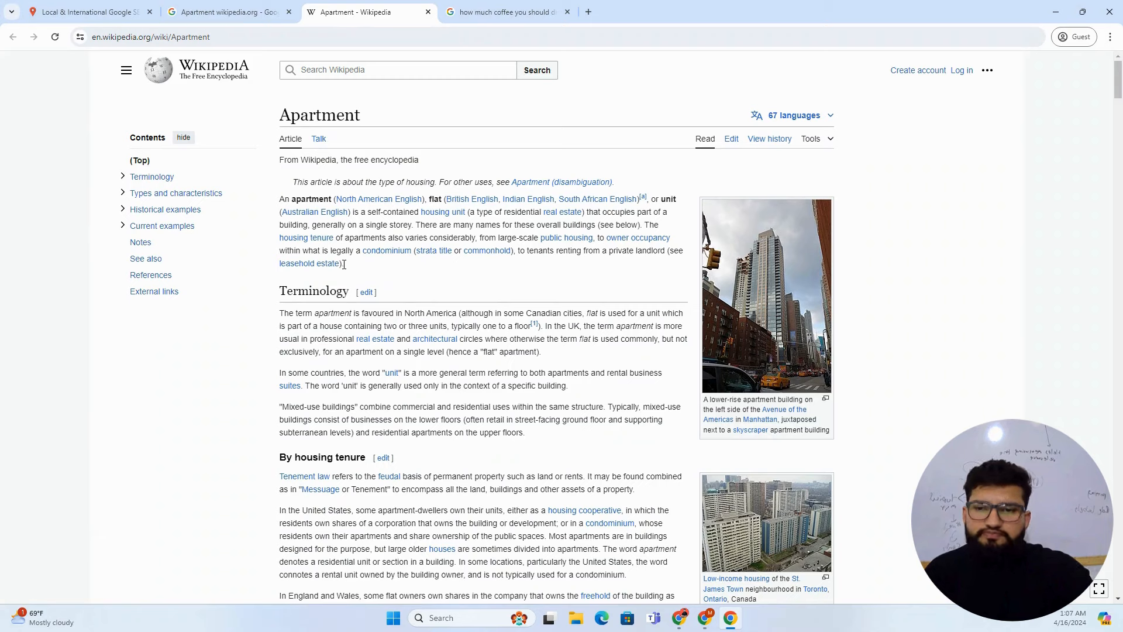
pyautogui.moveTo(344, 264); pyautogui.dragTo(348, 268)
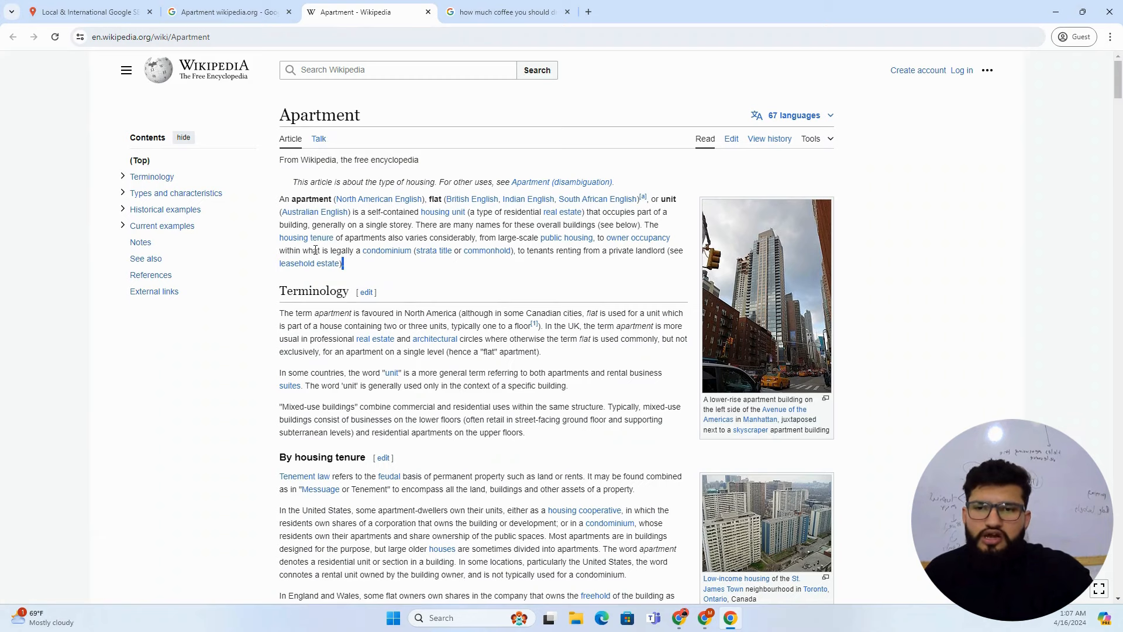
pyautogui.doubleClick(311, 200)
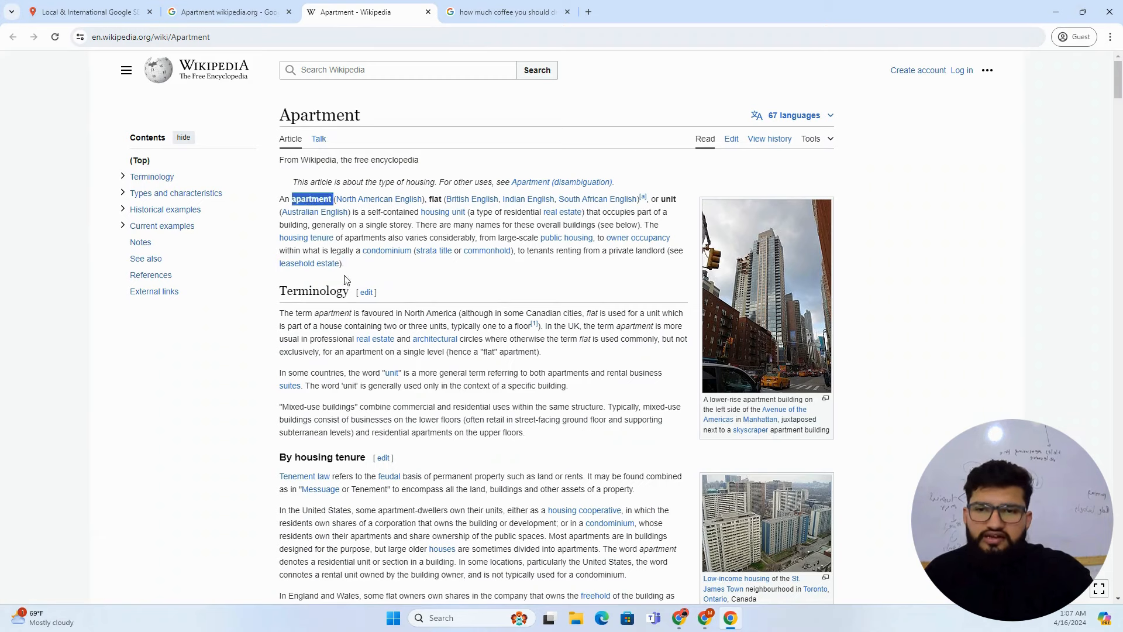
pyautogui.moveTo(347, 275); pyautogui.dragTo(333, 197)
pyautogui.click(359, 268)
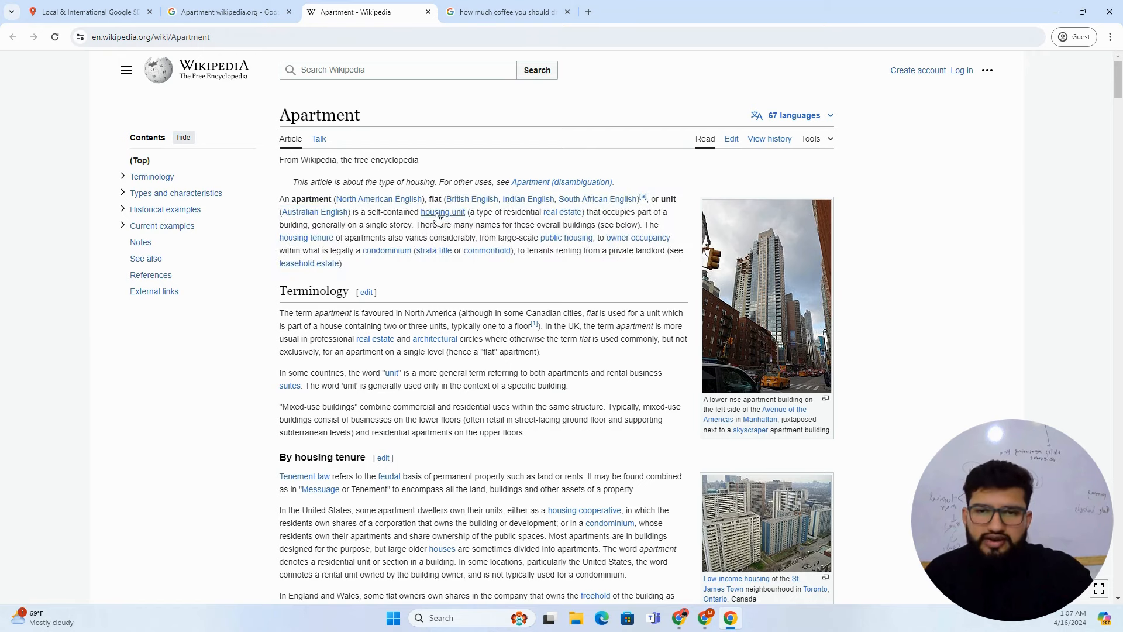
pyautogui.doubleClick(312, 199)
pyautogui.click(426, 275)
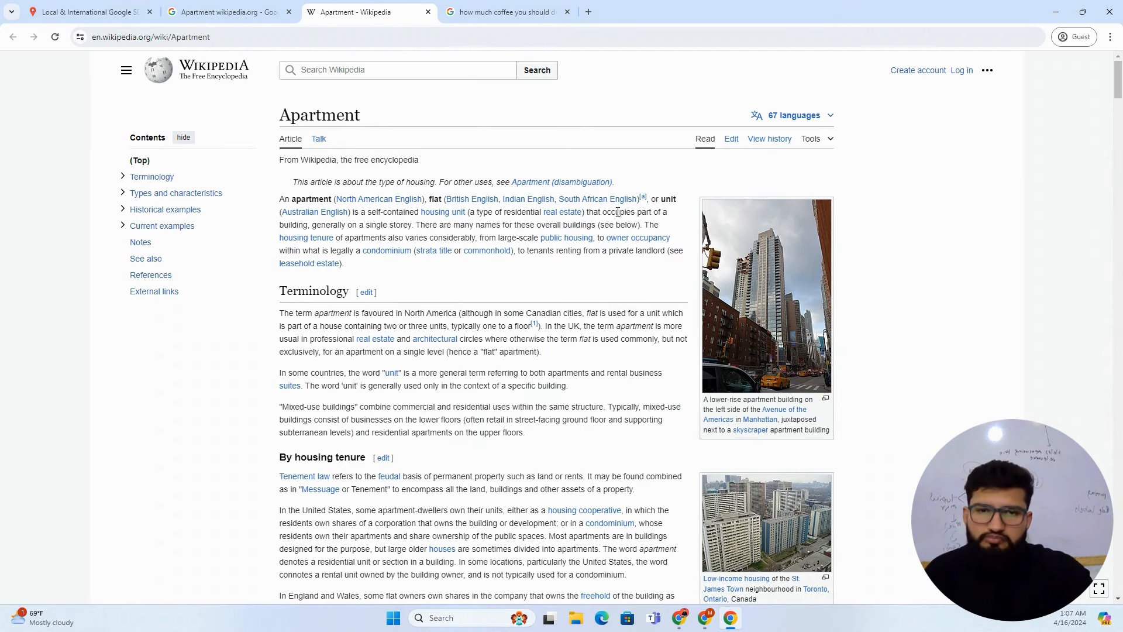
# Step: Compare the words "building" and "apartment" in the article's definition sentence
pyautogui.doubleClick(295, 226)
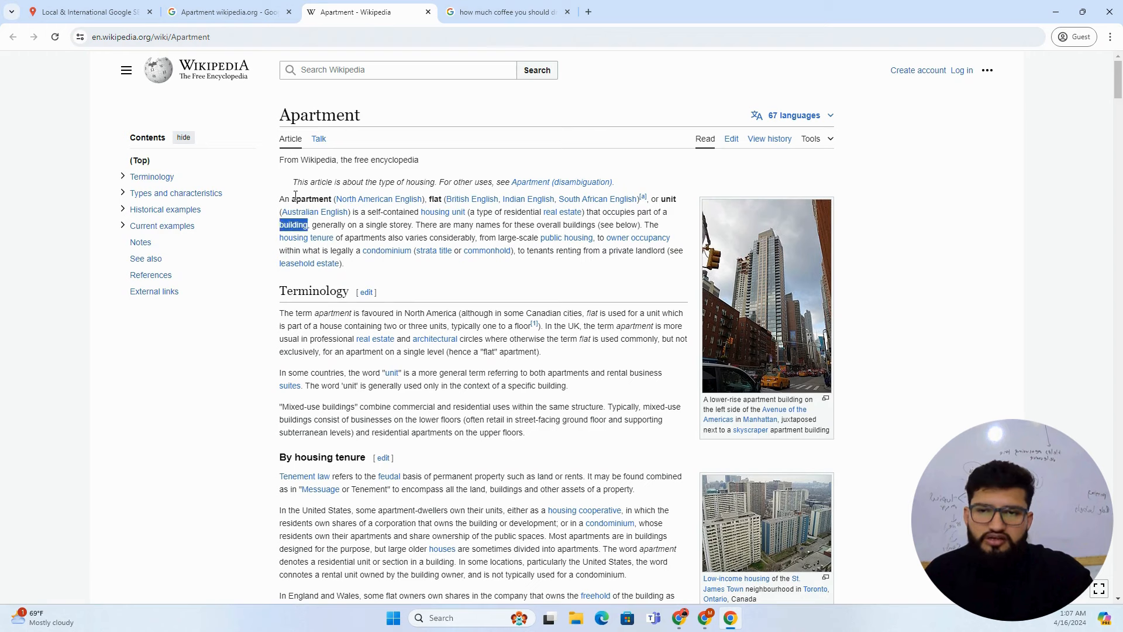
pyautogui.moveTo(294, 199); pyautogui.dragTo(332, 200)
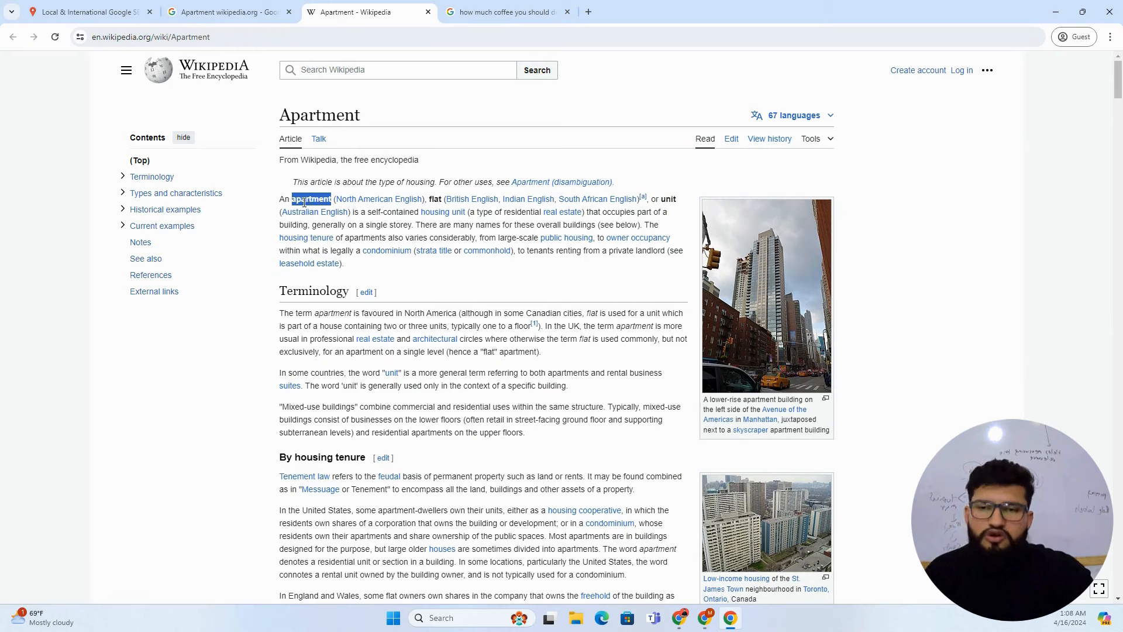
pyautogui.doubleClick(290, 225)
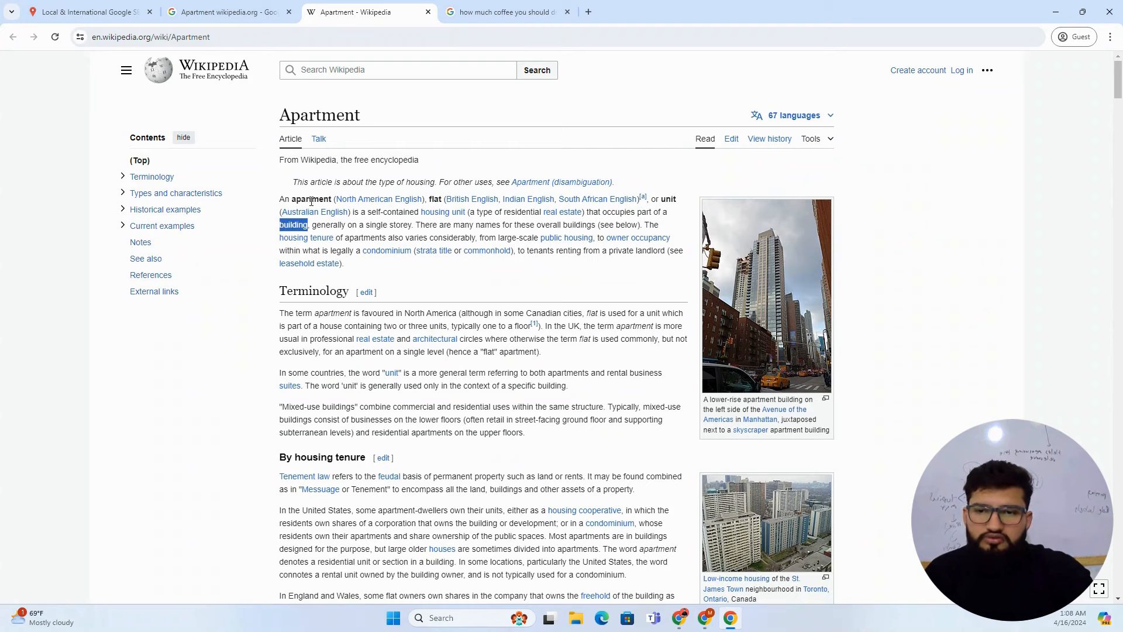
# Step: Check the topical map spreadsheet briefly, and skim the Wikipedia article from its title down through the sections
pyautogui.hotkey('alt', 'Tab')
pyautogui.click(211, 226)
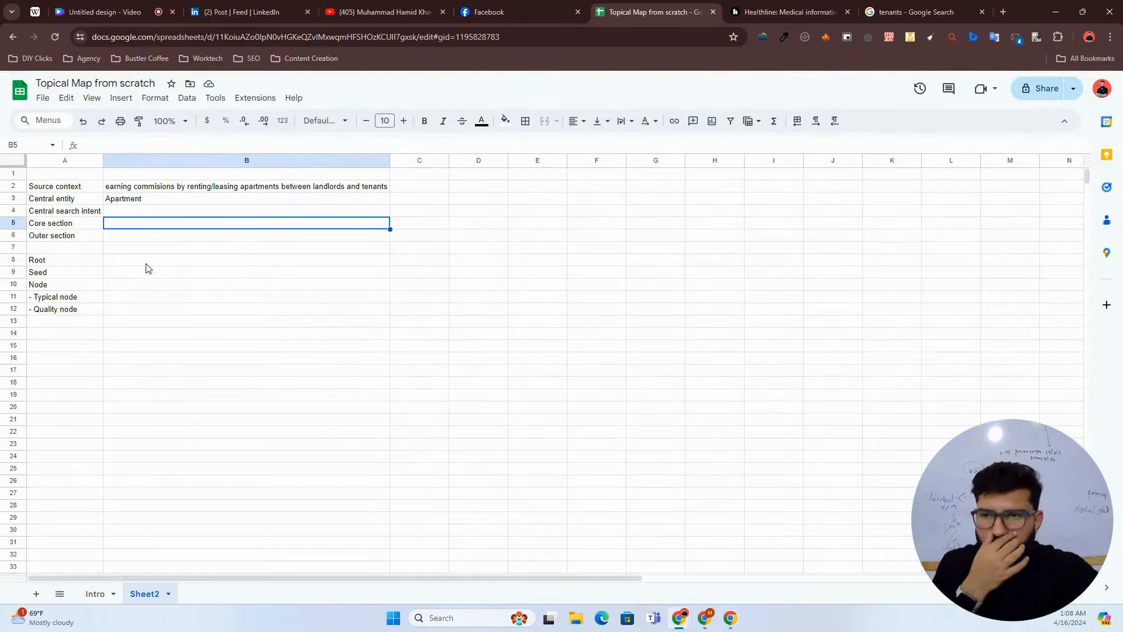
pyautogui.hotkey('alt', 'Tab')
pyautogui.doubleClick(325, 115)
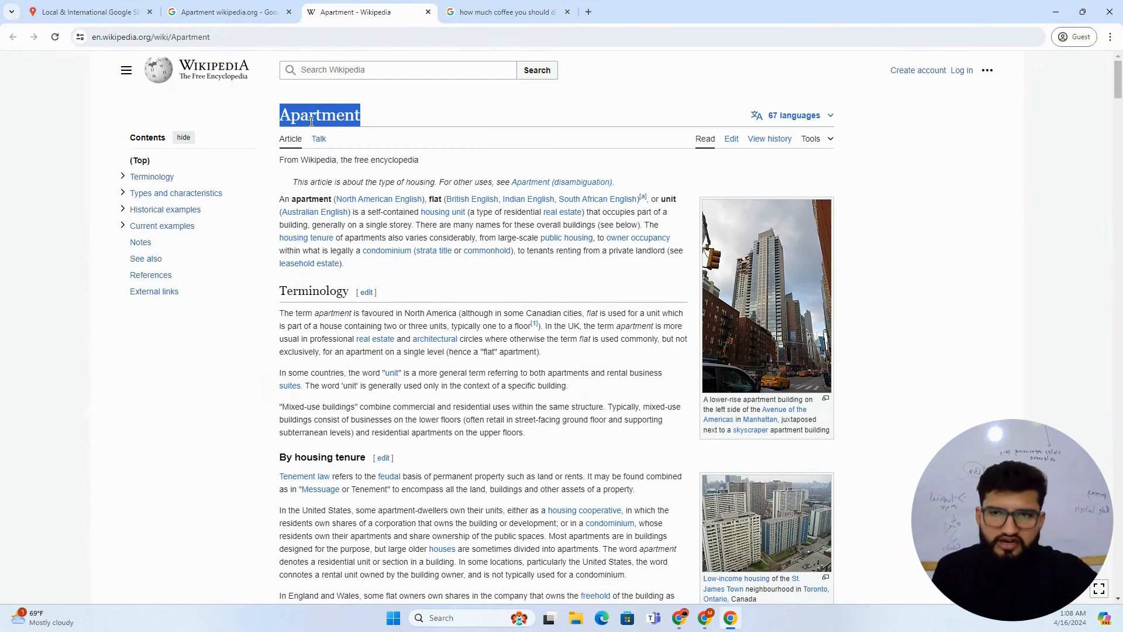
pyautogui.scroll(-20, 363, 266)
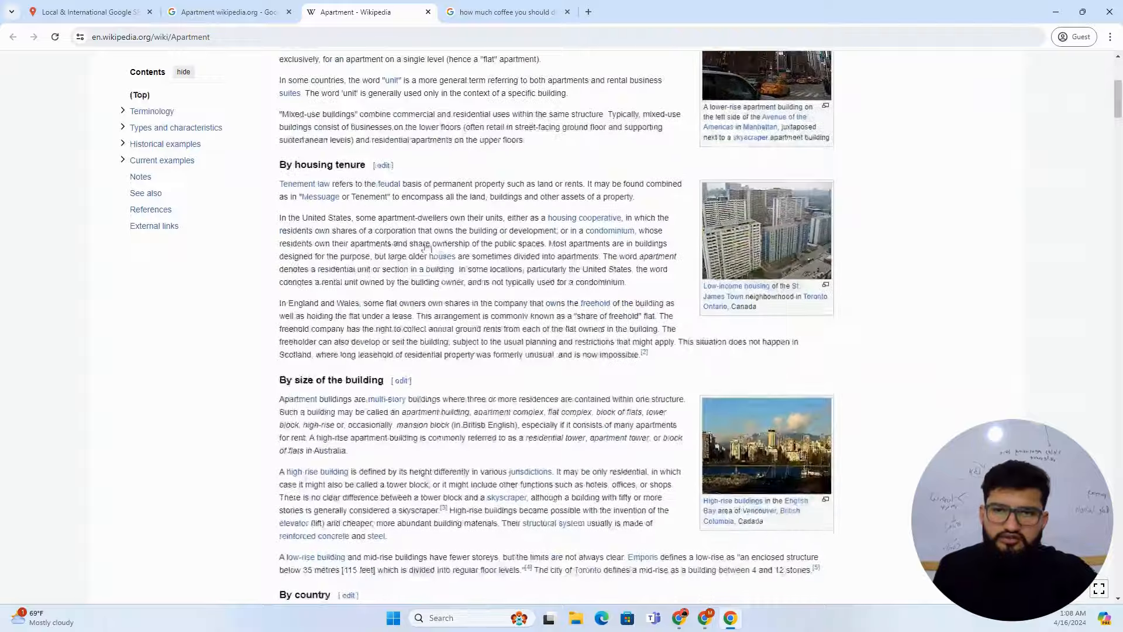
pyautogui.scroll(-20, 480, 252)
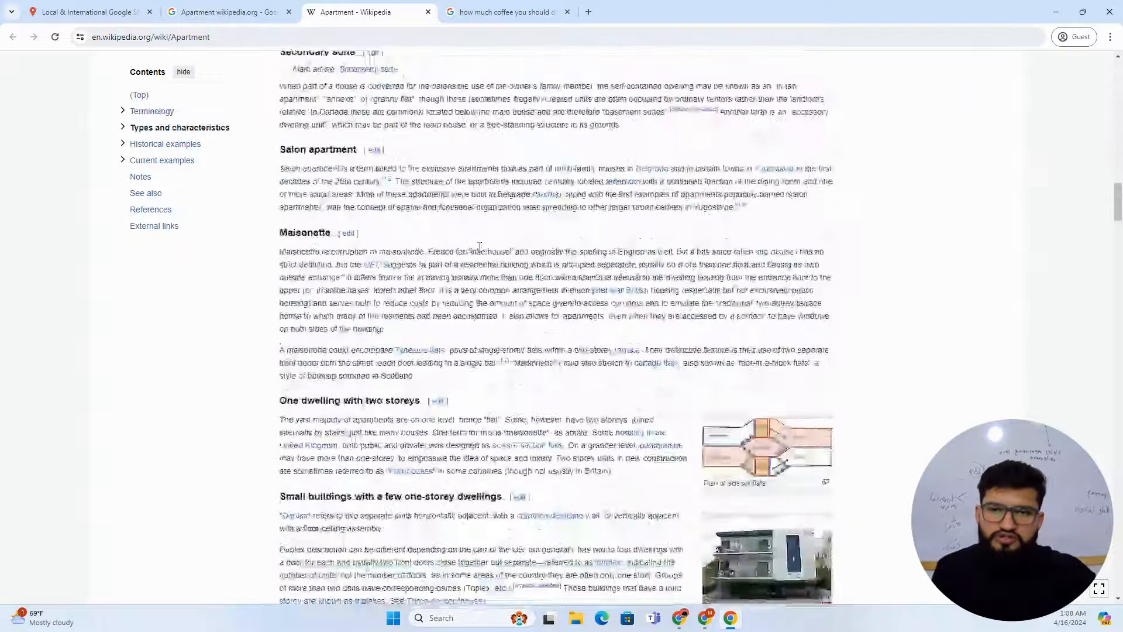
pyautogui.moveTo(1117, 288); pyautogui.dragTo(1095, 328)
# Step: Switch to the topical map spreadsheet and enter the heading "Research components" in cell A19
pyautogui.hotkey('alt', 'Tab')
pyautogui.click(221, 347)
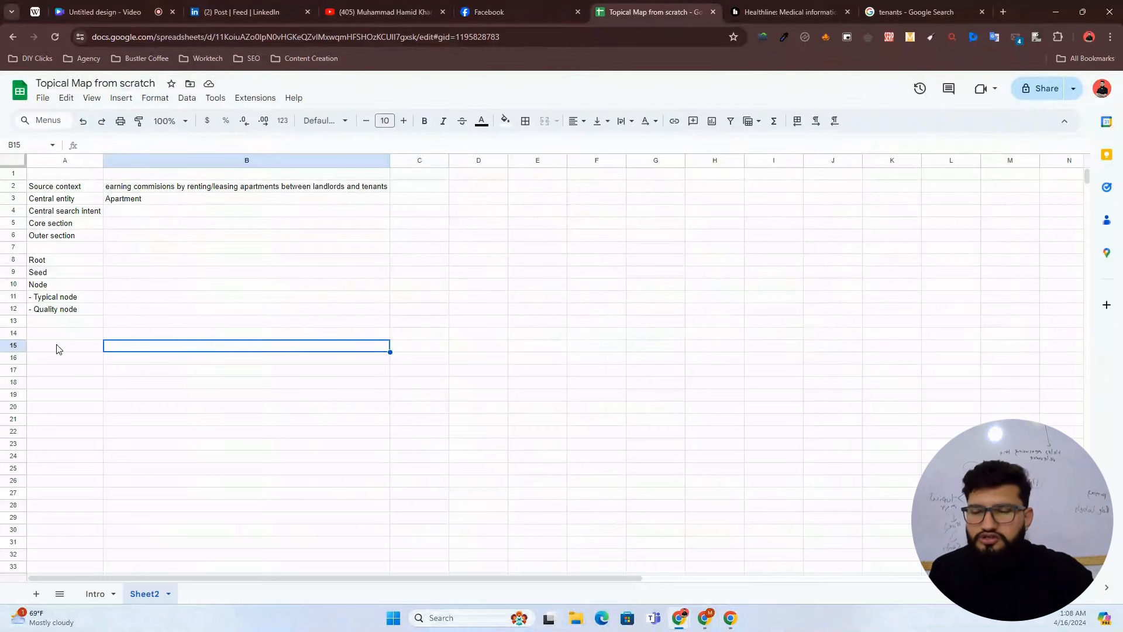
pyautogui.click(55, 359)
pyautogui.click(62, 398)
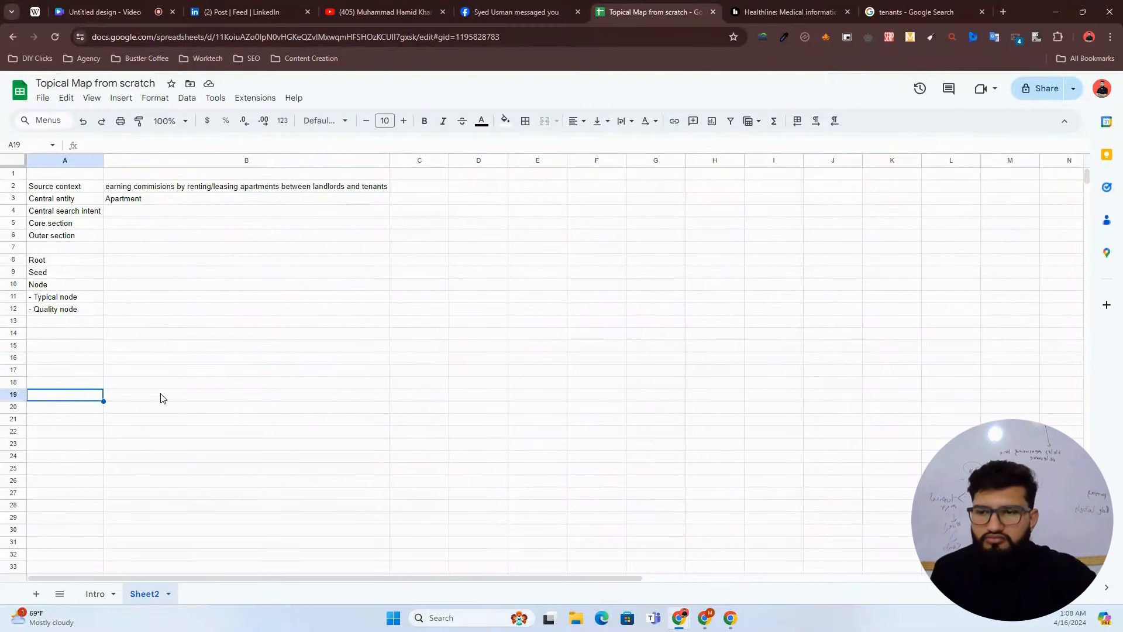
pyautogui.write('Research')
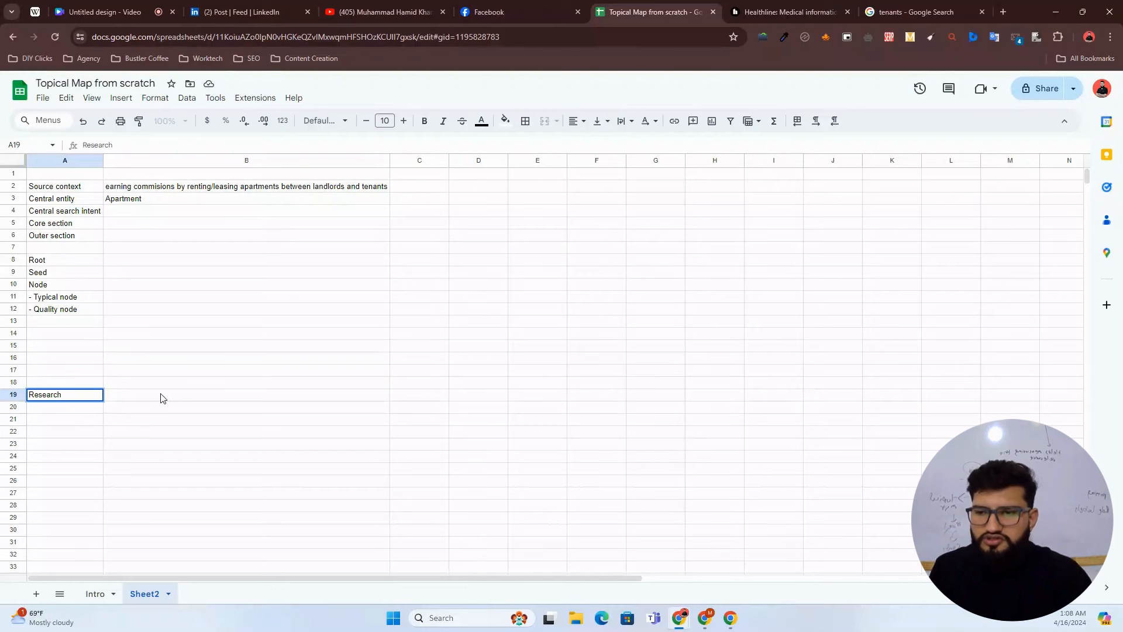
pyautogui.write(' jour')
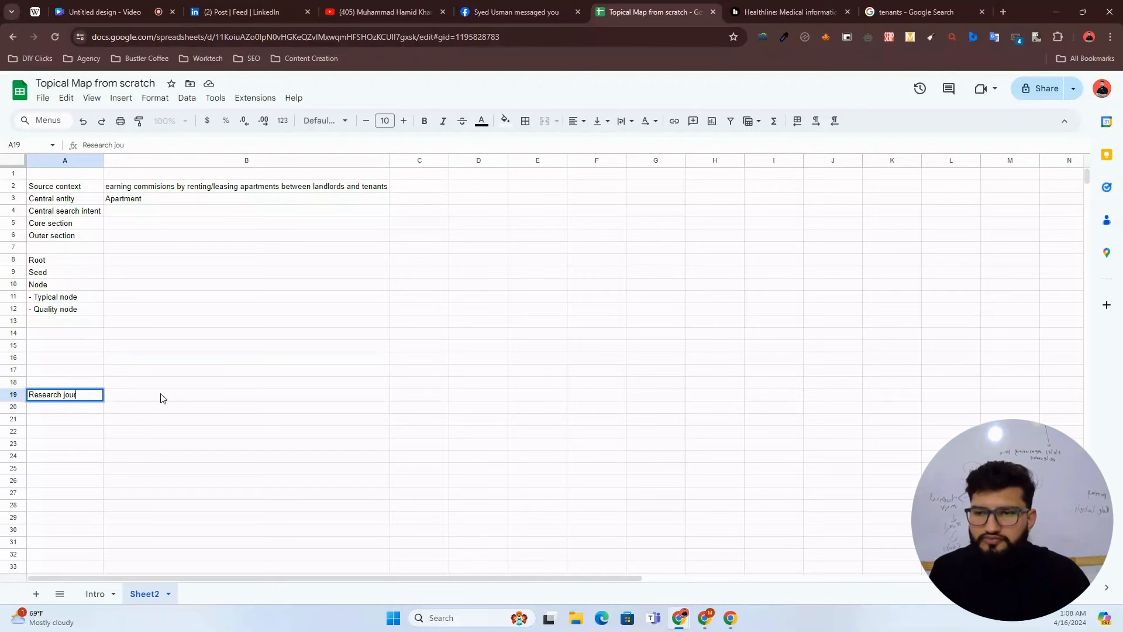
pyautogui.write('n')
pyautogui.press('BackSpace')
pyautogui.press('BackSpace')
pyautogui.press('BackSpace')
pyautogui.press('BackSpace')
pyautogui.press('BackSpace')
pyautogui.write('compo')
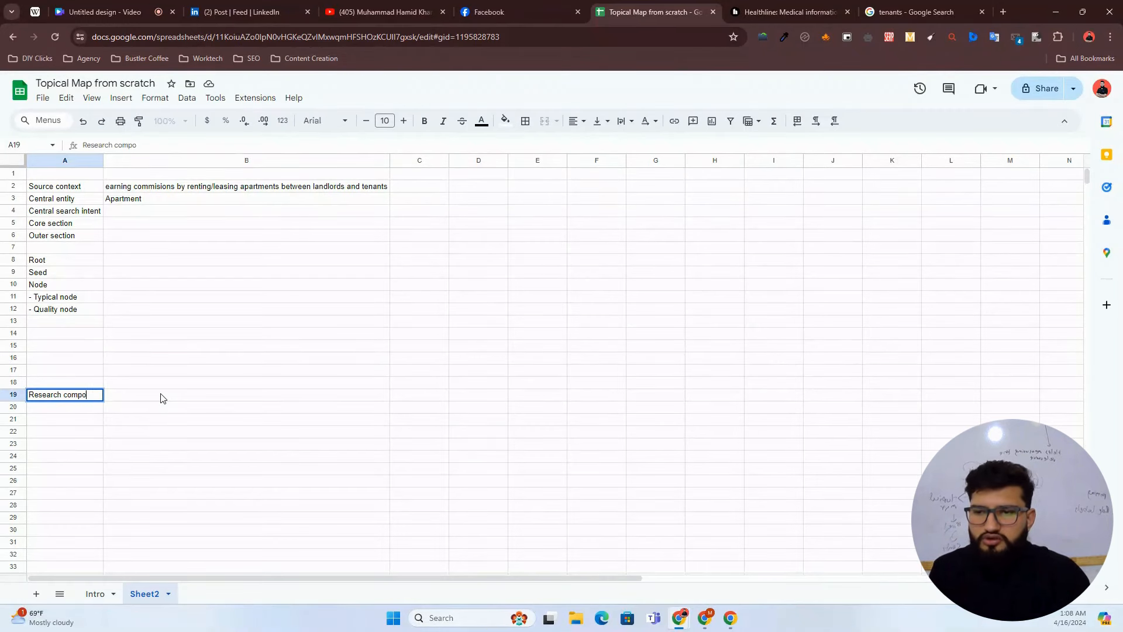
pyautogui.write('nents')
pyautogui.press('Return')
# Step: Add the label "Entities" in cell A22 under the research components heading
pyautogui.press('Return')
pyautogui.press('Return')
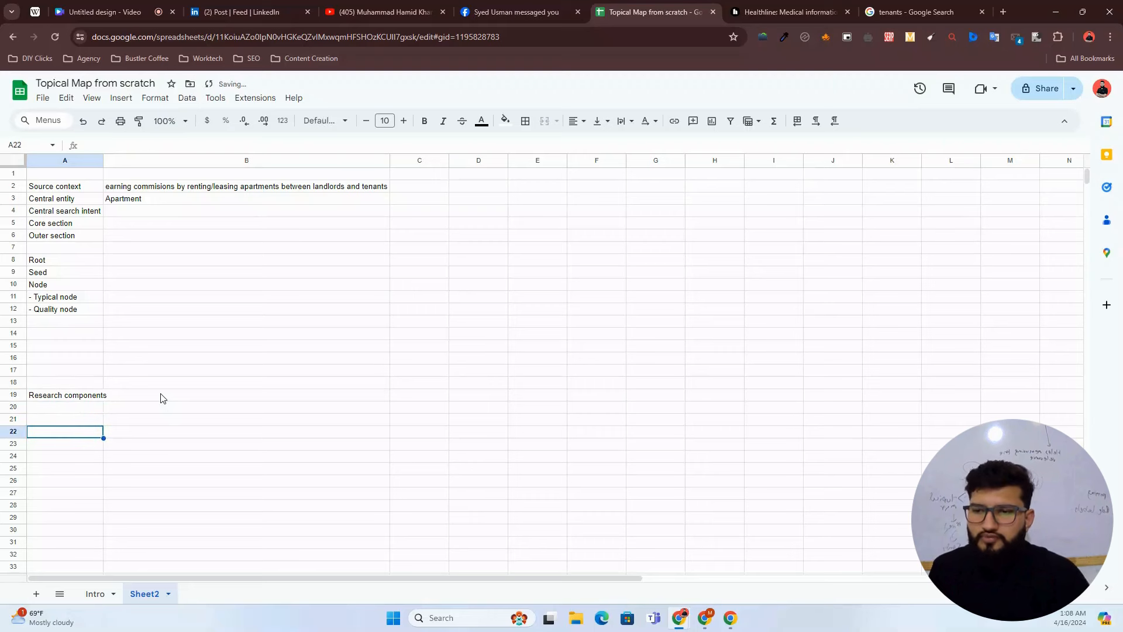
pyautogui.write('Entities')
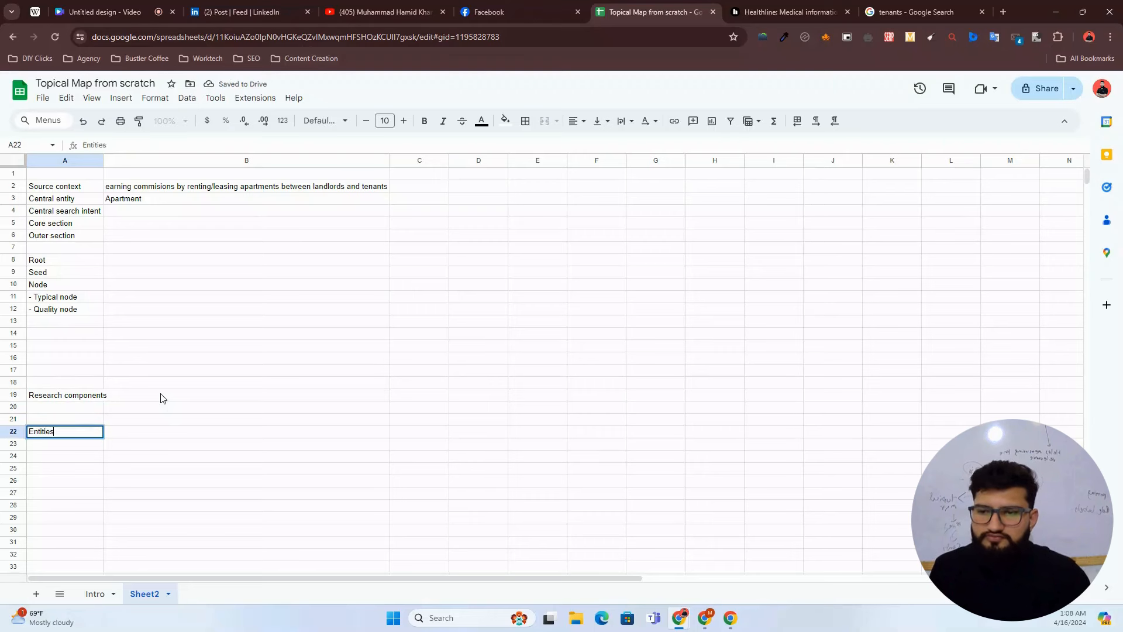
pyautogui.press('Return')
pyautogui.press('Up')
pyautogui.press('Right')
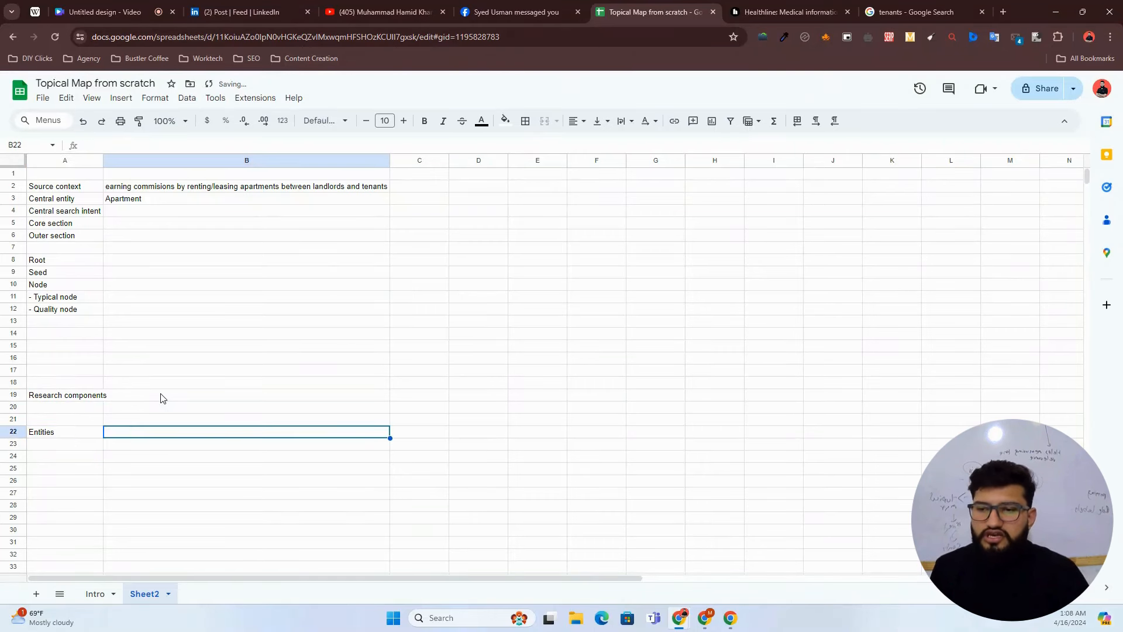
# Step: Review the central entity row and the Wikipedia introduction's alternative terms, and list "flat" as the first entity in cell B22
pyautogui.moveTo(87, 204); pyautogui.dragTo(147, 203)
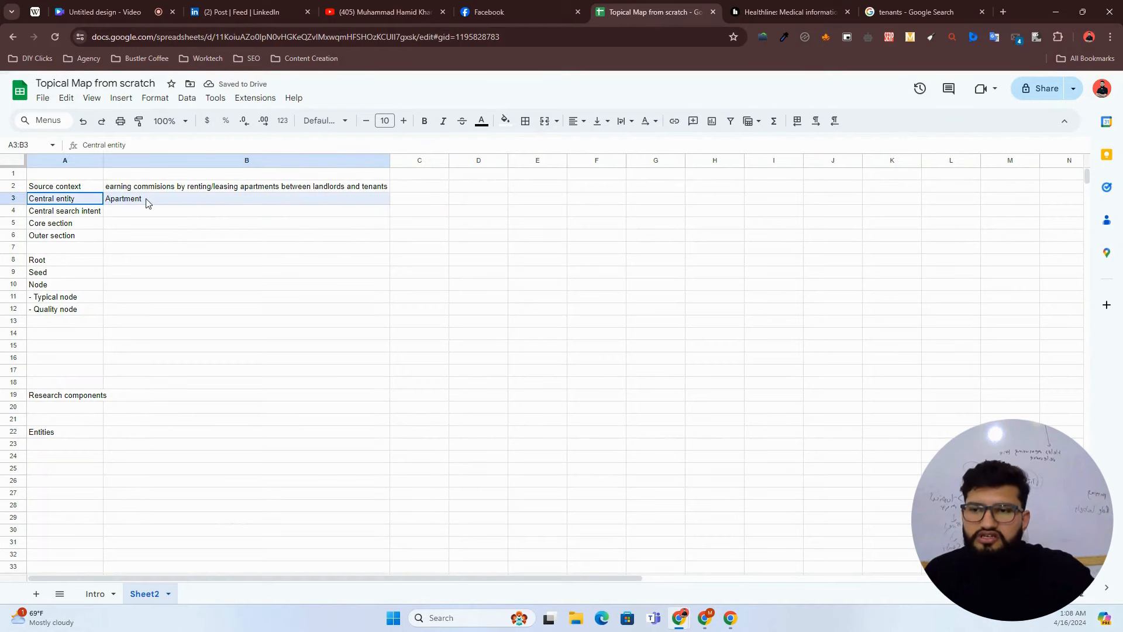
pyautogui.click(147, 419)
pyautogui.click(139, 437)
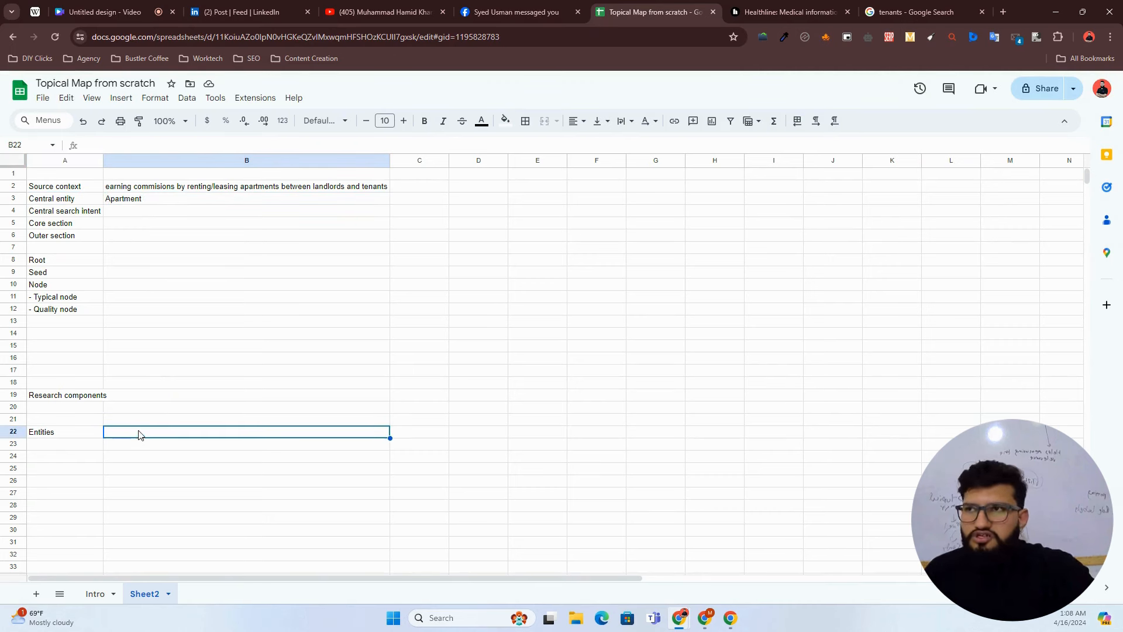
pyautogui.doubleClick(140, 432)
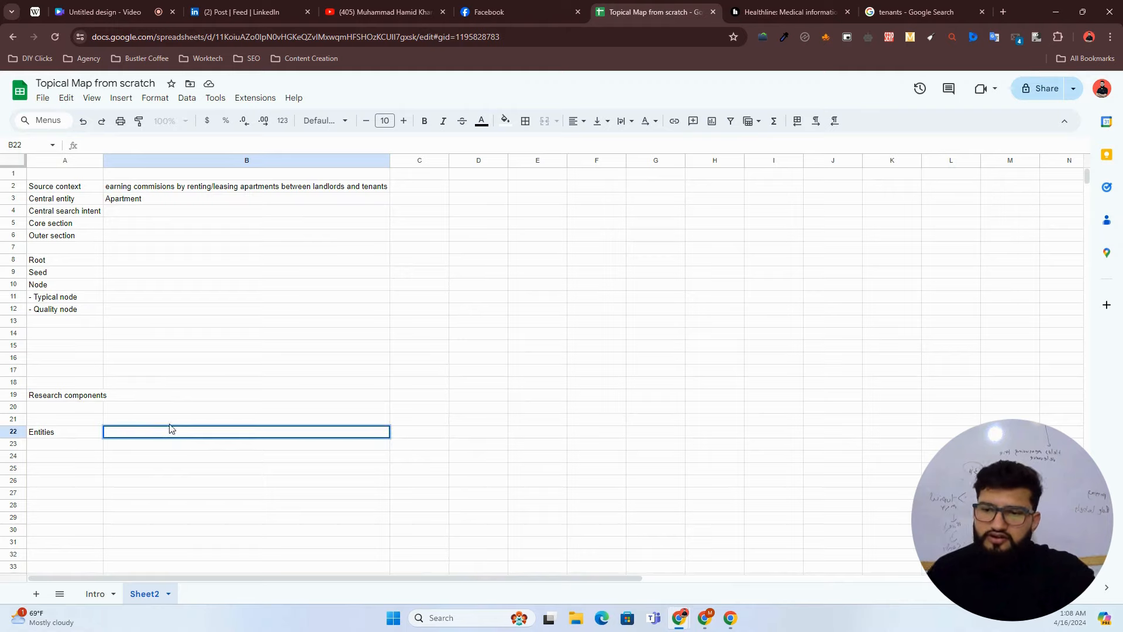
pyautogui.hotkey('alt', 'Tab')
pyautogui.scroll(10, 250, 268)
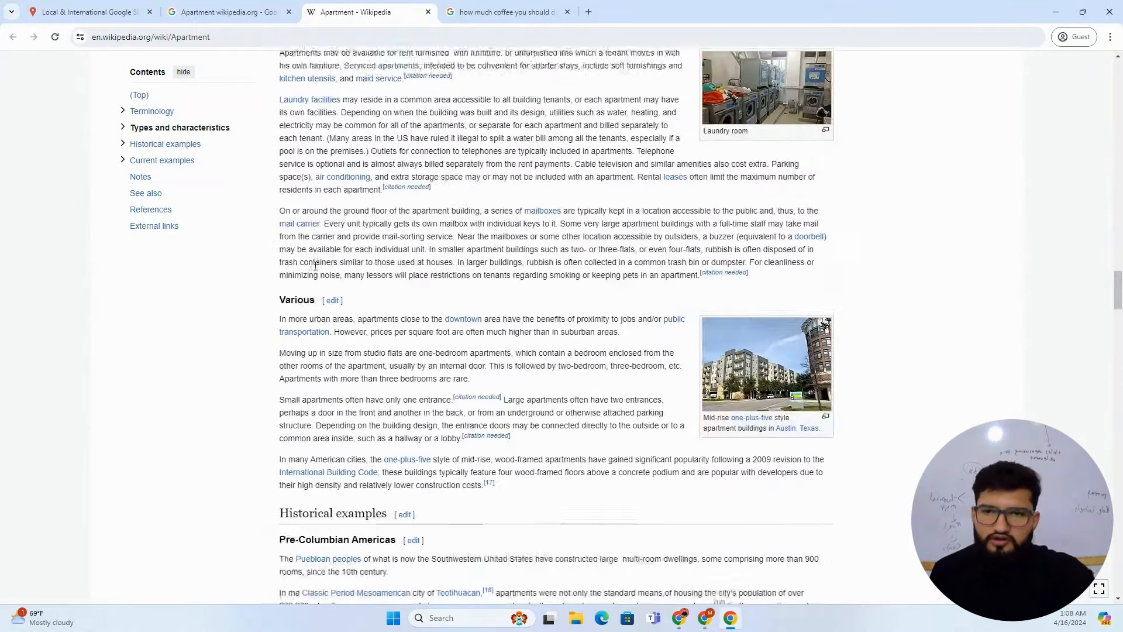
pyautogui.scroll(8, 230, 237)
pyautogui.scroll(20, 228, 236)
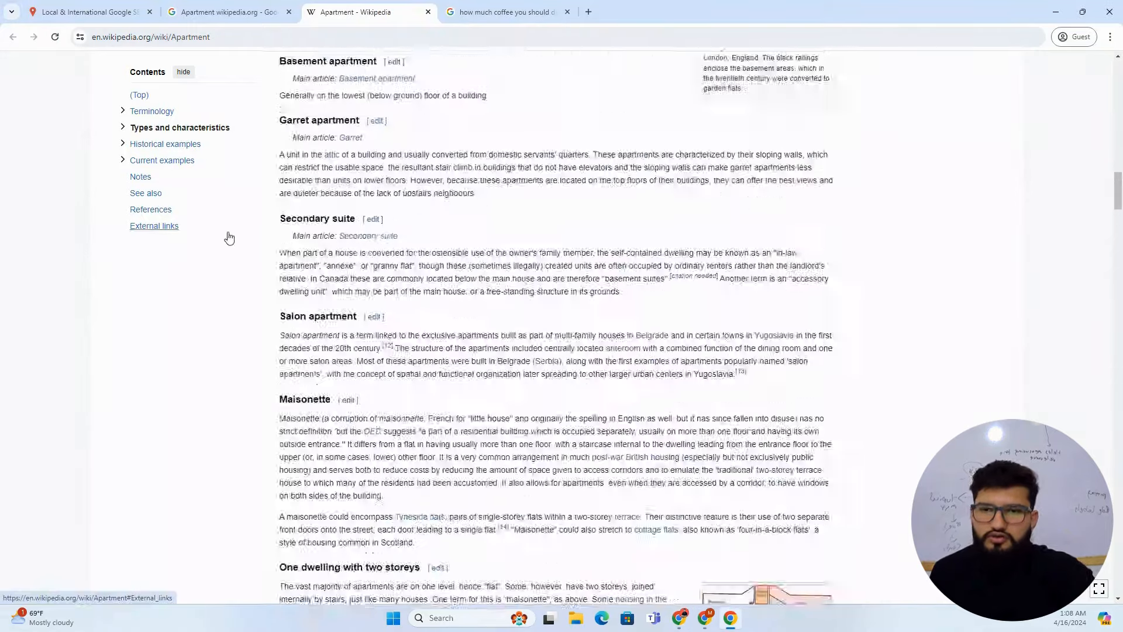
pyautogui.moveTo(1118, 156); pyautogui.dragTo(1118, 73)
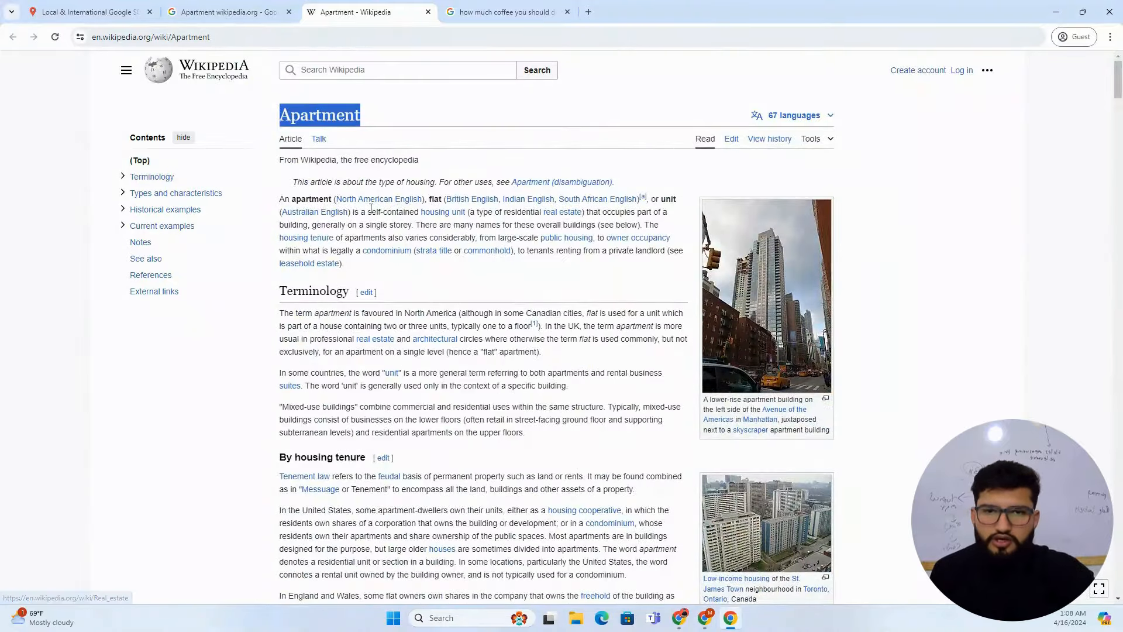
pyautogui.doubleClick(435, 199)
pyautogui.hotkey('alt', 'Tab')
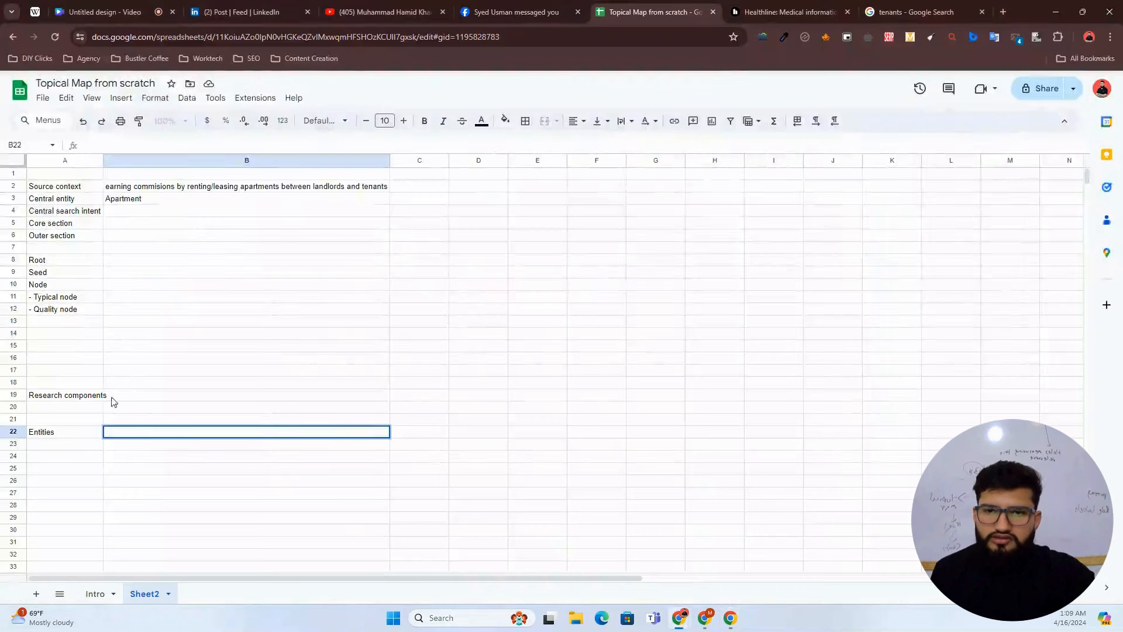
pyautogui.press('Return')
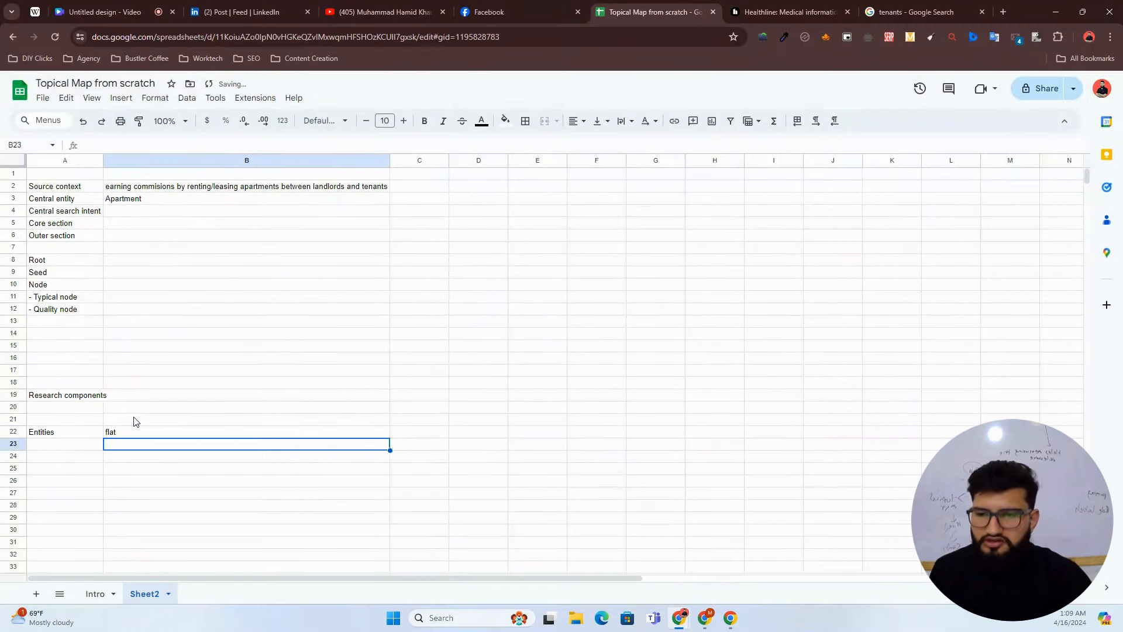
# Step: Add the entities "unit" and "building" in cells B23 and B24
pyautogui.write('unit')
pyautogui.press('Return')
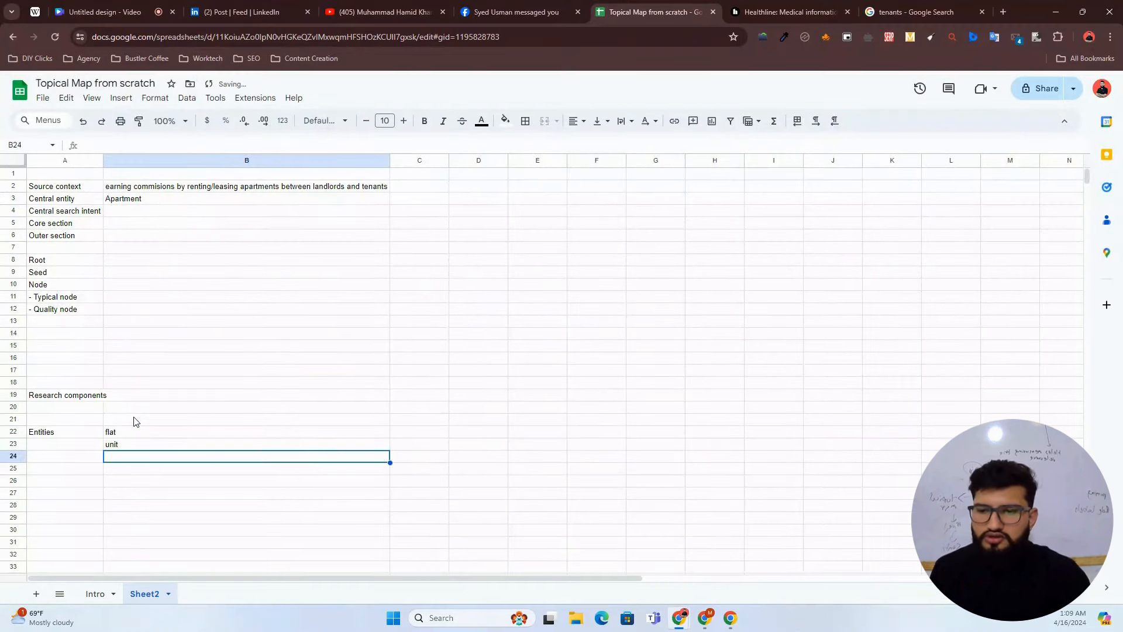
pyautogui.write('building')
pyautogui.press('Return')
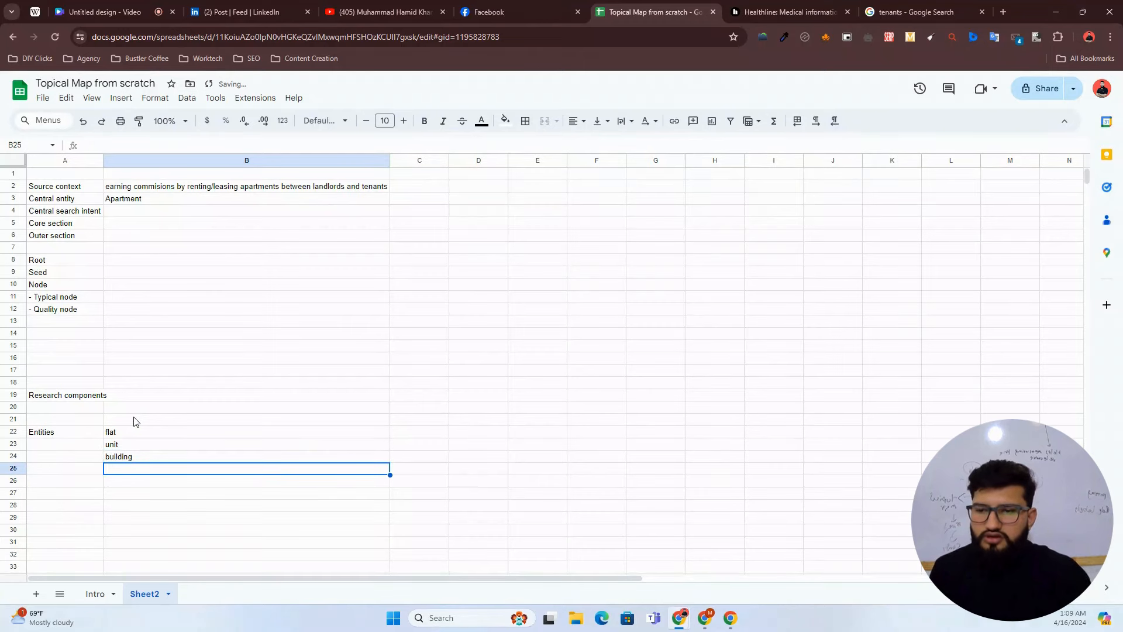
# Step: Extend the entity list with "landlord", "tenant" and "lease" in cells B25 to B27
pyautogui.write('land')
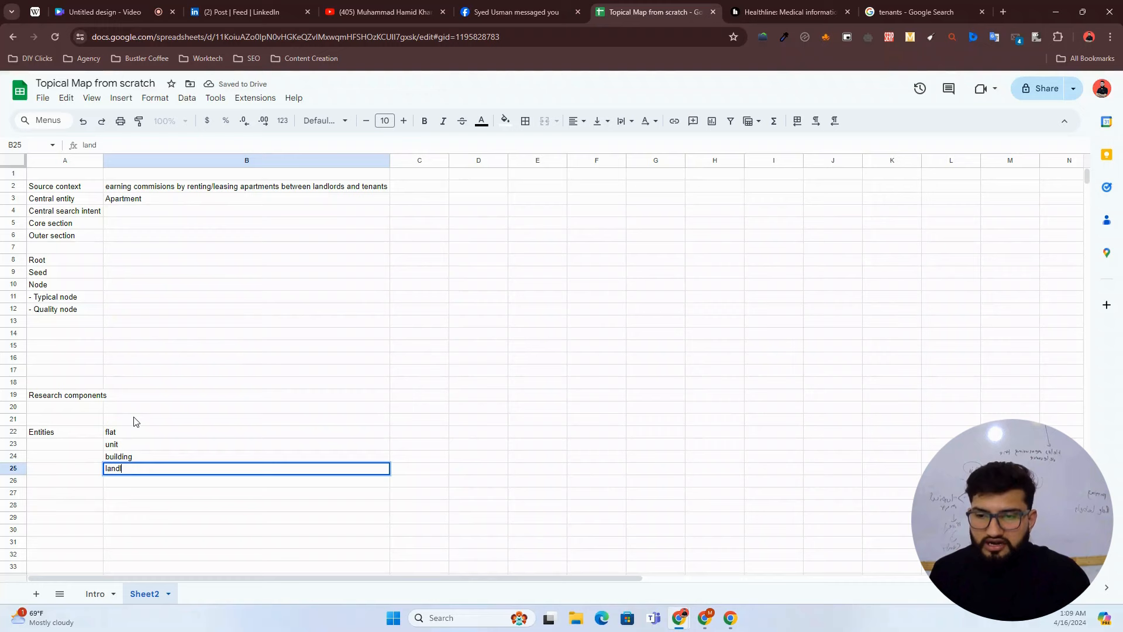
pyautogui.write('lord')
pyautogui.press('Return')
pyautogui.write('te')
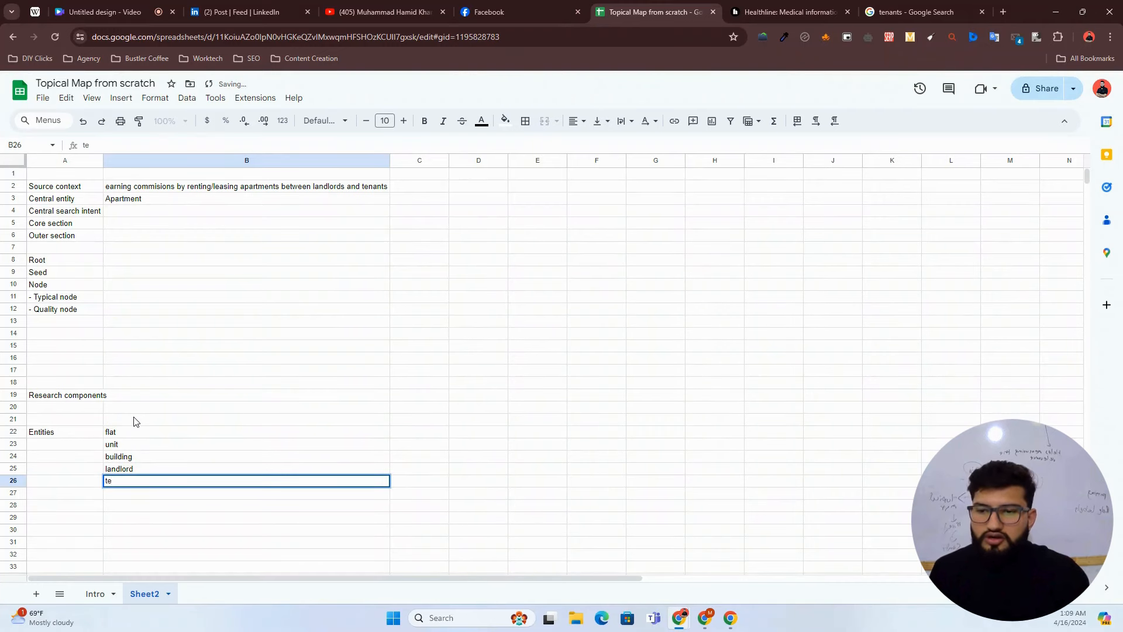
pyautogui.write('nant')
pyautogui.press('Return')
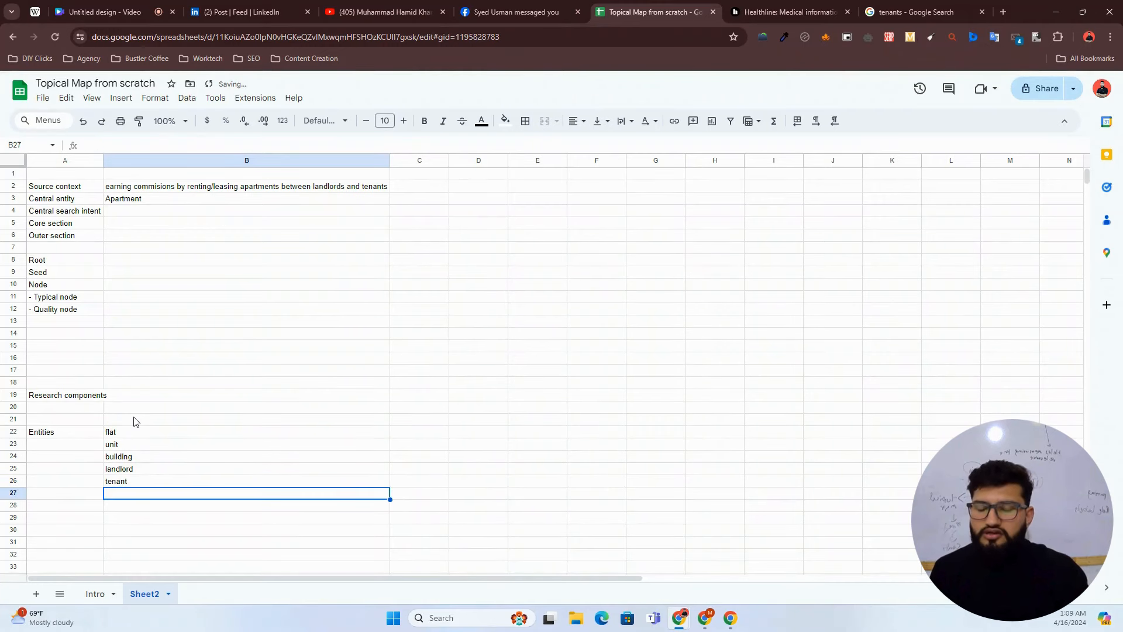
pyautogui.write('lease')
pyautogui.press('Return')
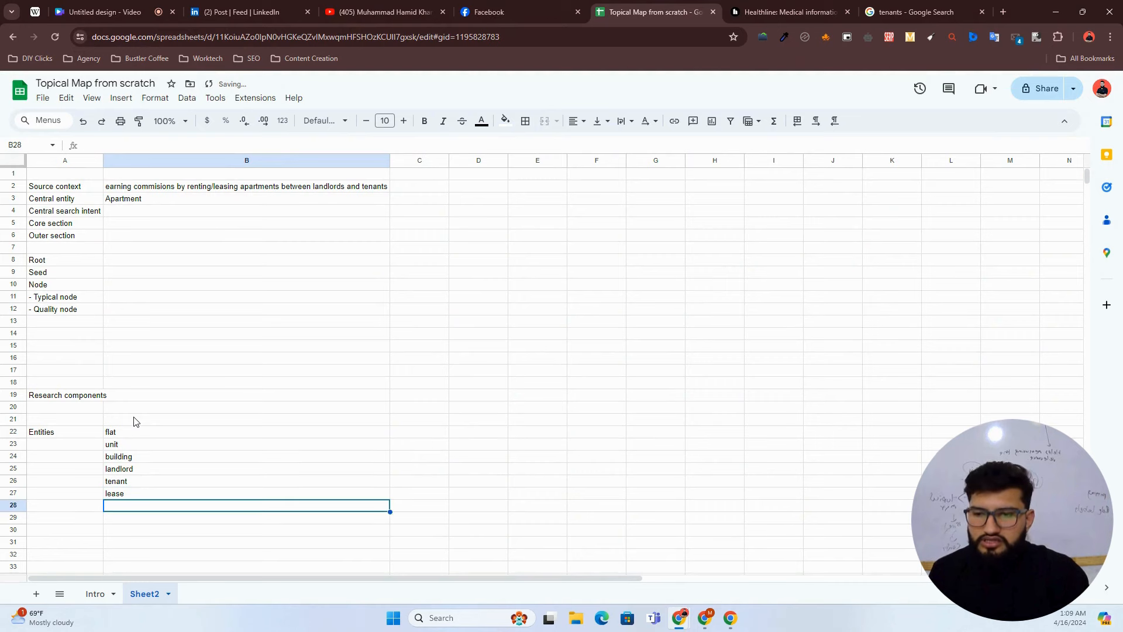
# Step: Add the entities "rent" and "real estate" in cells B28 and B29, consulting the Wikipedia Apartment introduction
pyautogui.write('rent')
pyautogui.press('Return')
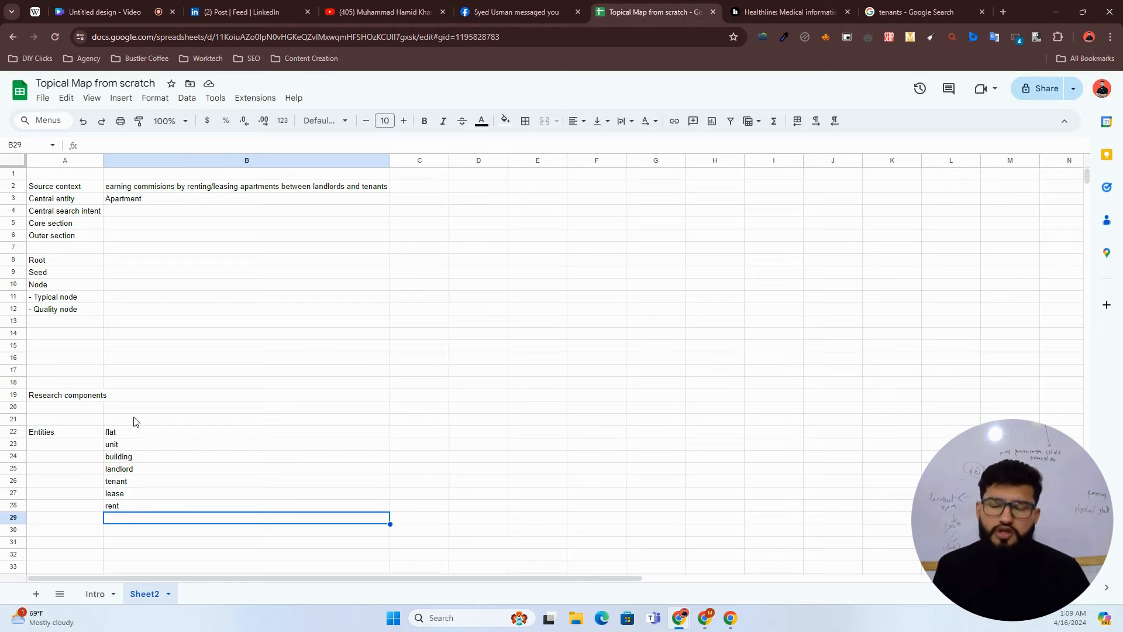
pyautogui.hotkey('alt', 'Tab')
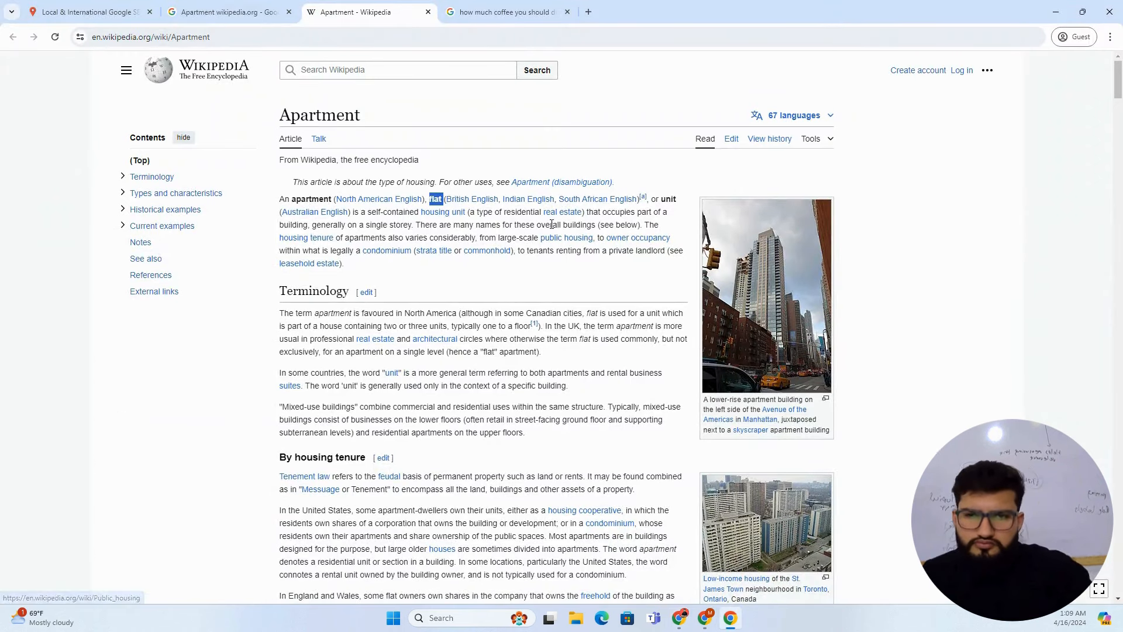
pyautogui.moveTo(543, 214)
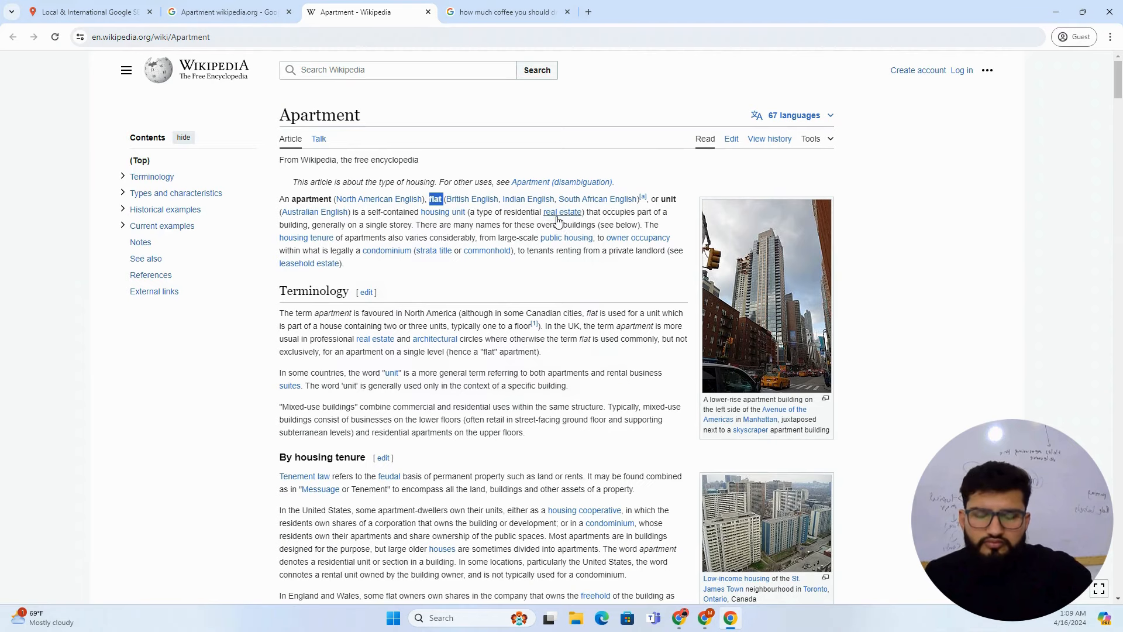
pyautogui.hotkey('alt', 'Tab')
pyautogui.write('r')
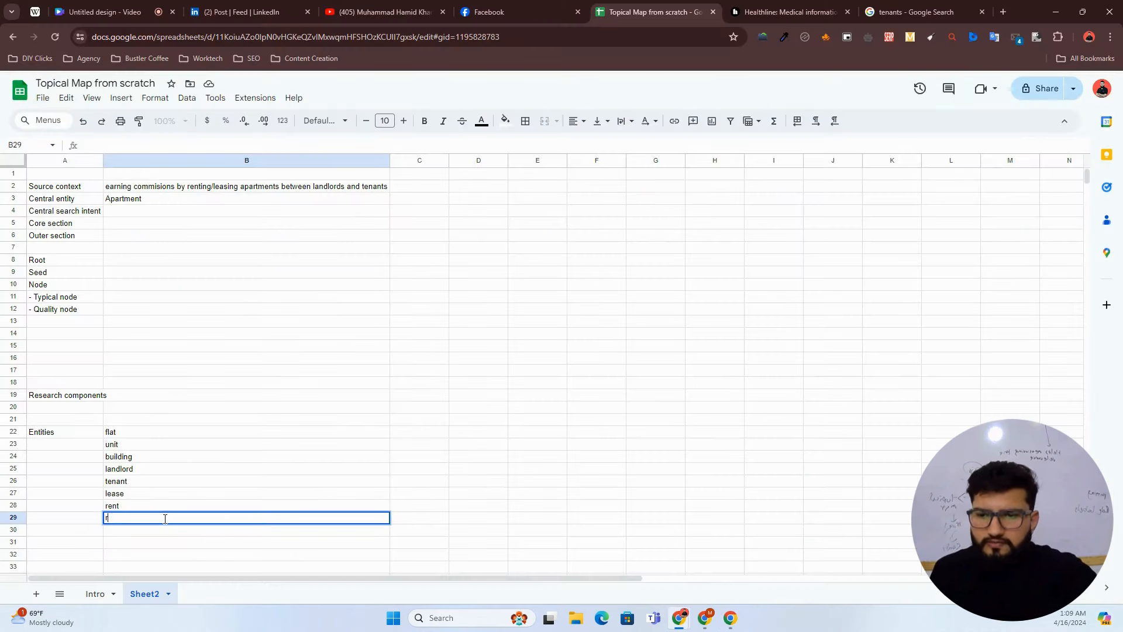
pyautogui.write('eal estate')
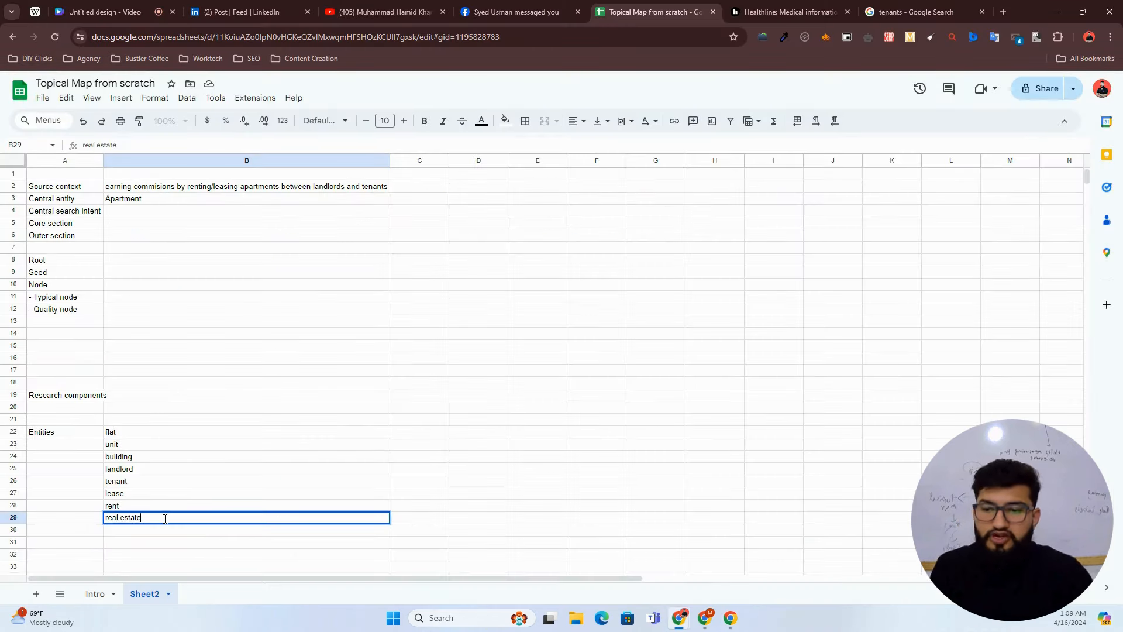
pyautogui.press('Return')
# Step: Copy the term "private landlord" from the Wikipedia Apartment introduction into cell B30 of the entity list
pyautogui.hotkey('alt', 'Tab')
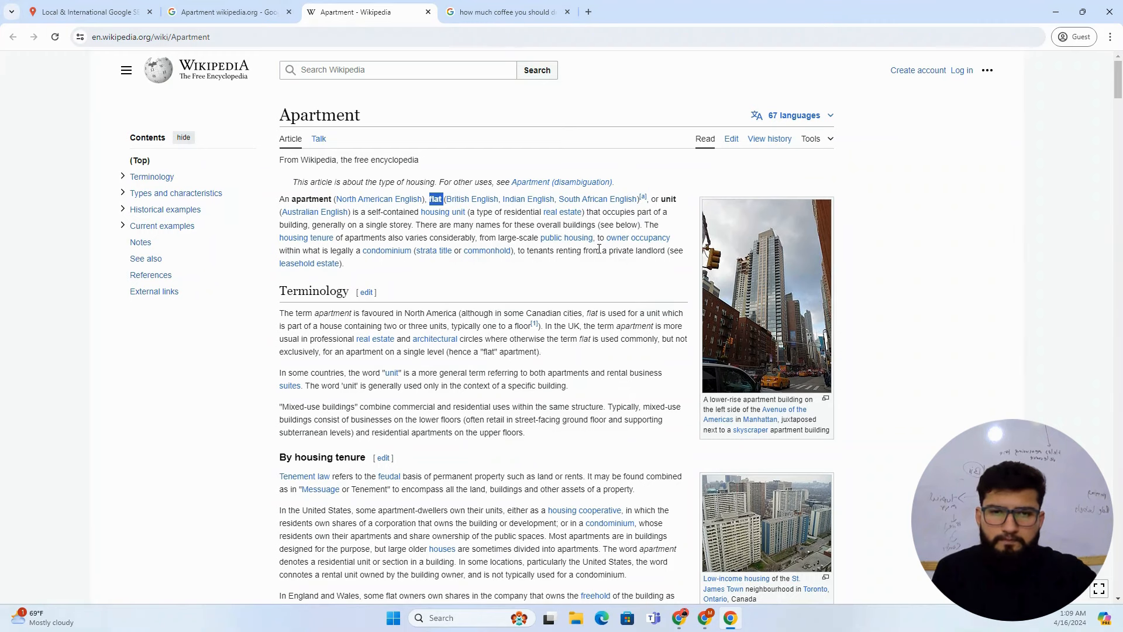
pyautogui.moveTo(609, 251); pyautogui.dragTo(667, 250)
pyautogui.hotkey('ctrl', 'c')
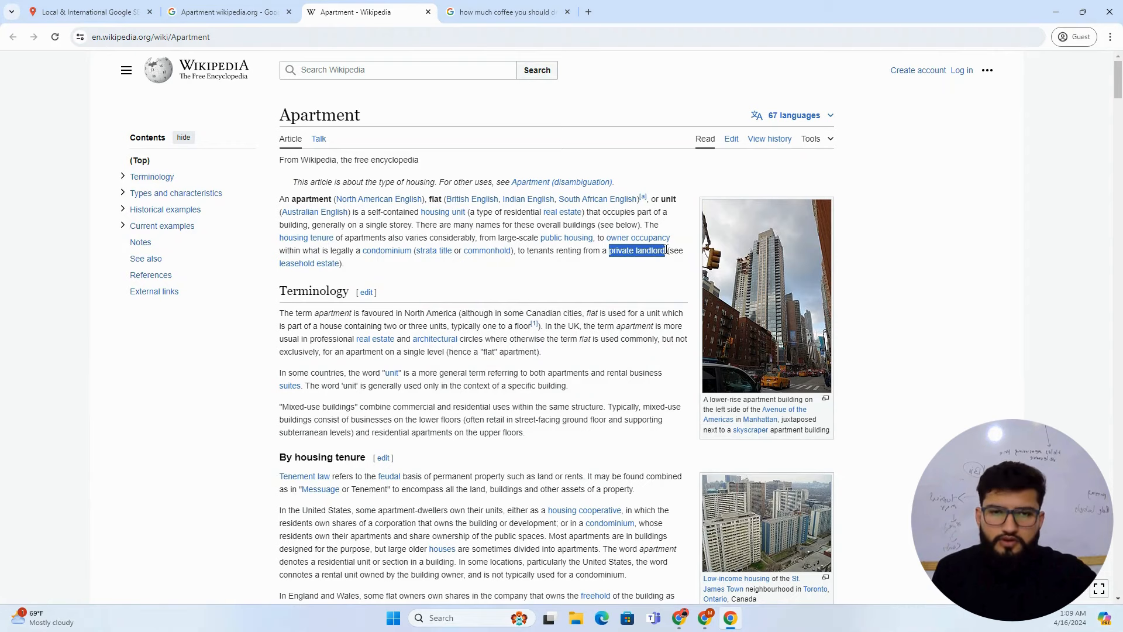
pyautogui.hotkey('alt', 'Tab')
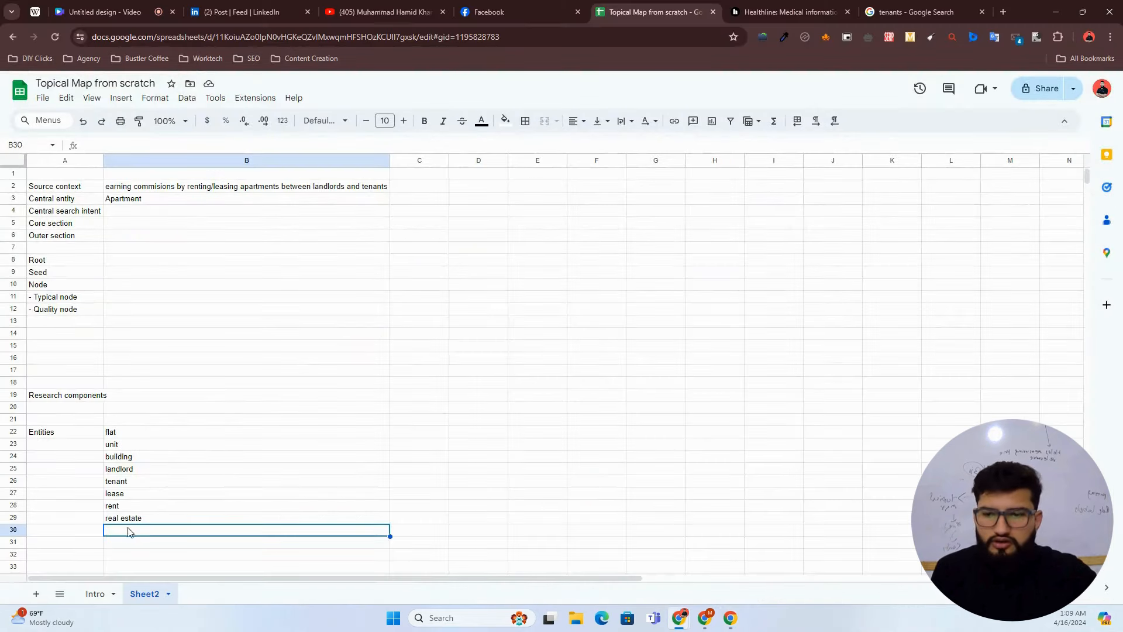
pyautogui.hotkey('ctrl', 'v')
# Step: Copy the term "housing tenure" from the Wikipedia introduction into cell B31 of the entity list
pyautogui.hotkey('alt', 'Tab')
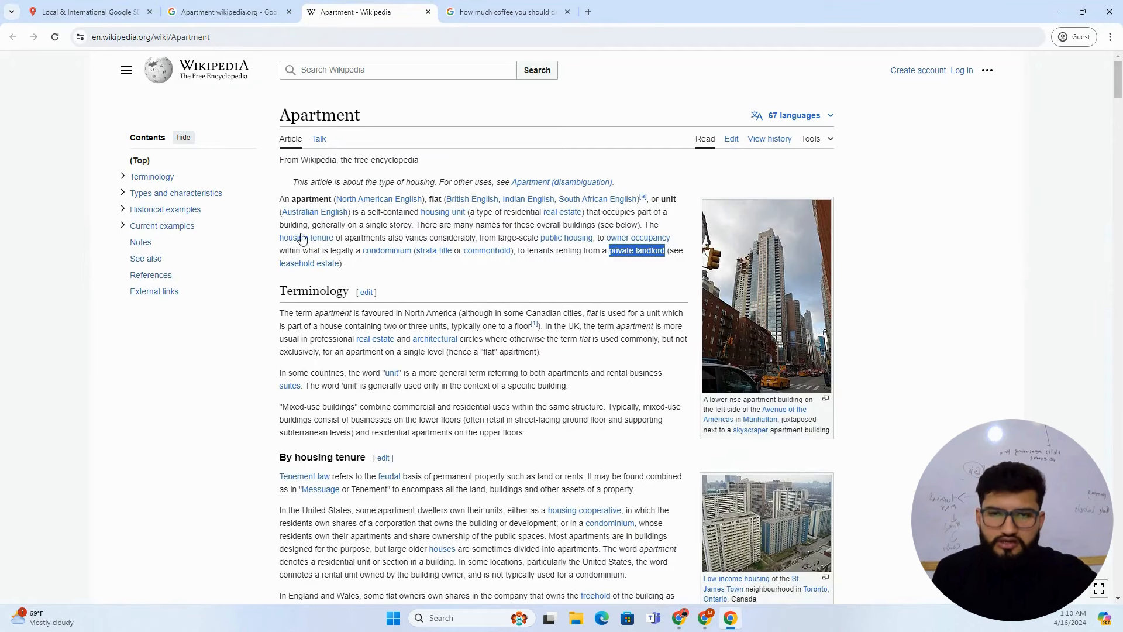
pyautogui.moveTo(273, 240)
pyautogui.mouseDown()
pyautogui.moveTo(335, 238)
pyautogui.moveTo(267, 241)
pyautogui.moveTo(327, 241)
pyautogui.moveTo(279, 244)
pyautogui.mouseUp()
pyautogui.hotkey('ctrl', 'c')
pyautogui.click(341, 244)
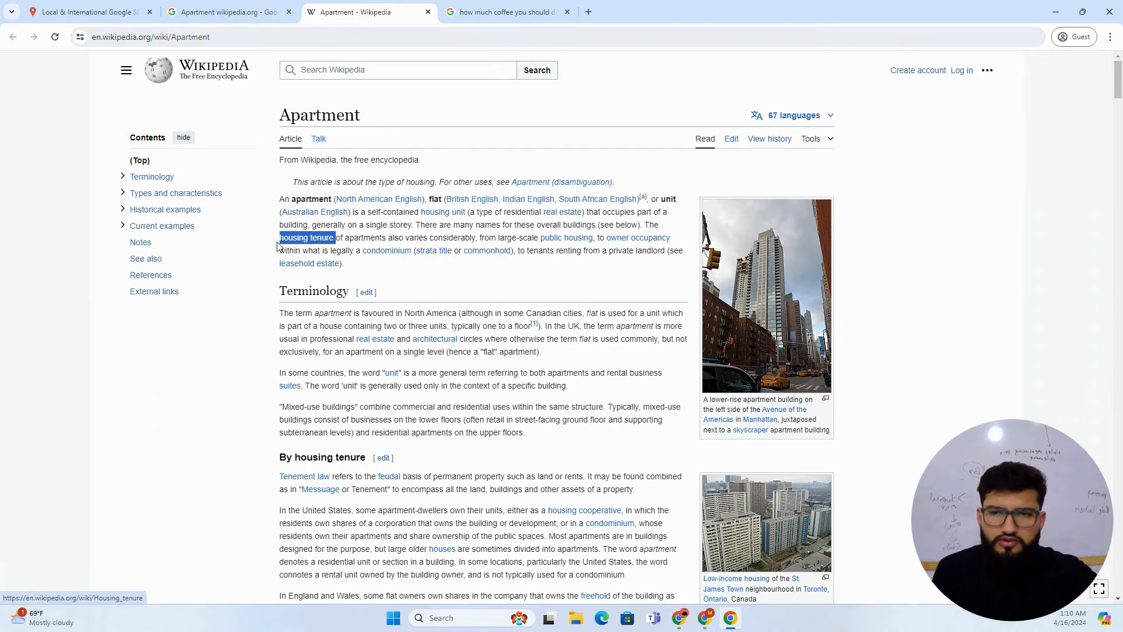
pyautogui.hotkey('alt', 'Tab')
pyautogui.press('Return')
pyautogui.hotkey('ctrl', 'v')
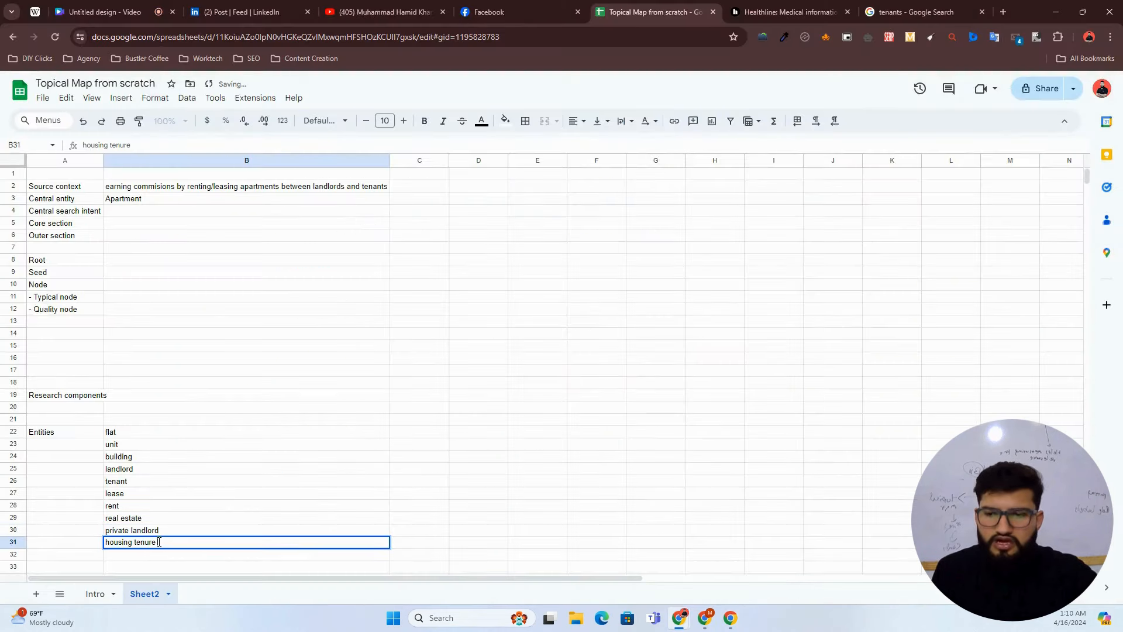
pyautogui.press('Return')
# Step: Review the housing unit and residential terms in the Wikipedia introduction and add the entity "residential housing/unit" in cell B32
pyautogui.hotkey('alt', 'Tab')
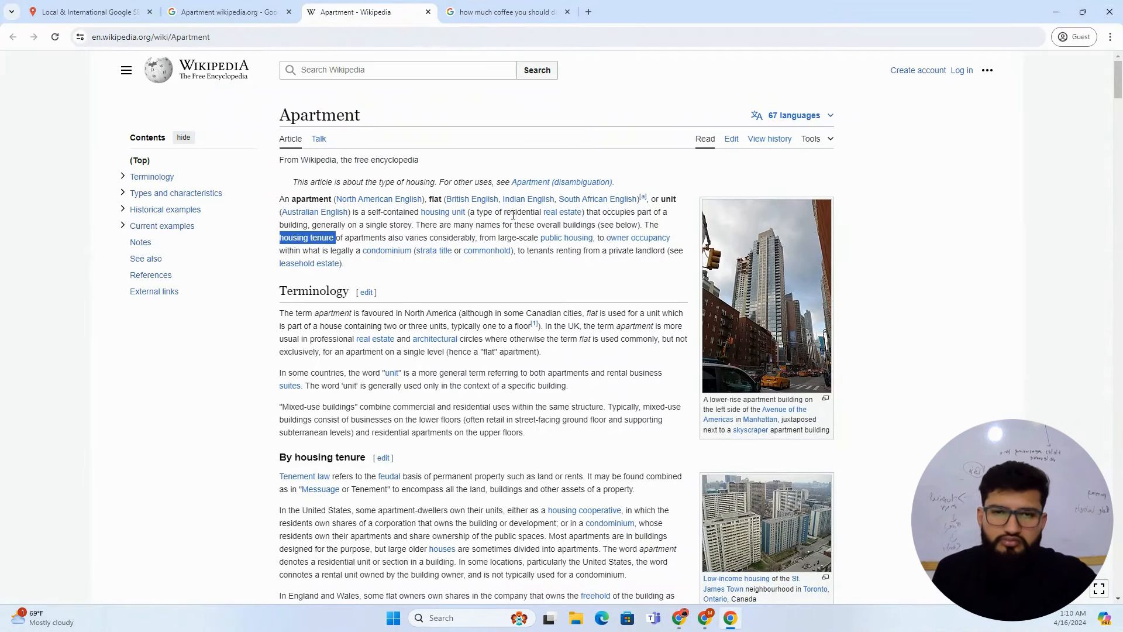
pyautogui.moveTo(420, 213); pyautogui.dragTo(469, 214)
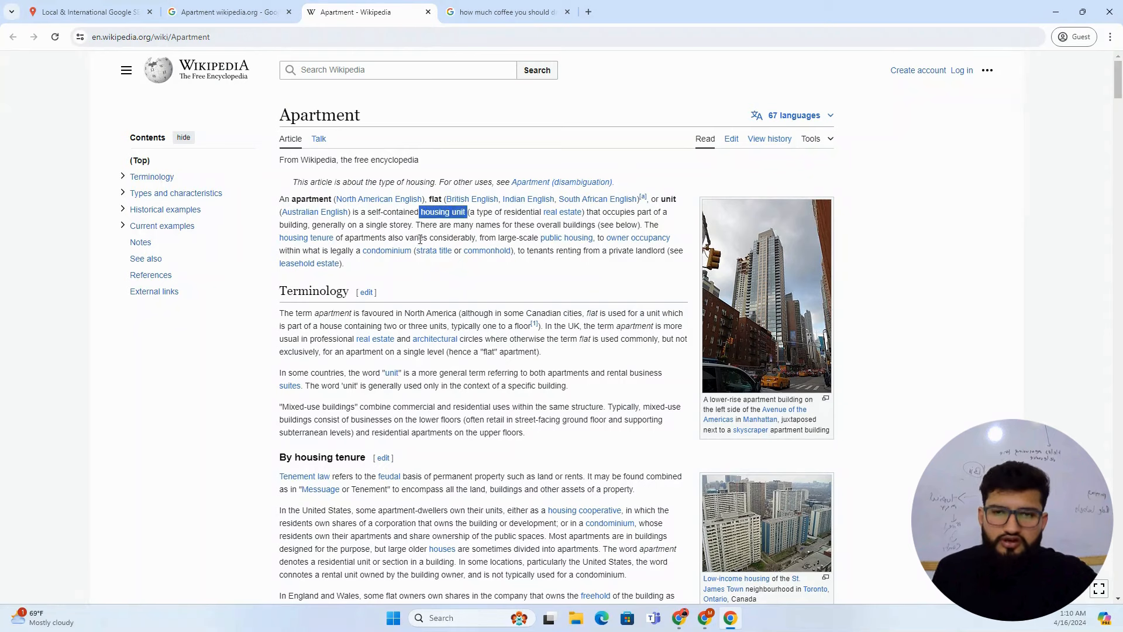
pyautogui.click(381, 224)
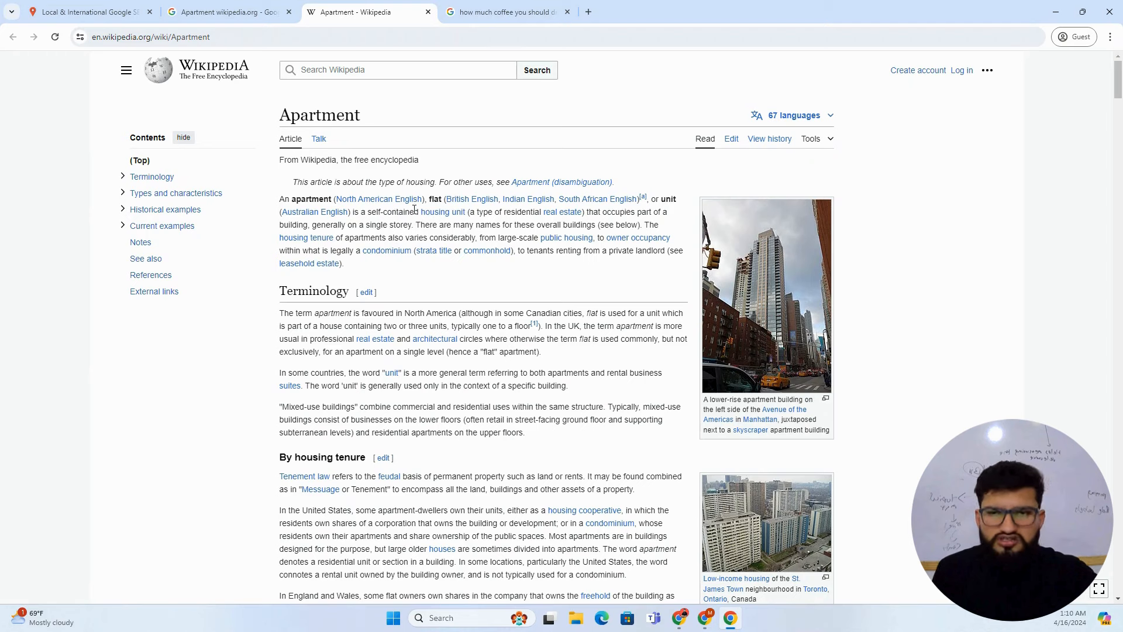
pyautogui.doubleClick(505, 212)
pyautogui.hotkey('alt', 'Tab')
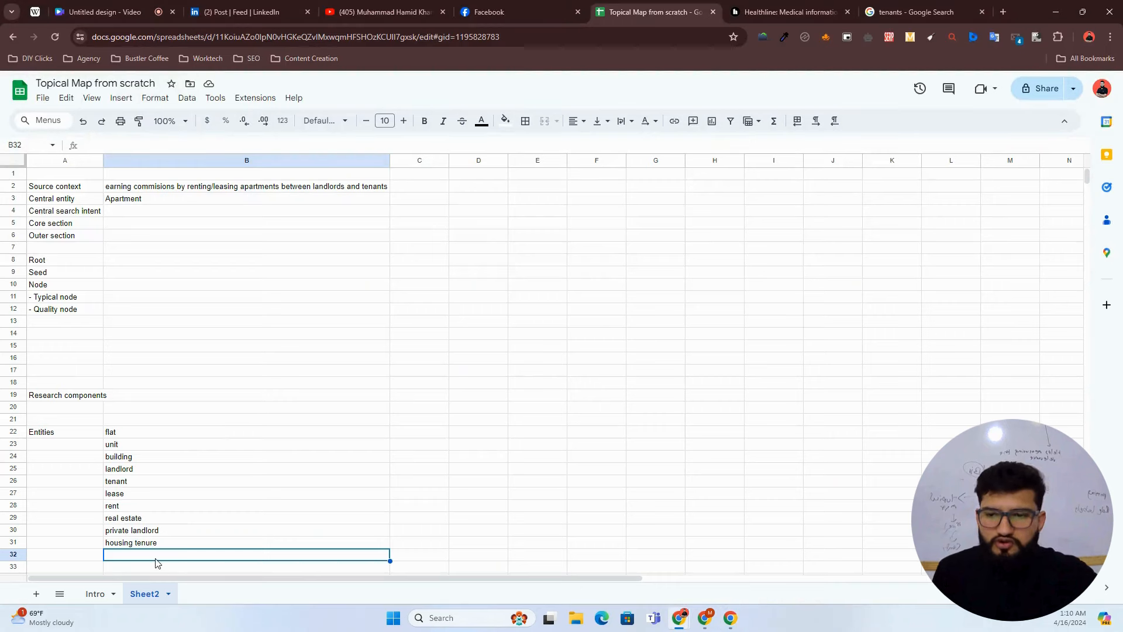
pyautogui.doubleClick(173, 553)
pyautogui.write('residential hous')
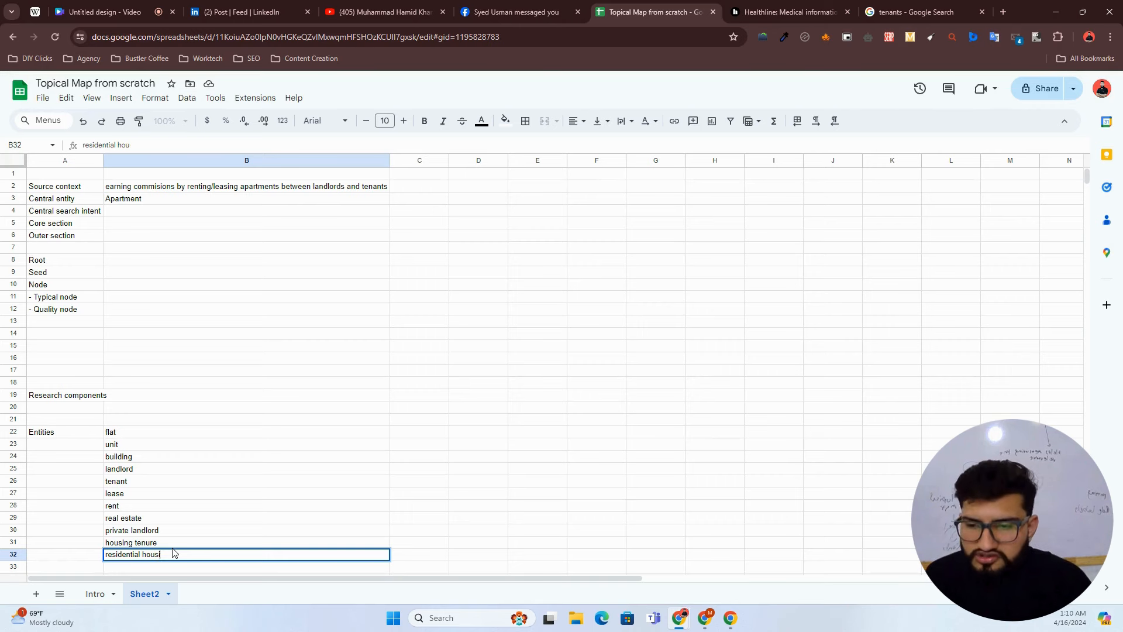
pyautogui.write('ing/unite')
pyautogui.press('Return')
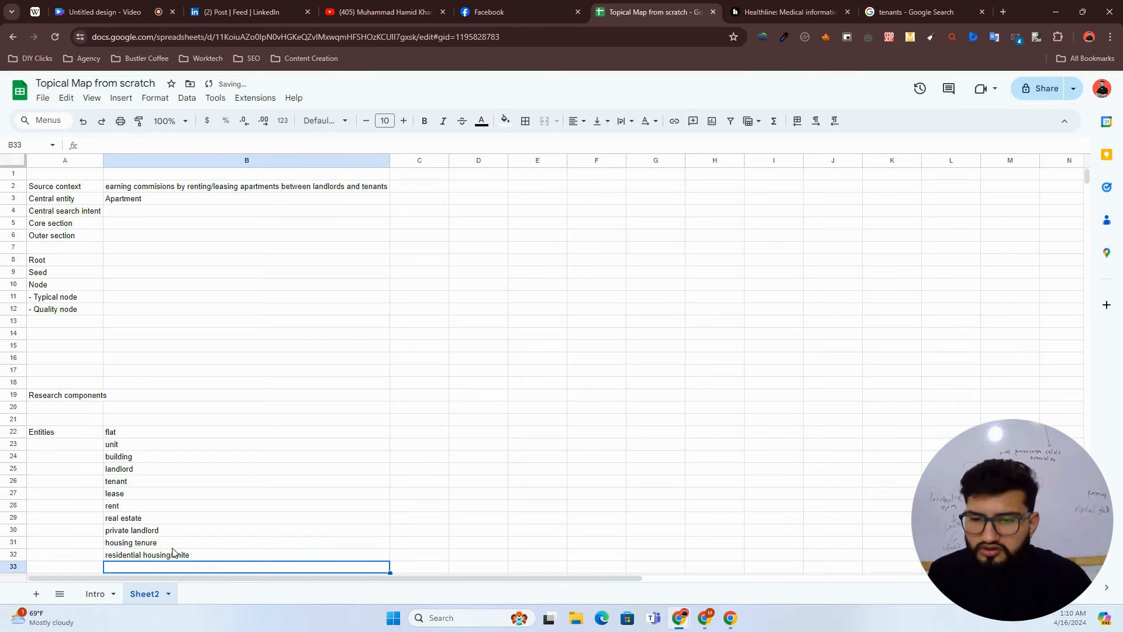
pyautogui.press('Up')
pyautogui.press('Return')
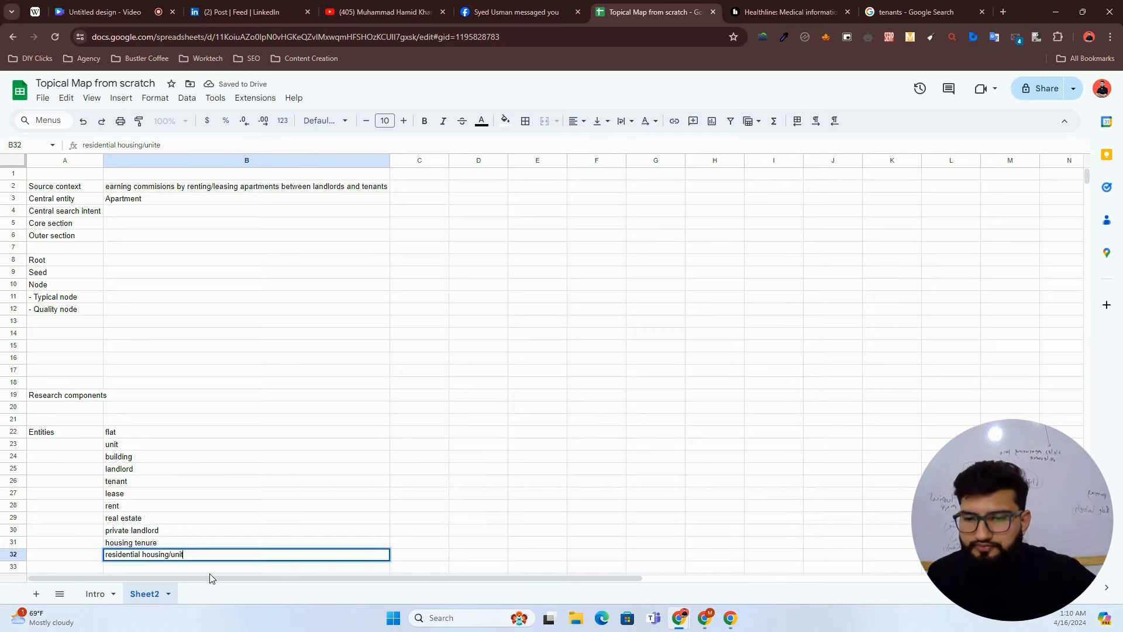
pyautogui.press('BackSpace')
pyautogui.press('Return')
# Step: Reword the entity in cell B32 to "residential/housing unit"
pyautogui.scroll(-2, 164, 476)
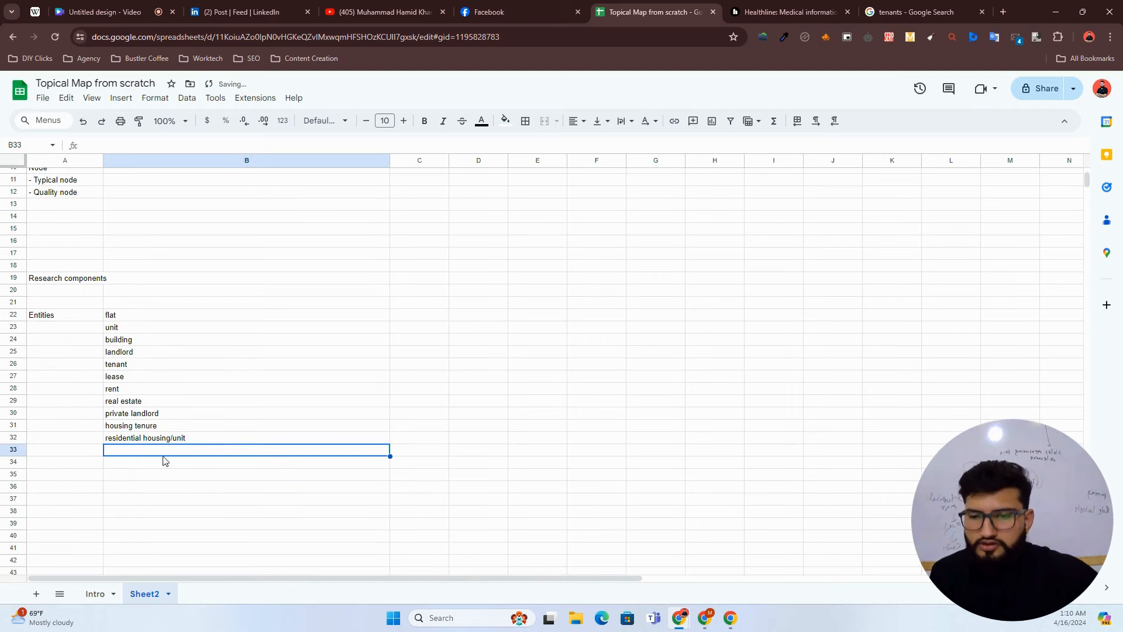
pyautogui.click(145, 437)
pyautogui.press('Return')
pyautogui.click(144, 437)
pyautogui.press('BackSpace')
pyautogui.write('/')
pyautogui.press('Right')
pyautogui.press('Right')
pyautogui.press('Right')
pyautogui.press('Right')
pyautogui.press('Right')
pyautogui.press('Right')
pyautogui.press('Right')
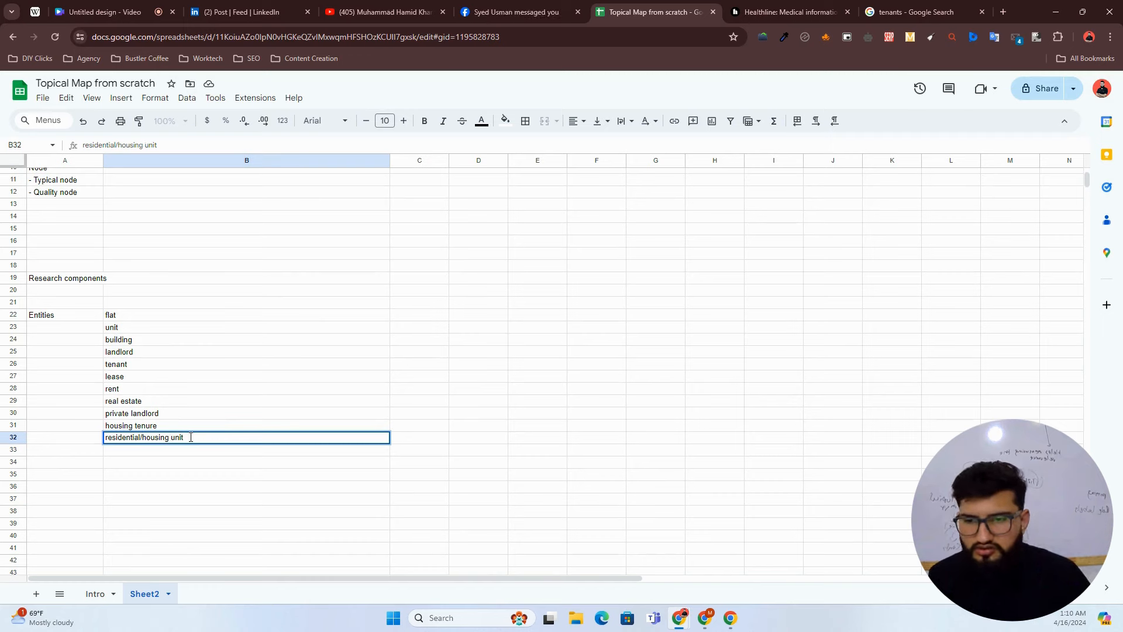
pyautogui.click(439, 374)
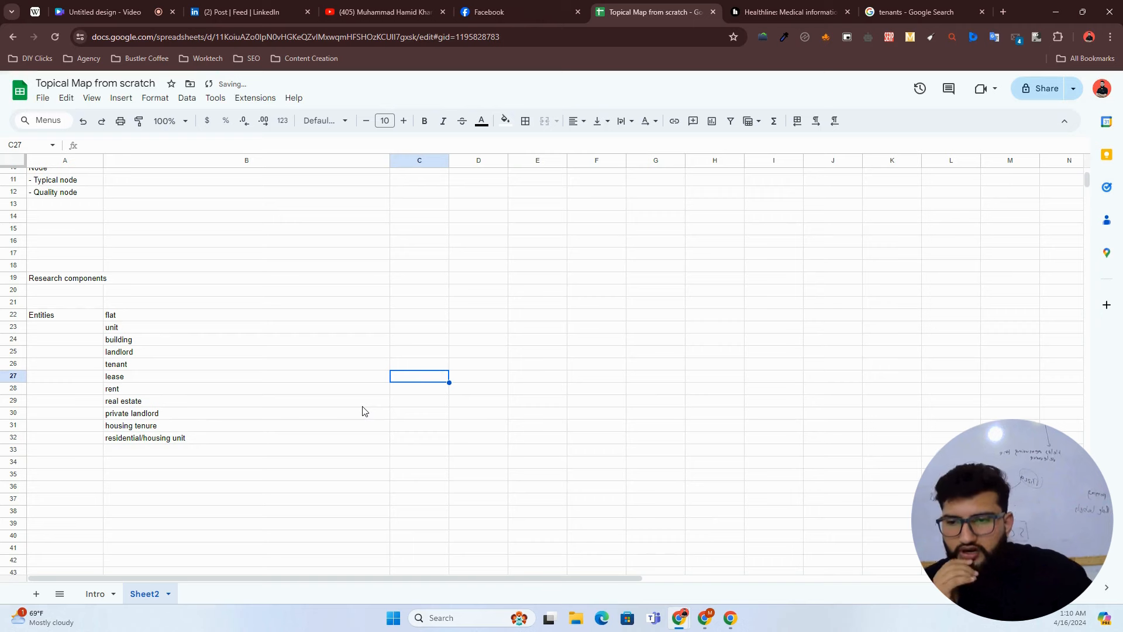
# Step: Review the entity list in B22:B32 against the Wikipedia introduction and the central entity "Apartment"
pyautogui.click(278, 439)
pyautogui.hotkey('alt', 'Tab')
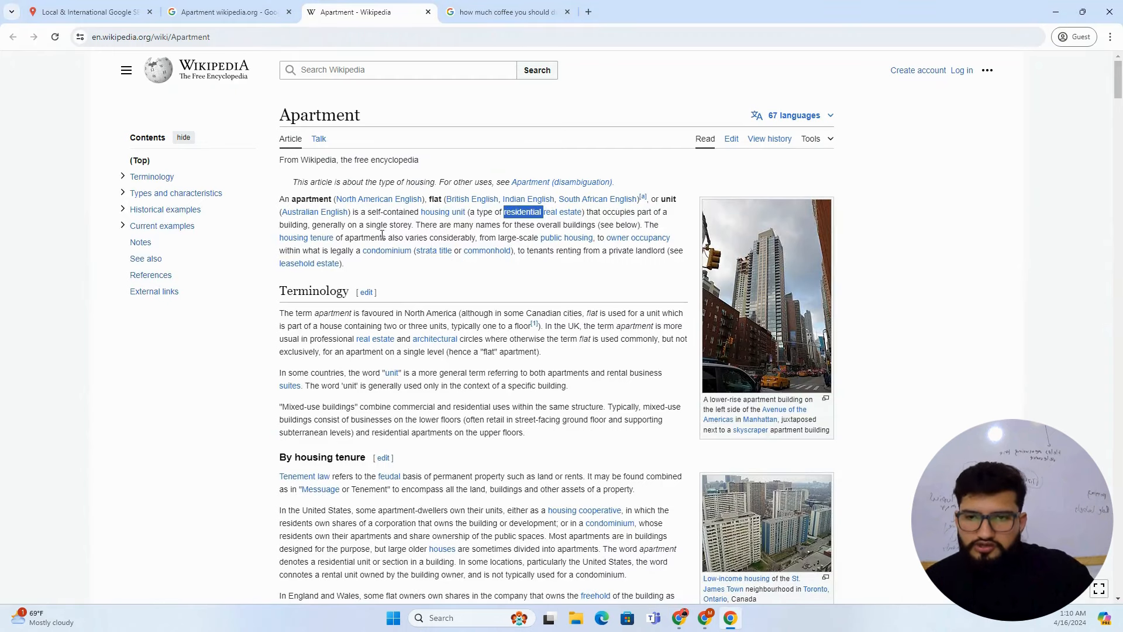
pyautogui.moveTo(367, 264); pyautogui.dragTo(270, 193)
pyautogui.hotkey('alt', 'Tab')
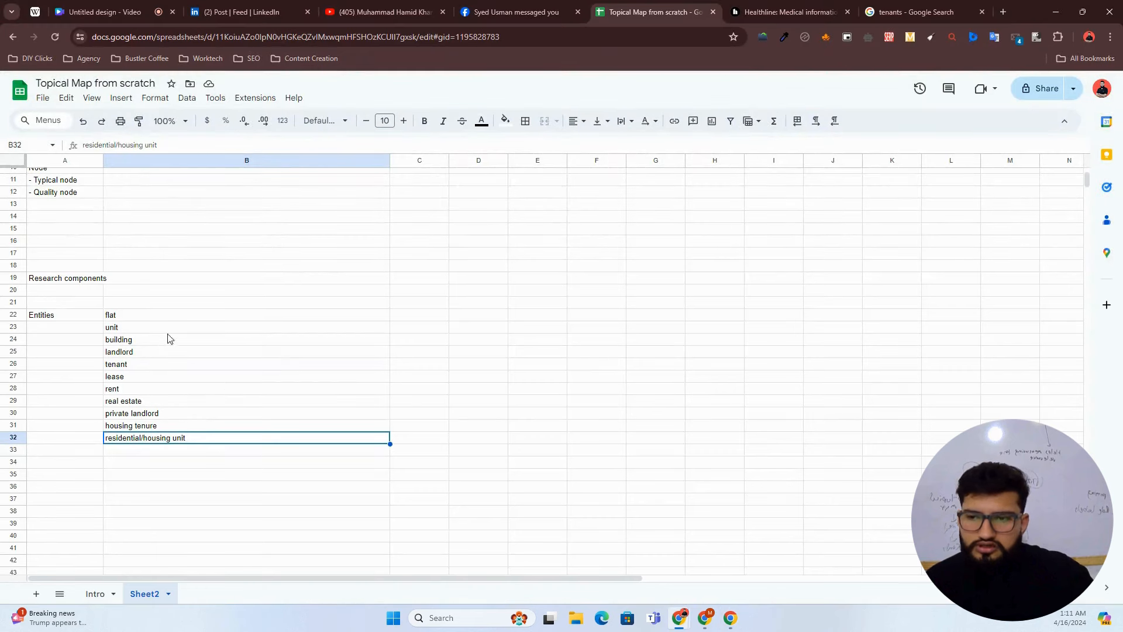
pyautogui.moveTo(174, 317); pyautogui.dragTo(181, 442)
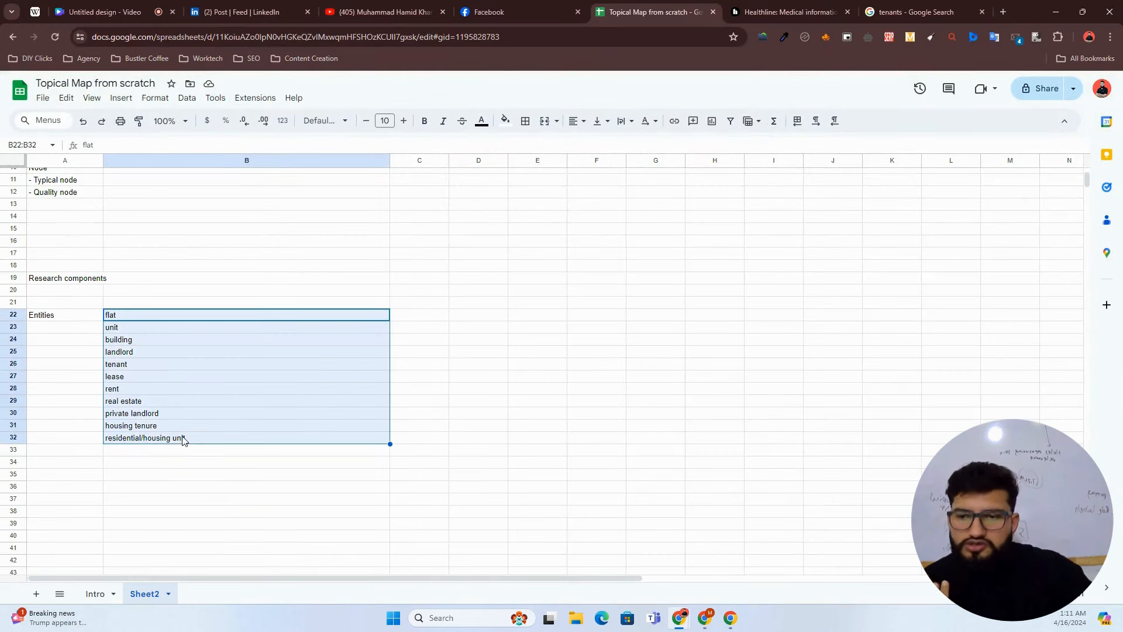
pyautogui.click(67, 311)
pyautogui.click(109, 316)
pyautogui.moveTo(109, 317); pyautogui.dragTo(134, 438)
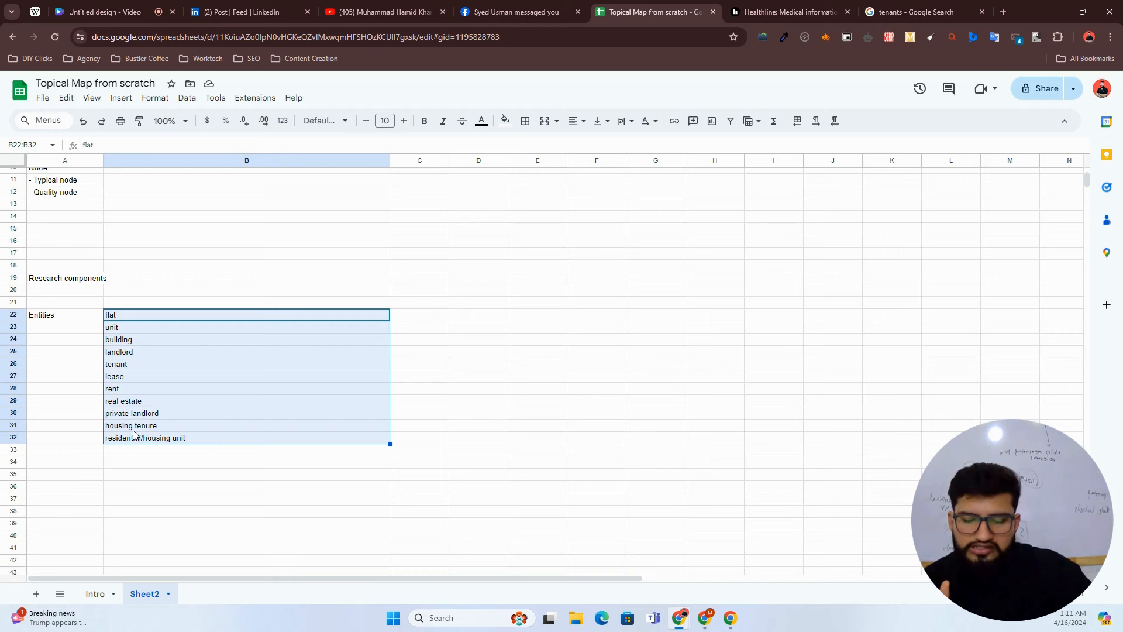
pyautogui.scroll(2, 80, 316)
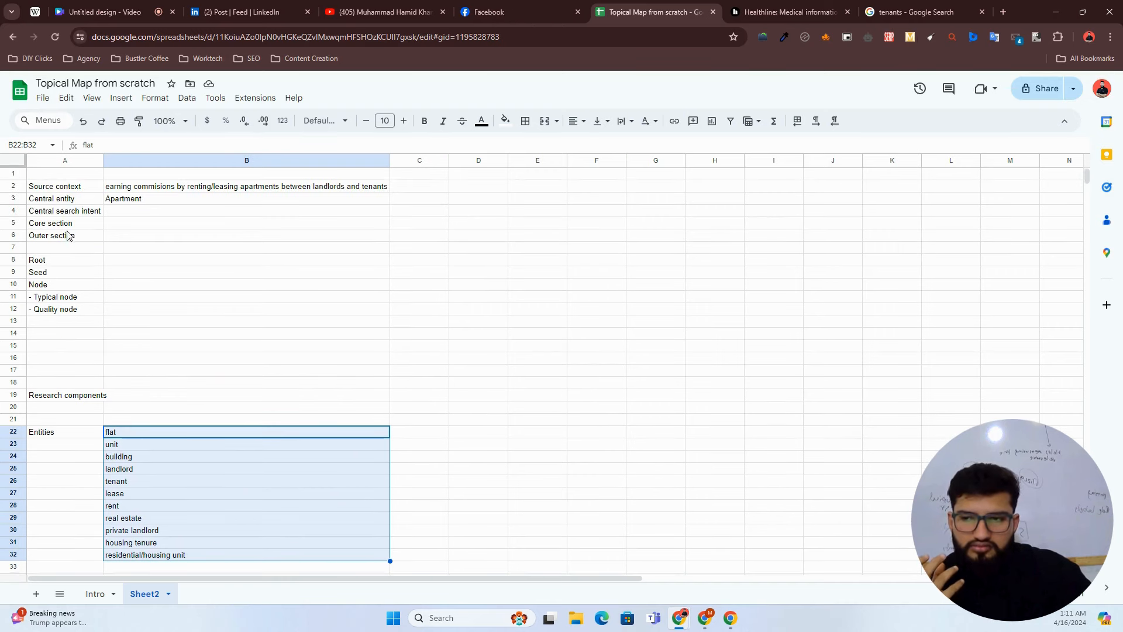
pyautogui.moveTo(61, 436); pyautogui.dragTo(64, 493)
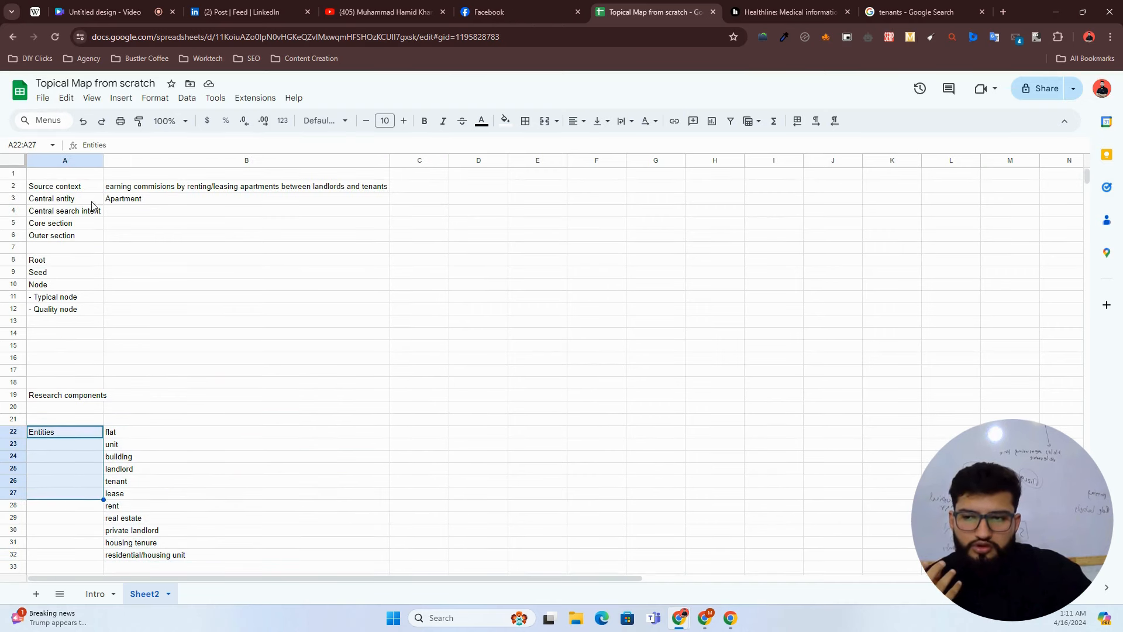
pyautogui.click(151, 204)
# Step: Run a localized Google search for "what is an appartment" from the valentin.app SERP checker
pyautogui.hotkey('alt', 'Tab')
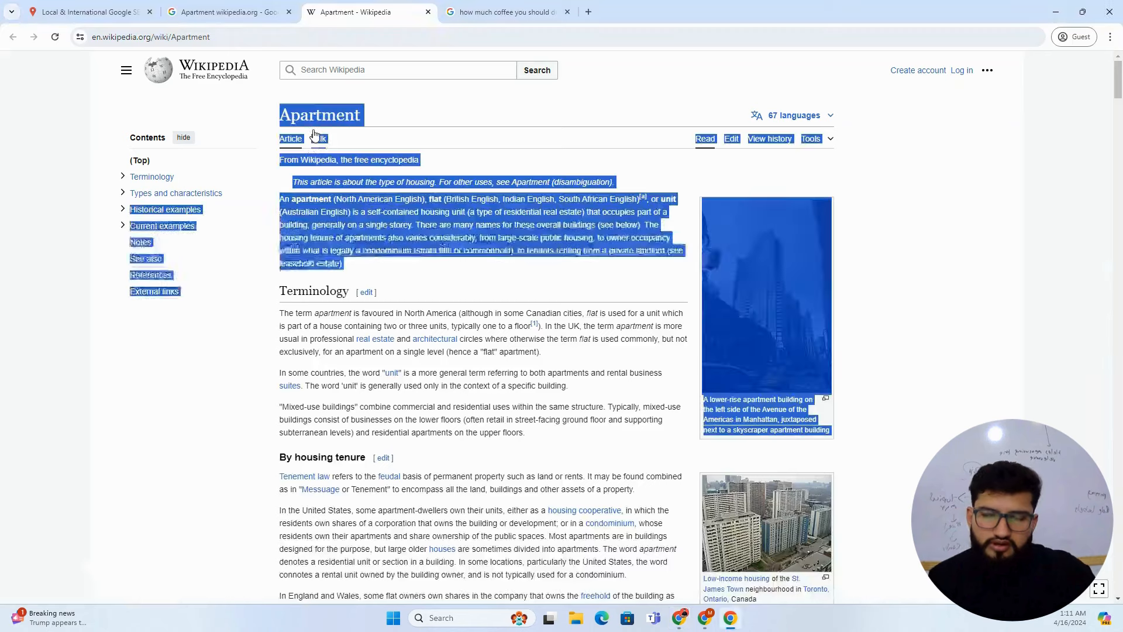
pyautogui.click(136, 4)
pyautogui.hotkey('ctrl', 'a')
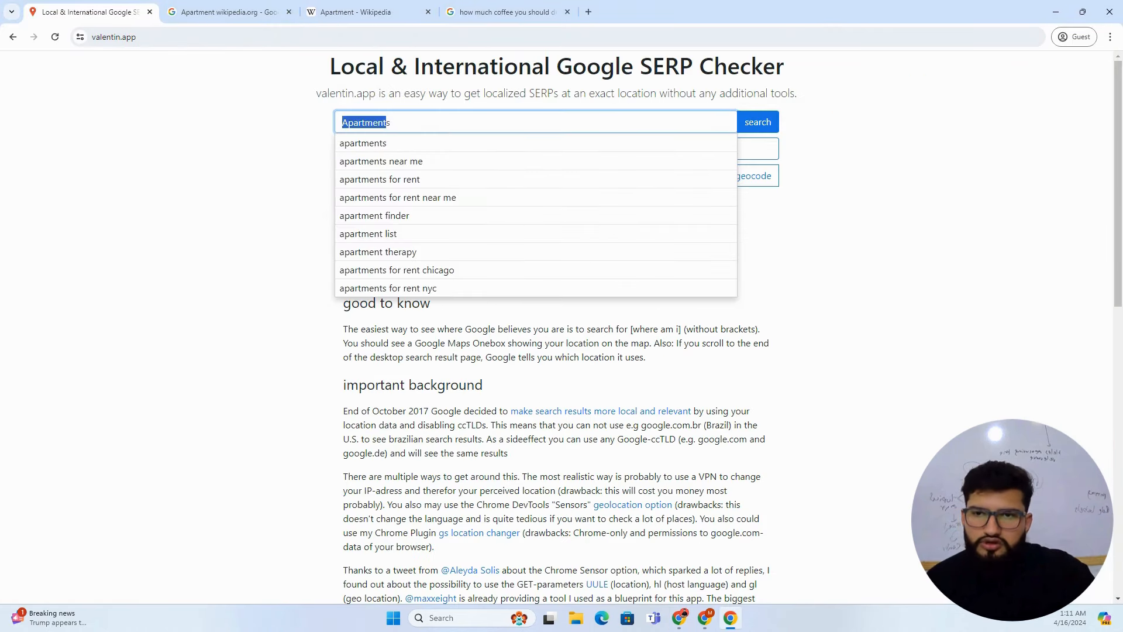
pyautogui.write('what is an ap')
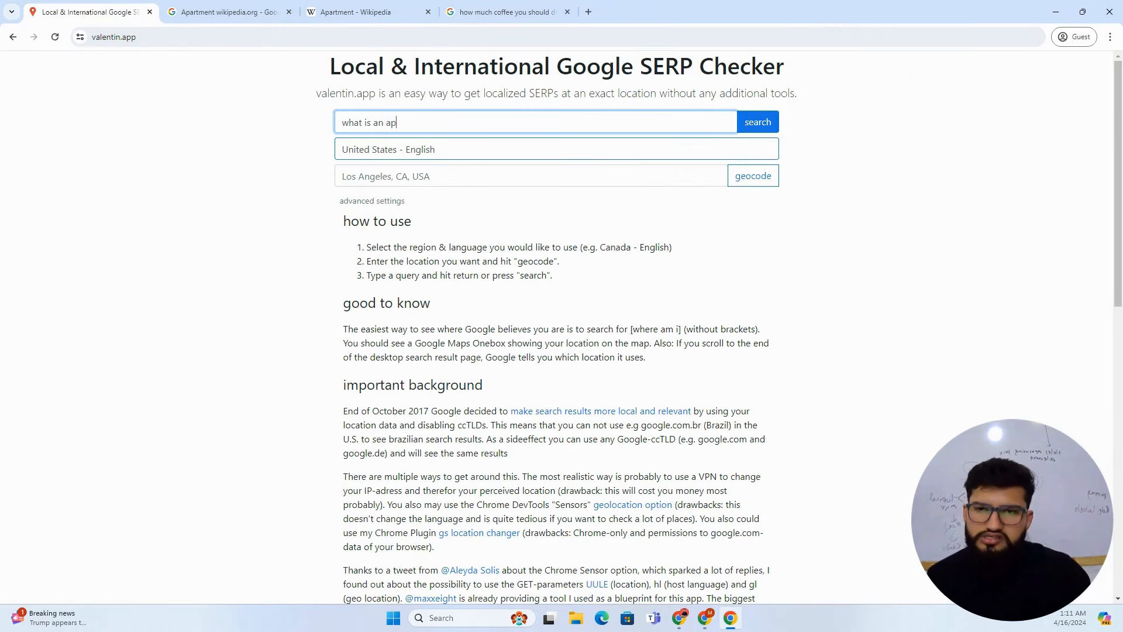
pyautogui.write('artment')
pyautogui.press('Return')
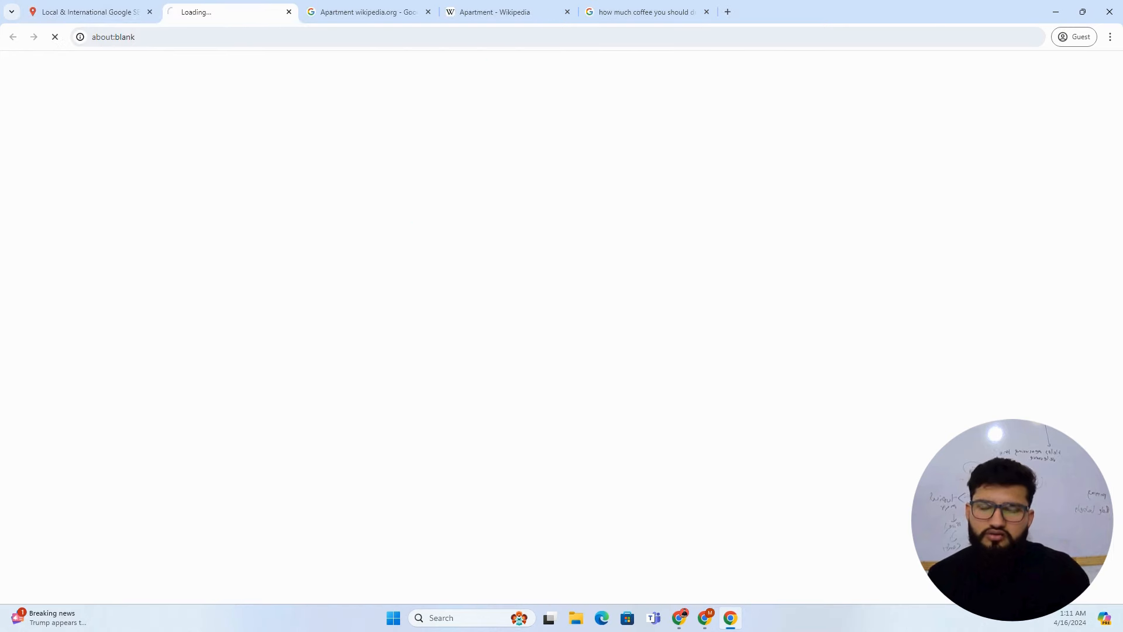
# Step: Check the SERP checker's region and language setting, and examine the Google results for the apartment definition query
pyautogui.click(70, 10)
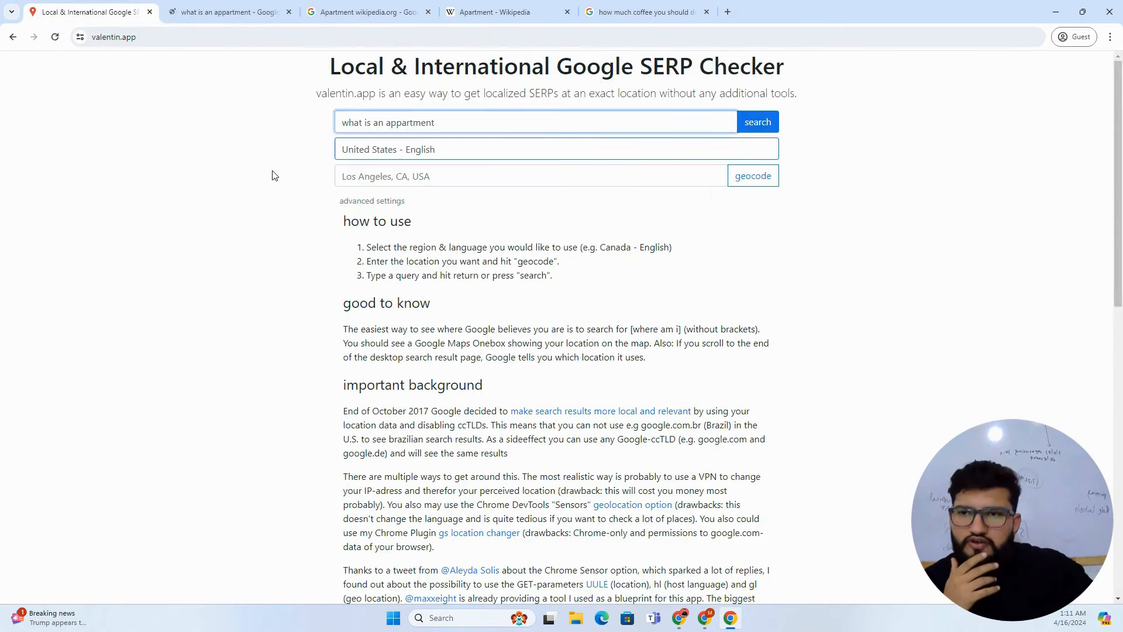
pyautogui.click(460, 149)
pyautogui.moveTo(459, 148); pyautogui.dragTo(325, 149)
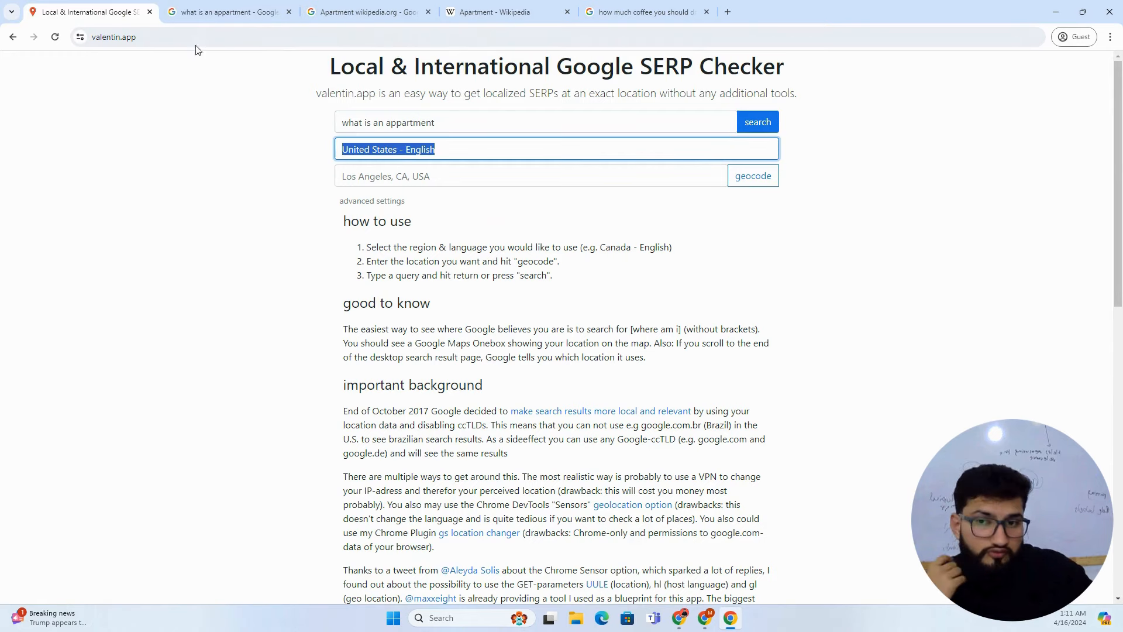
pyautogui.click(225, 12)
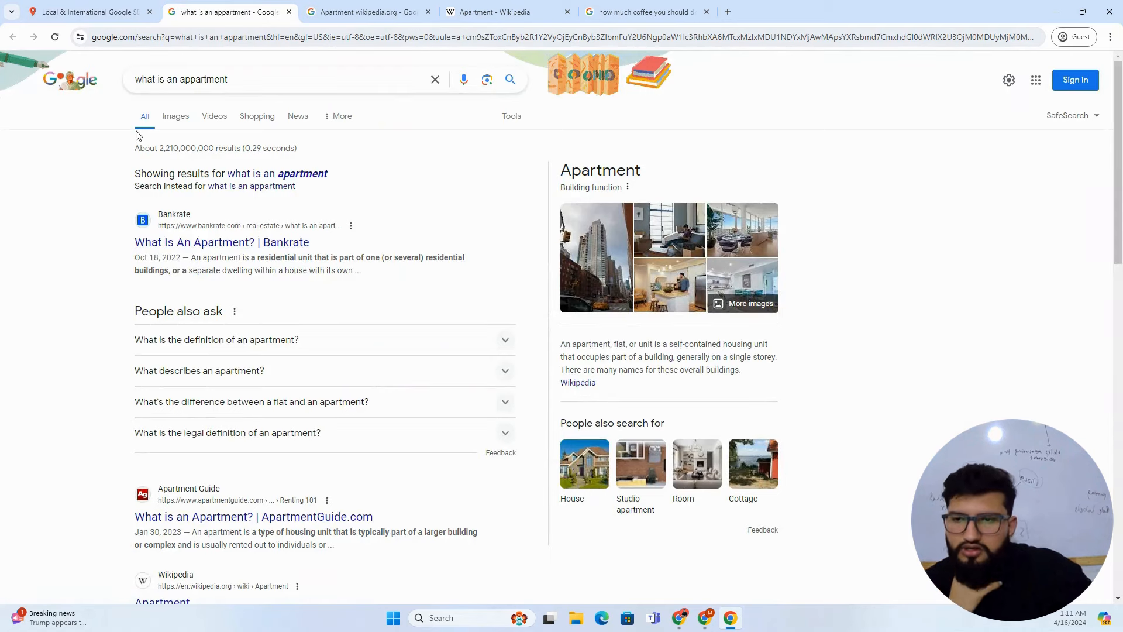
pyautogui.scroll(-1, 462, 188)
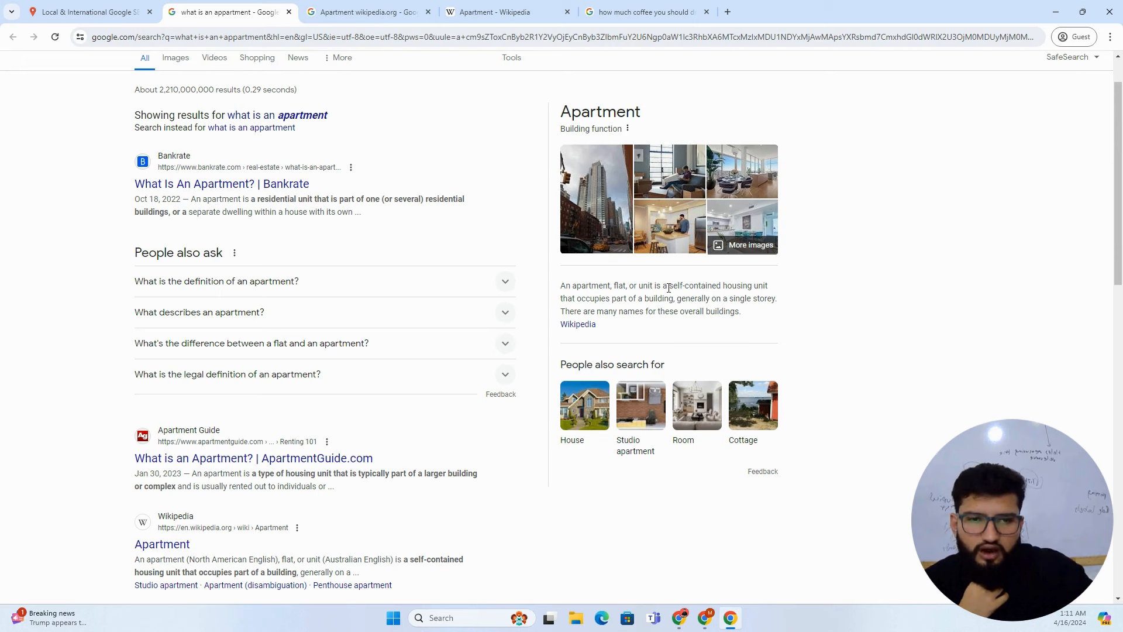
# Step: Add "storey" from Google's apartment description as an entity in B33
pyautogui.moveTo(671, 285); pyautogui.dragTo(768, 289)
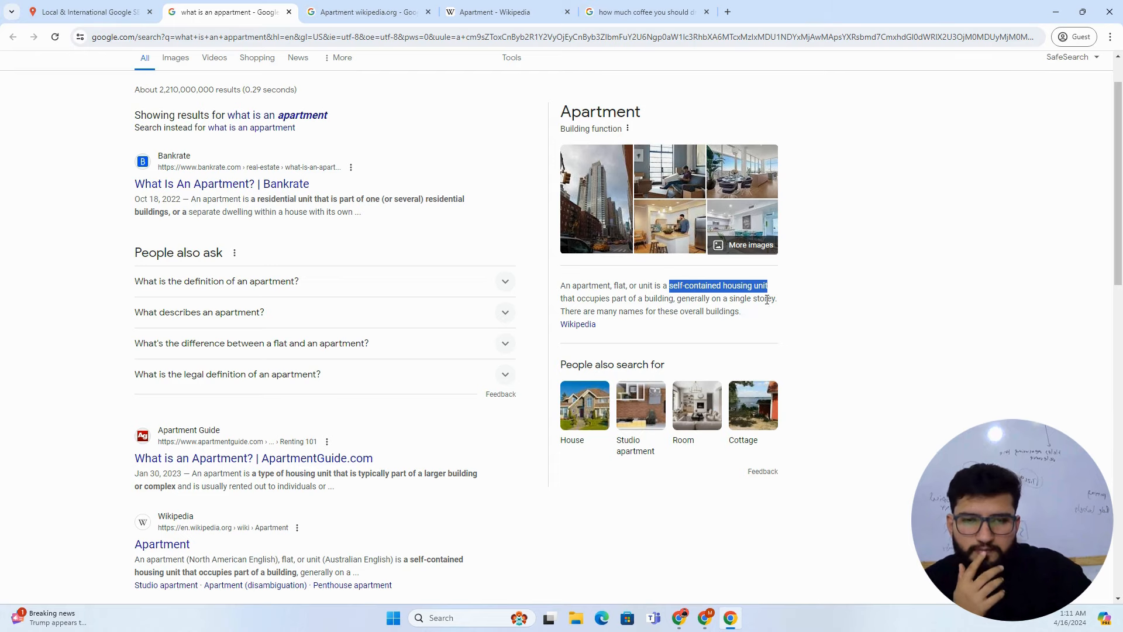
pyautogui.hotkey('alt', 'Tab')
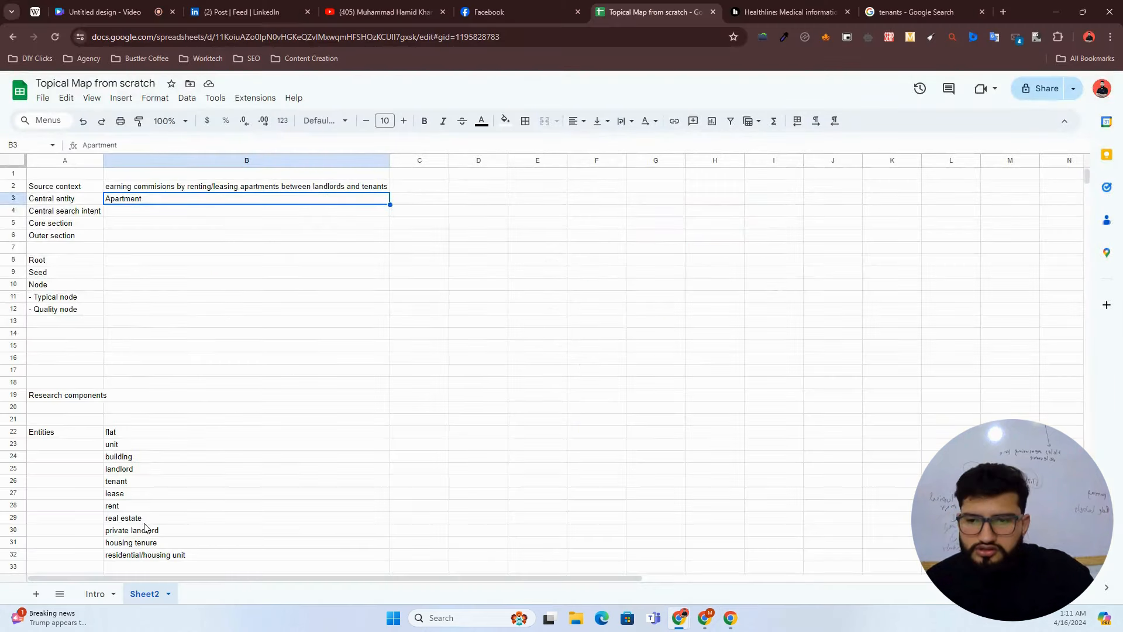
pyautogui.scroll(-5, 144, 527)
pyautogui.click(160, 448)
pyautogui.write('storey')
pyautogui.hotkey('alt', 'Tab')
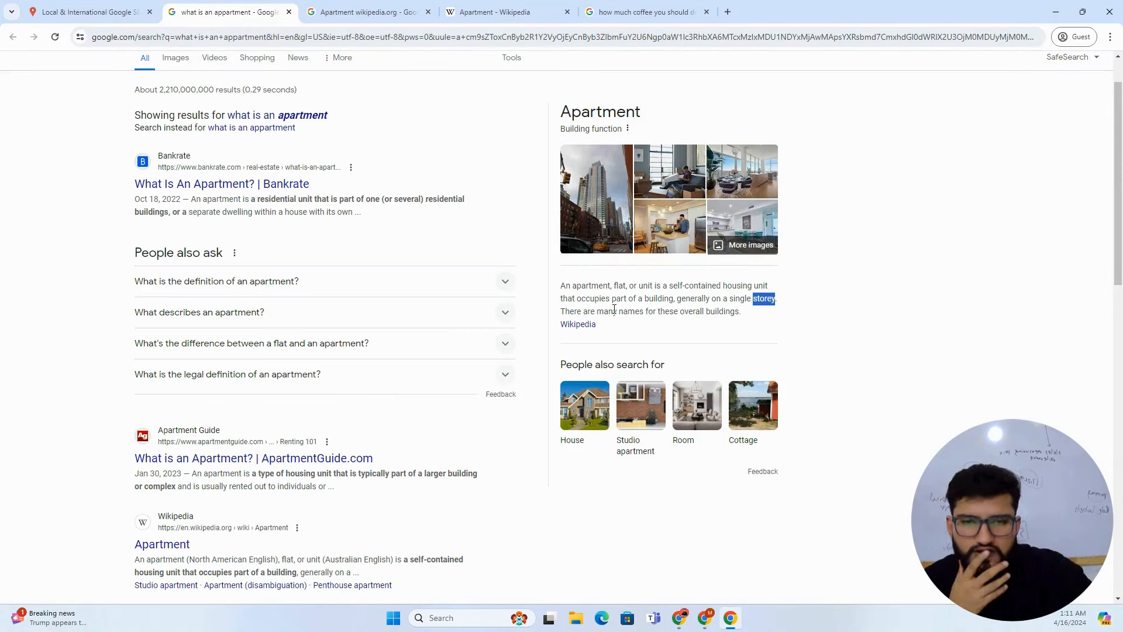
# Step: Read Google's apartment description and expand the related question "What is the definition of an apartment?" to examine its answer
pyautogui.doubleClick(715, 310)
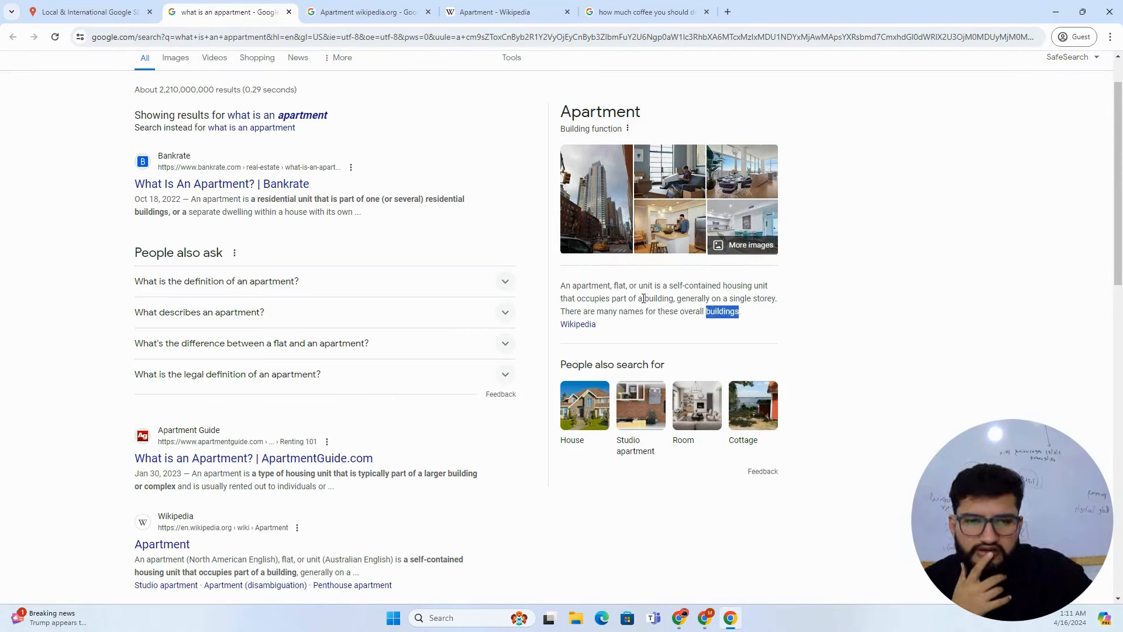
pyautogui.scroll(1, 119, 206)
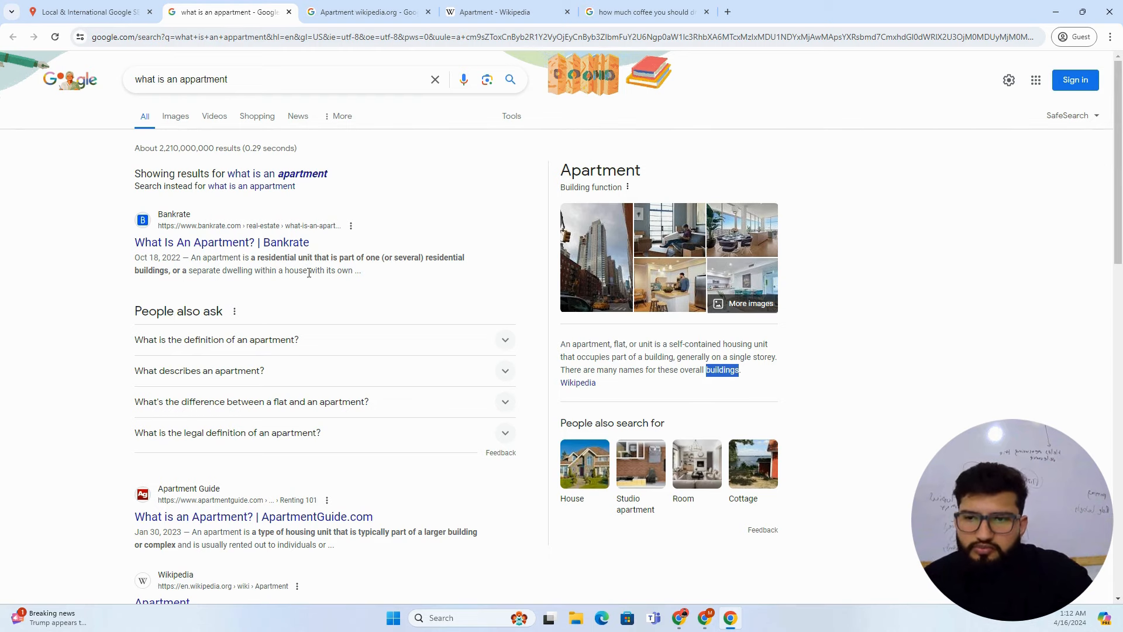
pyautogui.scroll(-1, 173, 301)
pyautogui.click(240, 287)
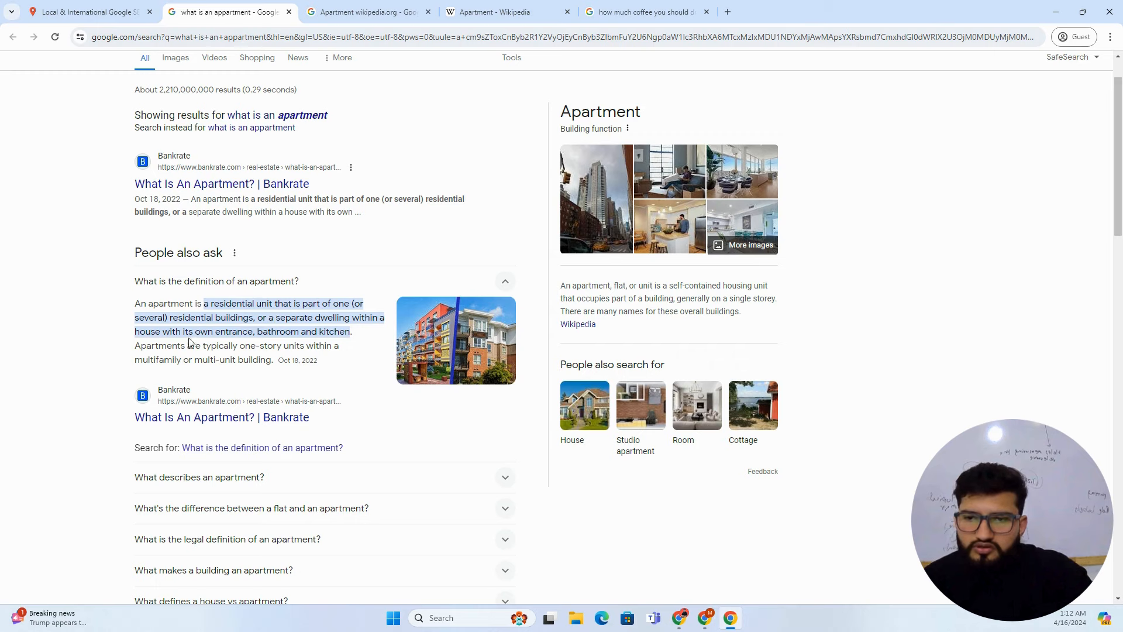
pyautogui.scroll(-1, 207, 326)
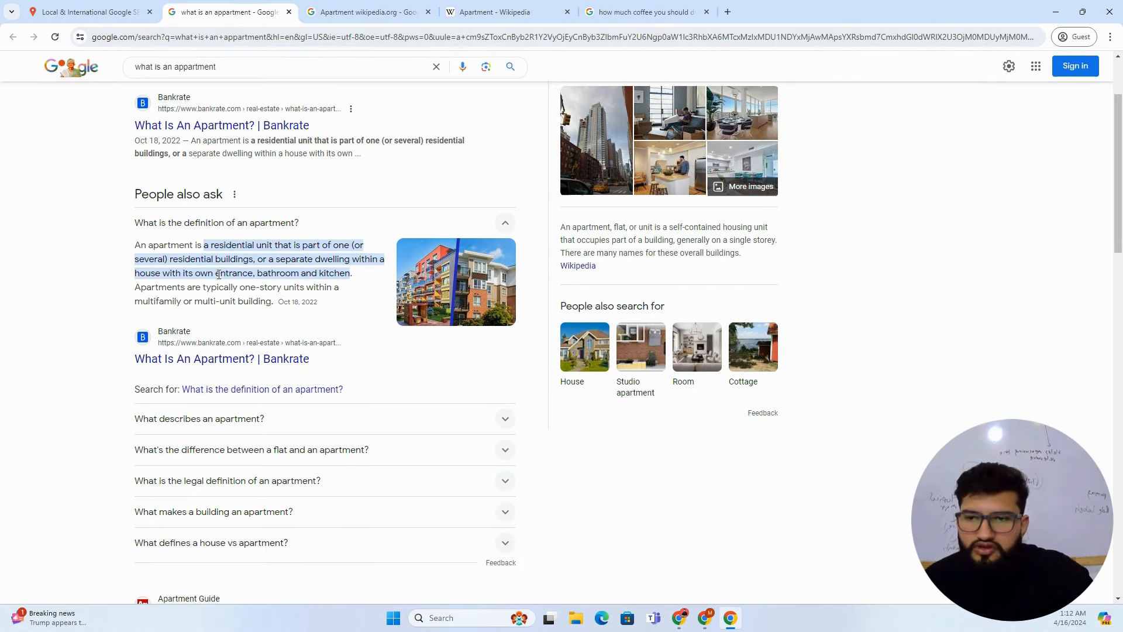
# Step: Add "entrance" from the apartment definition answer to the entity list in B34
pyautogui.hotkey('alt', 'Tab')
pyautogui.doubleClick(117, 464)
pyautogui.write('entrance')
pyautogui.hotkey('alt', 'Tab')
# Step: Copy "bathroom" and "kitchen" from the apartment definition answer into the entity list in B35 and B36
pyautogui.doubleClick(288, 272)
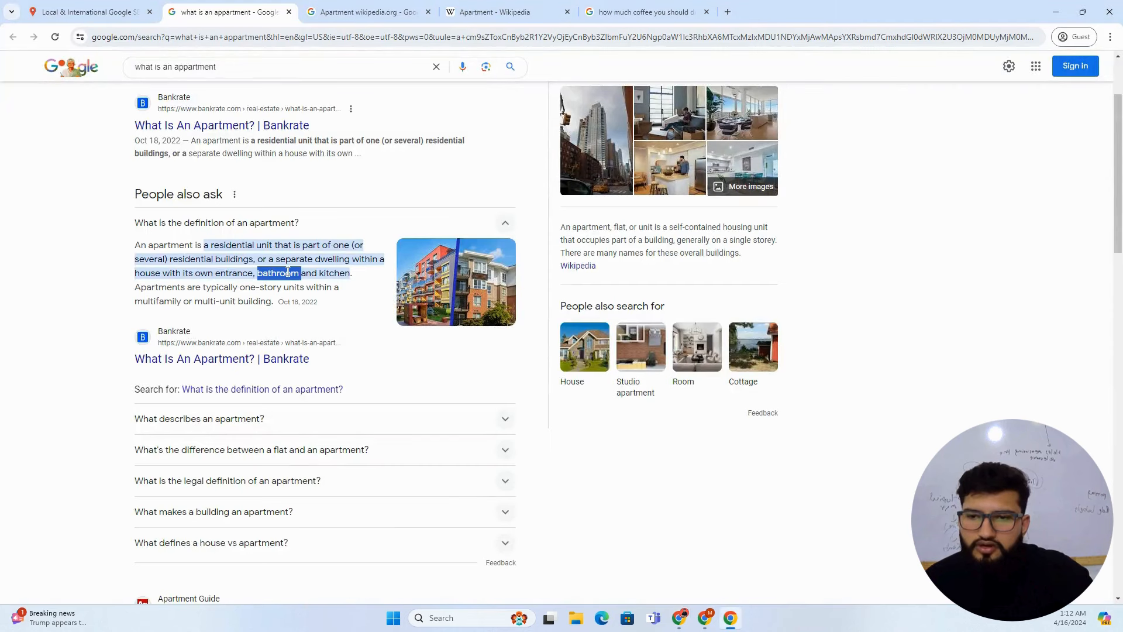
pyautogui.hotkey('ctrl', 'c')
pyautogui.hotkey('alt', 'Tab')
pyautogui.click(126, 473)
pyautogui.hotkey('ctrl', 'v')
pyautogui.hotkey('alt', 'Tab')
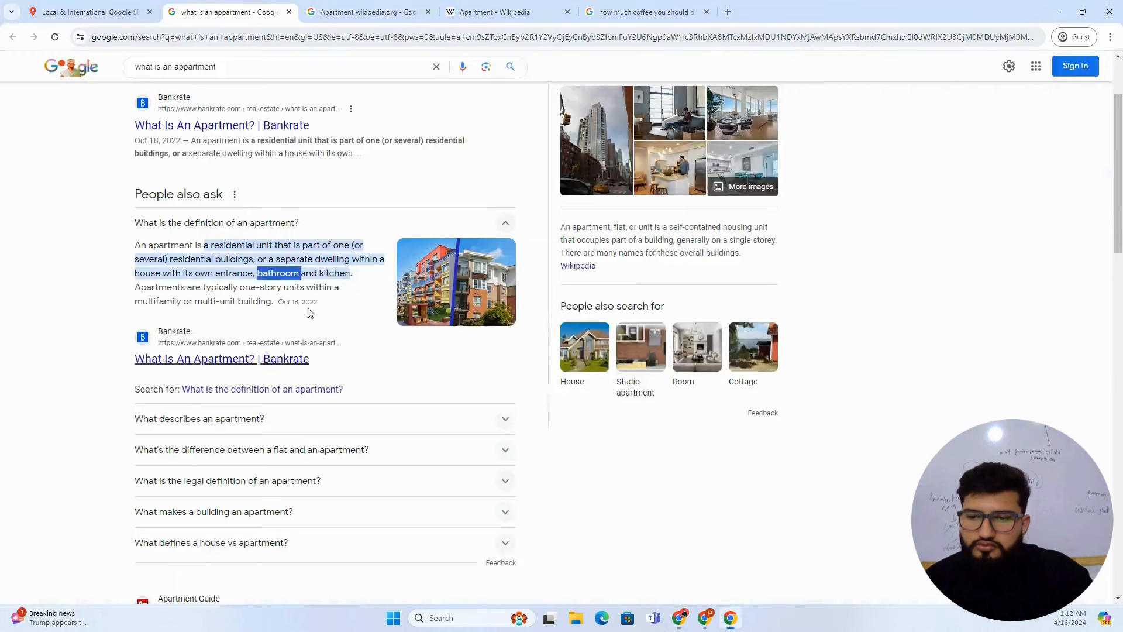
pyautogui.doubleClick(331, 275)
pyautogui.hotkey('ctrl', 'c')
pyautogui.hotkey('alt', 'Tab')
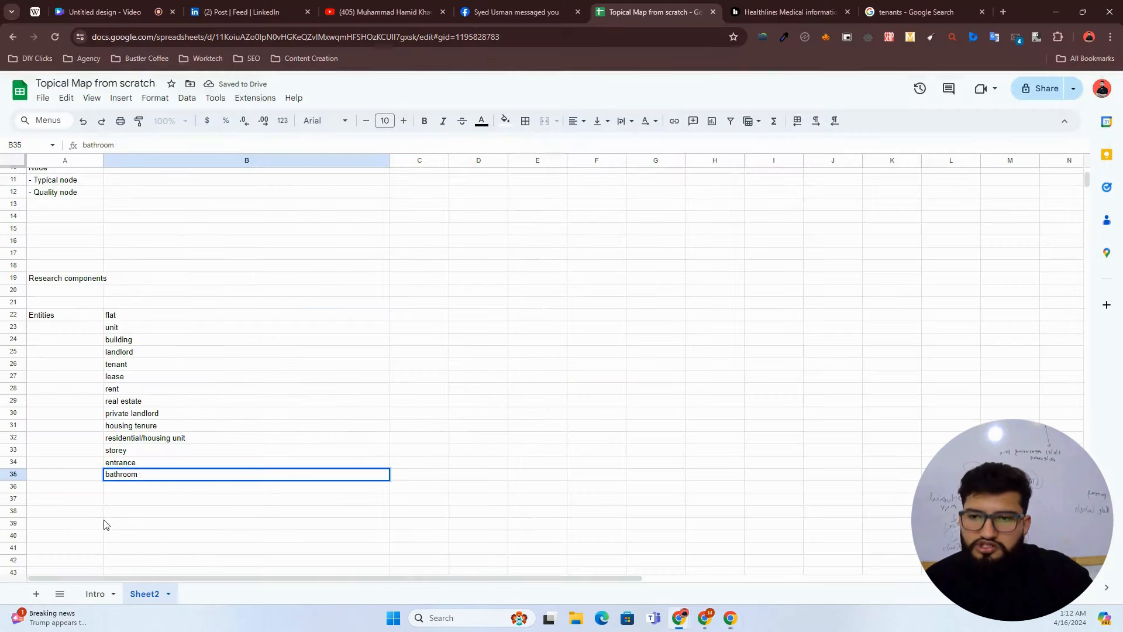
pyautogui.click(127, 489)
pyautogui.hotkey('ctrl', 'v')
# Step: Run a localized Google search for "what an appartment includes" from the valentin.app SERP checker
pyautogui.hotkey('alt', 'Tab')
pyautogui.click(86, 13)
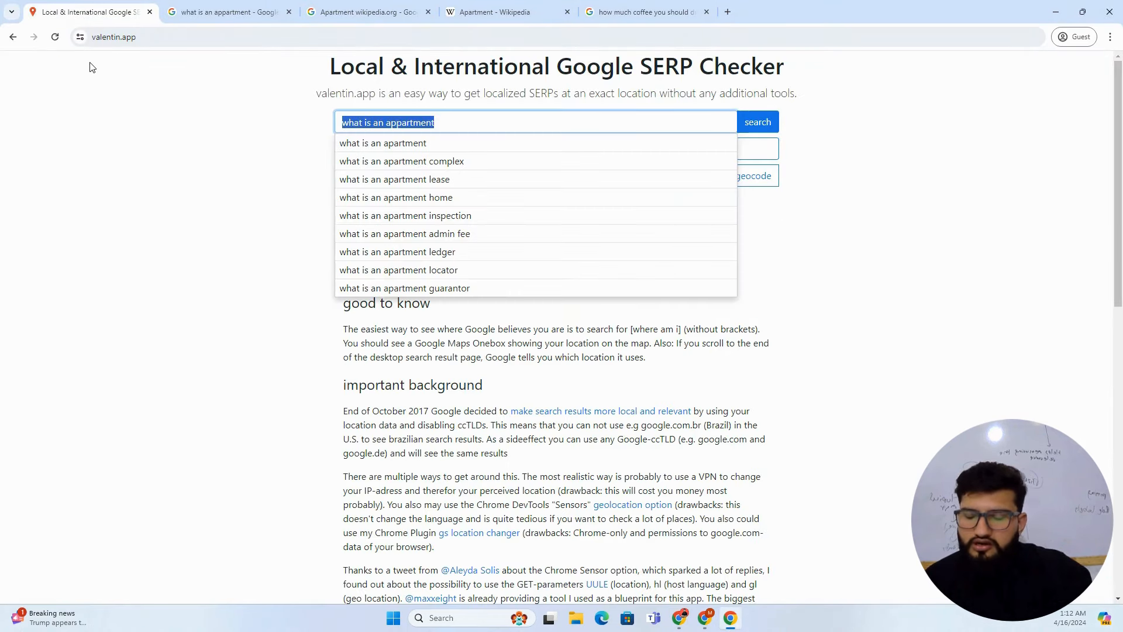
pyautogui.write('what an')
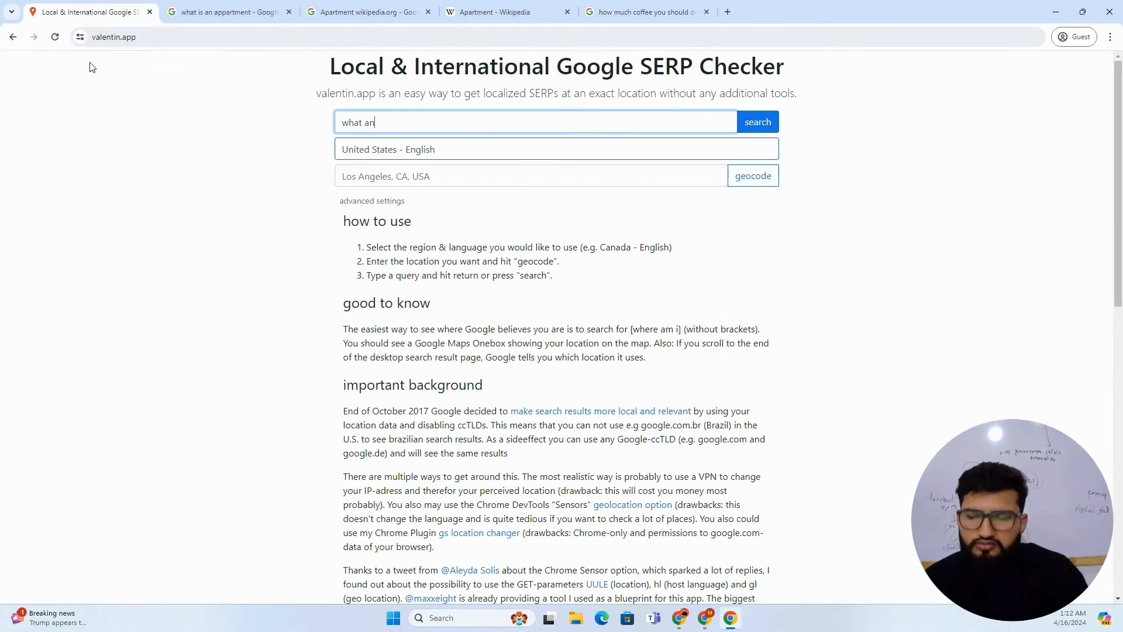
pyautogui.write(' appartme')
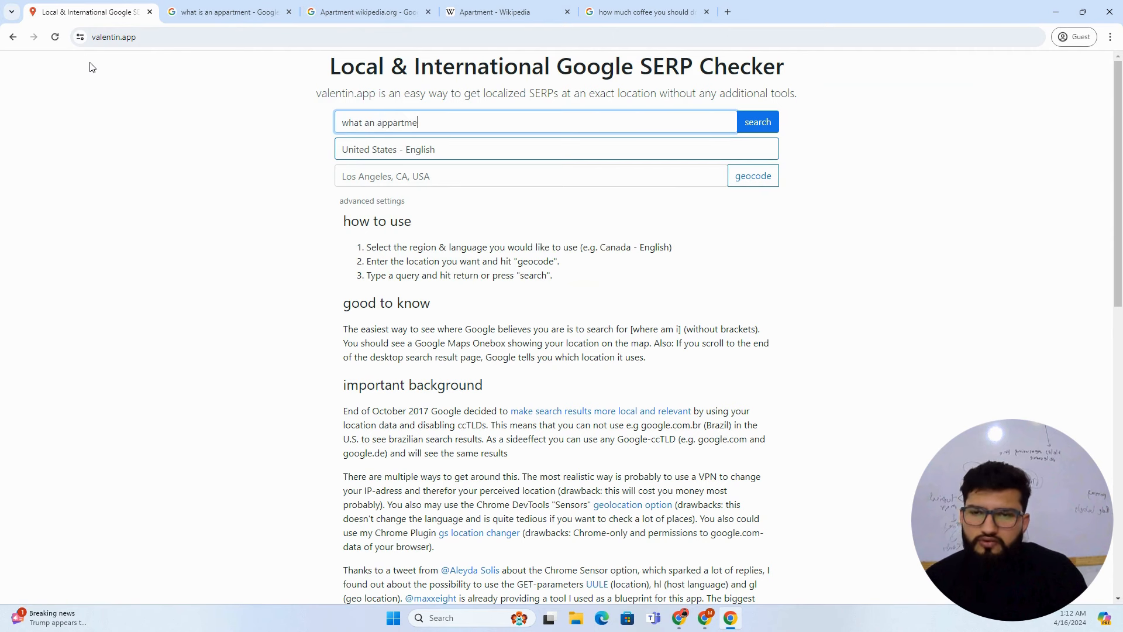
pyautogui.write('nt look like')
pyautogui.press('Return')
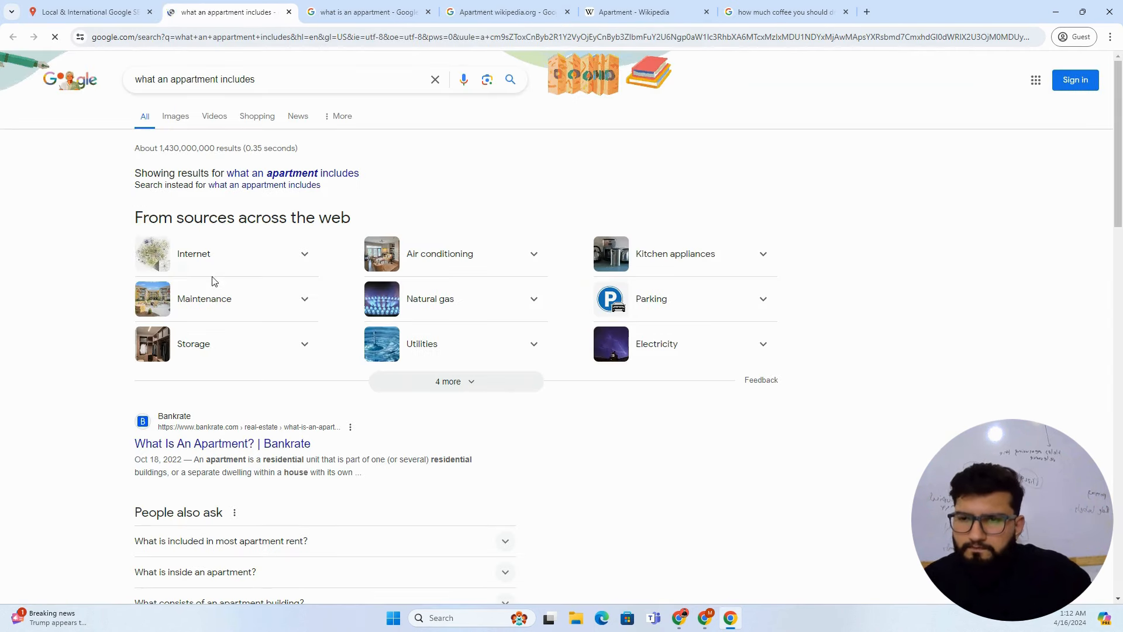
# Step: Add "internet" and "AC" from Google's list of apartment inclusions to the entities in B37 and B38
pyautogui.hotkey('alt', 'Tab')
pyautogui.click(171, 502)
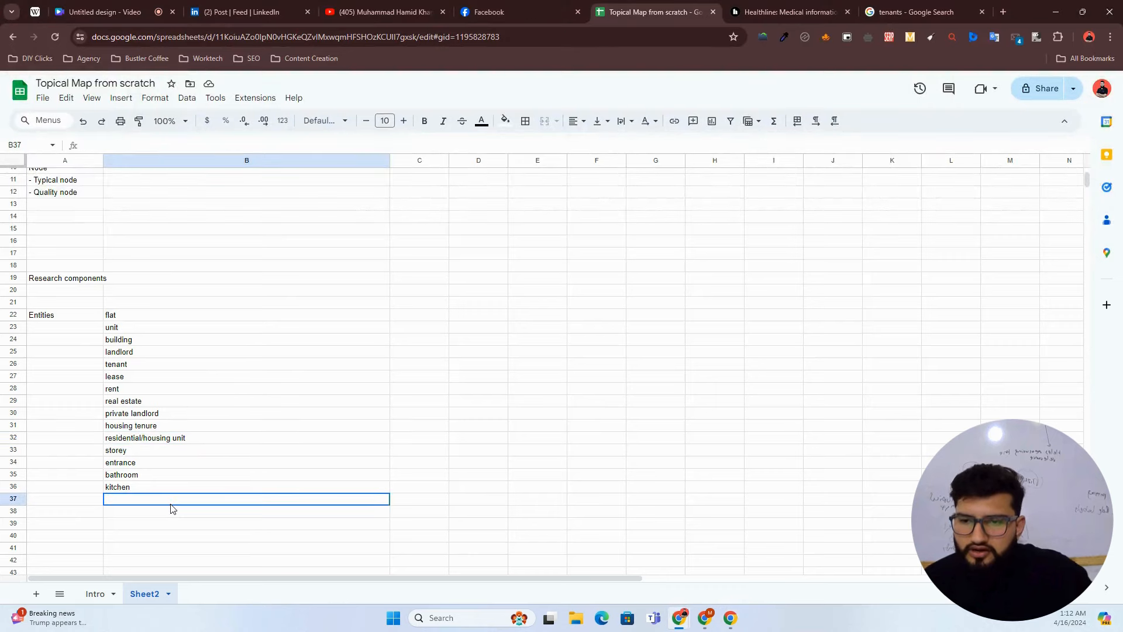
pyautogui.write('internet')
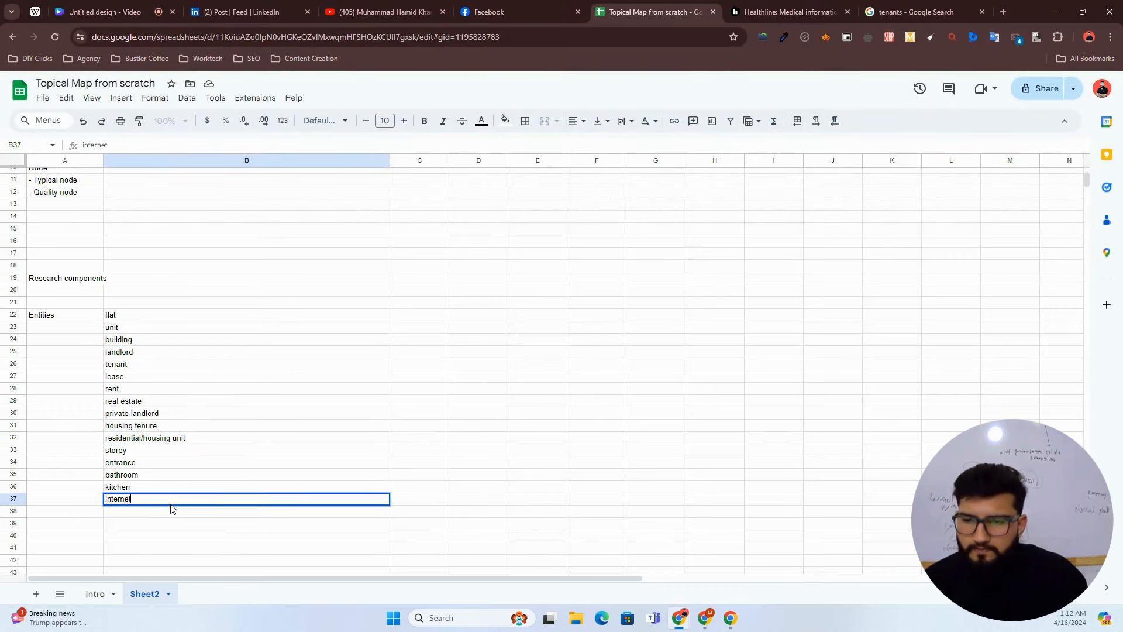
pyautogui.hotkey('alt', 'Tab')
pyautogui.hotkey('alt', 'Tab')
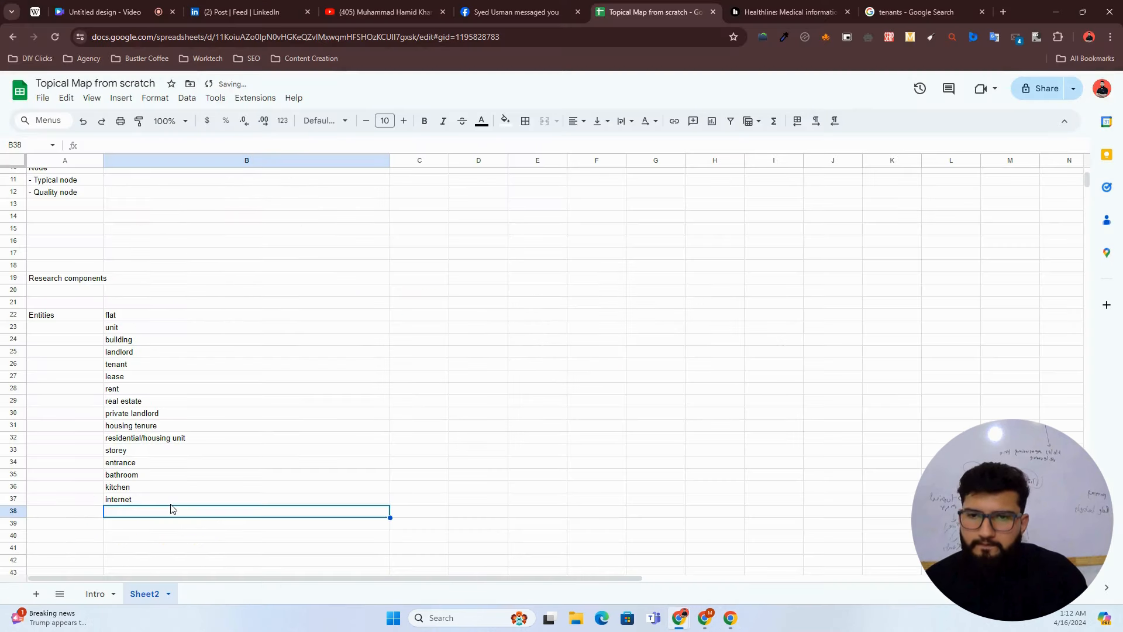
pyautogui.write('air')
pyautogui.press('Return')
pyautogui.hotkey('alt', 'Tab')
pyautogui.hotkey('alt', 'Tab')
pyautogui.hotkey('alt', 'Tab')
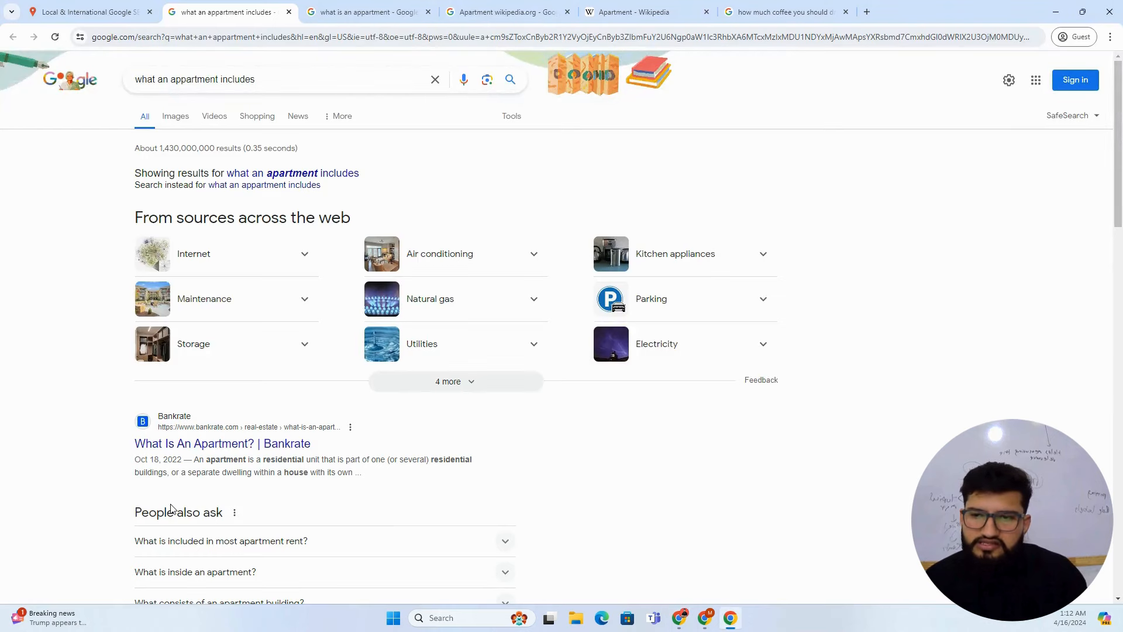
# Step: Add "Gas" and "parking" from Google's list of apartment inclusions to the entities in B39 and B40
pyautogui.hotkey('alt', 'Tab')
pyautogui.write('Ga')
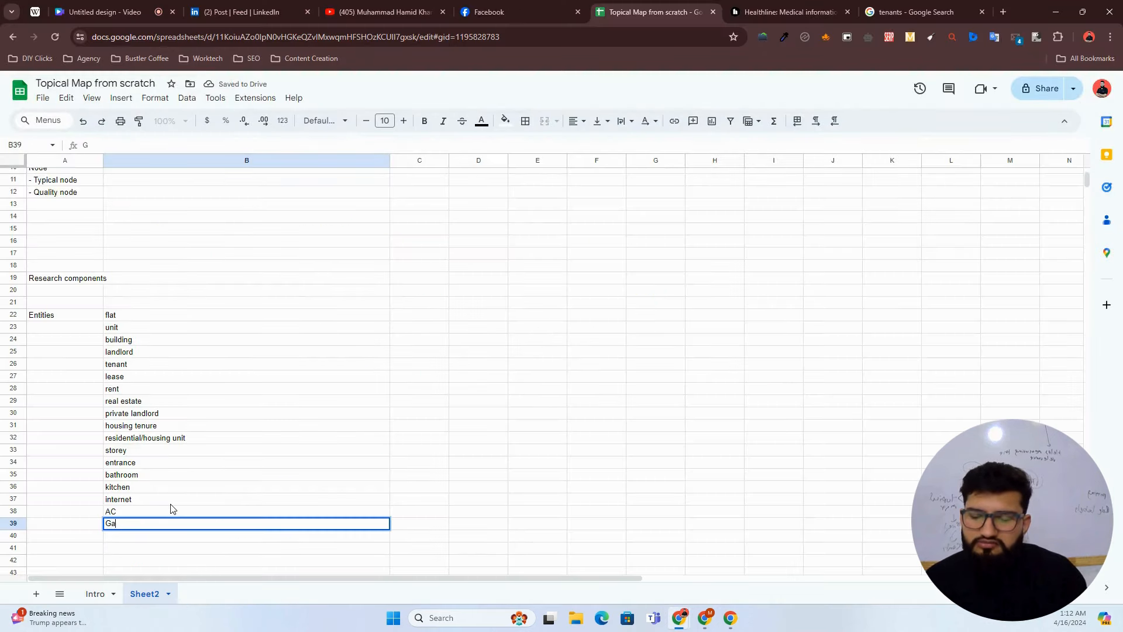
pyautogui.press('Return')
pyautogui.hotkey('alt', 'Tab')
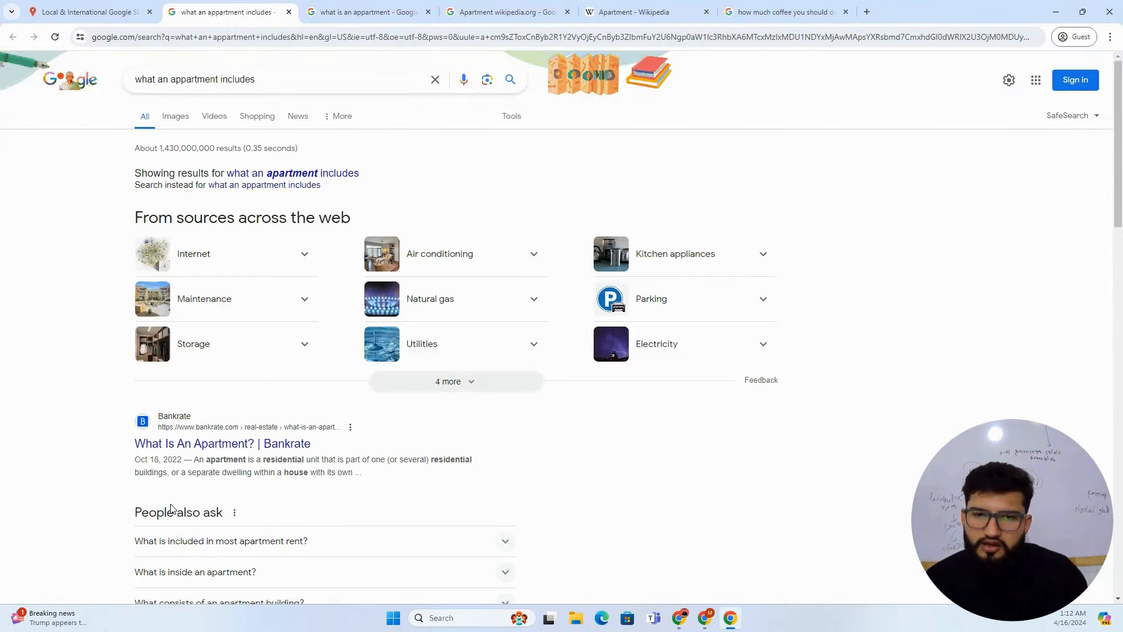
pyautogui.hotkey('alt', 'Tab')
pyautogui.write('parking')
pyautogui.hotkey('alt', 'Tab')
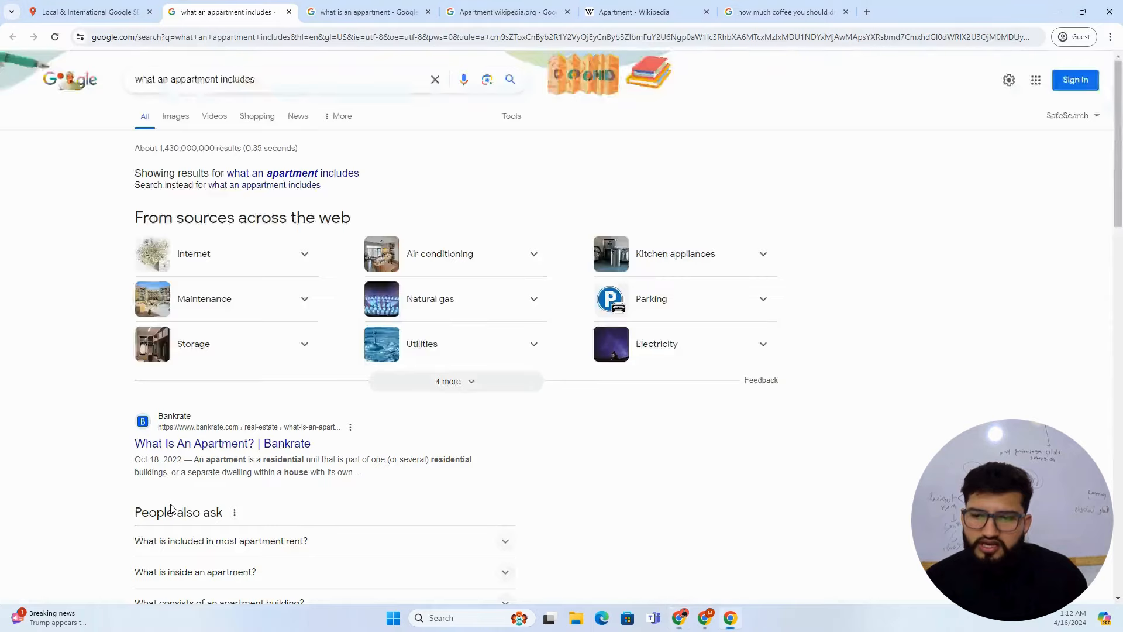
pyautogui.hotkey('alt', 'Tab')
pyautogui.write('s')
pyautogui.press('Return')
# Step: Enter "storage" as the next entity in B41 and return to Google's list of apartment inclusions
pyautogui.write('s')
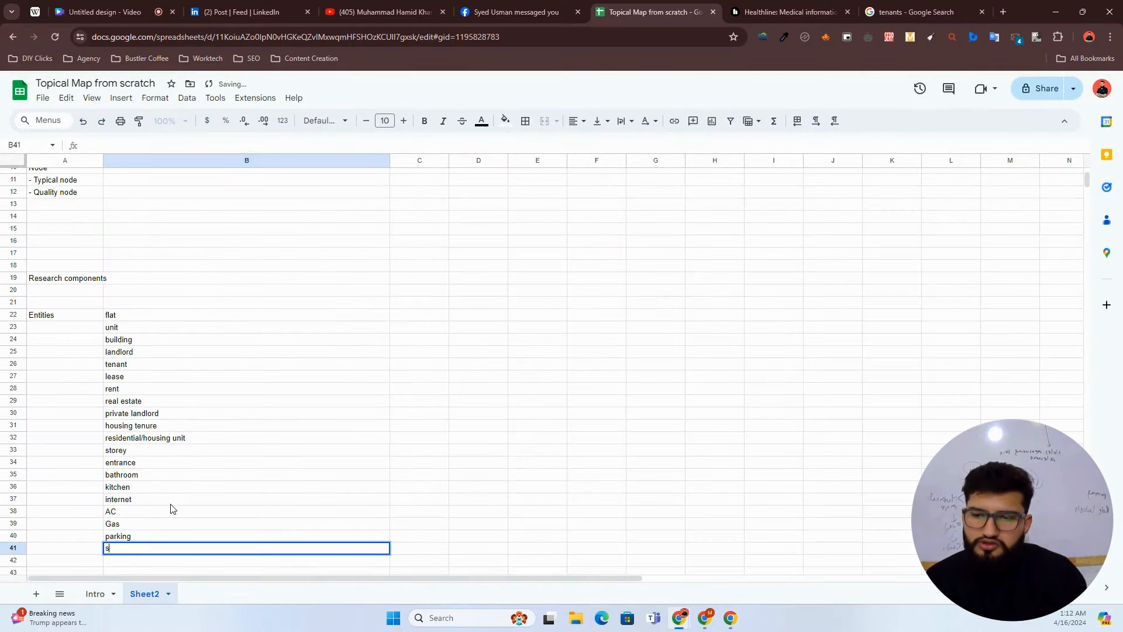
pyautogui.write('torage')
pyautogui.press('Return')
pyautogui.hotkey('alt', 'Tab')
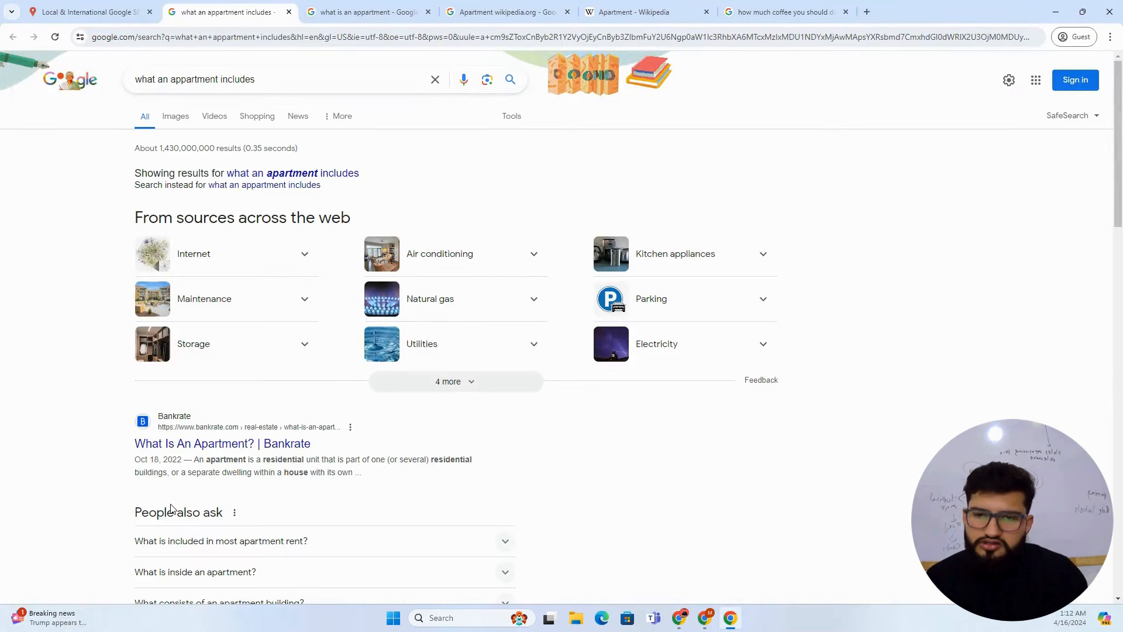
# Step: Compare the latest entities with Google's list of apartment inclusions and add "electricity" in B42
pyautogui.hotkey('alt', 'Tab')
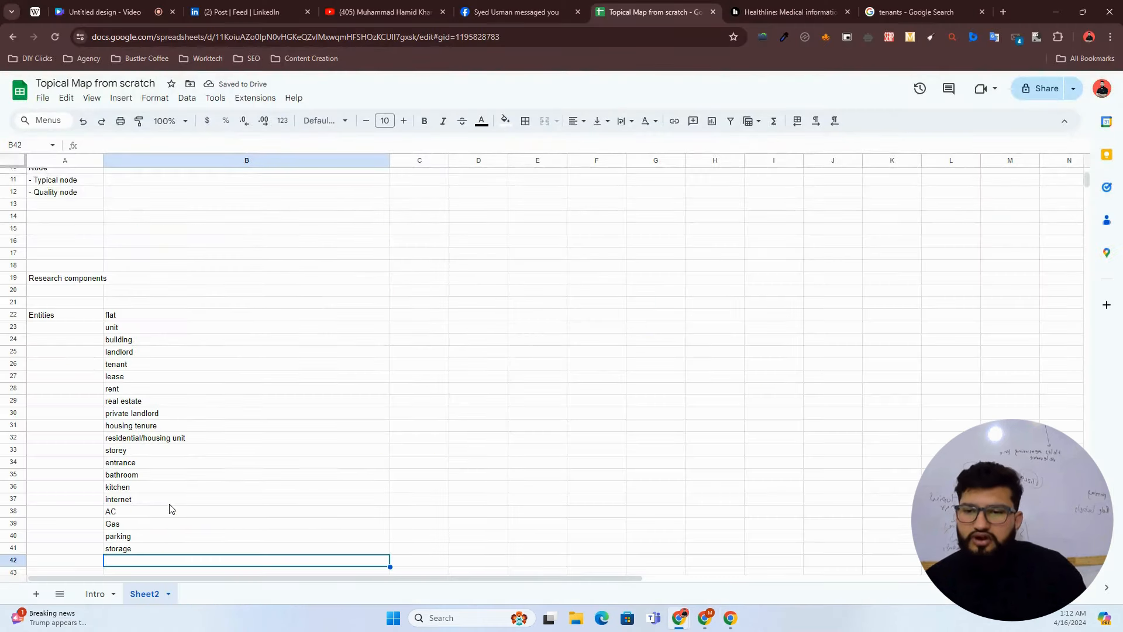
pyautogui.scroll(-2, 171, 508)
pyautogui.click(128, 411)
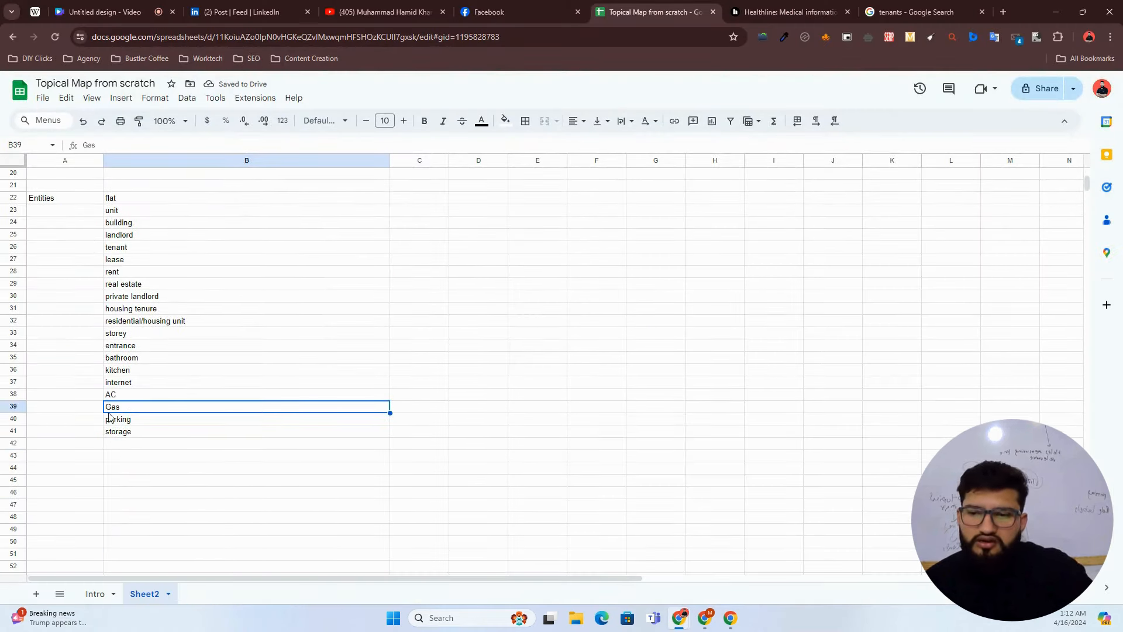
pyautogui.click(117, 422)
pyautogui.click(119, 432)
pyautogui.hotkey('alt', 'Tab')
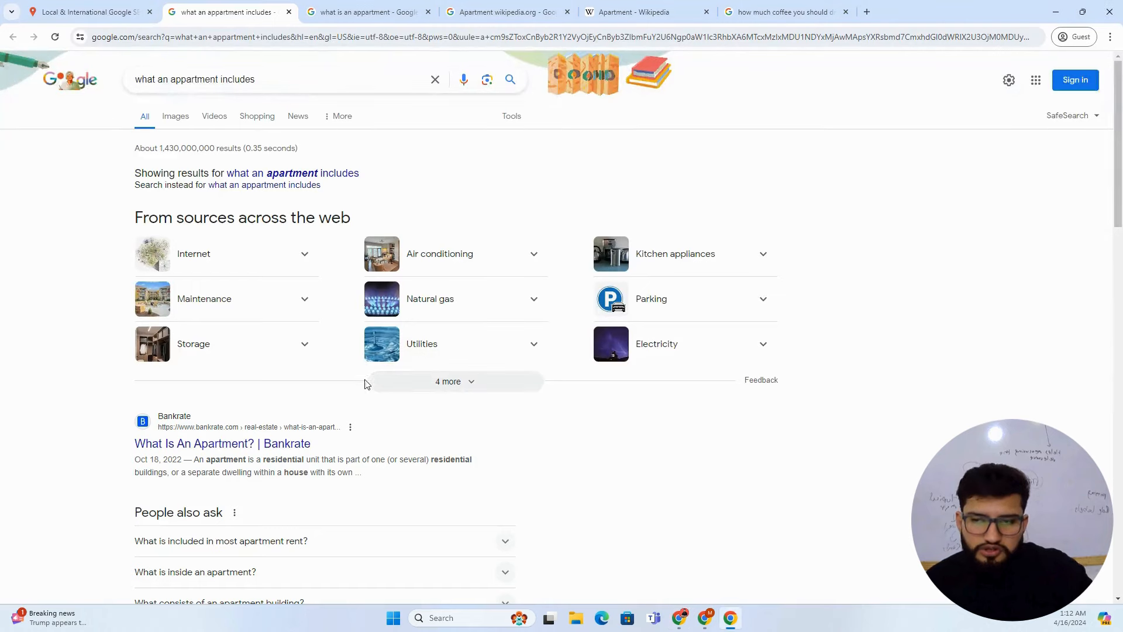
pyautogui.hotkey('alt', 'Tab')
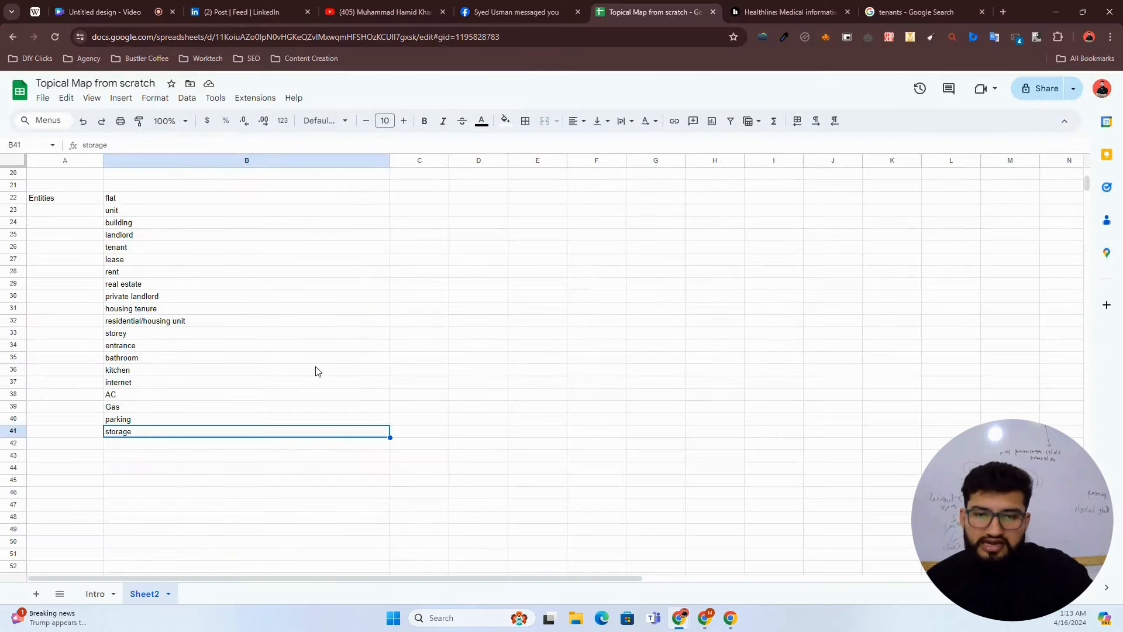
pyautogui.press('Down')
pyautogui.write('electricity')
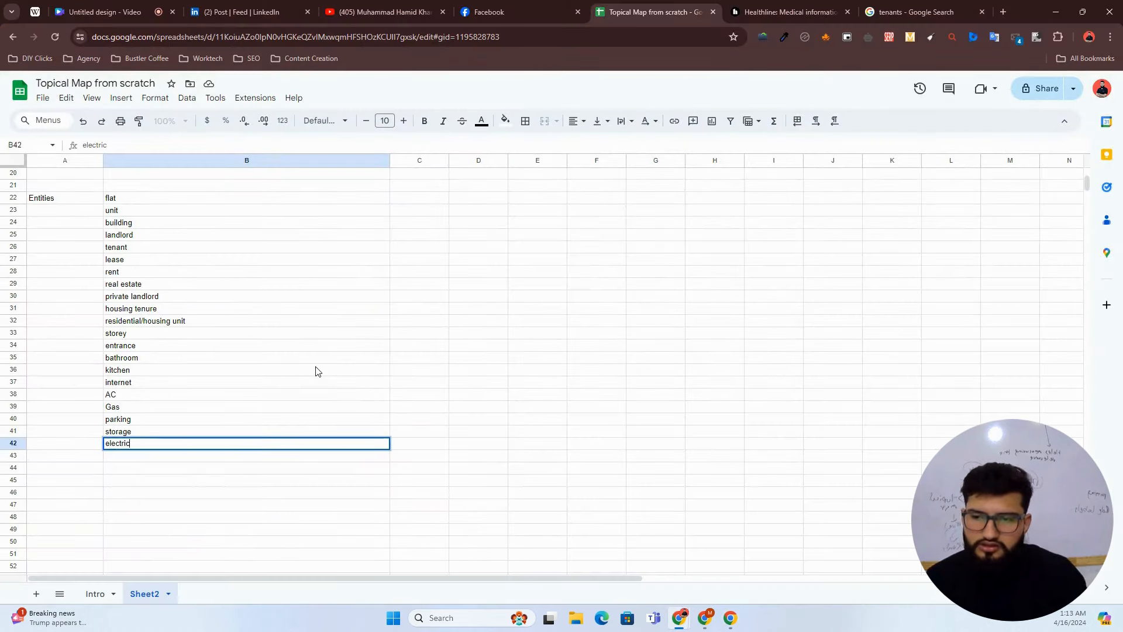
pyautogui.press('Return')
# Step: Review the collected entities in column B, highlighting bathroom through electricity in B35:B42
pyautogui.press('Up')
pyautogui.hotkey('ctrl', 'shift', 'Up')
pyautogui.hotkey('ctrl', 'shift', 'Up')
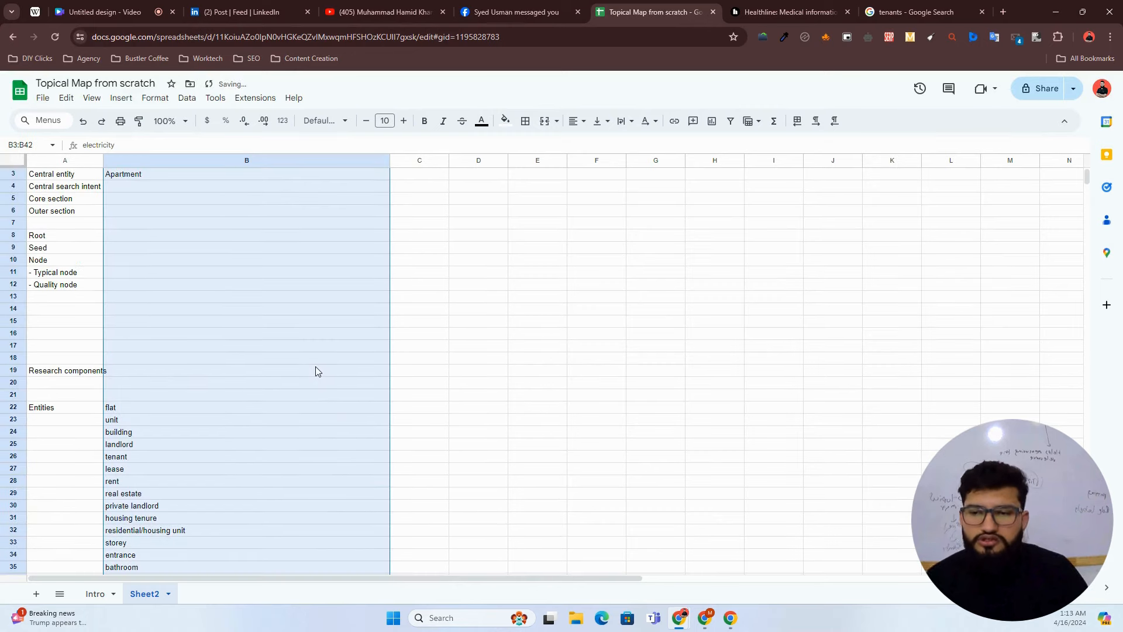
pyautogui.scroll(-5, 315, 366)
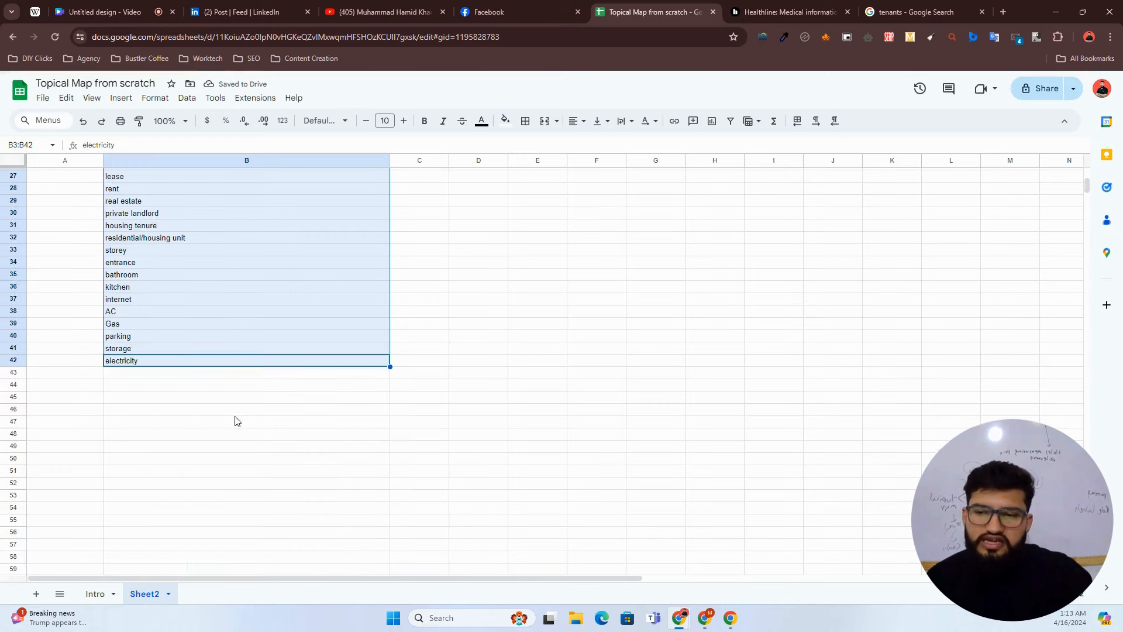
pyautogui.click(126, 305)
pyautogui.moveTo(126, 274); pyautogui.dragTo(131, 360)
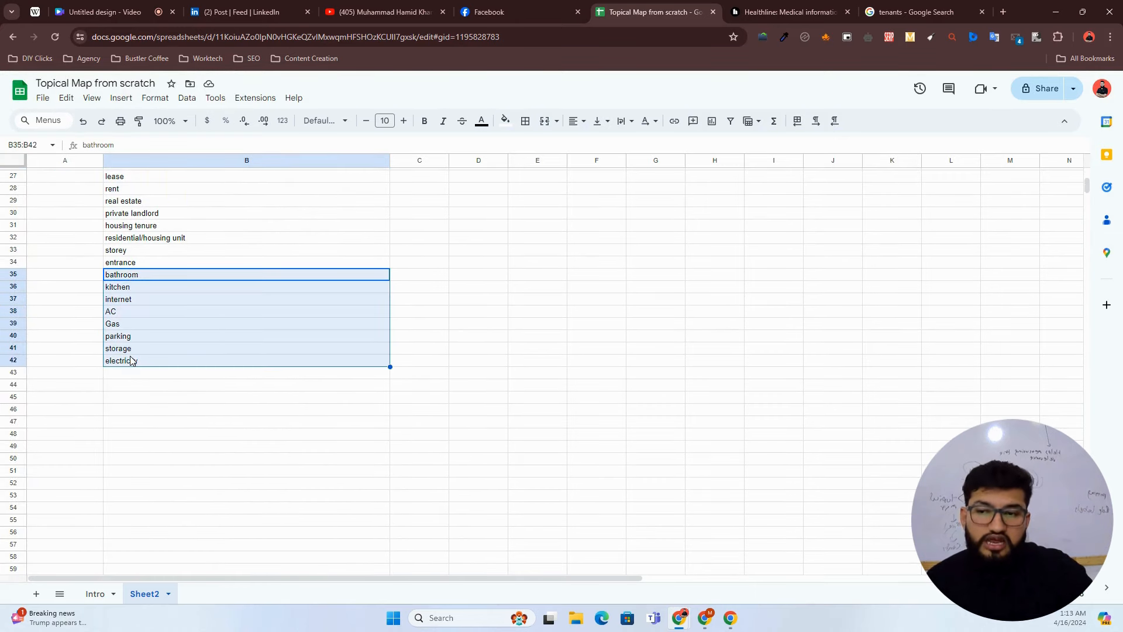
# Step: Expand Google's list of apartment inclusions and add "security" and "laundary" to the entities in B43 and B44
pyautogui.hotkey('alt', 'Tab')
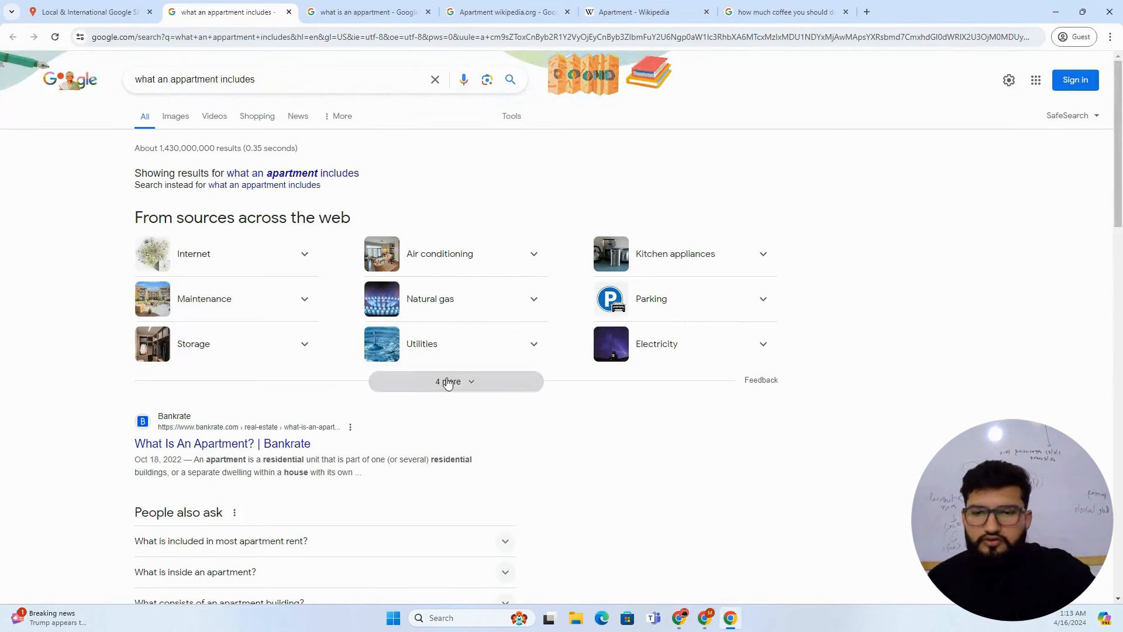
pyautogui.click(448, 382)
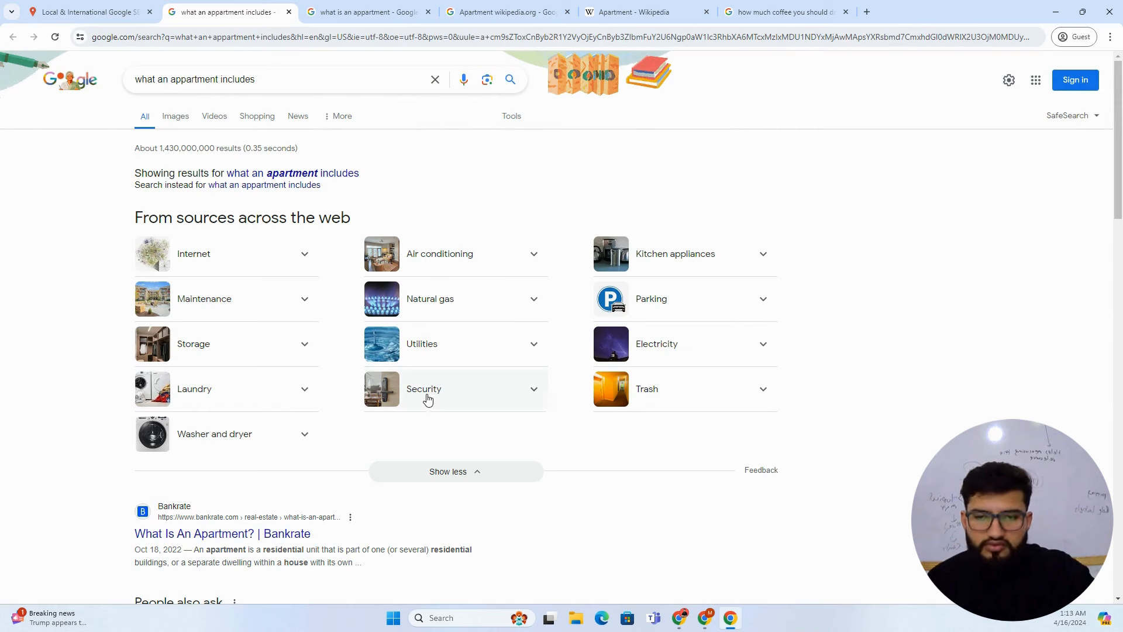
pyautogui.hotkey('alt', 'Tab')
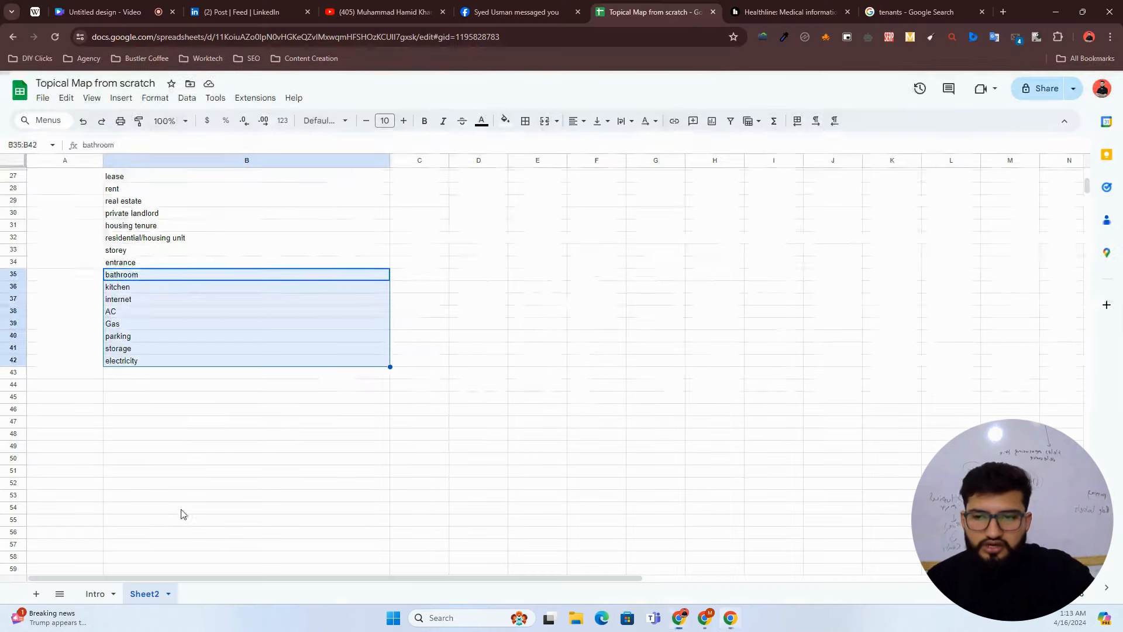
pyautogui.click(120, 375)
pyautogui.write('sec')
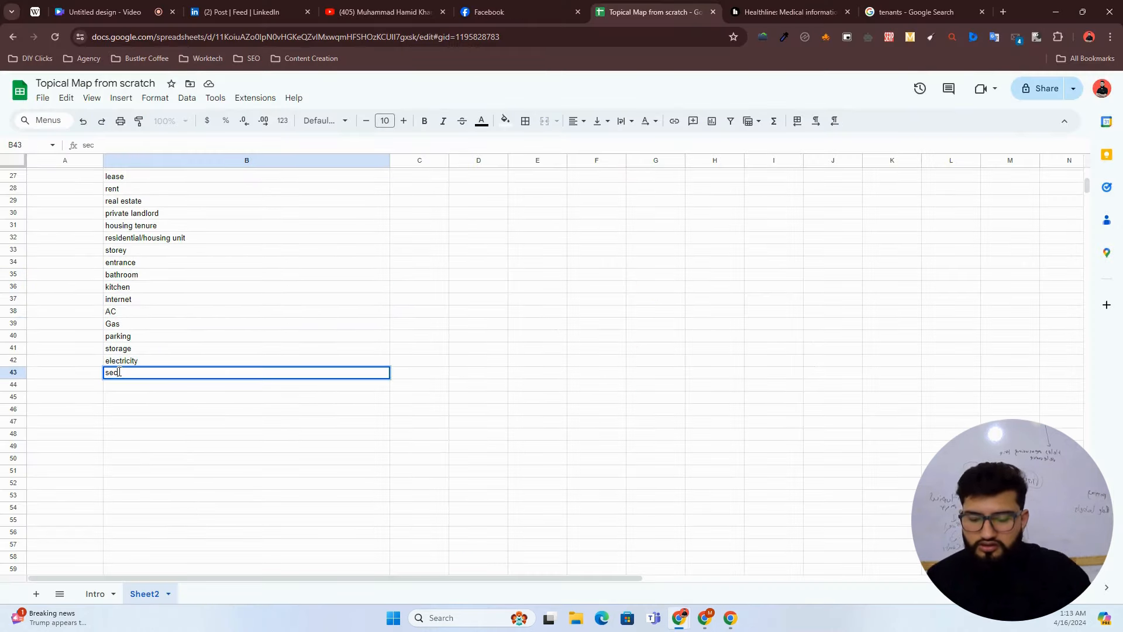
pyautogui.write('urity')
pyautogui.press('Return')
pyautogui.write('laundary')
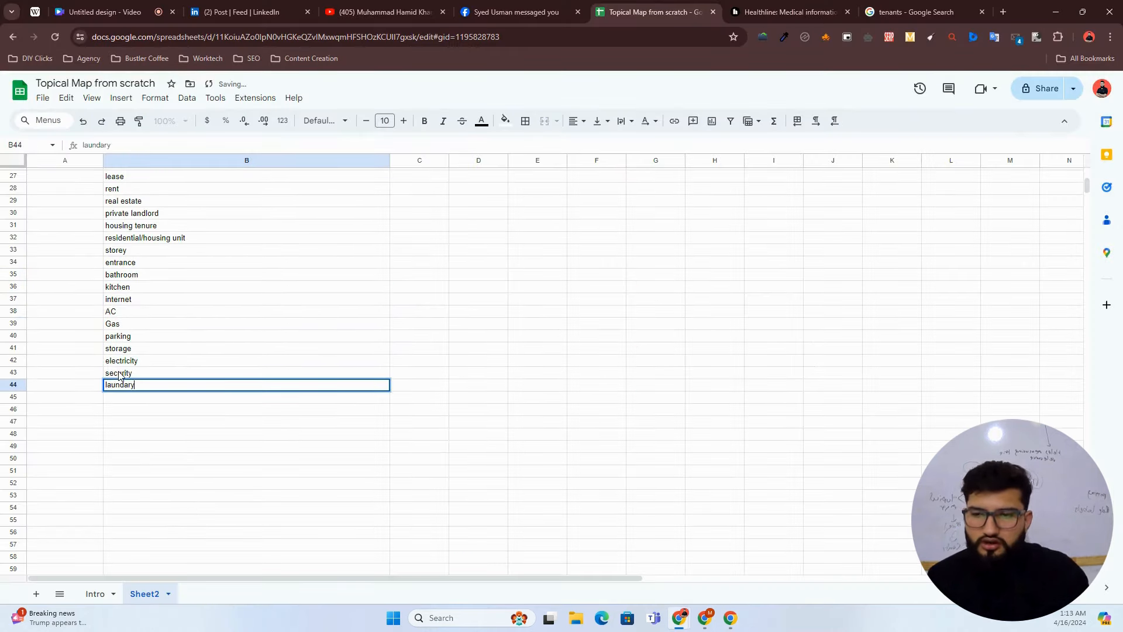
pyautogui.press('Return')
# Step: Recheck Google's list of apartment inclusions and enter "trash" as the next entity in B45
pyautogui.hotkey('alt', 'Tab')
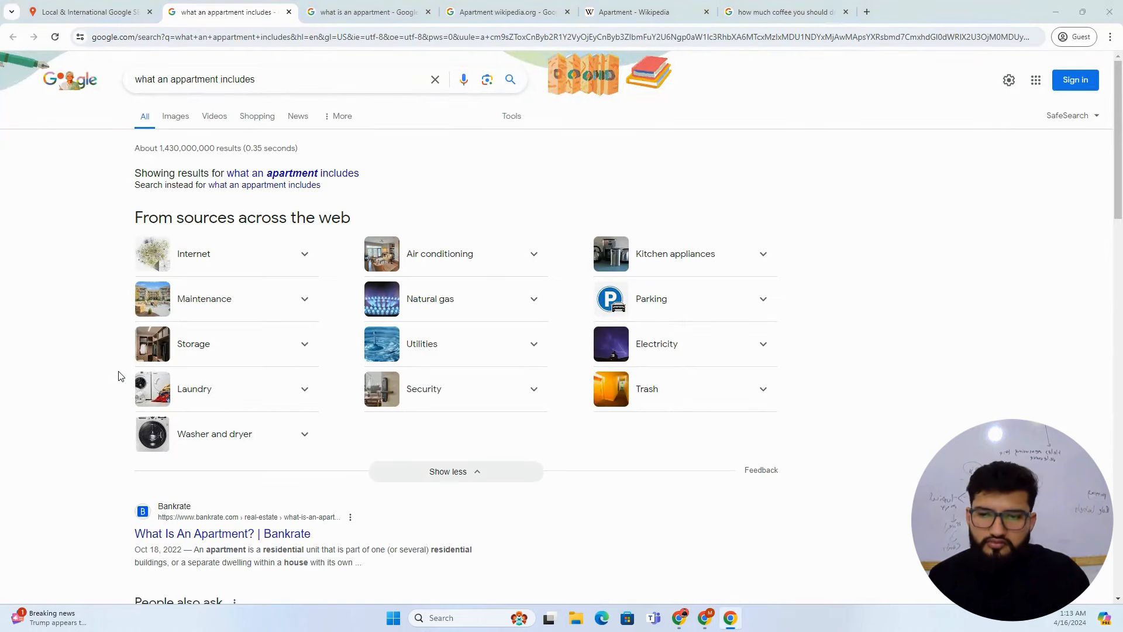
pyautogui.hotkey('alt', 'Tab')
pyautogui.hotkey('alt', 'Tab')
pyautogui.hotkey('alt', 'Tab')
pyautogui.write('tra')
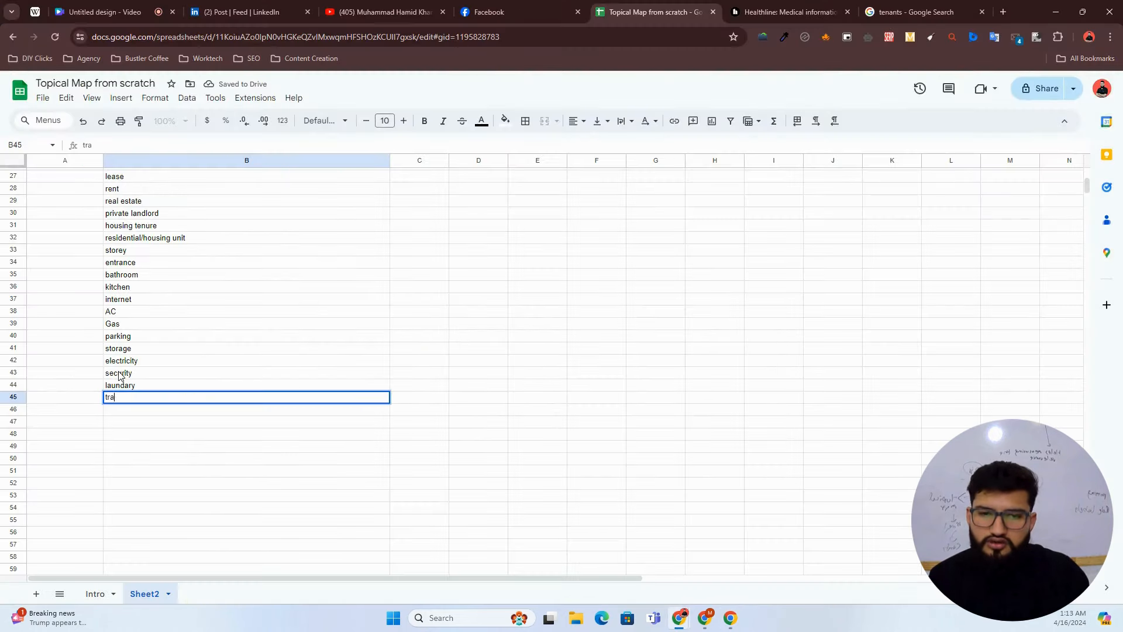
pyautogui.press('Return')
# Step: Add the washer and dryer item from Google's inclusions list to B46 as "washer/dryer"
pyautogui.hotkey('alt', 'Tab')
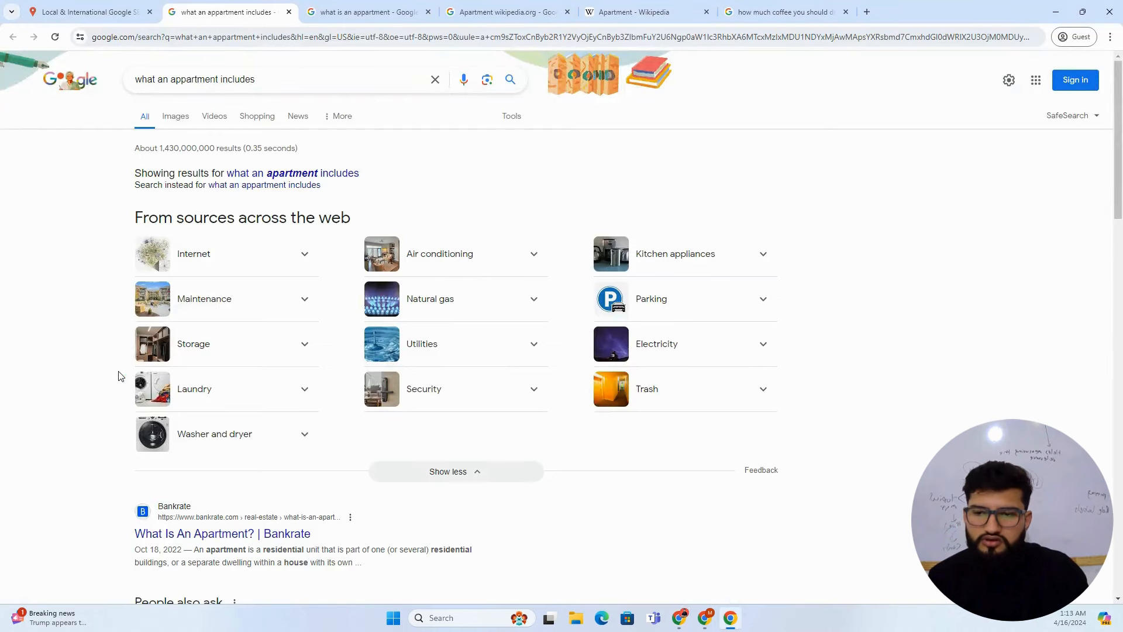
pyautogui.hotkey('alt', 'Tab')
pyautogui.write('washer/t')
pyautogui.press('BackSpace')
pyautogui.write('dryer')
pyautogui.press('Return')
# Step: Check Google's inclusions list again and enter "utilities" as an entity in B47
pyautogui.hotkey('alt', 'Tab')
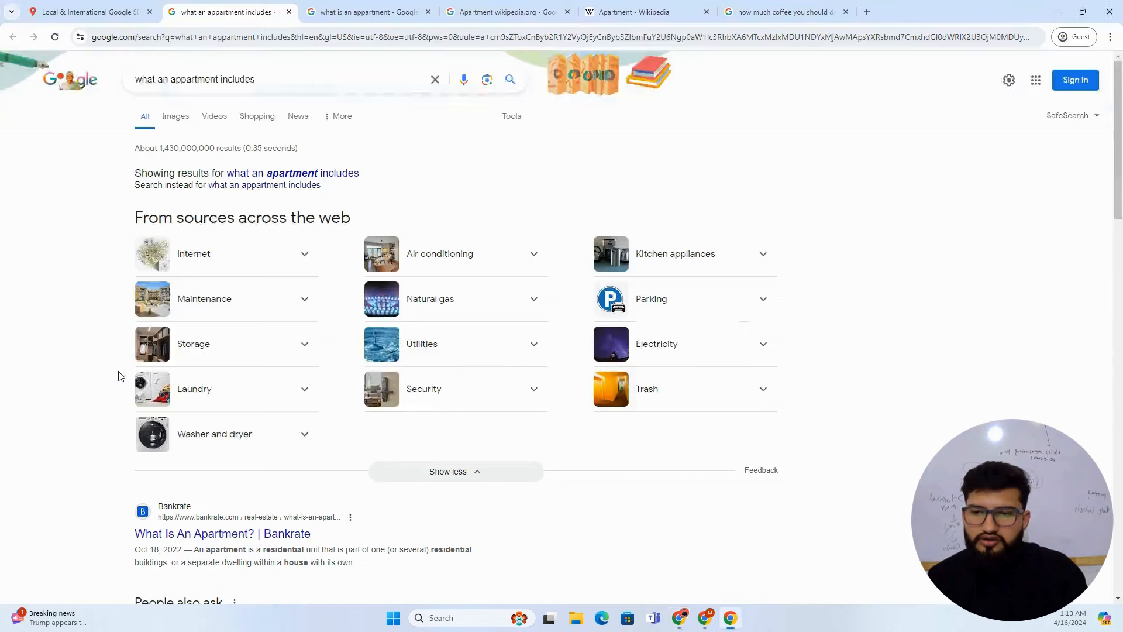
pyautogui.hotkey('alt', 'Tab')
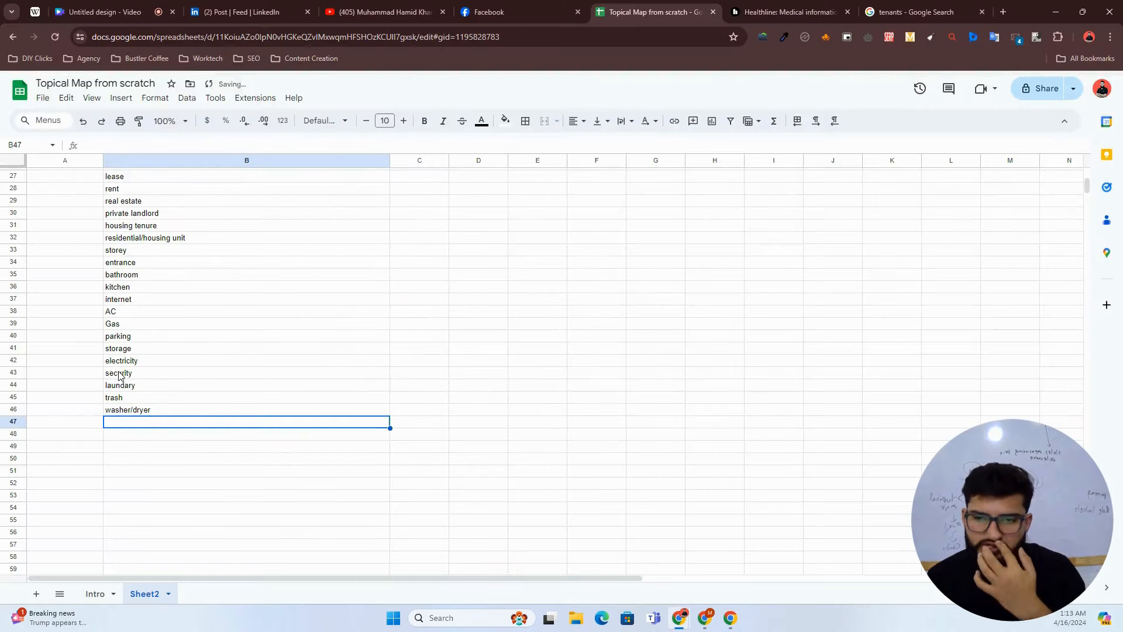
pyautogui.write('util')
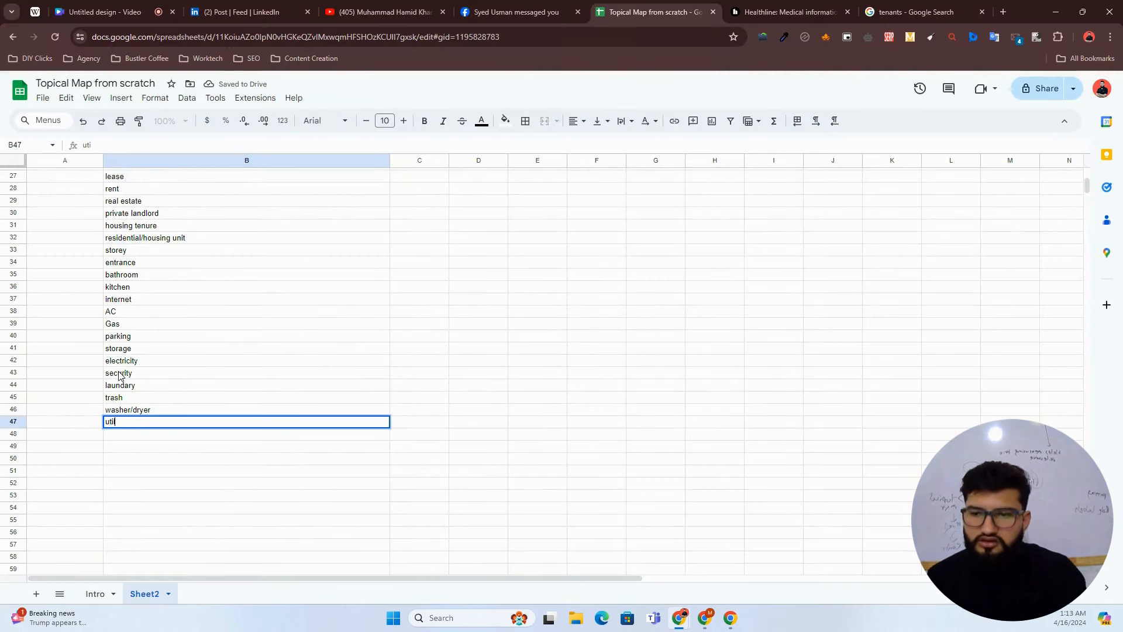
pyautogui.press('BackSpace')
pyautogui.press('BackSpace')
pyautogui.press('BackSpace')
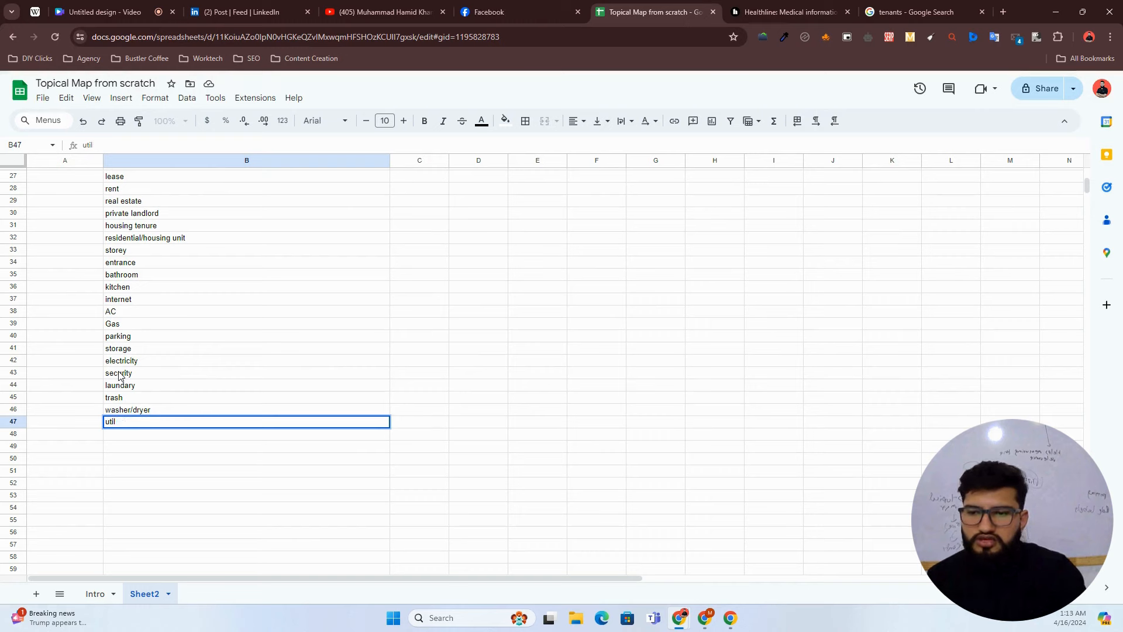
pyautogui.write('ities')
pyautogui.press('Return')
# Step: Copy the word "appliances" from Google's "Kitchen appliances" item into B48 without the trailing line break
pyautogui.hotkey('alt', 'Tab')
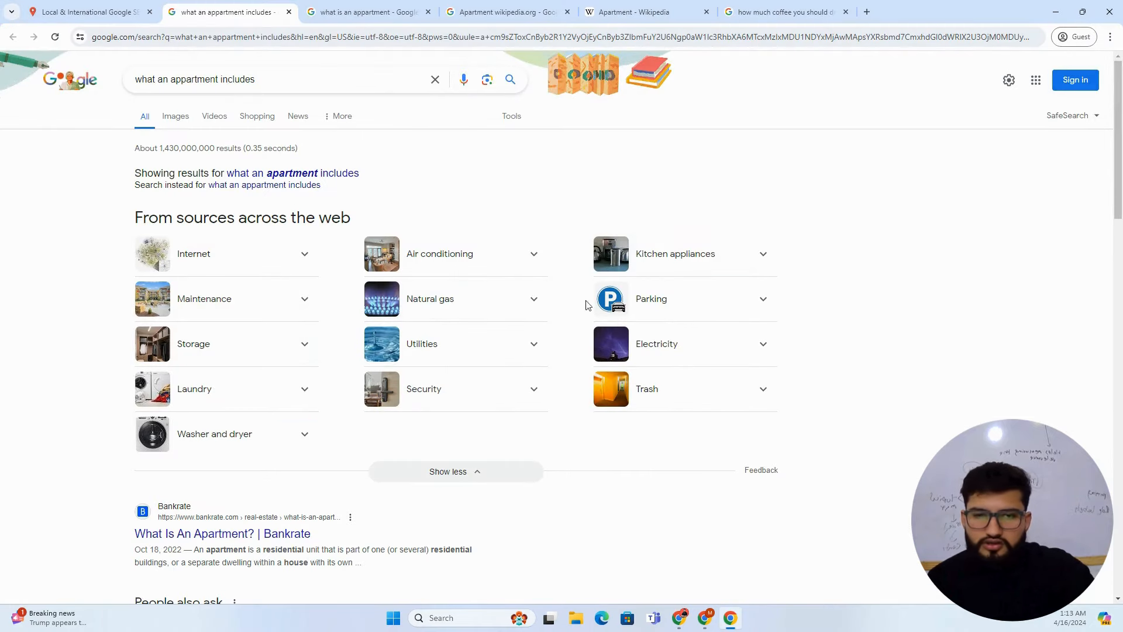
pyautogui.moveTo(830, 254); pyautogui.dragTo(671, 260)
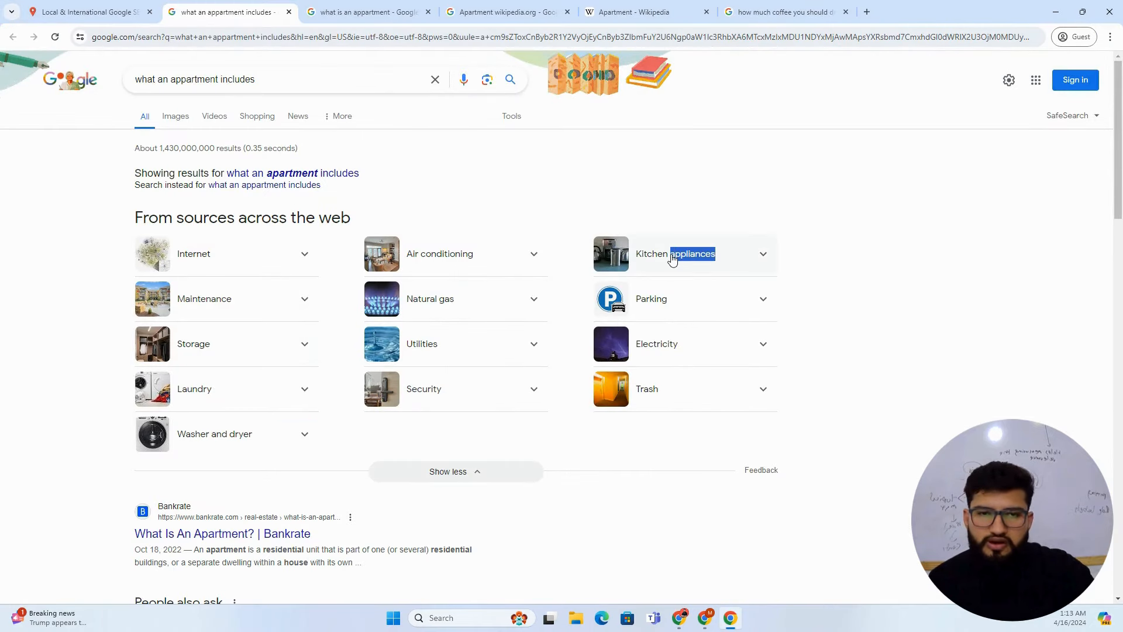
pyautogui.hotkey('ctrl', 'c')
pyautogui.hotkey('alt', 'Tab')
pyautogui.doubleClick(191, 435)
pyautogui.hotkey('ctrl', 'v')
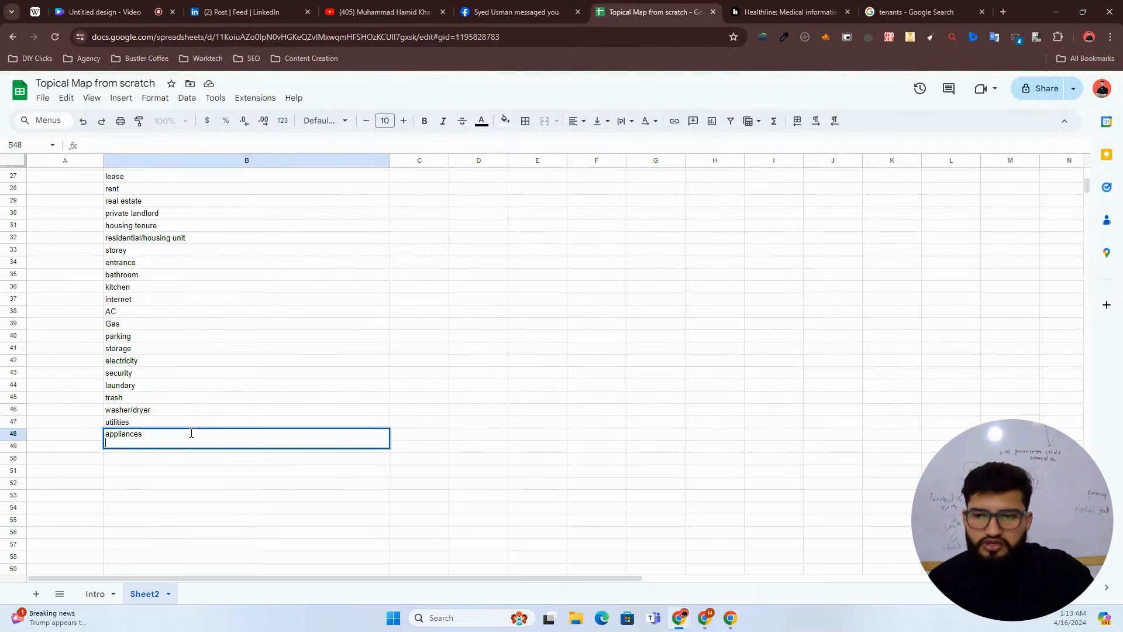
pyautogui.press('BackSpace')
pyautogui.press('Return')
# Step: Read the People also ask answer to "What is included in most apartment rent?" in the Google results
pyautogui.hotkey('alt', 'Tab')
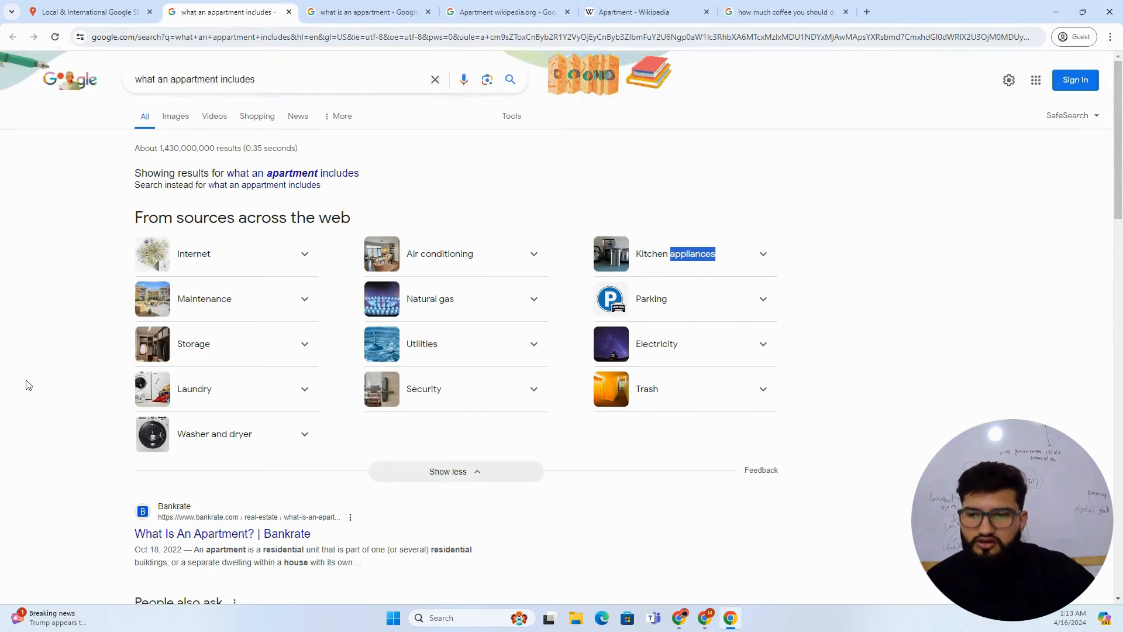
pyautogui.scroll(-4, 159, 326)
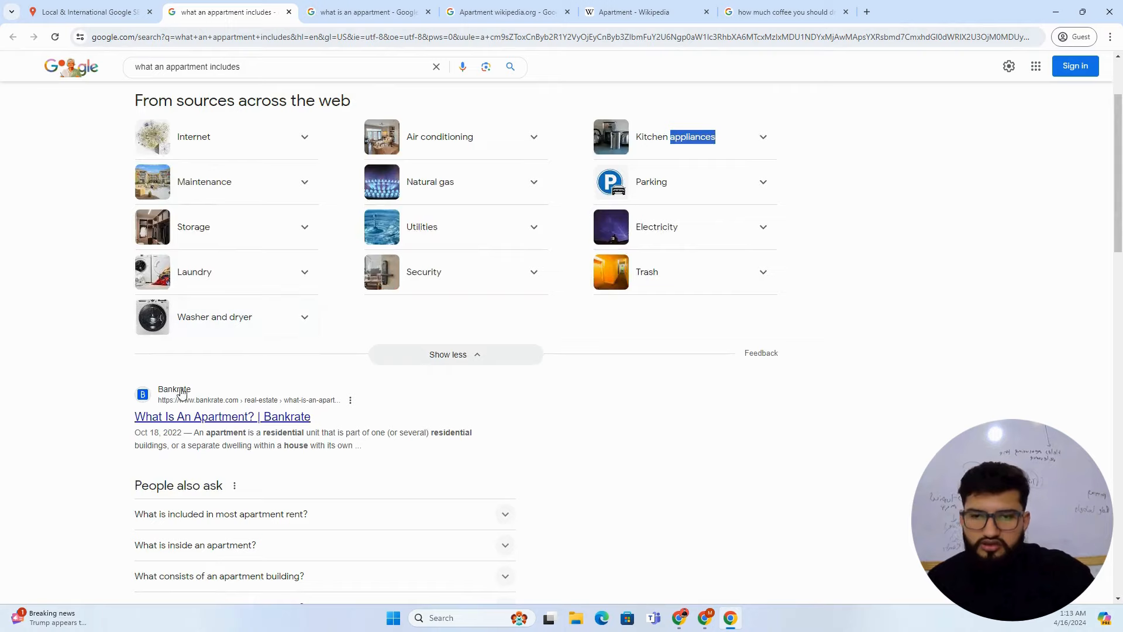
pyautogui.scroll(-3, 97, 360)
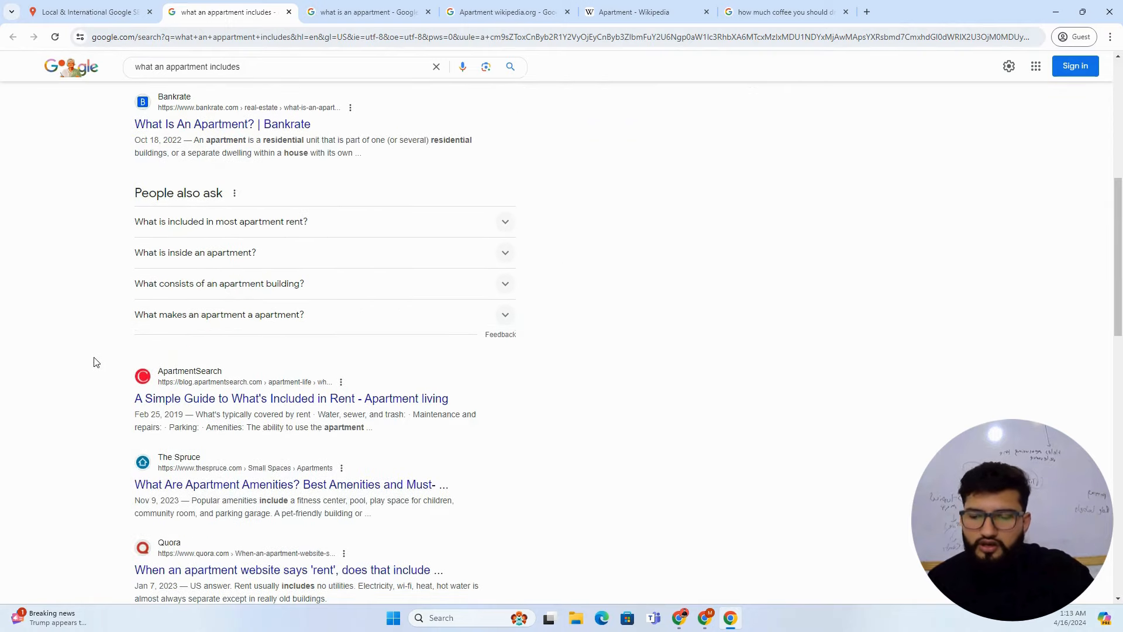
pyautogui.click(232, 221)
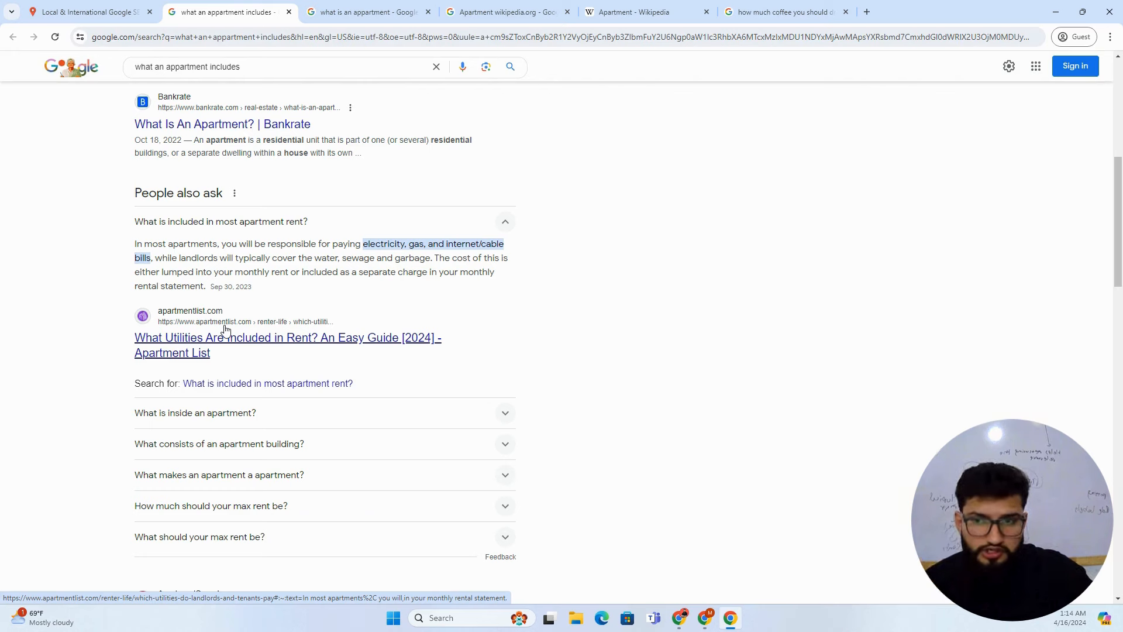
# Step: Return to the topical map sheet and review the collected entities, highlighting flat through housing tenure in B22:B31
pyautogui.hotkey('alt', 'Tab')
pyautogui.scroll(2, 185, 300)
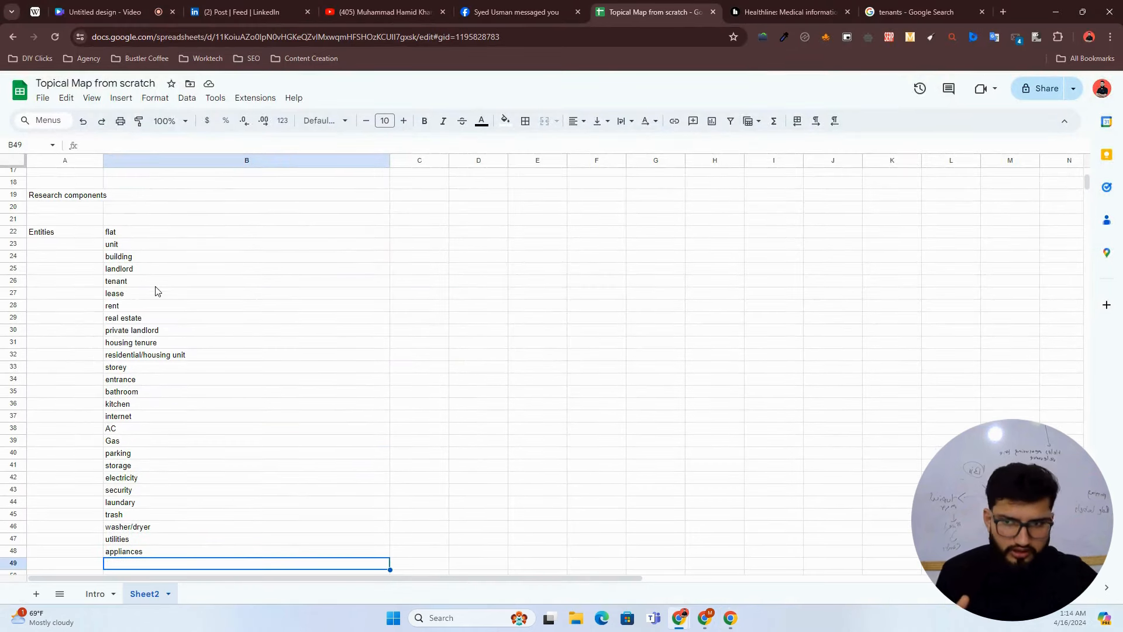
pyautogui.moveTo(125, 236); pyautogui.dragTo(128, 345)
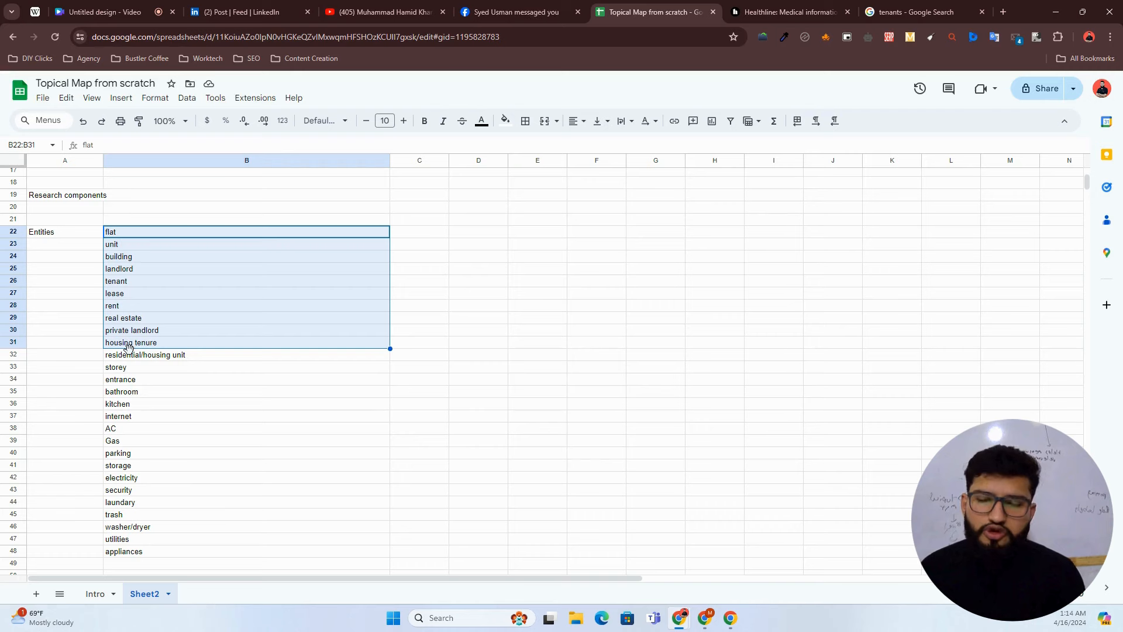
pyautogui.click(74, 198)
pyautogui.click(58, 218)
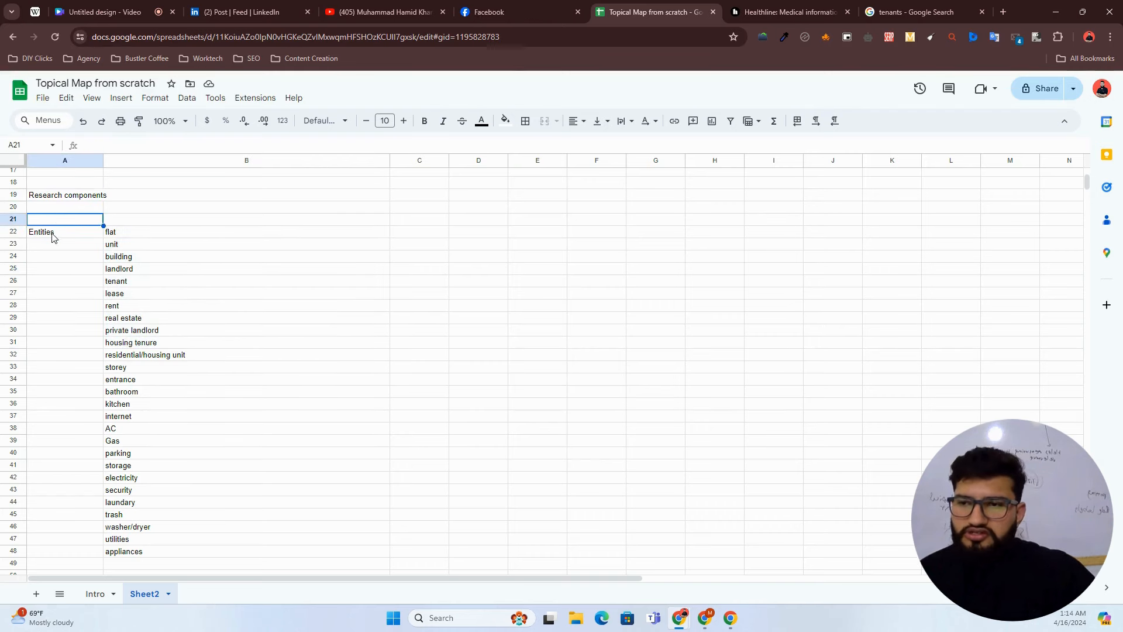
# Step: Extend the "Entities" label in A22 to read "Entities/nouns"
pyautogui.click(52, 233)
pyautogui.scroll(-3, 52, 240)
pyautogui.click(64, 391)
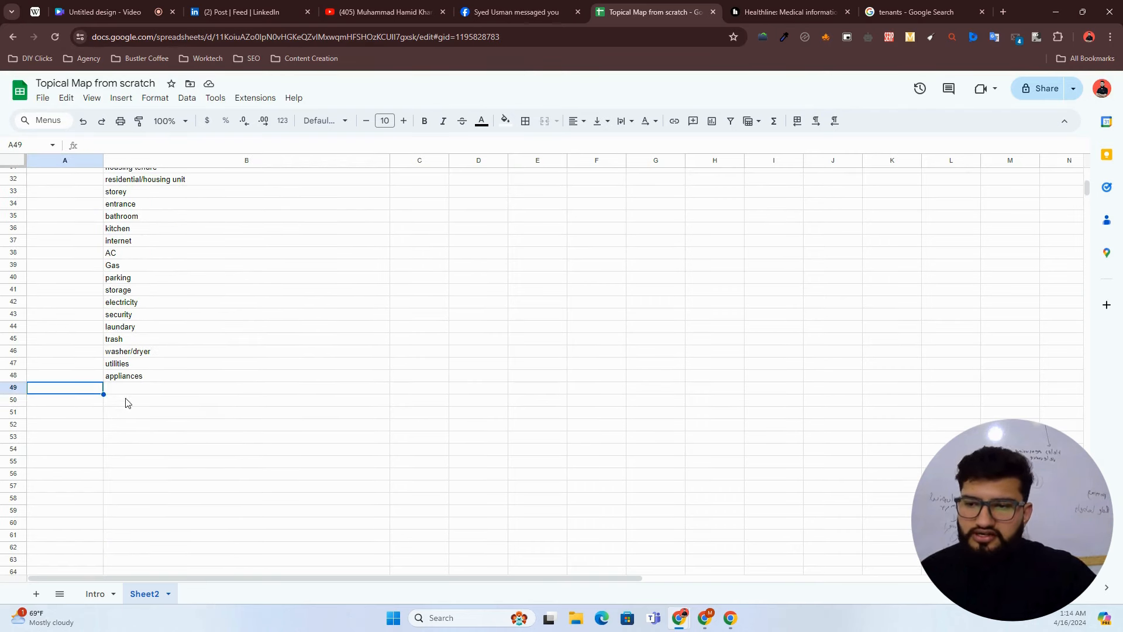
pyautogui.scroll(3, 62, 272)
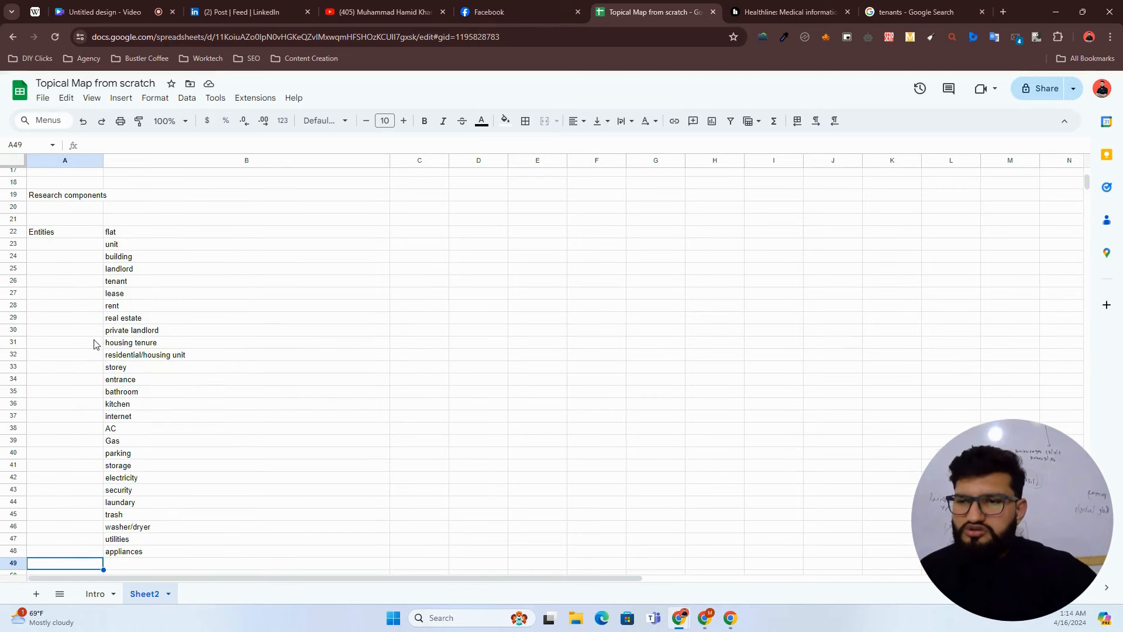
pyautogui.doubleClick(65, 232)
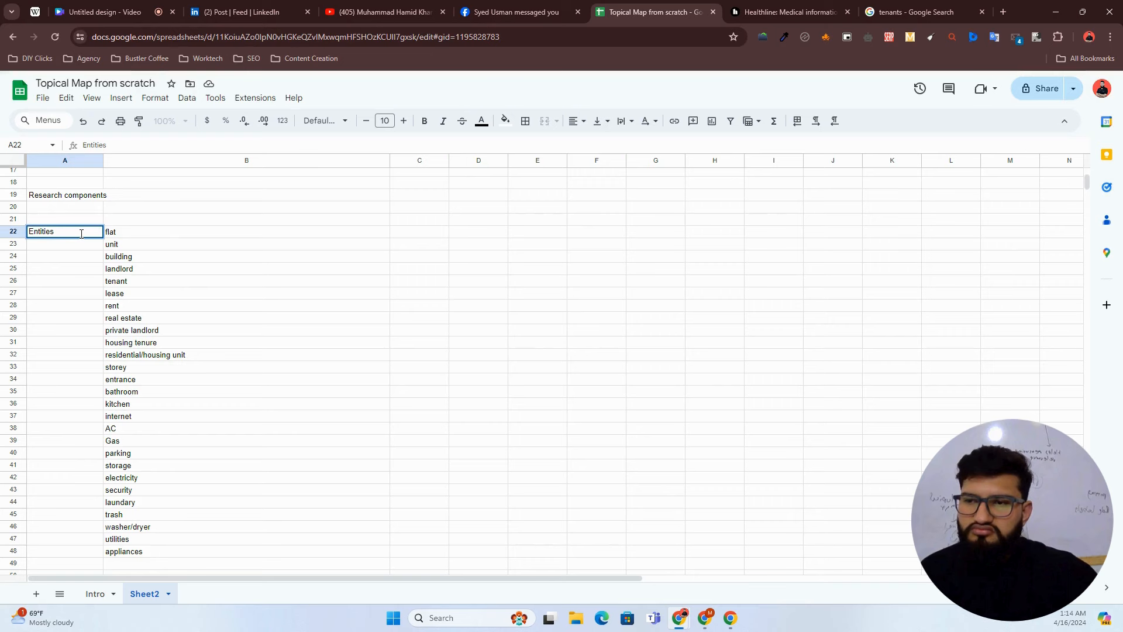
pyautogui.write('/nouns')
pyautogui.press('Return')
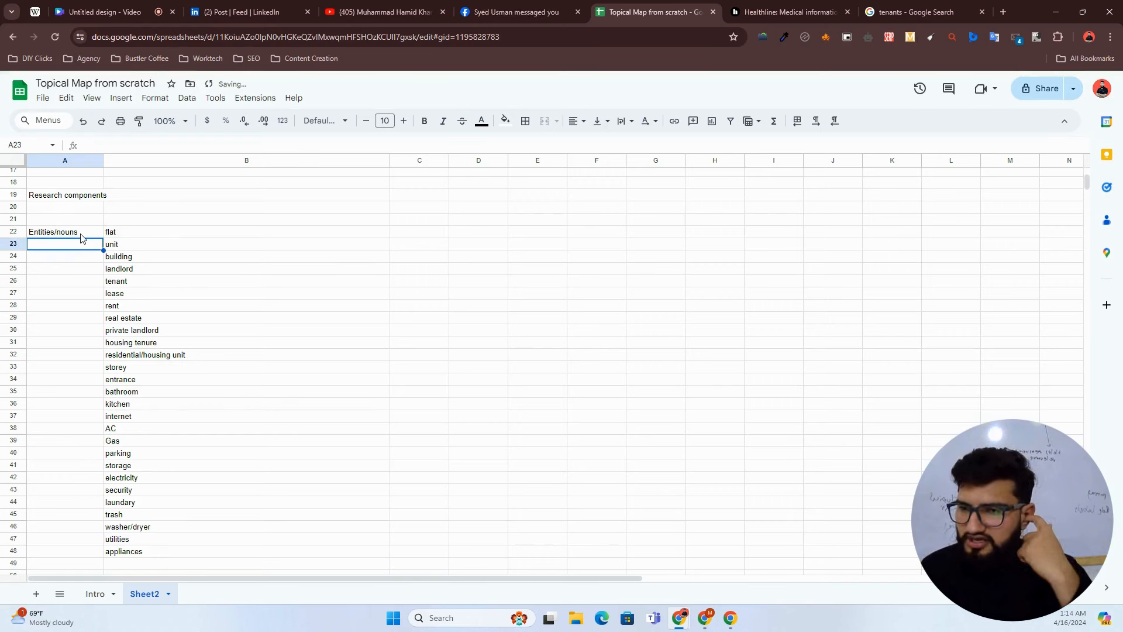
# Step: Add a "verbs" label in A50 below the entity list
pyautogui.click(81, 234)
pyautogui.scroll(-3, 57, 245)
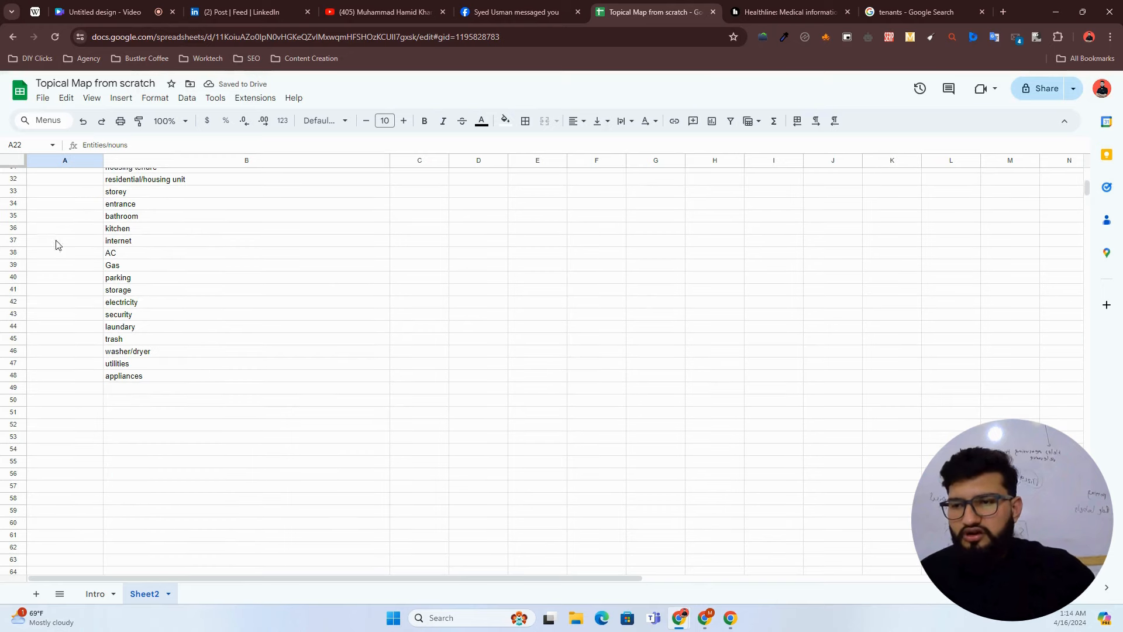
pyautogui.click(69, 387)
pyautogui.click(66, 403)
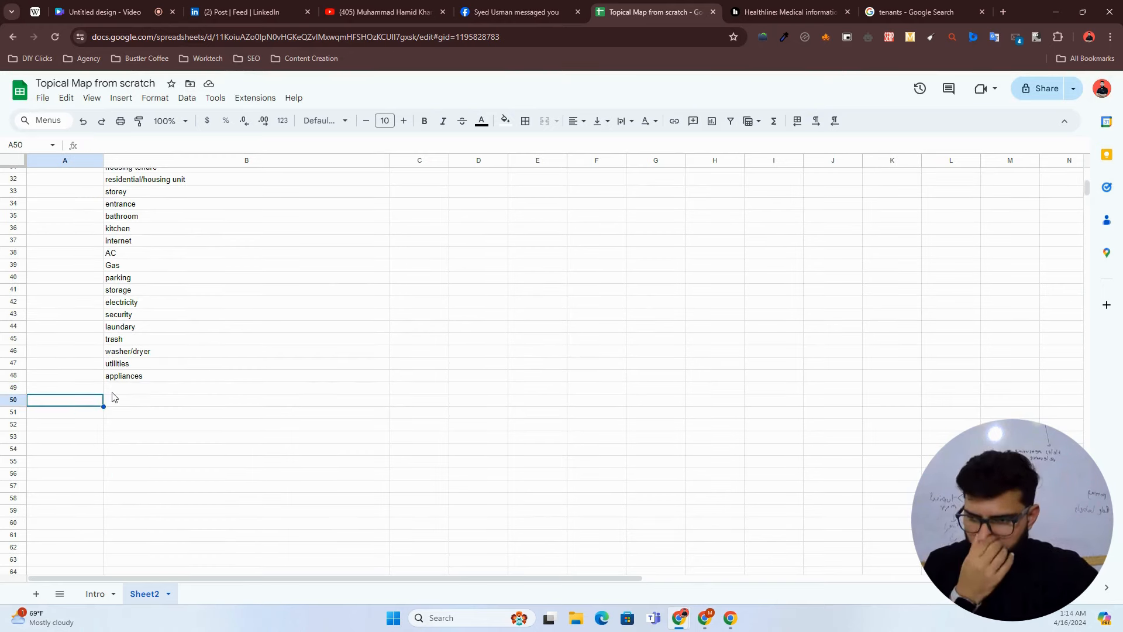
pyautogui.write('verbs')
pyautogui.press('Return')
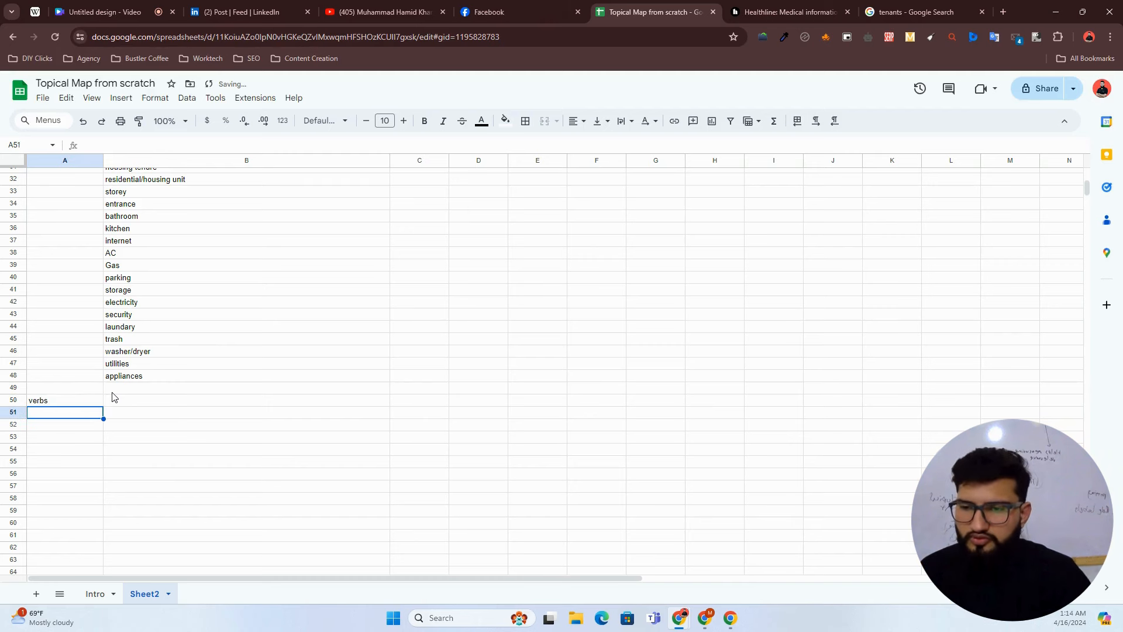
# Step: Enter the research component labels "predicates" in A51 and "attributes" in A52
pyautogui.write('predicates')
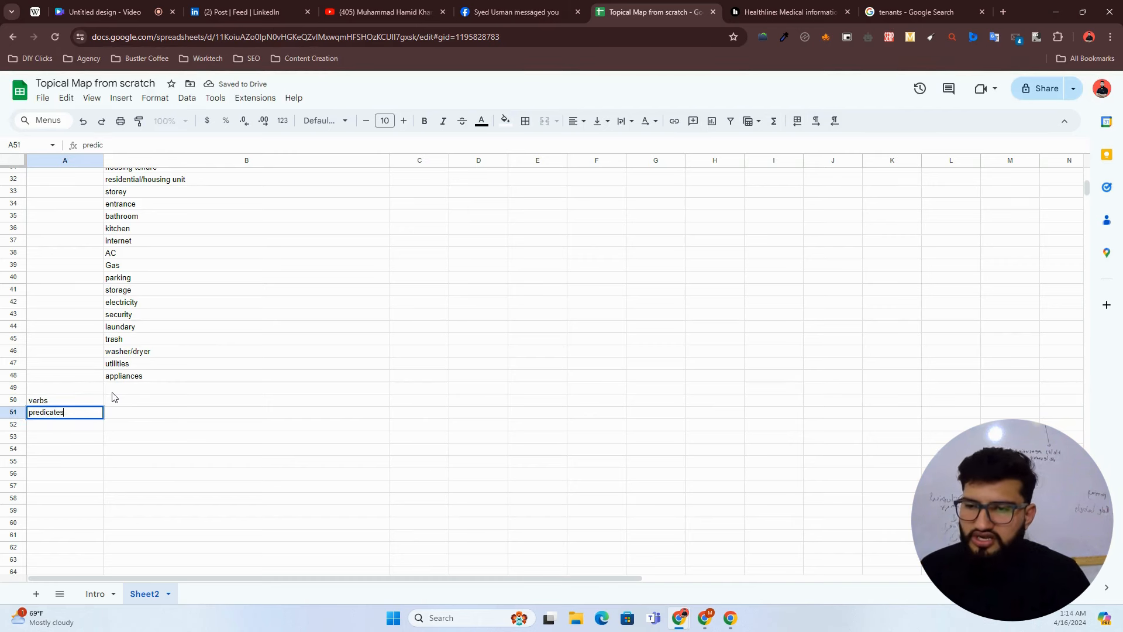
pyautogui.press('Return')
pyautogui.write('attributes')
pyautogui.press('Return')
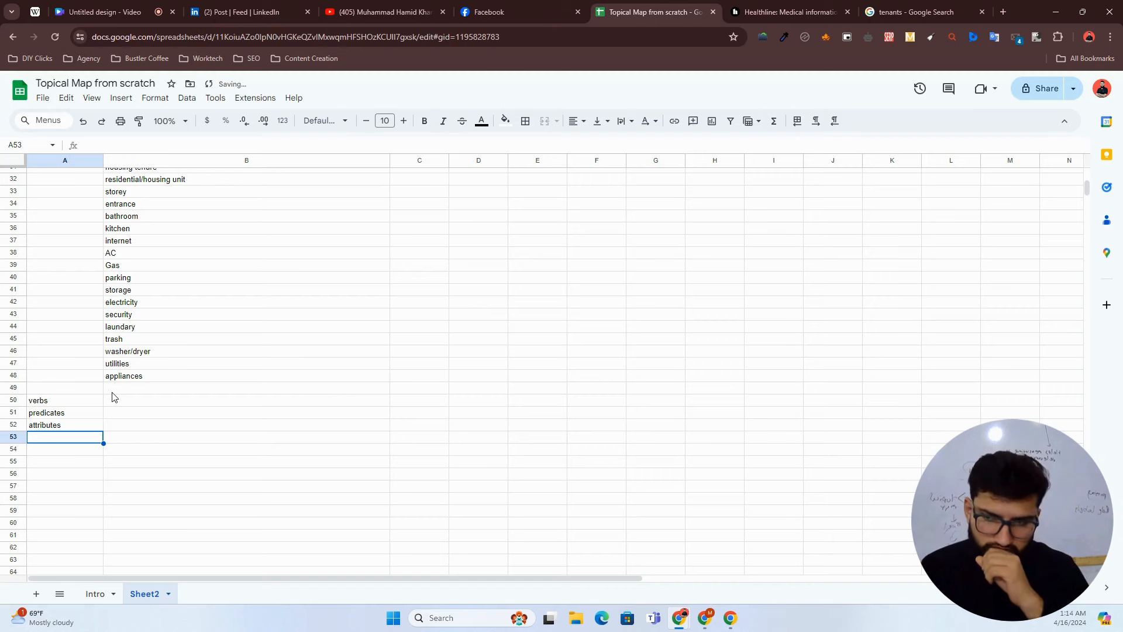
# Step: Enter the research component labels "perspectives" in A53 and "search consierations" in A54
pyautogui.write('perspectives')
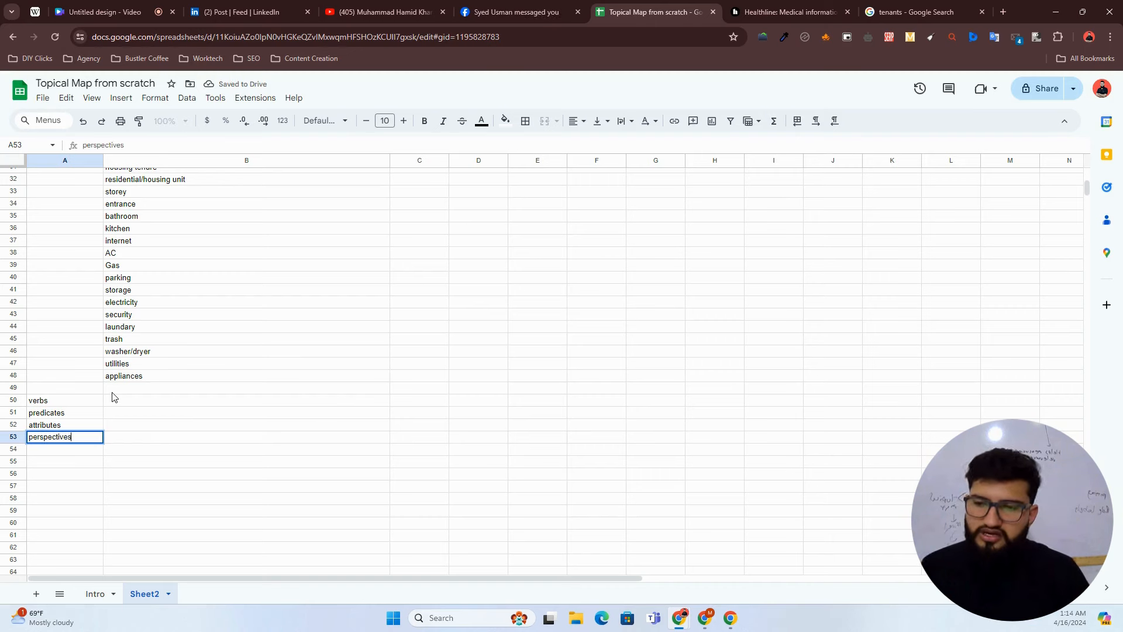
pyautogui.press('Return')
pyautogui.write('search ')
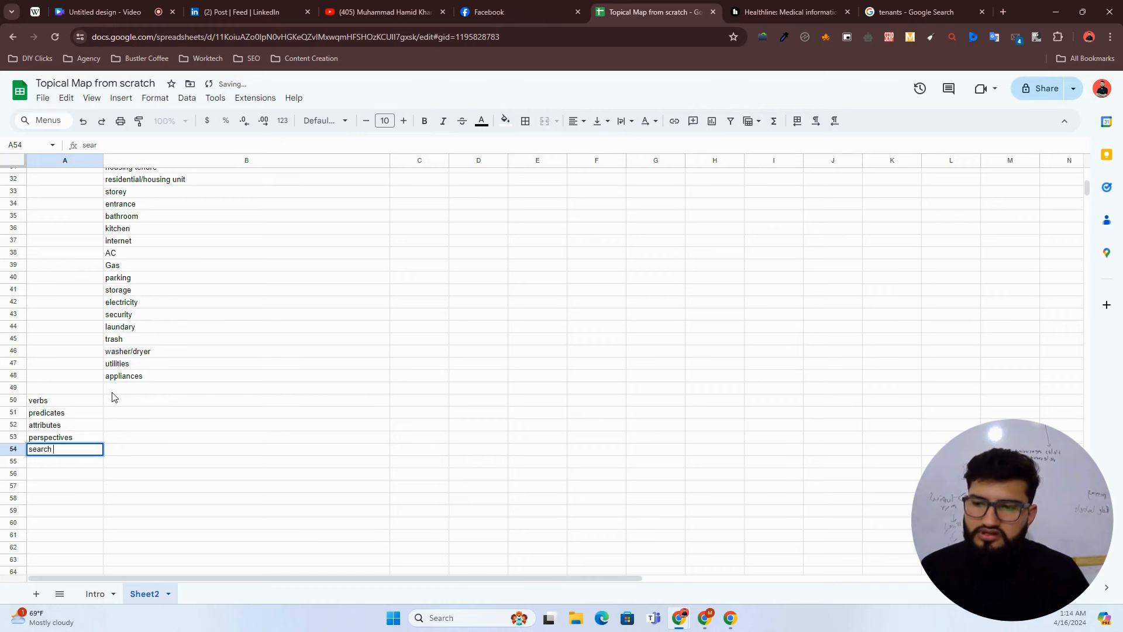
pyautogui.write('consierations')
pyautogui.press('Return')
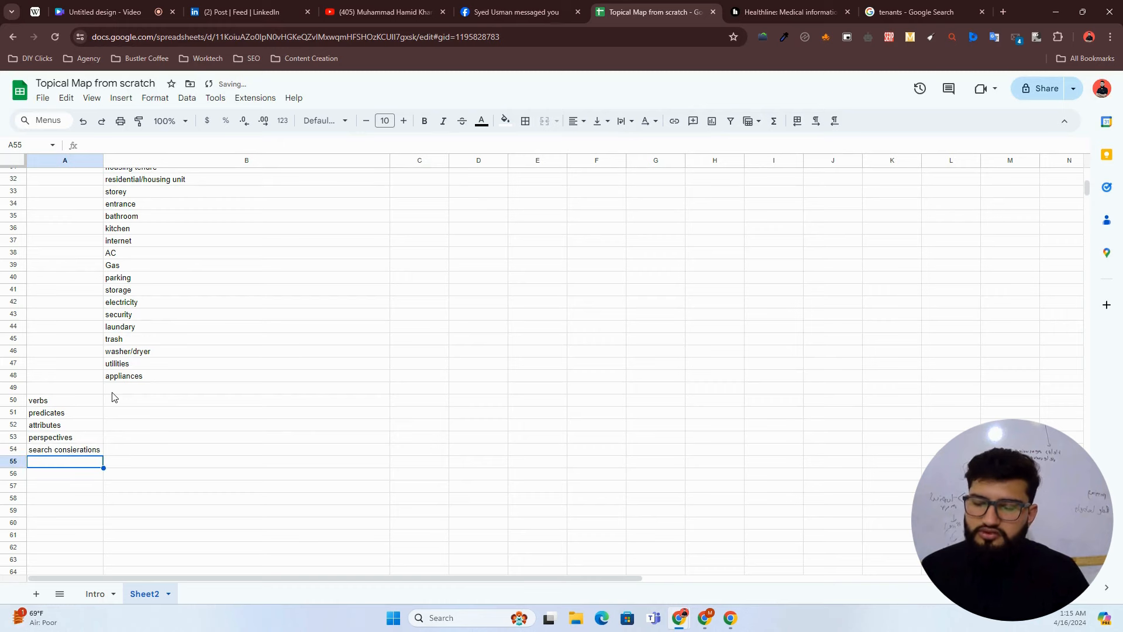
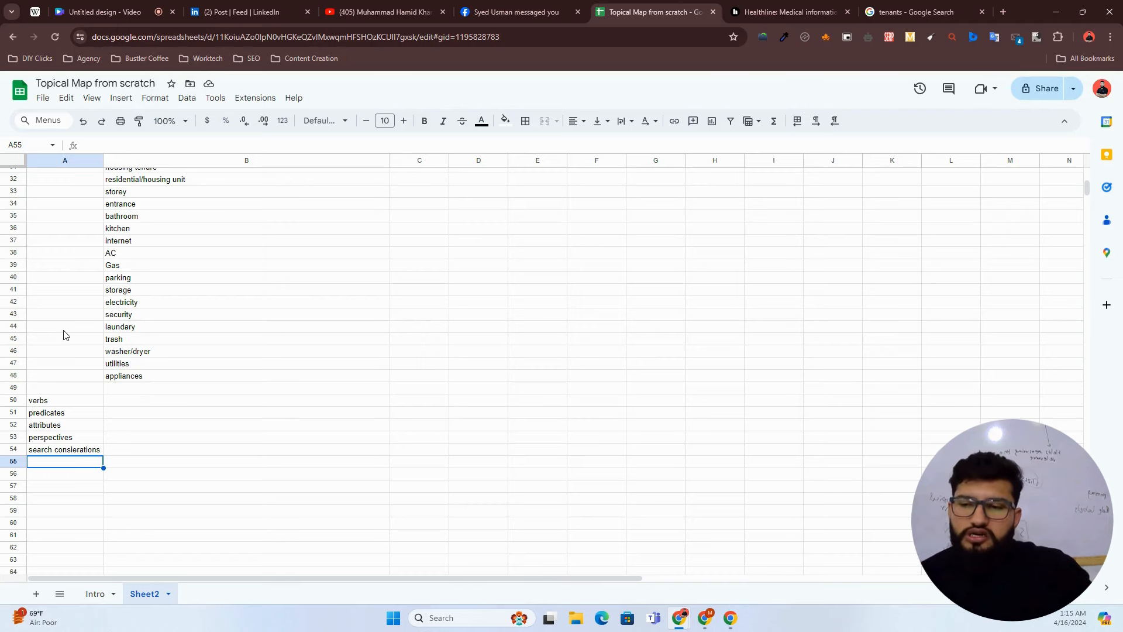
# Step: Enter the research component label "contexts" in A55
pyautogui.scroll(3, 93, 312)
pyautogui.click(62, 235)
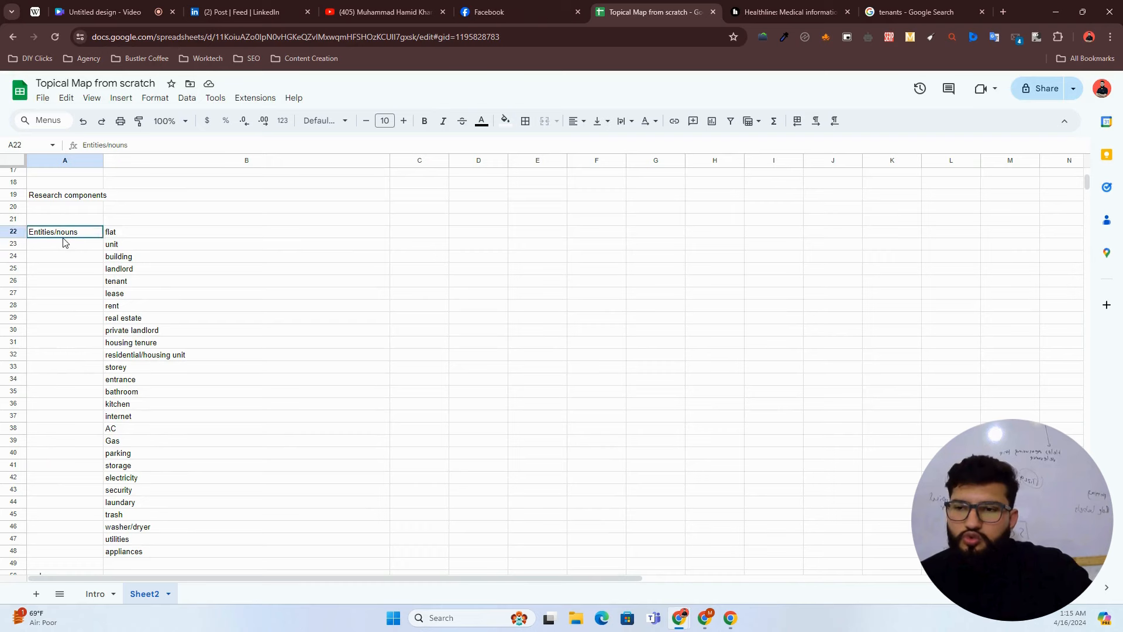
pyautogui.scroll(-2, 73, 350)
pyautogui.click(69, 523)
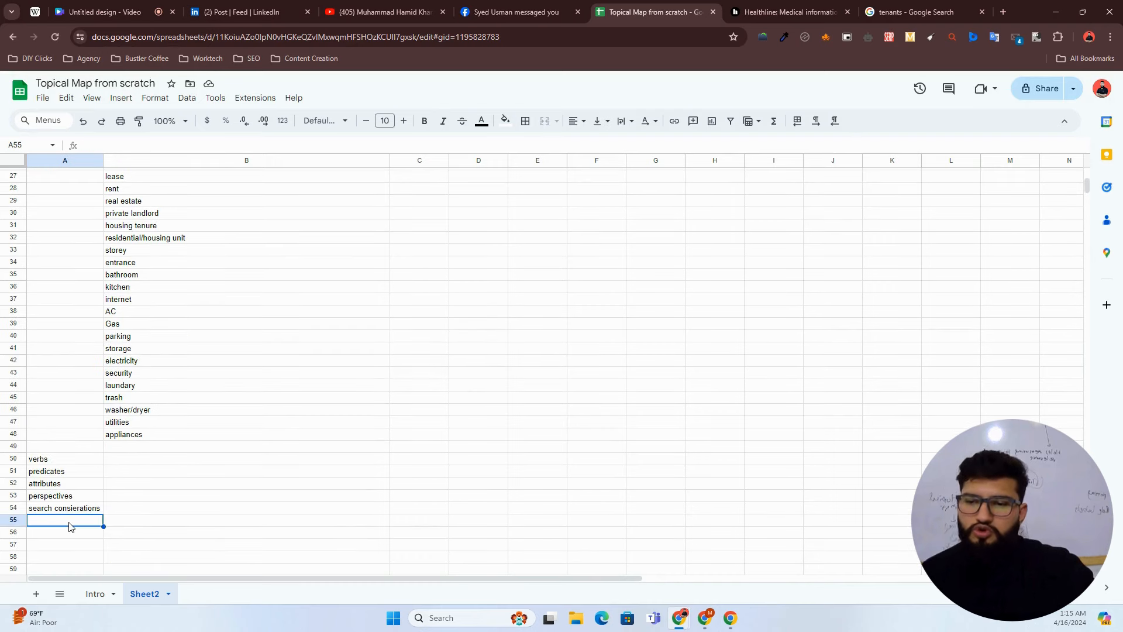
pyautogui.write('context')
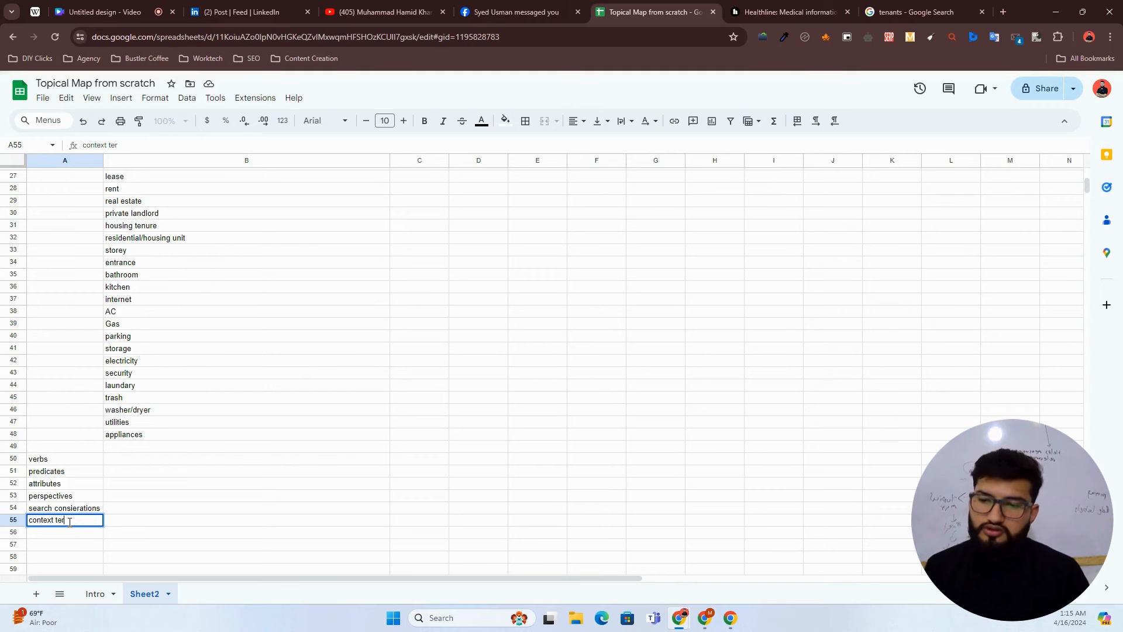
pyautogui.write('s')
pyautogui.press('Return')
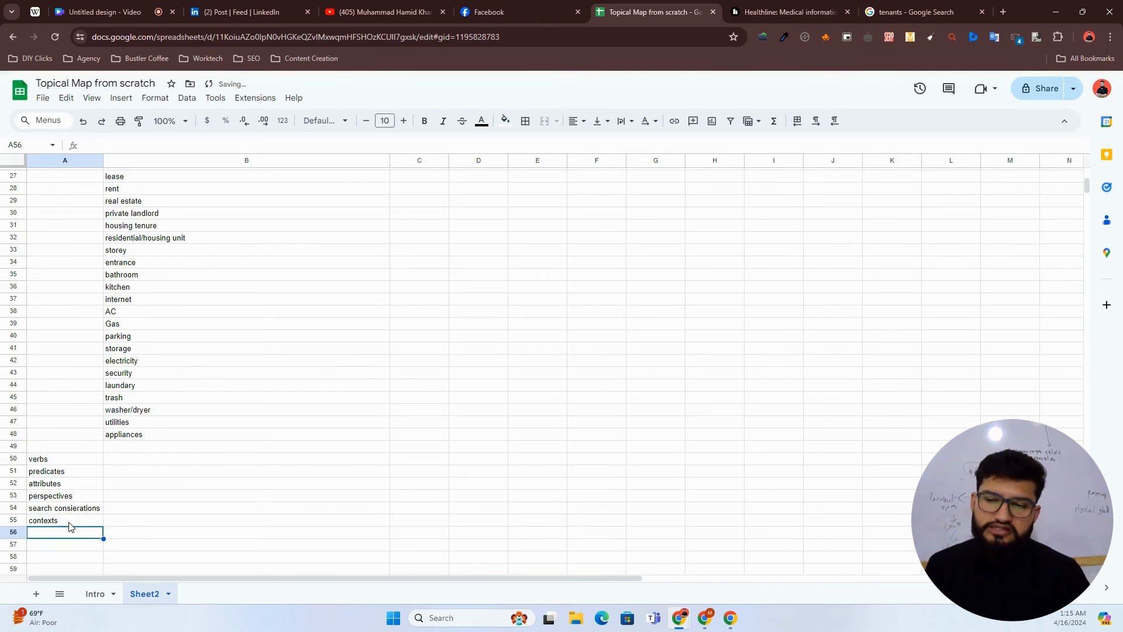
pyautogui.click(145, 493)
pyautogui.click(70, 520)
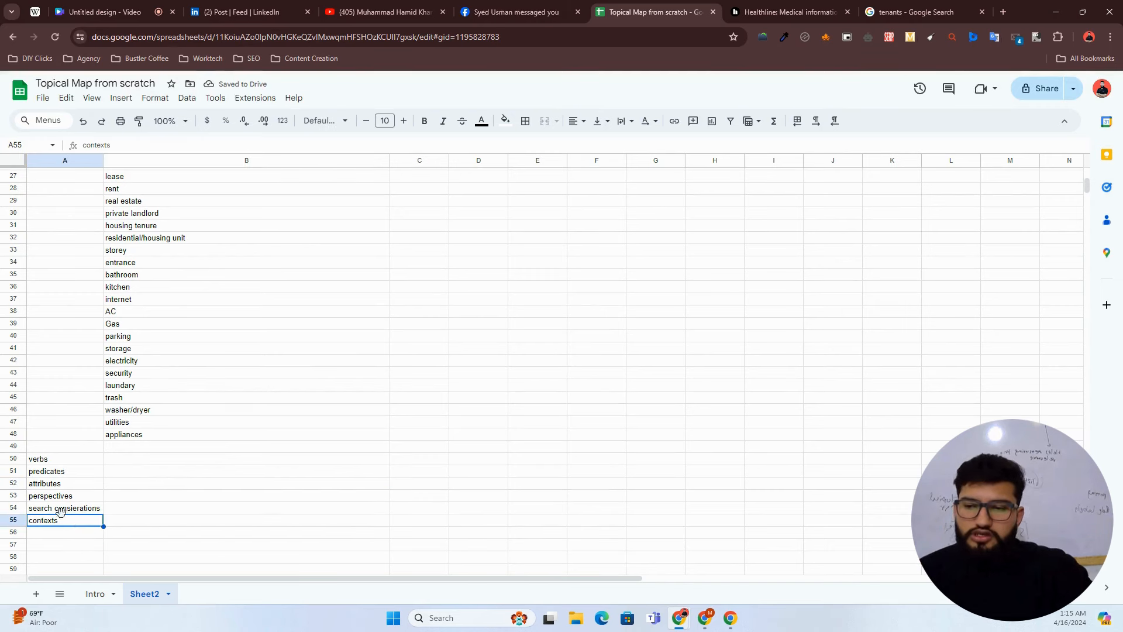
pyautogui.click(140, 385)
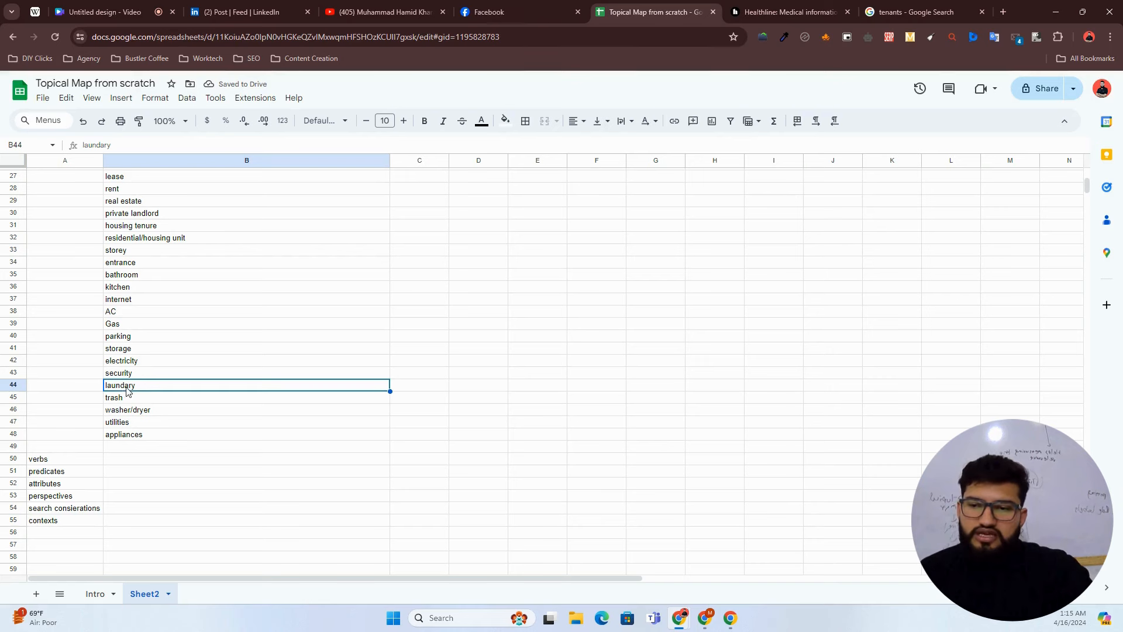
pyautogui.doubleClick(148, 387)
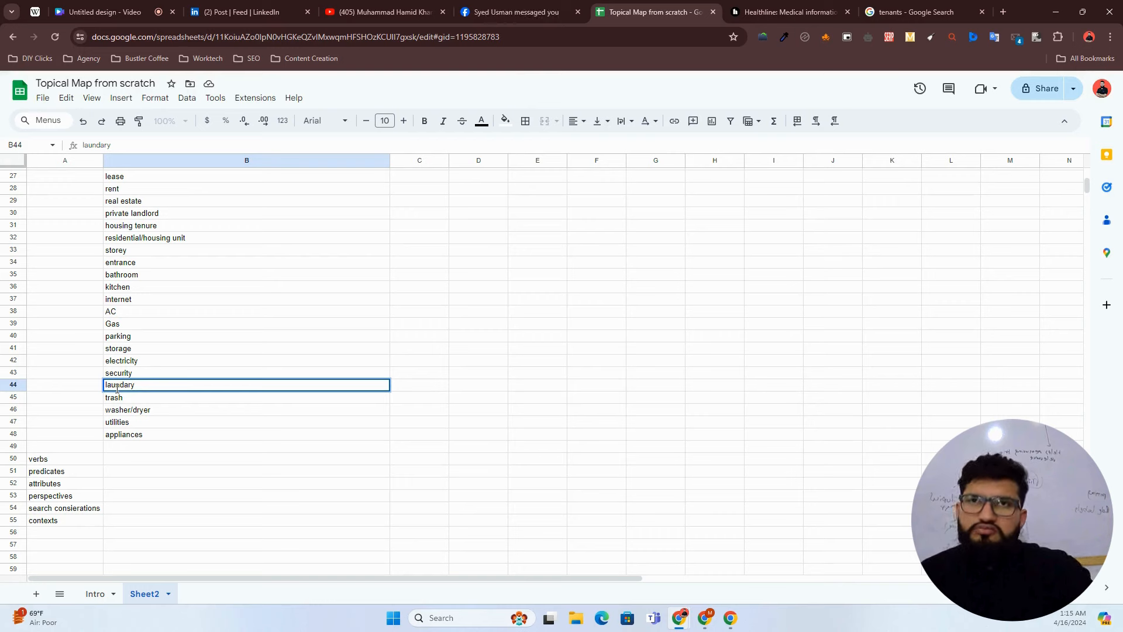
pyautogui.click(57, 522)
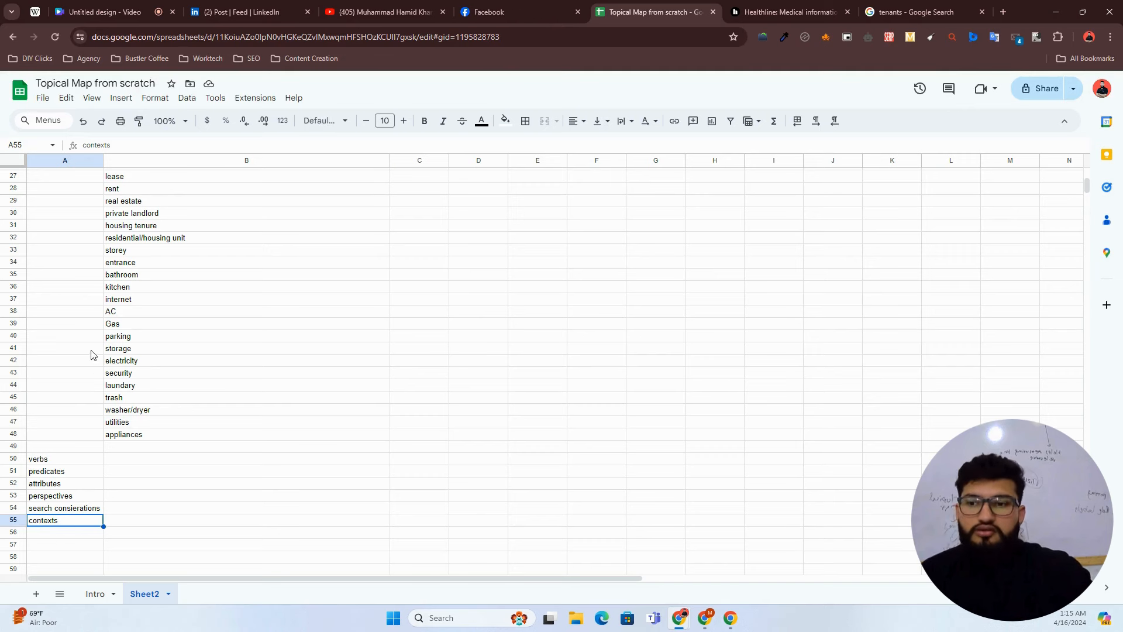
pyautogui.click(150, 291)
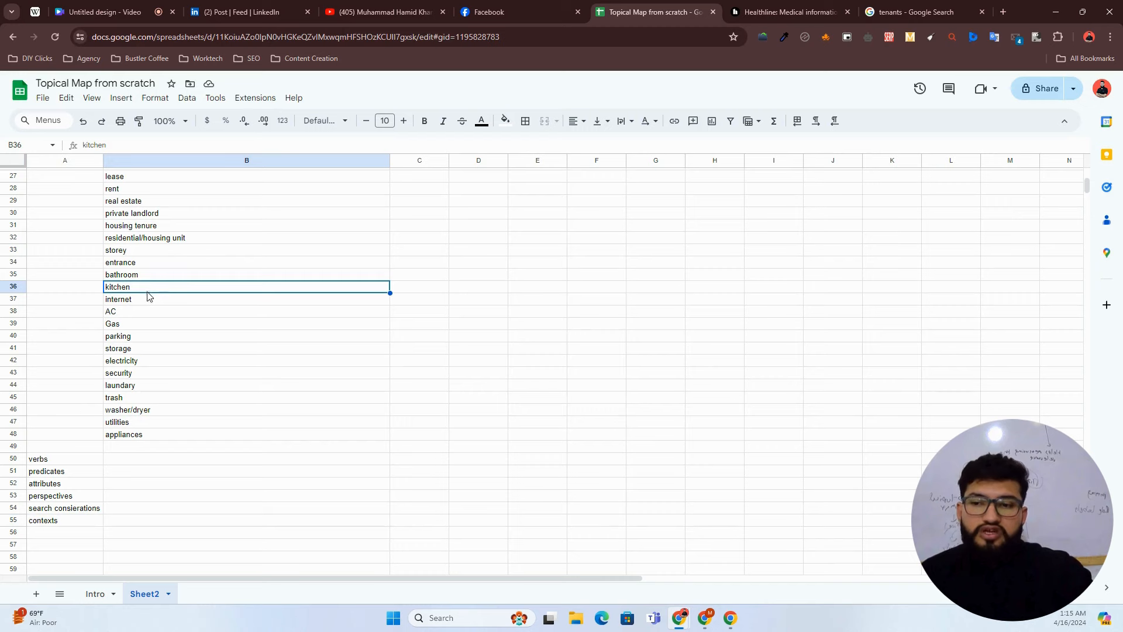
pyautogui.click(75, 527)
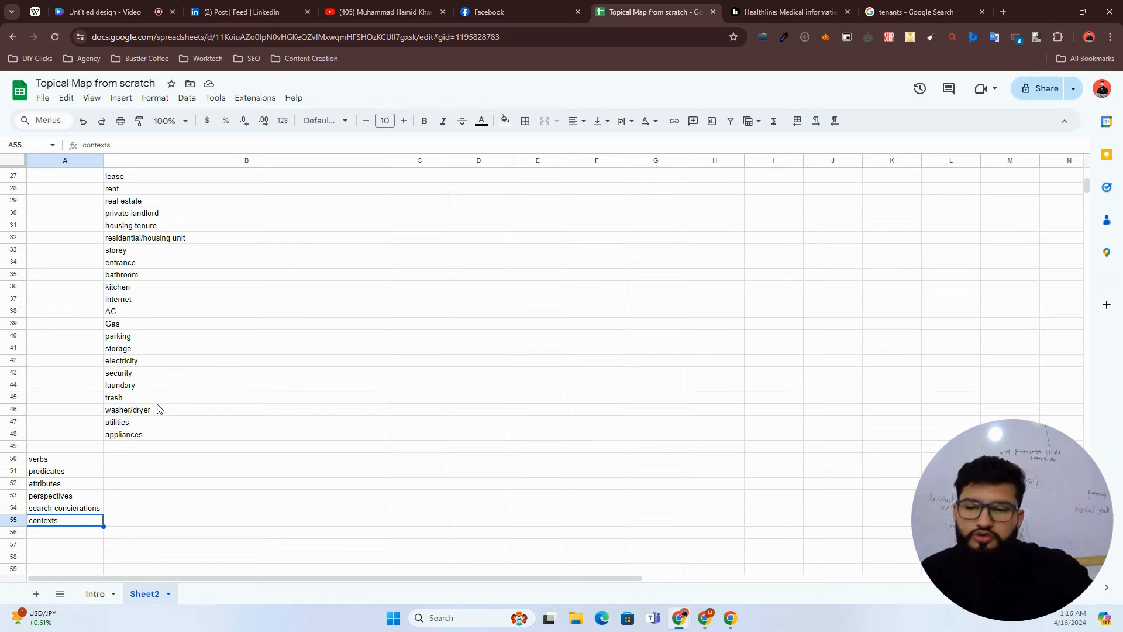
# Step: Switch to the Google results for "what an appartment includes" and examine the topics listed from sources across the web
pyautogui.hotkey('alt', 'Tab')
pyautogui.scroll(5, 256, 244)
pyautogui.scroll(2, 223, 292)
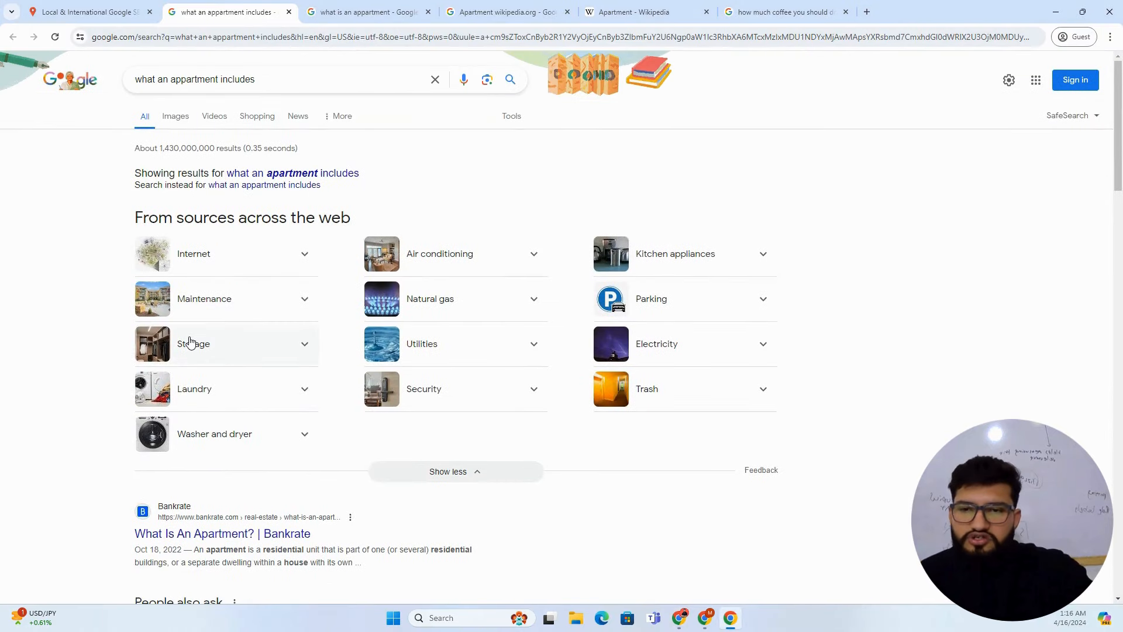
pyautogui.scroll(-2, 184, 326)
pyautogui.scroll(-1, 184, 325)
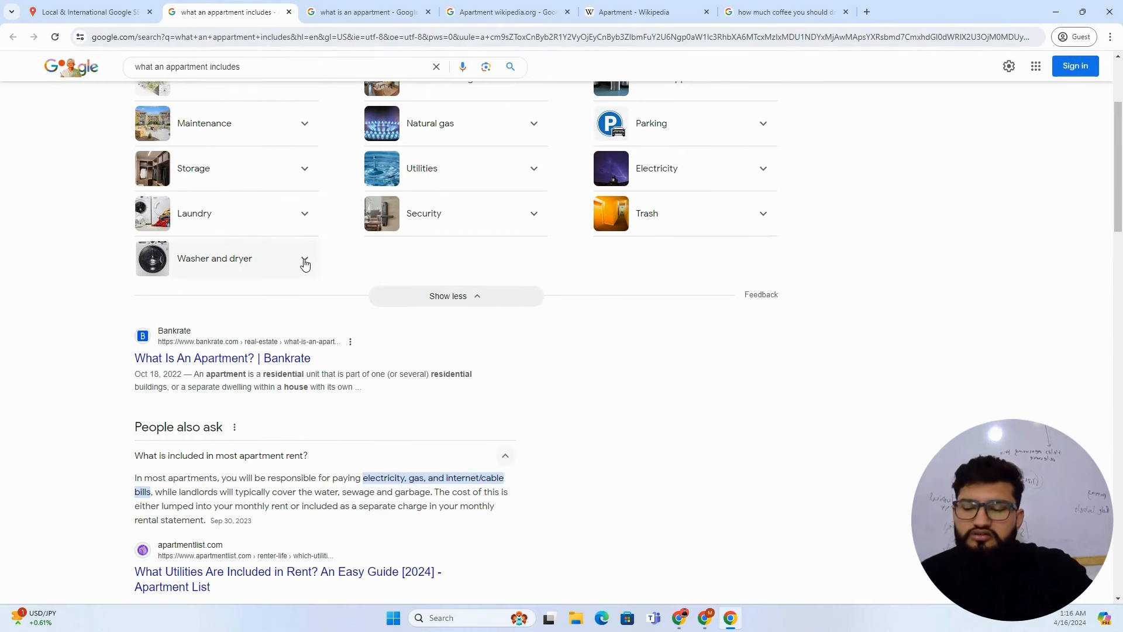
pyautogui.hotkey('alt', 'Tab')
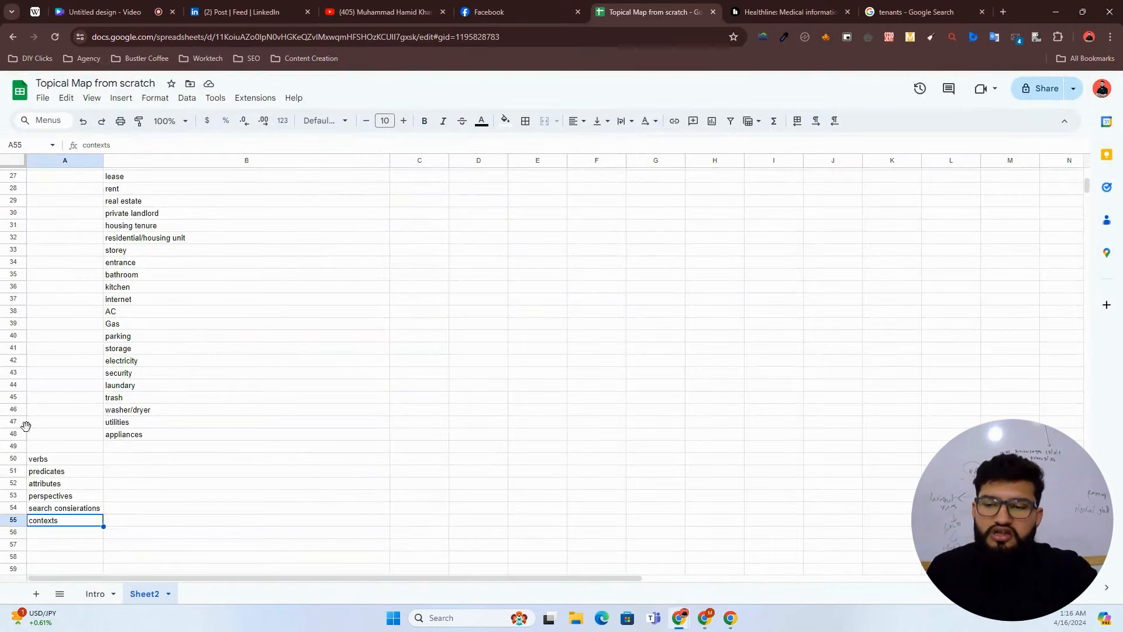
pyautogui.scroll(3, 55, 326)
pyautogui.click(58, 352)
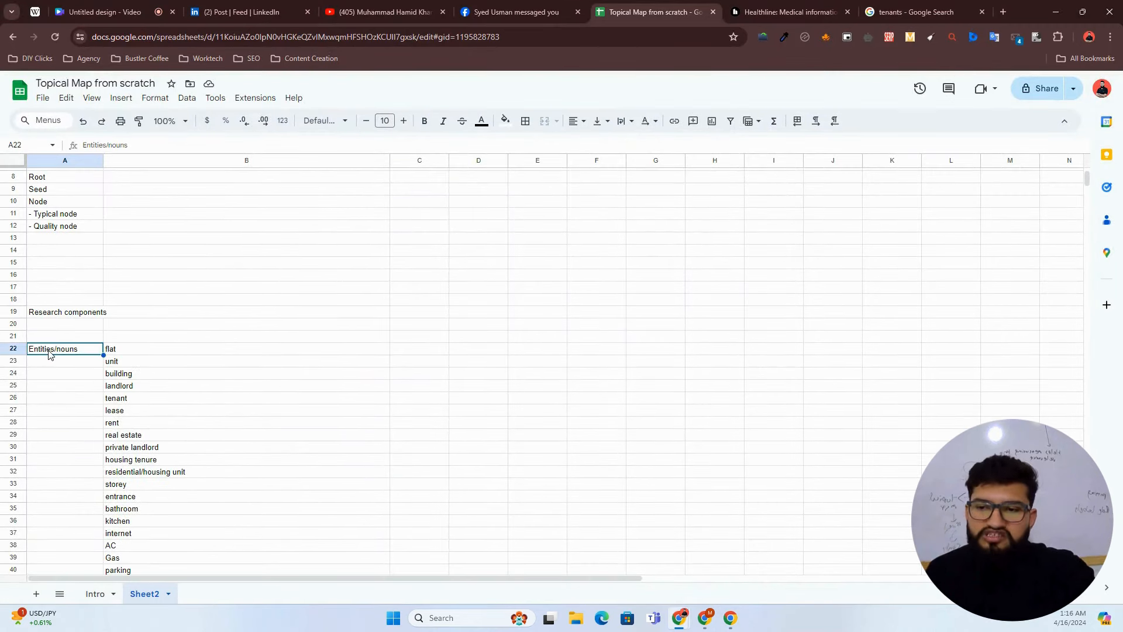
pyautogui.hotkey('alt', 'Tab')
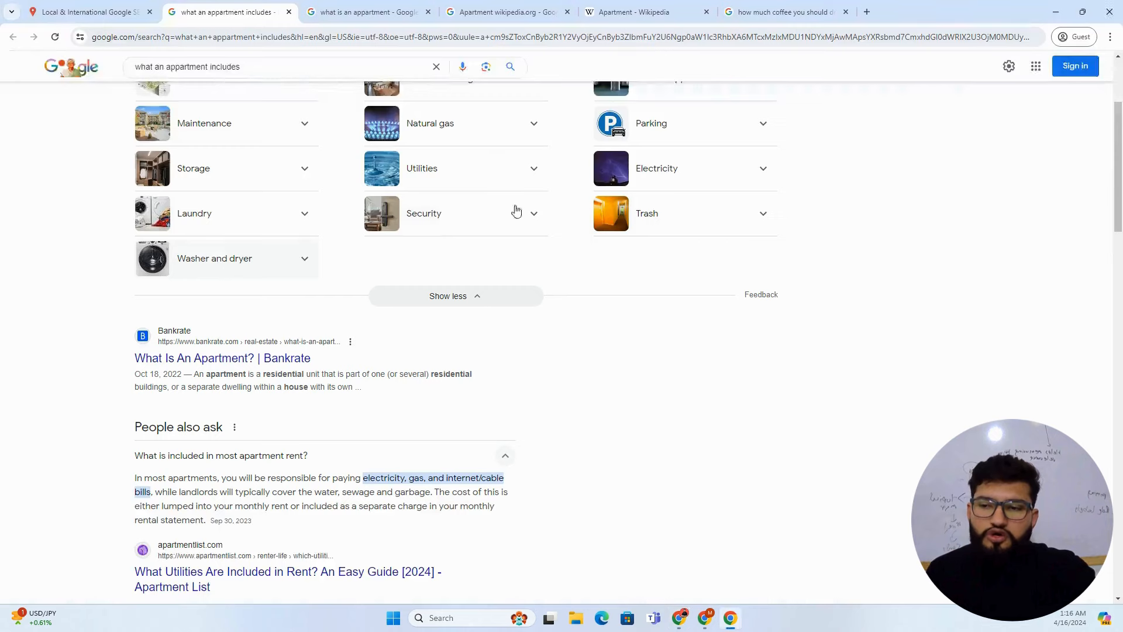
pyautogui.scroll(2, 449, 230)
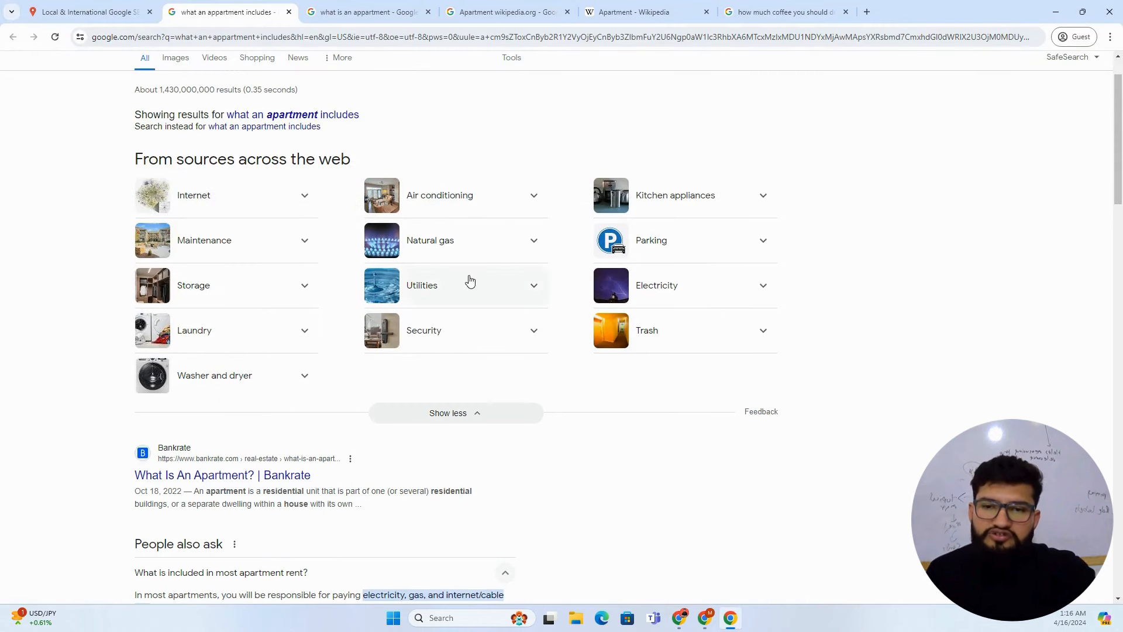
pyautogui.scroll(-3, 340, 372)
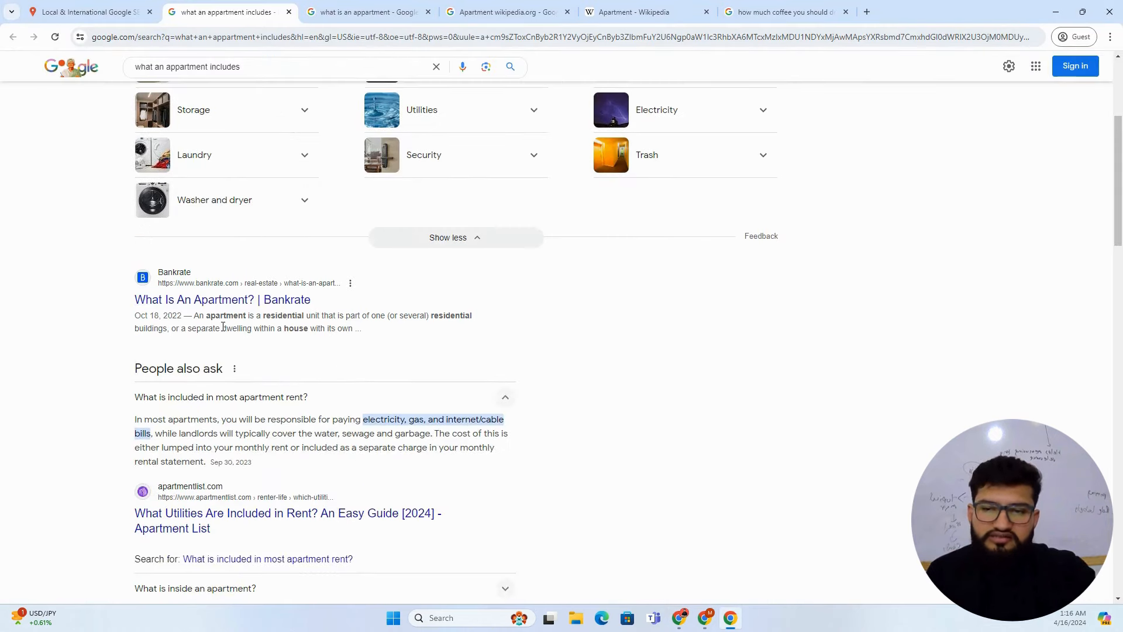
pyautogui.hotkey('alt', 'Tab')
pyautogui.scroll(-4, 114, 415)
pyautogui.click(64, 434)
pyautogui.moveTo(44, 470); pyautogui.dragTo(58, 520)
pyautogui.click(155, 486)
pyautogui.moveTo(44, 459); pyautogui.dragTo(50, 516)
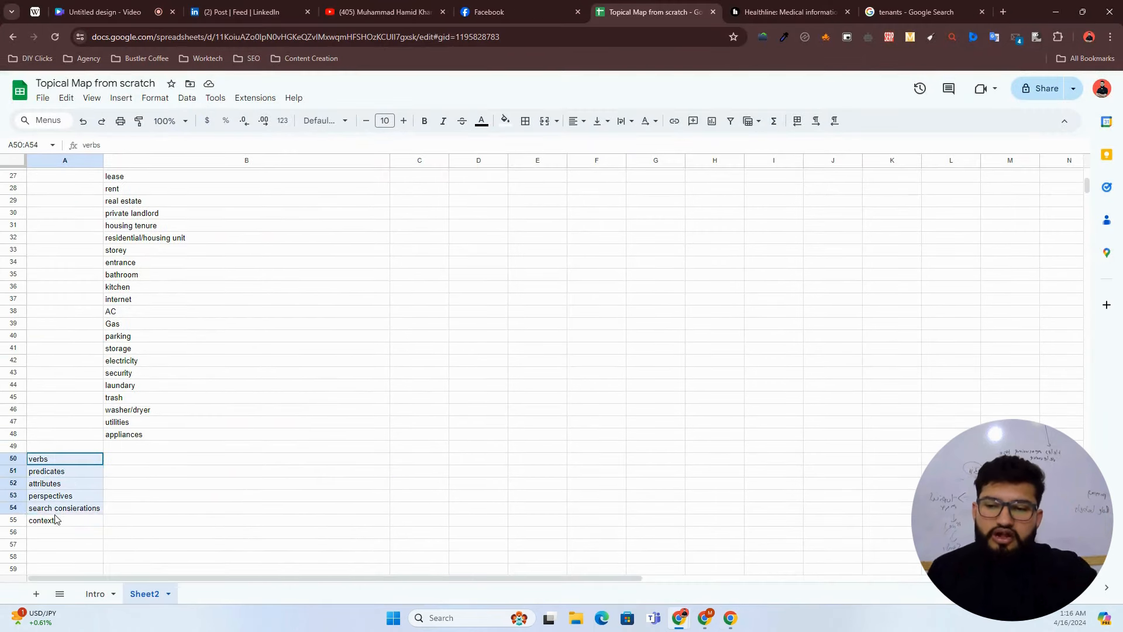
# Step: Examine the related questions and website results further down the Google page for "what an appartment includes"
pyautogui.hotkey('alt', 'Tab')
pyautogui.click(91, 12)
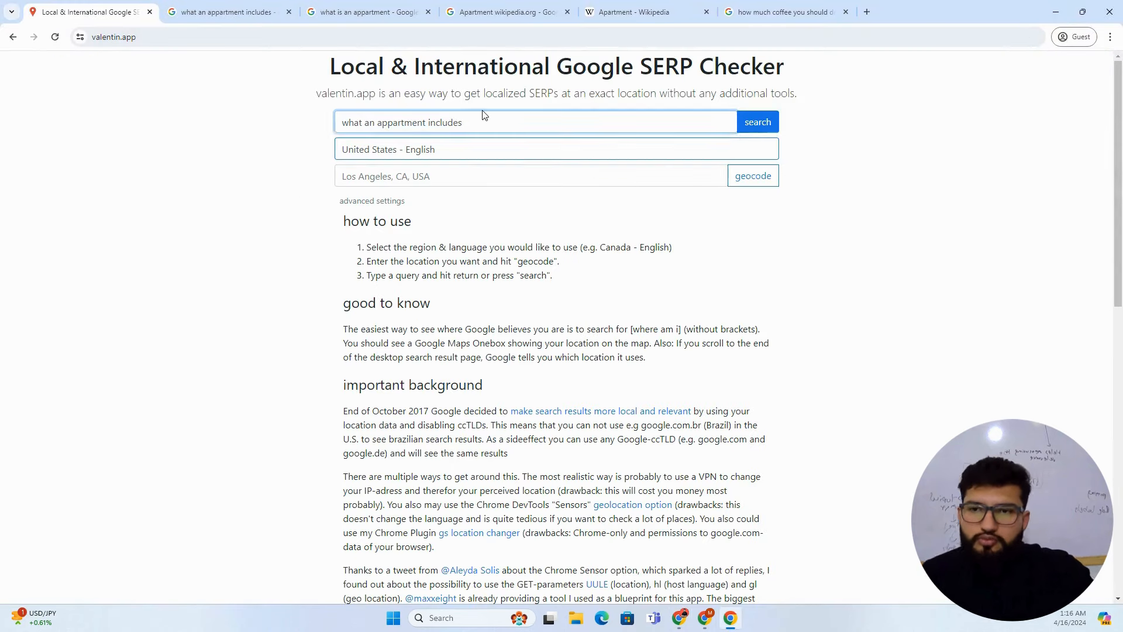
pyautogui.moveTo(469, 126); pyautogui.dragTo(320, 127)
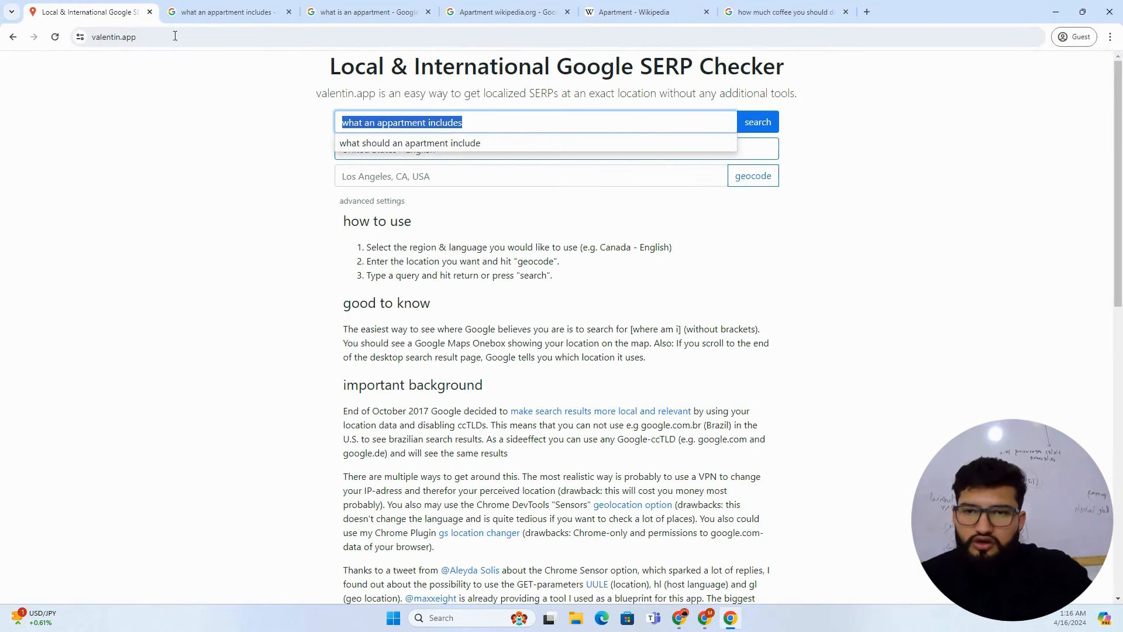
pyautogui.click(178, 16)
pyautogui.hotkey('alt', 'Tab')
pyautogui.hotkey('alt', 'Tab')
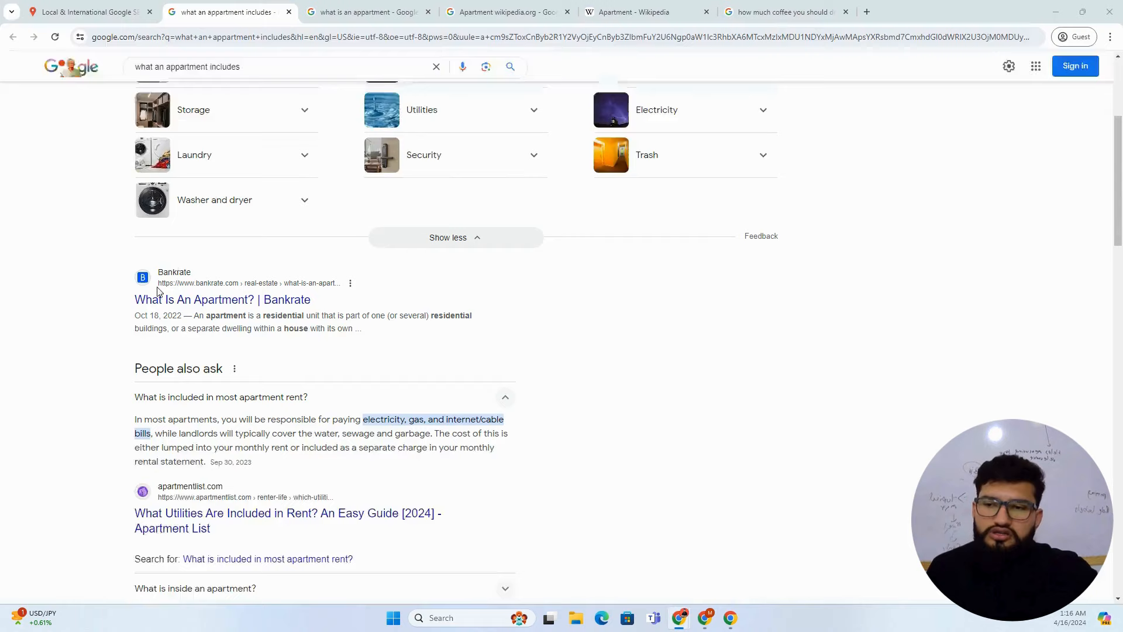
pyautogui.scroll(-3, 381, 428)
pyautogui.scroll(-6, 240, 396)
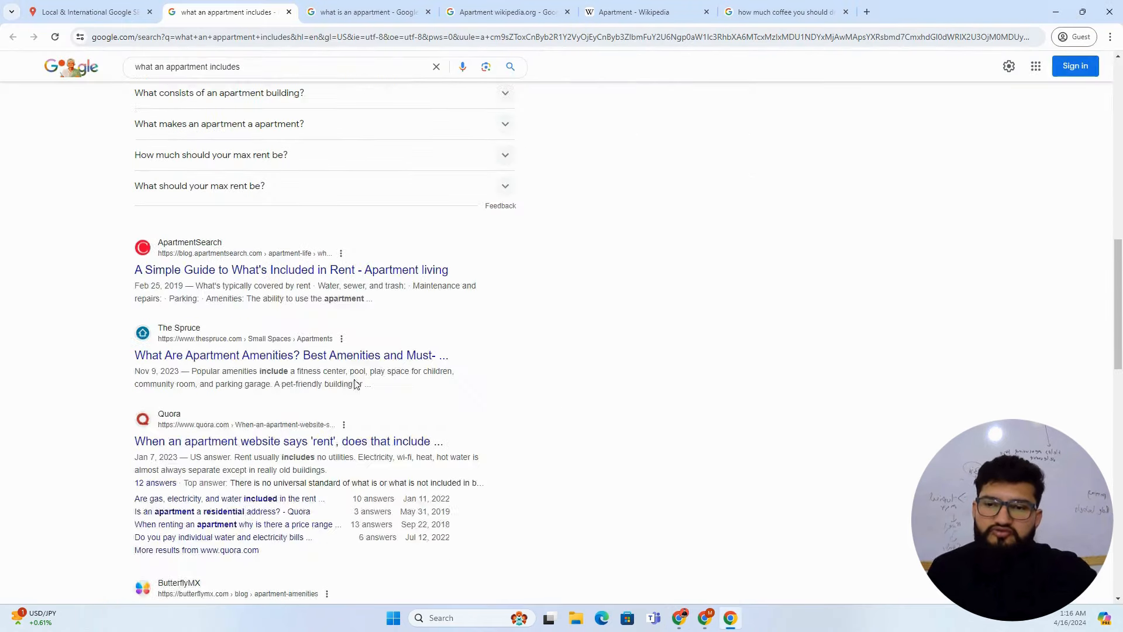
pyautogui.hotkey('alt', 'Tab')
pyautogui.click(57, 498)
pyautogui.hotkey('alt', 'Tab')
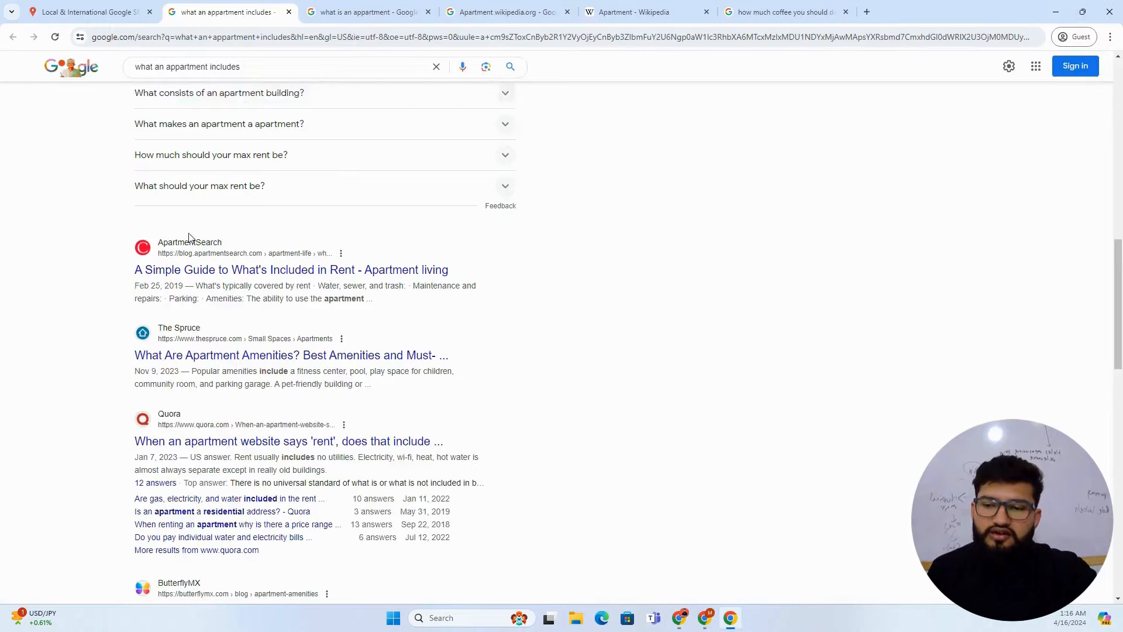
pyautogui.scroll(-9, 362, 291)
pyautogui.hotkey('alt', 'Tab')
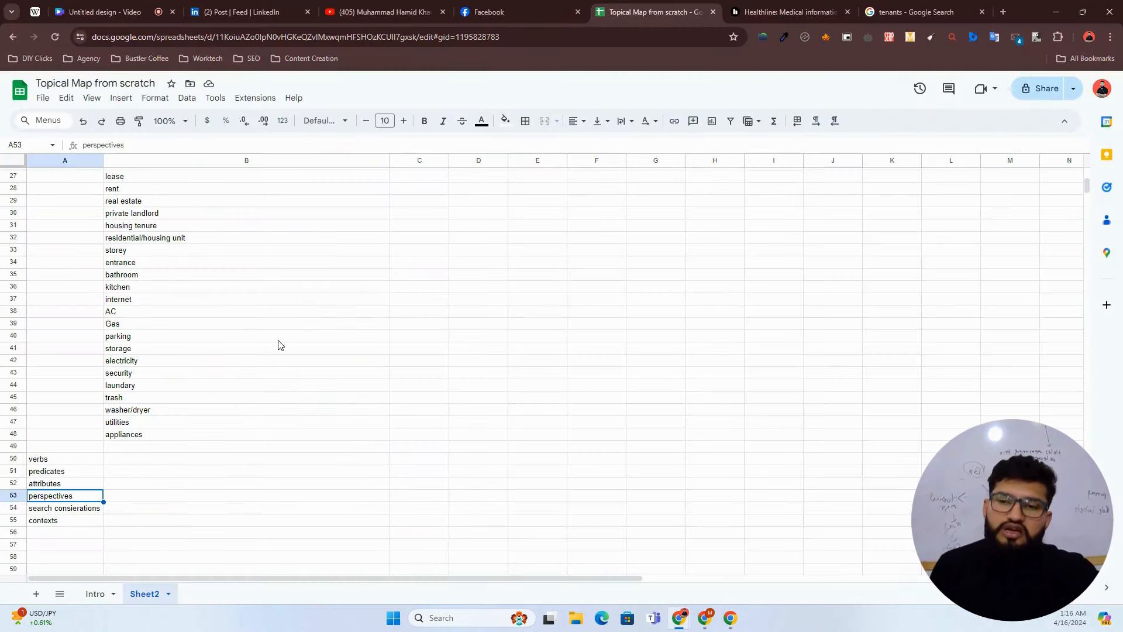
pyautogui.click(278, 343)
pyautogui.click(170, 300)
pyautogui.scroll(2, 170, 300)
pyautogui.click(55, 288)
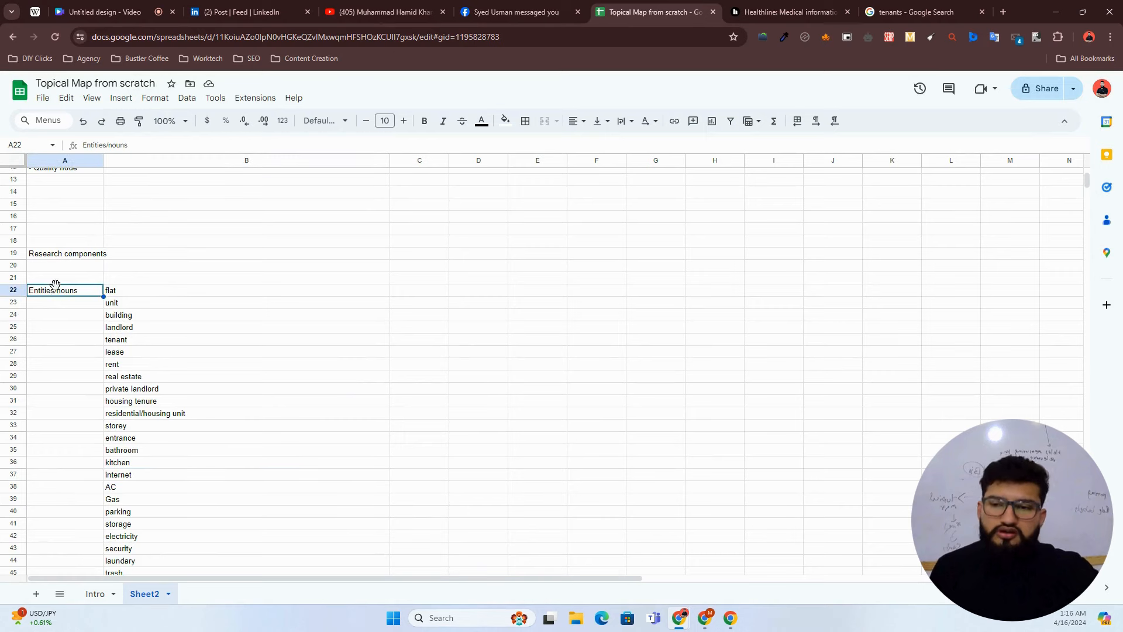
pyautogui.click(274, 288)
pyautogui.click(80, 295)
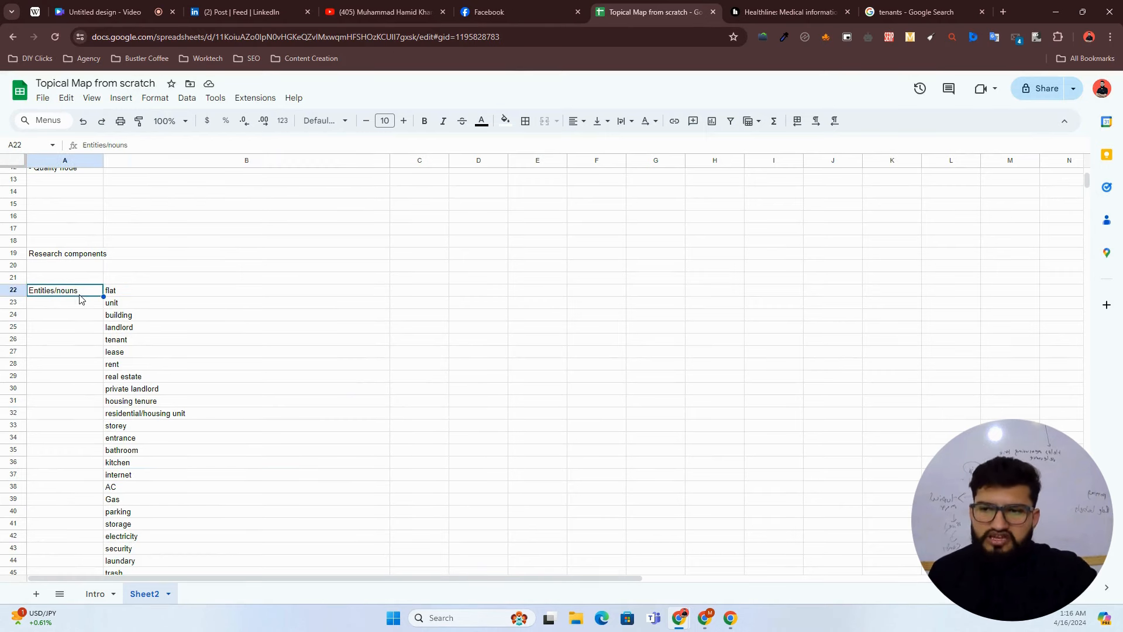
pyautogui.click(270, 280)
pyautogui.scroll(-6, 146, 301)
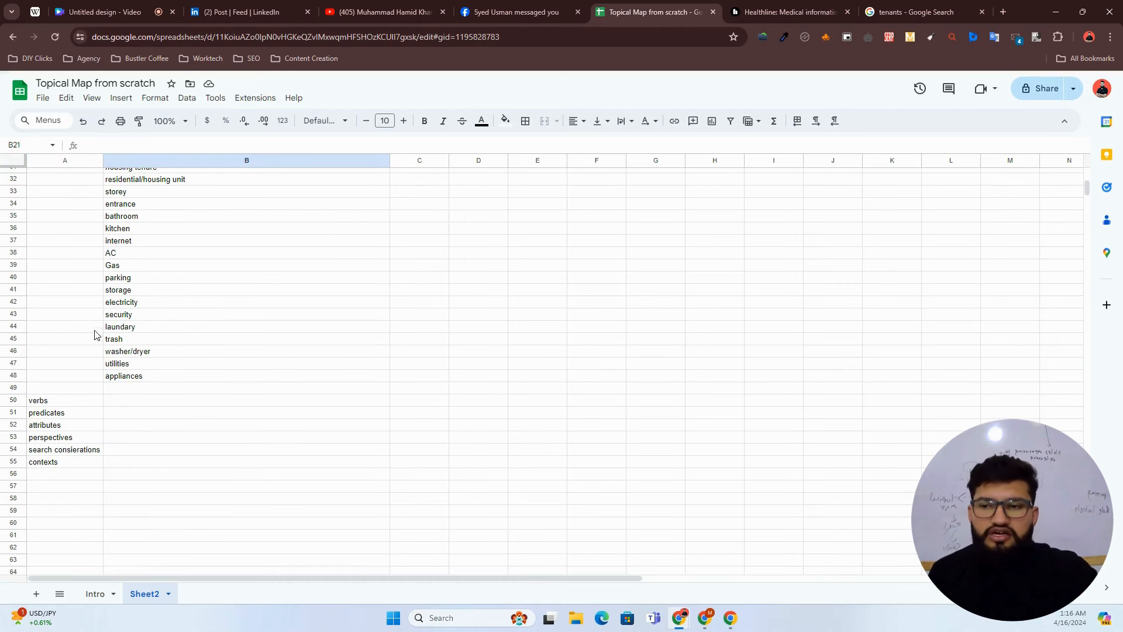
pyautogui.click(158, 463)
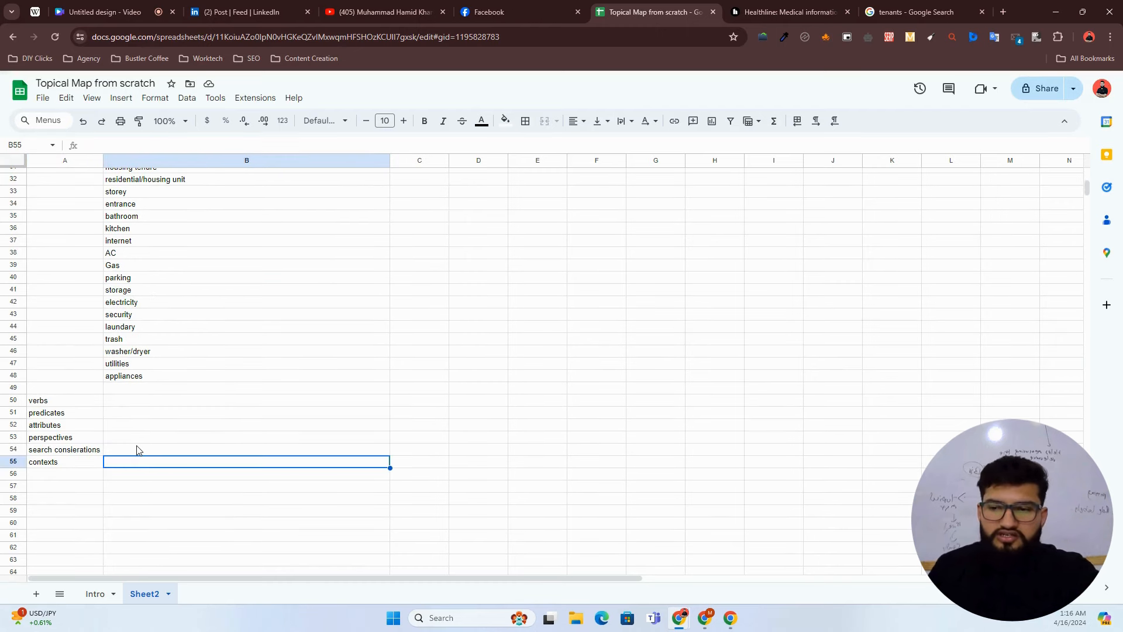
# Step: Look back through the Google results for "what an appartment includes" up to the topics at the start of the page
pyautogui.hotkey('alt', 'Tab')
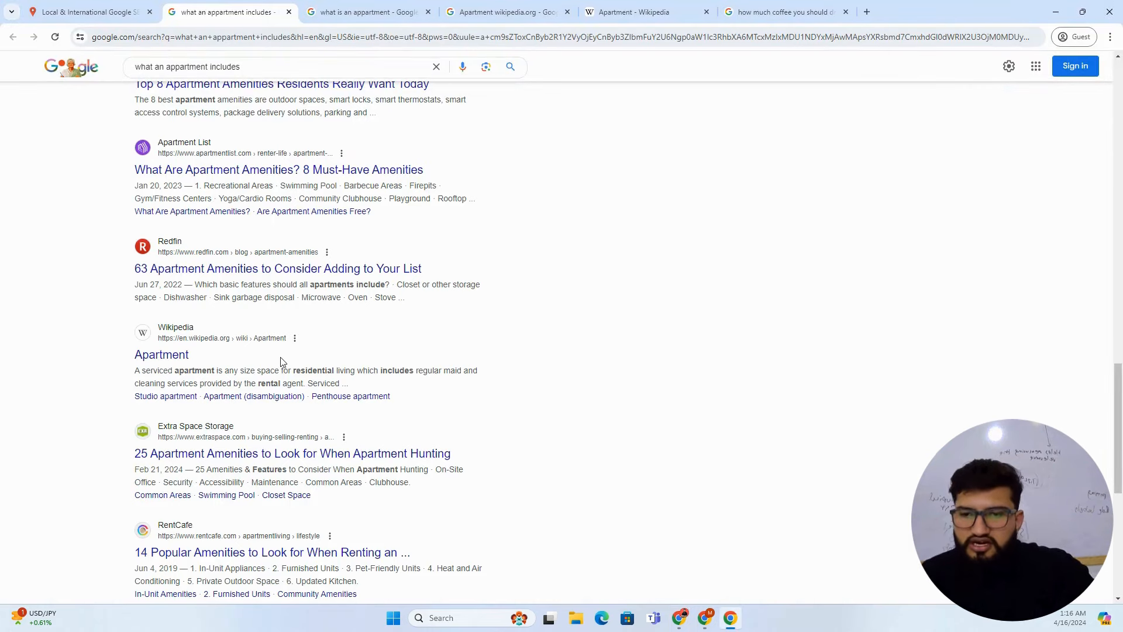
pyautogui.scroll(10, 282, 361)
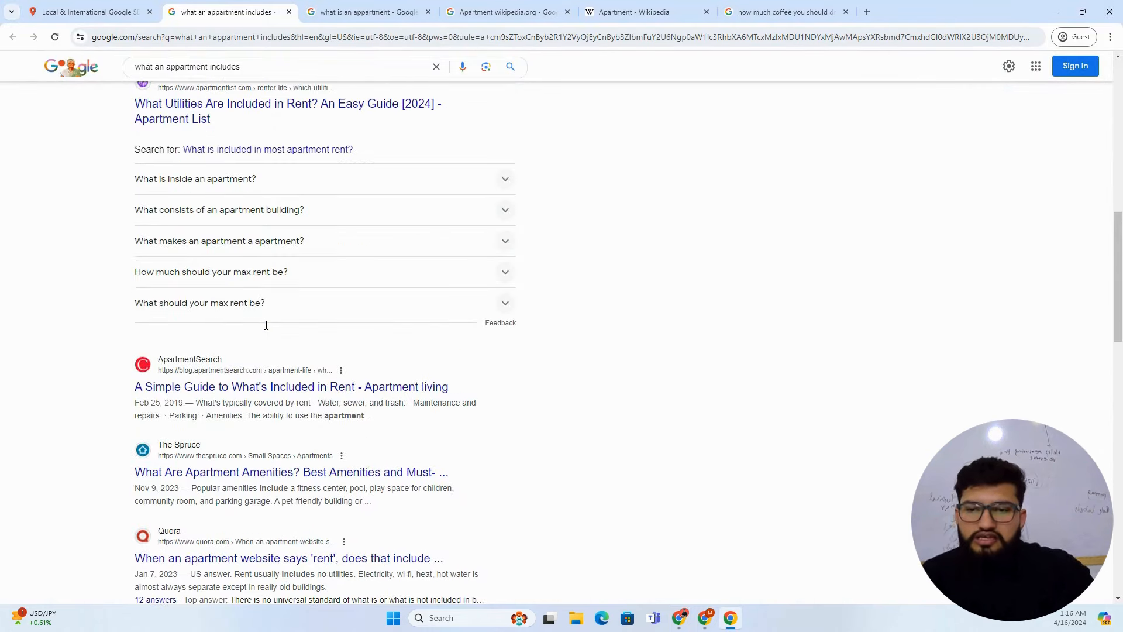
pyautogui.scroll(12, 299, 353)
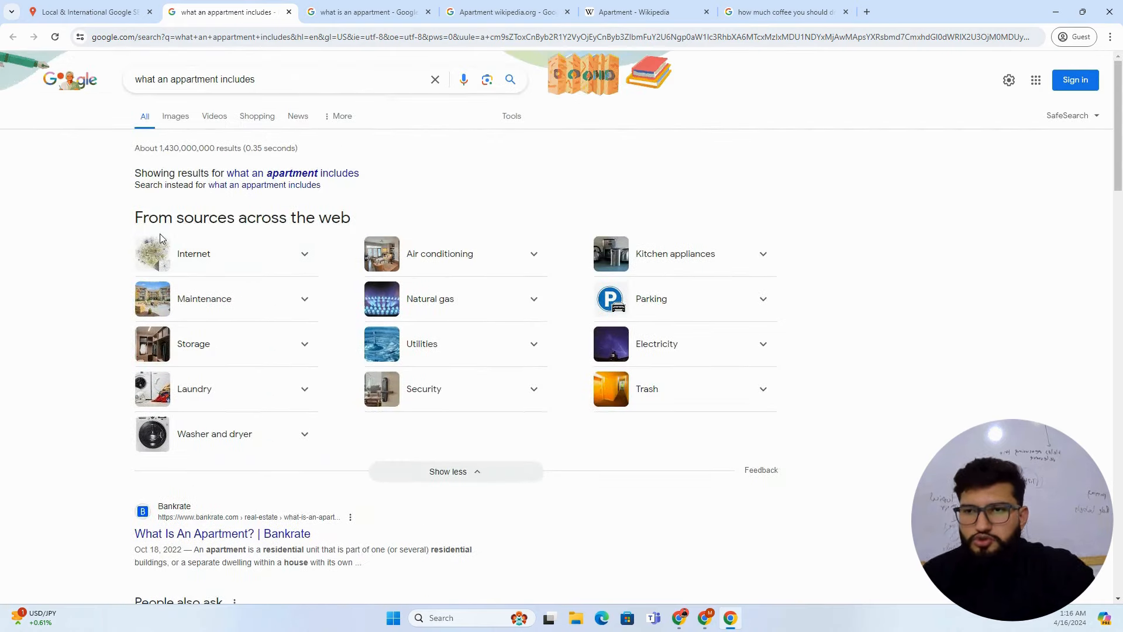
# Step: Review the entities/nouns in column B of the topical map sheet and the research component labels from verbs to contexts
pyautogui.hotkey('alt', 'Tab')
pyautogui.moveTo(84, 463); pyautogui.dragTo(75, 391)
pyautogui.scroll(6, 341, 394)
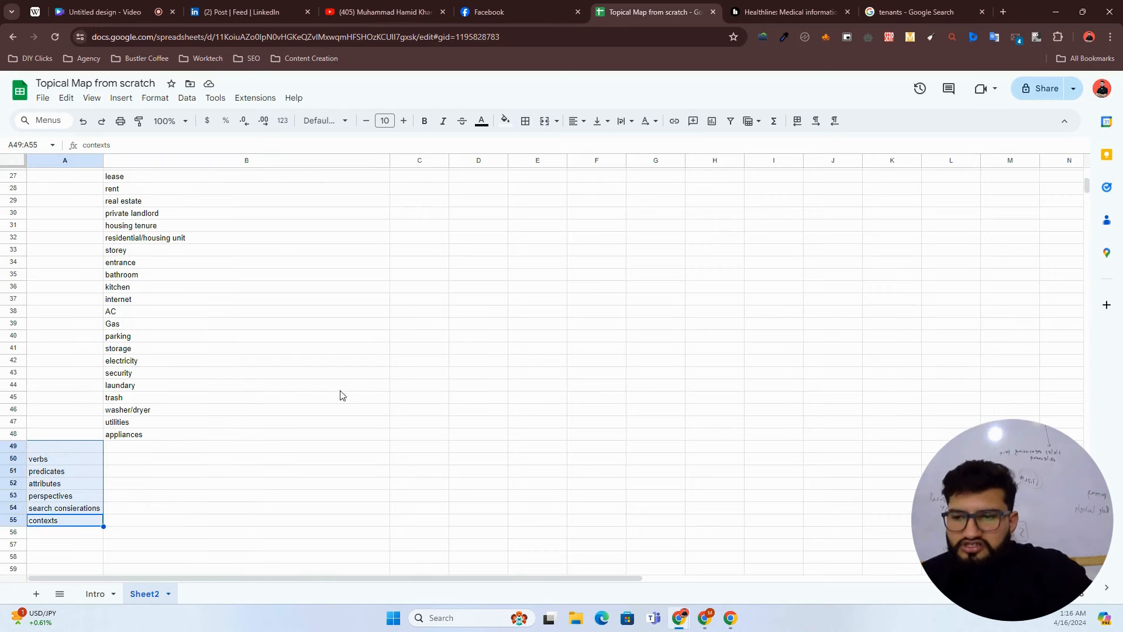
pyautogui.click(87, 292)
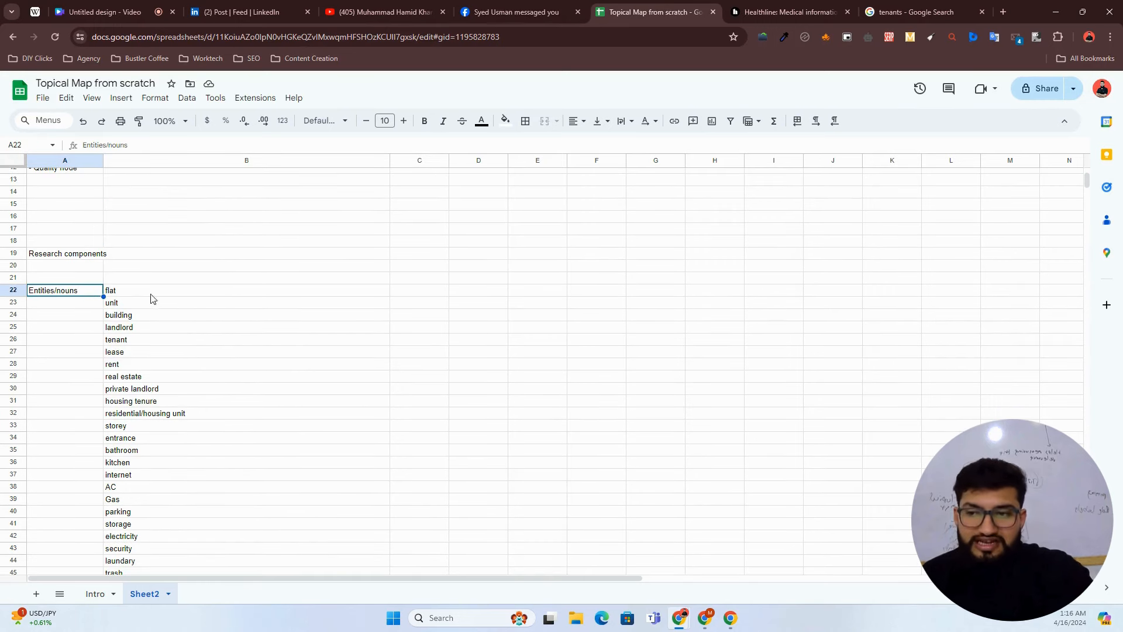
pyautogui.click(196, 292)
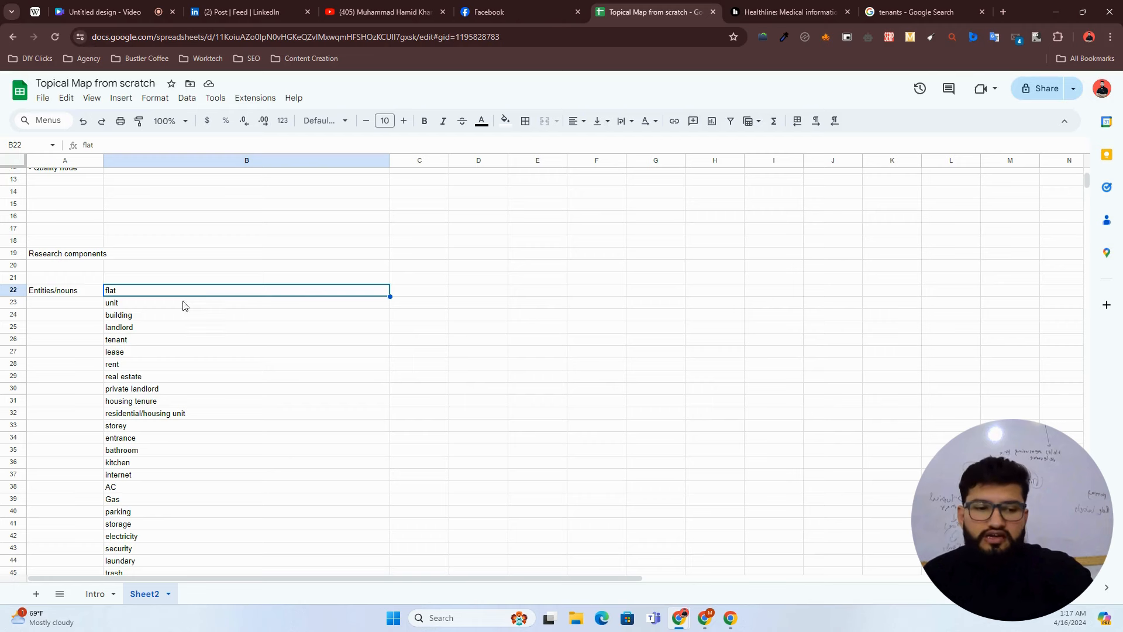
pyautogui.moveTo(85, 293); pyautogui.dragTo(101, 403)
pyautogui.moveTo(151, 302); pyautogui.dragTo(151, 369)
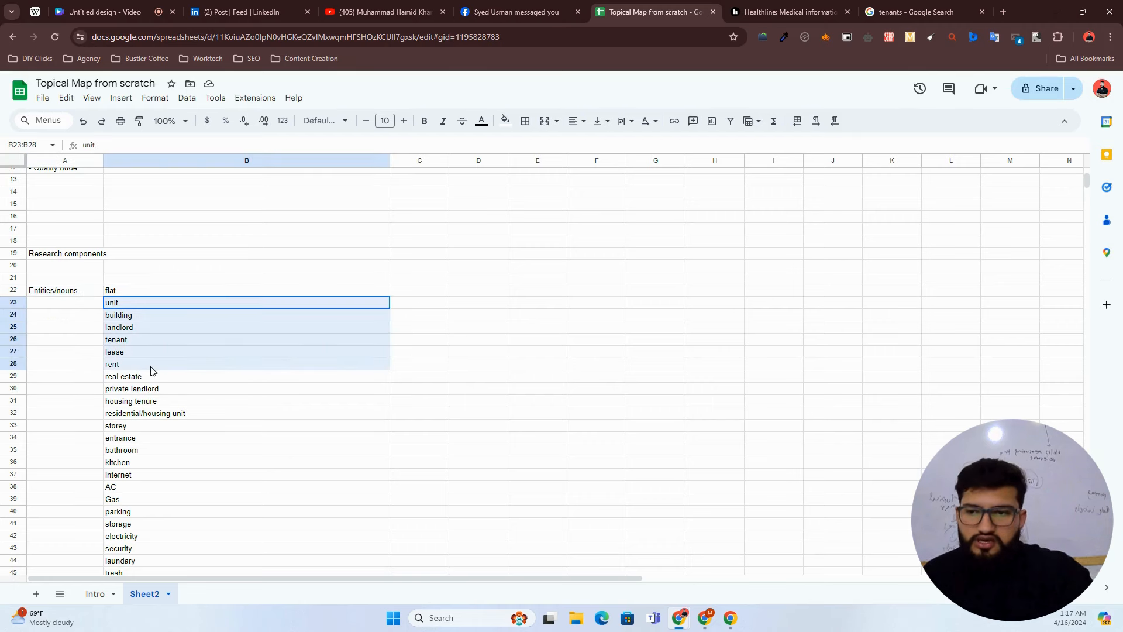
pyautogui.click(339, 258)
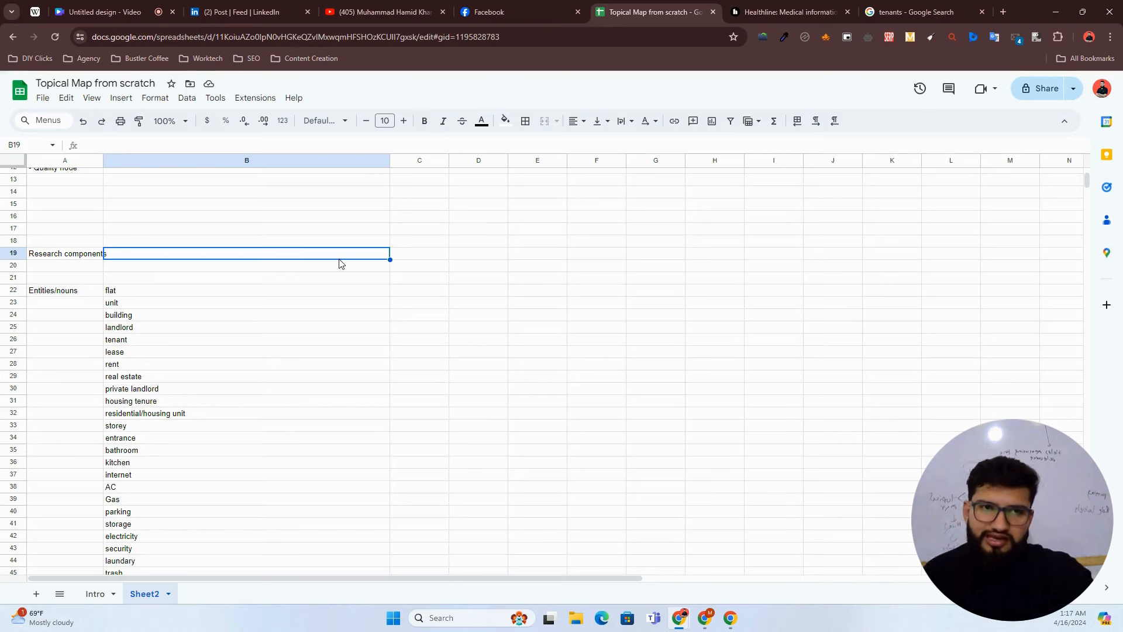
pyautogui.click(601, 269)
pyautogui.click(196, 294)
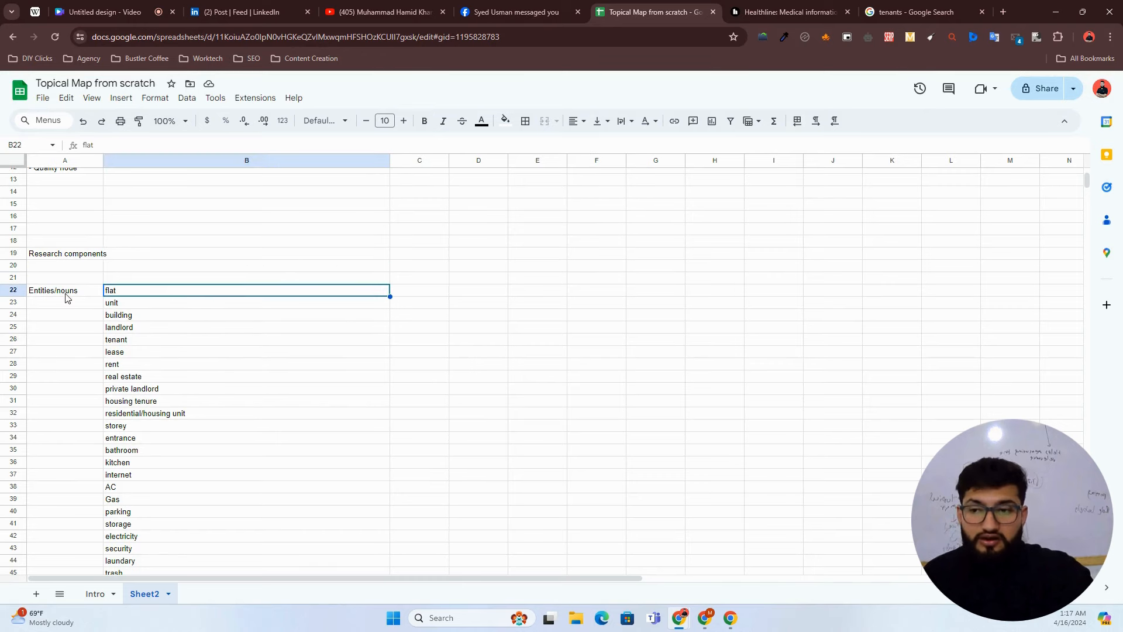
pyautogui.moveTo(68, 296); pyautogui.dragTo(68, 339)
pyautogui.moveTo(149, 295); pyautogui.dragTo(120, 365)
pyautogui.moveTo(66, 295); pyautogui.dragTo(77, 338)
pyautogui.moveTo(138, 294); pyautogui.dragTo(123, 354)
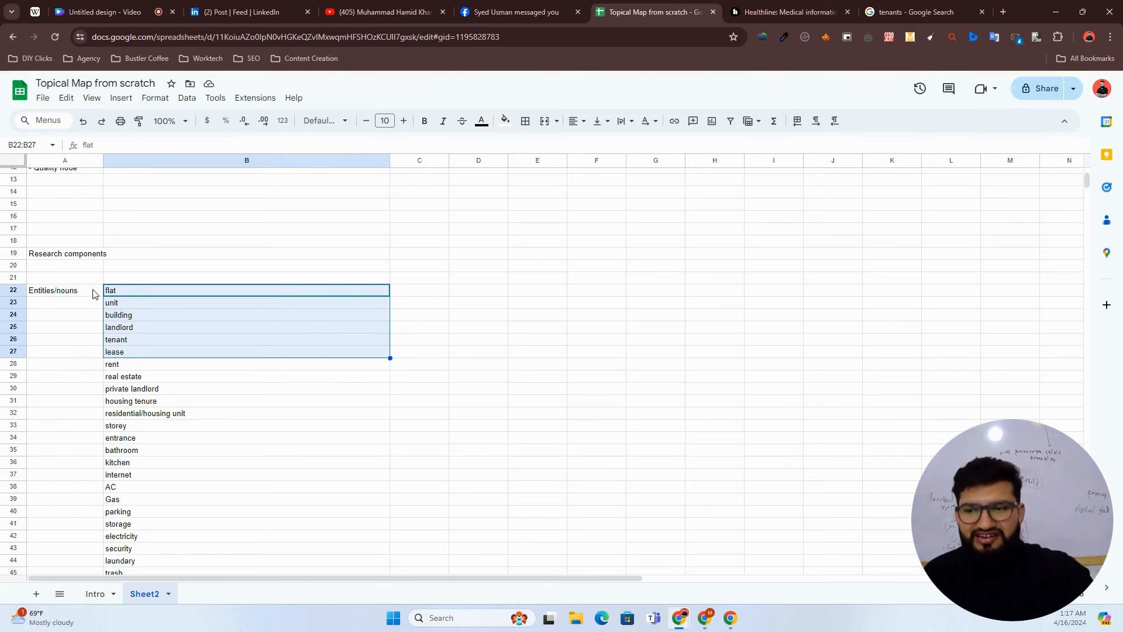
pyautogui.moveTo(91, 295); pyautogui.dragTo(90, 358)
pyautogui.moveTo(124, 305); pyautogui.dragTo(88, 412)
pyautogui.click(75, 354)
pyautogui.scroll(-5, 93, 357)
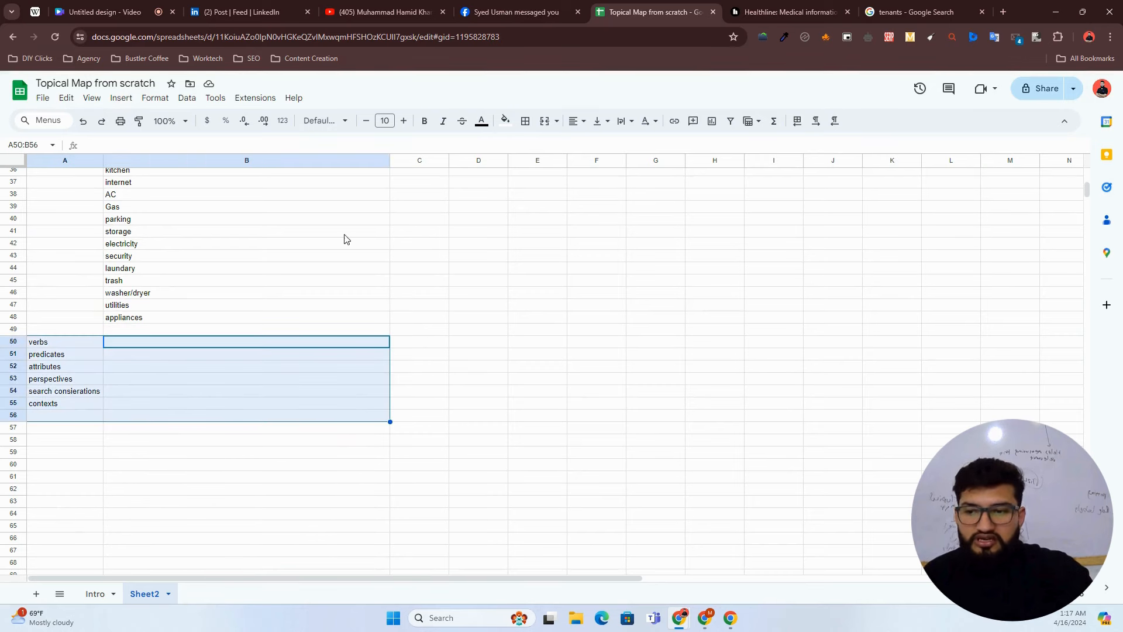
# Step: Switch to the browser window with the Google results for "what an appartment includes"
pyautogui.click(730, 617)
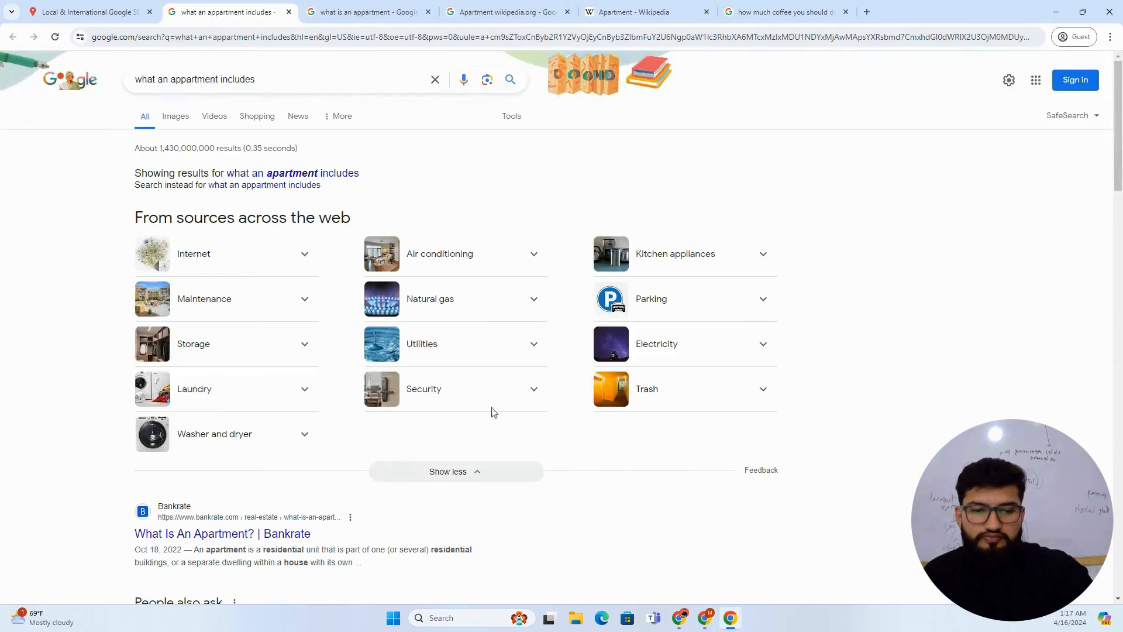
# Step: Switch to the Topical Map from scratch spreadsheet and add a new sheet named "research sources"
pyautogui.click(120, 9)
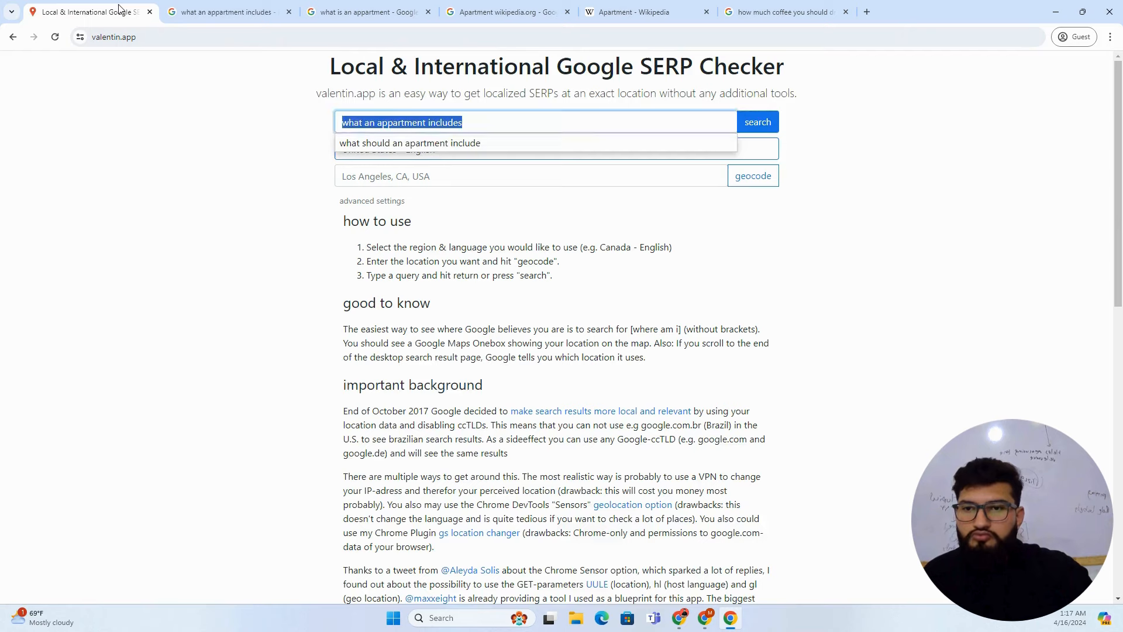
pyautogui.moveTo(487, 124); pyautogui.dragTo(261, 138)
pyautogui.hotkey('alt', 'Tab')
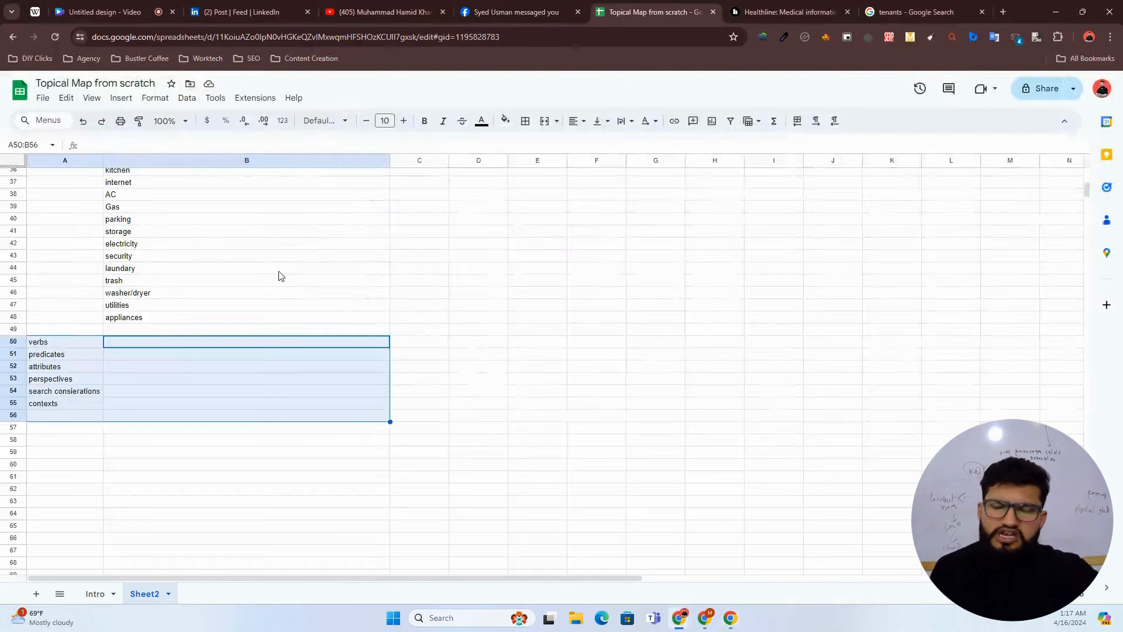
pyautogui.click(36, 594)
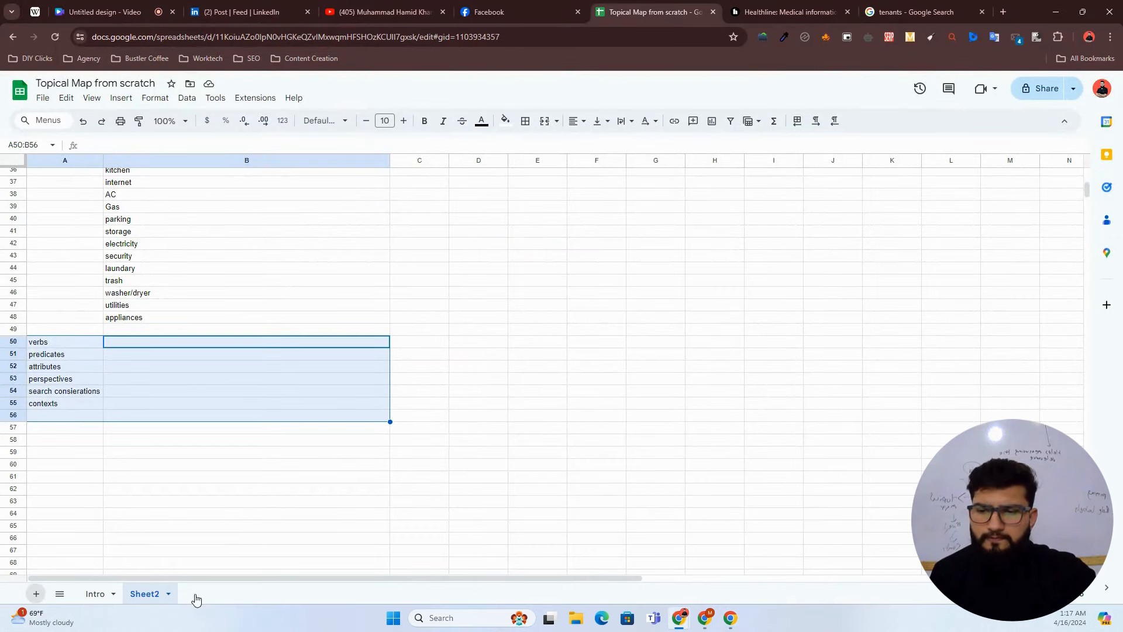
pyautogui.doubleClick(195, 594)
pyautogui.write('research')
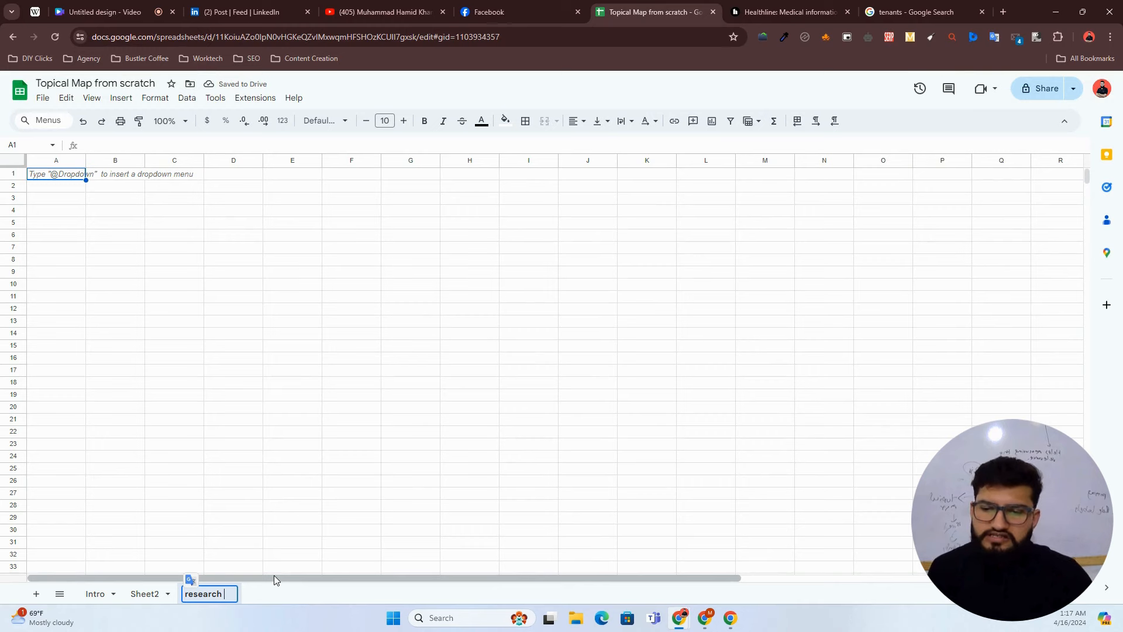
pyautogui.write(' sources')
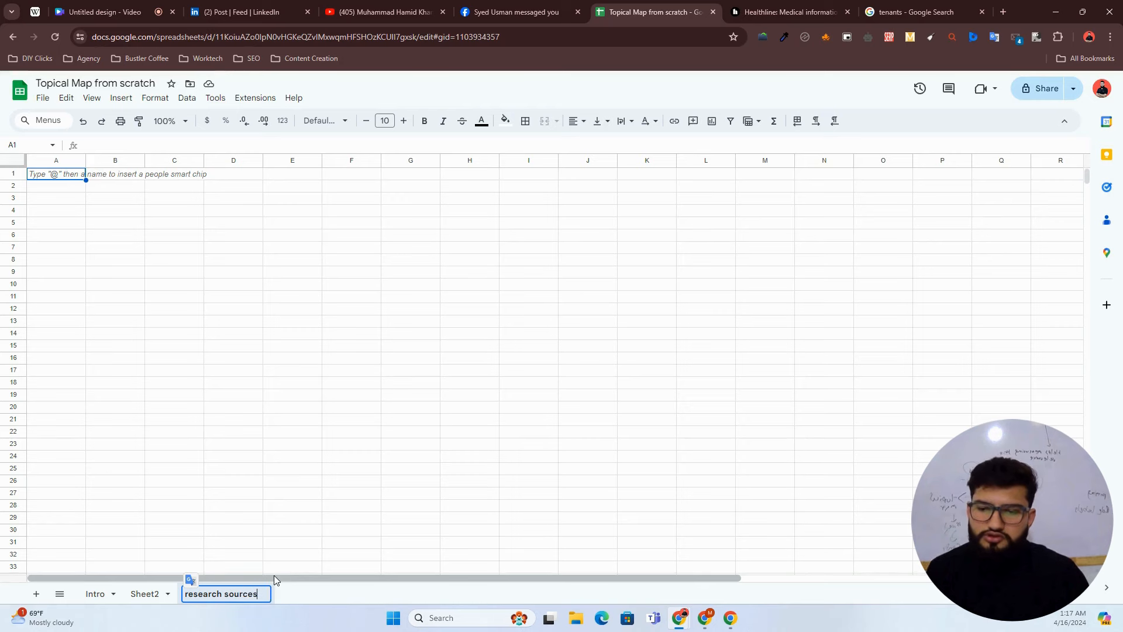
pyautogui.press('Return')
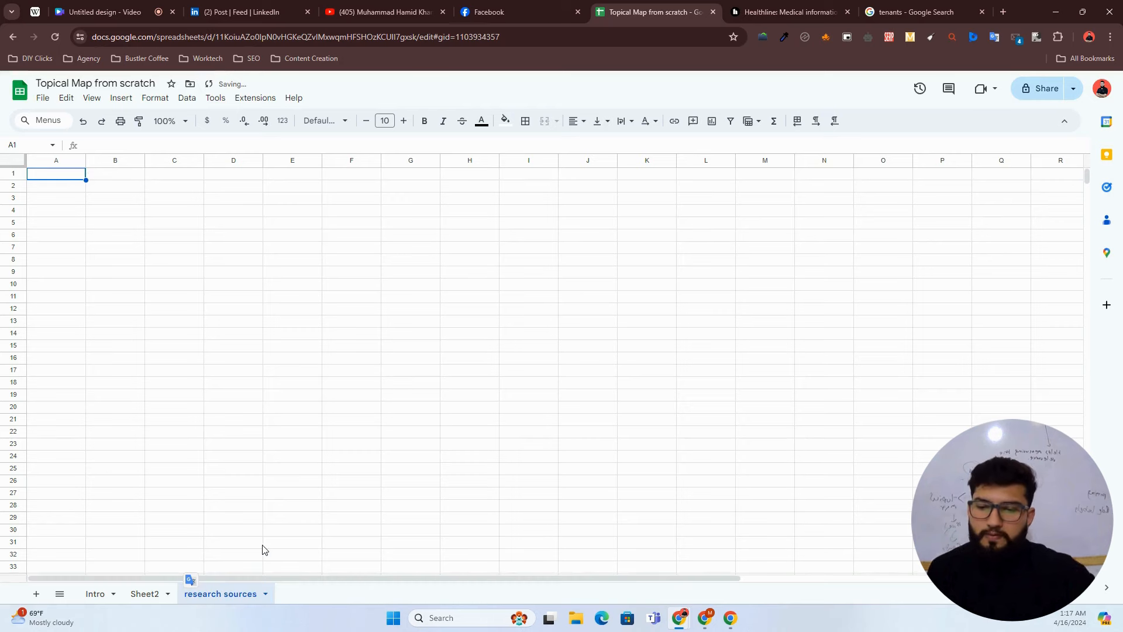
# Step: Enter the heading "Search suggestions" in cell A1 of the research sources sheet and fit column A to the text
pyautogui.click(144, 594)
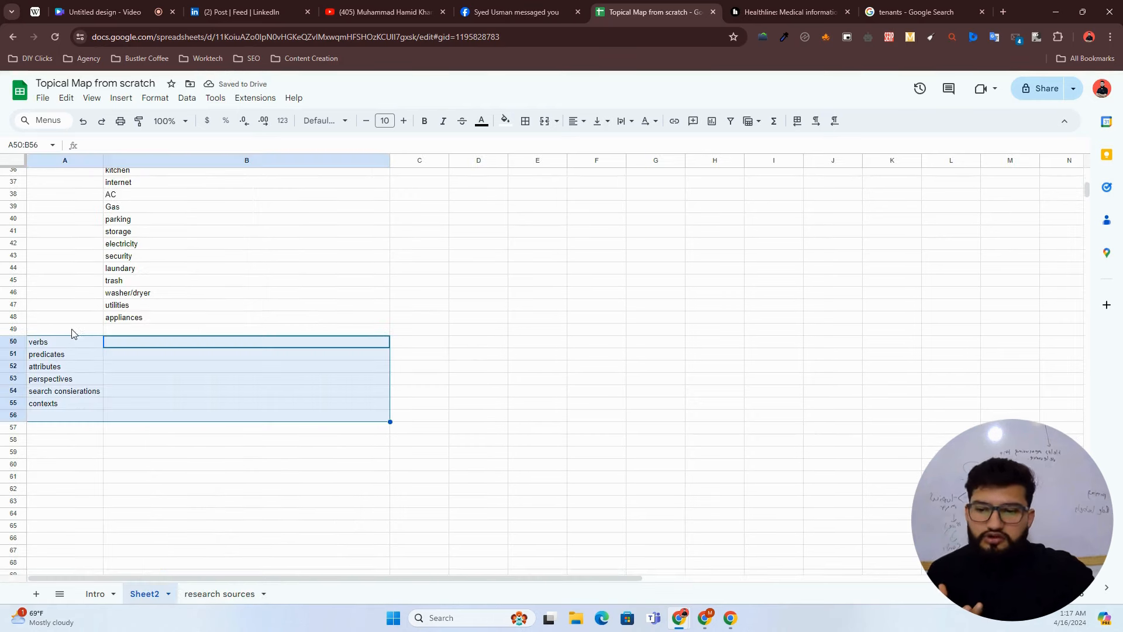
pyautogui.click(227, 596)
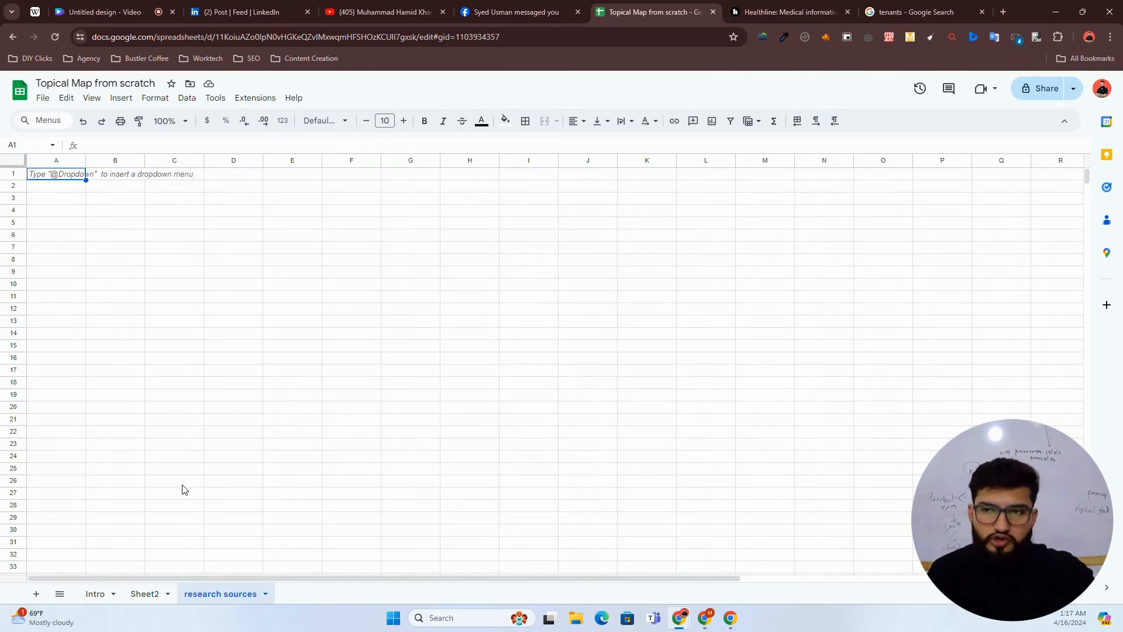
pyautogui.click(59, 177)
pyautogui.write('se')
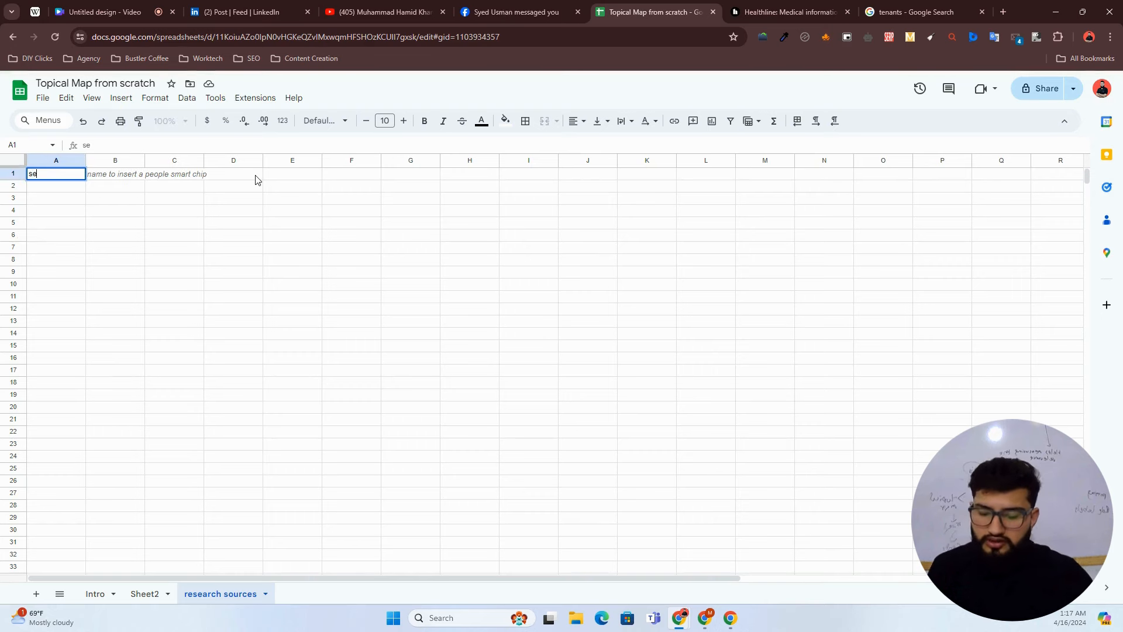
pyautogui.press('BackSpace')
pyautogui.write('Search ')
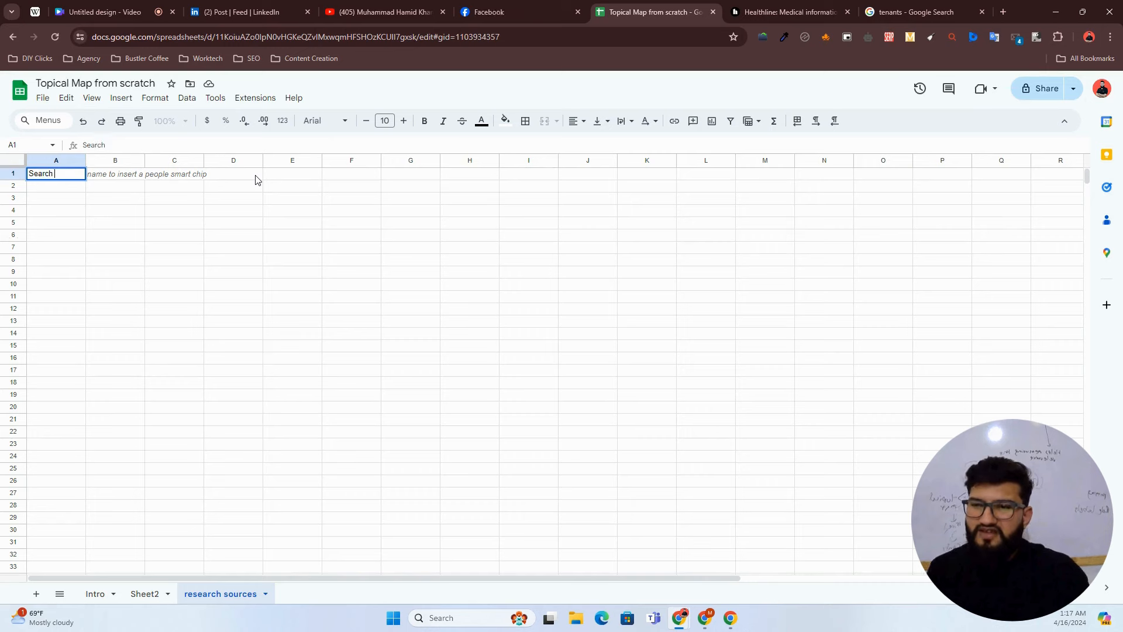
pyautogui.write('suggestoins')
pyautogui.press('Tab')
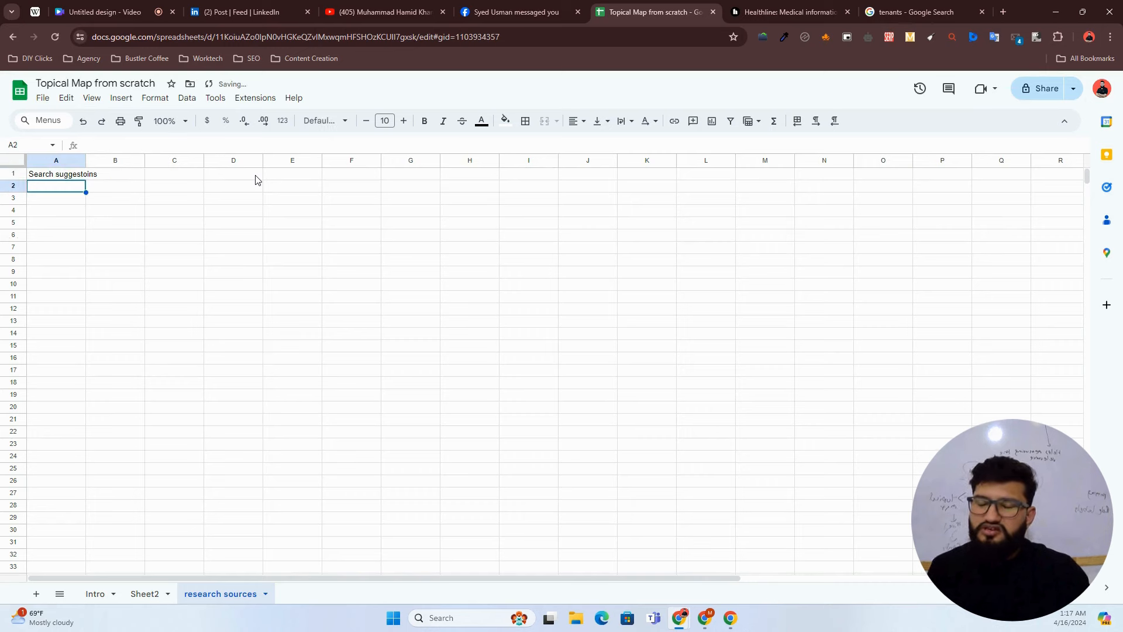
pyautogui.press('Left')
pyautogui.press('Return')
pyautogui.press('BackSpace')
pyautogui.press('BackSpace')
pyautogui.write('ions')
pyautogui.press('Return')
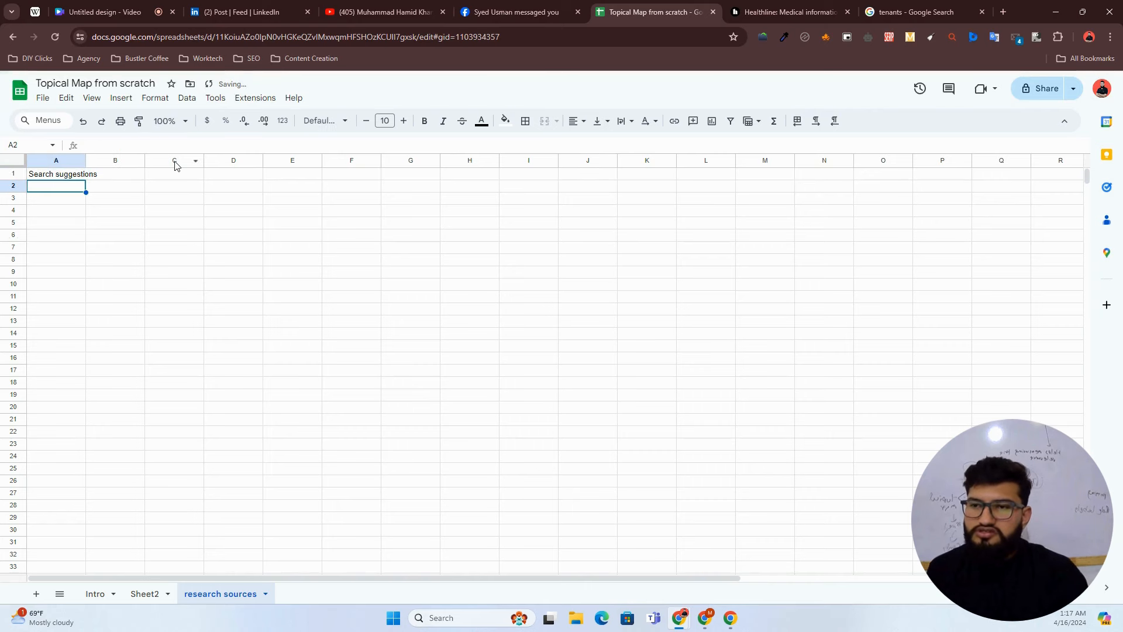
pyautogui.doubleClick(86, 160)
# Step: Enter the heading "Query templates/patterns" in cell B1 and widen column B to fit it
pyautogui.click(114, 174)
pyautogui.press('Return')
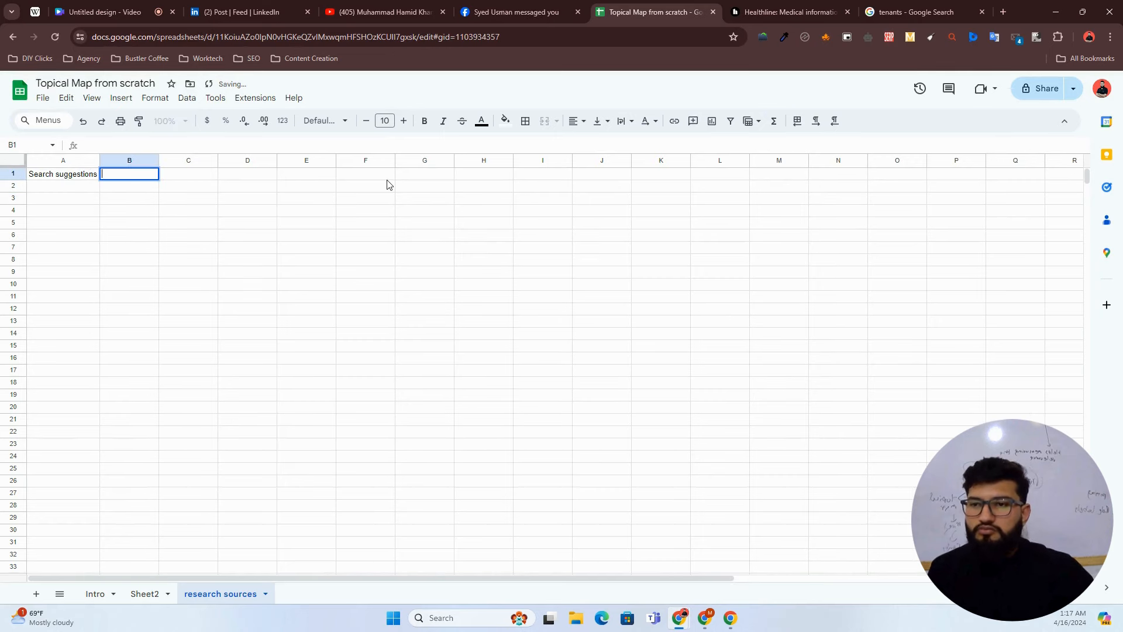
pyautogui.write('Query t')
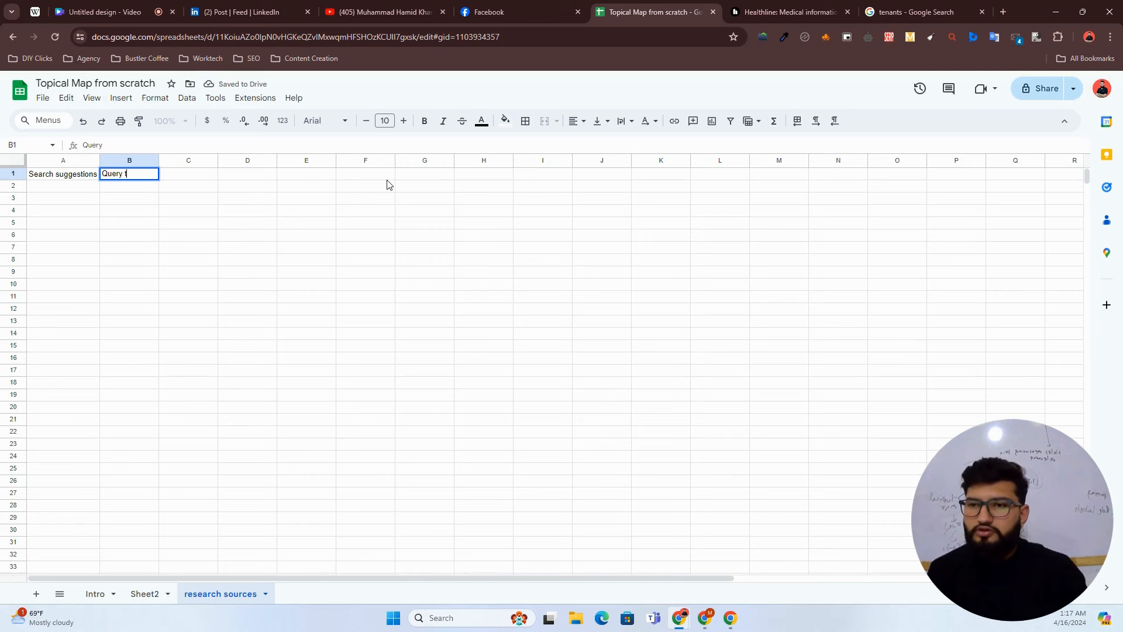
pyautogui.write('emplates/patterms')
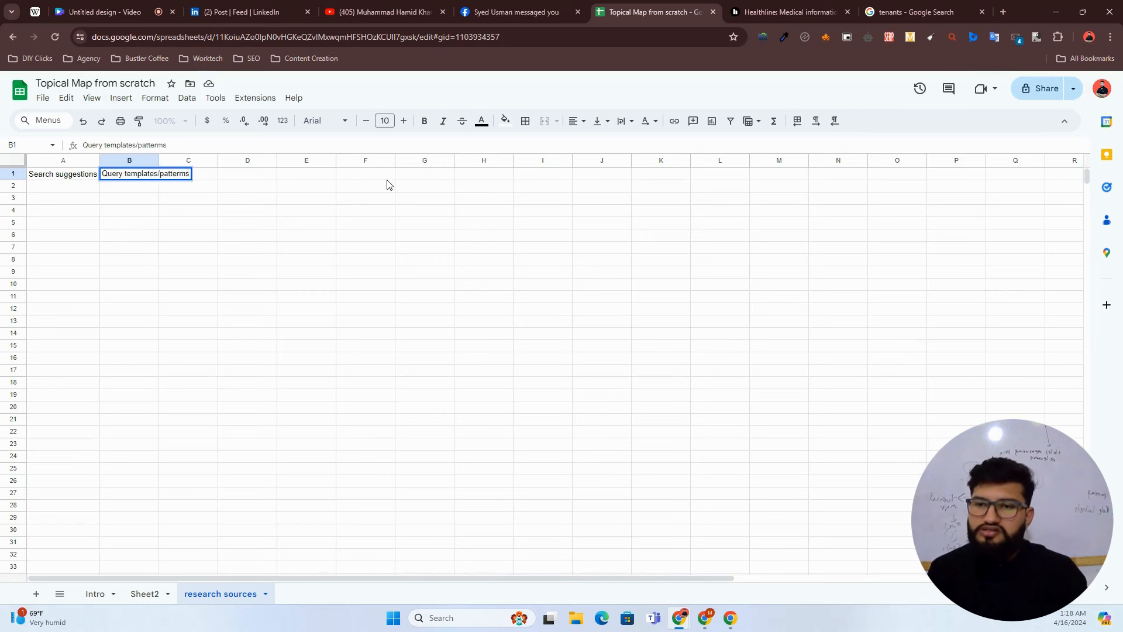
pyautogui.press('Return')
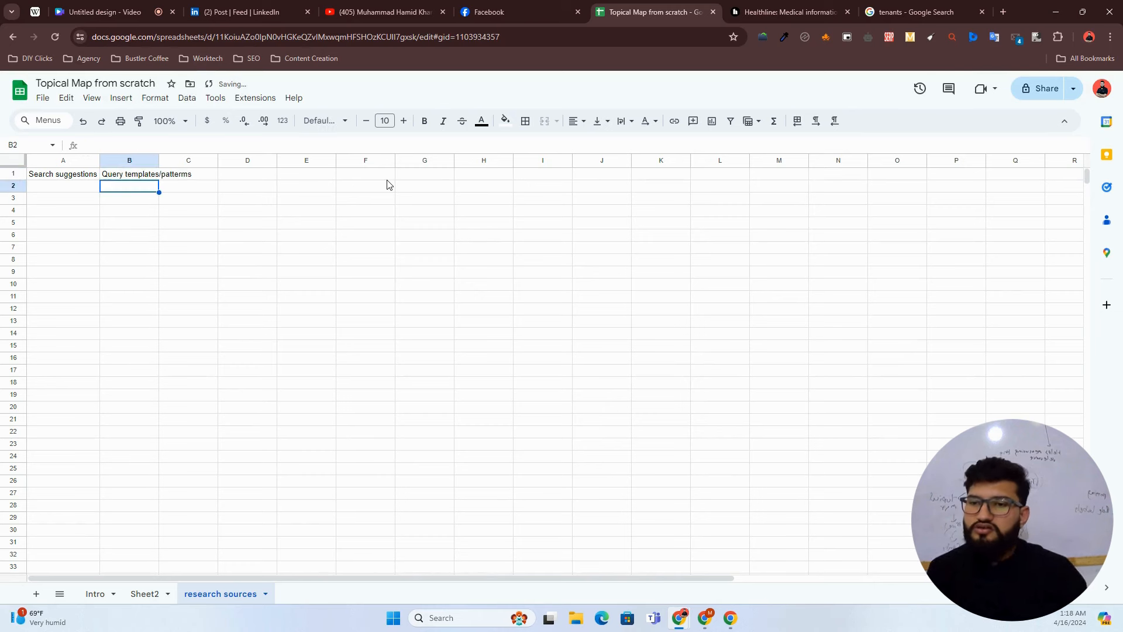
pyautogui.press('Up')
pyautogui.press('F2')
pyautogui.press('Left')
pyautogui.press('BackSpace')
pyautogui.write('n')
pyautogui.press('Tab')
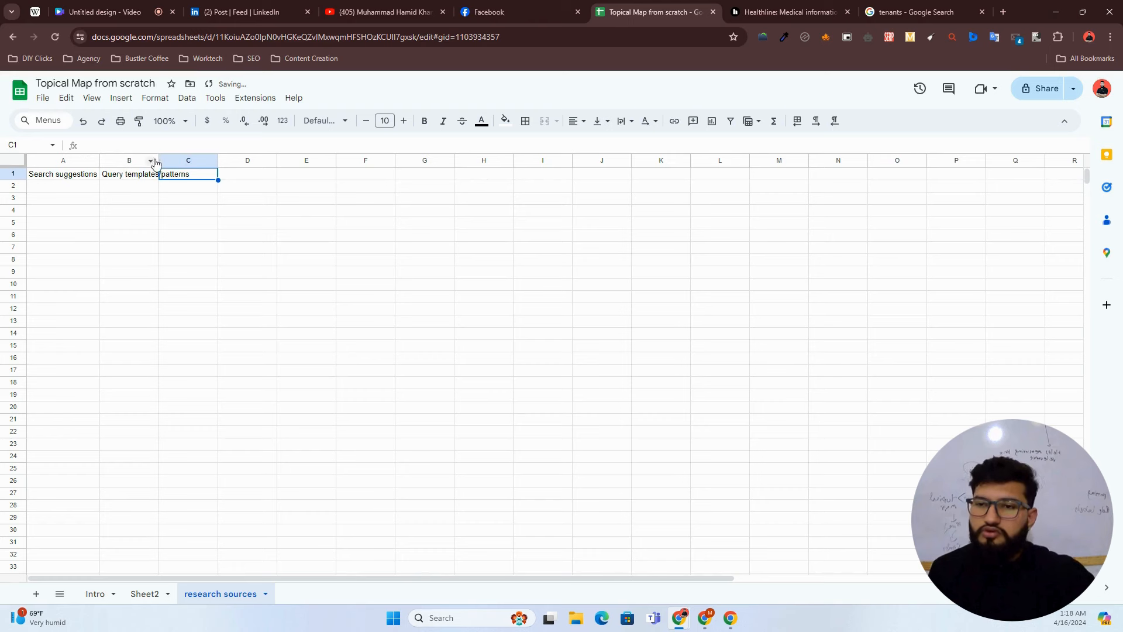
pyautogui.moveTo(158, 161); pyautogui.dragTo(192, 165)
# Step: Enter the heading "SERP main page" in cell C1
pyautogui.doubleClick(202, 178)
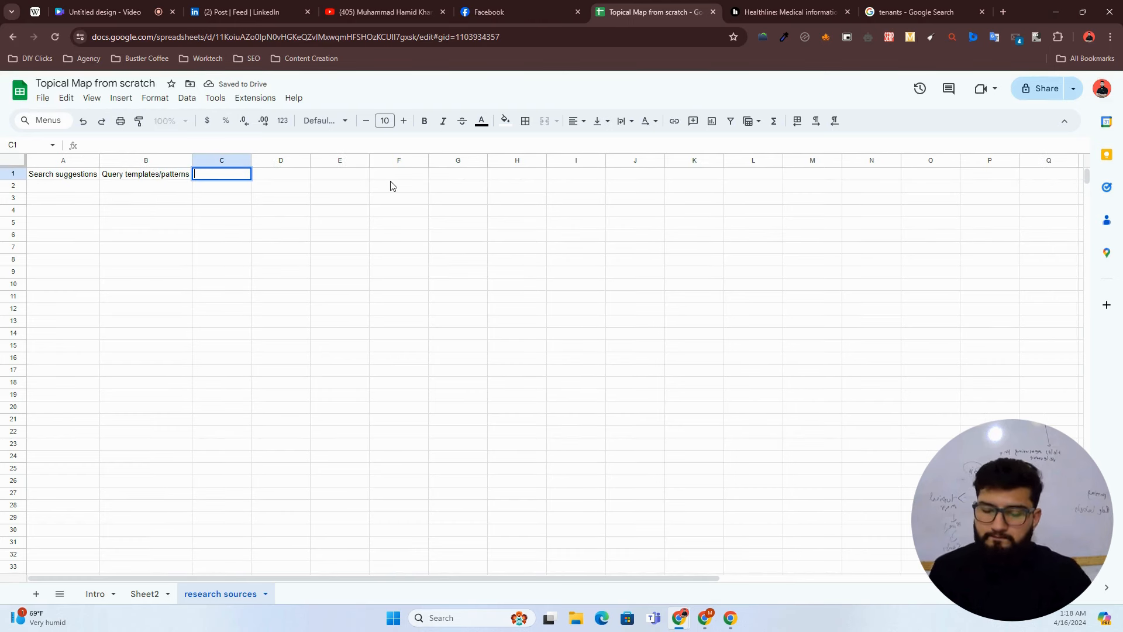
pyautogui.write('SERP main page')
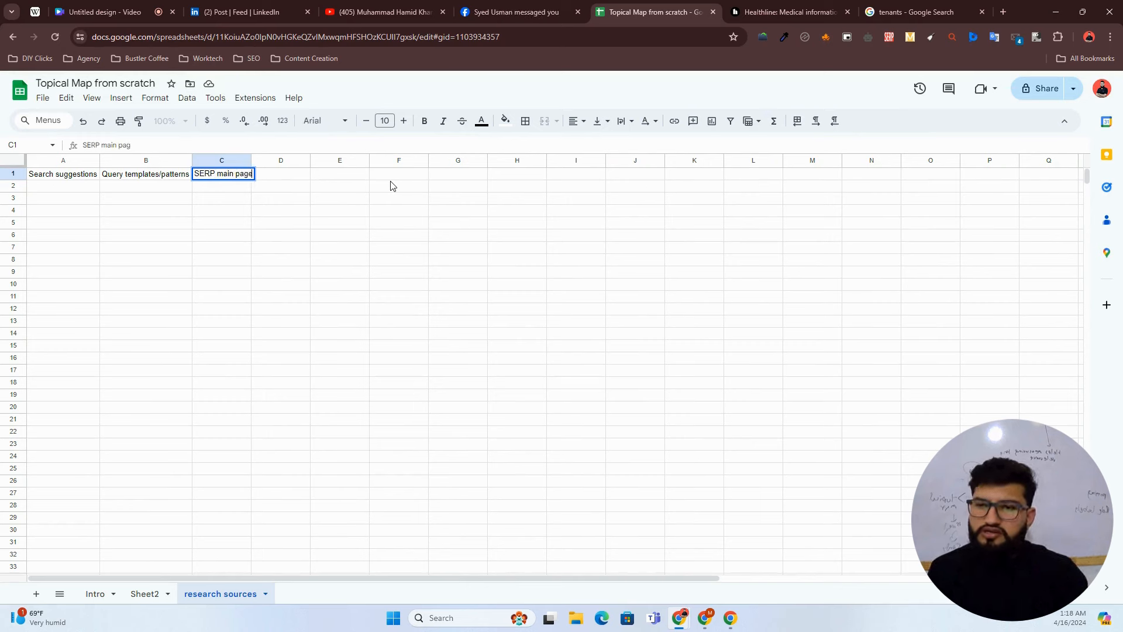
pyautogui.press('Return')
pyautogui.press('Up')
# Step: Enter the heading "Wikipedia" in cell D1
pyautogui.press('Right')
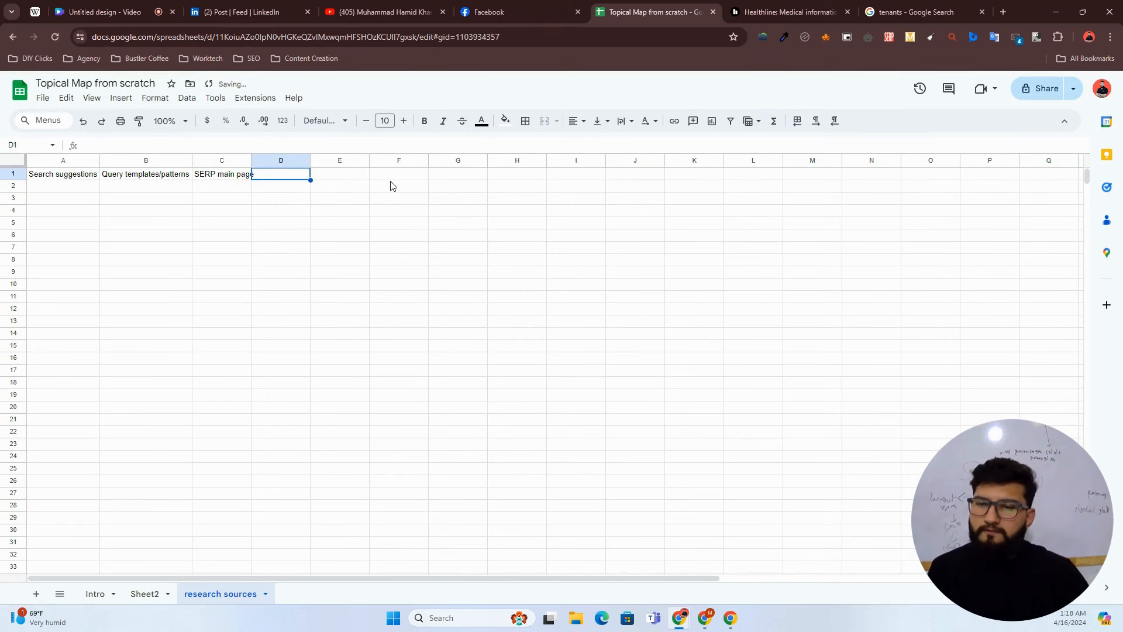
pyautogui.write('Wik')
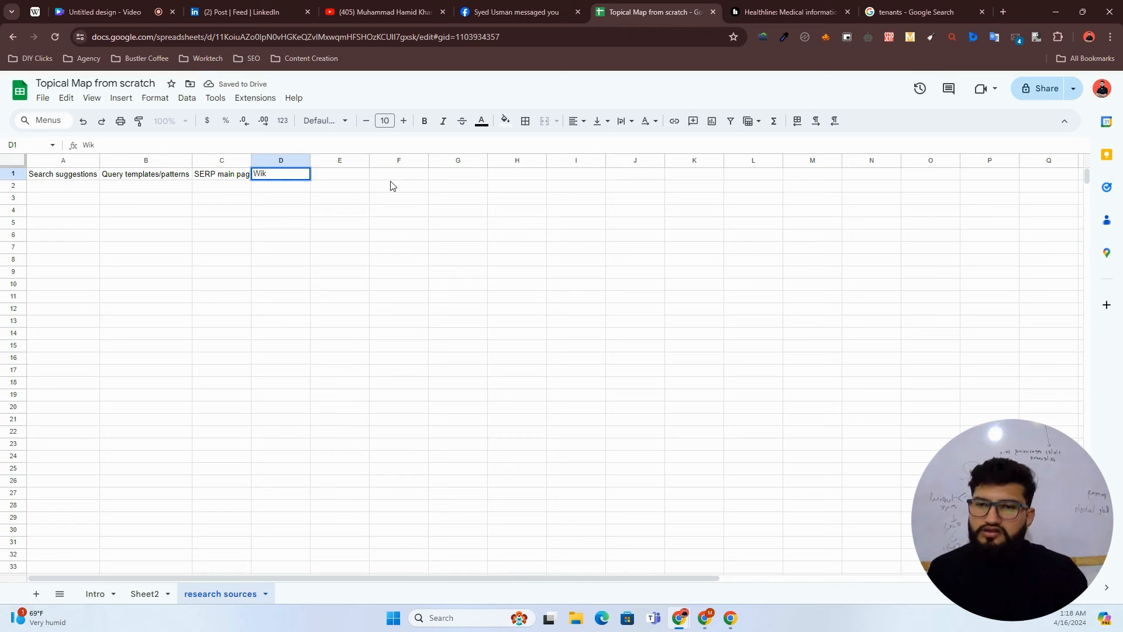
pyautogui.write('ie')
pyautogui.press('BackSpace')
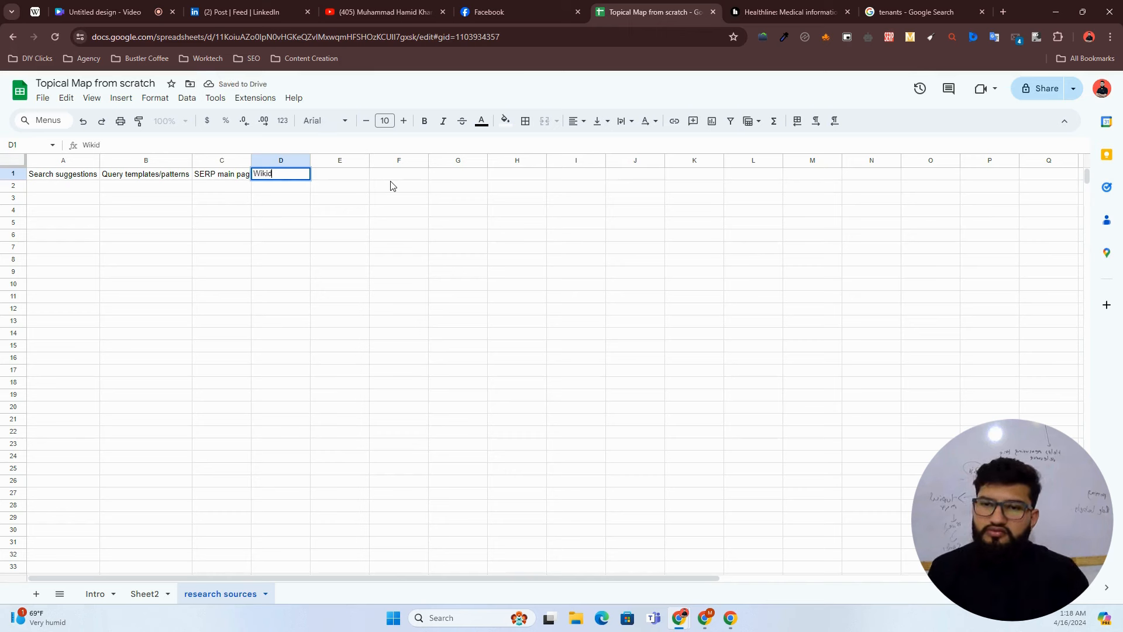
pyautogui.write('pedia')
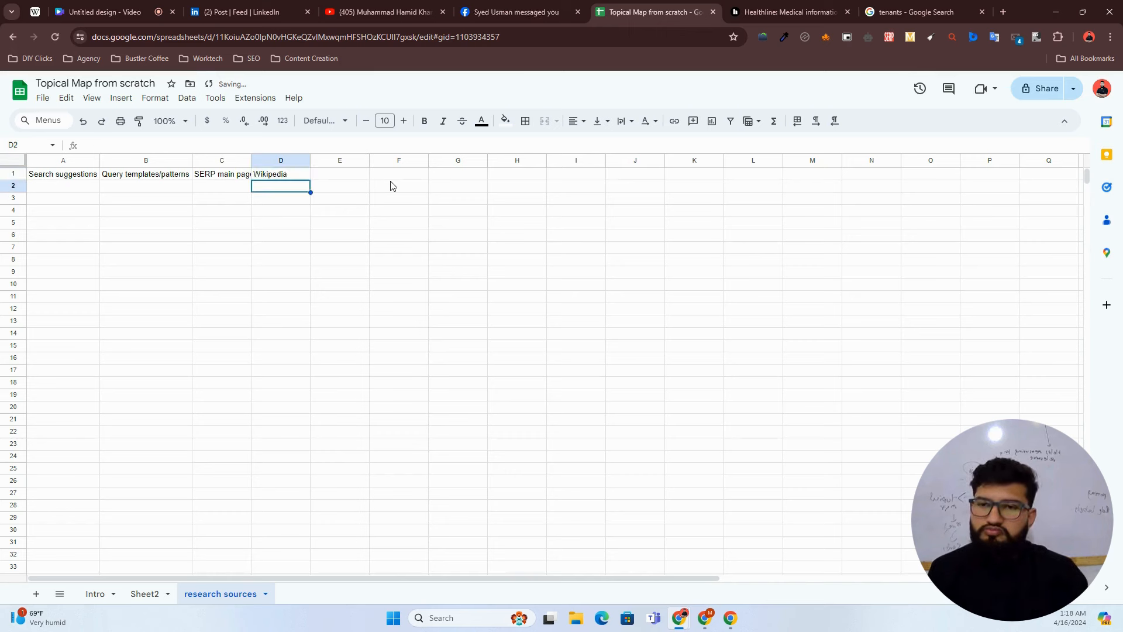
pyautogui.press('Tab')
# Step: Switch to the guest browser window and skim the Wikipedia article on Apartment
pyautogui.hotkey('alt', 'Tab')
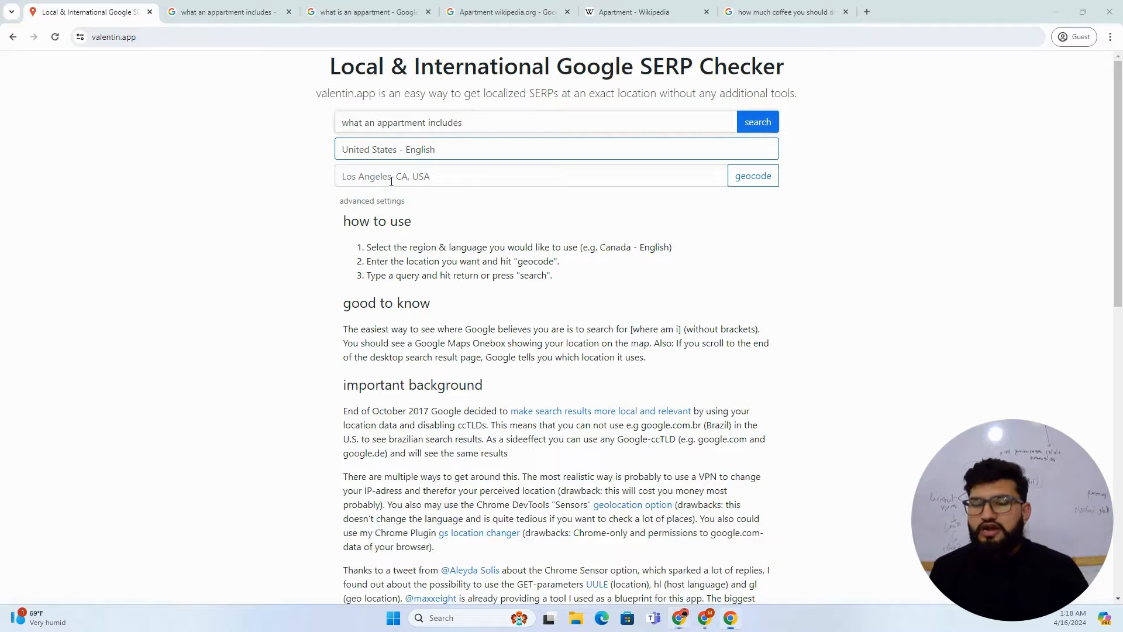
pyautogui.click(617, 4)
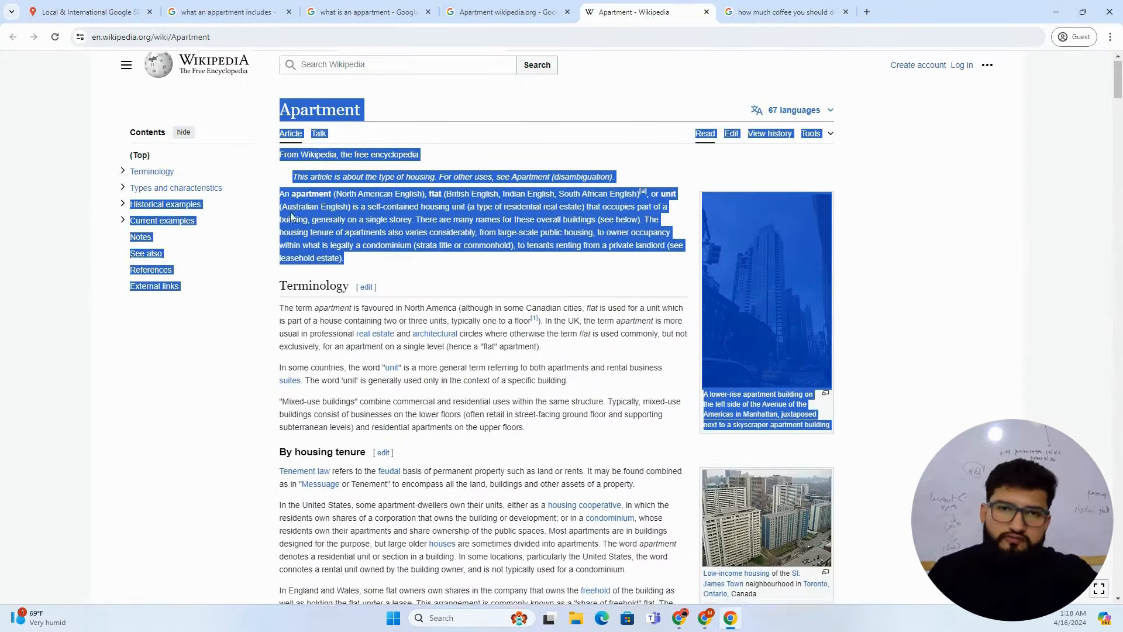
pyautogui.click(251, 229)
pyautogui.scroll(-7, 897, 190)
pyautogui.moveTo(1118, 95); pyautogui.dragTo(1118, 193)
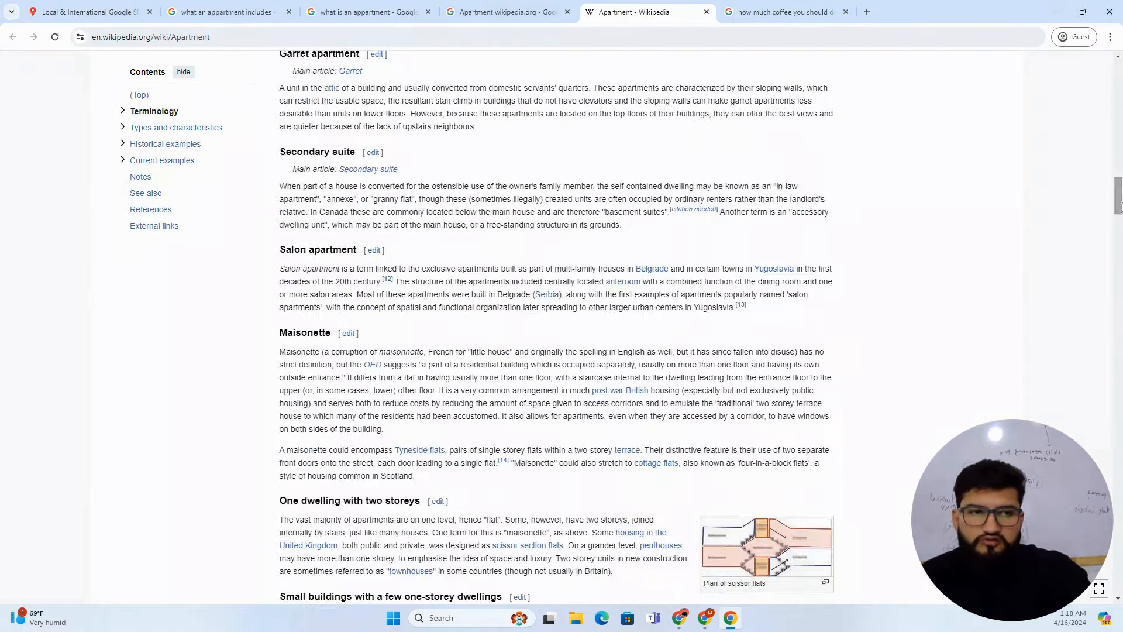
# Step: Open wikidata.org in a new browser tab
pyautogui.click(867, 12)
pyautogui.write('w')
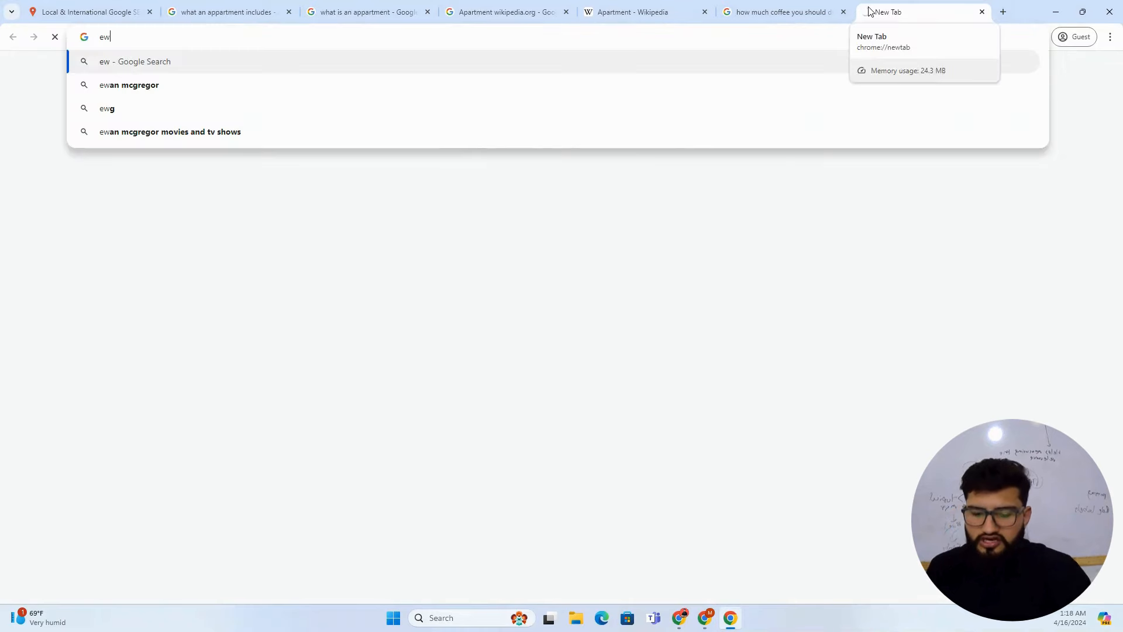
pyautogui.write('iwiki')
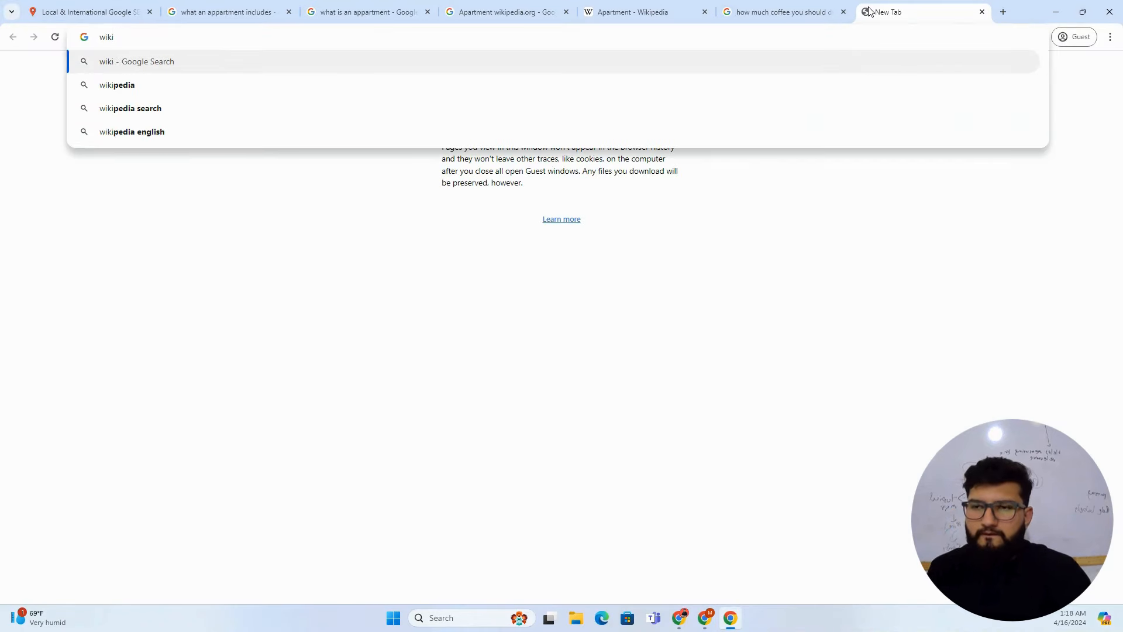
pyautogui.write('data.org')
pyautogui.press('Return')
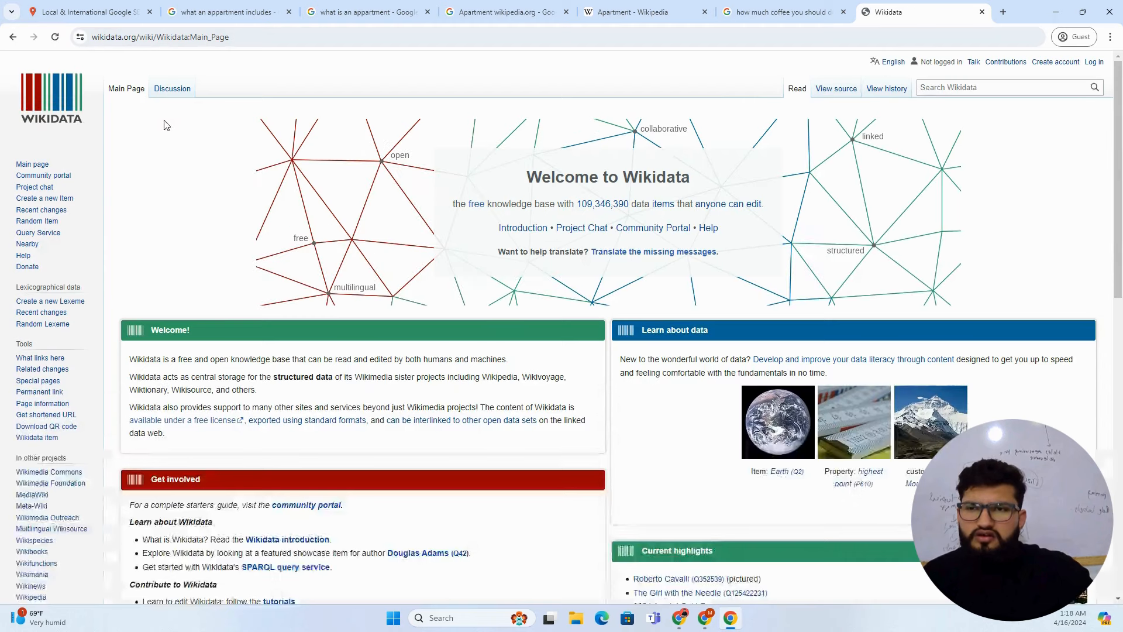
# Step: Search Wikidata for "Apartment", open the apartment item and examine its statements
pyautogui.click(865, 87)
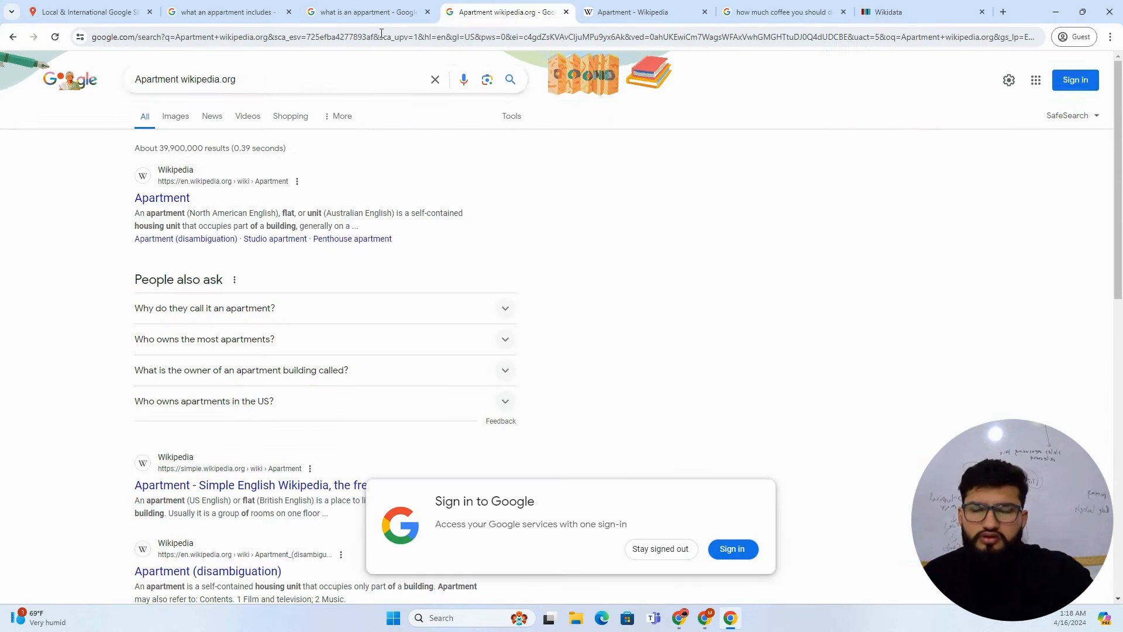
pyautogui.click(473, 12)
pyautogui.doubleClick(170, 79)
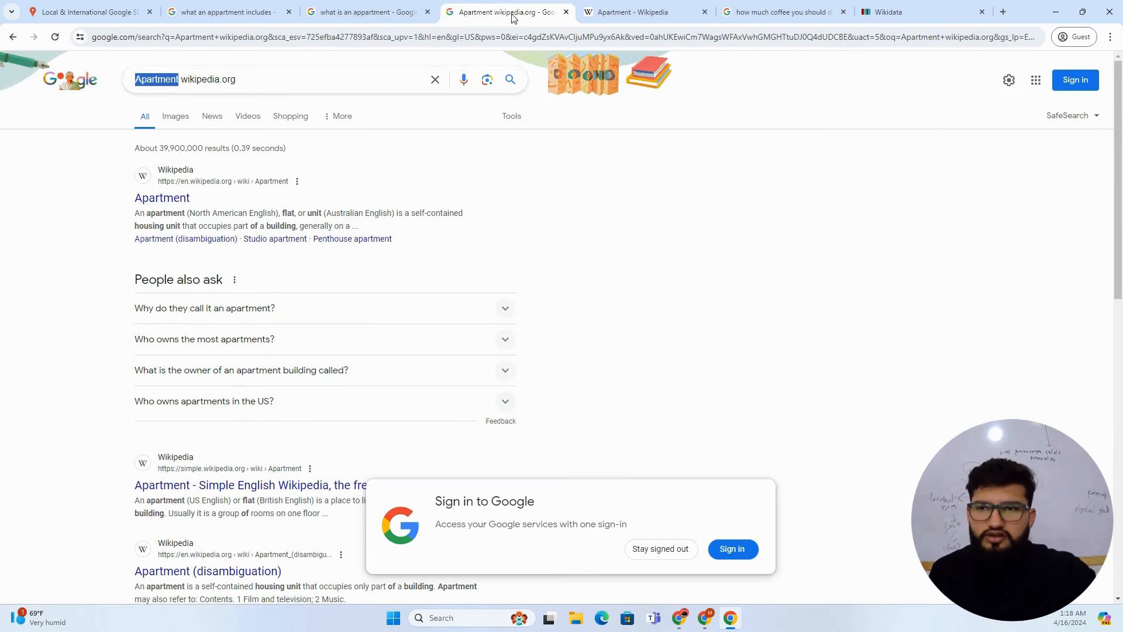
pyautogui.hotkey('ctrl', 'c')
pyautogui.click(889, 12)
pyautogui.hotkey('ctrl', 'v')
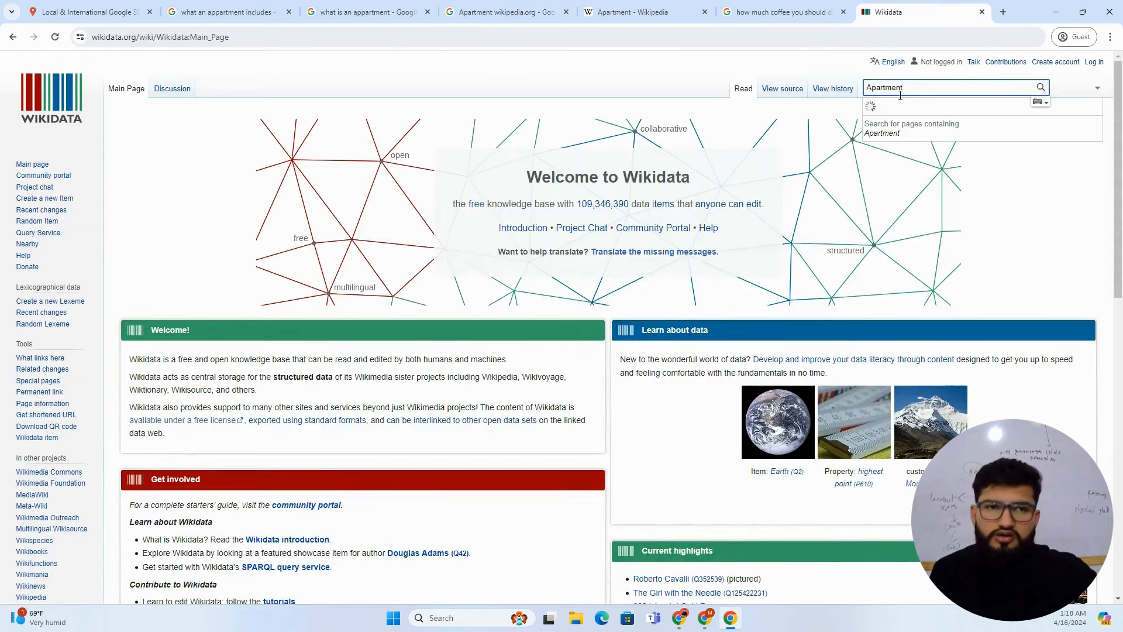
pyautogui.click(943, 117)
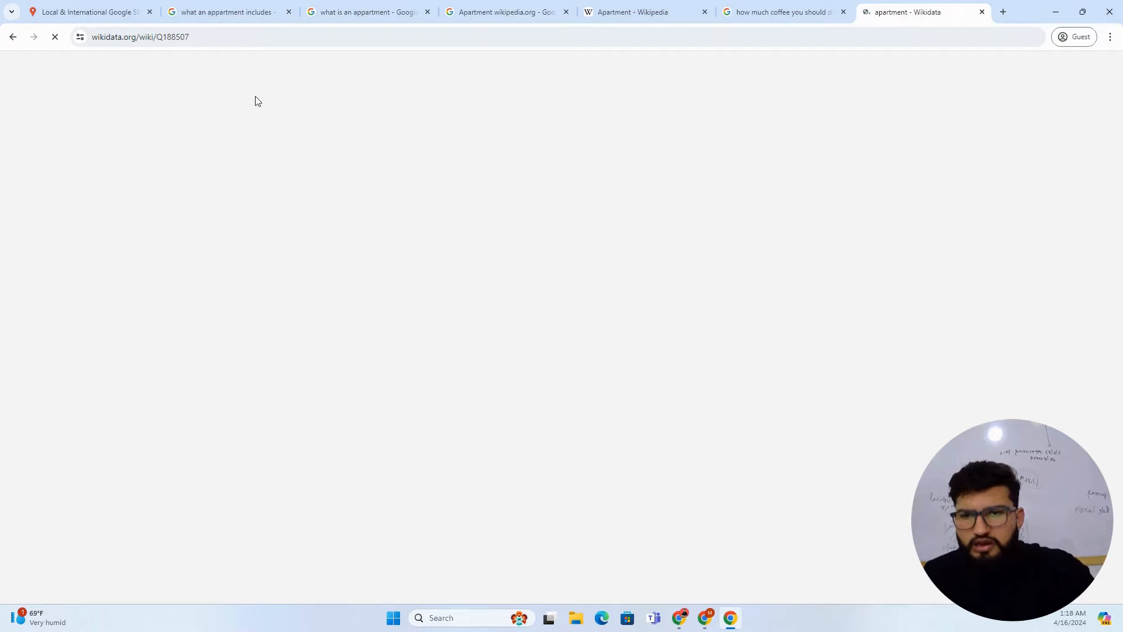
pyautogui.scroll(-3, 253, 304)
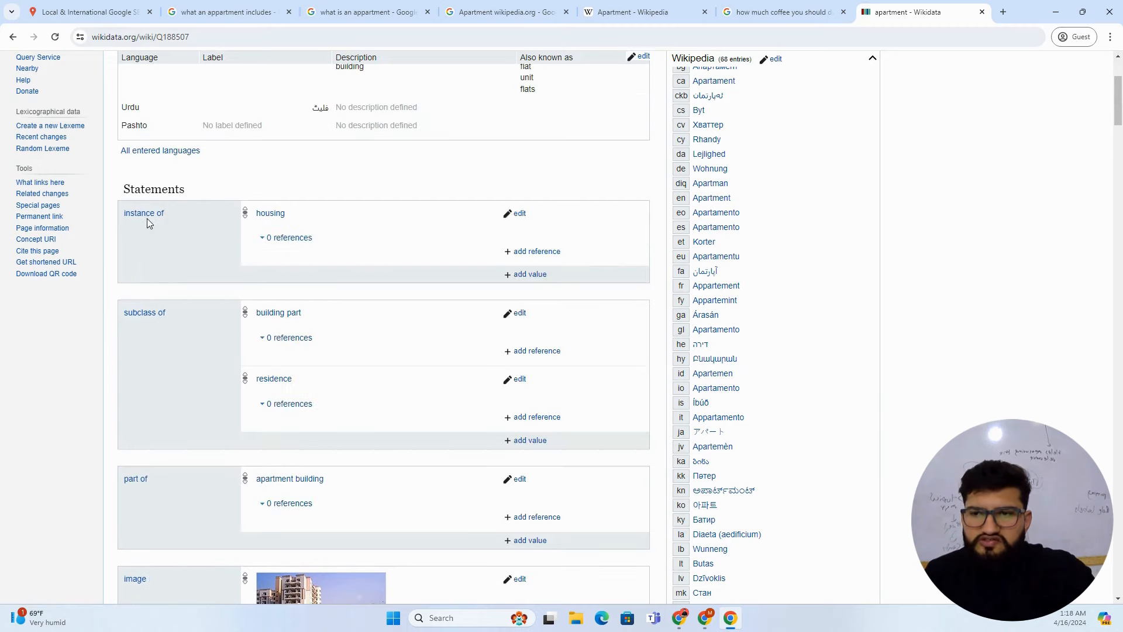
pyautogui.scroll(3, 146, 216)
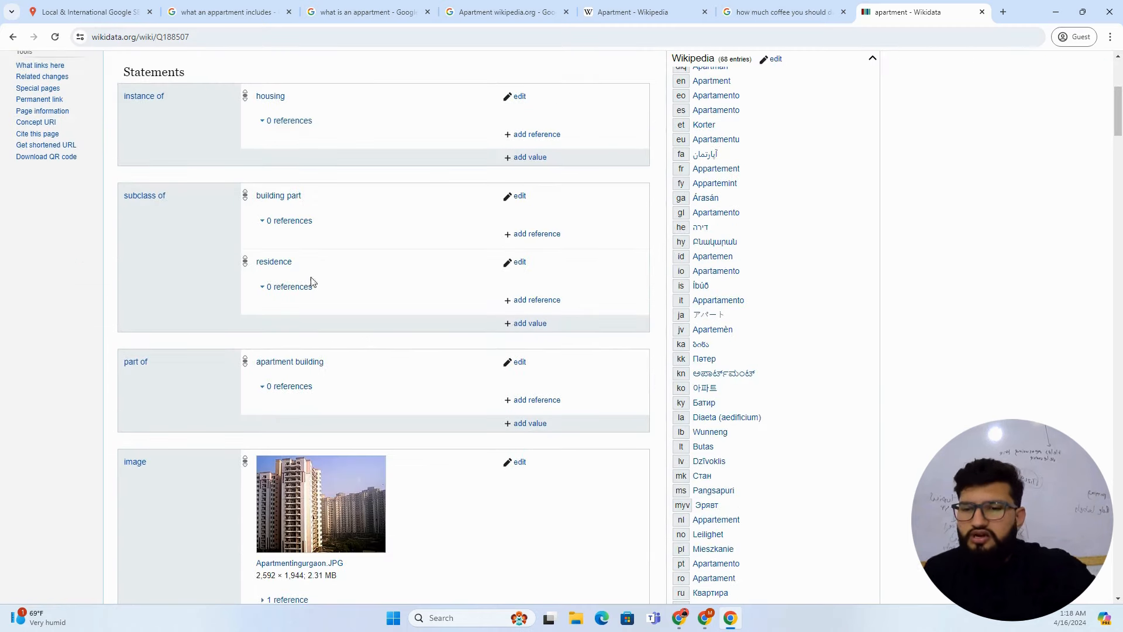
# Step: Copy "residence" from the Wikidata apartment item's subclass statements and paste it below "appliances" in cell B49 of Sheet2
pyautogui.scroll(-2, 275, 279)
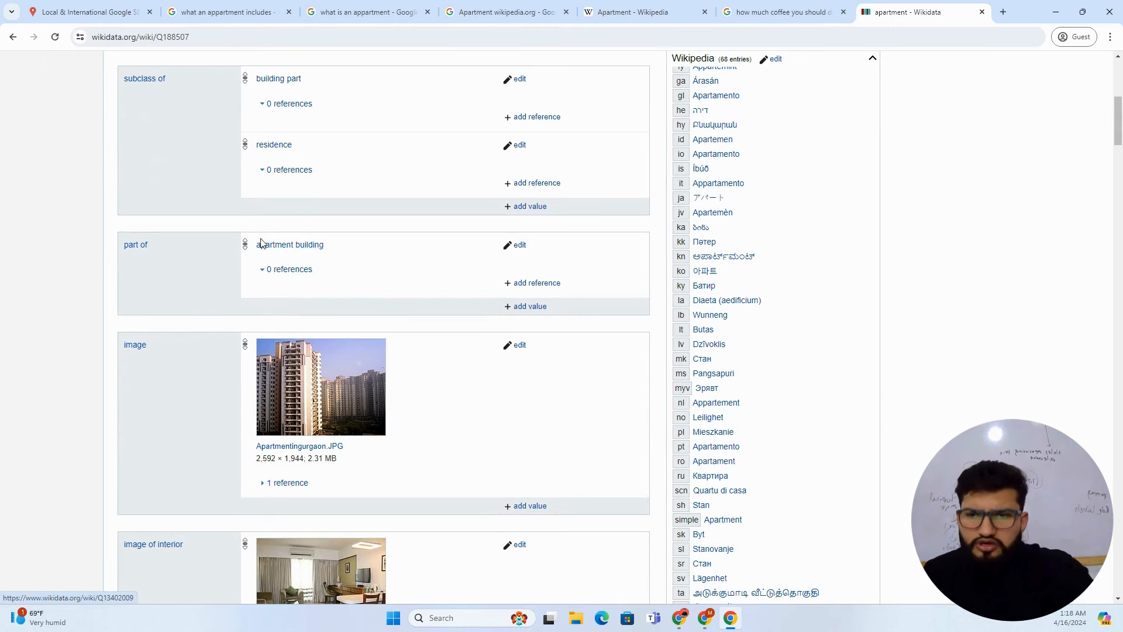
pyautogui.moveTo(329, 249); pyautogui.dragTo(255, 262)
pyautogui.scroll(2, 306, 256)
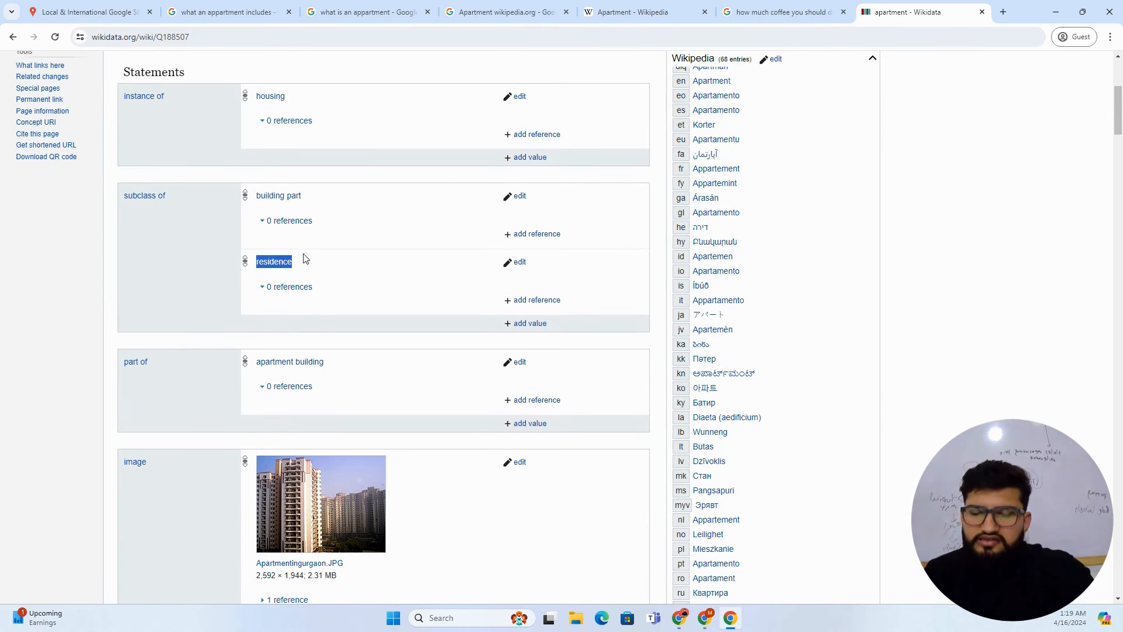
pyautogui.hotkey('alt', 'Tab')
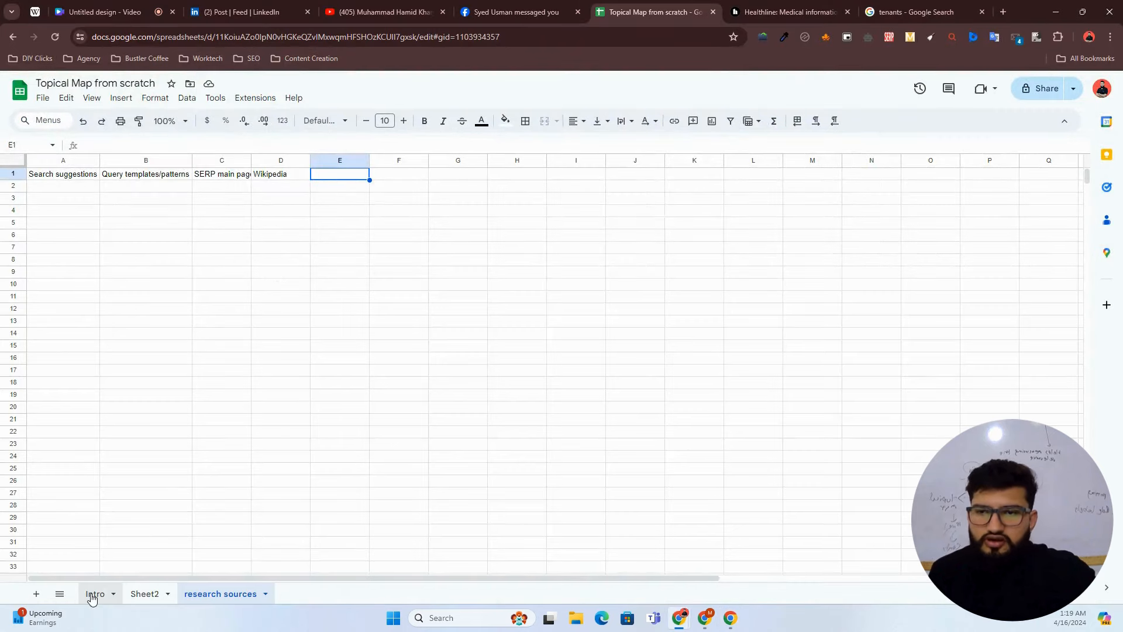
pyautogui.click(144, 595)
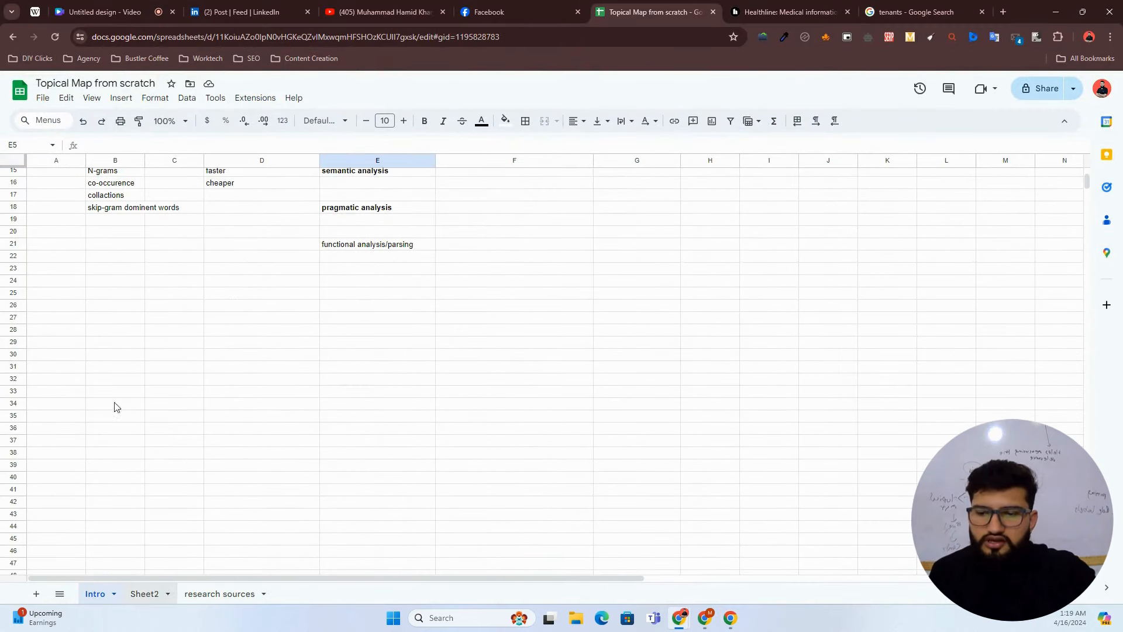
pyautogui.click(67, 416)
pyautogui.click(129, 333)
pyautogui.hotkey('ctrl', 'v')
pyautogui.click(181, 307)
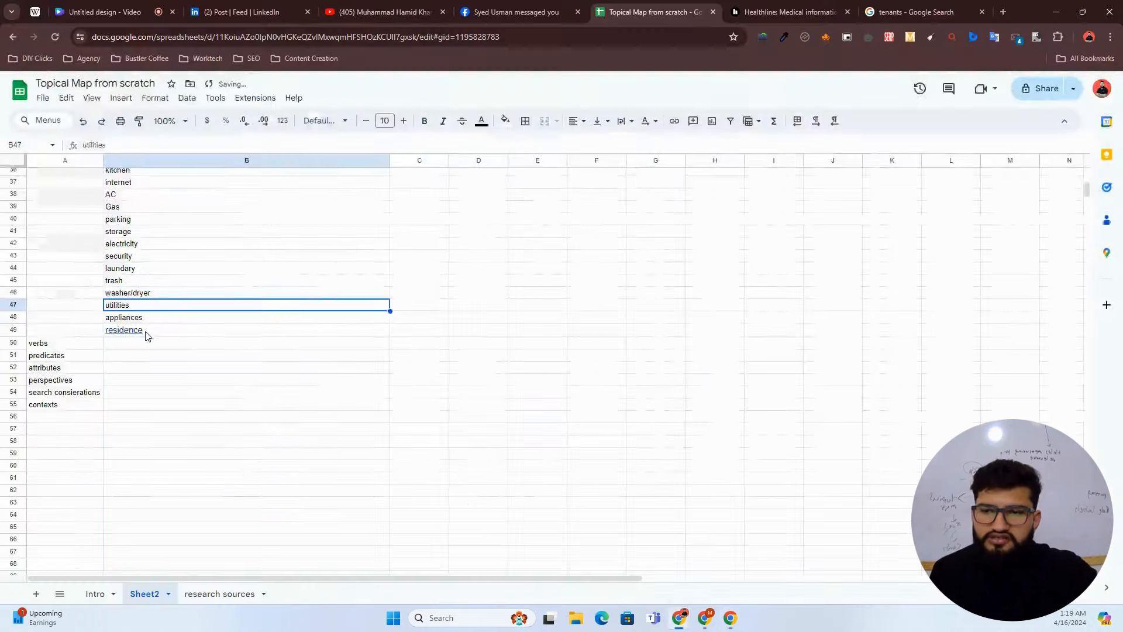
pyautogui.click(146, 332)
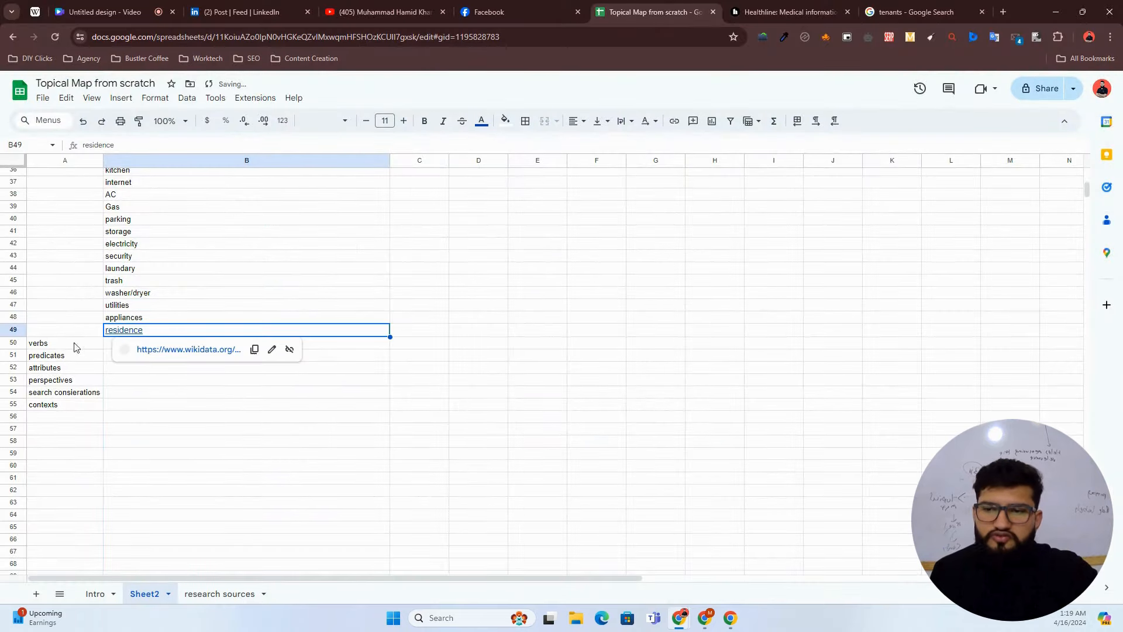
# Step: Review the entity list in column B and the row labels from "verbs" to "contexts" in Sheet2
pyautogui.click(64, 368)
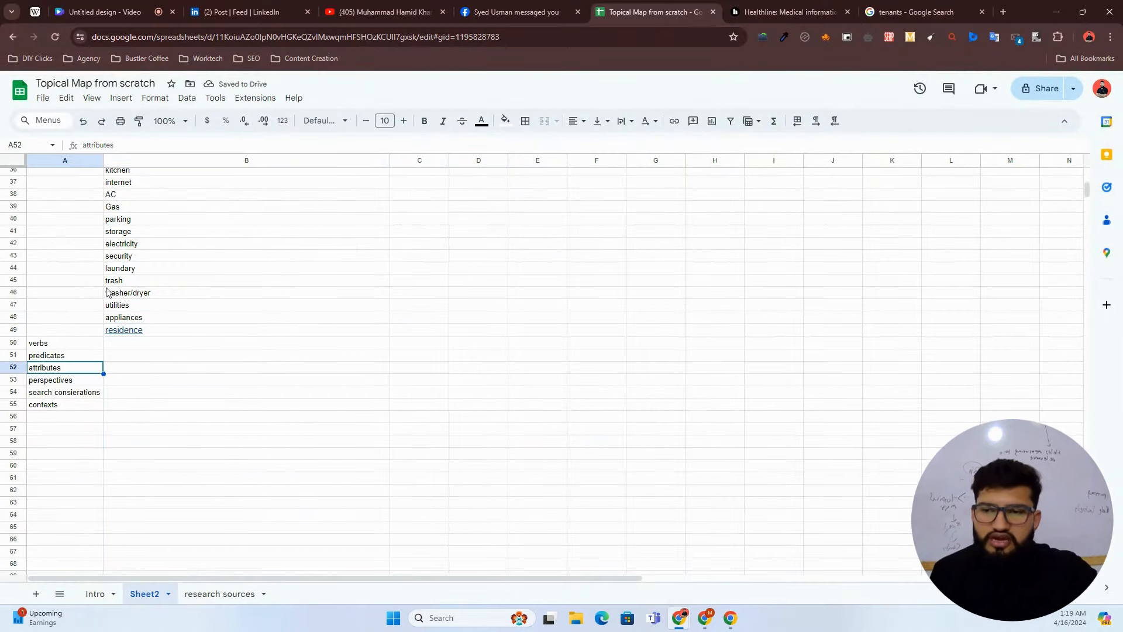
pyautogui.scroll(3, 93, 304)
pyautogui.click(119, 223)
pyautogui.scroll(-3, 131, 397)
pyautogui.click(119, 346)
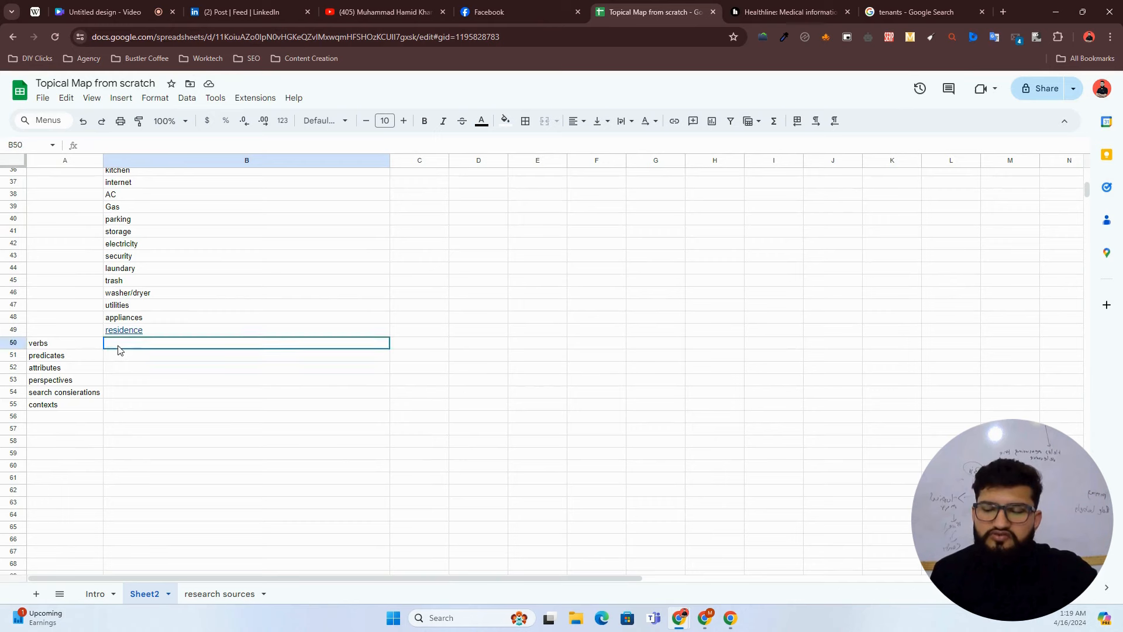
pyautogui.click(117, 382)
pyautogui.click(90, 359)
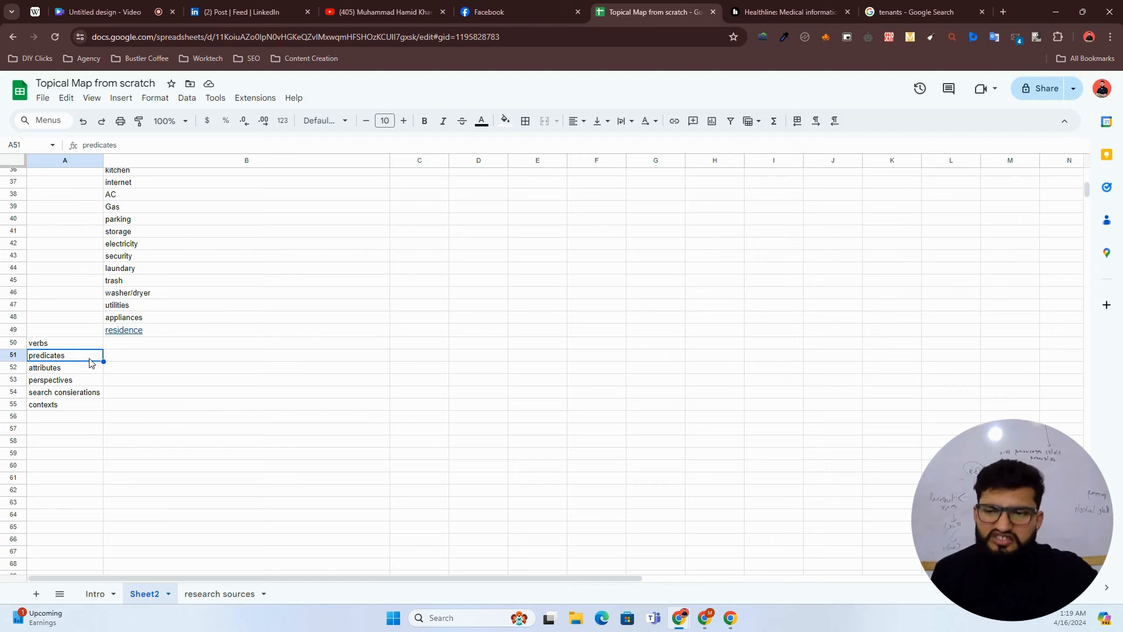
pyautogui.click(152, 352)
pyautogui.click(73, 356)
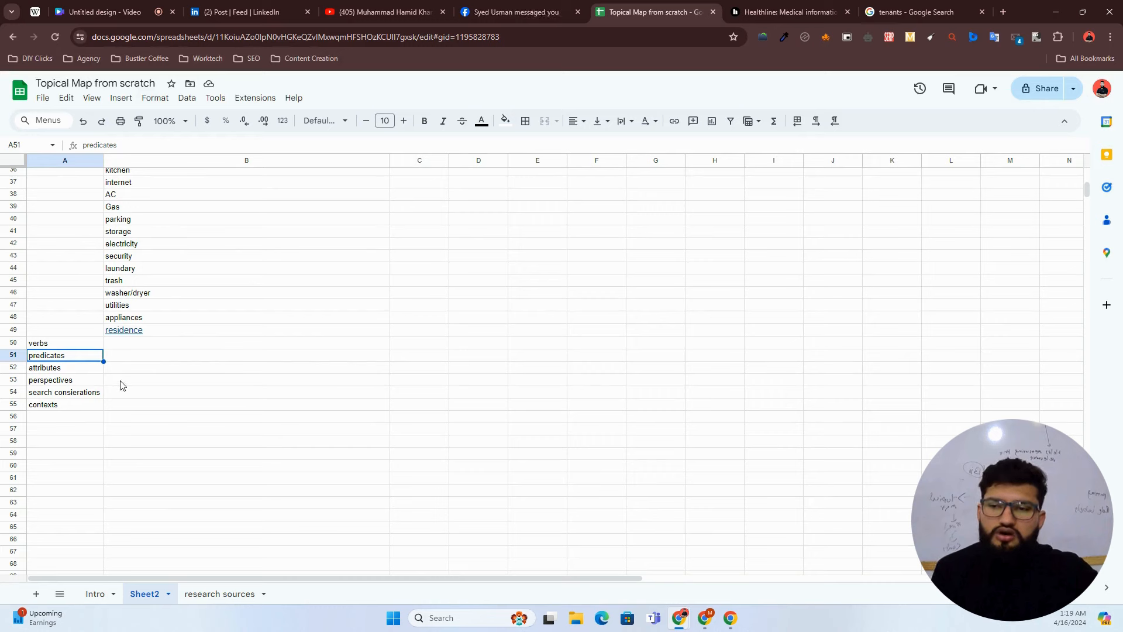
pyautogui.click(61, 394)
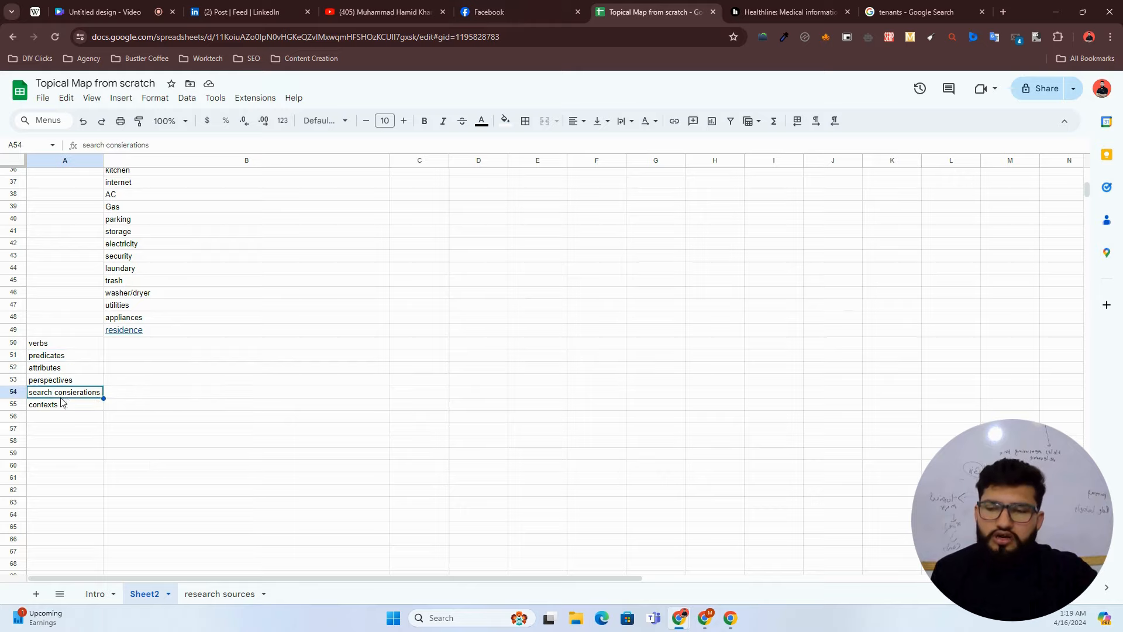
# Step: Switch to the guest browser window and examine the remaining statements of the Wikidata apartment item down to the identifiers
pyautogui.hotkey('alt', 'Tab')
pyautogui.scroll(-7, 317, 366)
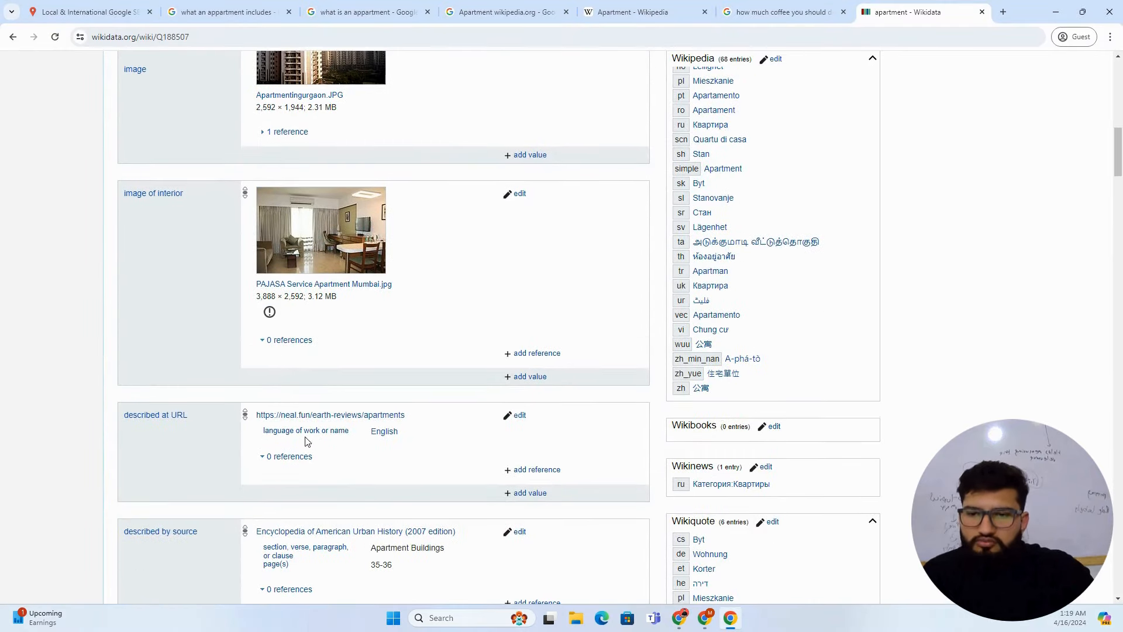
pyautogui.scroll(-4, 307, 436)
pyautogui.scroll(-7, 389, 389)
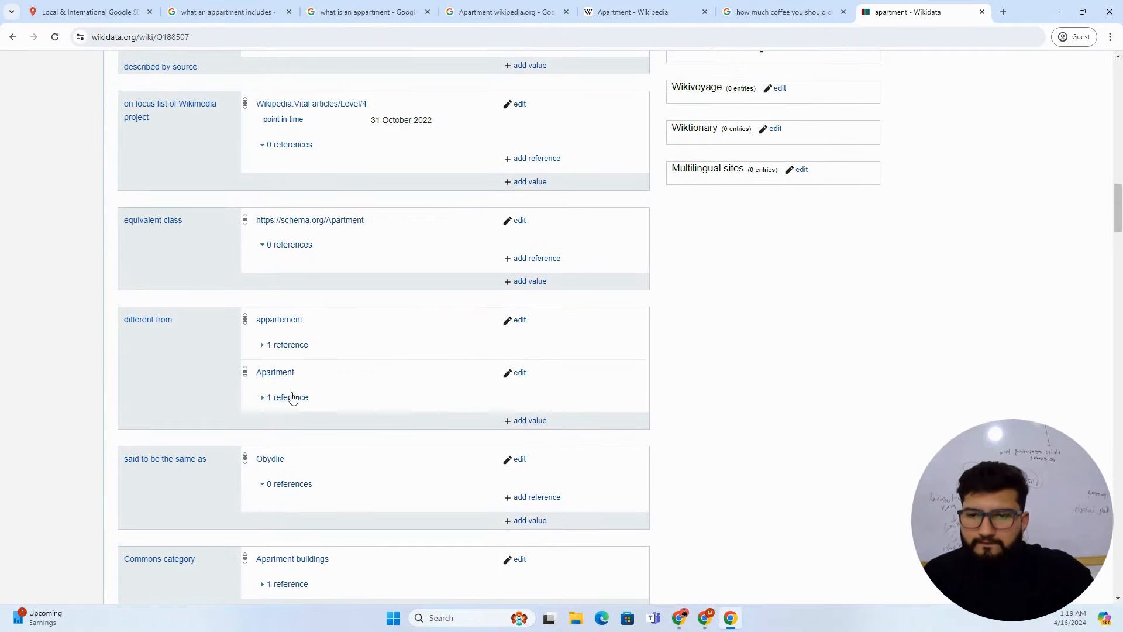
pyautogui.scroll(-2, 279, 459)
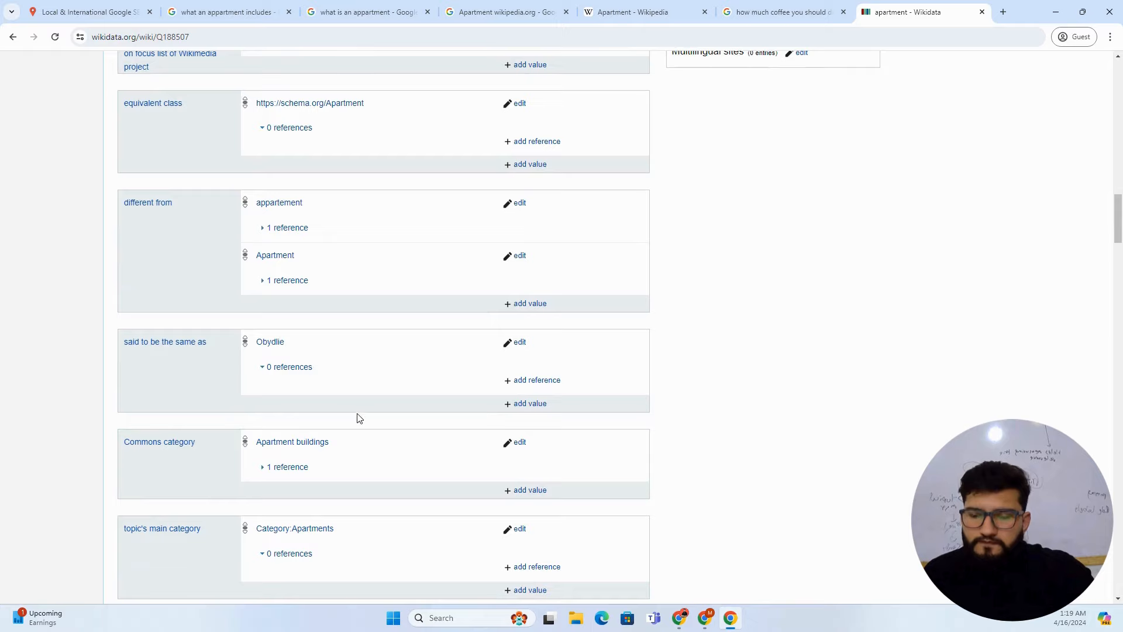
pyautogui.scroll(-4, 351, 419)
pyautogui.scroll(-4, 323, 316)
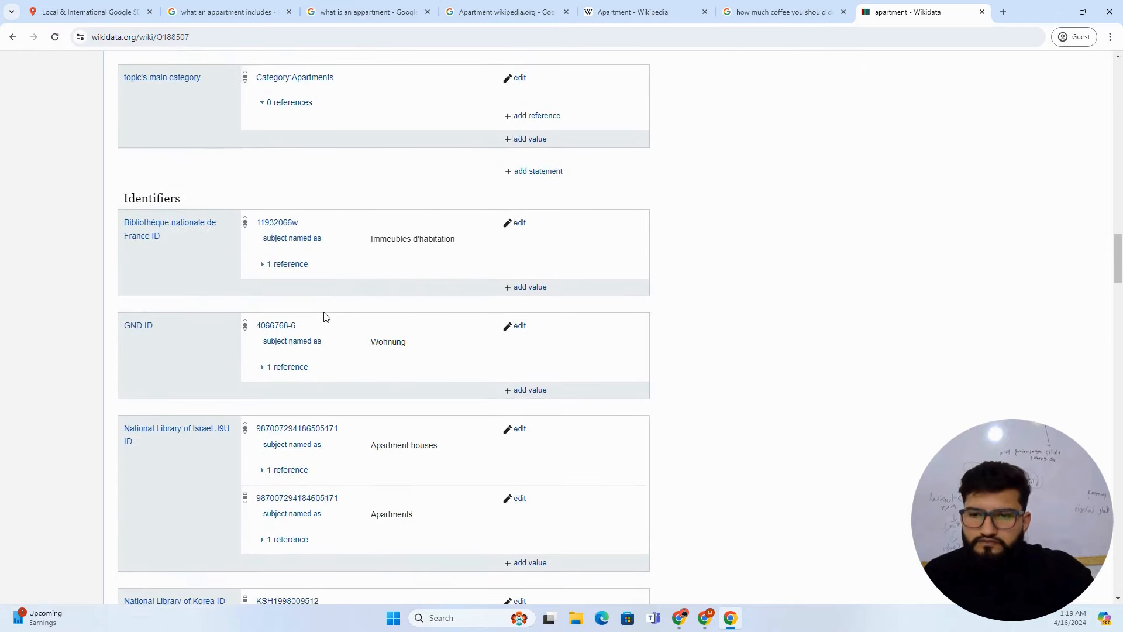
pyautogui.scroll(3, 235, 253)
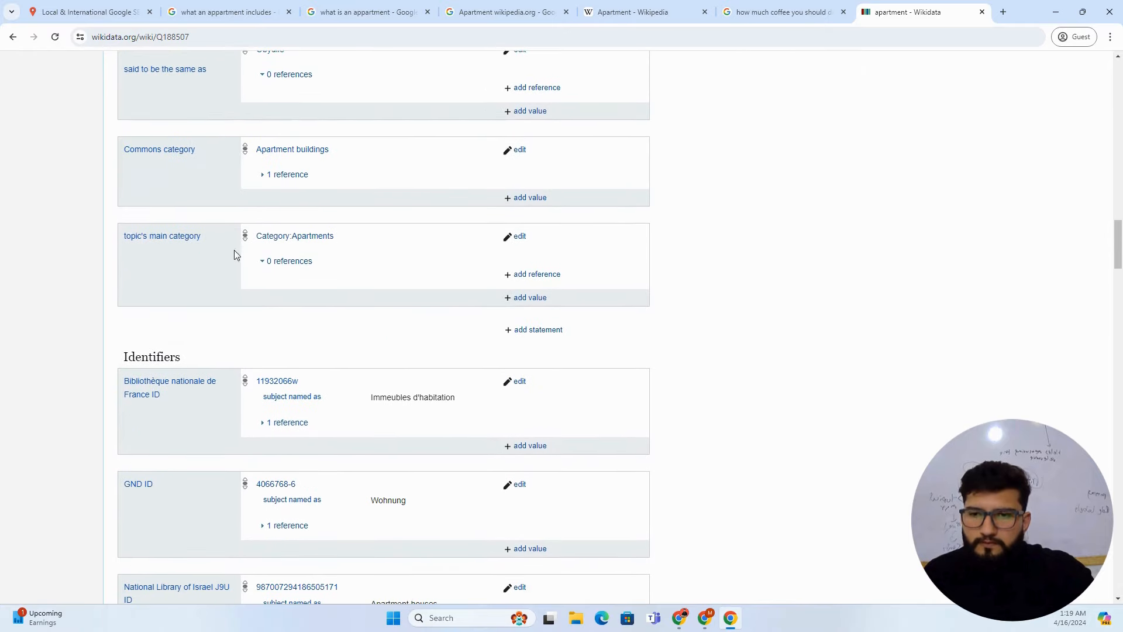
# Step: Open the topic's main category, Category:Apartments, in a separate browser tab and examine its labels and statements
pyautogui.middleClick(308, 244)
pyautogui.middleClick(307, 244)
pyautogui.click(895, 7)
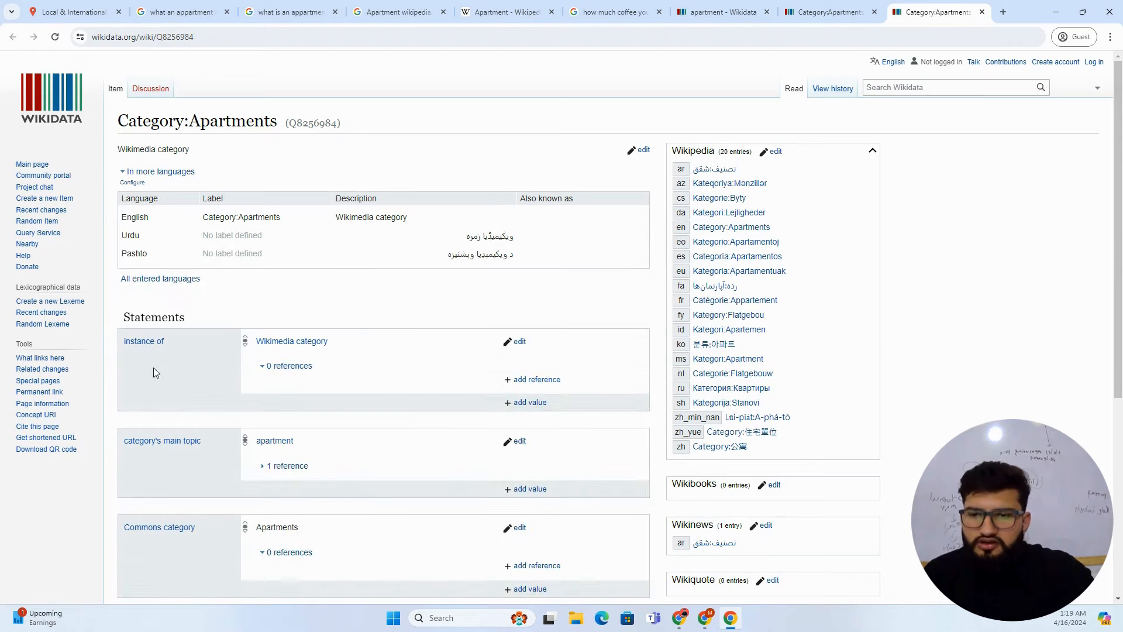
pyautogui.scroll(-4, 156, 372)
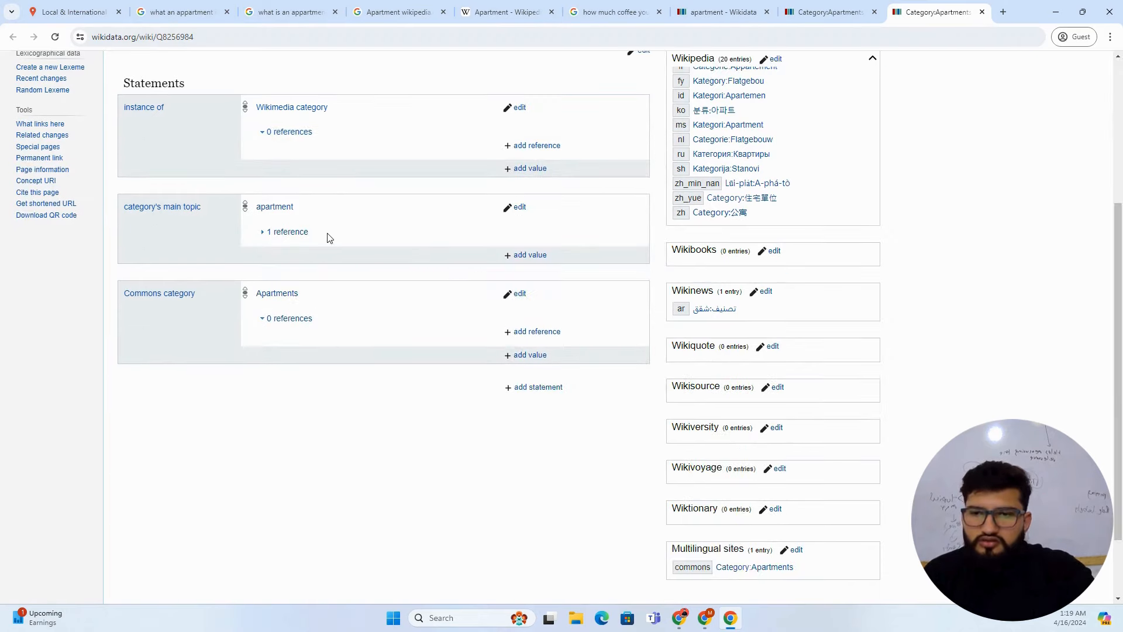
pyautogui.scroll(3, 331, 239)
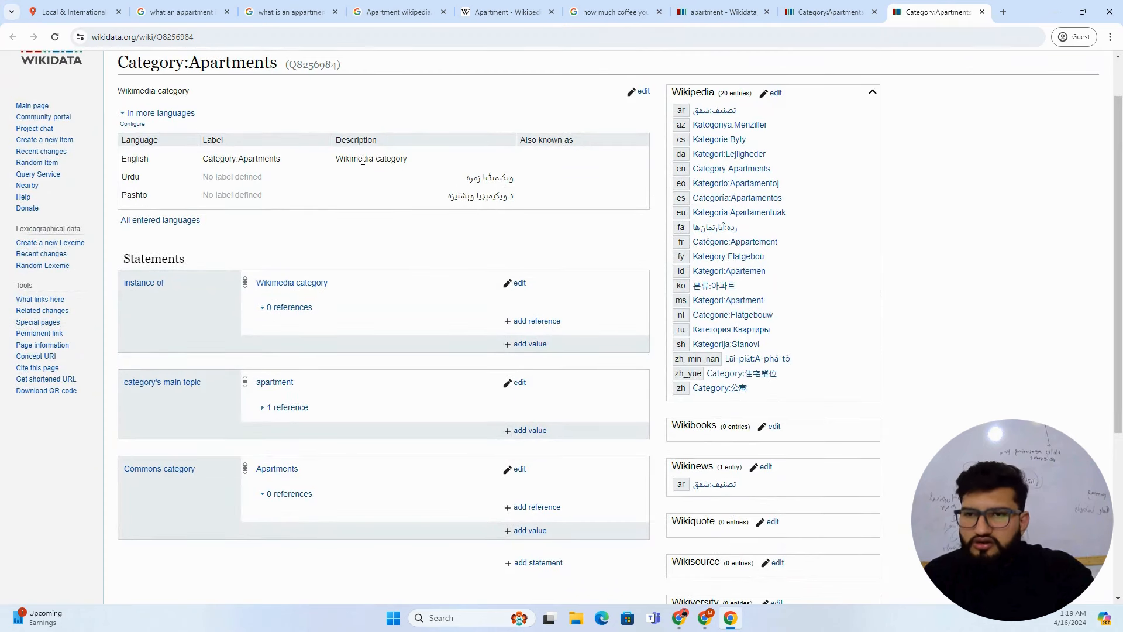
pyautogui.moveTo(205, 180); pyautogui.dragTo(331, 188)
pyautogui.click(370, 196)
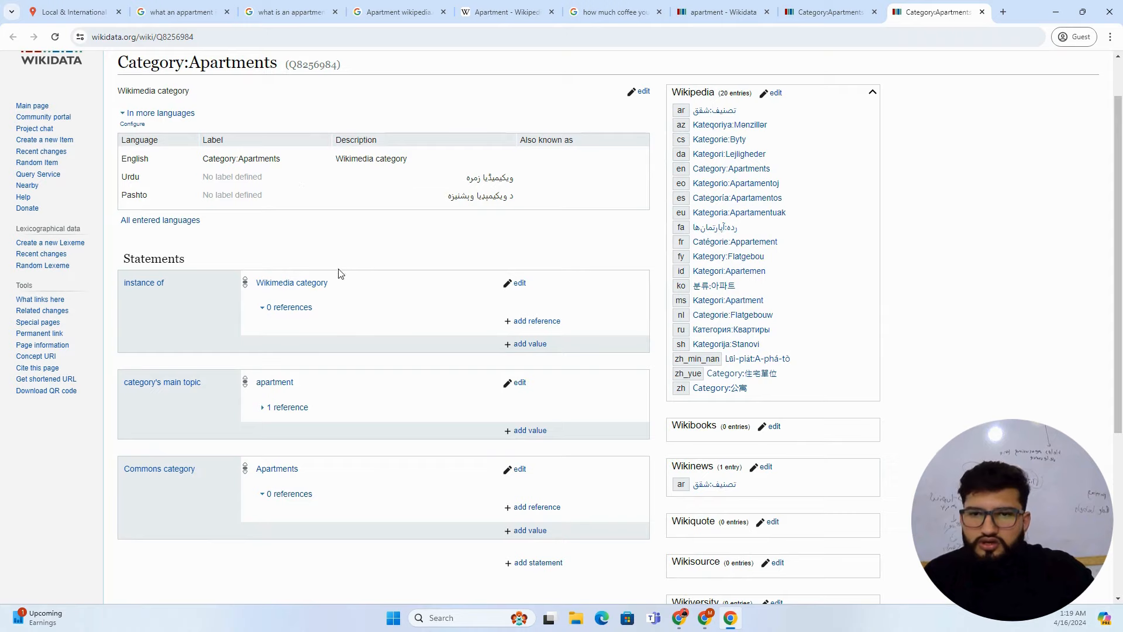
pyautogui.scroll(-5, 339, 271)
pyautogui.scroll(5, 264, 259)
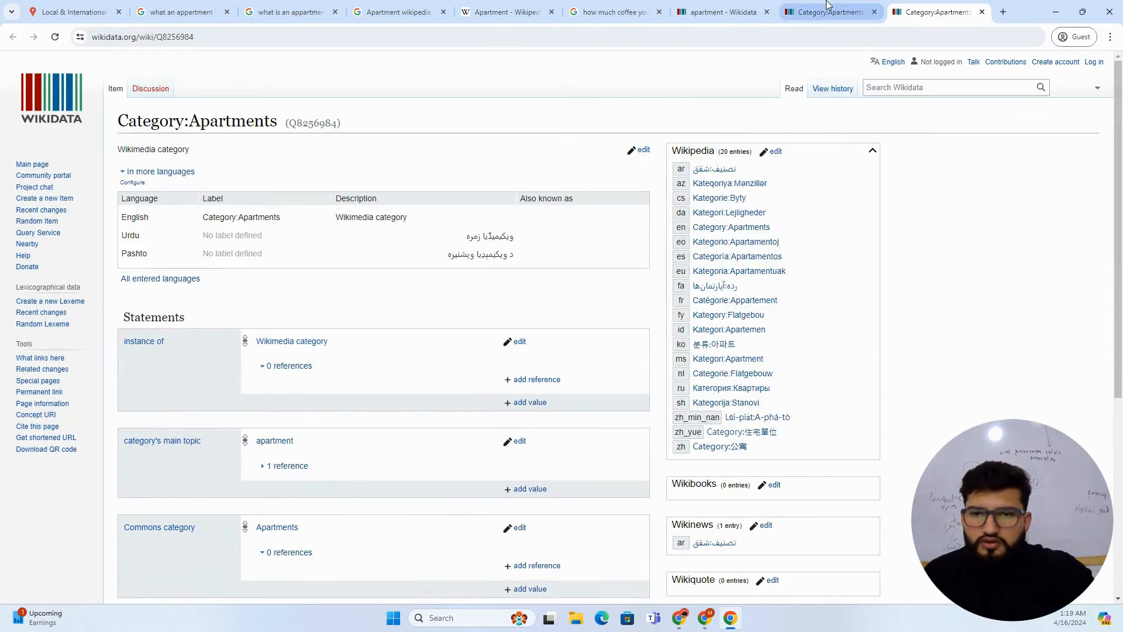
# Step: Return to the Wikidata apartment item and examine its identifiers, including library, encyclopedia and Freebase IDs
pyautogui.click(735, 6)
pyautogui.scroll(-4, 195, 311)
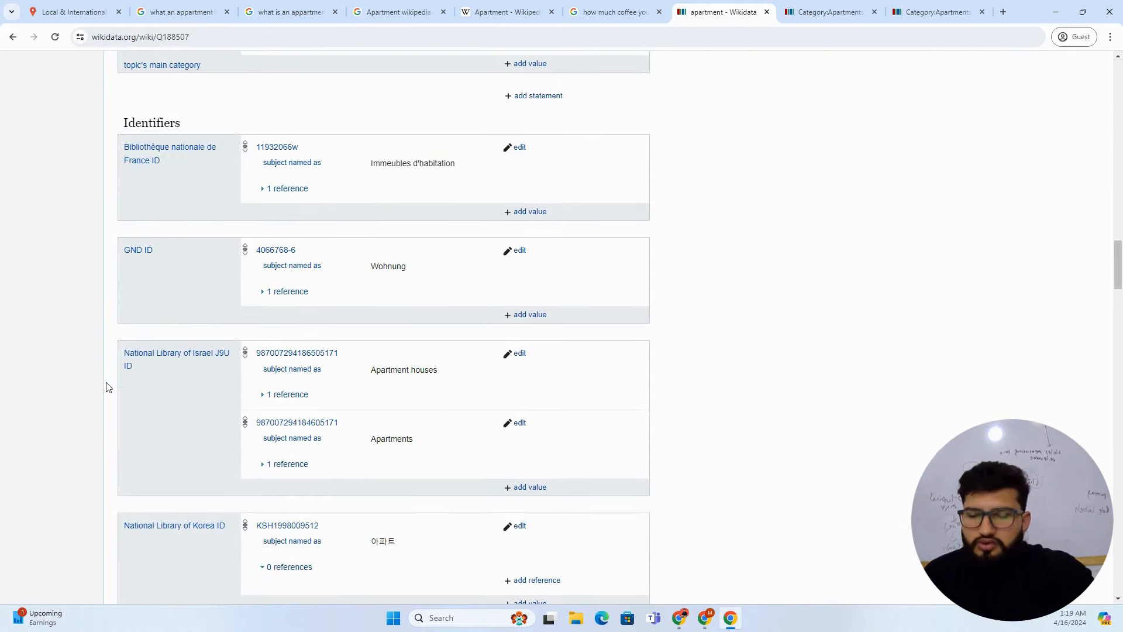
pyautogui.scroll(-6, 99, 397)
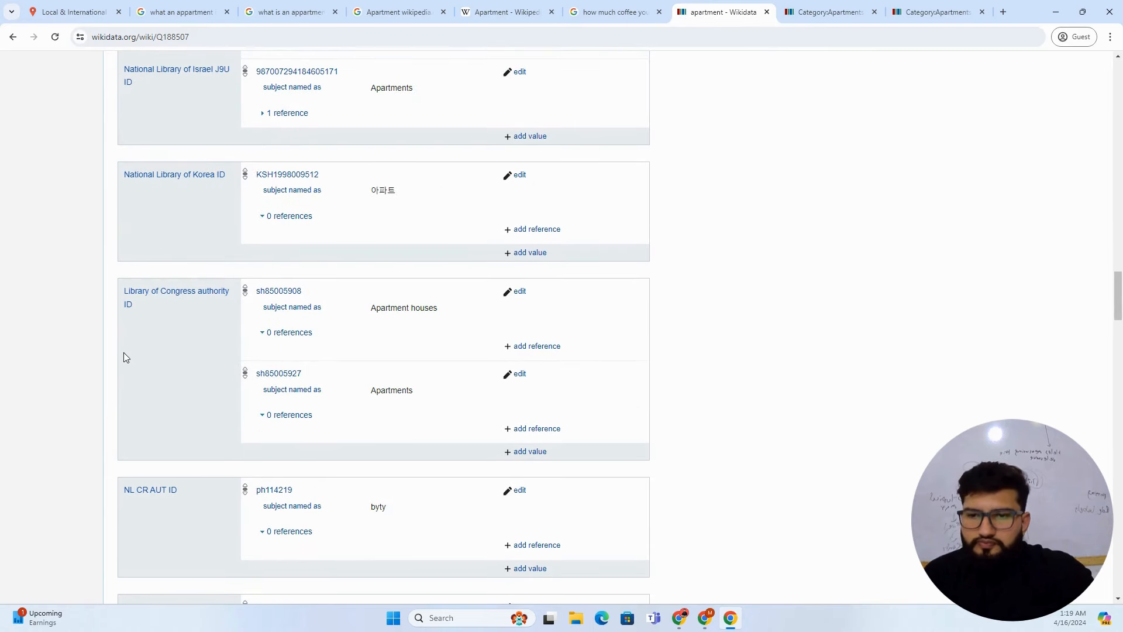
pyautogui.moveTo(366, 318); pyautogui.dragTo(456, 319)
pyautogui.click(360, 300)
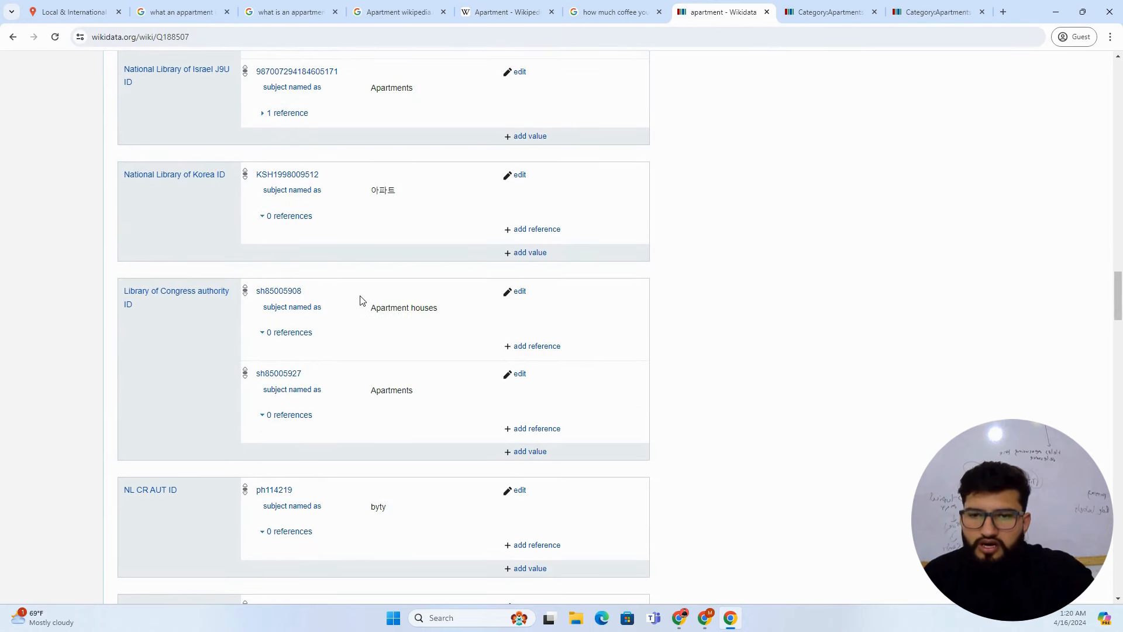
pyautogui.scroll(-7, 107, 251)
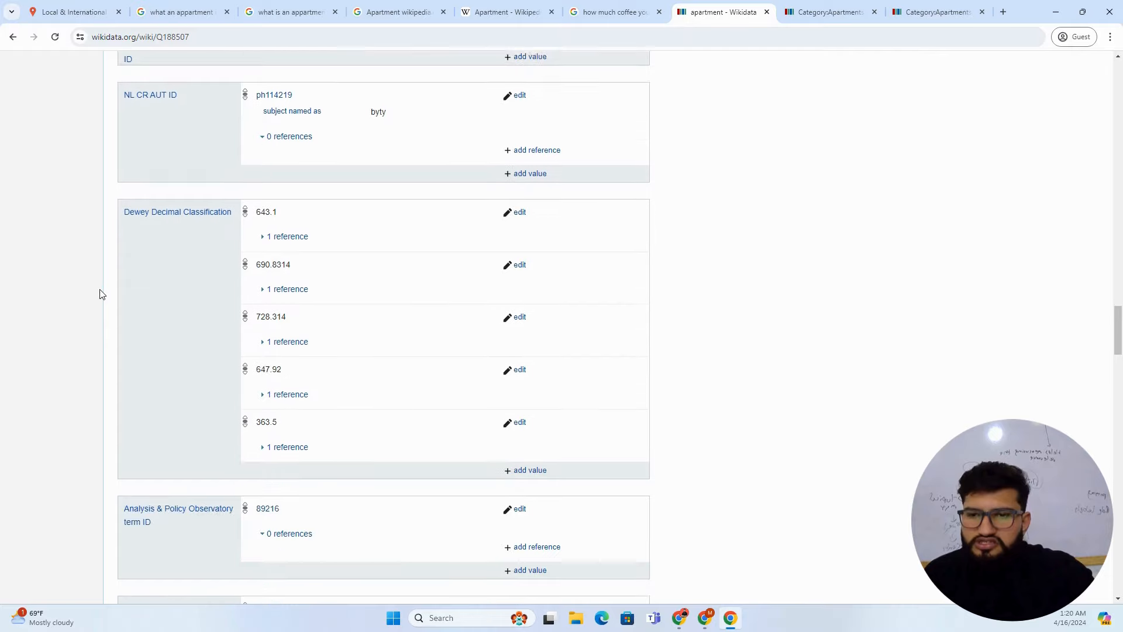
pyautogui.scroll(-3, 115, 291)
pyautogui.scroll(-4, 117, 290)
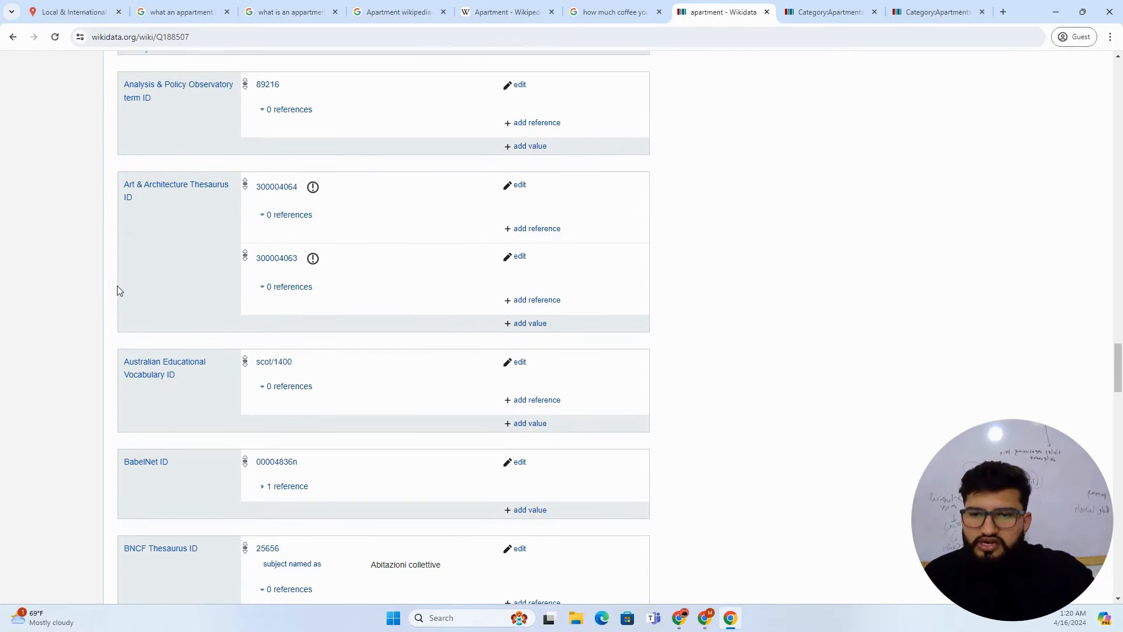
pyautogui.scroll(-4, 131, 292)
pyautogui.scroll(-5, 317, 349)
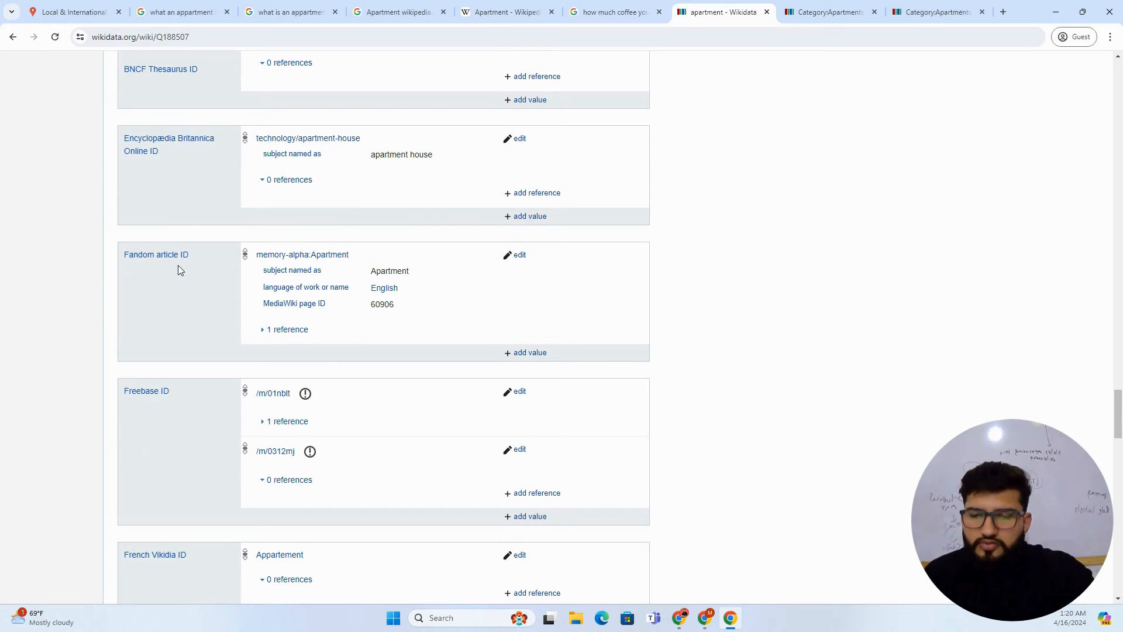
pyautogui.scroll(-5, 245, 285)
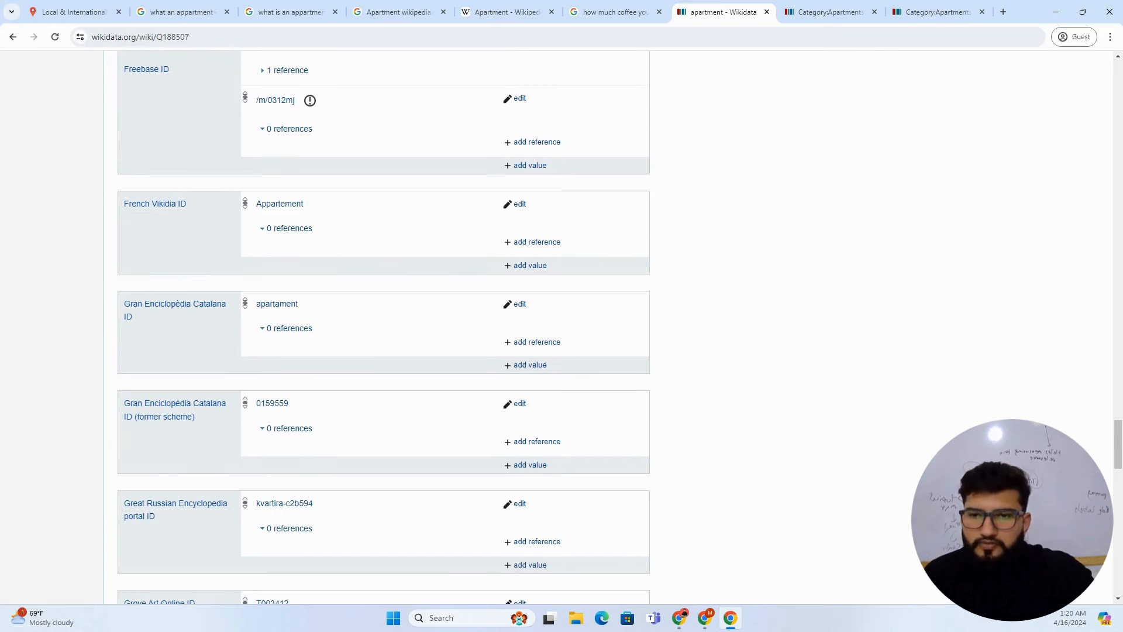
# Step: Copy the alias "dwelling" from the Wikidata apartment item and paste it into cell B50 of Sheet2
pyautogui.moveTo(1117, 440); pyautogui.dragTo(1088, 106)
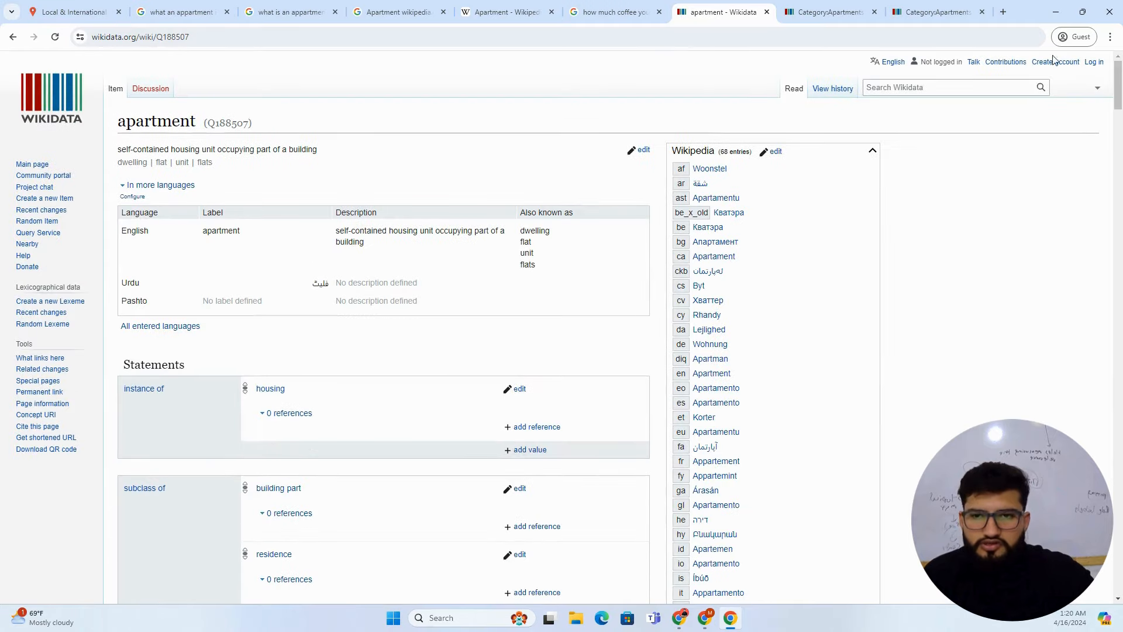
pyautogui.moveTo(525, 237); pyautogui.dragTo(541, 264)
pyautogui.click(539, 227)
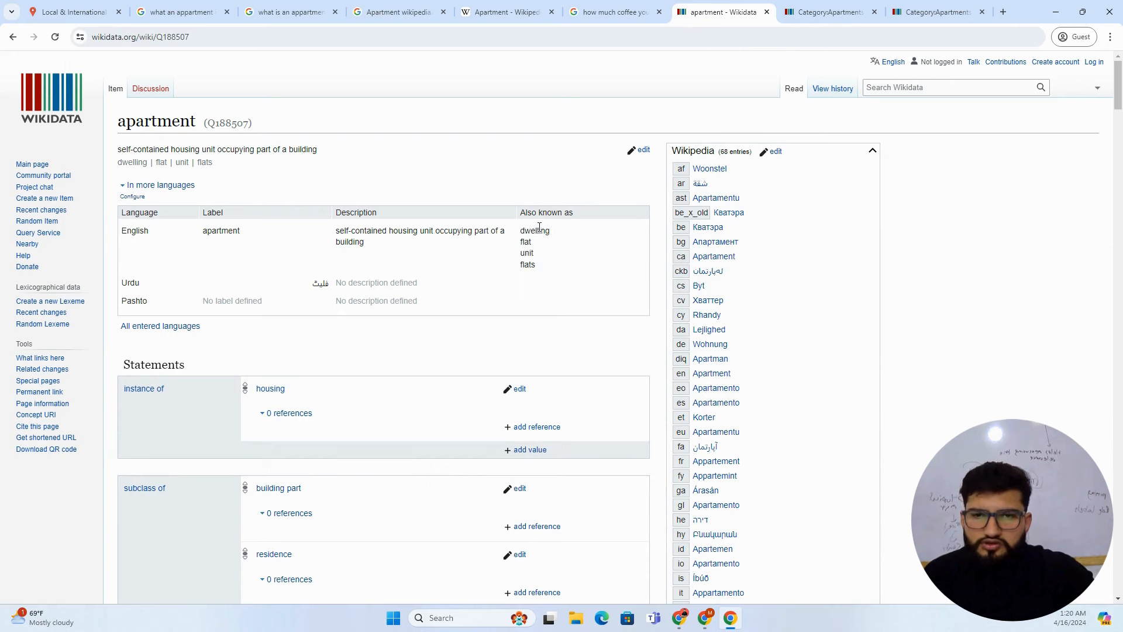
pyautogui.doubleClick(533, 230)
pyautogui.hotkey('ctrl', 'c')
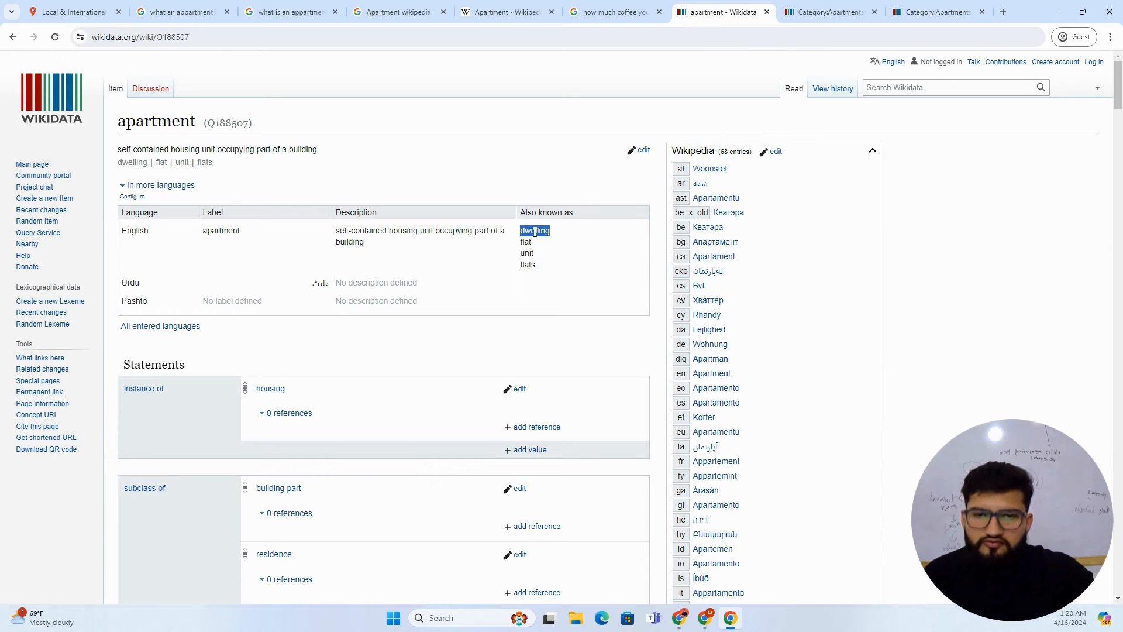
pyautogui.hotkey('alt', 'Tab')
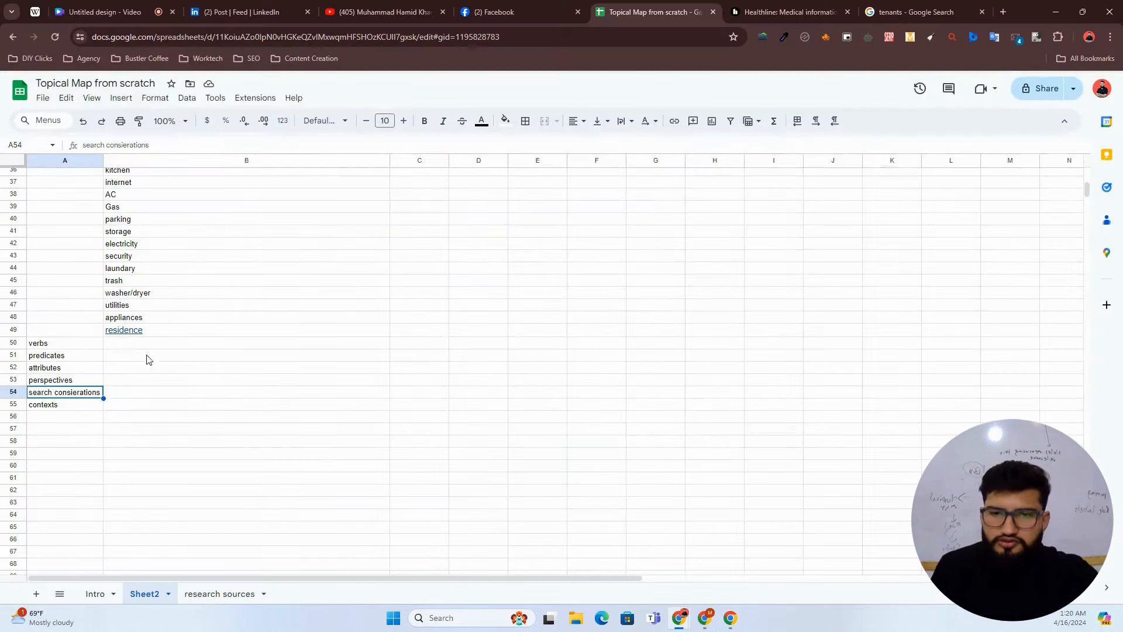
pyautogui.click(150, 349)
pyautogui.hotkey('ctrl', 'v')
# Step: Move the column A labels from "verbs" to "contexts" down so that they start in cell A52
pyautogui.moveTo(66, 345); pyautogui.dragTo(50, 410)
pyautogui.hotkey('ctrl', 'x')
pyautogui.click(57, 370)
pyautogui.hotkey('ctrl', 'v')
pyautogui.click(289, 368)
# Step: Return to the Wikidata apartment item and review its statements, from instance of and subclass of through to topic's main category
pyautogui.hotkey('alt', 'Tab')
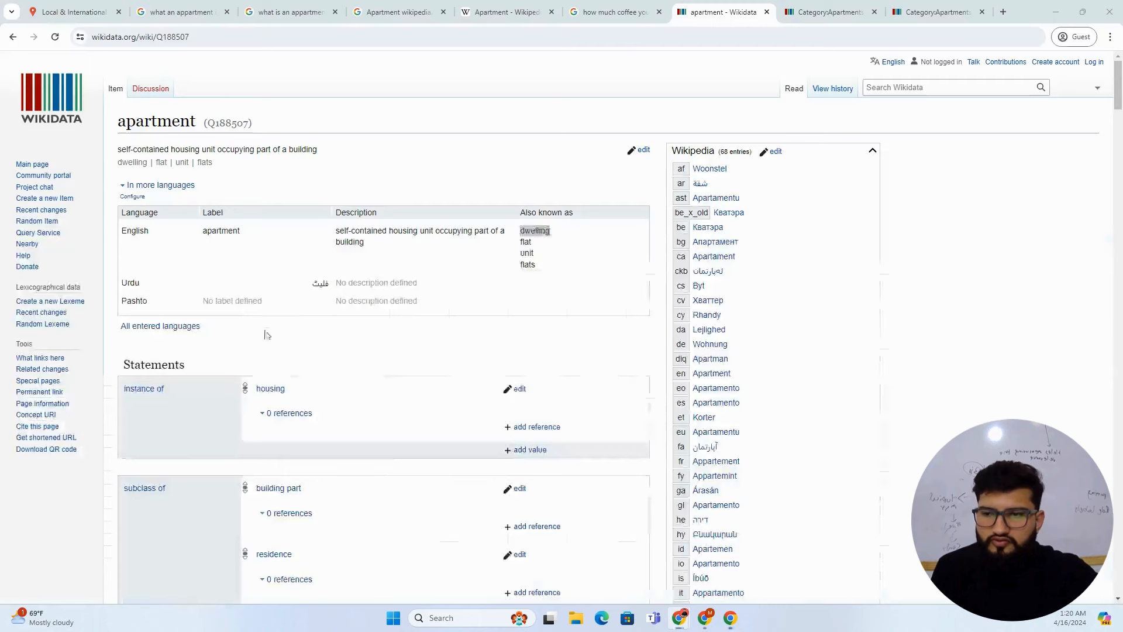
pyautogui.scroll(-3, 261, 232)
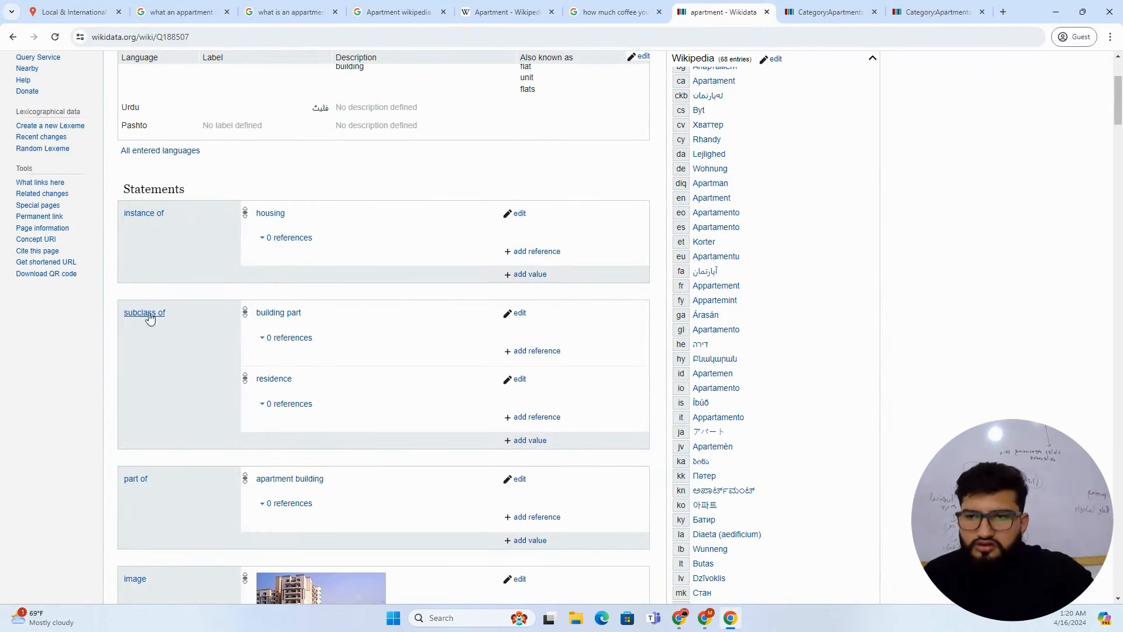
pyautogui.scroll(-2, 176, 329)
pyautogui.scroll(-7, 383, 368)
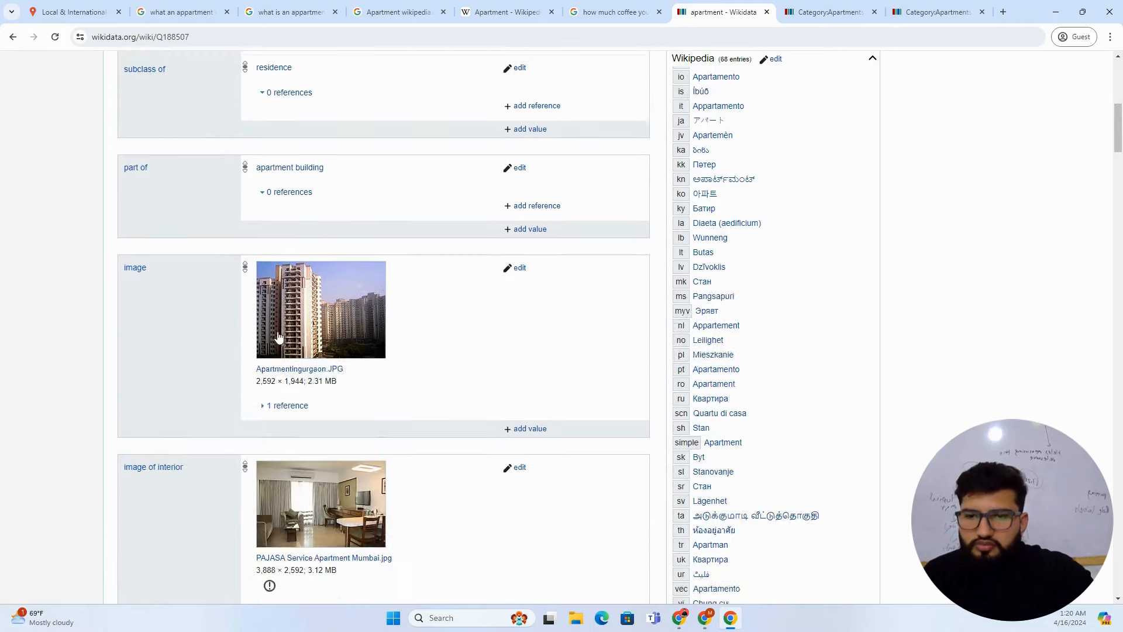
pyautogui.scroll(-3, 164, 257)
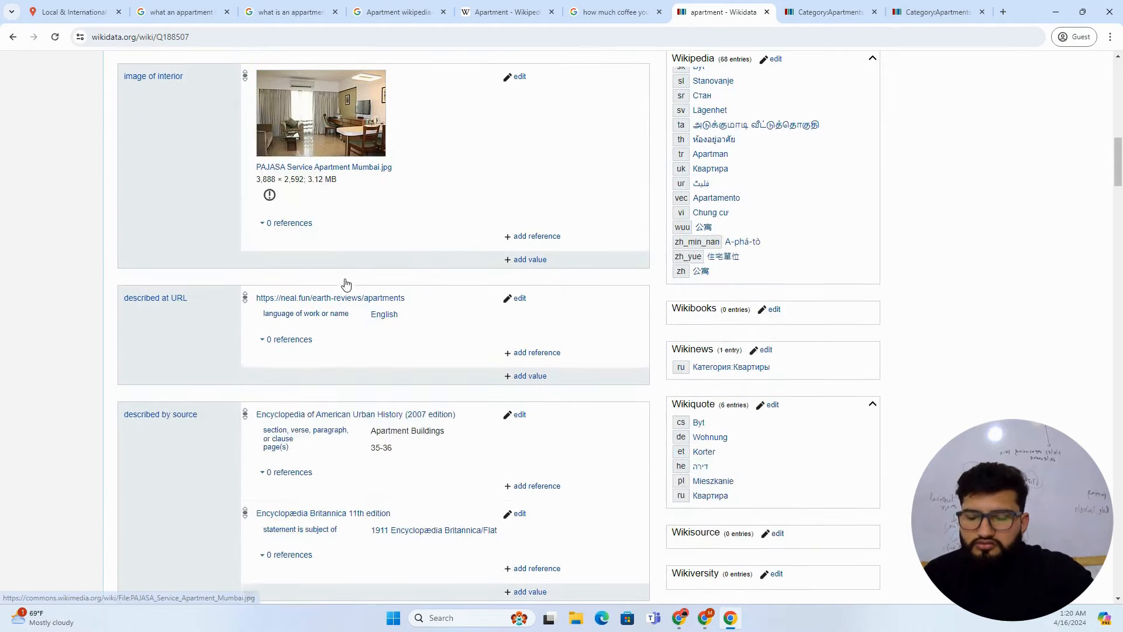
pyautogui.scroll(2, 187, 175)
pyautogui.moveTo(123, 193); pyautogui.dragTo(185, 193)
pyautogui.scroll(-3, 237, 263)
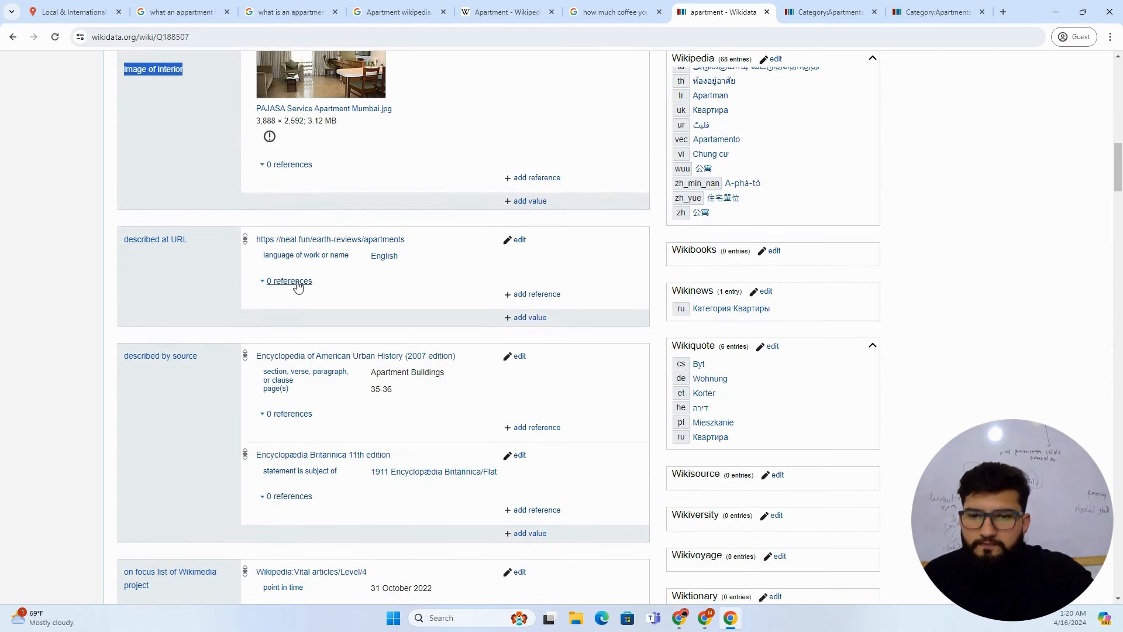
pyautogui.scroll(-4, 263, 295)
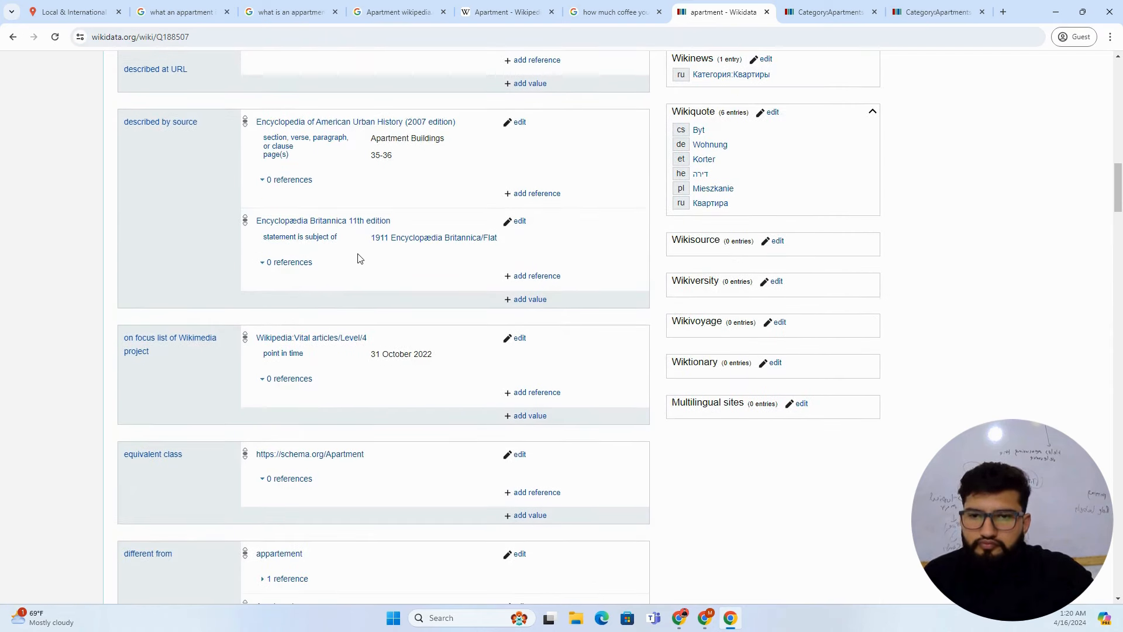
pyautogui.scroll(-4, 197, 248)
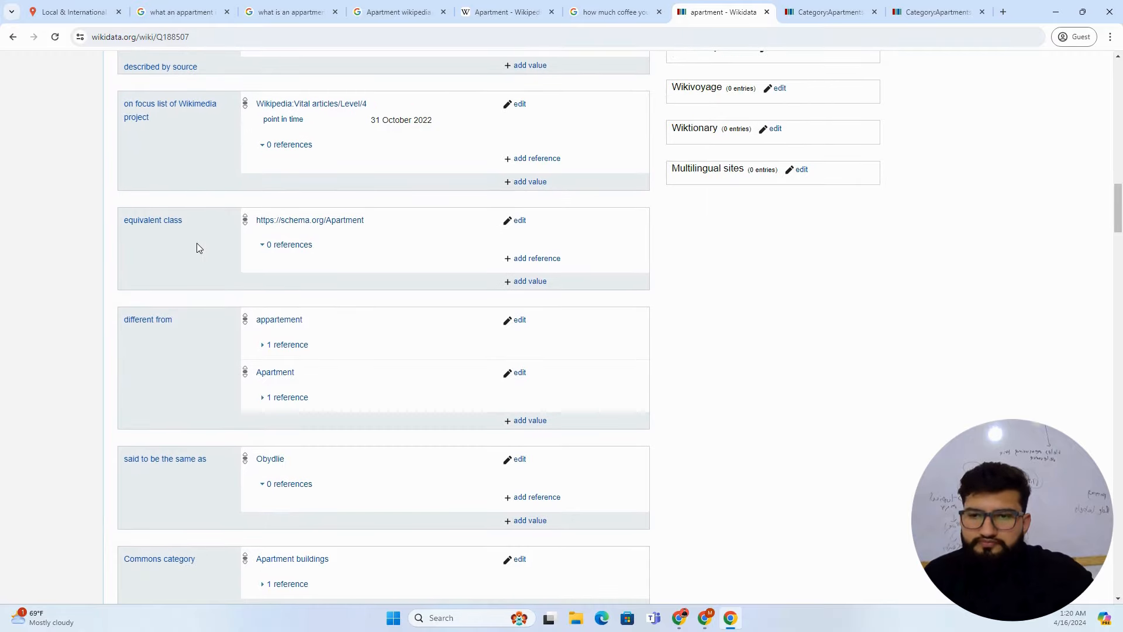
pyautogui.scroll(-4, 196, 247)
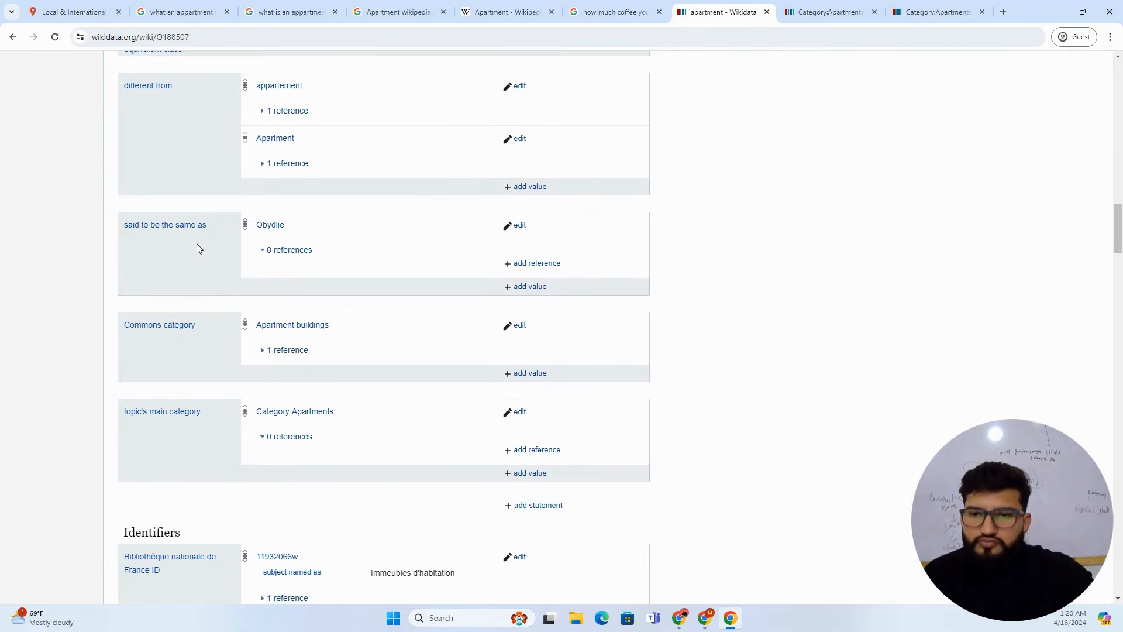
# Step: Skim the apartment item's identifiers, from the national library IDs to Dewey Decimal Classification, and return to the item's heading
pyautogui.scroll(-6, 196, 243)
pyautogui.scroll(-5, 205, 181)
pyautogui.scroll(4, 205, 185)
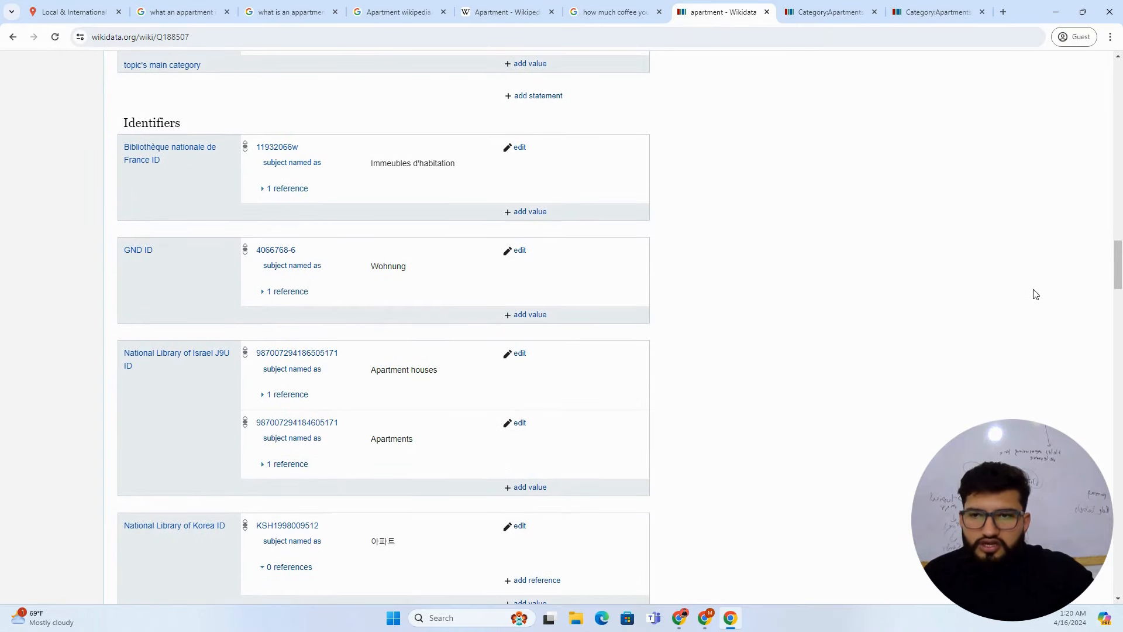
pyautogui.scroll(-9, 1008, 283)
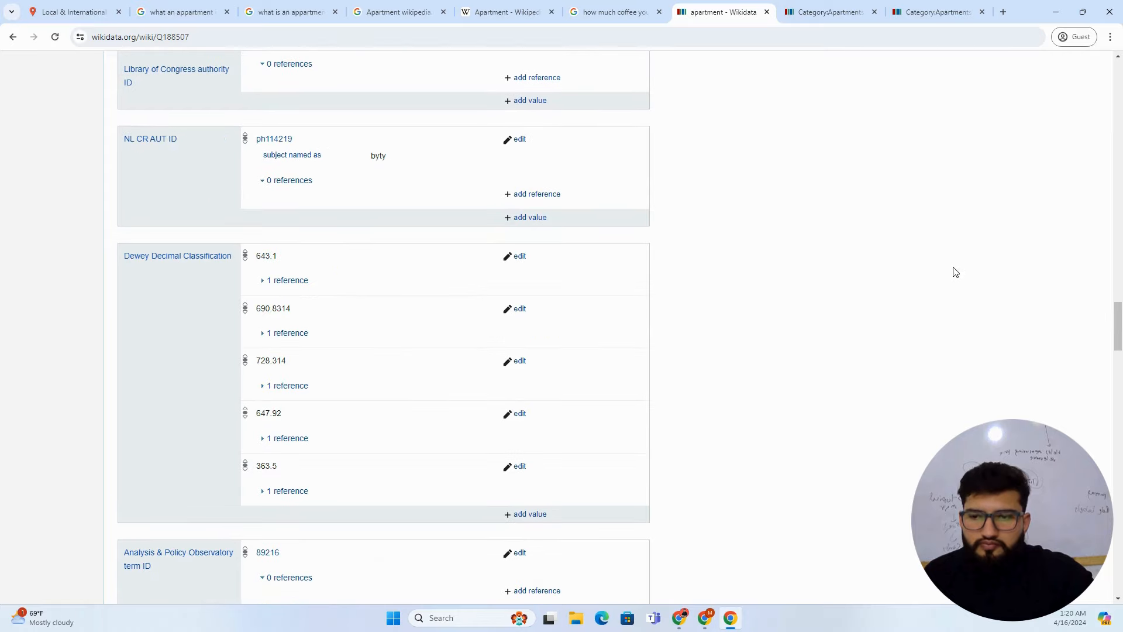
pyautogui.moveTo(1117, 316); pyautogui.dragTo(1119, 54)
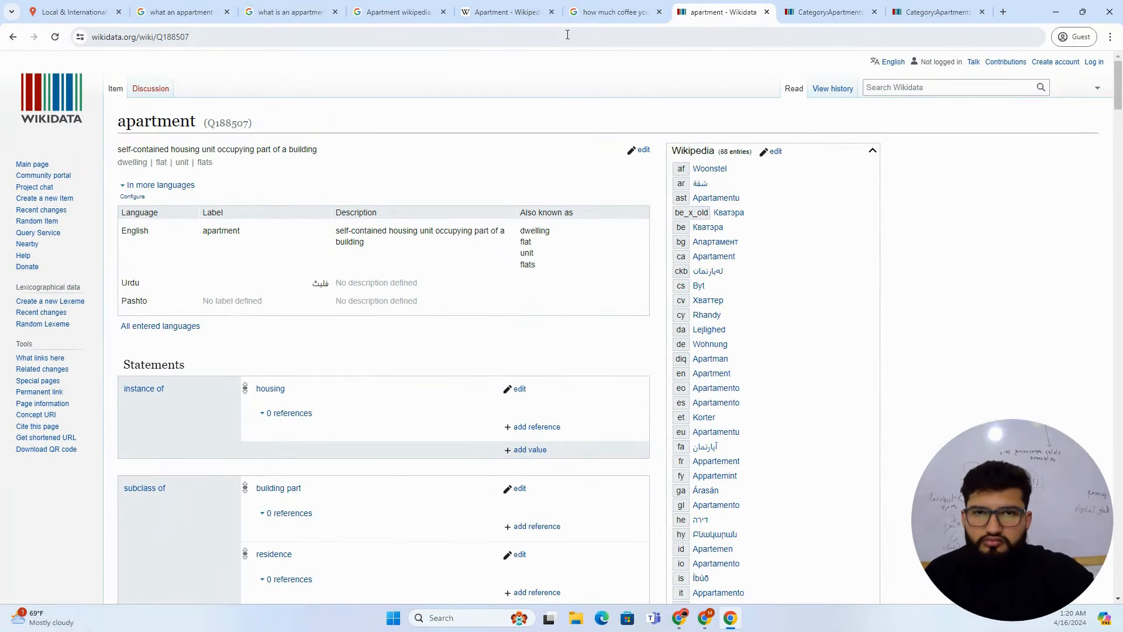
# Step: Switch to the Wikipedia Apartment article, look through it to the end, and open its Apartments category in a separate browser tab
pyautogui.click(507, 12)
pyautogui.scroll(20, 399, 200)
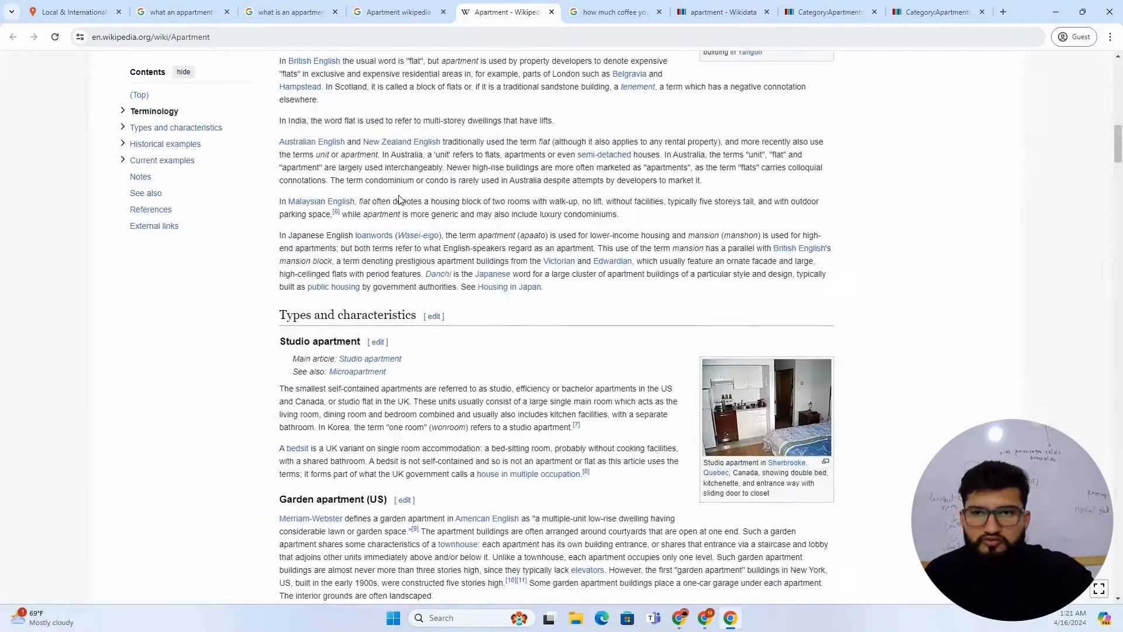
pyautogui.scroll(10, 400, 200)
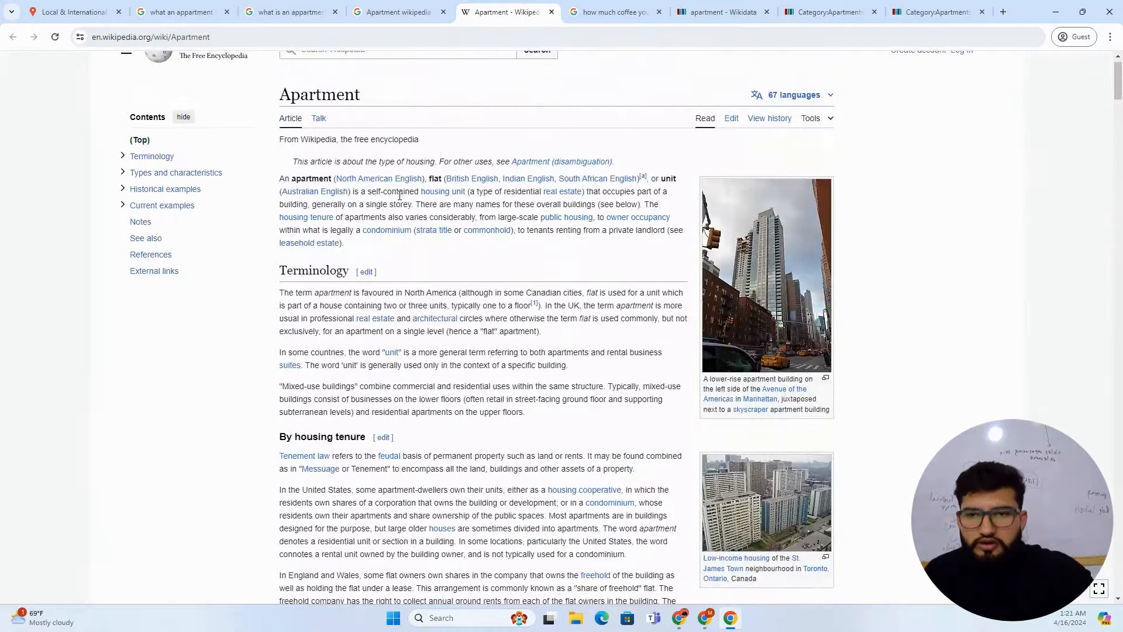
pyautogui.moveTo(1117, 79); pyautogui.dragTo(1117, 462)
pyautogui.scroll(-15, 270, 291)
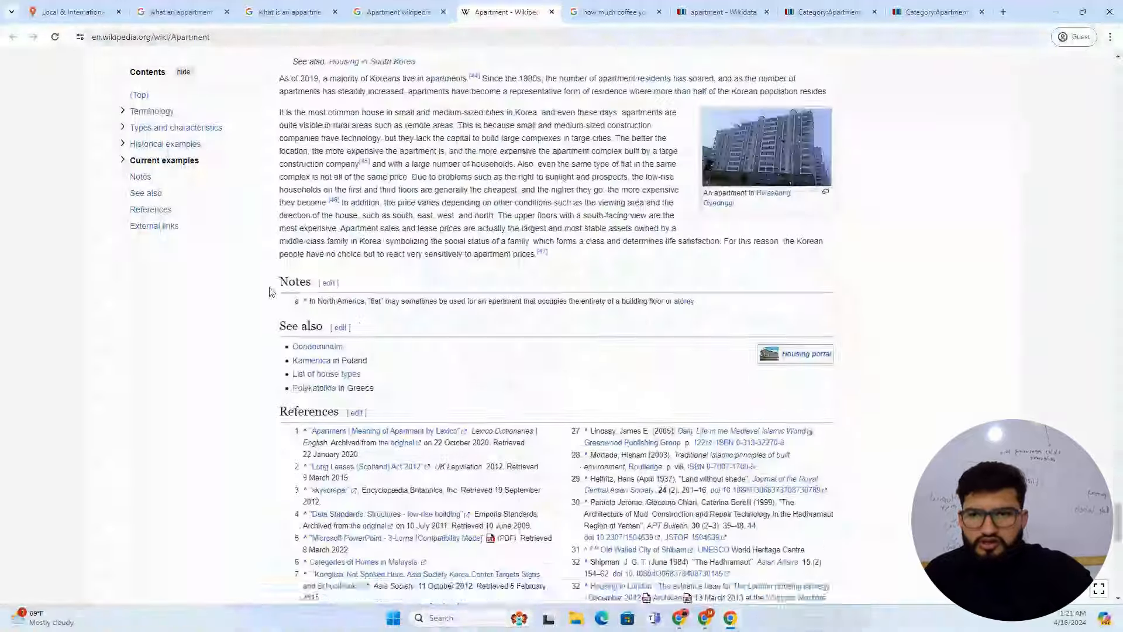
pyautogui.scroll(2, 270, 290)
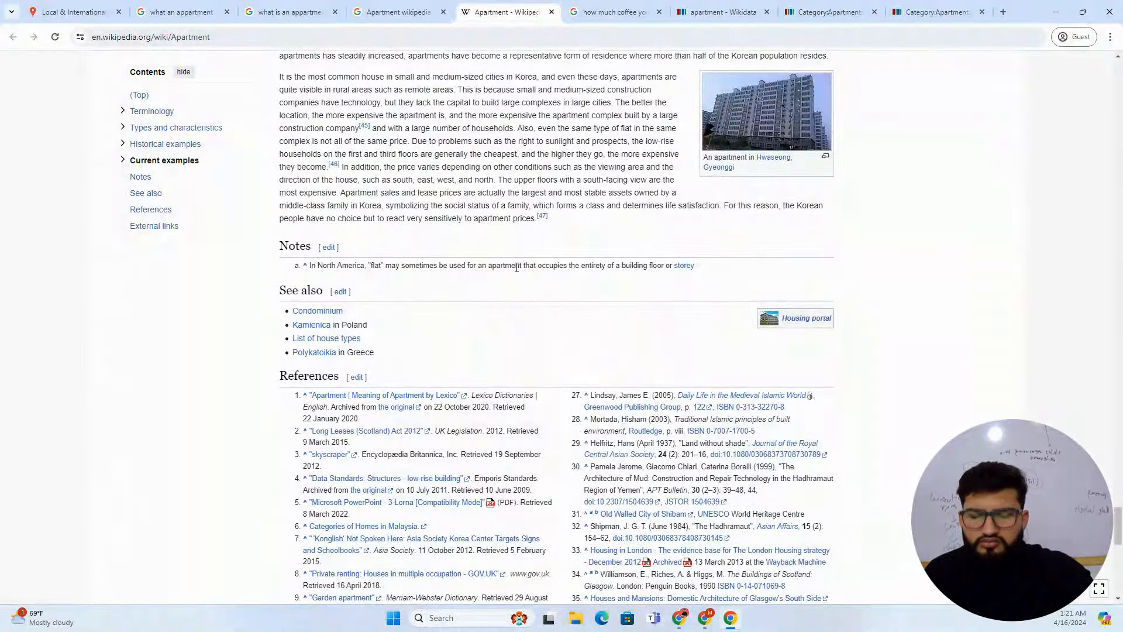
pyautogui.scroll(7, 202, 216)
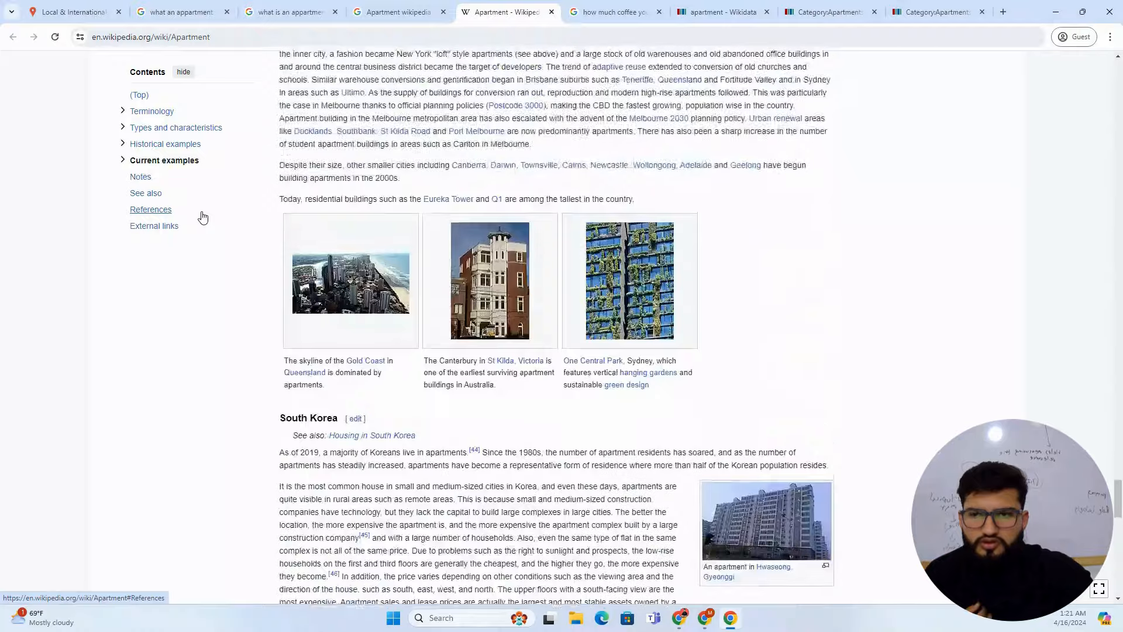
pyautogui.click(202, 215)
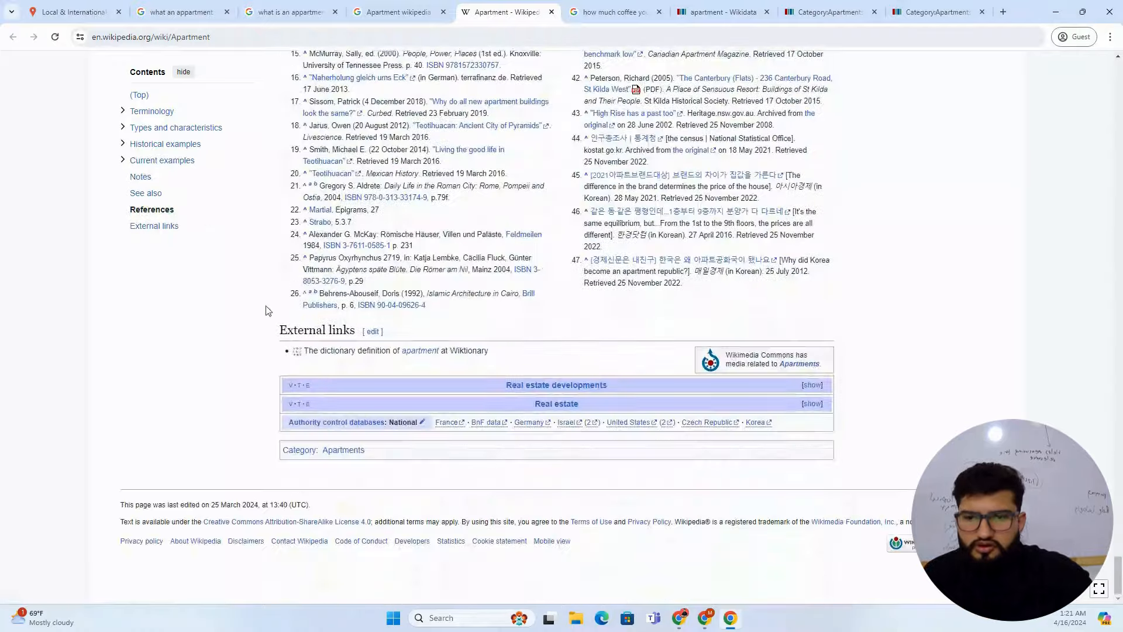
pyautogui.middleClick(336, 456)
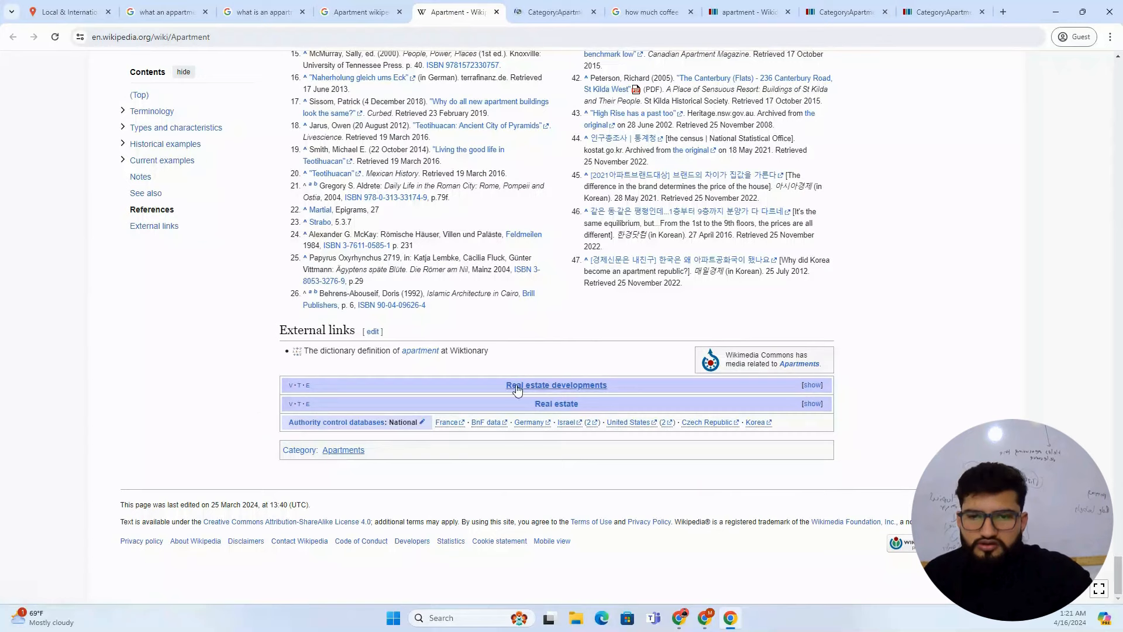
# Step: Examine the Real estate developments and Real estate navigation boxes at the end of the Wikipedia article
pyautogui.moveTo(609, 387)
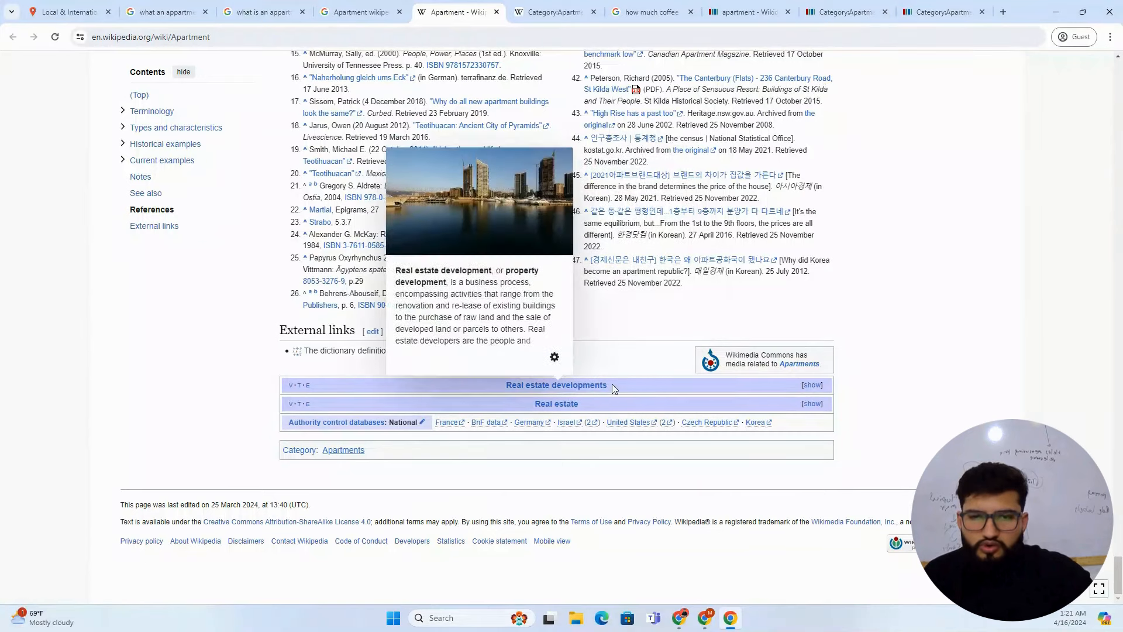
pyautogui.moveTo(625, 384); pyautogui.dragTo(504, 386)
pyautogui.click(596, 403)
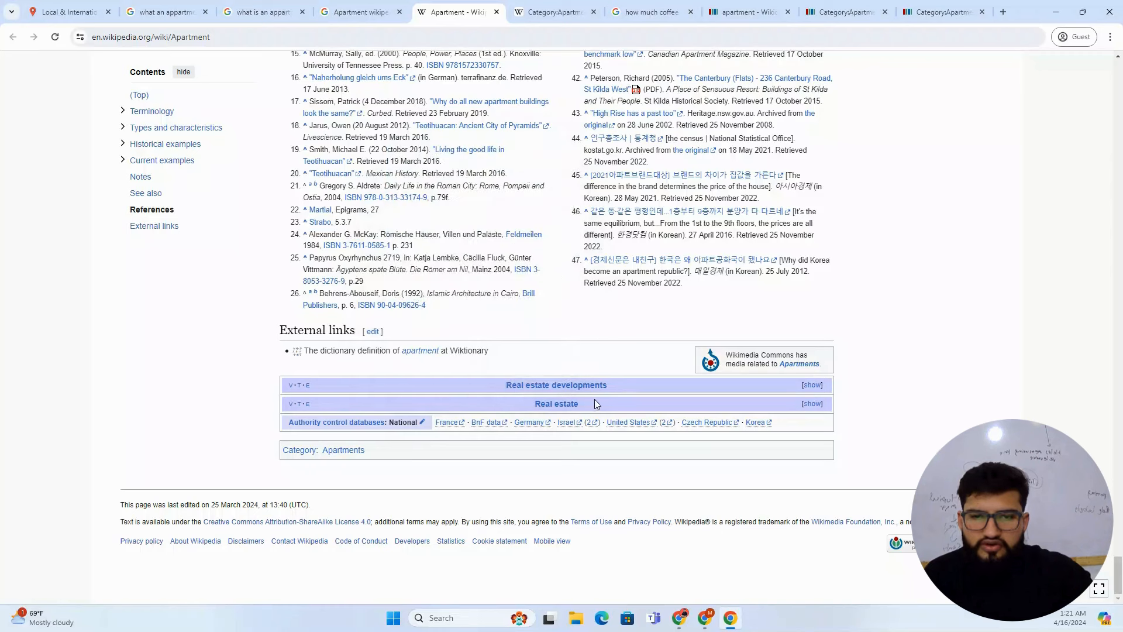
pyautogui.moveTo(597, 403); pyautogui.dragTo(511, 394)
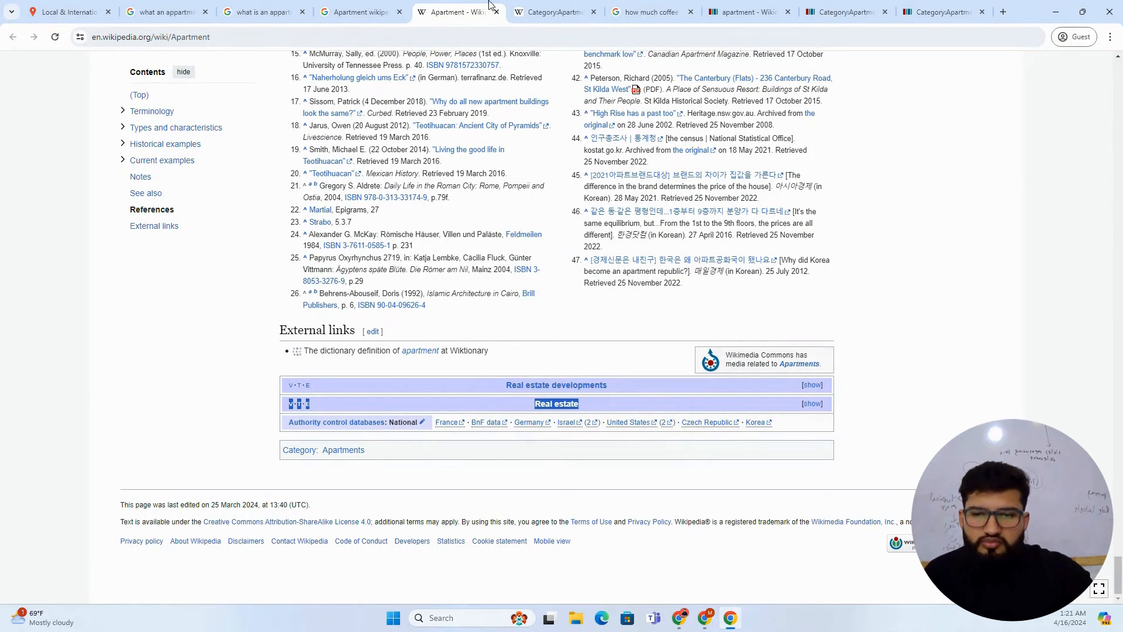
# Step: Switch to Wikipedia's Category:Apartments page and examine its subcategories, member pages and parent category
pyautogui.click(534, 7)
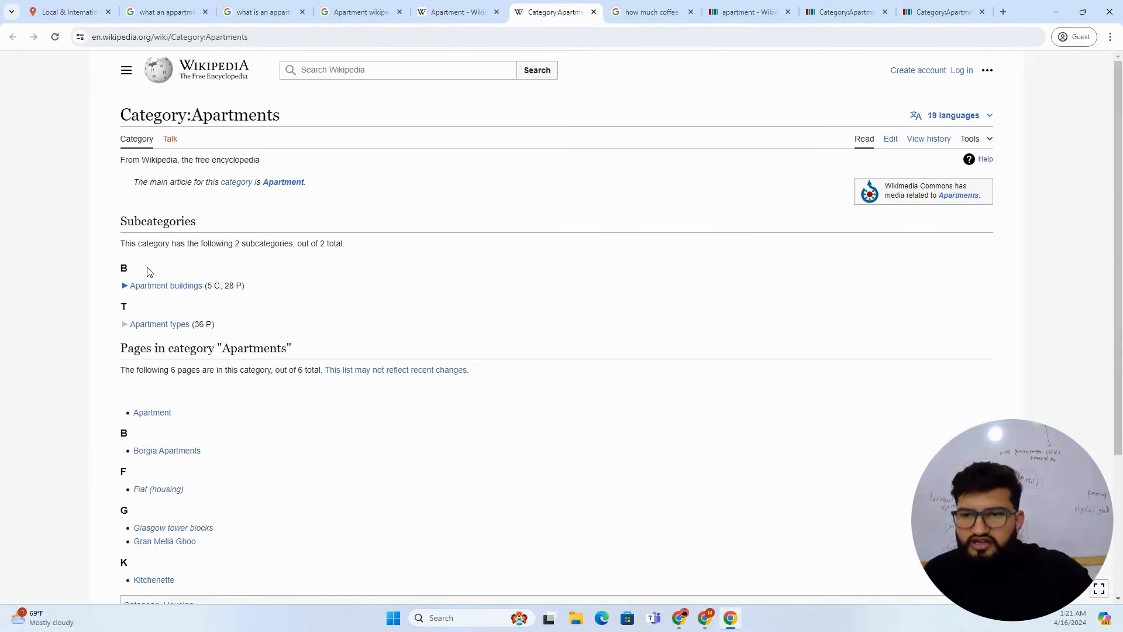
pyautogui.scroll(-3, 123, 269)
pyautogui.scroll(3, 103, 269)
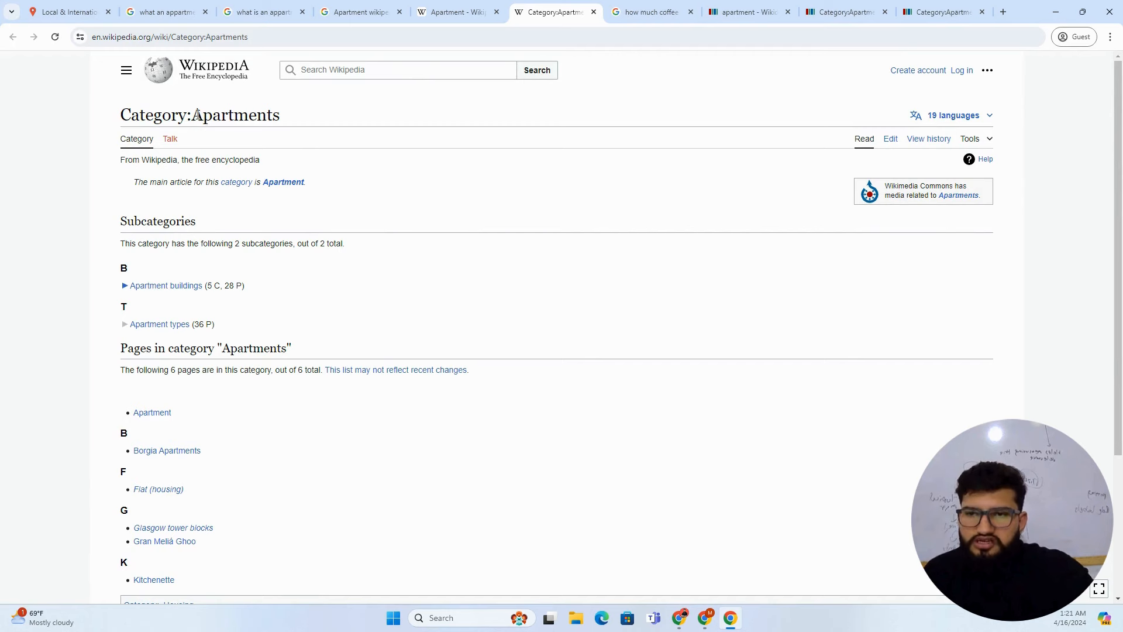
pyautogui.moveTo(198, 115); pyautogui.dragTo(273, 112)
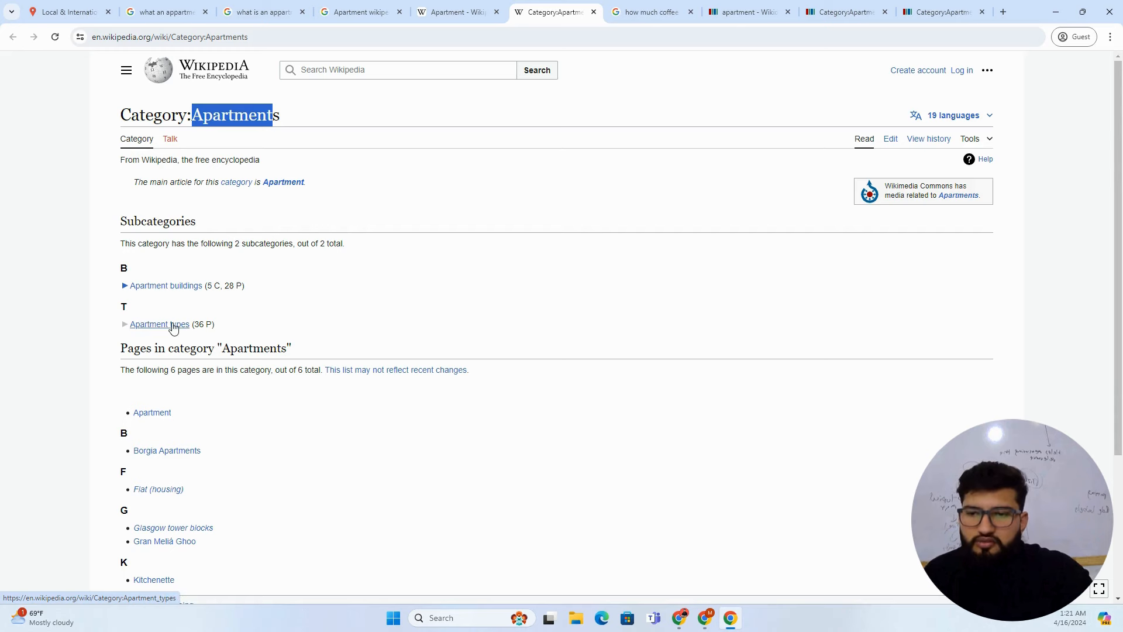
pyautogui.scroll(-2, 107, 311)
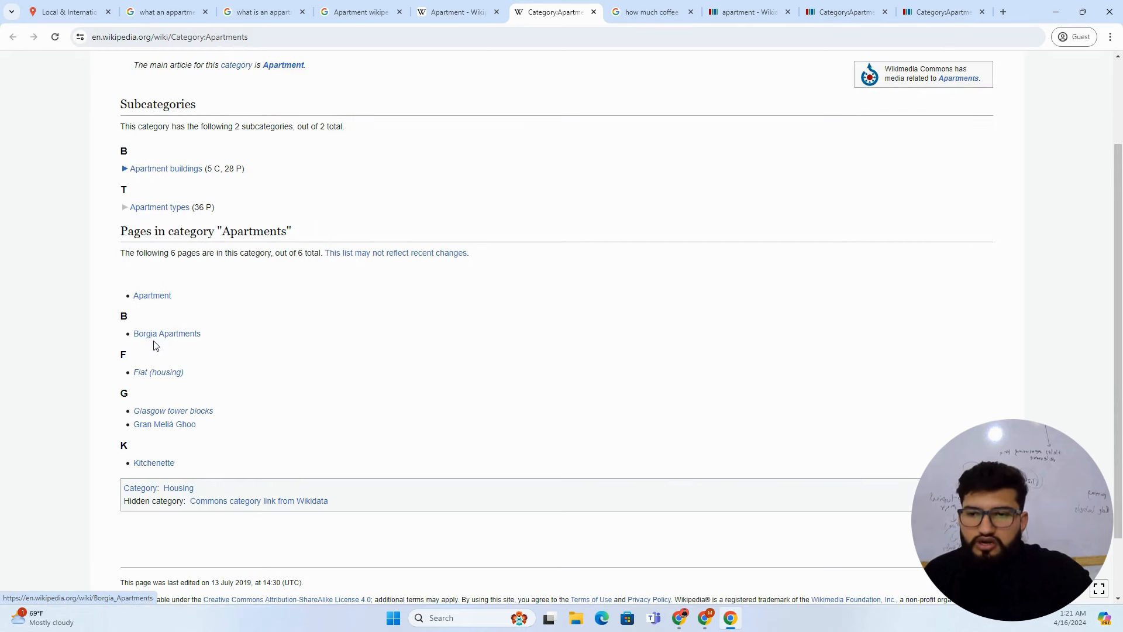
pyautogui.moveTo(143, 344)
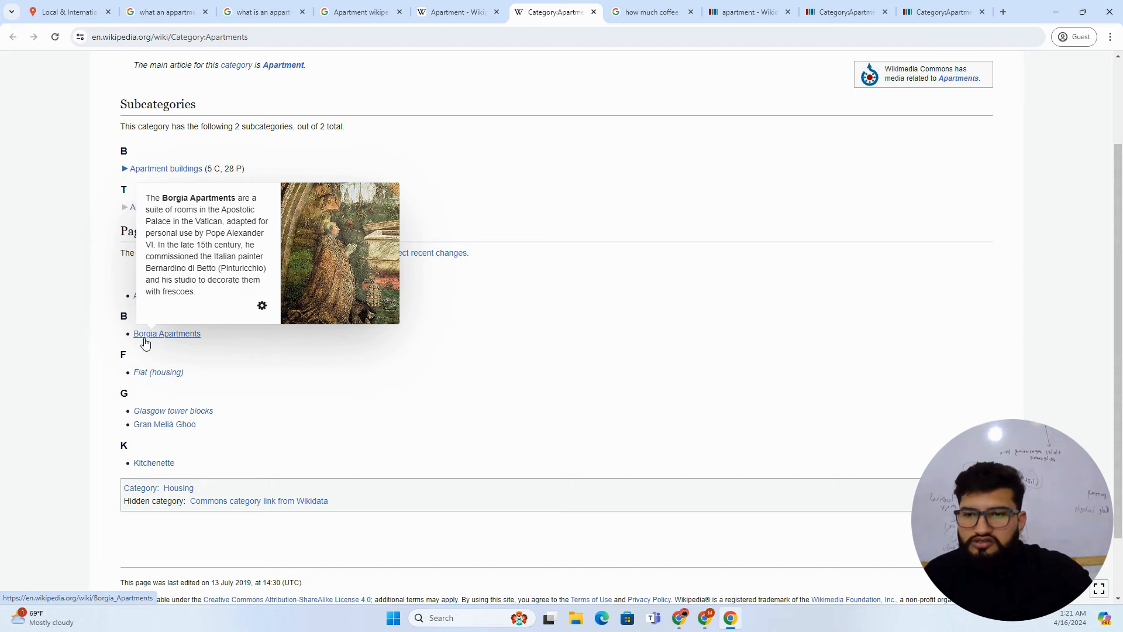
pyautogui.scroll(-1, 134, 341)
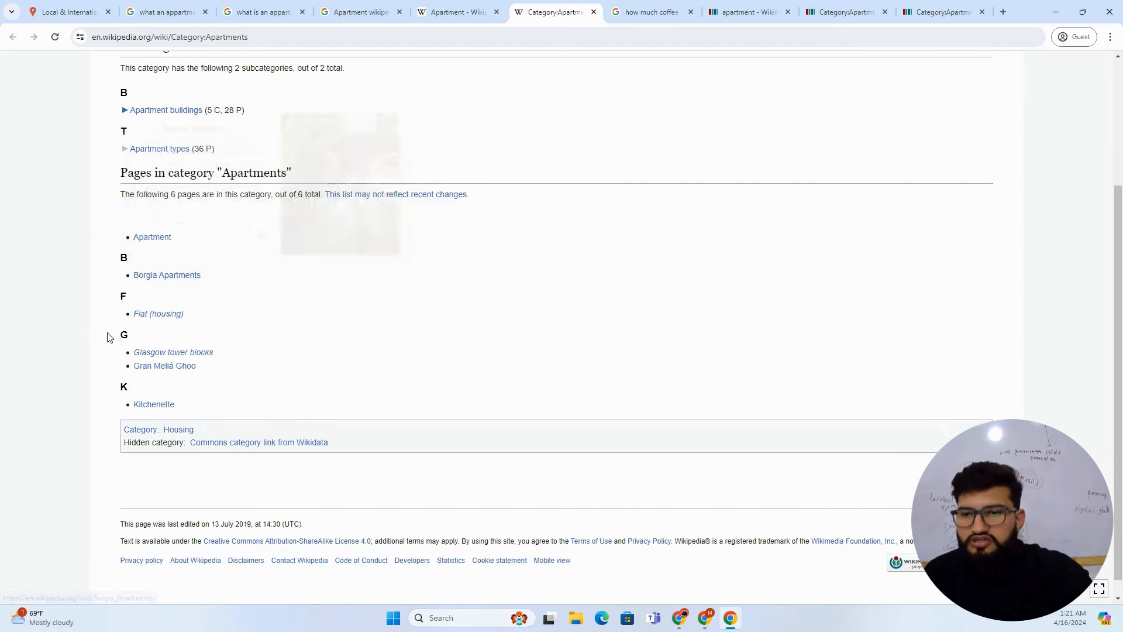
pyautogui.scroll(-1, 91, 313)
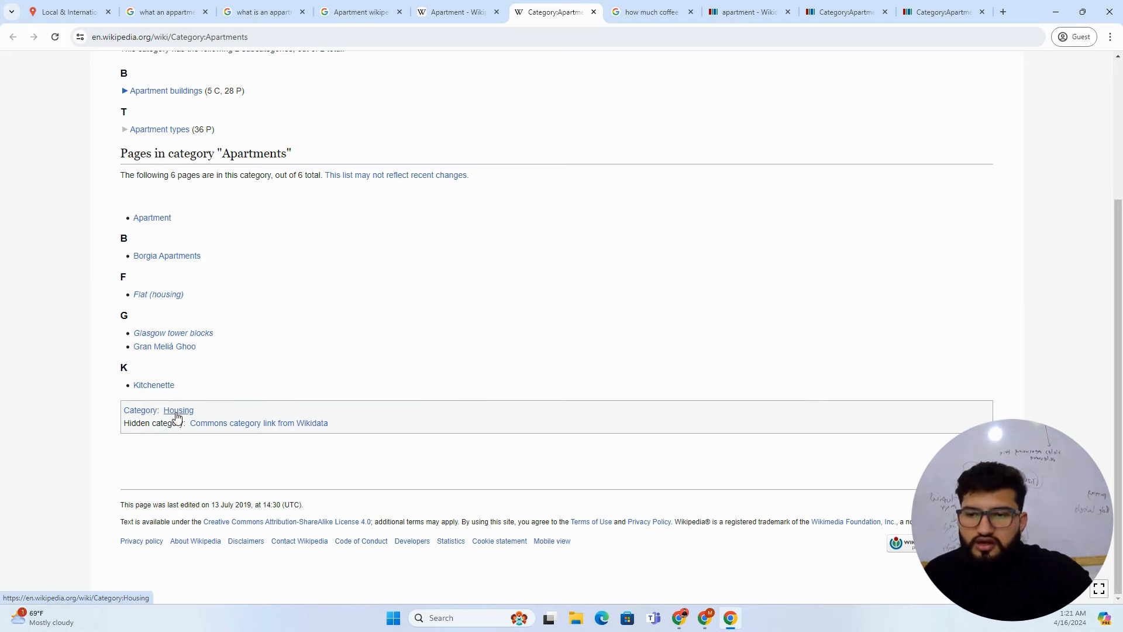
pyautogui.scroll(4, 162, 336)
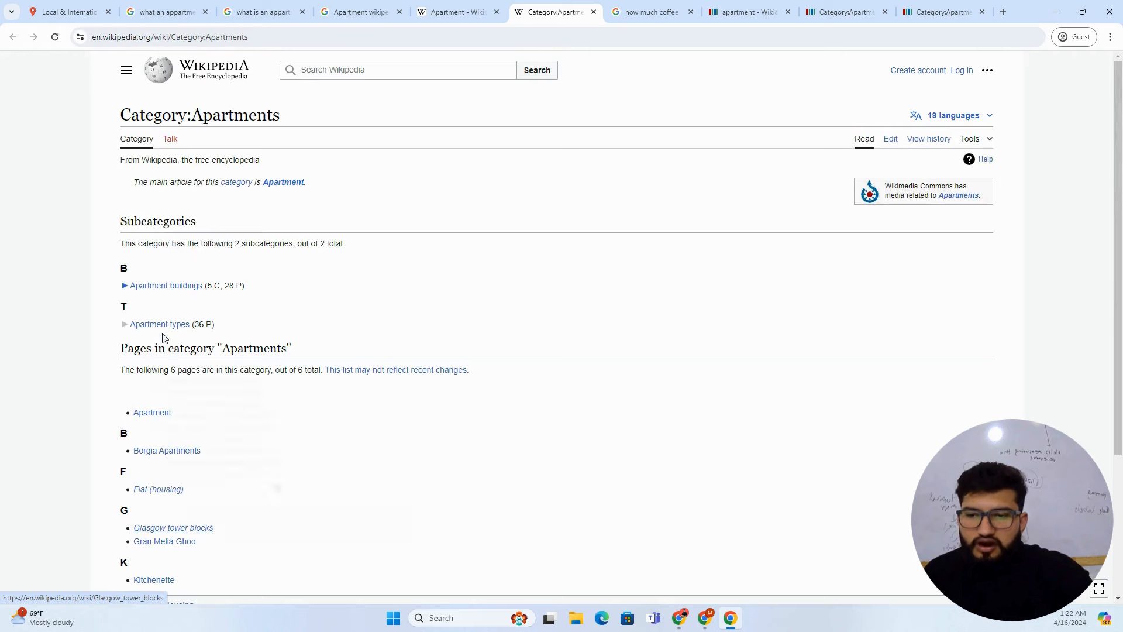
pyautogui.scroll(-3, 156, 163)
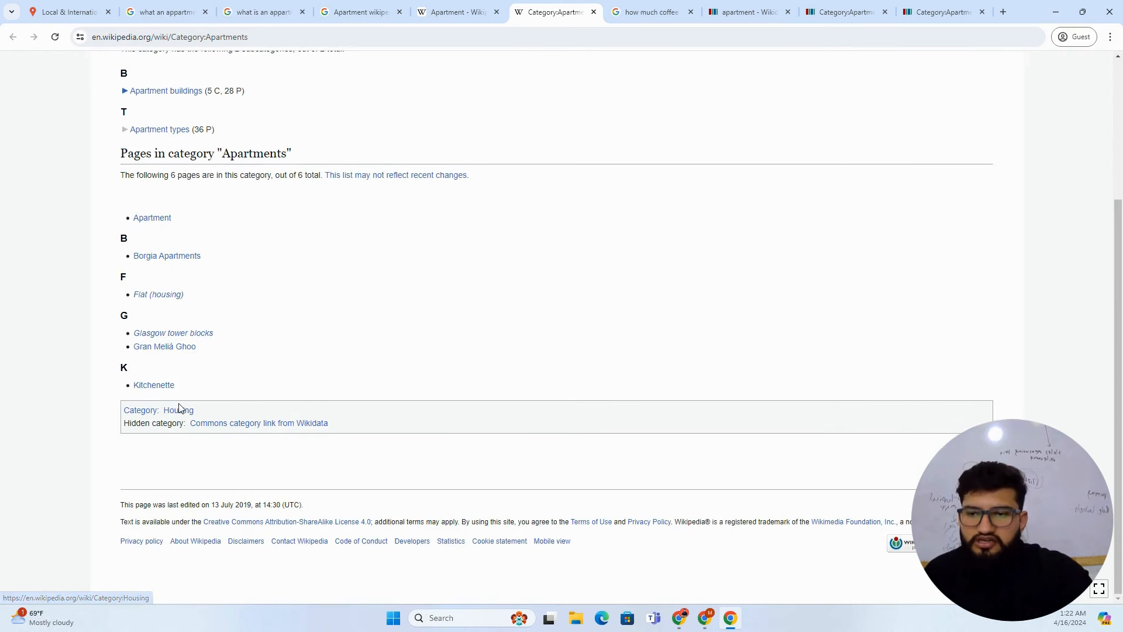
# Step: Open the parent category Housing in a separate browser tab and examine its list of subcategories
pyautogui.middleClick(179, 410)
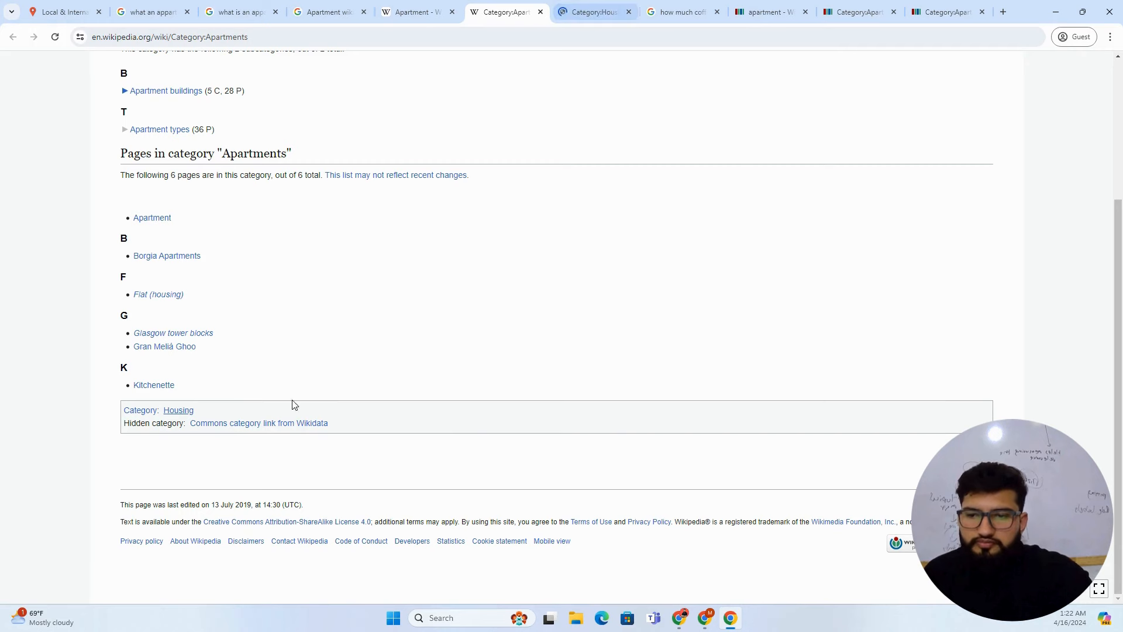
pyautogui.click(225, 428)
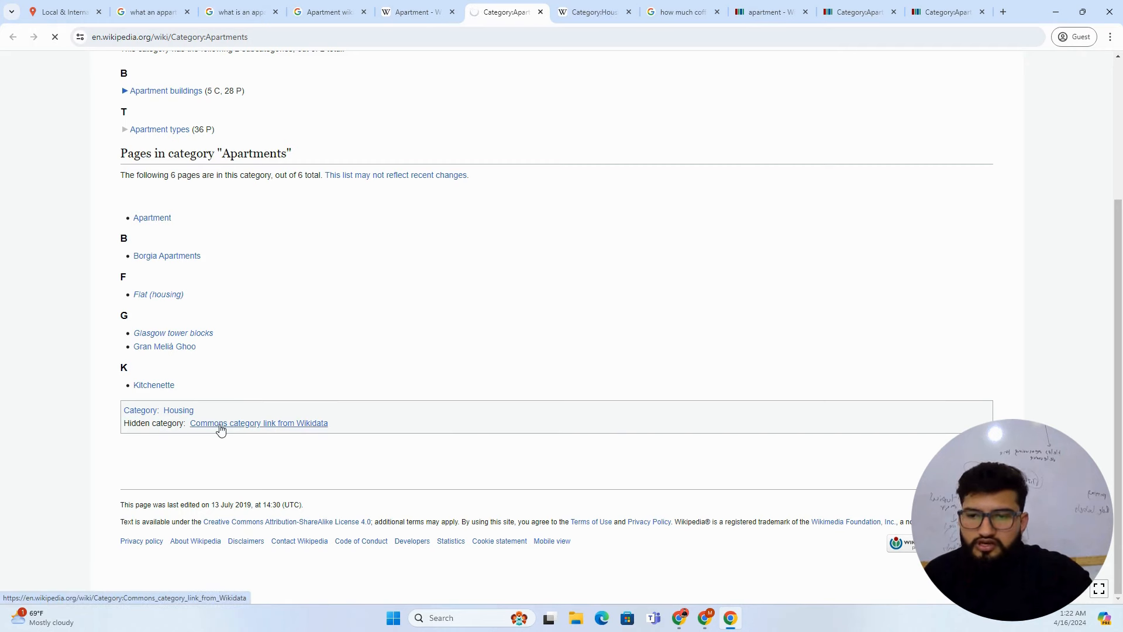
pyautogui.click(590, 11)
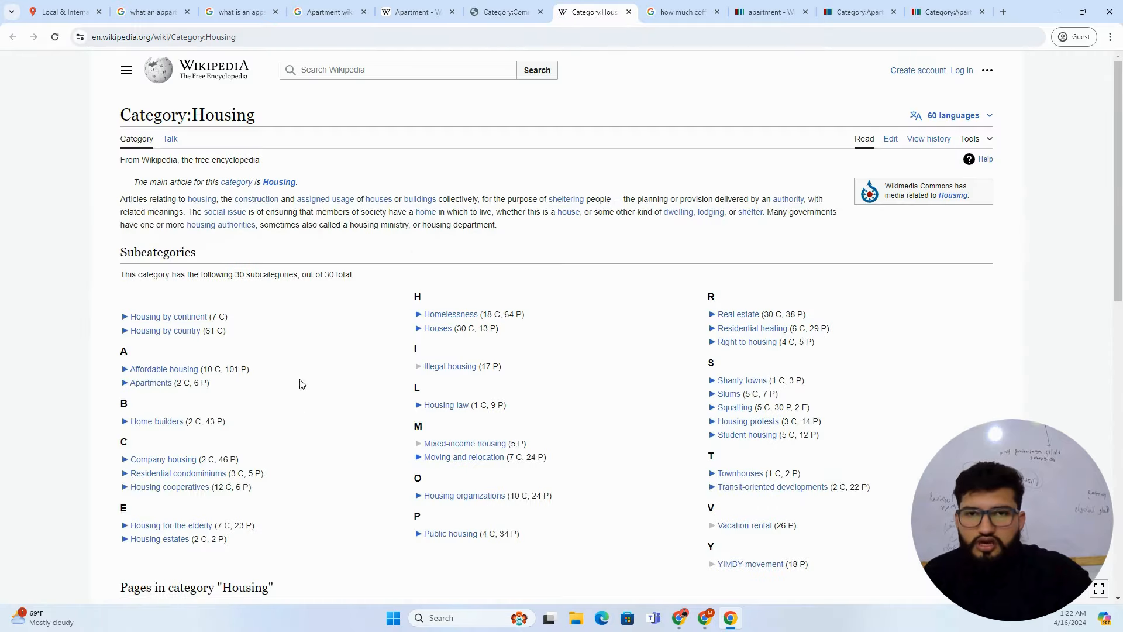
pyautogui.scroll(-2, 339, 359)
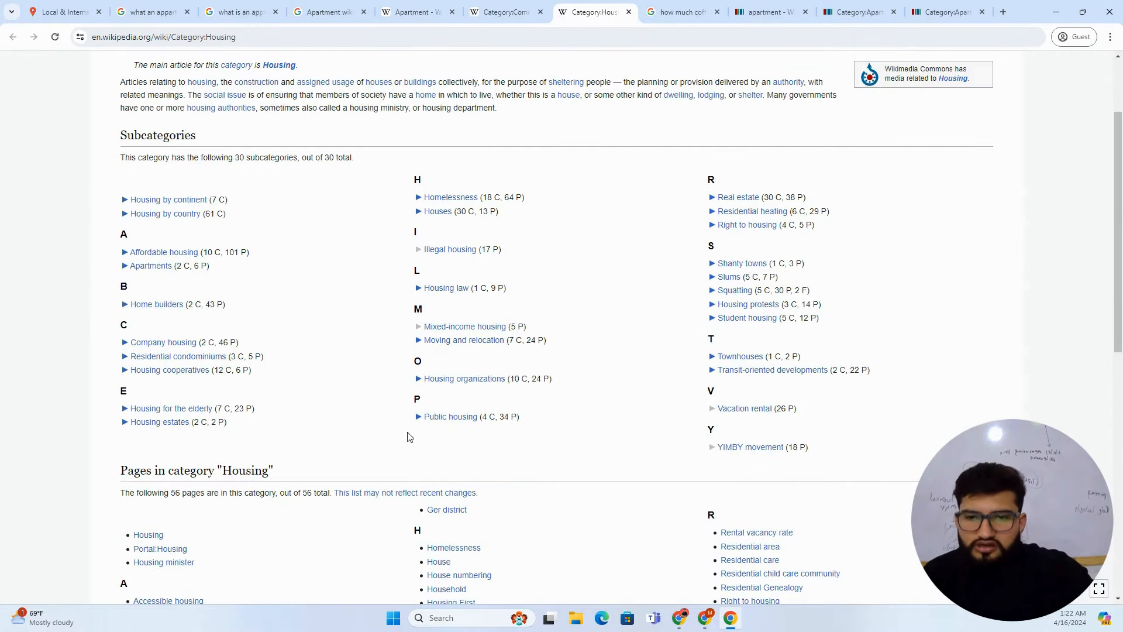
pyautogui.moveTo(411, 423); pyautogui.dragTo(473, 430)
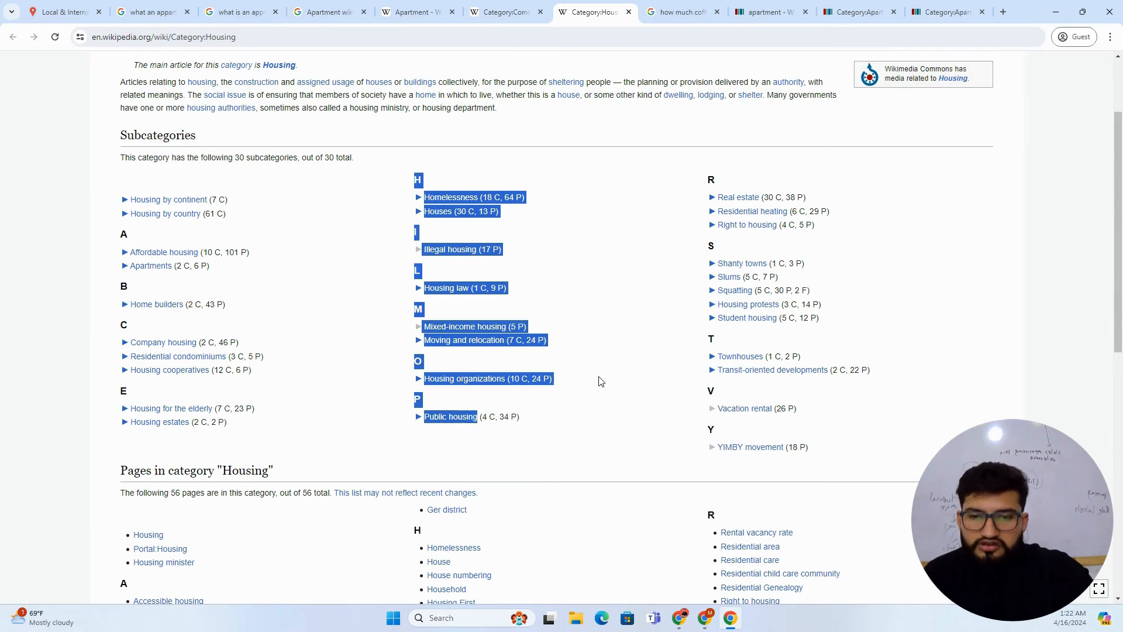
# Step: Examine the member pages of the Housing category, including Build to rent, Household and Housing insecurity, down to its parent categories
pyautogui.click(557, 326)
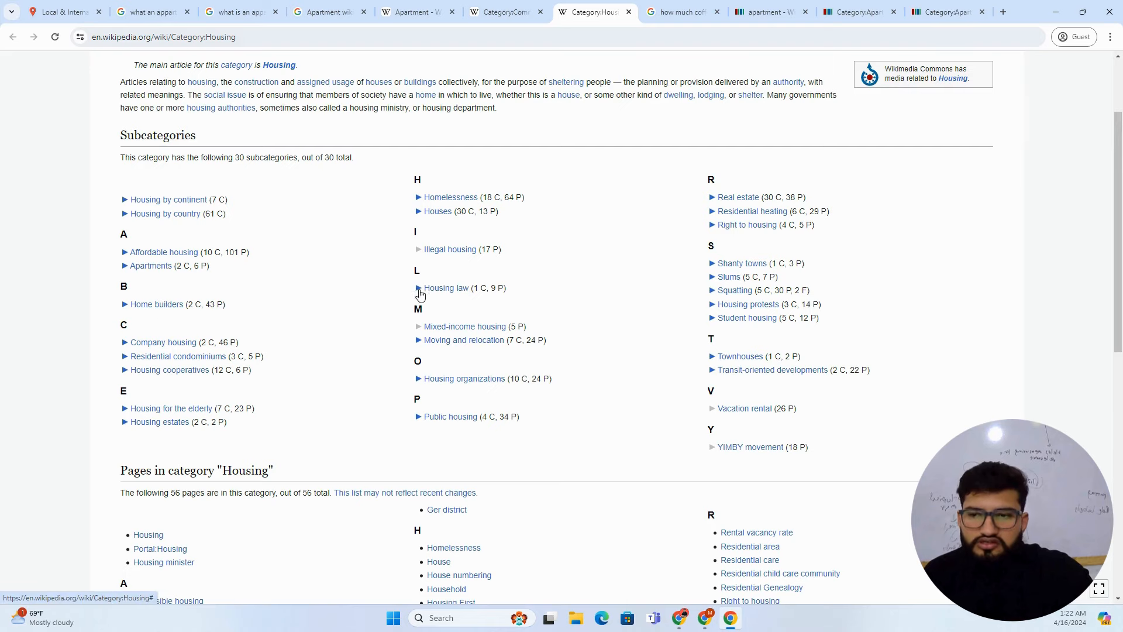
pyautogui.scroll(2, 226, 175)
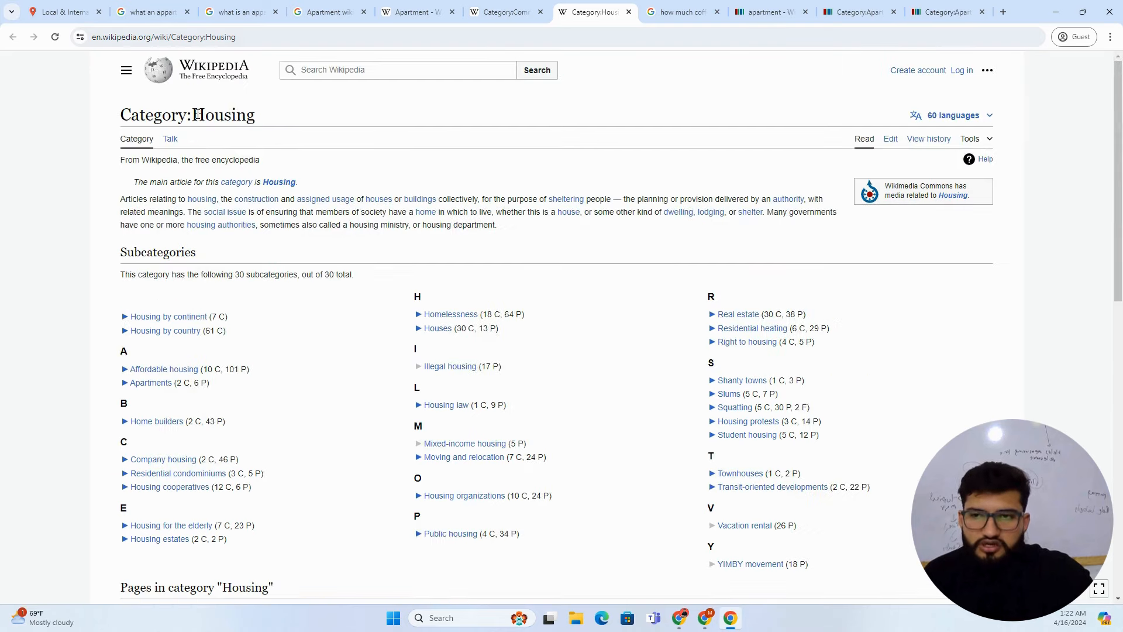
pyautogui.moveTo(198, 115); pyautogui.dragTo(294, 125)
pyautogui.scroll(-8, 278, 285)
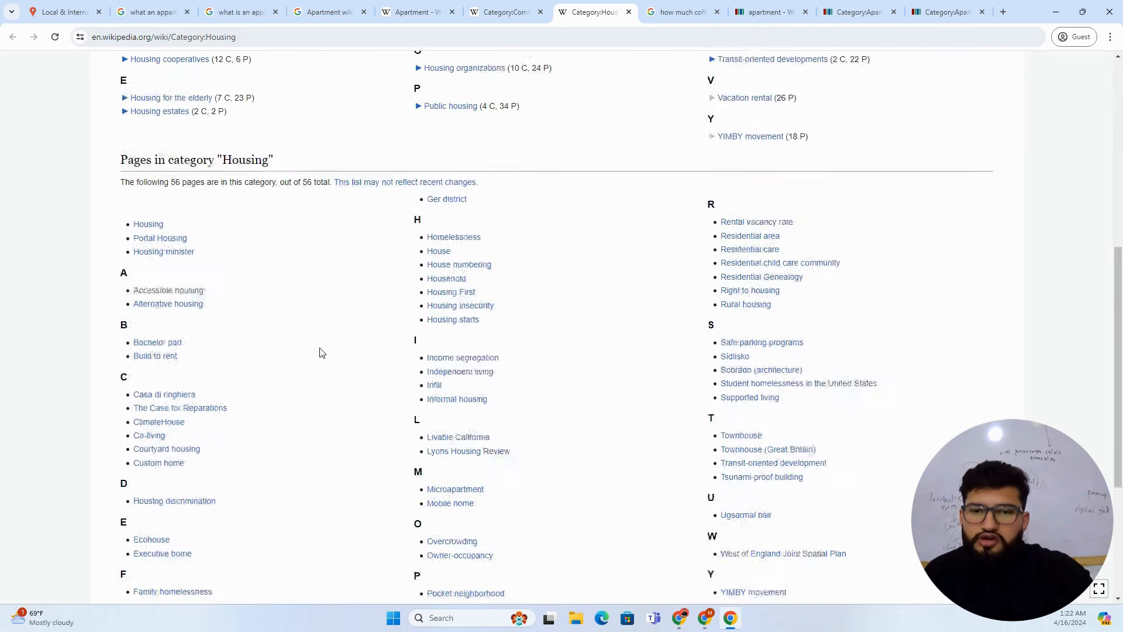
pyautogui.scroll(-3, 213, 394)
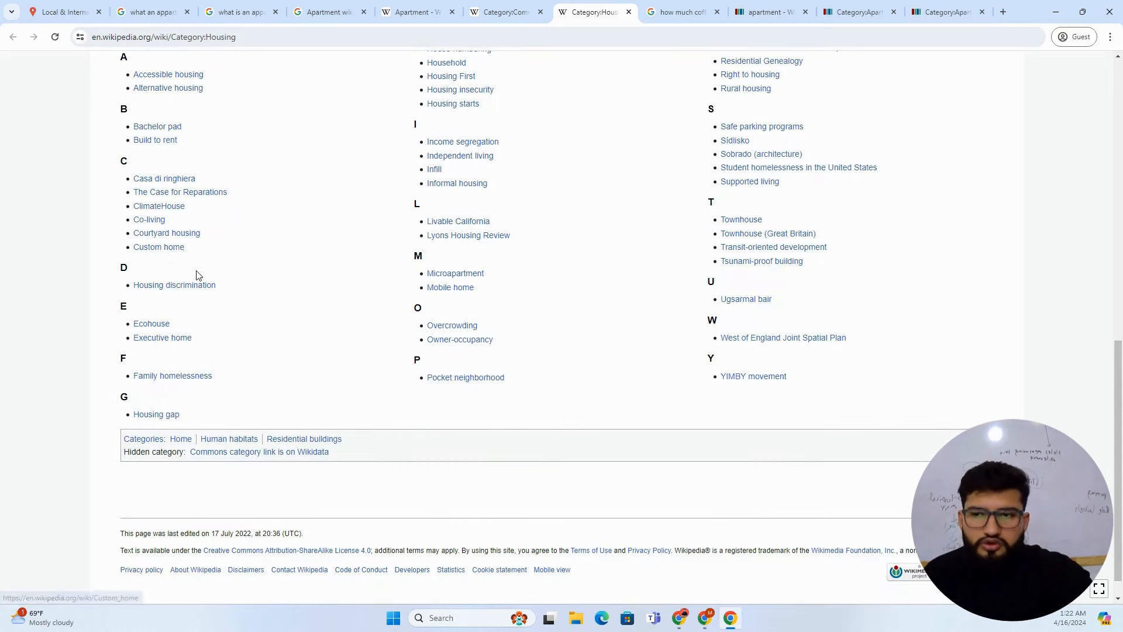
pyautogui.scroll(2, 197, 277)
pyautogui.moveTo(189, 263); pyautogui.dragTo(125, 266)
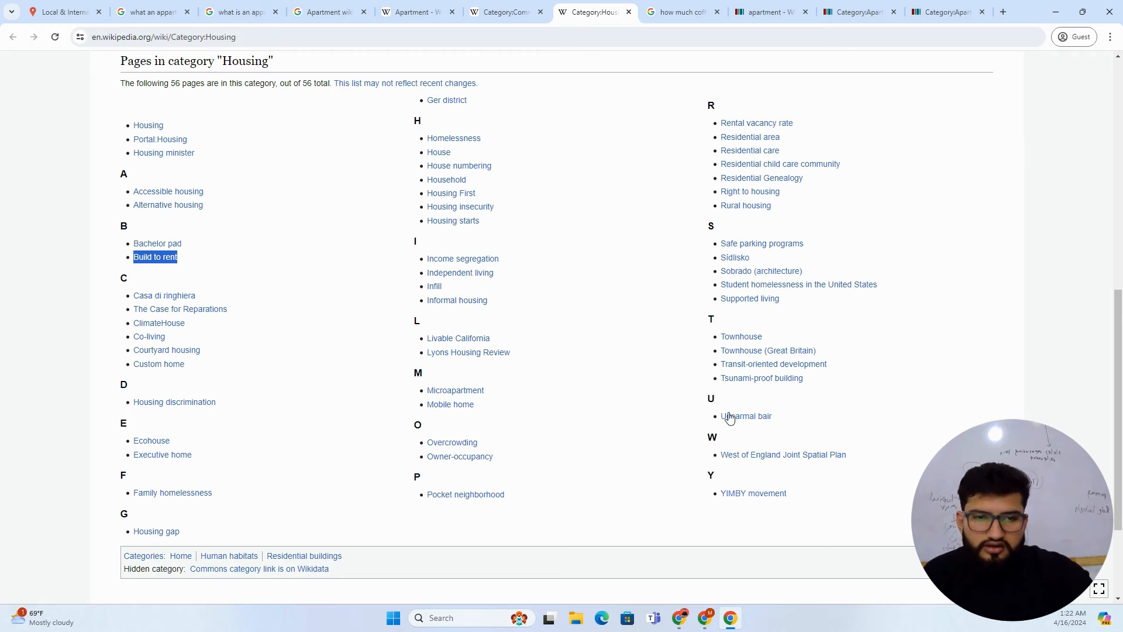
pyautogui.scroll(1, 503, 392)
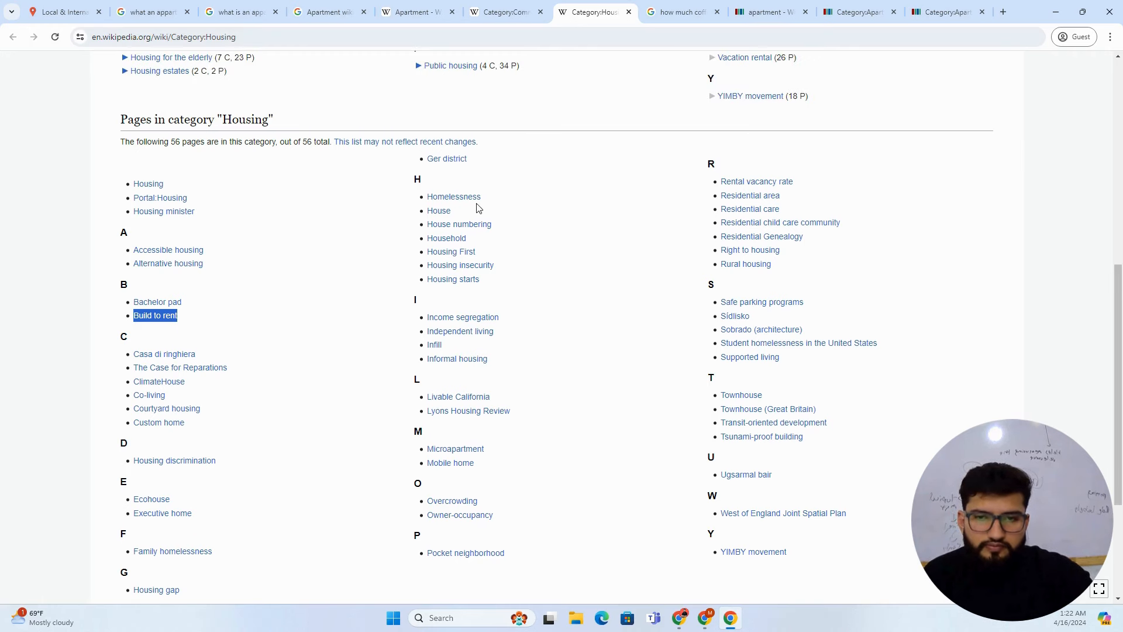
pyautogui.moveTo(467, 240); pyautogui.dragTo(407, 235)
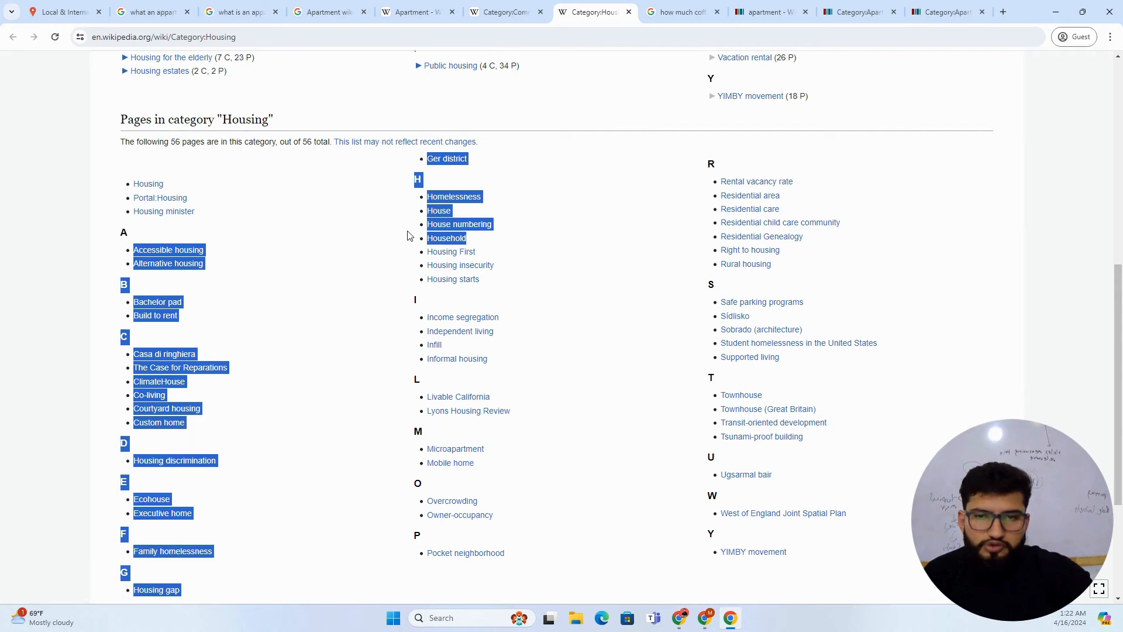
pyautogui.click(570, 330)
pyautogui.moveTo(510, 271); pyautogui.dragTo(425, 273)
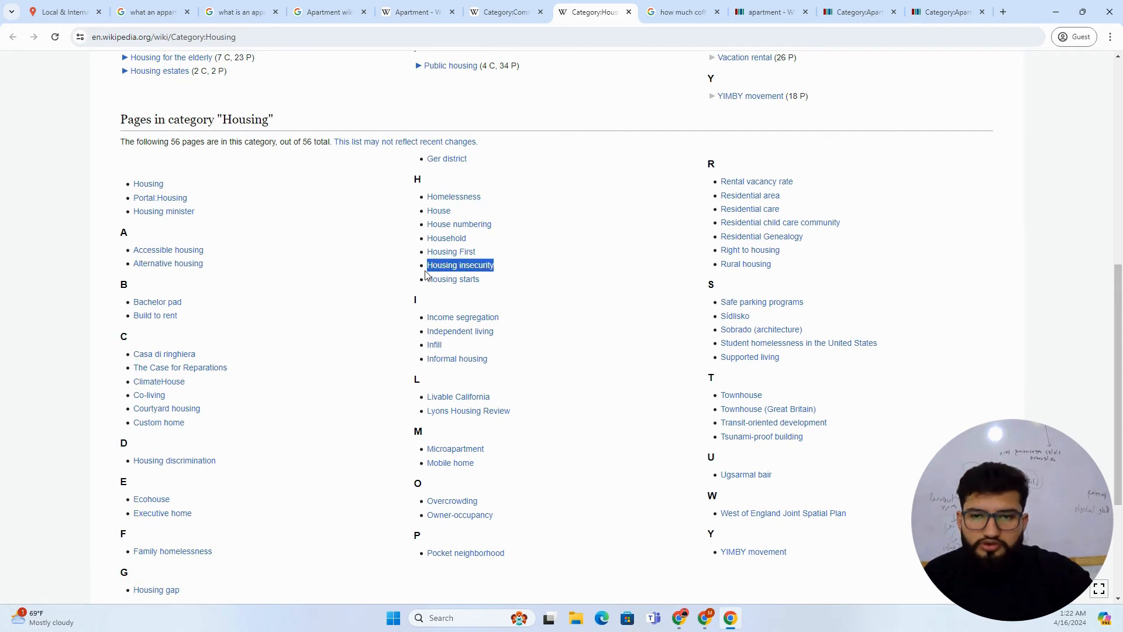
pyautogui.click(579, 284)
pyautogui.scroll(6, 343, 236)
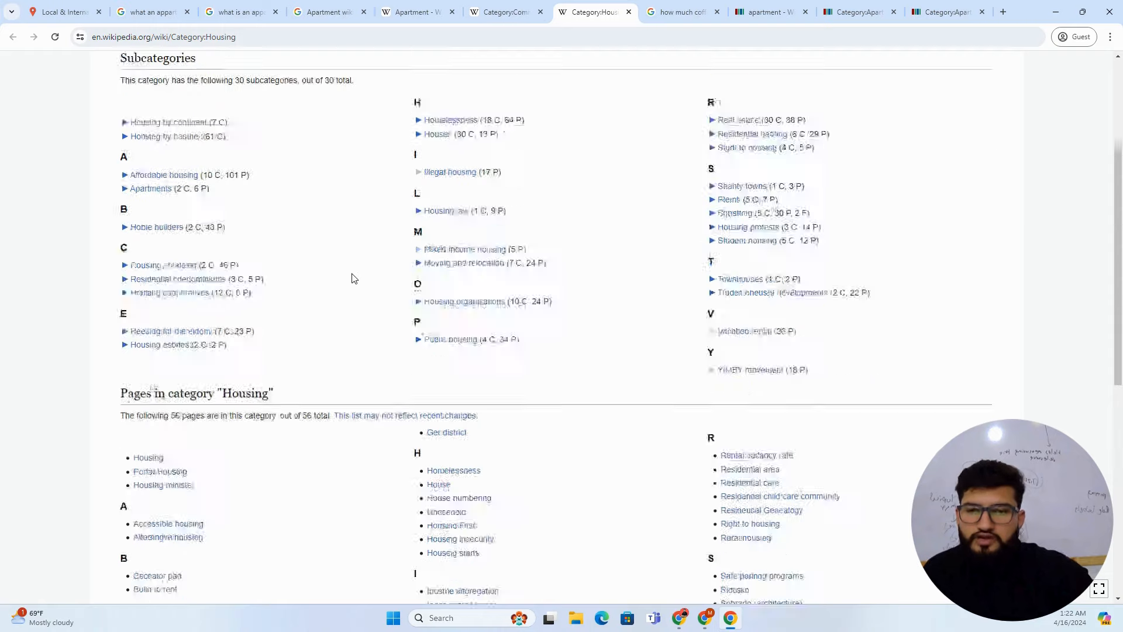
pyautogui.scroll(-10, 253, 293)
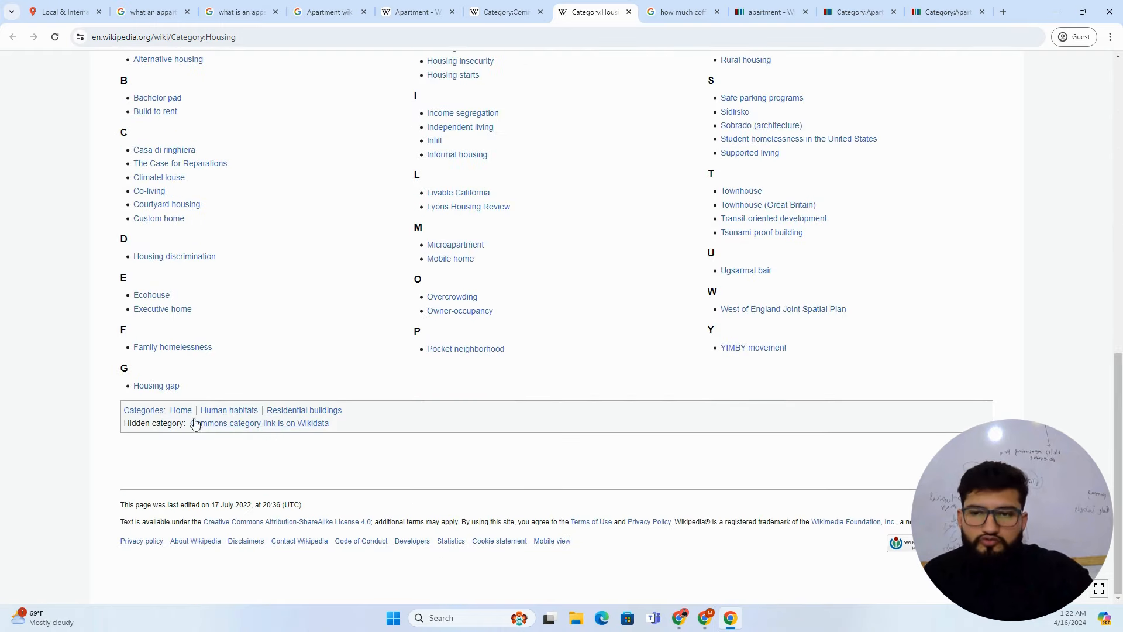
# Step: Open the parent categories Residential buildings and Home in separate browser tabs and bring up the Home category
pyautogui.middleClick(301, 415)
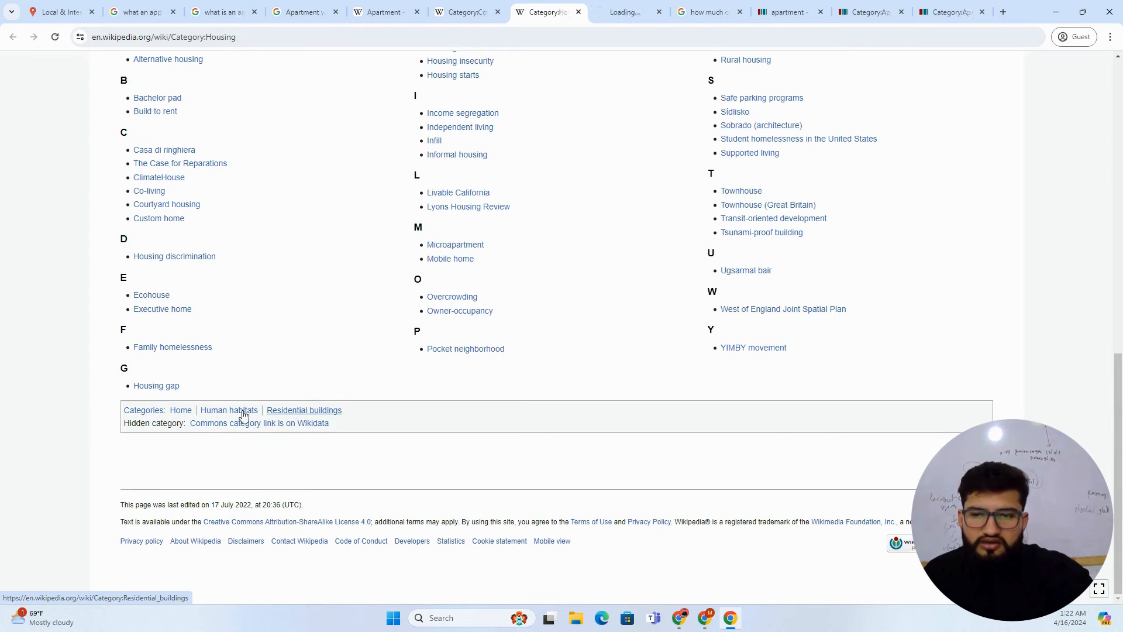
pyautogui.middleClick(181, 412)
pyautogui.click(637, 6)
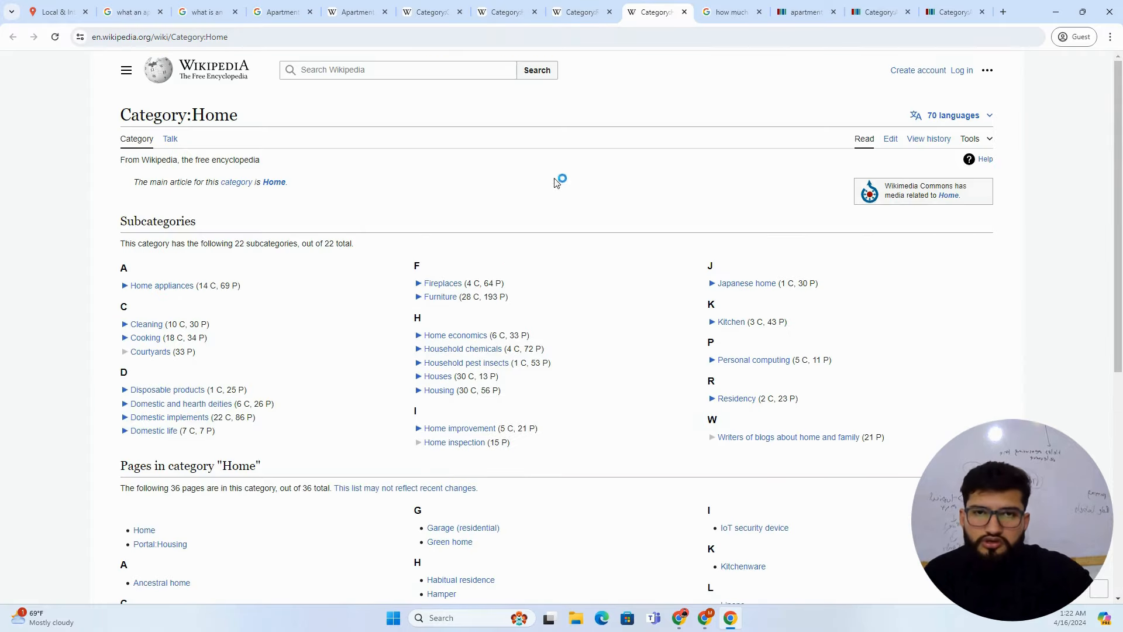
# Step: Examine the subcategories and member pages of the Home category, including the Furniture subcategory
pyautogui.scroll(-3, 140, 292)
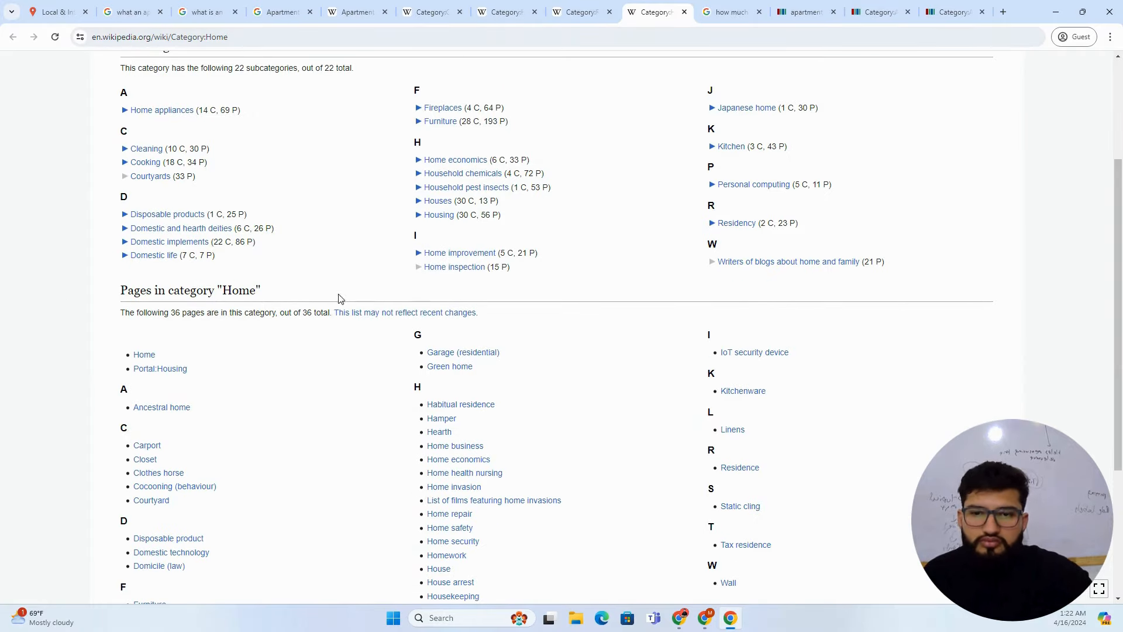
pyautogui.scroll(1, 440, 274)
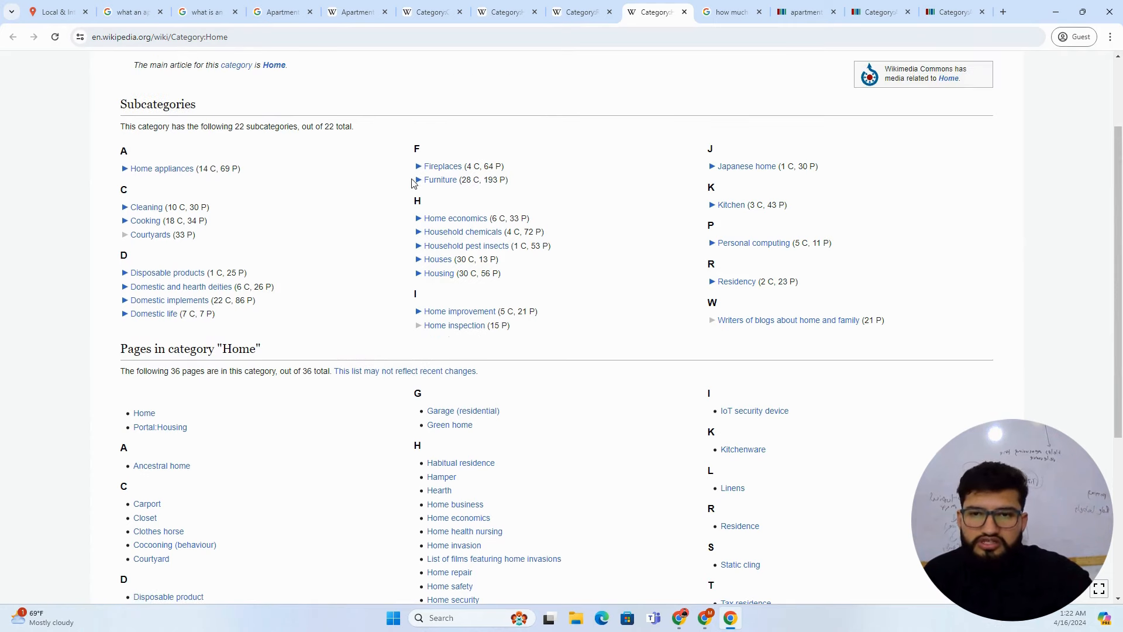
pyautogui.moveTo(411, 184)
pyautogui.mouseDown()
pyautogui.moveTo(439, 185)
pyautogui.moveTo(430, 182)
pyautogui.mouseUp()
pyautogui.click(460, 186)
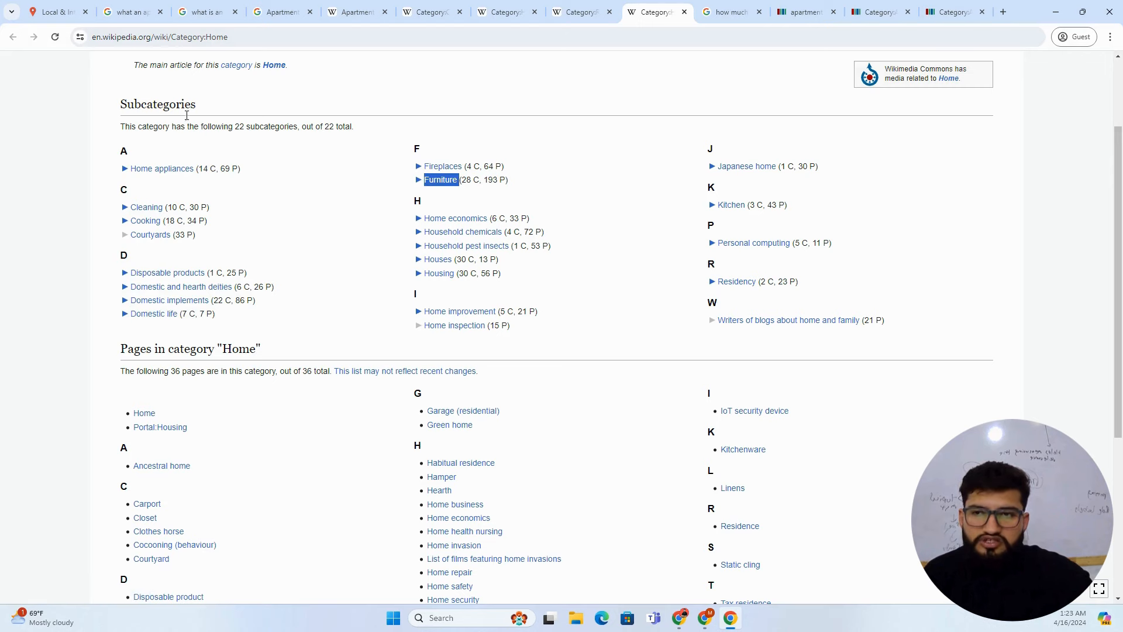
pyautogui.scroll(2, 215, 158)
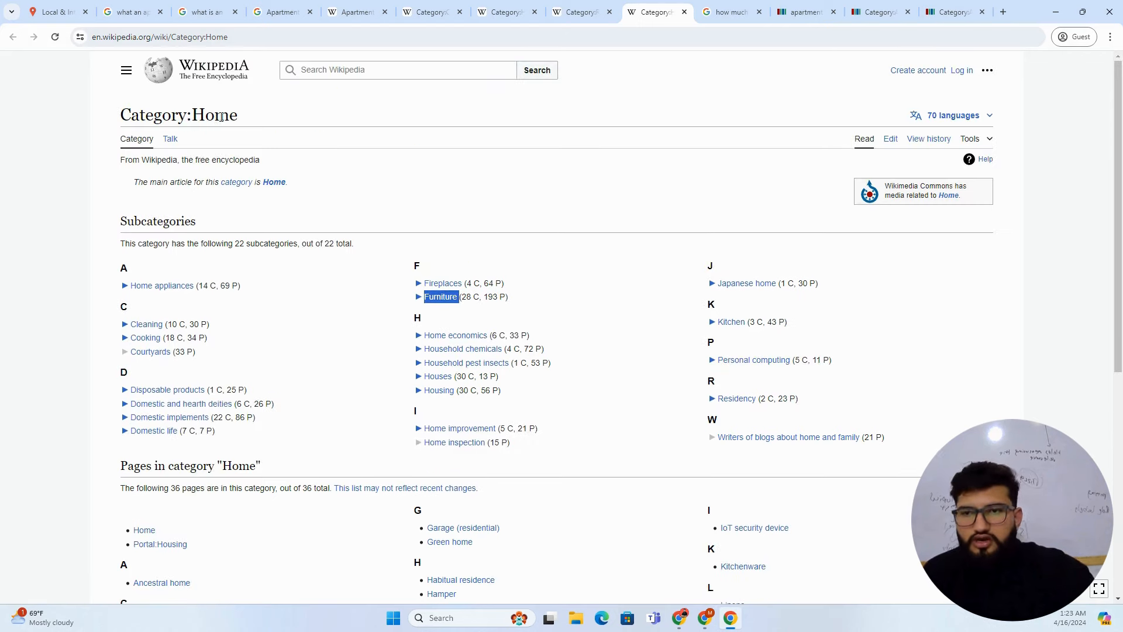
pyautogui.moveTo(195, 115); pyautogui.dragTo(237, 115)
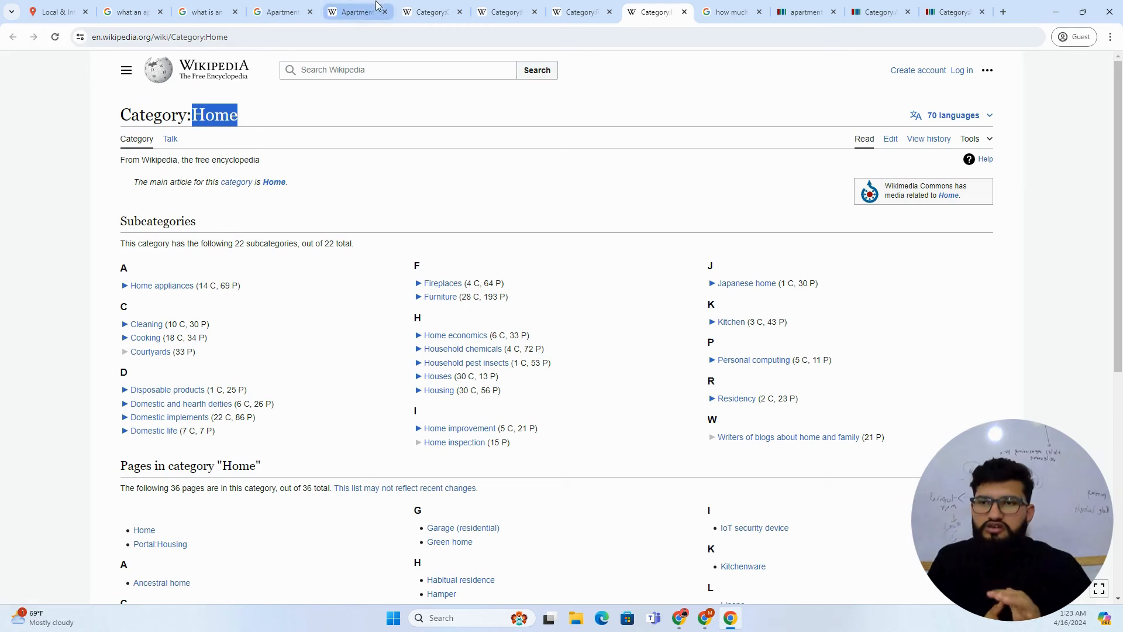
# Step: Switch to the wiki-graph page in the spreadsheet's browser window and generate the Wikipedia graph for Apartment
pyautogui.click(679, 617)
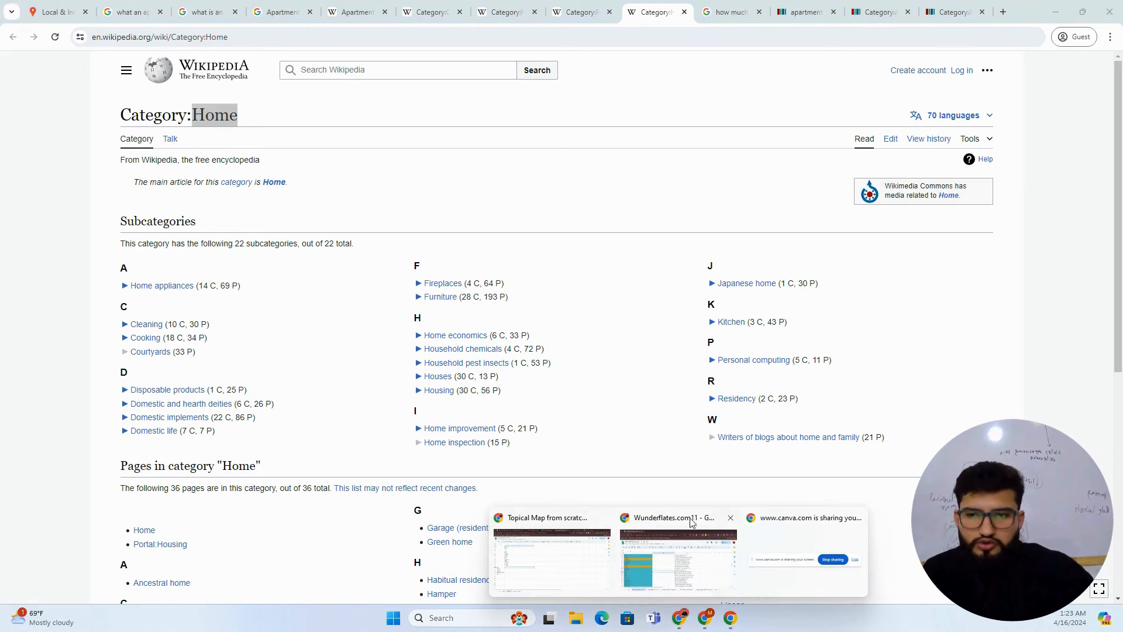
pyautogui.click(581, 566)
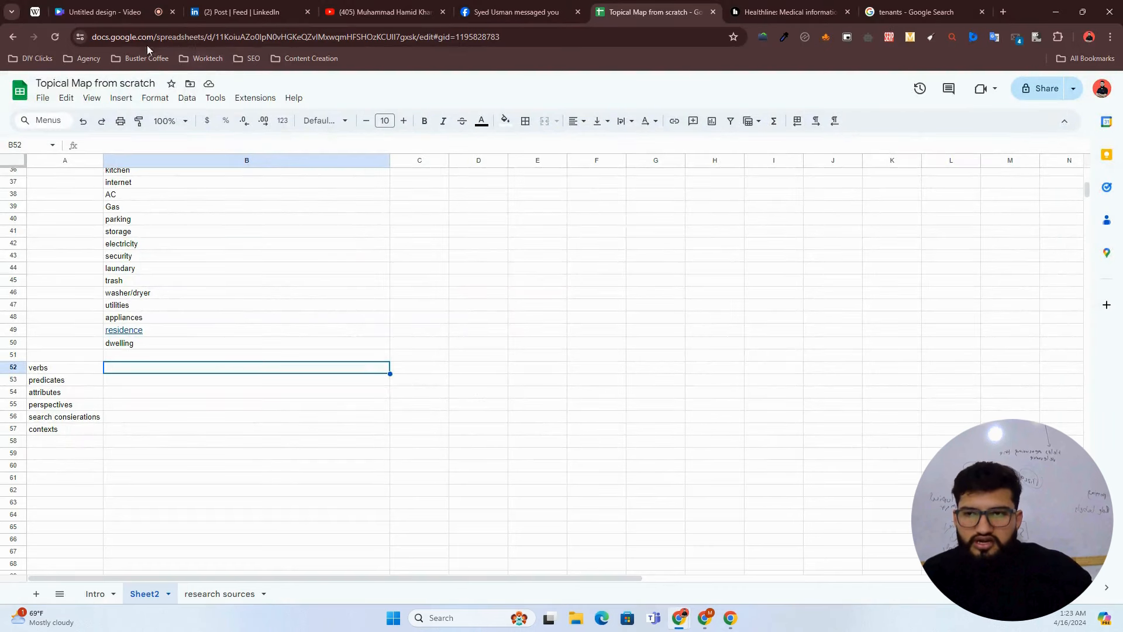
pyautogui.click(35, 12)
pyautogui.click(110, 90)
pyautogui.write('appartme')
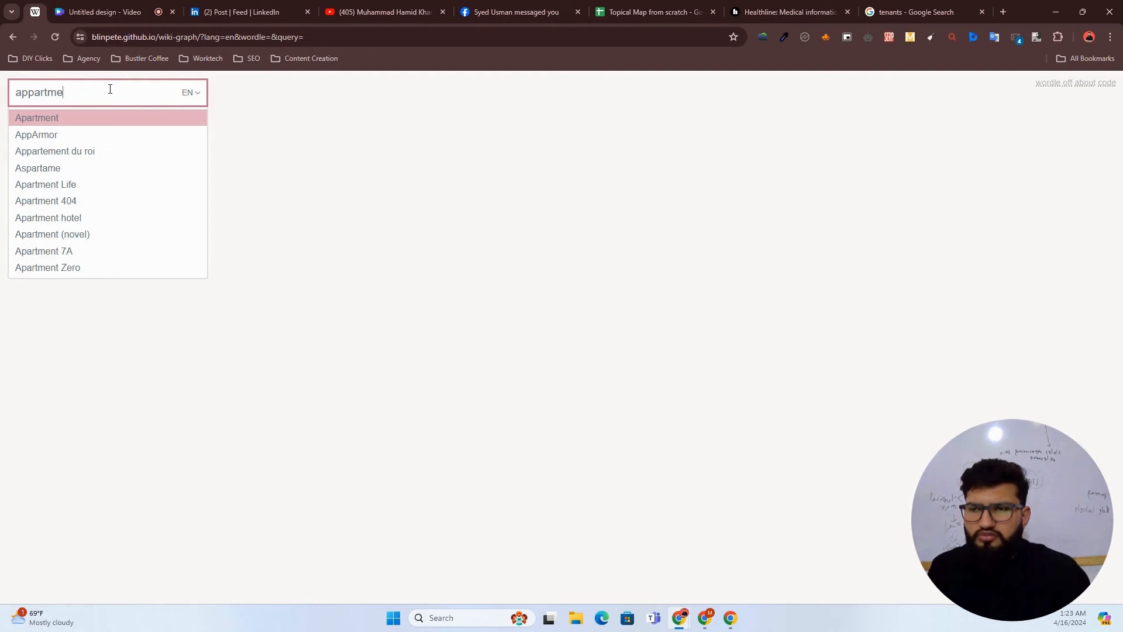
pyautogui.press('Return')
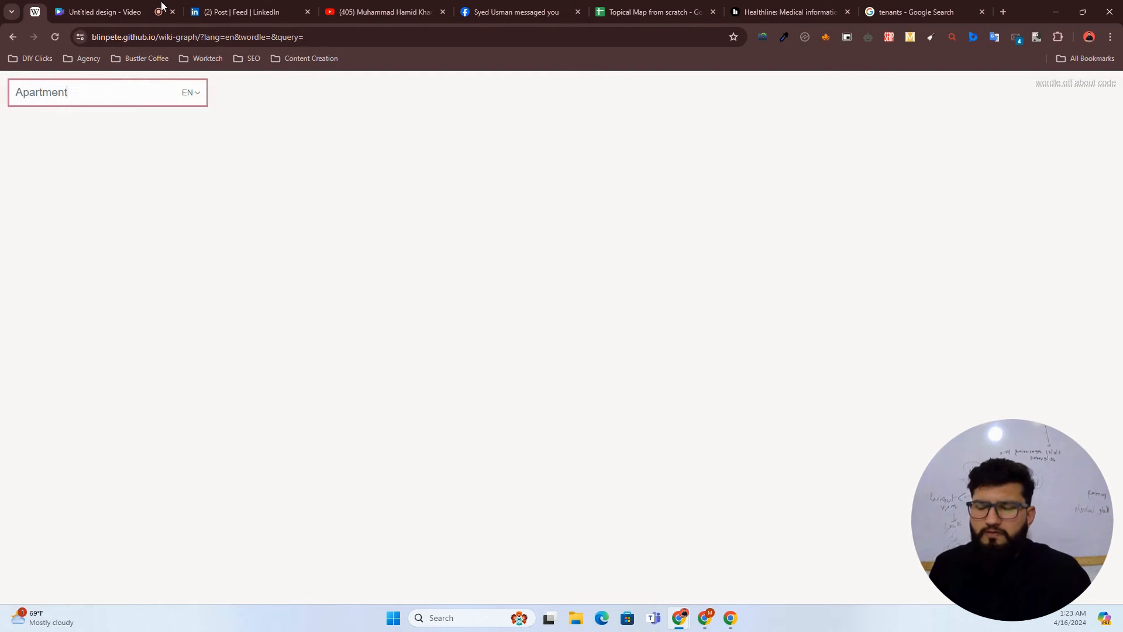
pyautogui.click(157, 43)
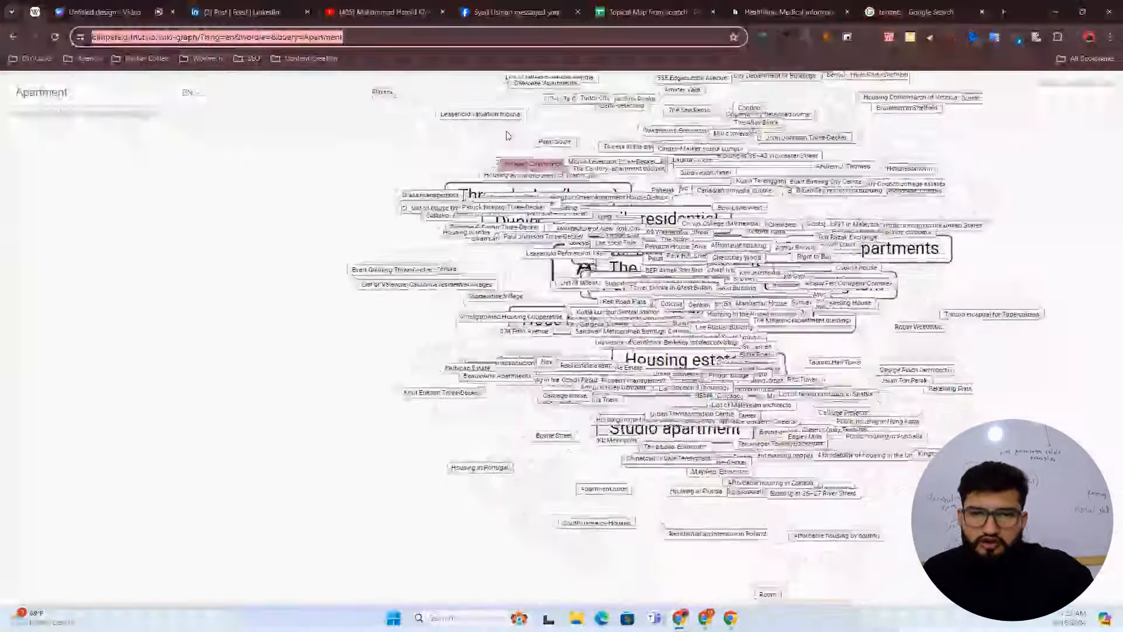
# Step: Examine the topics linked around Apartment in the graph and preview the description of Housing estate
pyautogui.rightClick(381, 170)
pyautogui.click(368, 149)
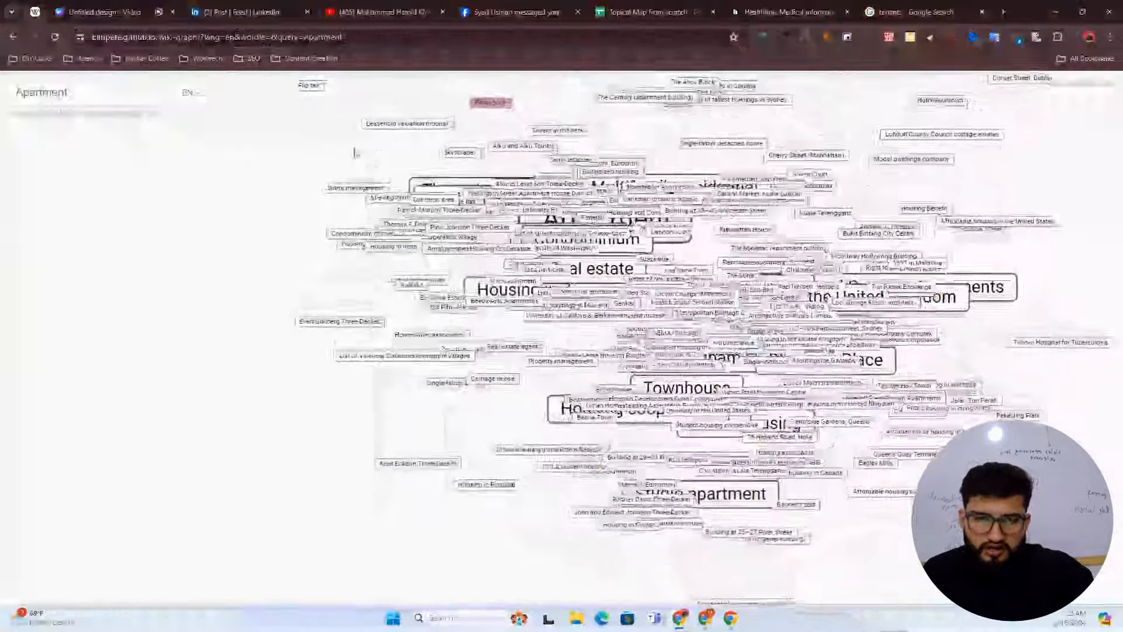
pyautogui.rightClick(309, 160)
pyautogui.click(296, 156)
pyautogui.scroll(4, 297, 157)
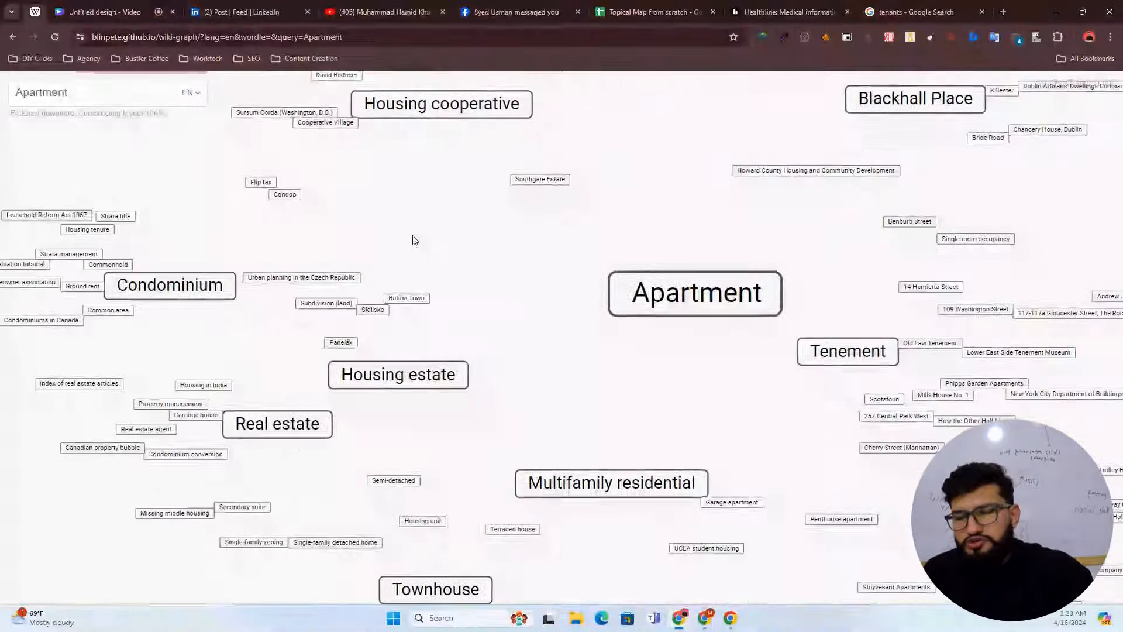
pyautogui.scroll(-6, 410, 240)
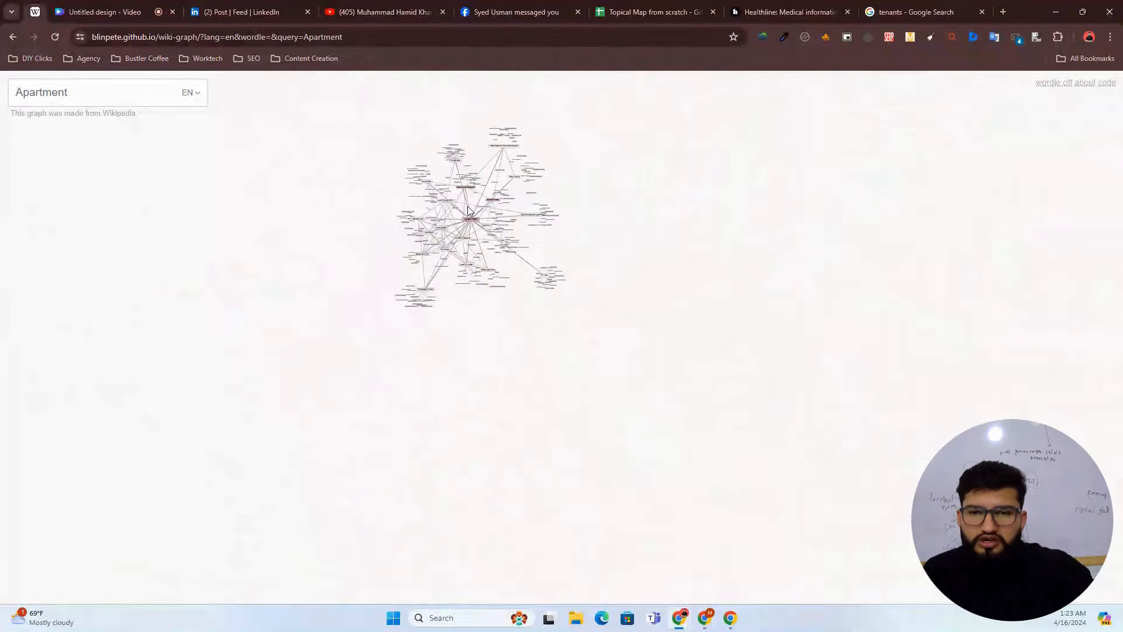
pyautogui.scroll(6, 468, 210)
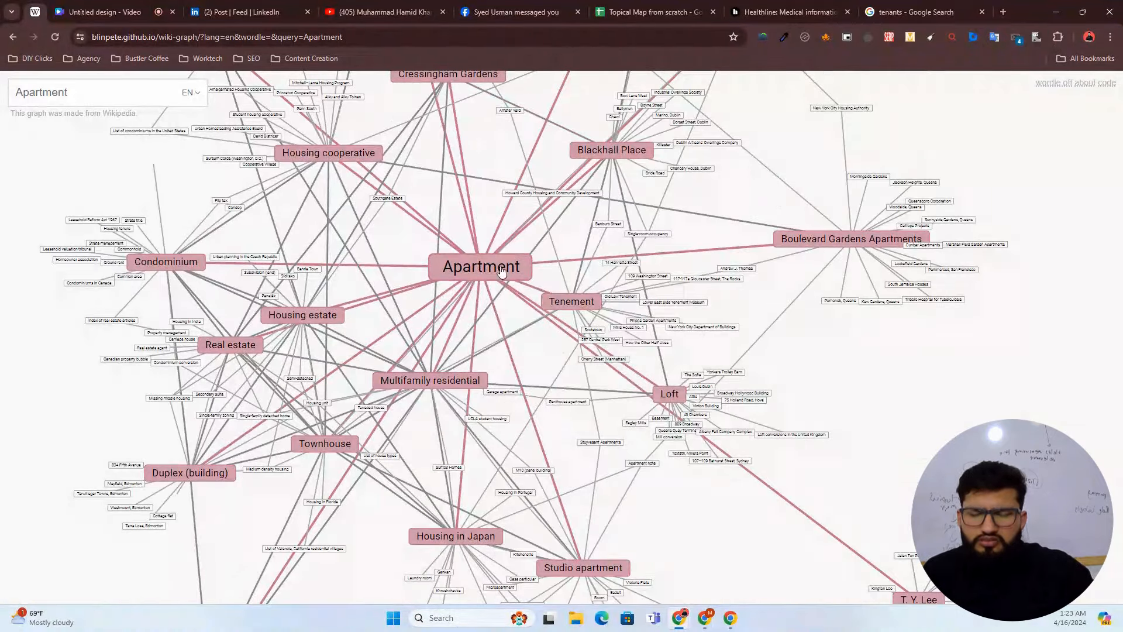
pyautogui.moveTo(304, 319)
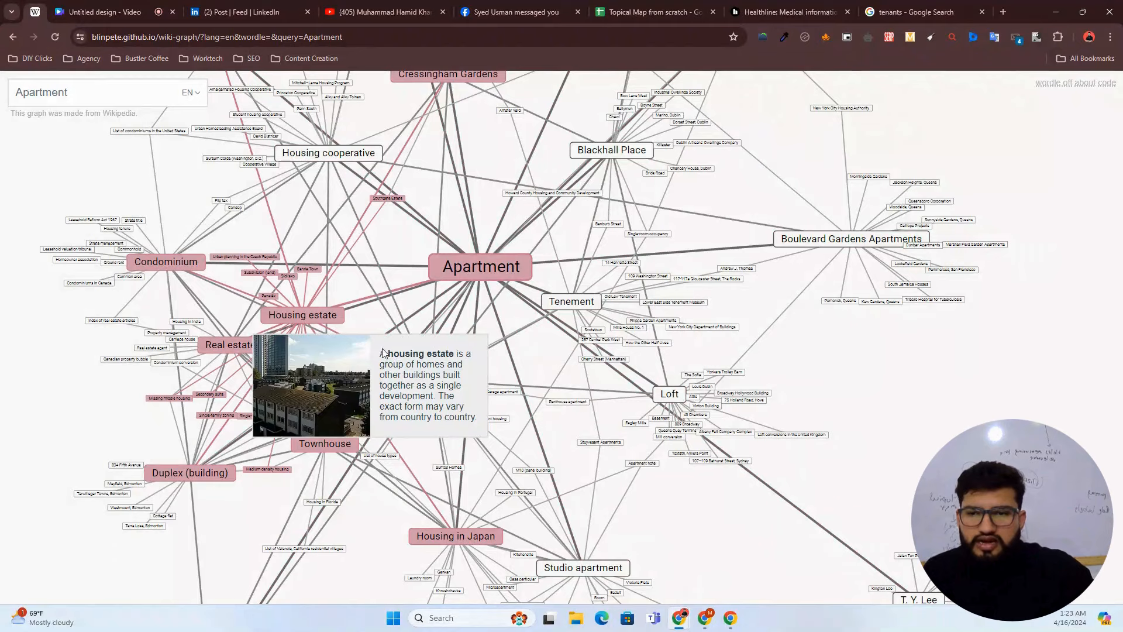
pyautogui.scroll(-5, 479, 266)
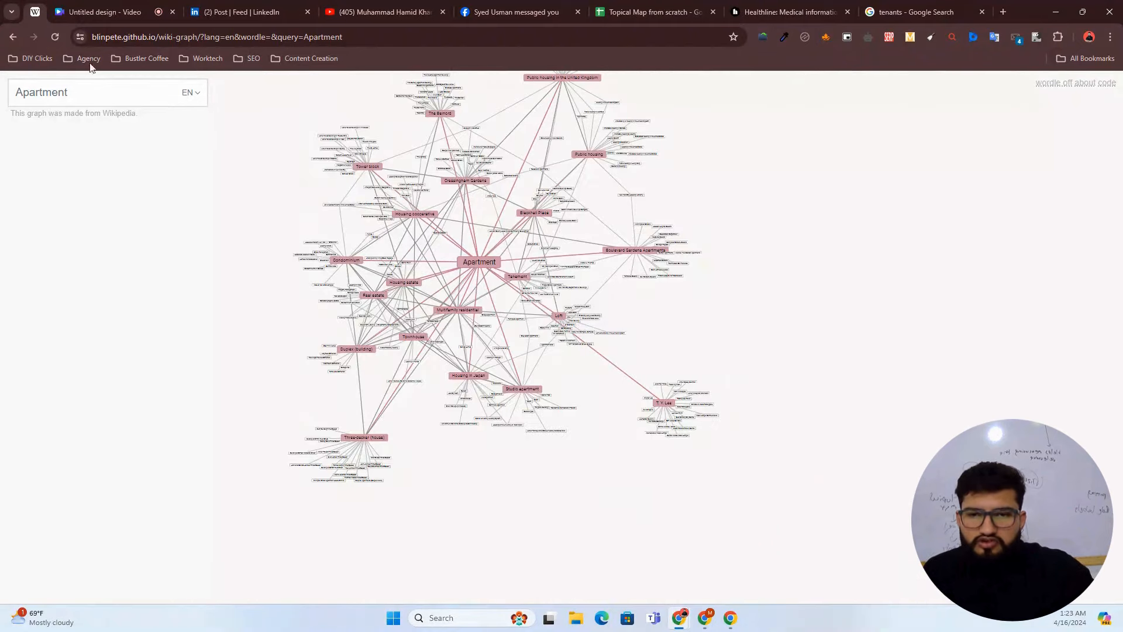
# Step: Highlight "wiki" in the graph page's address and examine the Tenement node's connections in the Apartment graph
pyautogui.click(159, 37)
pyautogui.doubleClick(167, 36)
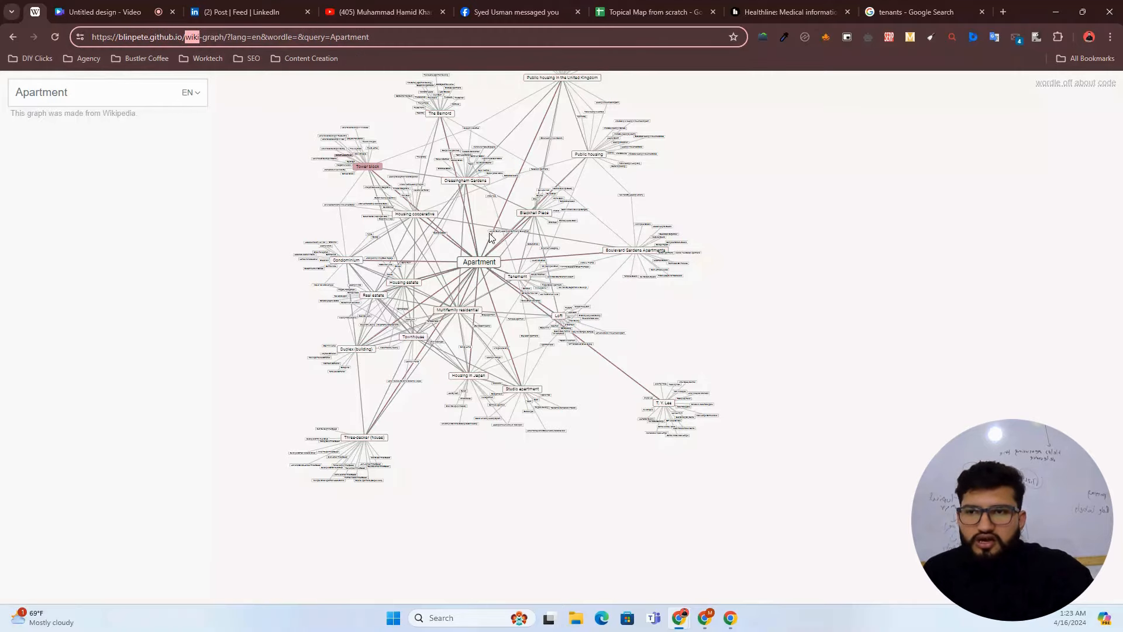
pyautogui.scroll(5, 493, 238)
pyautogui.scroll(5, 462, 239)
pyautogui.scroll(-5, 458, 241)
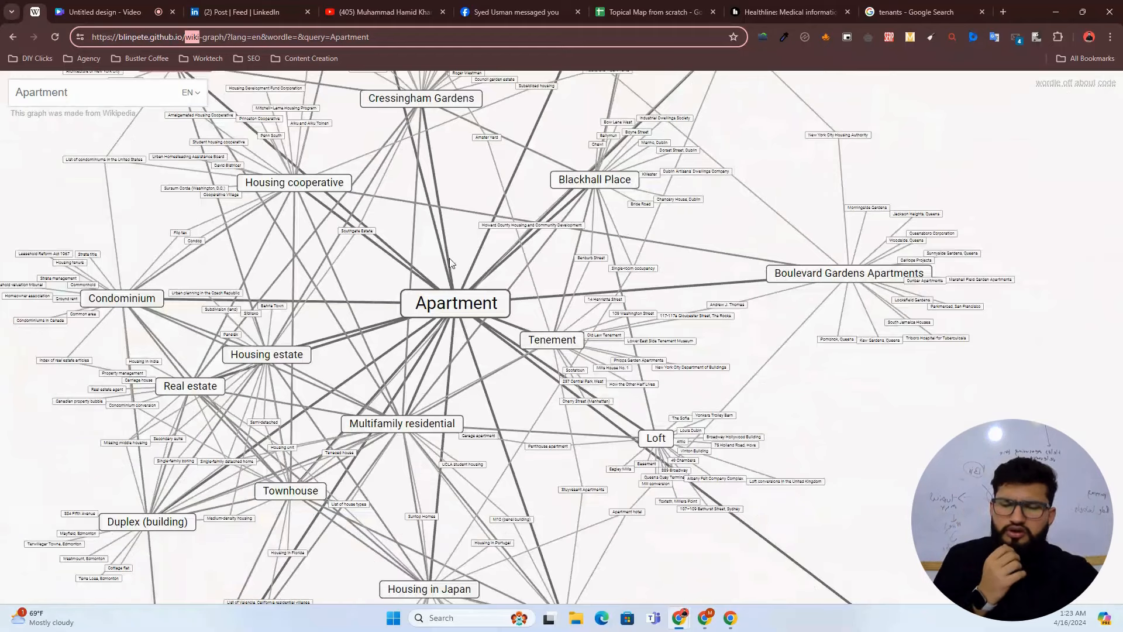
pyautogui.scroll(-5, 444, 286)
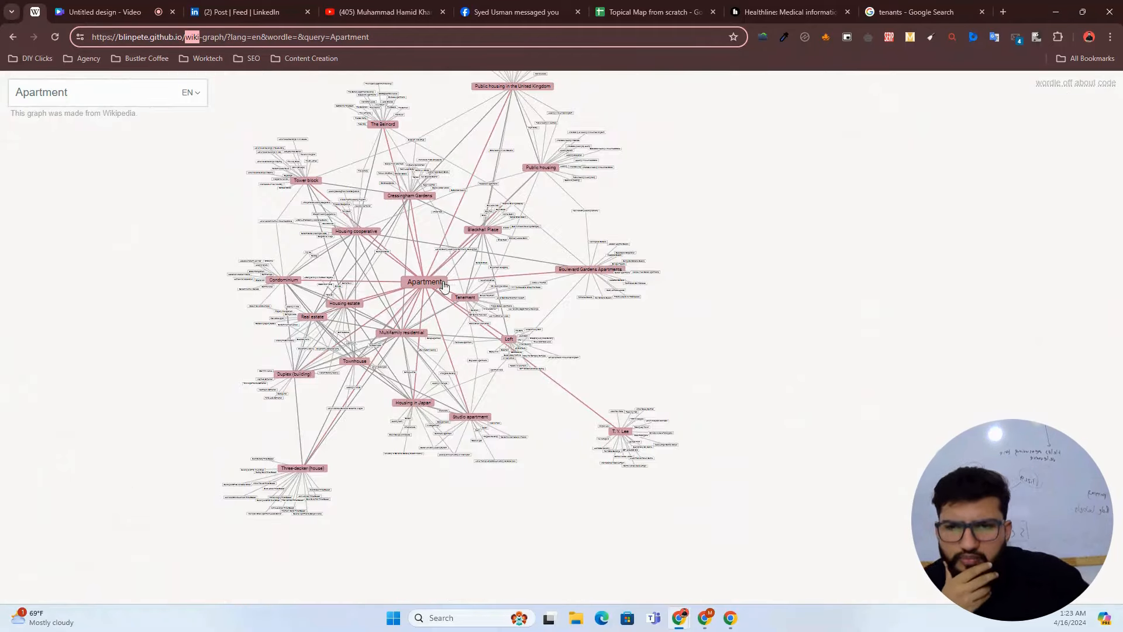
pyautogui.scroll(5, 443, 285)
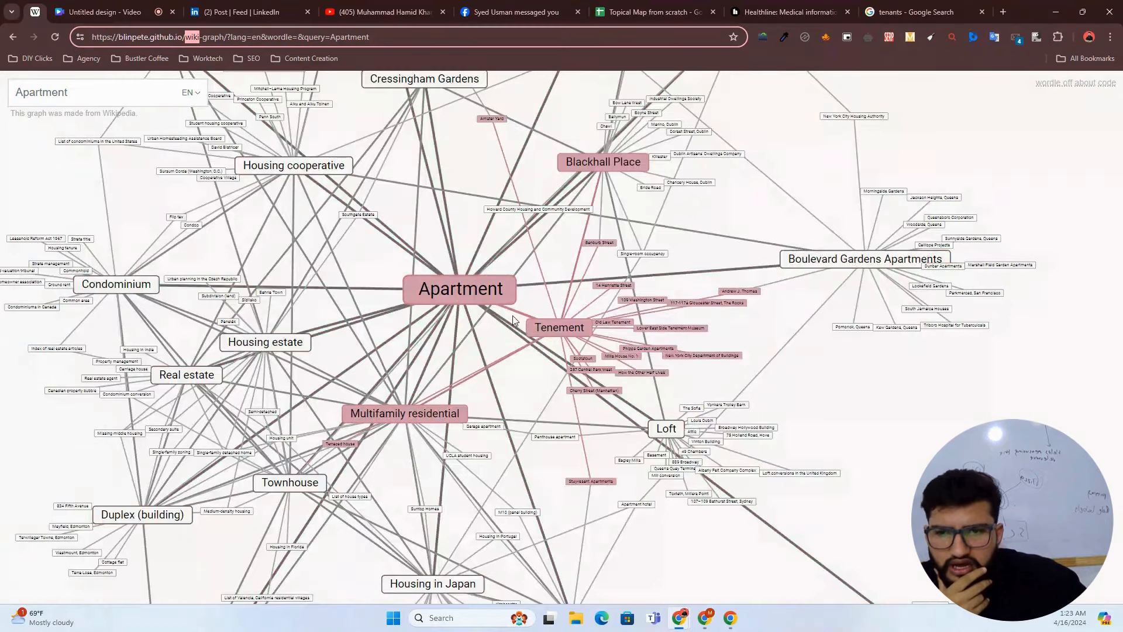
pyautogui.scroll(3, 513, 319)
pyautogui.moveTo(607, 345)
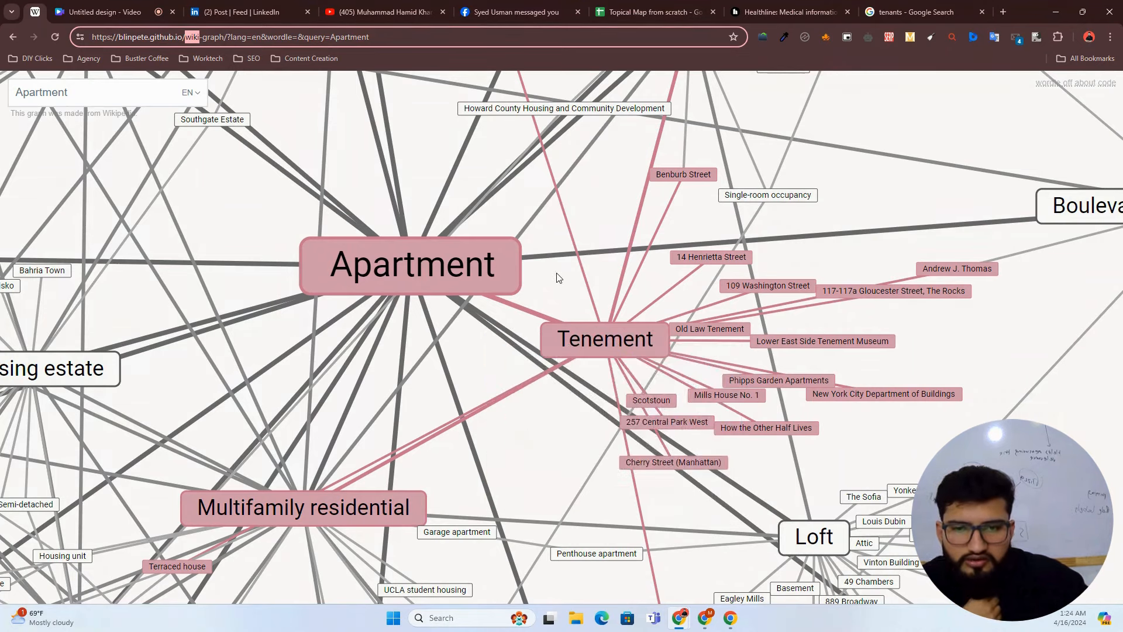
# Step: Examine the graph's links from Apartment toward Blackhall Place, Boulevard Gardens Apartments and Loft
pyautogui.scroll(-5, 556, 275)
pyautogui.scroll(4, 488, 211)
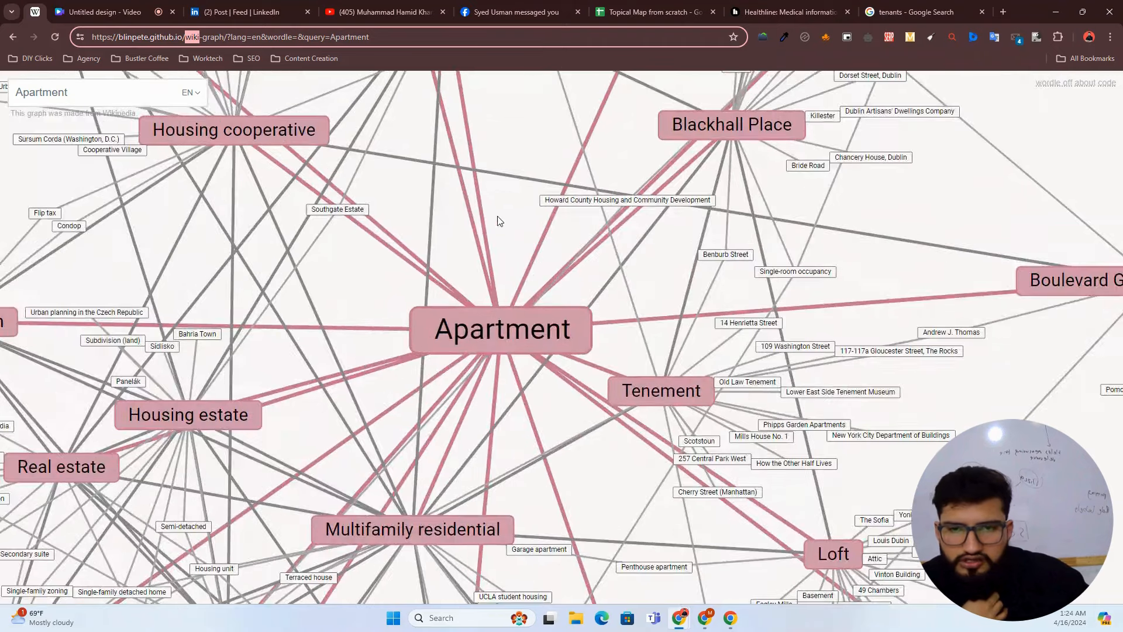
pyautogui.rightClick(524, 255)
pyautogui.moveTo(639, 244); pyautogui.dragTo(369, 191)
pyautogui.scroll(-3, 369, 196)
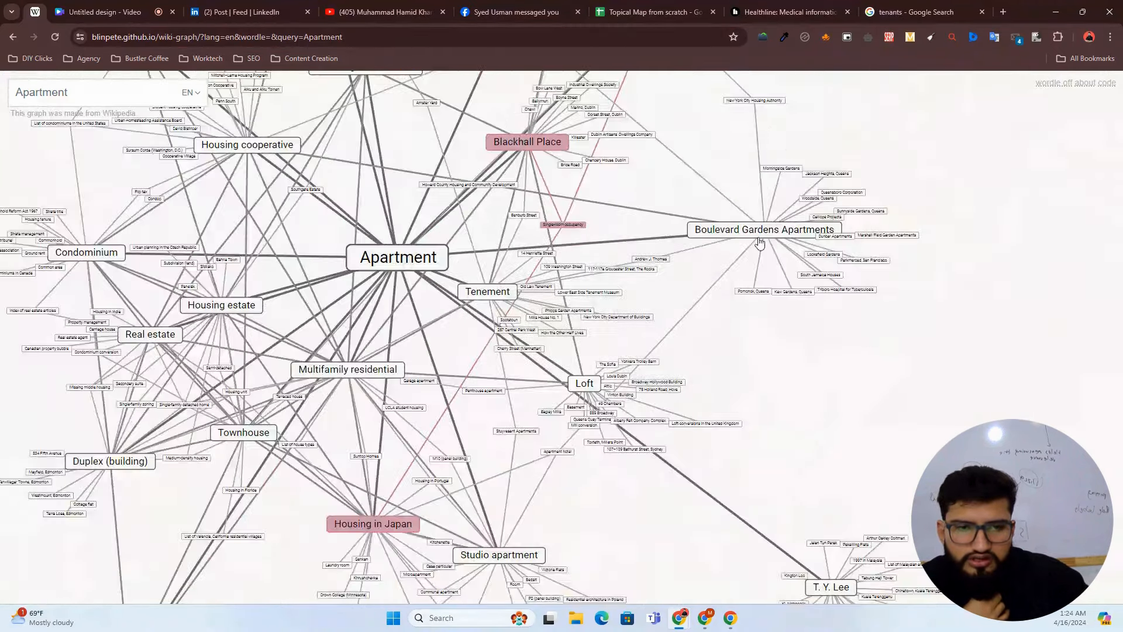
# Step: Preview the Boulevard Gardens Apartments description and examine the Condominium node's connections in the Apartment graph
pyautogui.moveTo(763, 235)
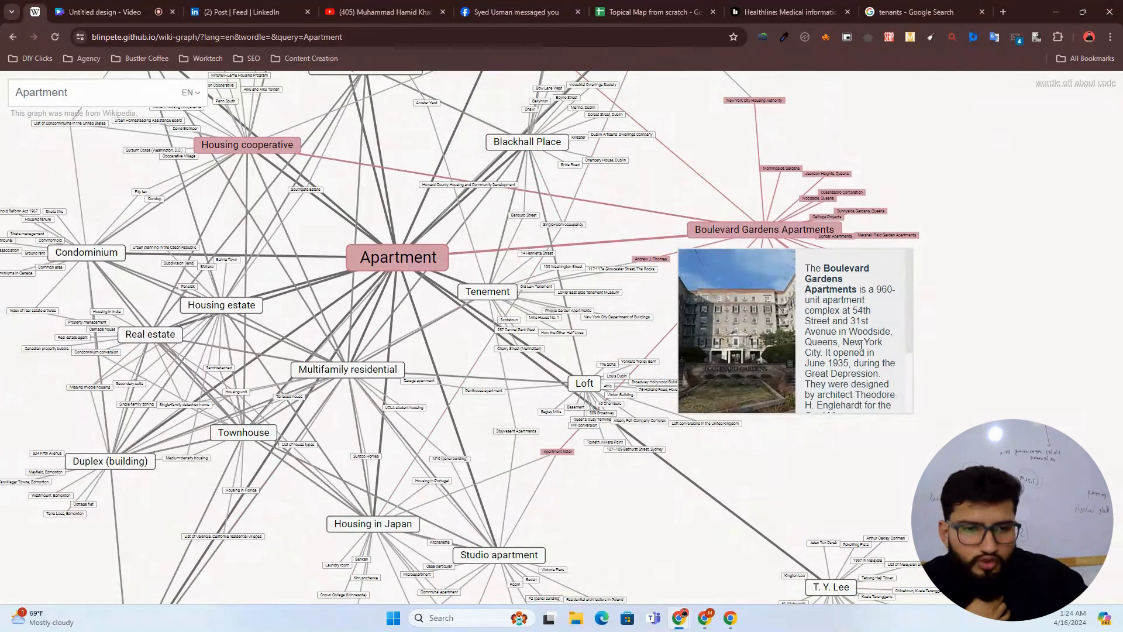
pyautogui.moveTo(280, 258); pyautogui.dragTo(529, 269)
pyautogui.scroll(-3, 333, 290)
pyautogui.scroll(15, 335, 286)
pyautogui.moveTo(333, 260)
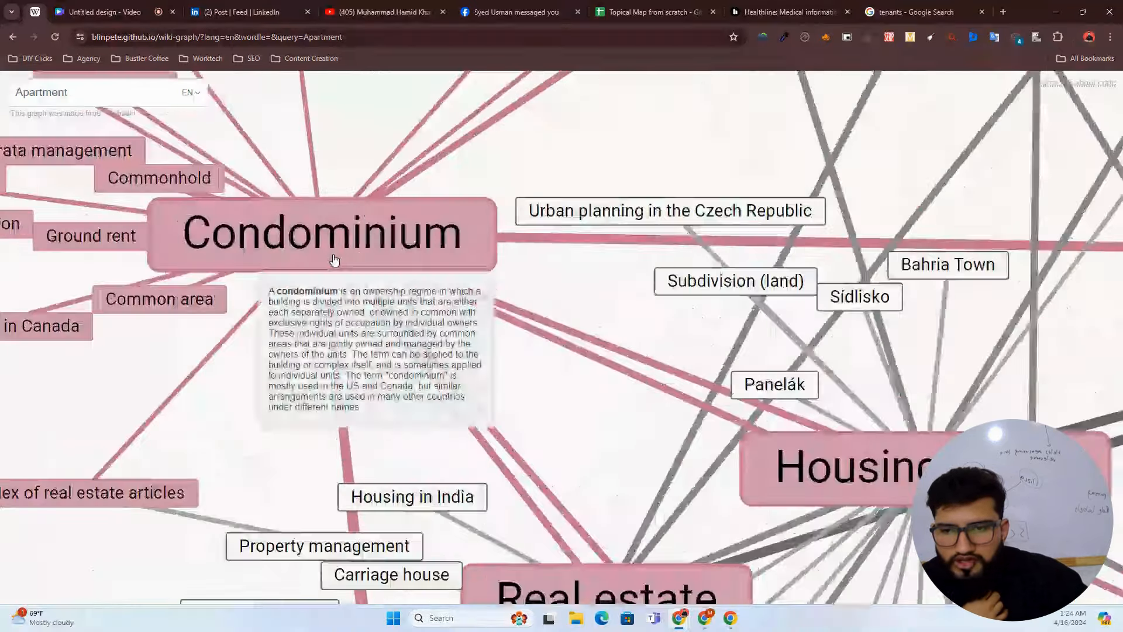
# Step: Examine the topics linked to Real estate, including Housing in India and Property management
pyautogui.scroll(-5, 453, 250)
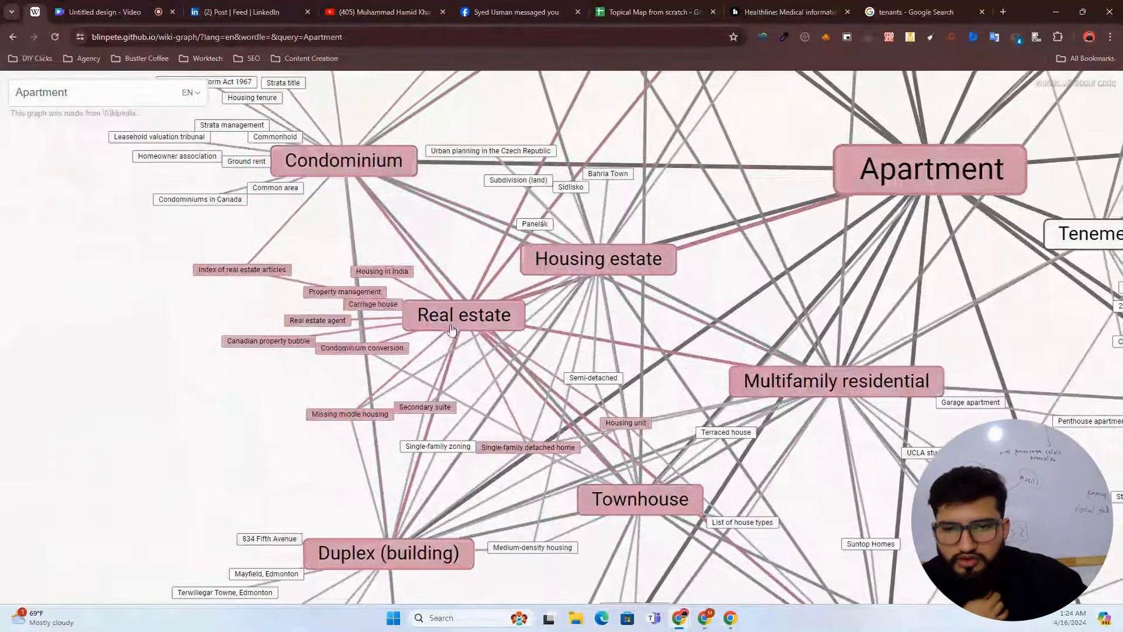
pyautogui.scroll(6, 353, 304)
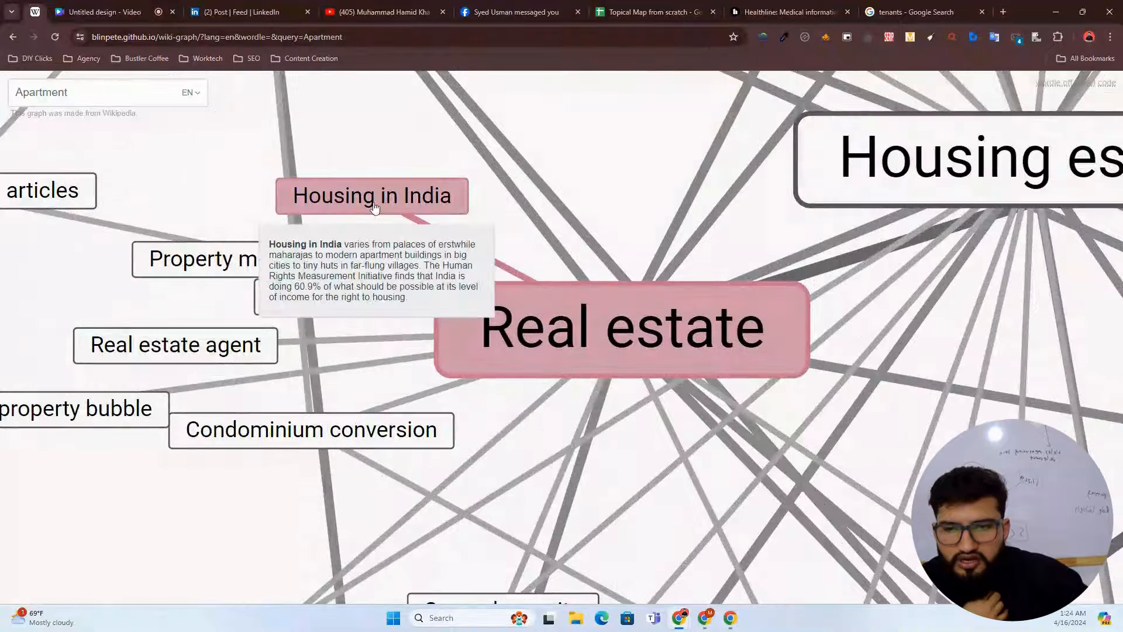
pyautogui.moveTo(185, 269)
pyautogui.scroll(-8, 496, 226)
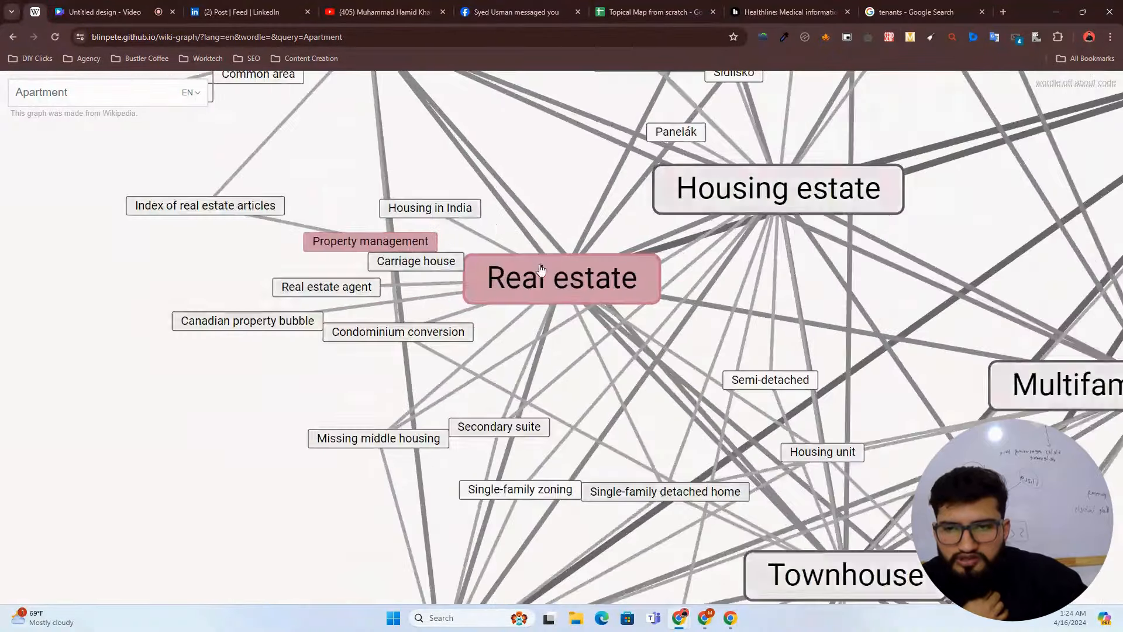
# Step: Preview List of house types near Townhouse and trace the links from Multifamily residential back to Apartment
pyautogui.scroll(6, 379, 293)
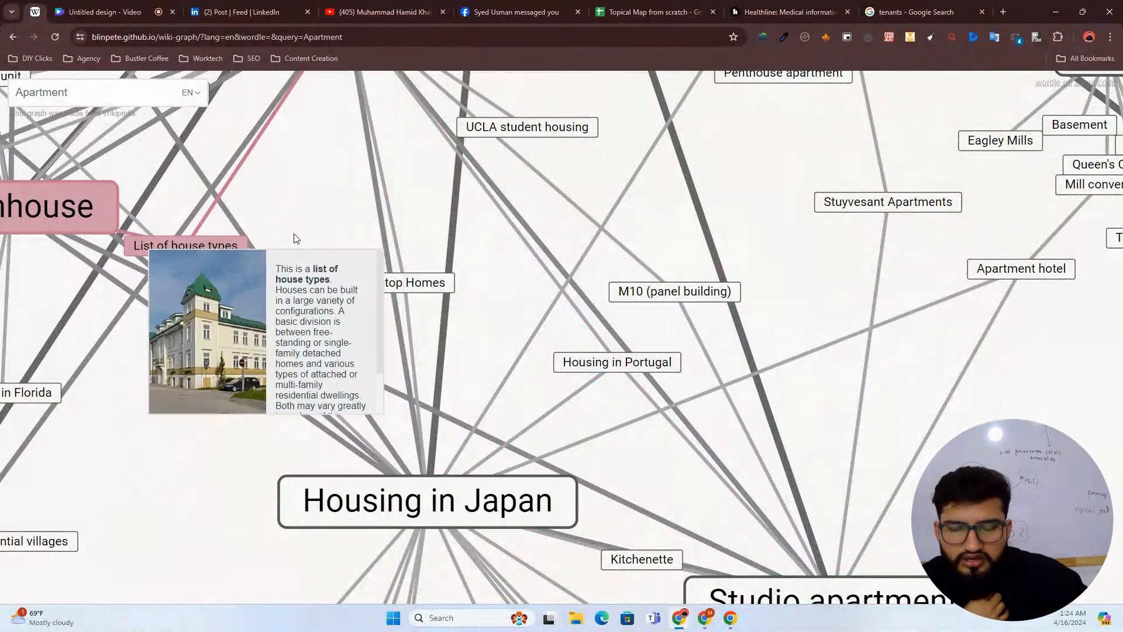
pyautogui.scroll(-5, 361, 236)
pyautogui.moveTo(379, 106); pyautogui.dragTo(421, 210)
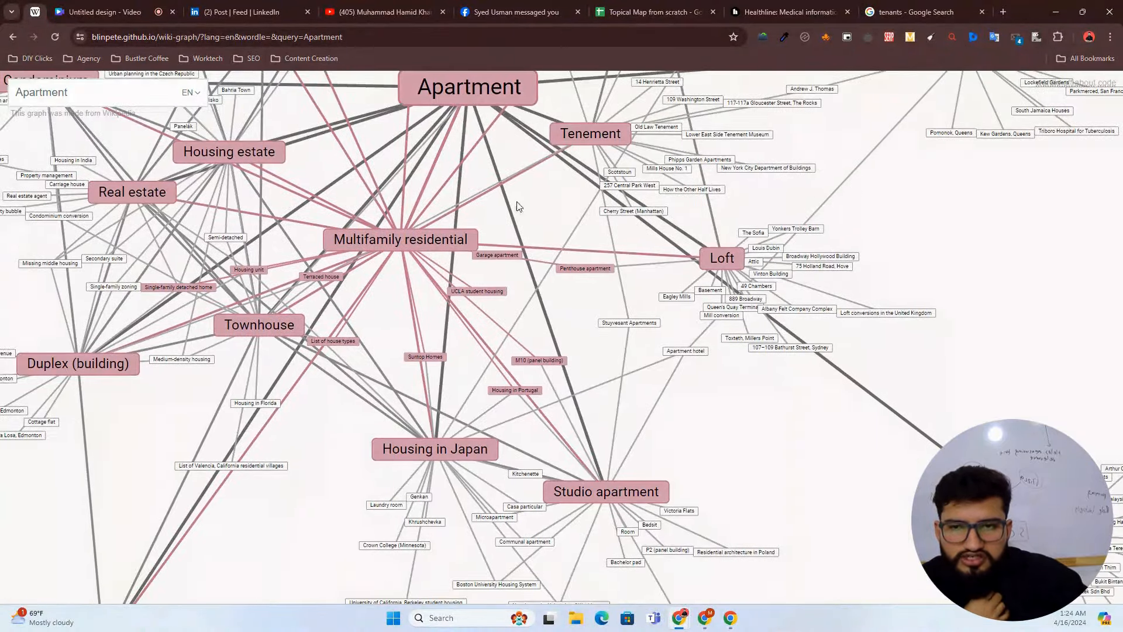
pyautogui.moveTo(516, 205); pyautogui.dragTo(510, 290)
pyautogui.scroll(-5, 389, 243)
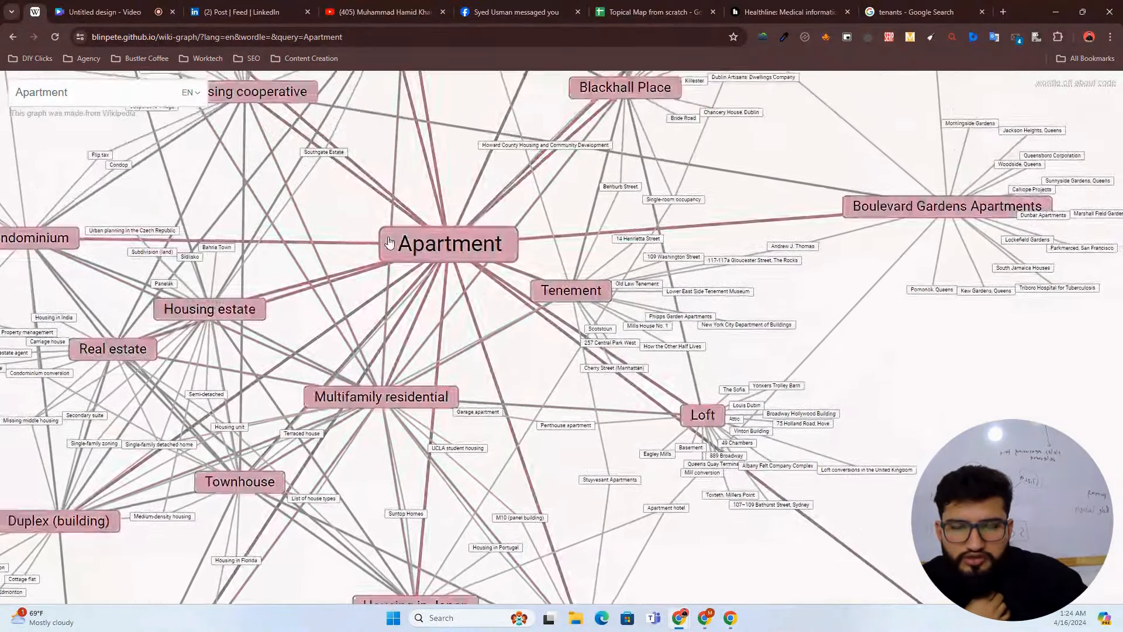
# Step: Switch to the Topical Map from scratch spreadsheet and enter "ontology" in E3 and "taxonomy" in F3
pyautogui.click(649, 12)
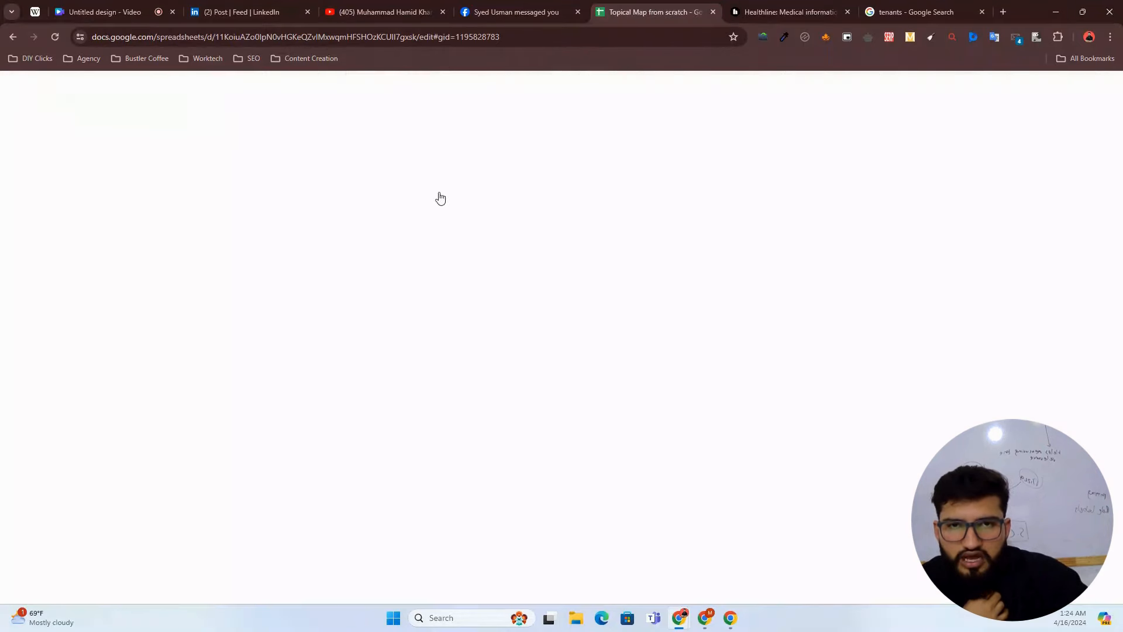
pyautogui.scroll(10, 330, 236)
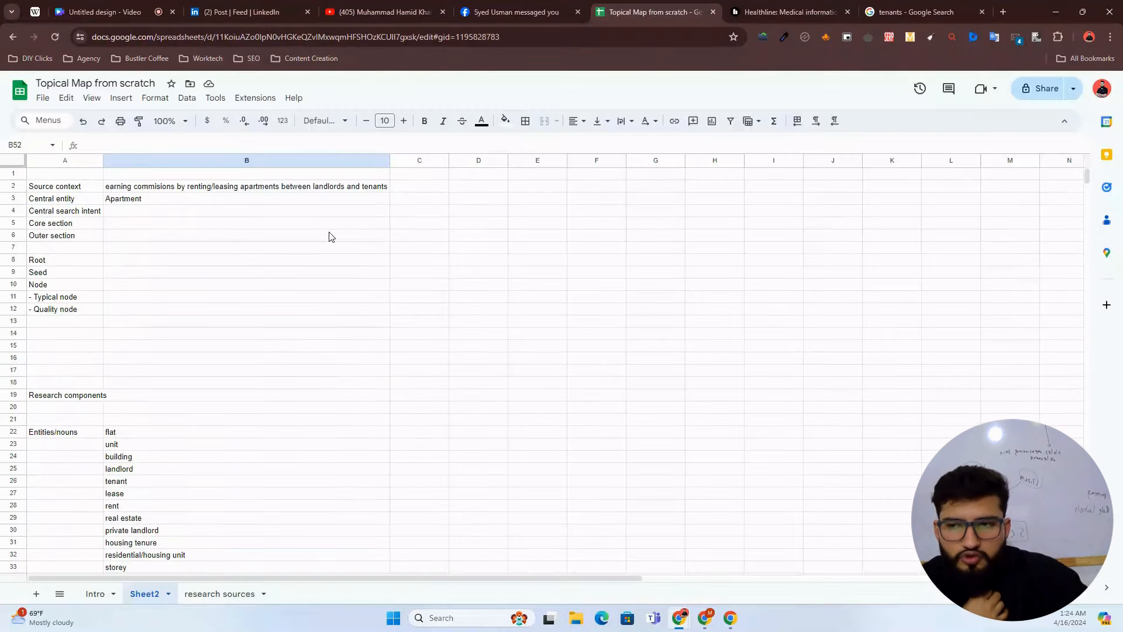
pyautogui.click(526, 202)
pyautogui.write('ont')
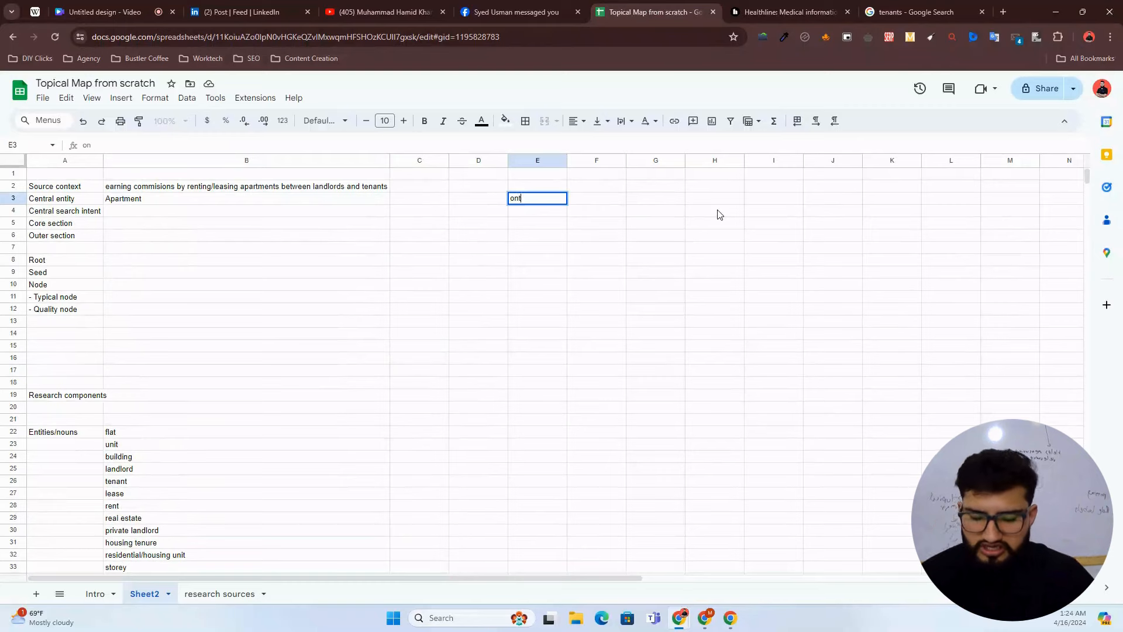
pyautogui.write('ology')
pyautogui.press('Tab')
pyautogui.write('taxo')
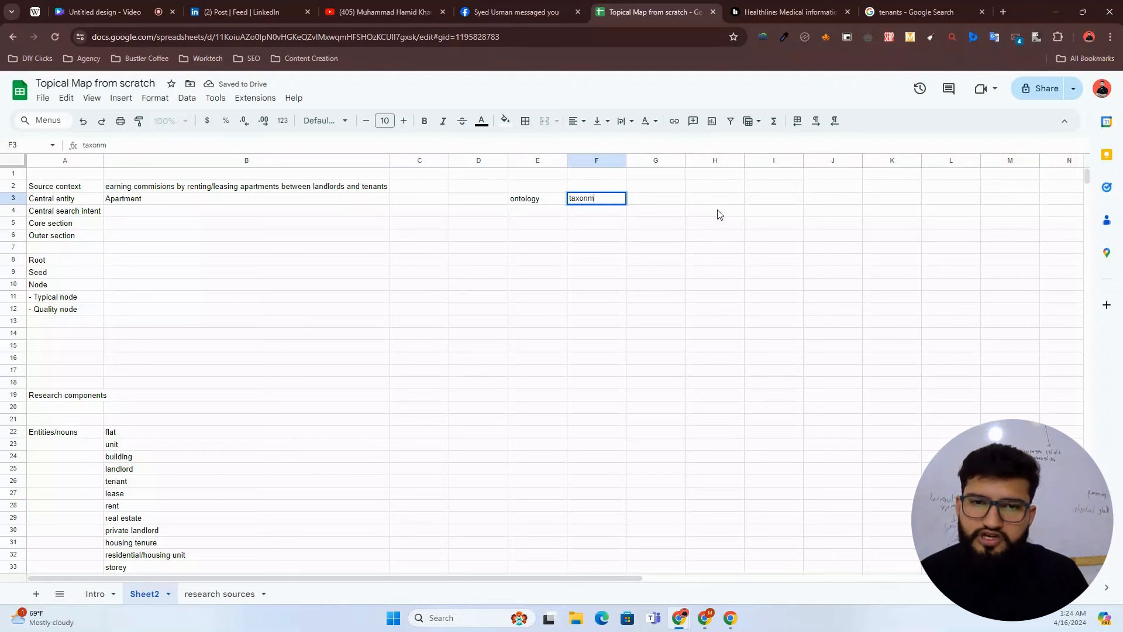
pyautogui.write('nom')
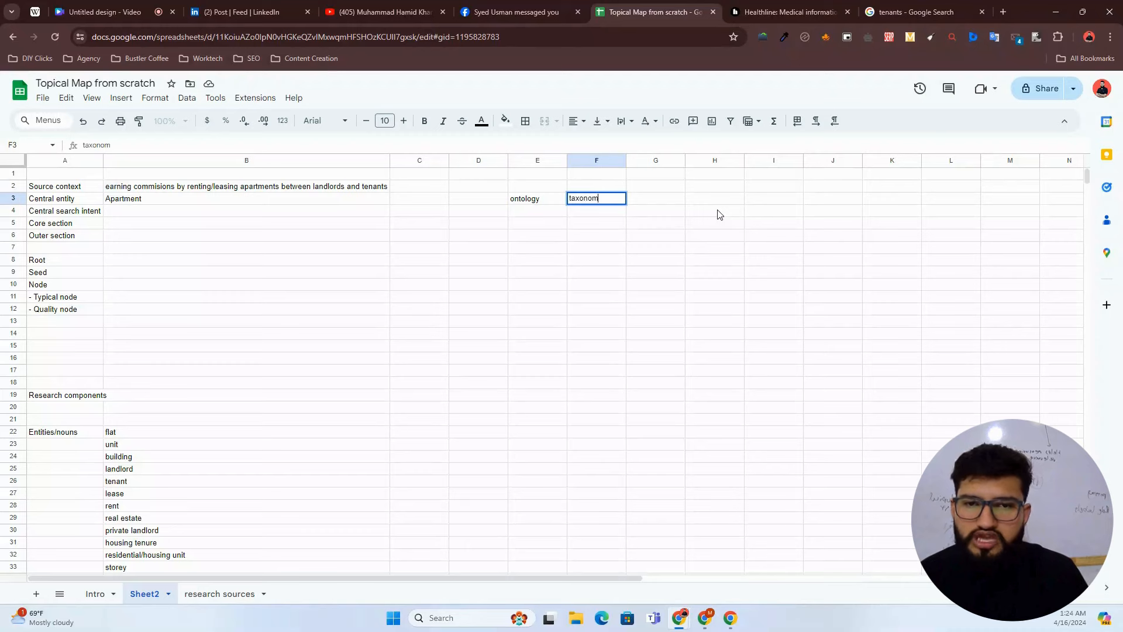
pyautogui.write('y')
pyautogui.press('Return')
pyautogui.press('Left')
pyautogui.press('Down')
pyautogui.press('Up')
pyautogui.press('Right')
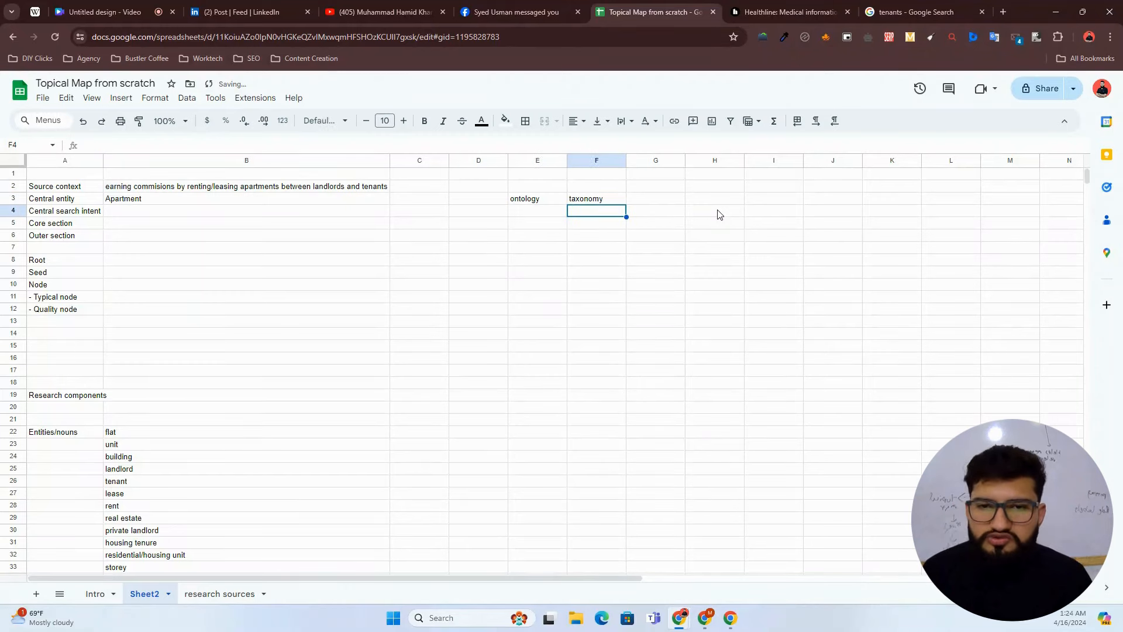
pyautogui.press('Left')
pyautogui.write('all')
pyautogui.press('BackSpace')
pyautogui.press('BackSpace')
pyautogui.write('l')
pyautogui.hotkey('ctrl', 'a')
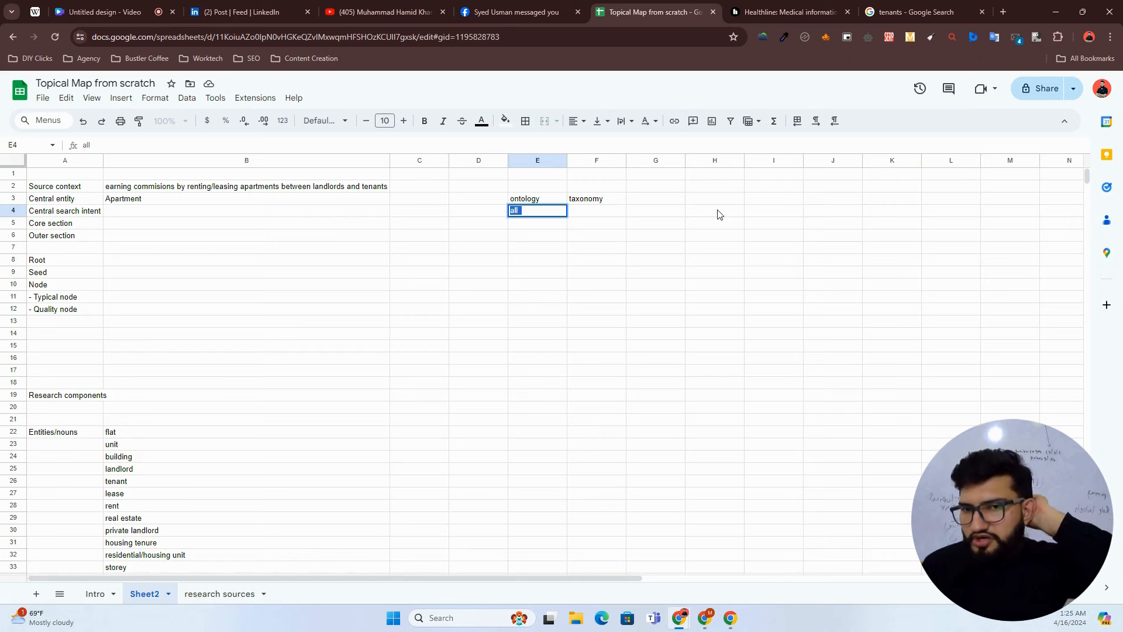
pyautogui.press('BackSpace')
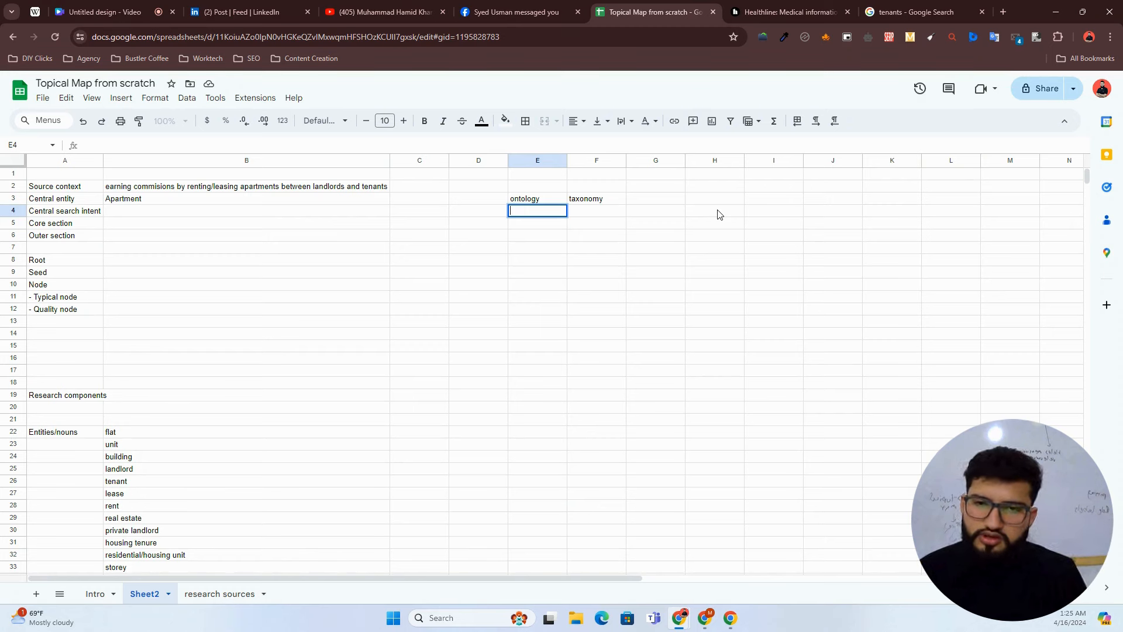
pyautogui.press('Escape')
pyautogui.press('Right')
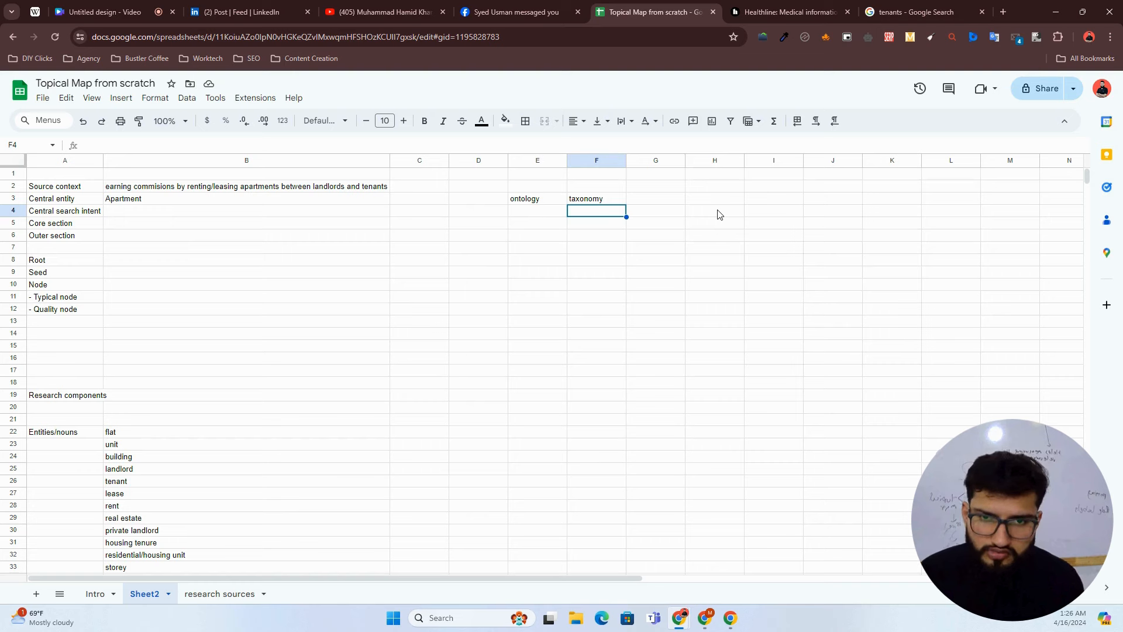
pyautogui.press('Left')
pyautogui.press('Up')
pyautogui.press('Down')
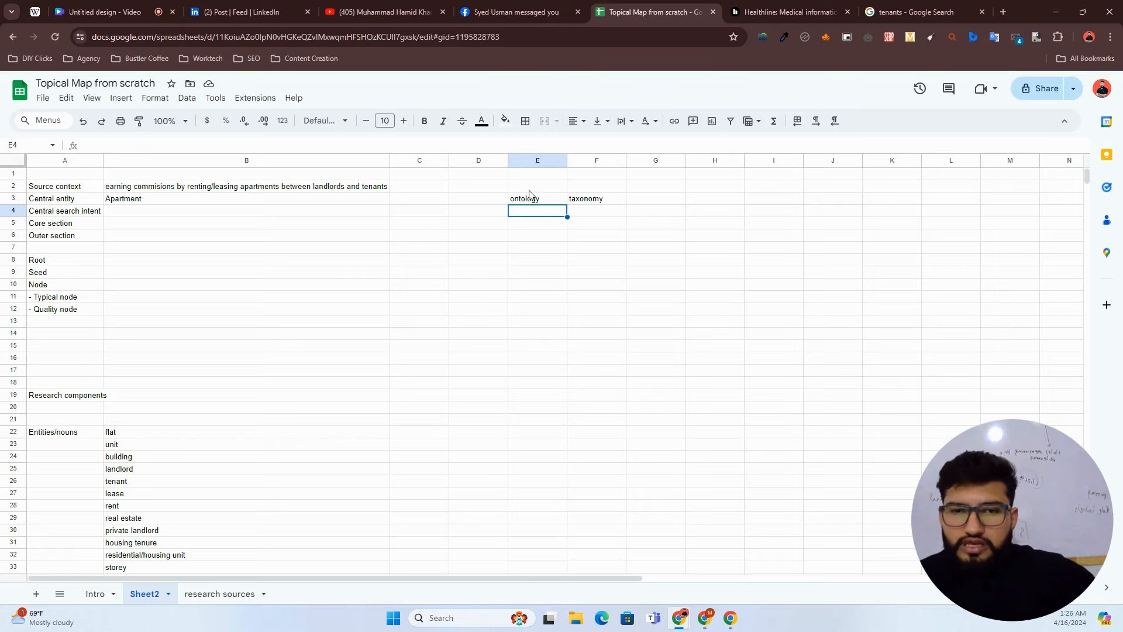
pyautogui.moveTo(529, 195); pyautogui.dragTo(591, 198)
# Step: Switch back to the wiki graph, preview the Apartment description and examine the topics around Boulevard Gardens Apartments
pyautogui.click(35, 12)
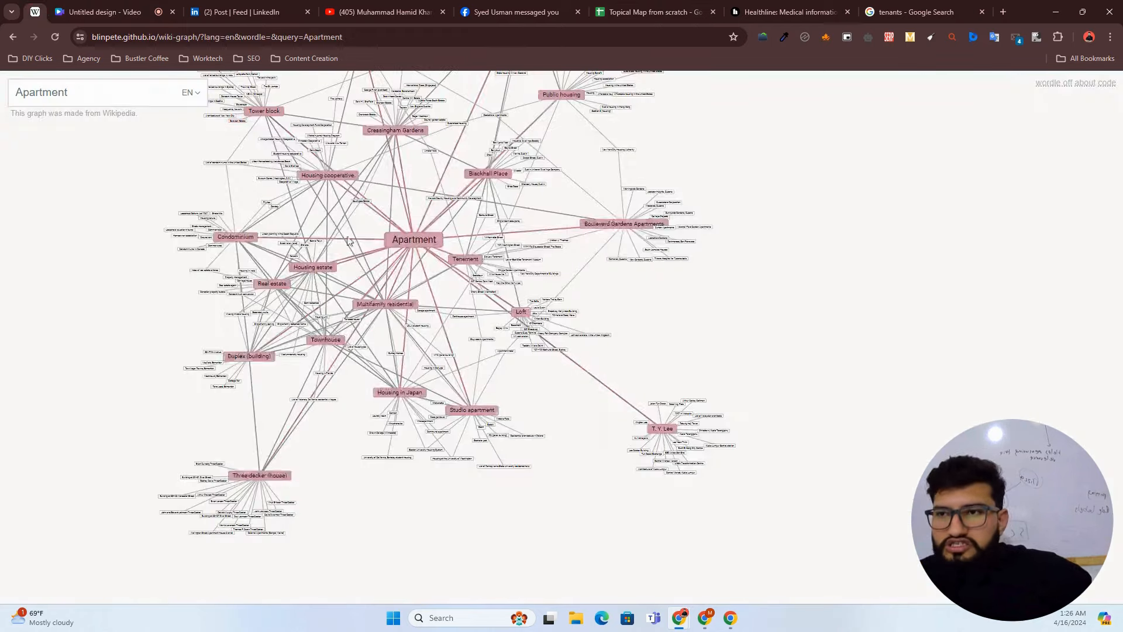
pyautogui.scroll(6, 452, 249)
pyautogui.scroll(-8, 427, 226)
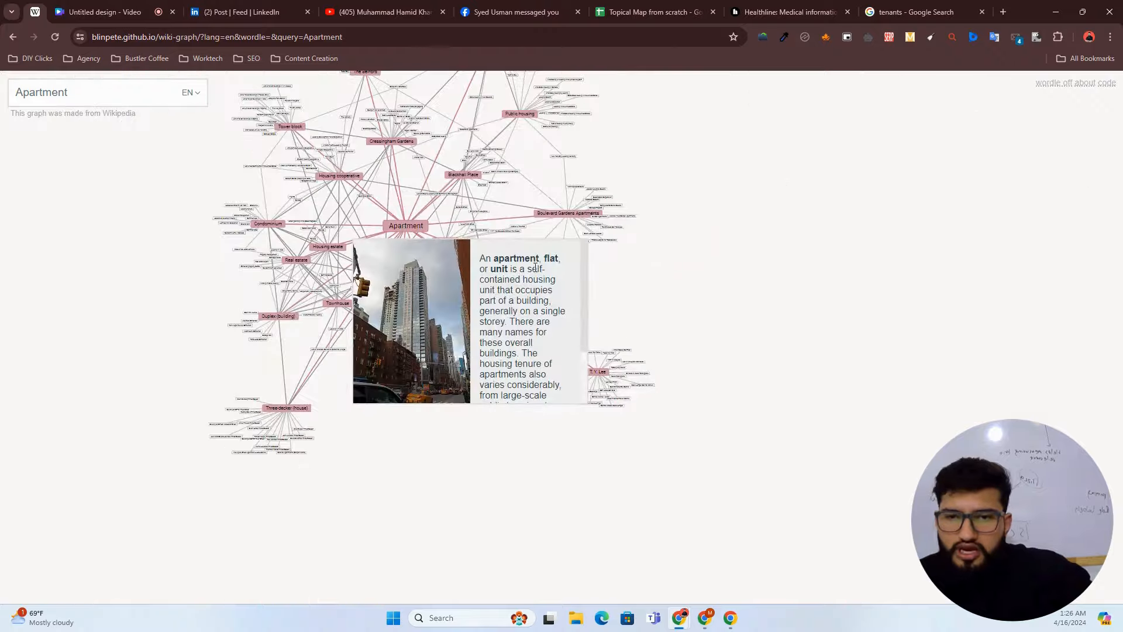
pyautogui.scroll(15, 570, 228)
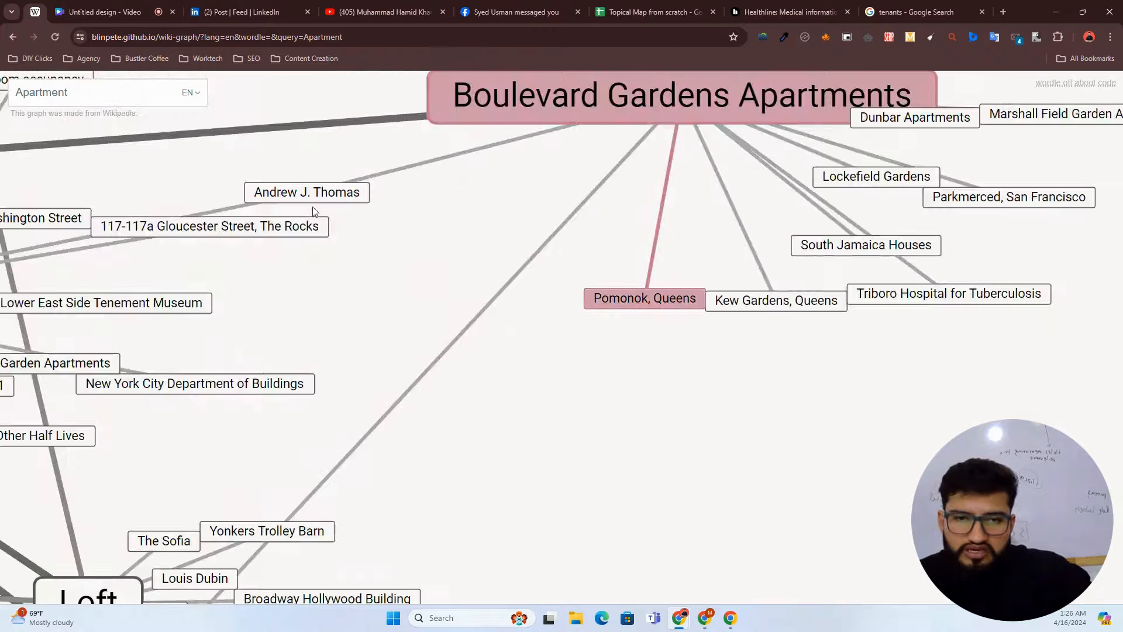
pyautogui.scroll(-8, 369, 278)
# Step: Examine the topics connected to Loft and Tenement in the Apartment graph
pyautogui.scroll(7, 299, 307)
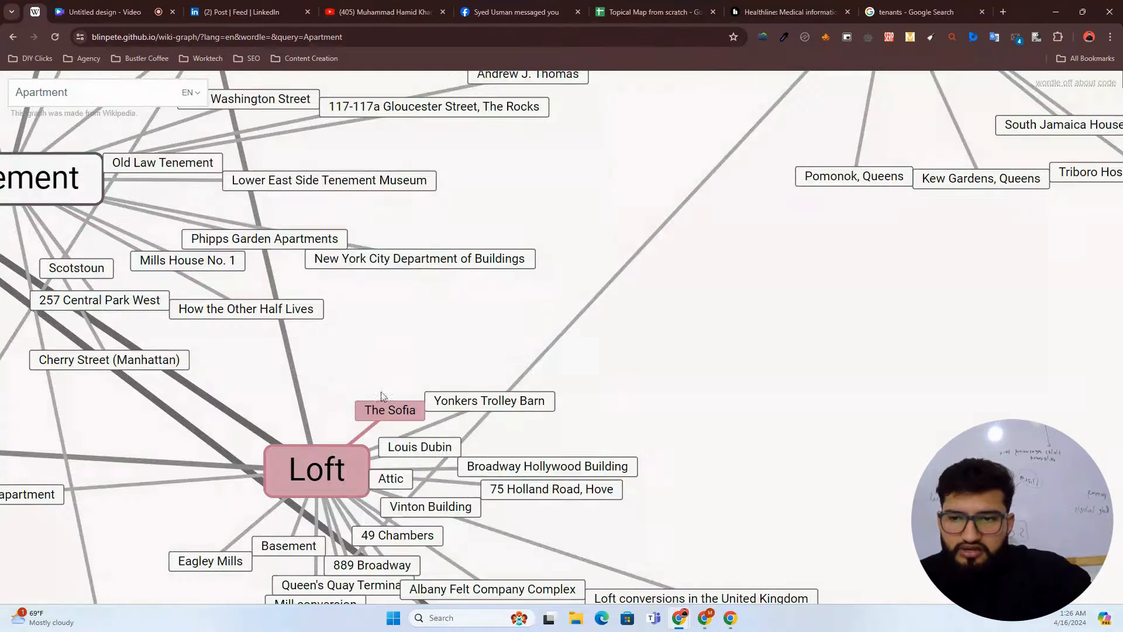
pyautogui.moveTo(494, 332); pyautogui.dragTo(790, 304)
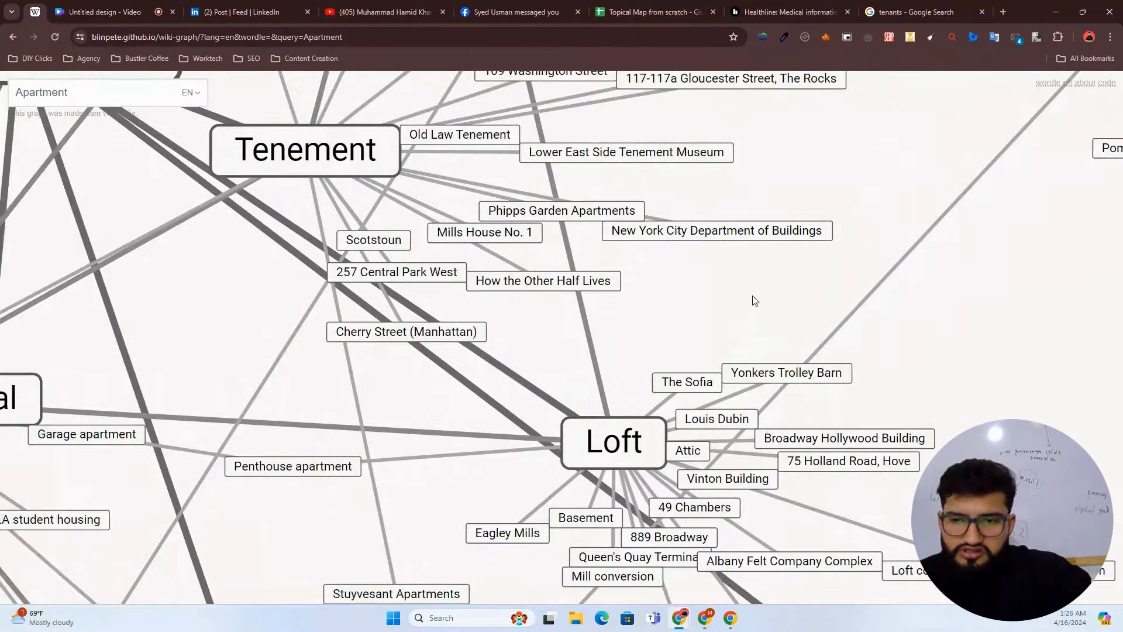
pyautogui.moveTo(301, 299); pyautogui.dragTo(622, 210)
pyautogui.scroll(-5, 328, 415)
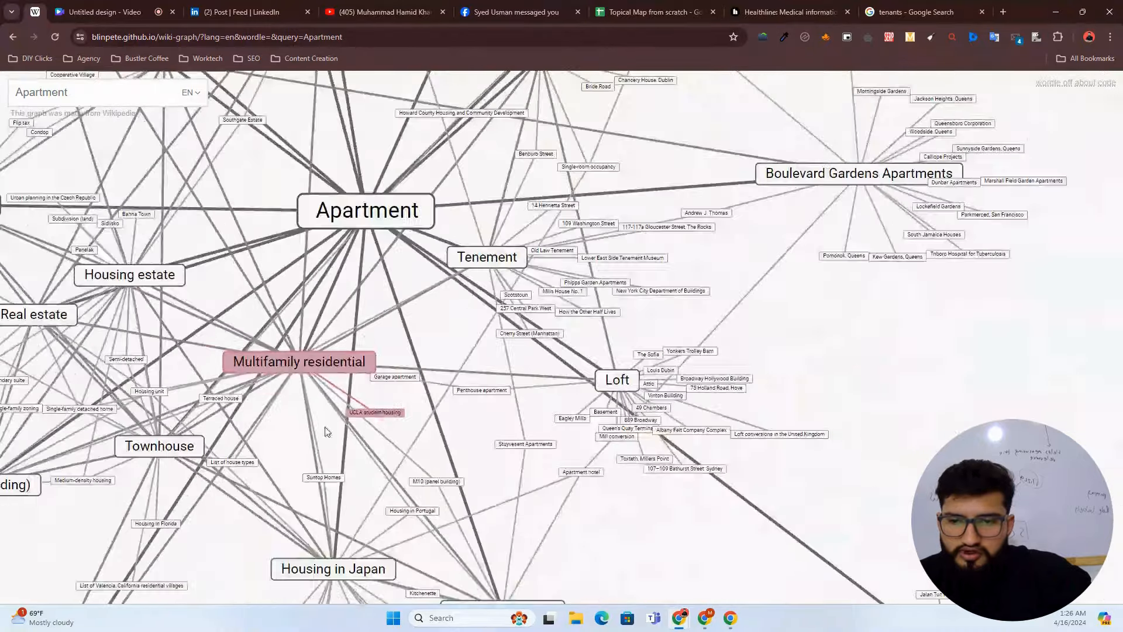
# Step: Examine the graph's connections around Multifamily residential, Housing in Japan and Studio apartment
pyautogui.scroll(4, 381, 404)
pyautogui.scroll(-2, 616, 278)
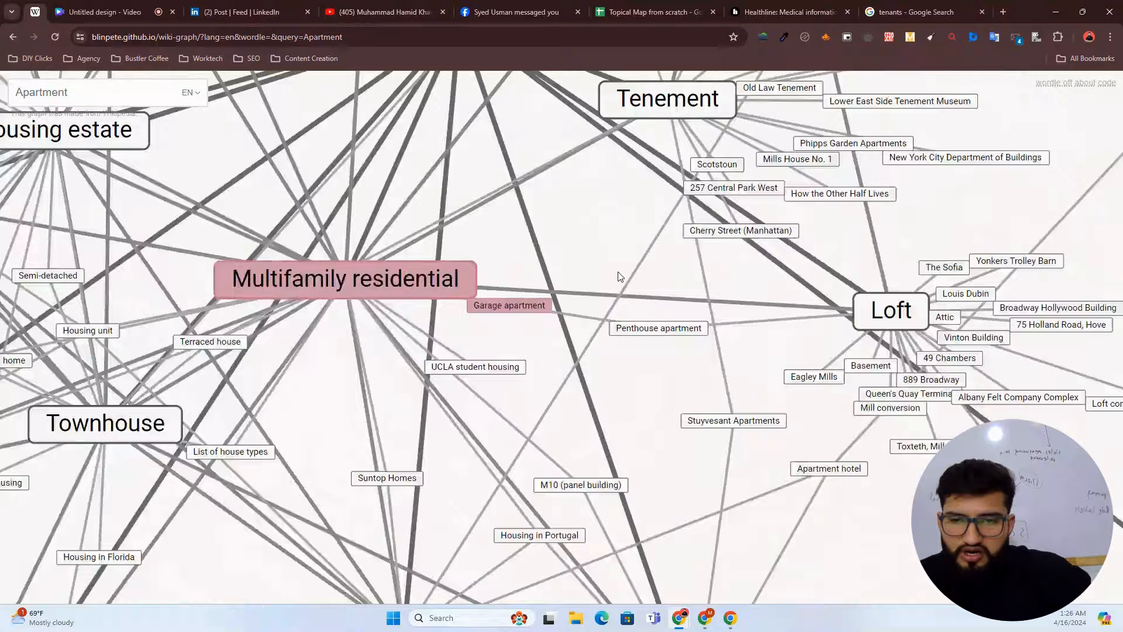
pyautogui.scroll(-3, 620, 277)
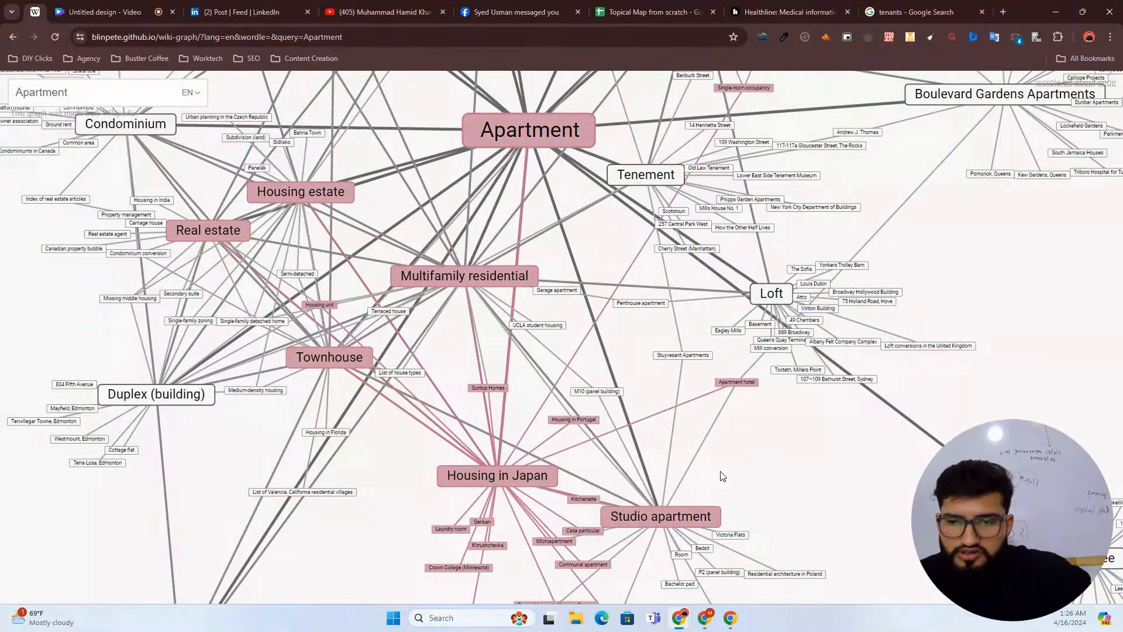
pyautogui.moveTo(723, 476); pyautogui.dragTo(620, 301)
pyautogui.scroll(5, 509, 446)
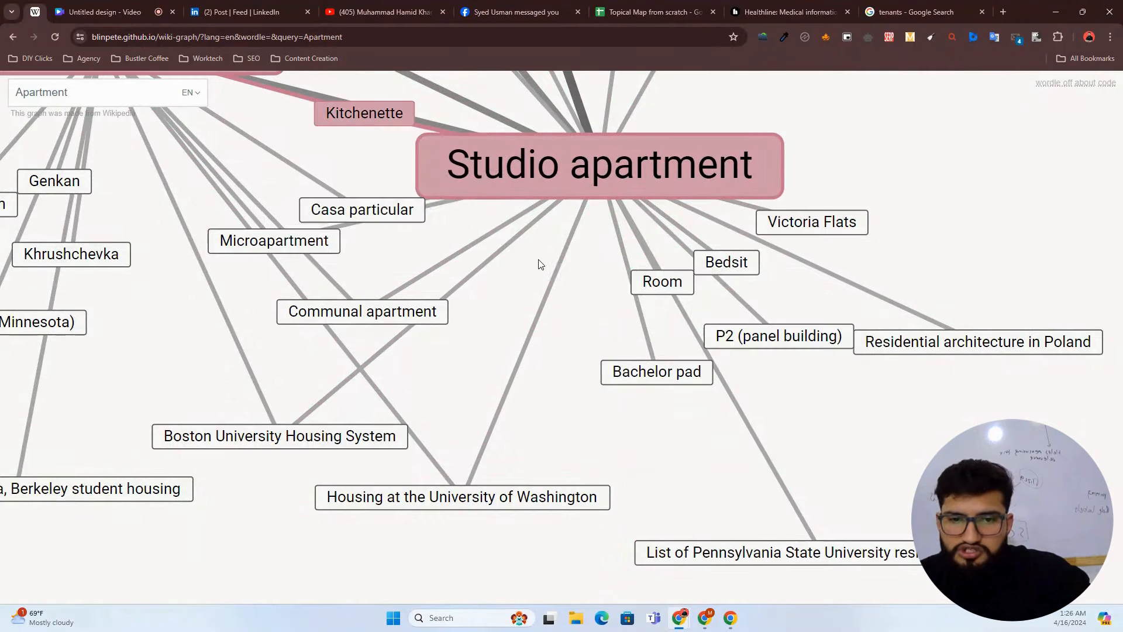
pyautogui.scroll(-5, 446, 338)
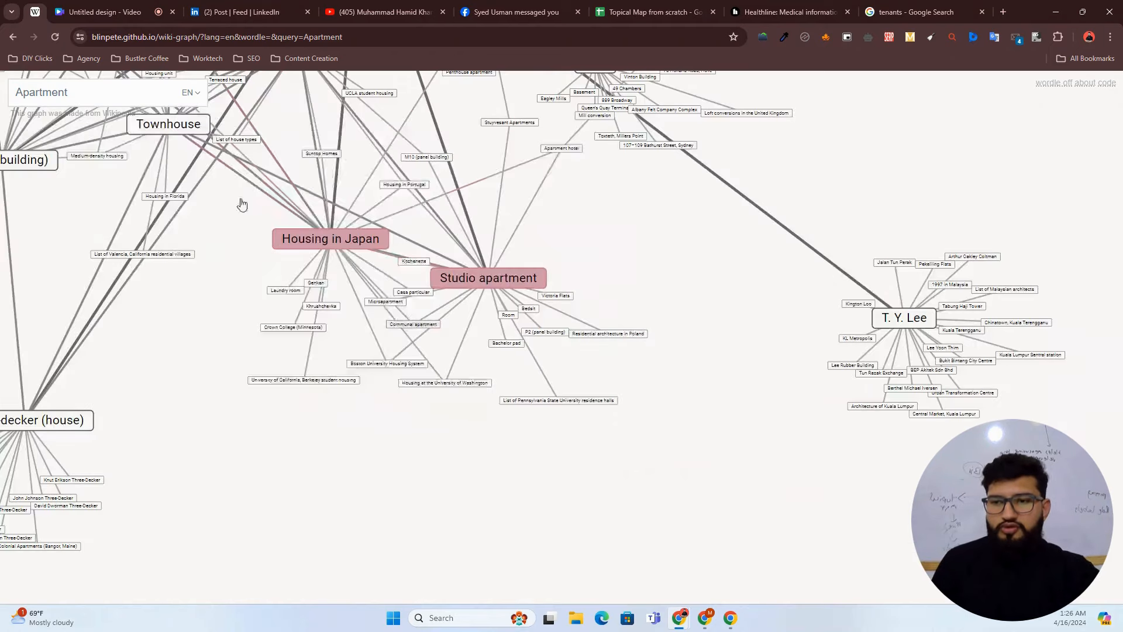
# Step: Leave the graph for the spreadsheet, then switch to the Wikipedia window and review the subcategories and pages of Category:Home
pyautogui.click(655, 11)
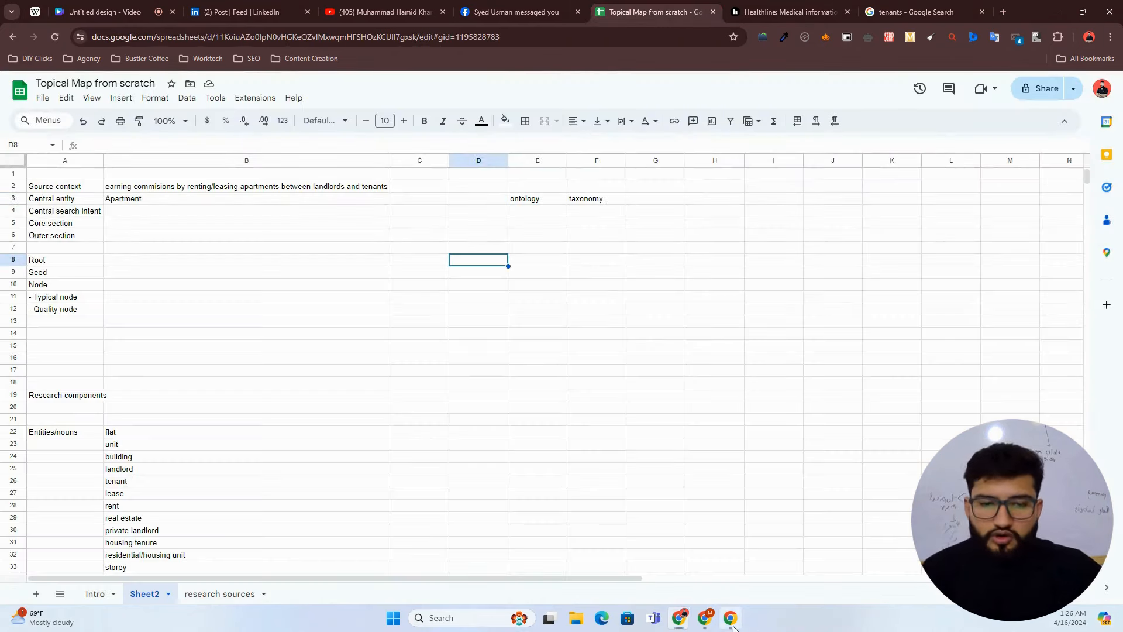
pyautogui.click(730, 617)
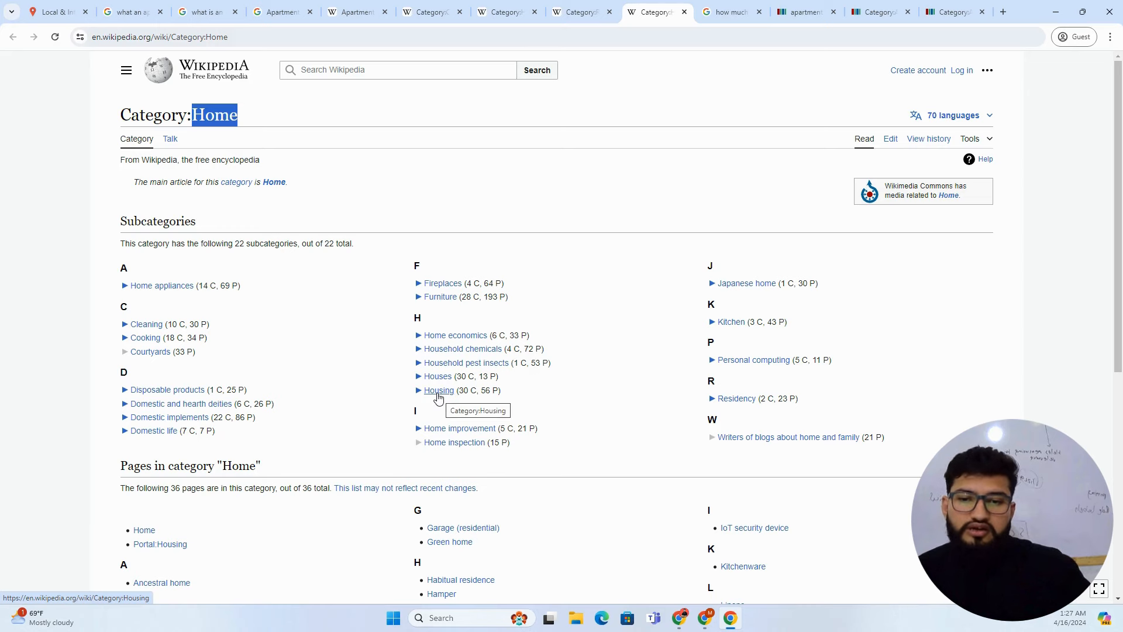
pyautogui.scroll(-4, 323, 333)
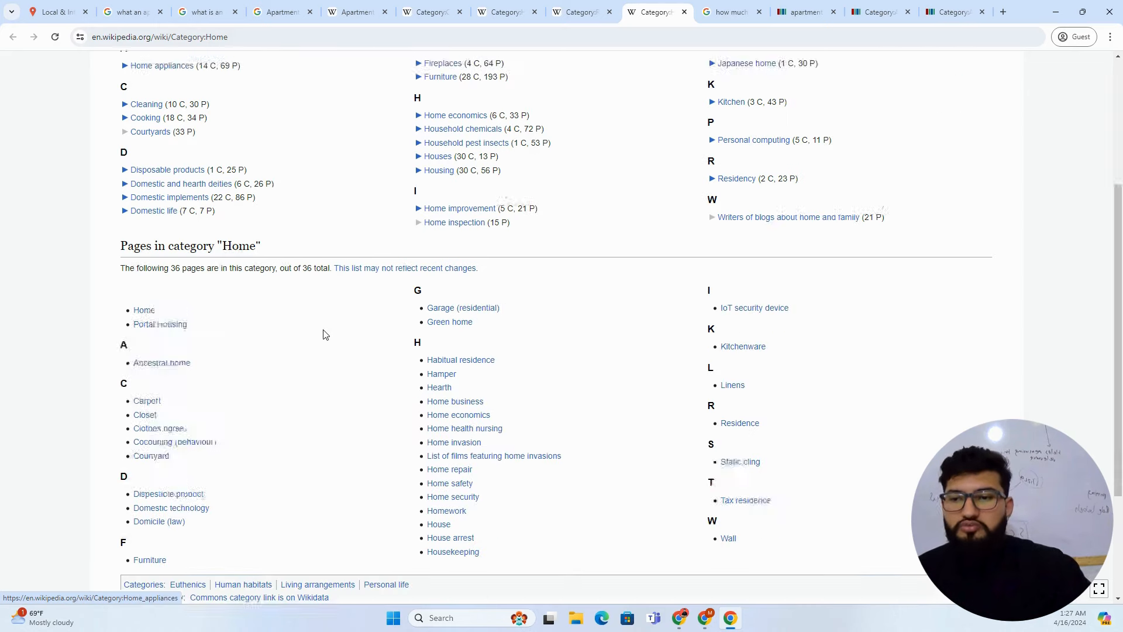
# Step: Return to the spreadsheet, open the research sources sheet and select its Wikipedia column
pyautogui.hotkey('alt', 'Tab')
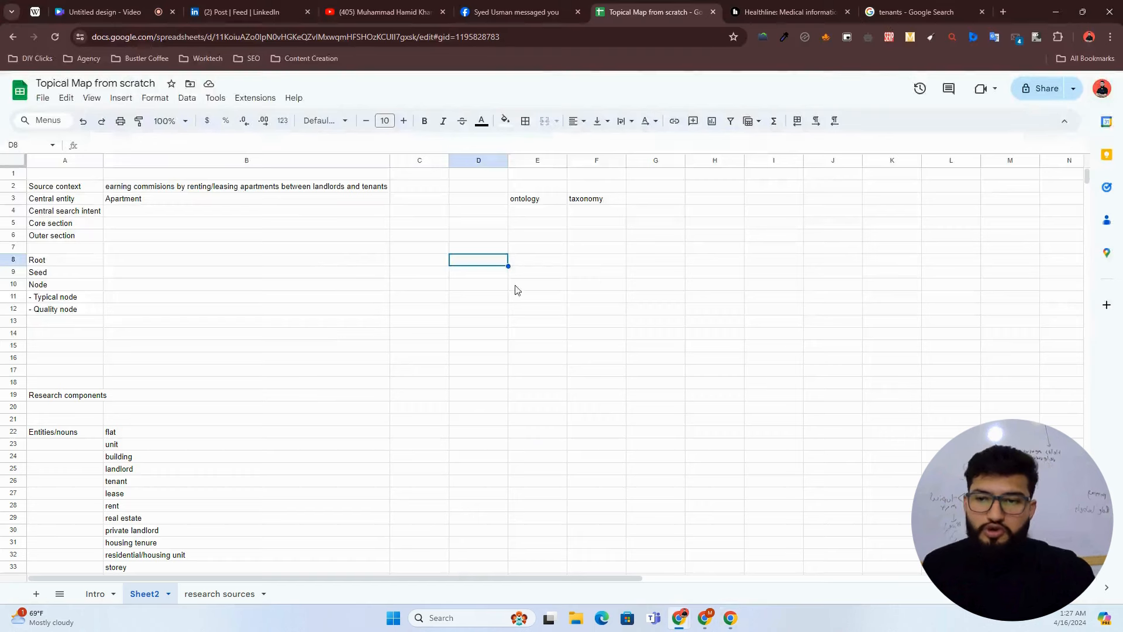
pyautogui.click(555, 273)
pyautogui.click(471, 253)
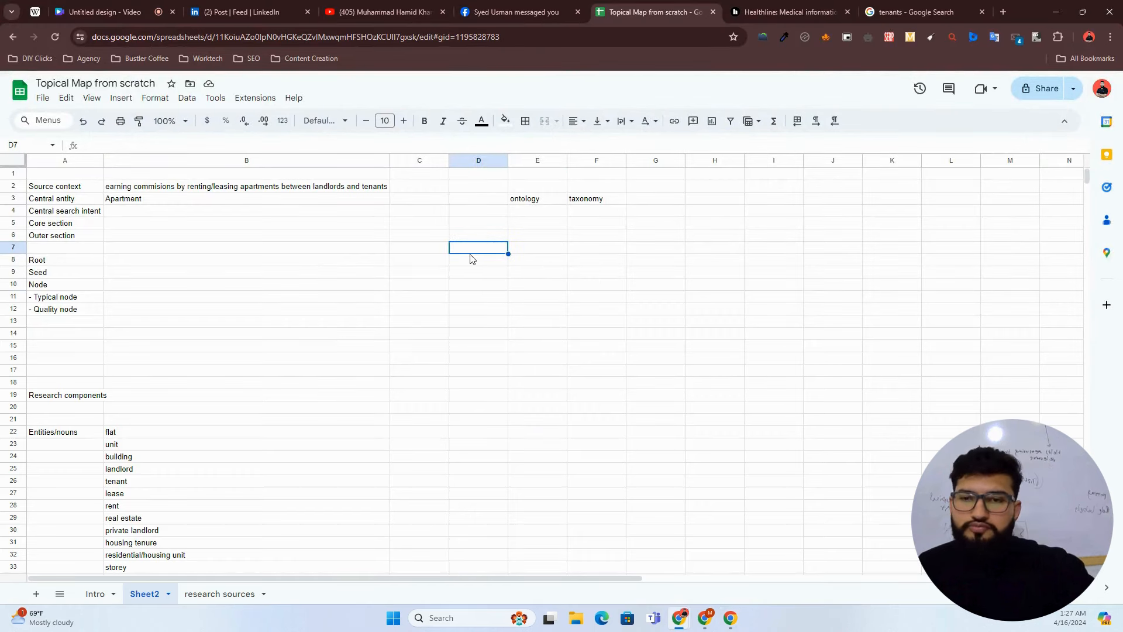
pyautogui.click(329, 237)
pyautogui.click(198, 593)
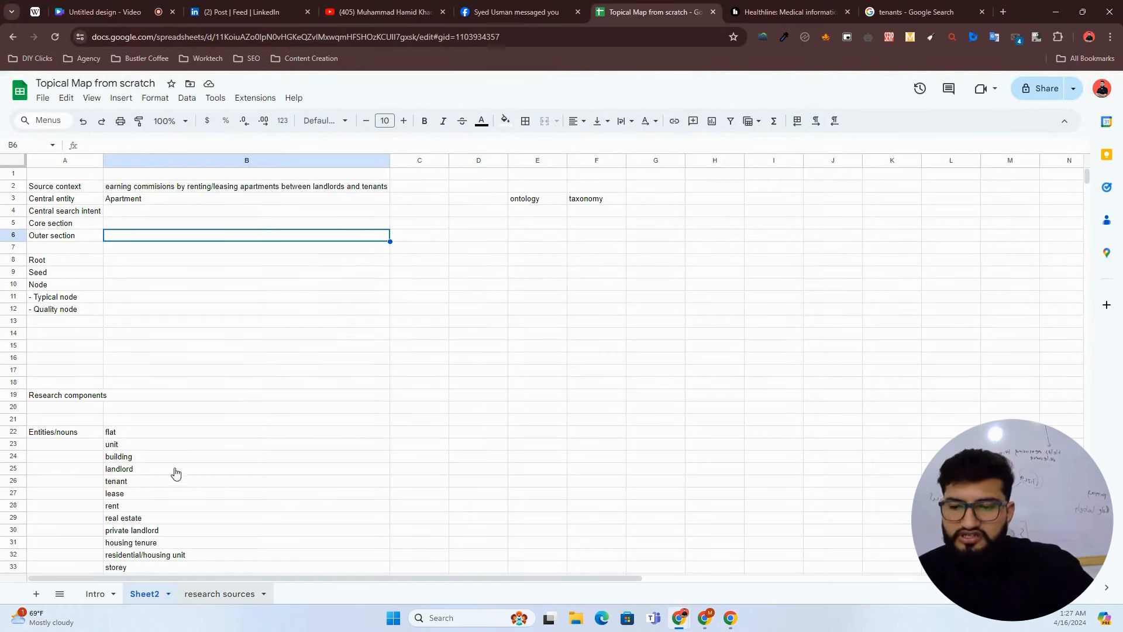
pyautogui.click(253, 159)
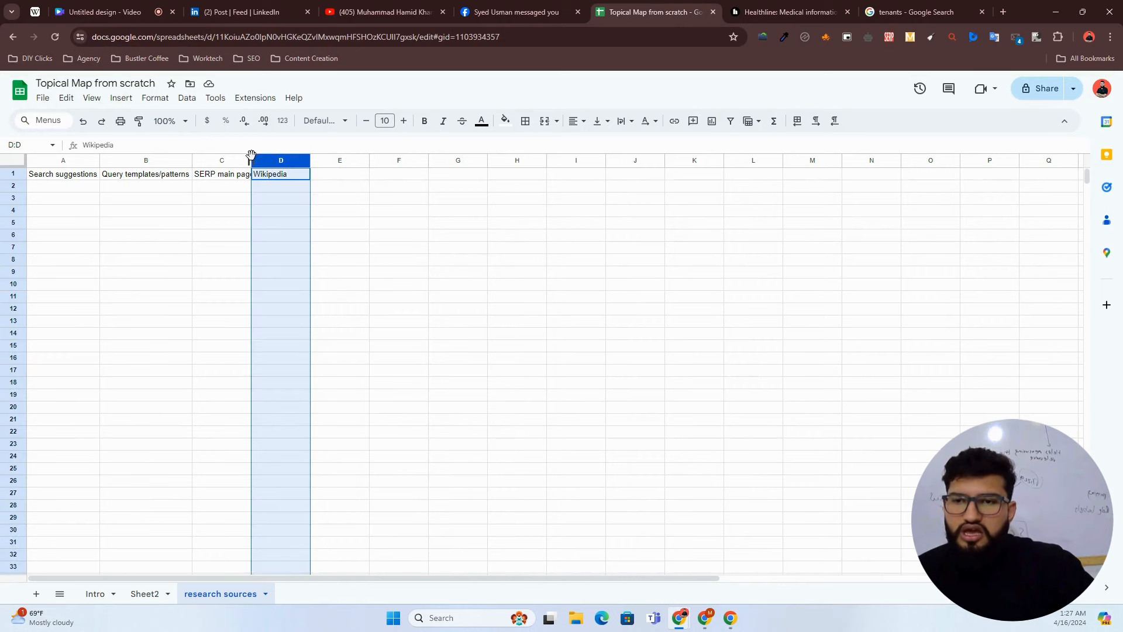
# Step: Fit the width of column C to its SERP main page header
pyautogui.doubleClick(251, 159)
pyautogui.click(255, 194)
pyautogui.click(283, 174)
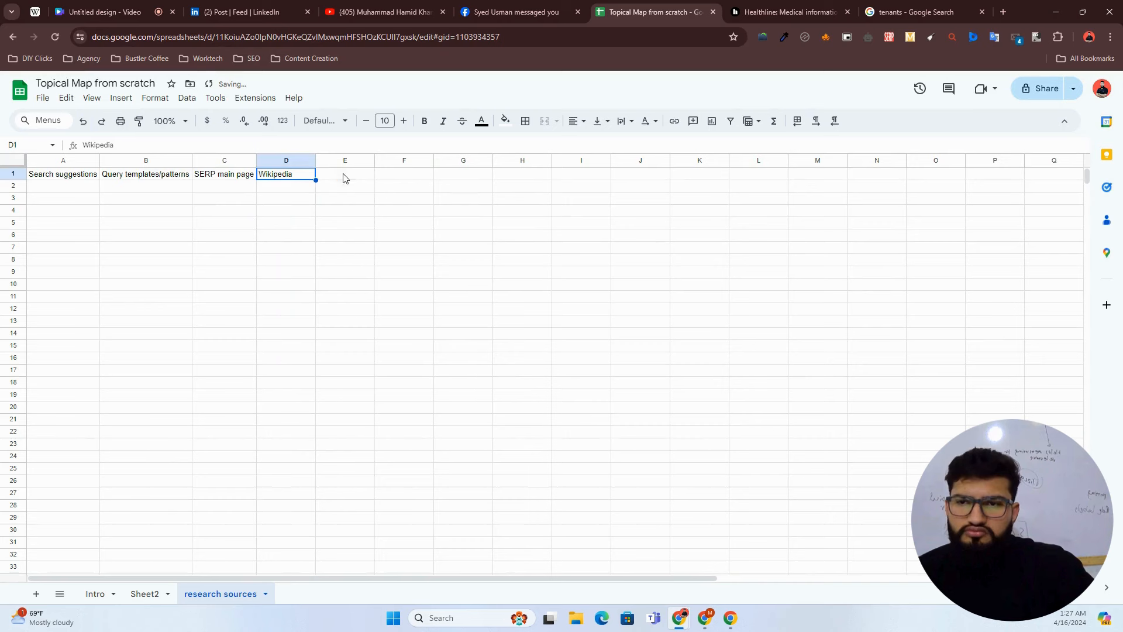
pyautogui.click(344, 175)
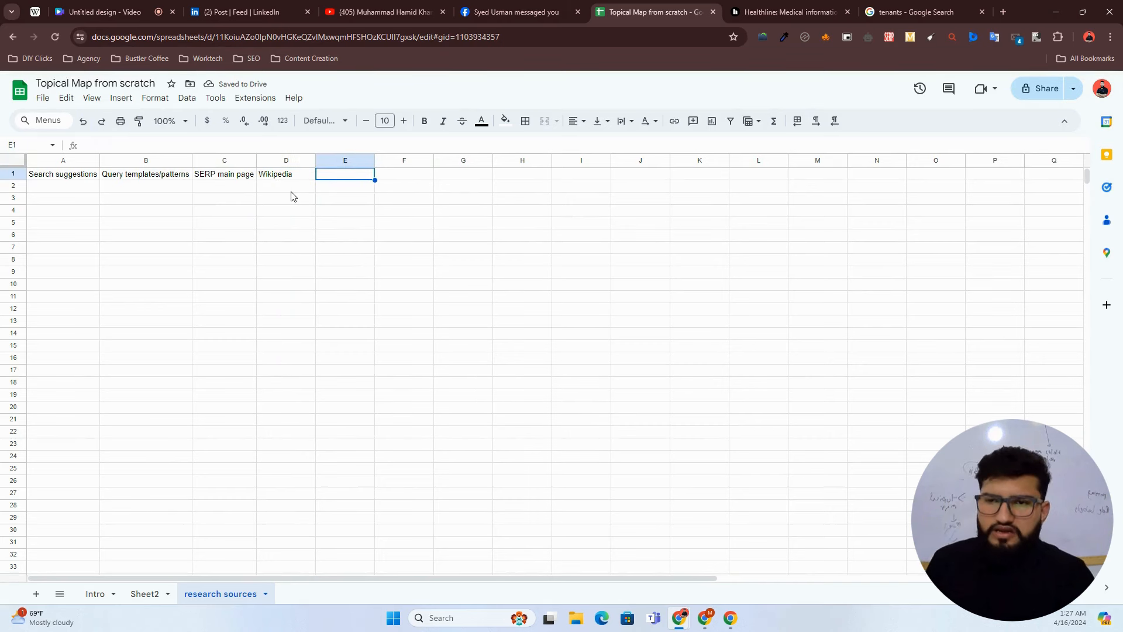
pyautogui.press('Left')
pyautogui.press('Left')
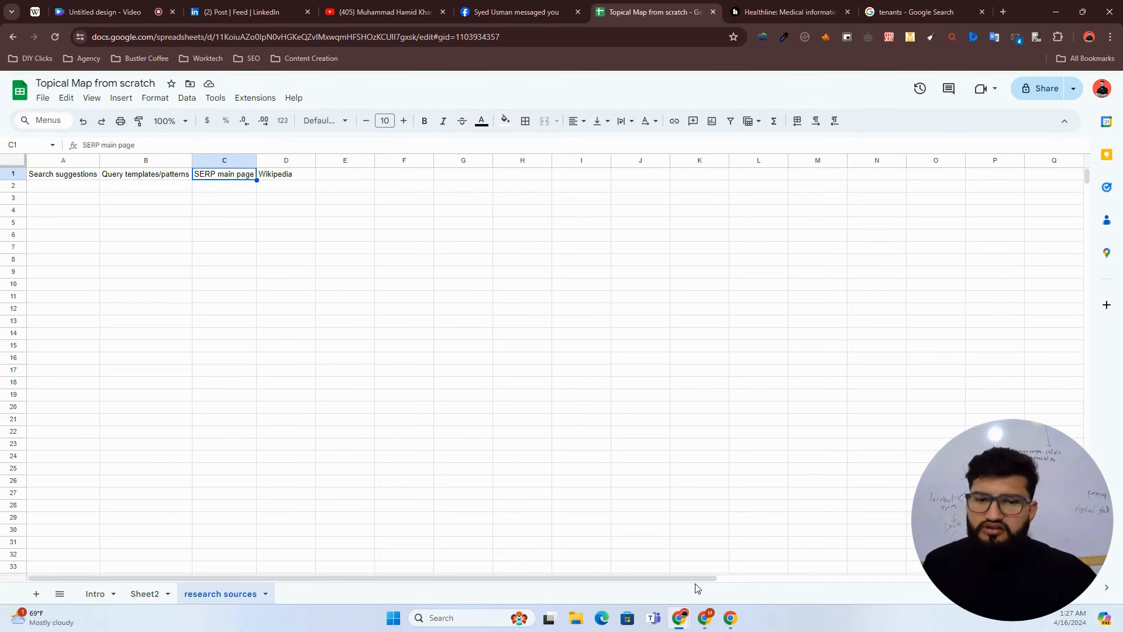
# Step: Switch to the guest Chrome window and look through its apartment search results, the SERP checker and the Wikipedia Apartment article
pyautogui.click(730, 617)
pyautogui.scroll(5, 526, 351)
pyautogui.click(145, 7)
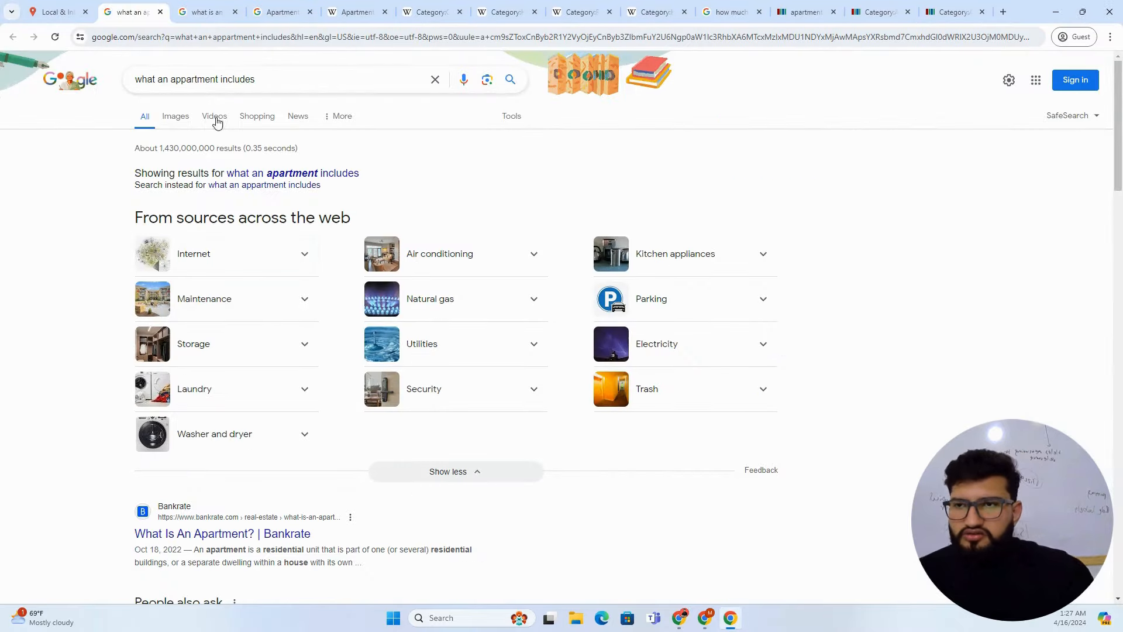
pyautogui.click(283, 12)
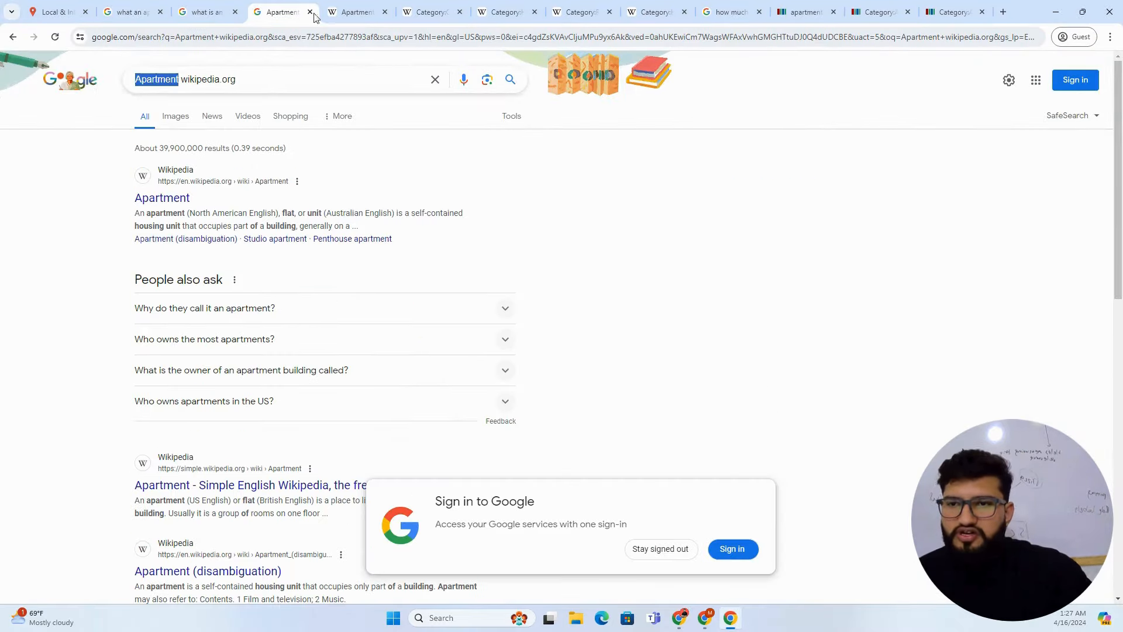
pyautogui.click(352, 11)
pyautogui.click(195, 8)
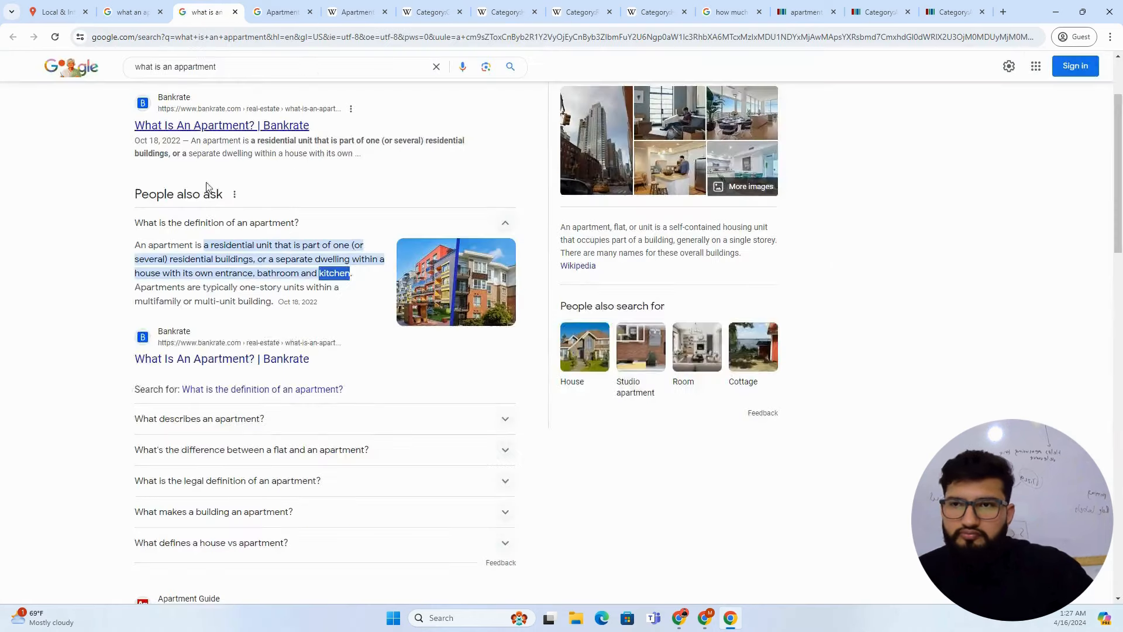
pyautogui.scroll(2, 206, 188)
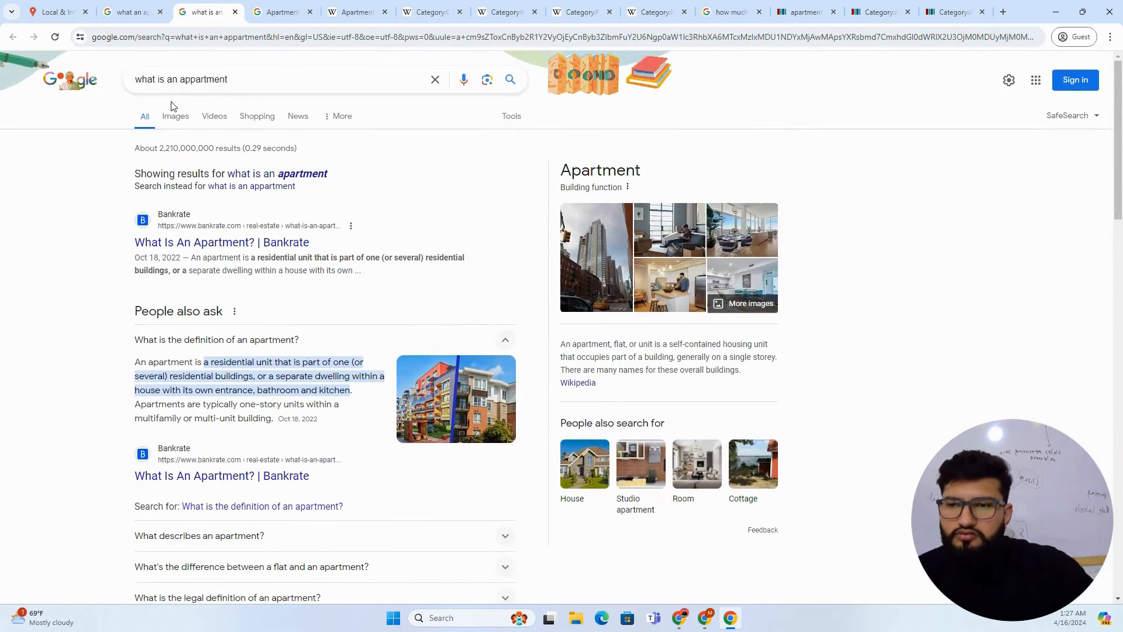
pyautogui.click(59, 12)
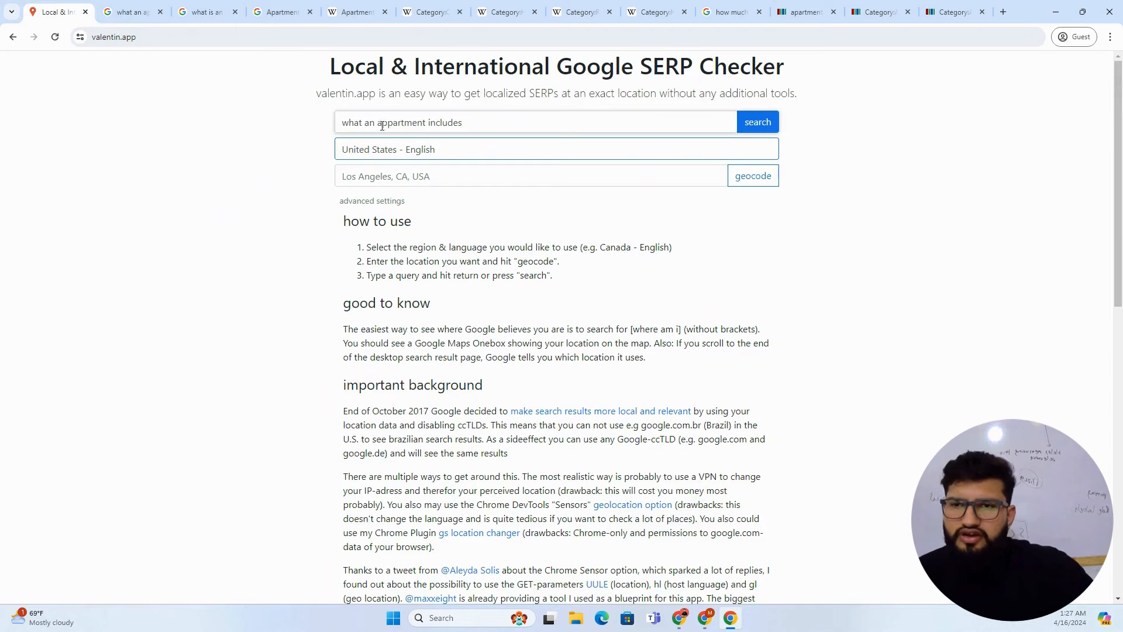
pyautogui.moveTo(380, 125); pyautogui.dragTo(308, 128)
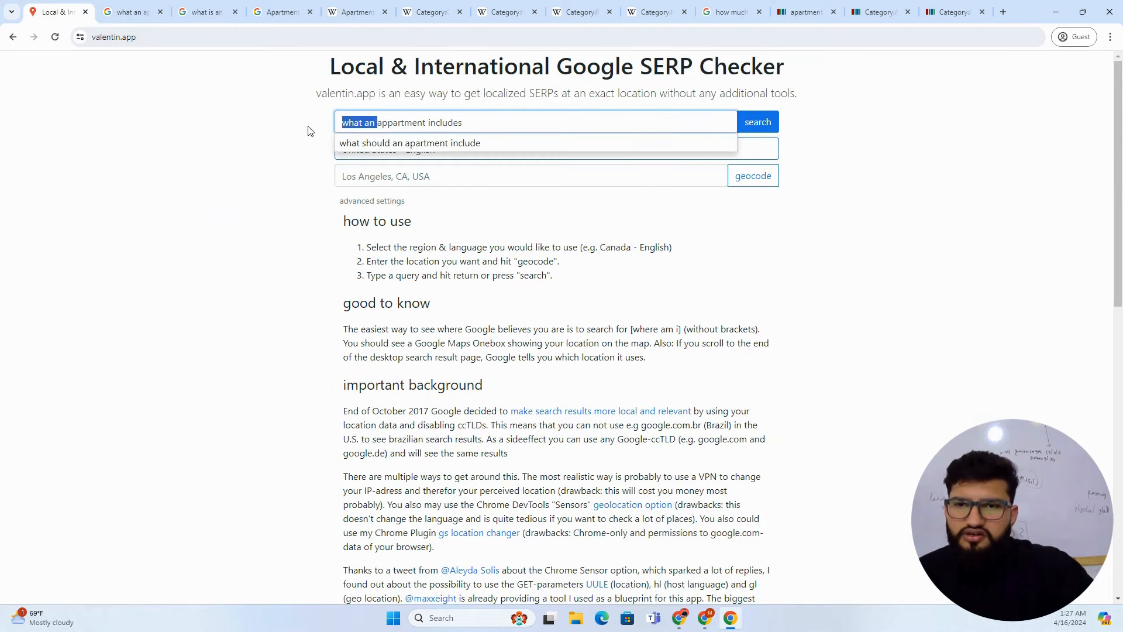
pyautogui.click(263, 7)
pyautogui.click(354, 10)
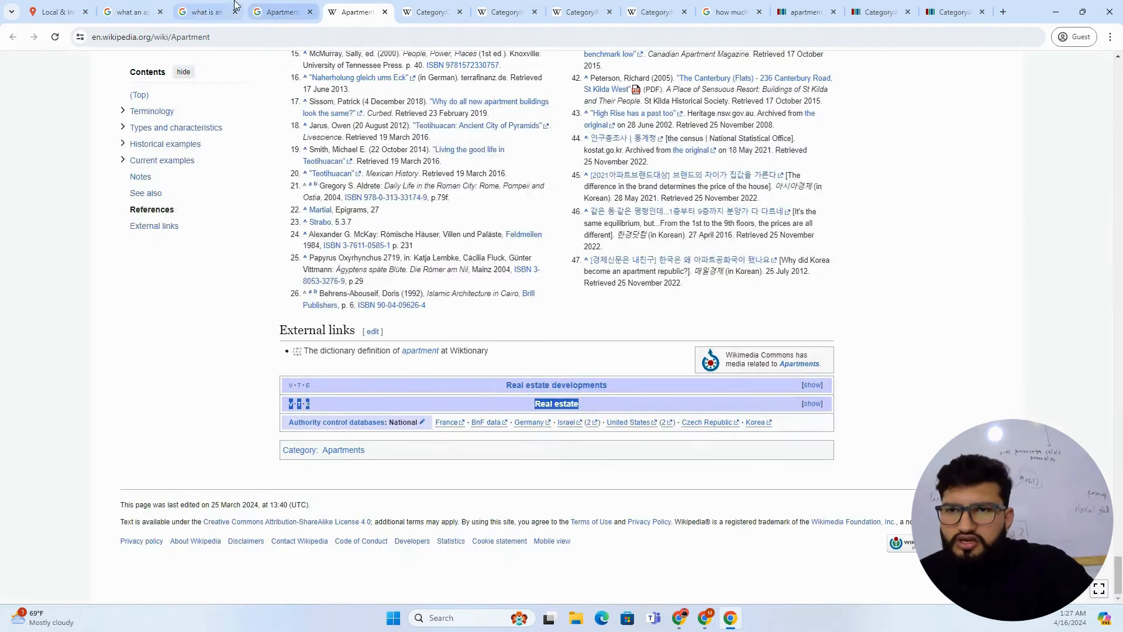
# Step: Review the Google results for "what is an appartment", including the Building function label in the knowledge panel
pyautogui.click(198, 11)
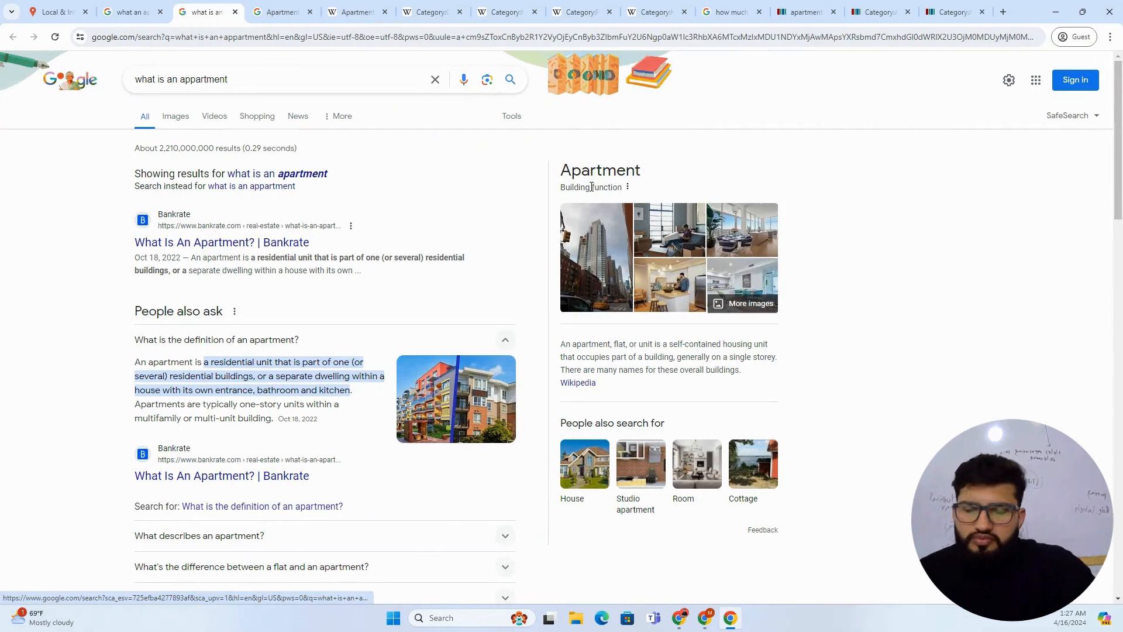
pyautogui.moveTo(560, 191); pyautogui.dragTo(627, 188)
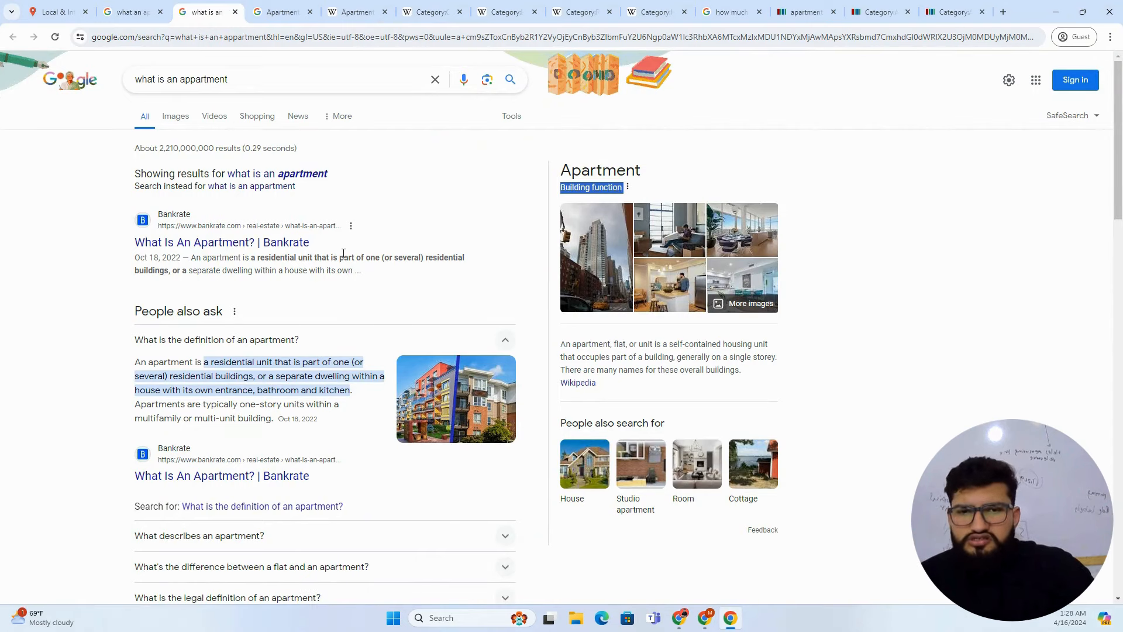
pyautogui.scroll(-6, 377, 220)
pyautogui.scroll(-12, 377, 220)
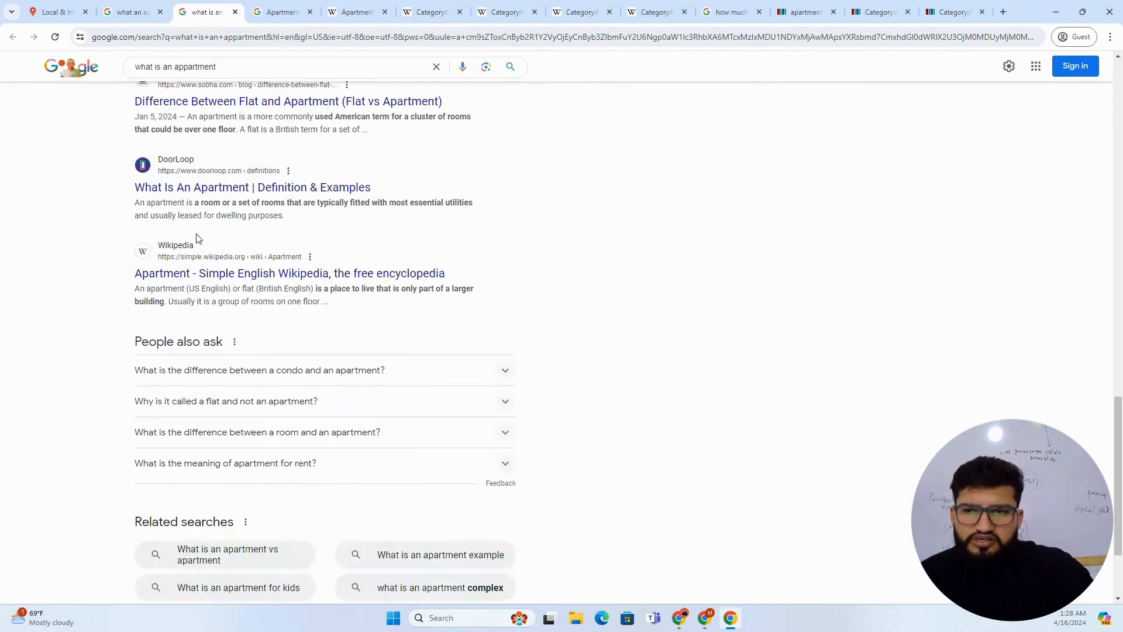
pyautogui.scroll(15, 175, 196)
pyautogui.scroll(7, 164, 193)
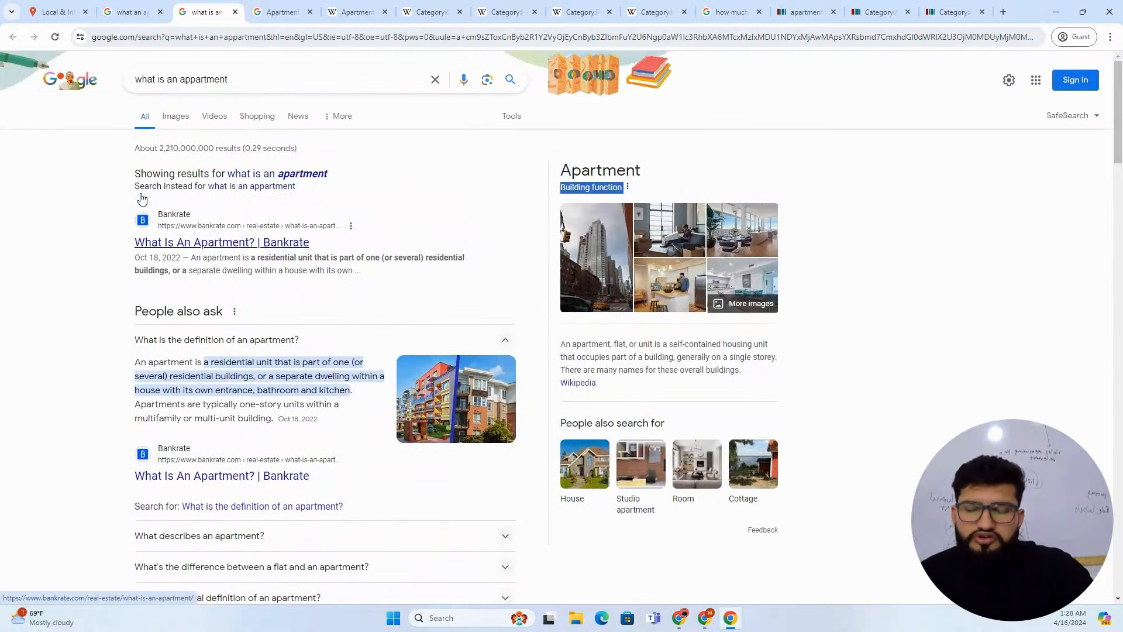
# Step: Return to the SERP checker and shorten the query to "appartment" to list its search suggestions
pyautogui.click(66, 7)
pyautogui.hotkey('alt', 'Tab')
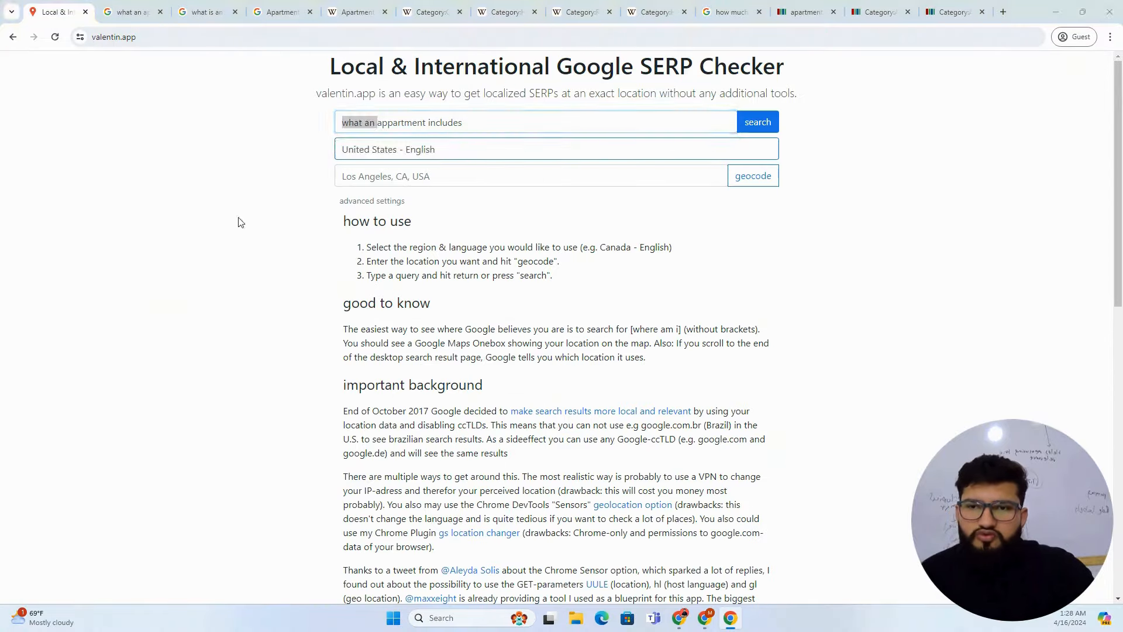
pyautogui.click(81, 178)
pyautogui.hotkey('alt', 'Tab')
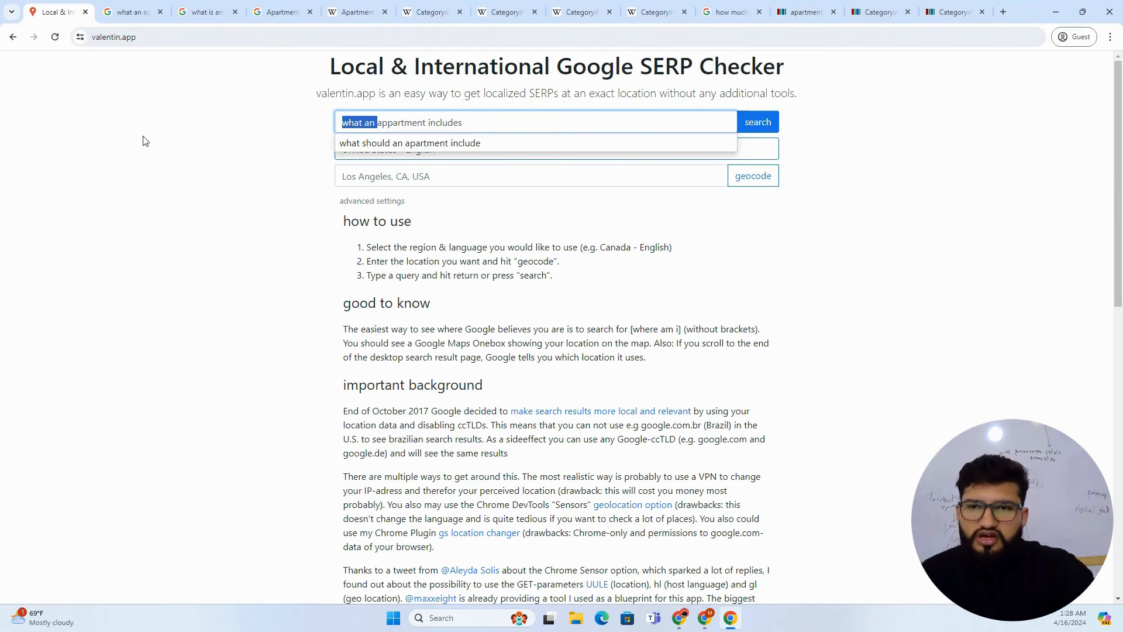
pyautogui.press('BackSpace')
pyautogui.click(457, 117)
pyautogui.press('BackSpace')
pyautogui.press('BackSpace')
pyautogui.press('BackSpace')
pyautogui.press('BackSpace')
pyautogui.press('BackSpace')
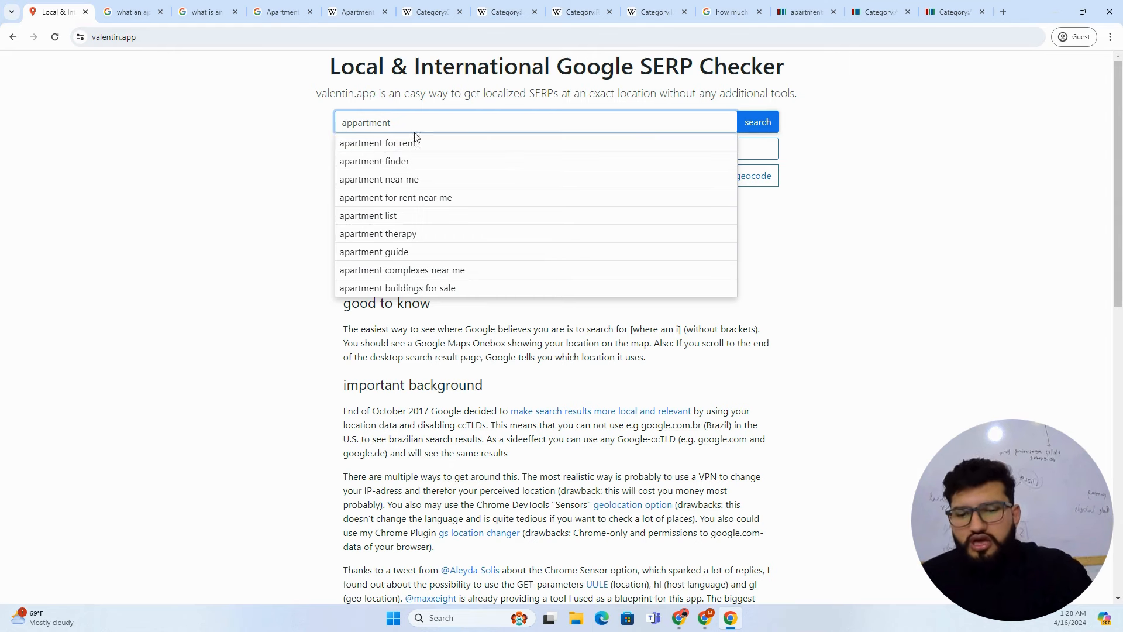
# Step: Examine the search suggestions listed for the "appartment" query
pyautogui.moveTo(377, 120); pyautogui.dragTo(333, 123)
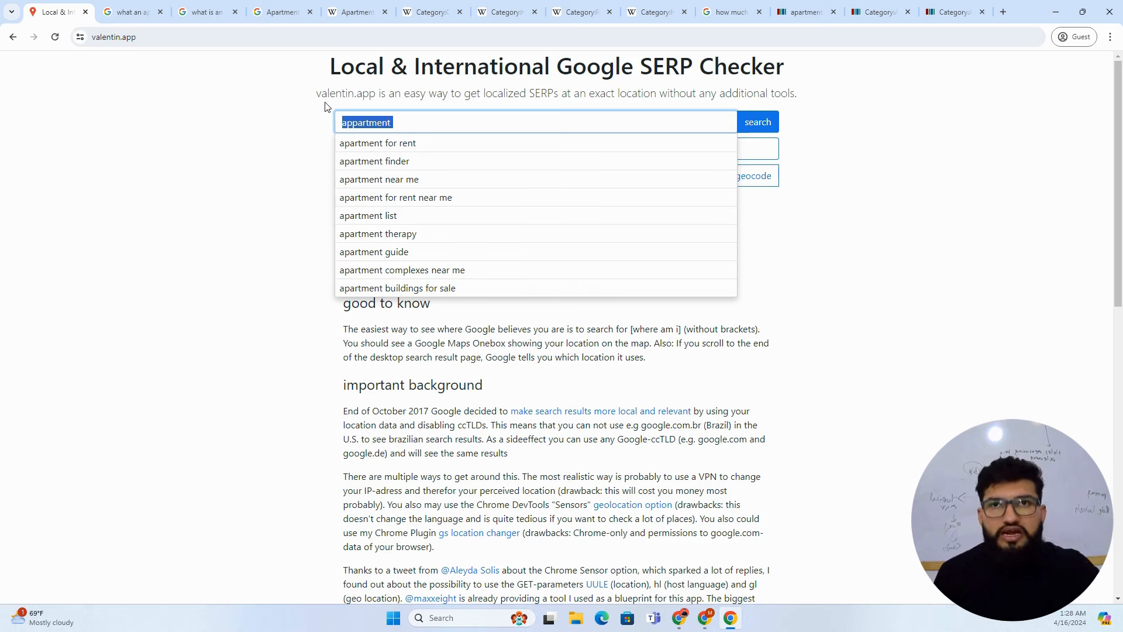
pyautogui.moveTo(392, 122); pyautogui.dragTo(369, 123)
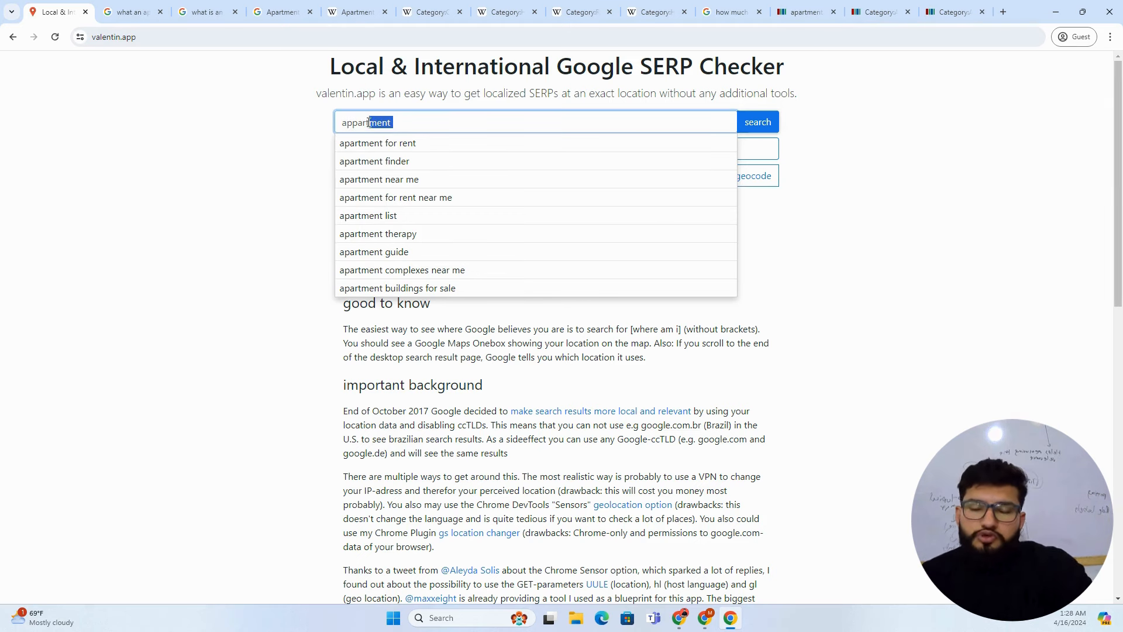
pyautogui.doubleClick(369, 122)
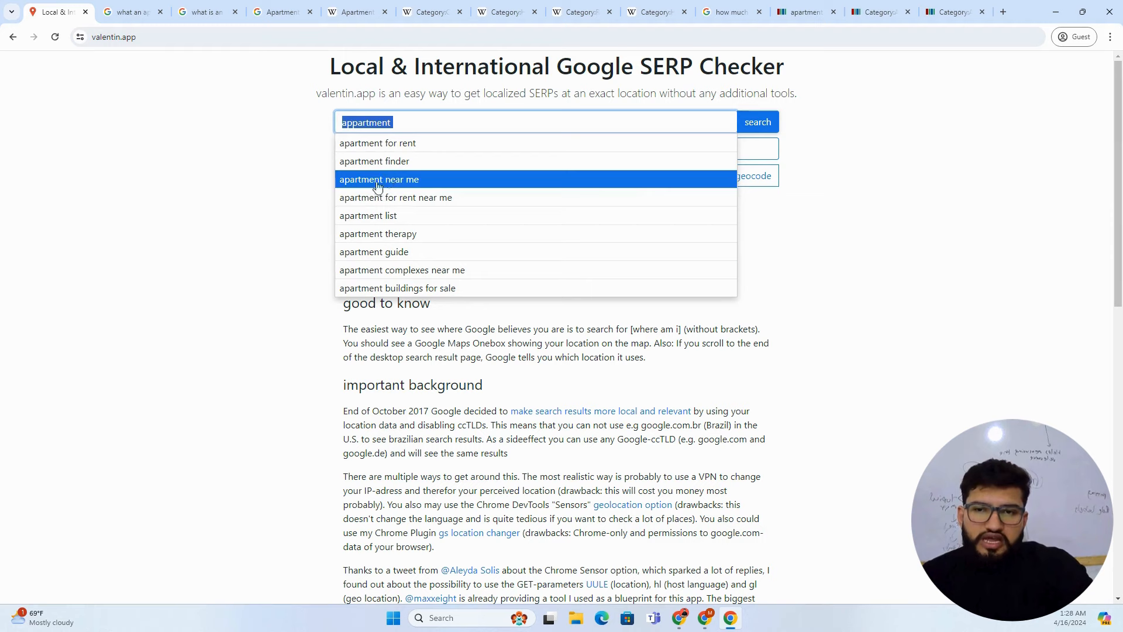
pyautogui.click(381, 122)
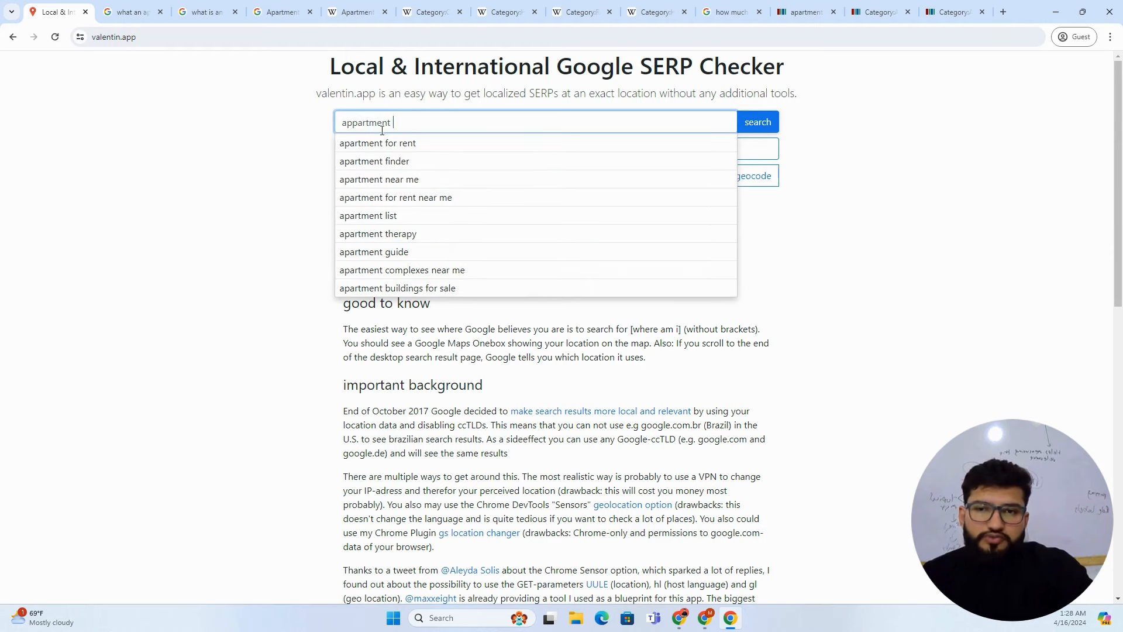
pyautogui.doubleClick(381, 124)
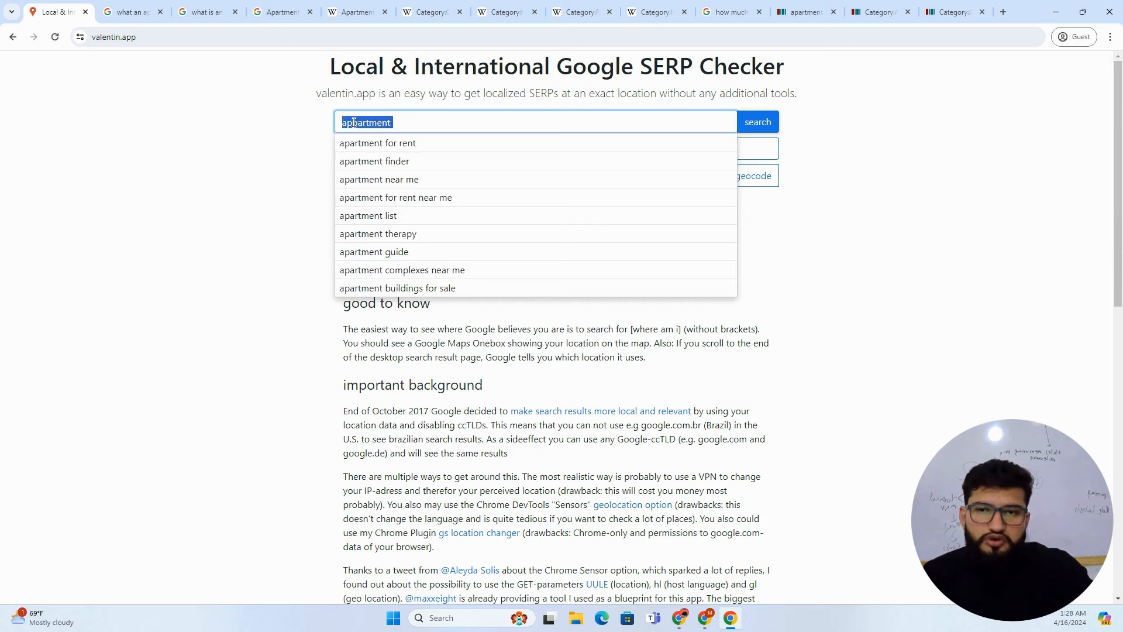
pyautogui.click(407, 122)
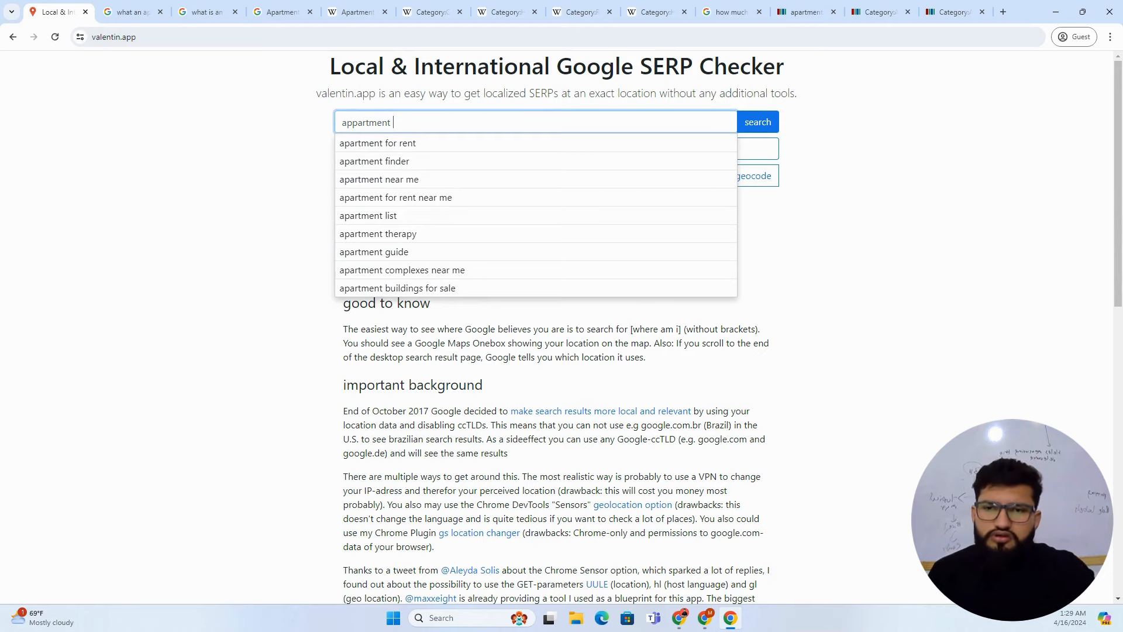
# Step: Capture a screenshot of the suggestion list and paste it into the research sources sheet at cell D3
pyautogui.click(298, 56)
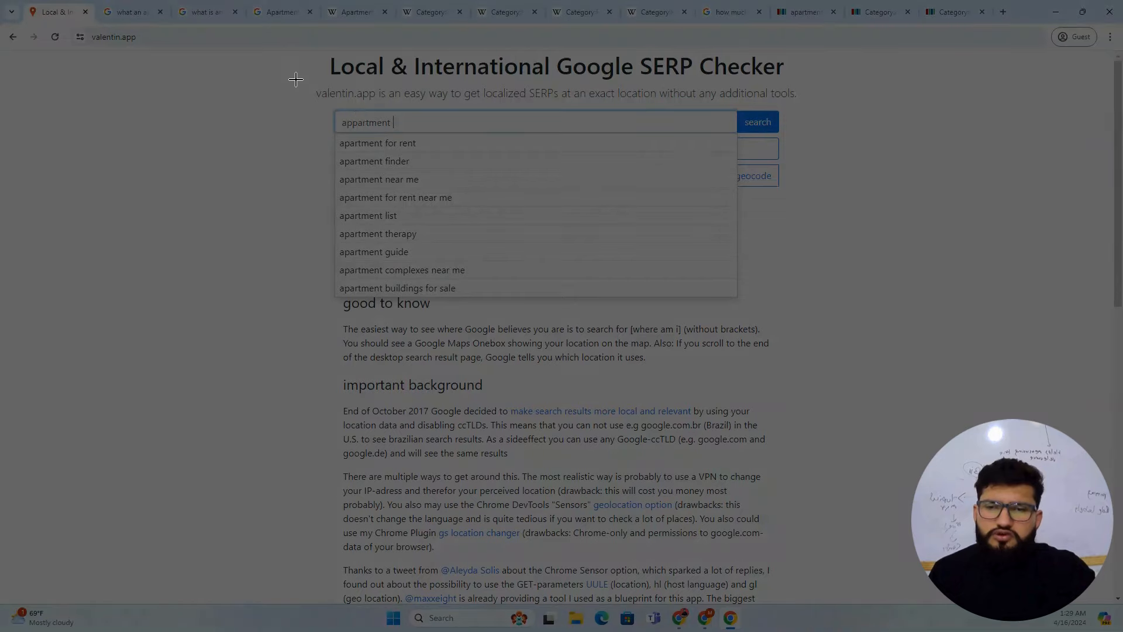
pyautogui.moveTo(295, 79); pyautogui.dragTo(784, 338)
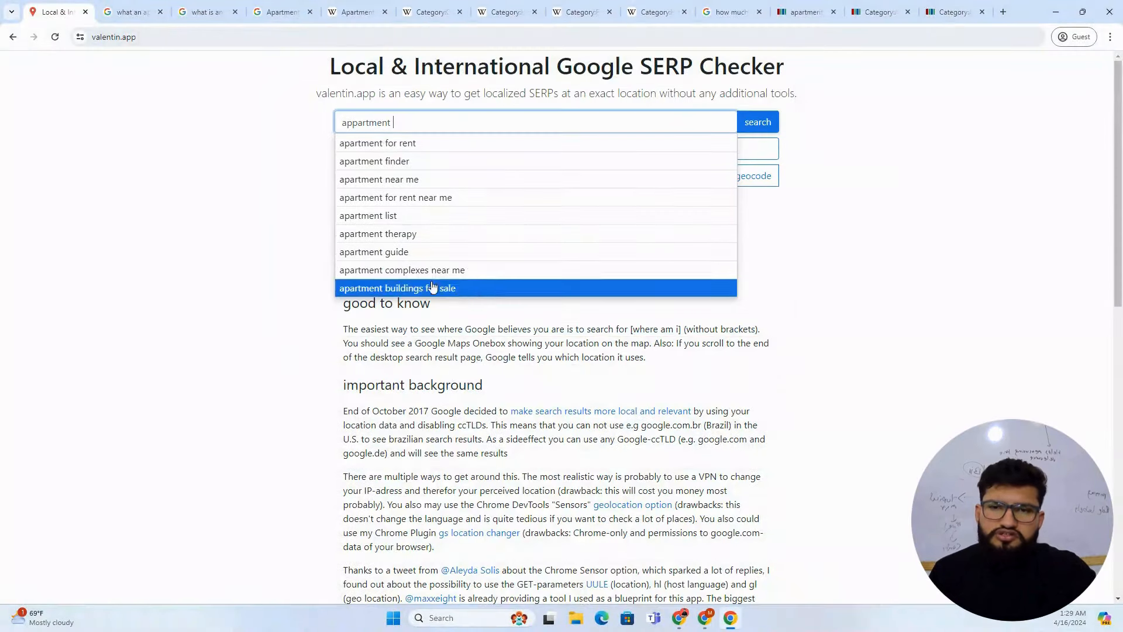
pyautogui.click(233, 221)
pyautogui.hotkey('alt', 'Tab')
pyautogui.click(311, 204)
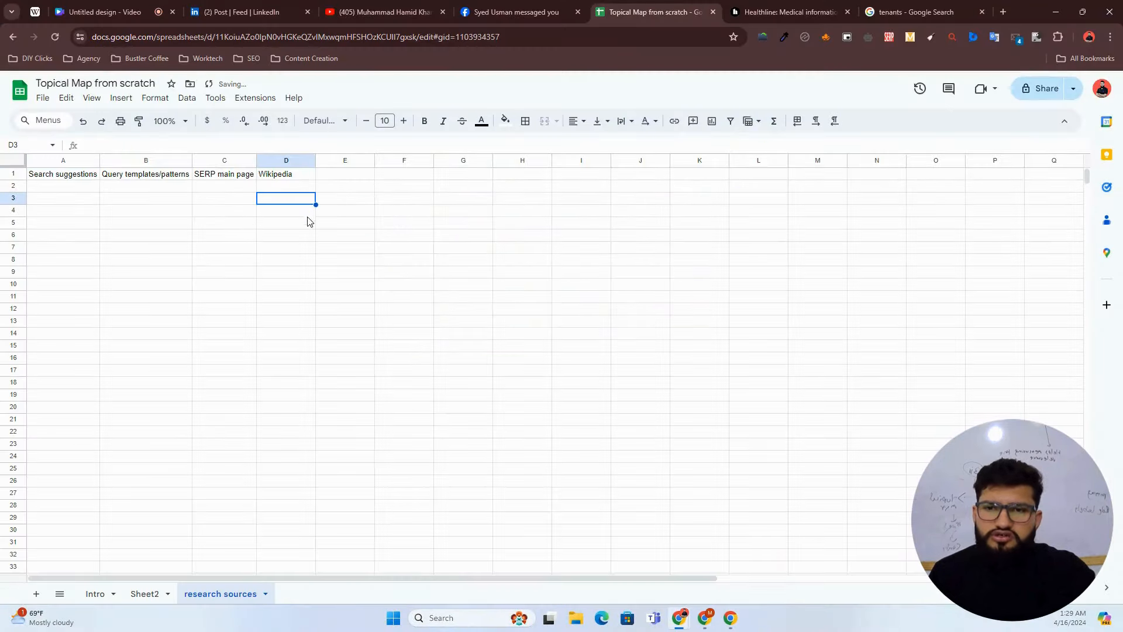
pyautogui.hotkey('ctrl', 'v')
pyautogui.click(133, 237)
pyautogui.click(50, 227)
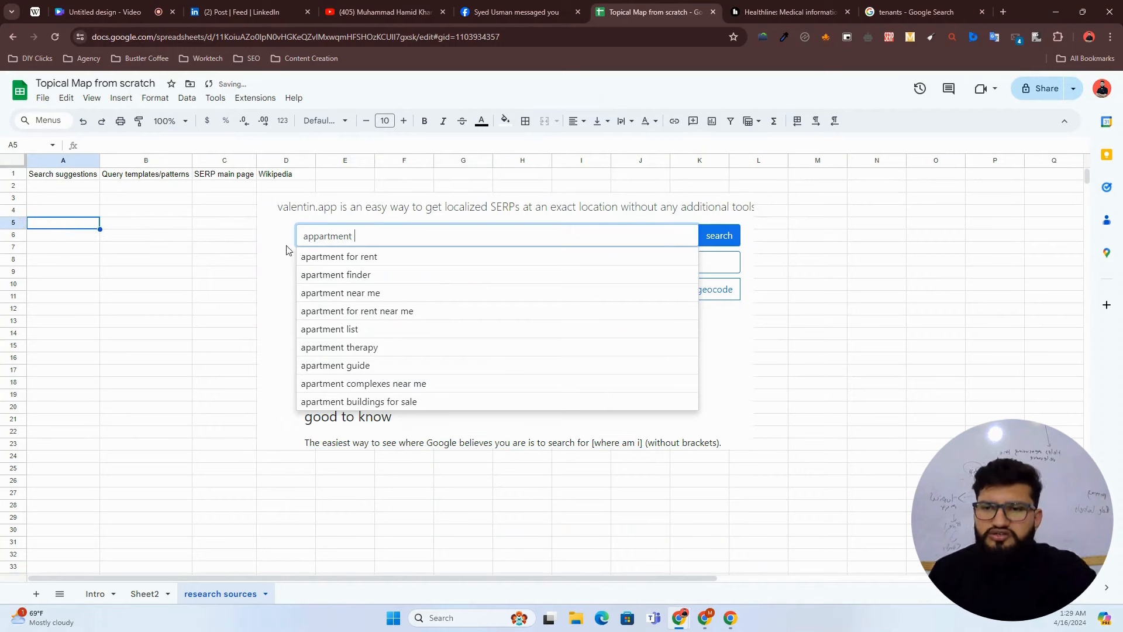
# Step: Enter "appartment" in cell A2 under Search suggestions and fill it down through A15
pyautogui.click(62, 186)
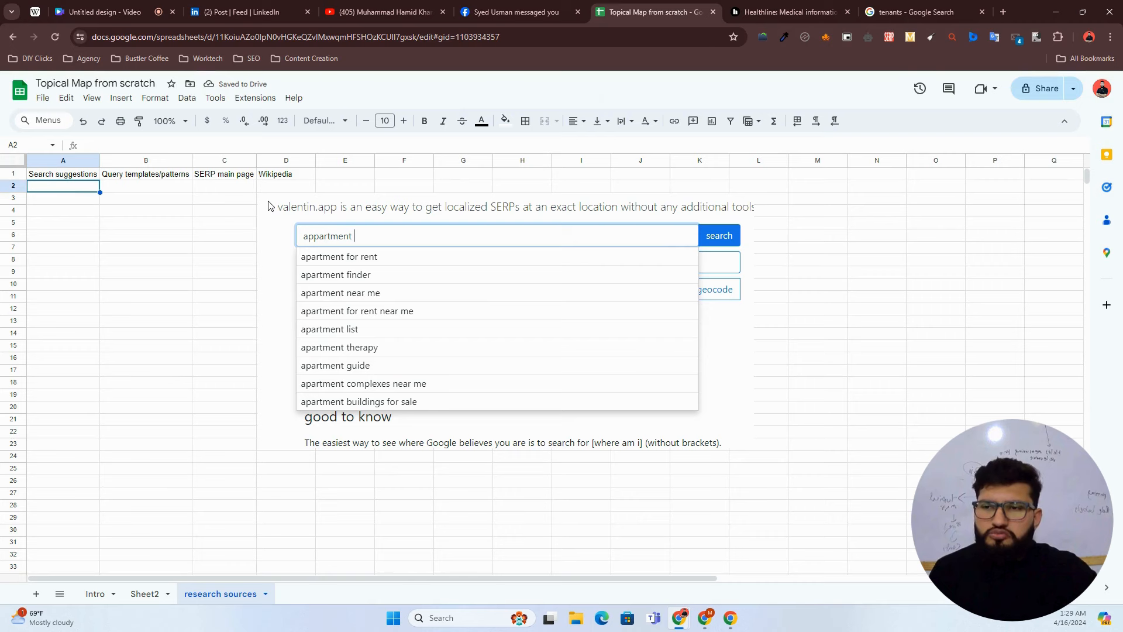
pyautogui.write('appartment')
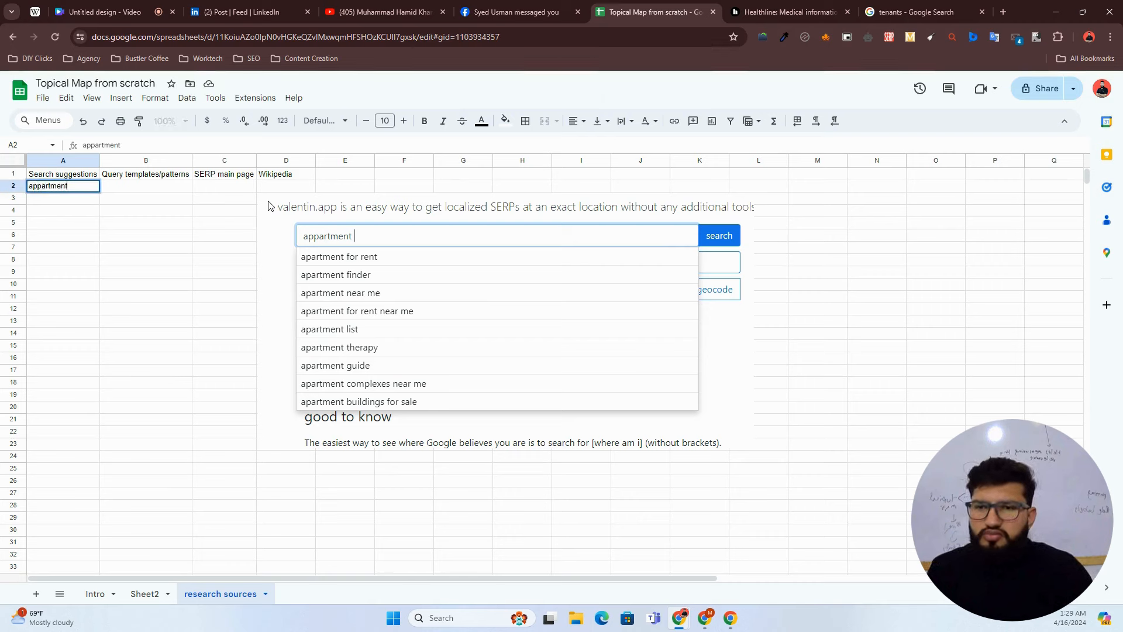
pyautogui.press('Return')
pyautogui.press('Up')
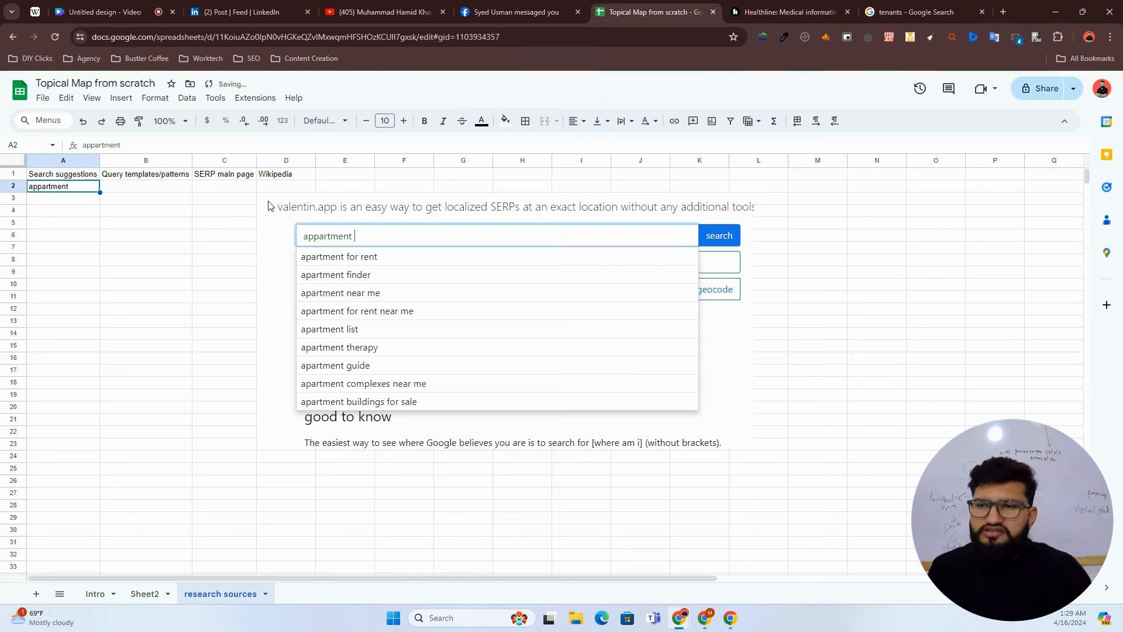
pyautogui.hotkey('shift', 'Down')
pyautogui.hotkey('shift', 'Down')
pyautogui.hotkey('shift', 'Down')
pyautogui.hotkey('shift', 'Down')
pyautogui.hotkey('shift', 'Down')
pyautogui.hotkey('shift', 'Down')
pyautogui.hotkey('shift', 'Down')
pyautogui.hotkey('shift', 'Down')
pyautogui.hotkey('shift', 'Down')
pyautogui.hotkey('shift', 'Down')
pyautogui.hotkey('shift', 'Down')
pyautogui.hotkey('shift', 'Down')
pyautogui.hotkey('shift', 'Down')
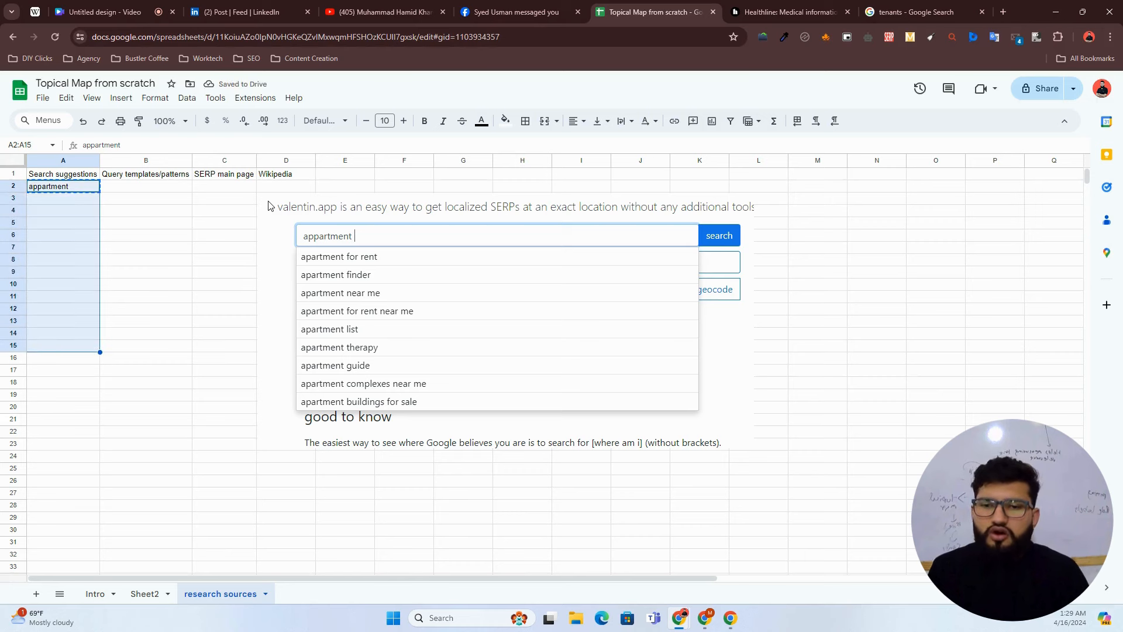
pyautogui.hotkey('ctrl', 'd')
# Step: Complete cell A2 as "appartment for rent" and cell A3 as "appartment finder"
pyautogui.press('Up')
pyautogui.press('Down')
pyautogui.press('Return')
pyautogui.write('for re')
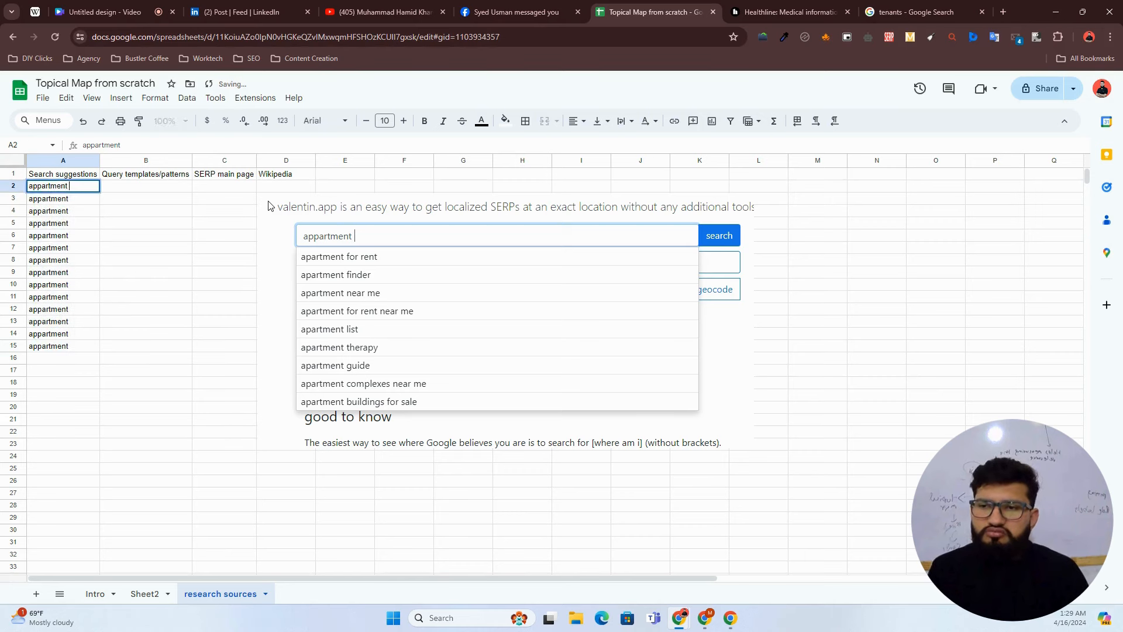
pyautogui.write('nt')
pyautogui.press('Return')
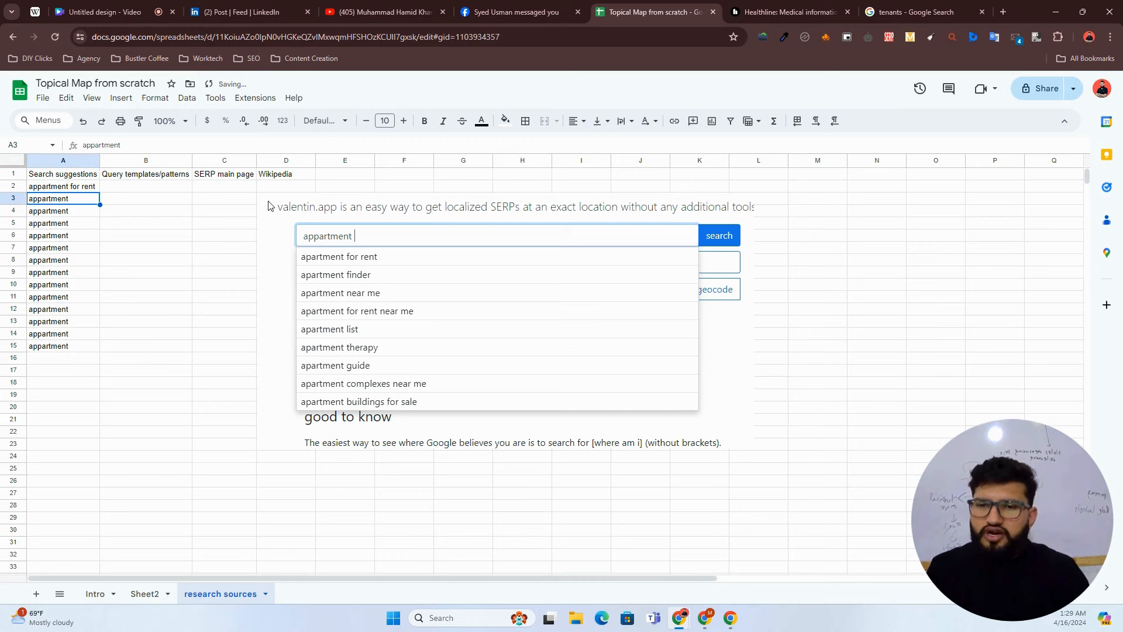
pyautogui.press('Return')
pyautogui.write('finder')
pyautogui.press('Return')
# Step: Clear the text from cells A4 and A6 in the Search suggestions column
pyautogui.press('Return')
pyautogui.write('ne')
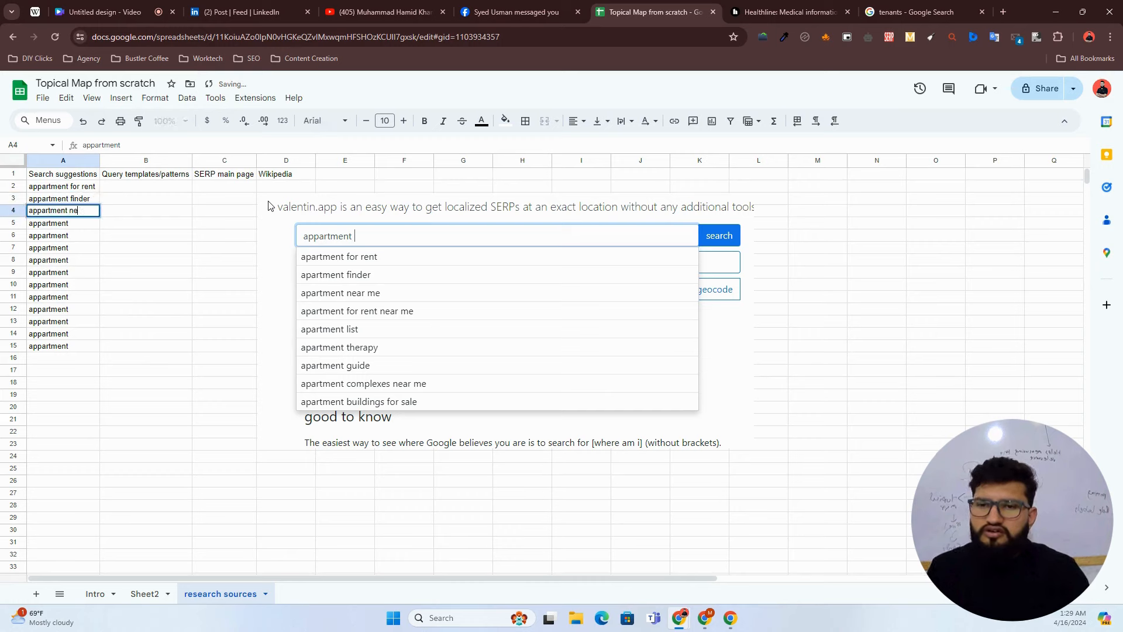
pyautogui.press('BackSpace')
pyautogui.press('BackSpace')
pyautogui.press('BackSpace')
pyautogui.press('BackSpace')
pyautogui.press('BackSpace')
pyautogui.press('BackSpace')
pyautogui.press('BackSpace')
pyautogui.press('BackSpace')
pyautogui.press('BackSpace')
pyautogui.press('BackSpace')
pyautogui.press('BackSpace')
pyautogui.press('BackSpace')
pyautogui.press('BackSpace')
pyautogui.press('Return')
pyautogui.press('Return')
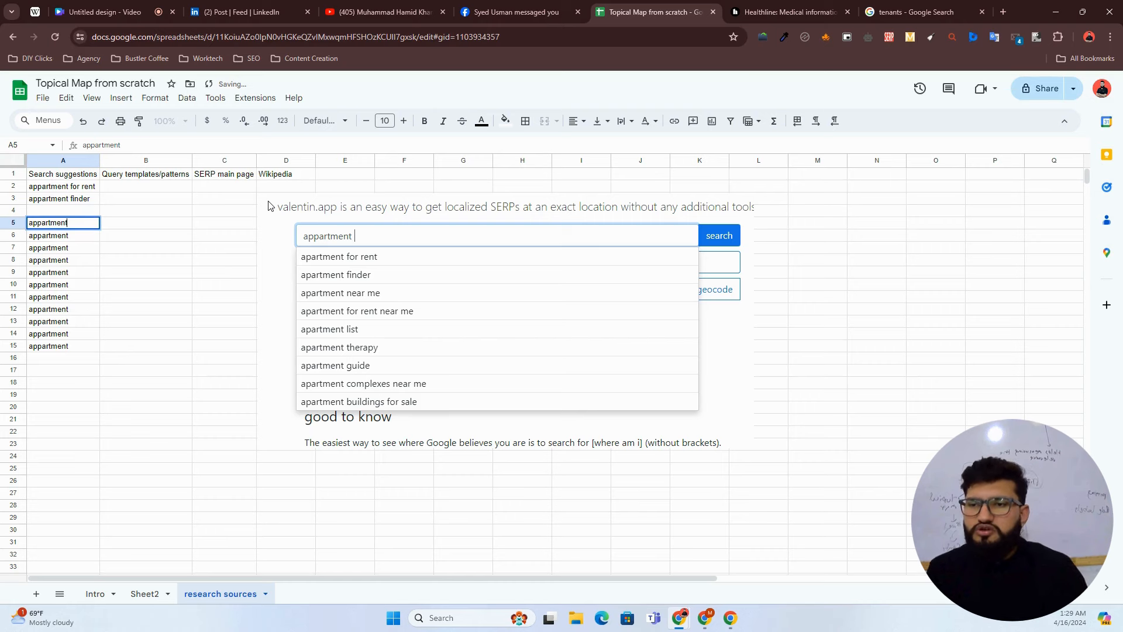
pyautogui.press('Return')
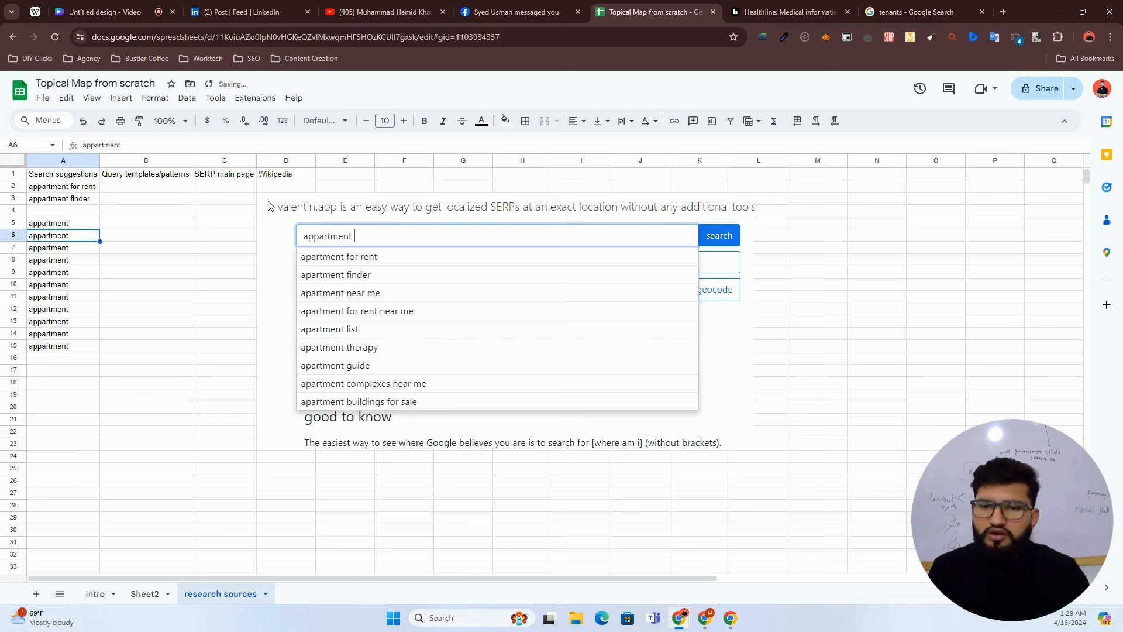
pyautogui.press('BackSpace')
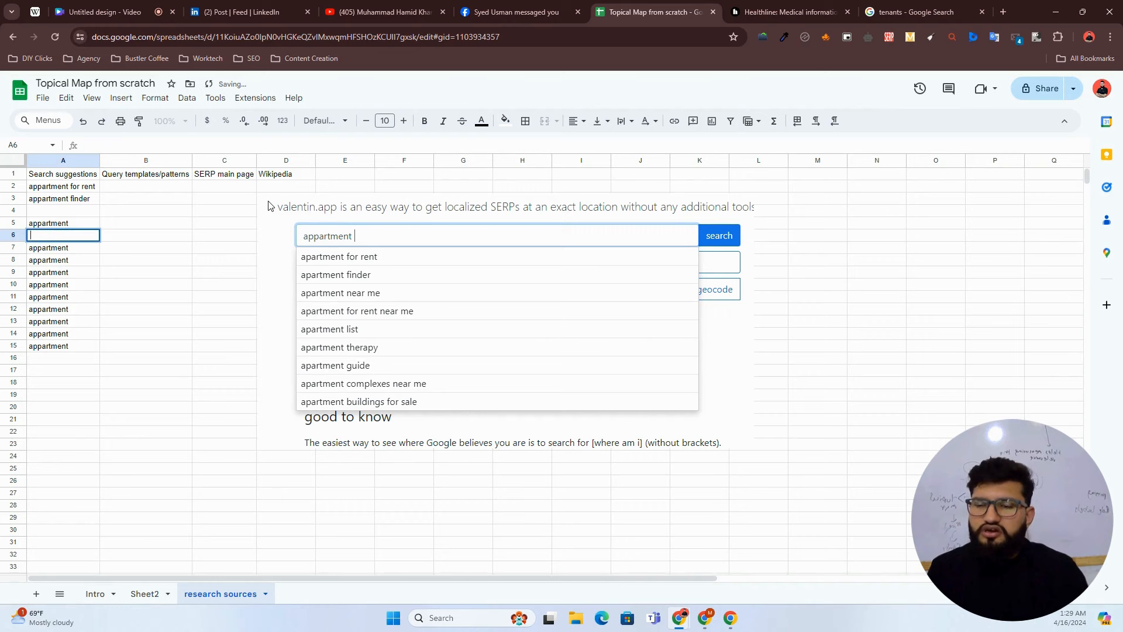
pyautogui.press('Return')
# Step: Complete cell A5 under Search suggestions as "appartment list"
pyautogui.press('Up')
pyautogui.press('Up')
pyautogui.press('F2')
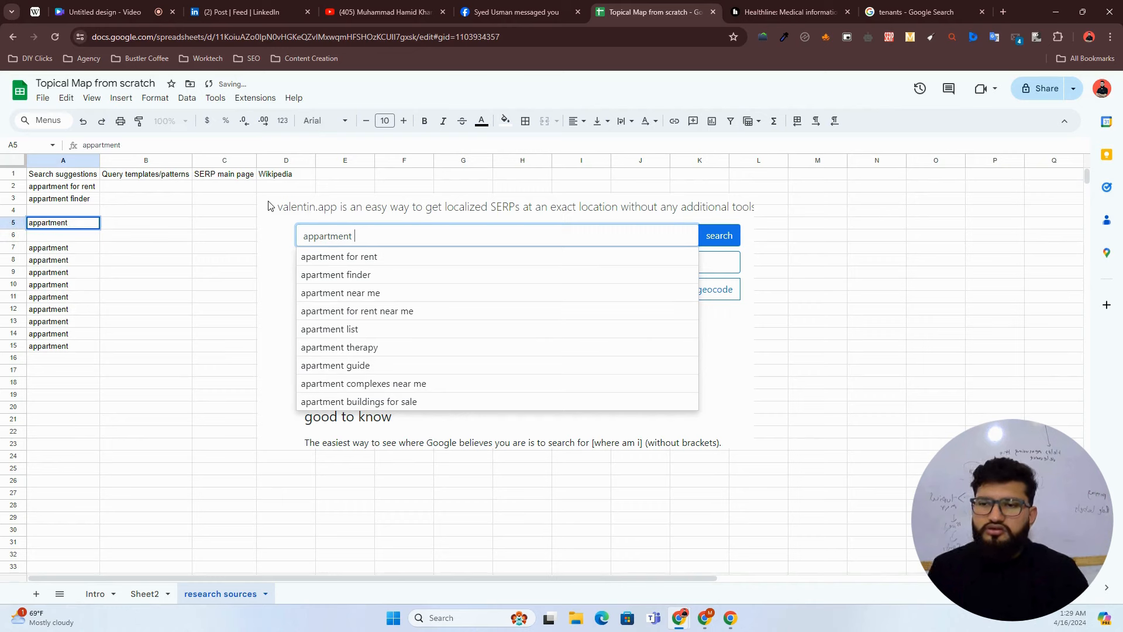
pyautogui.write('list')
pyautogui.press('Return')
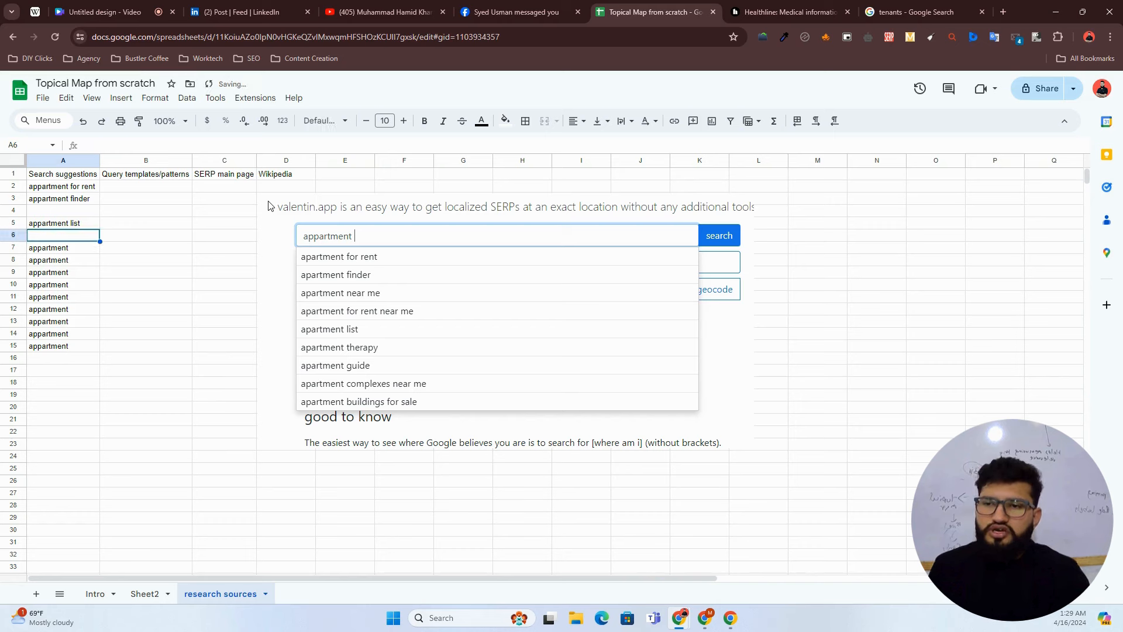
pyautogui.click(7, 173)
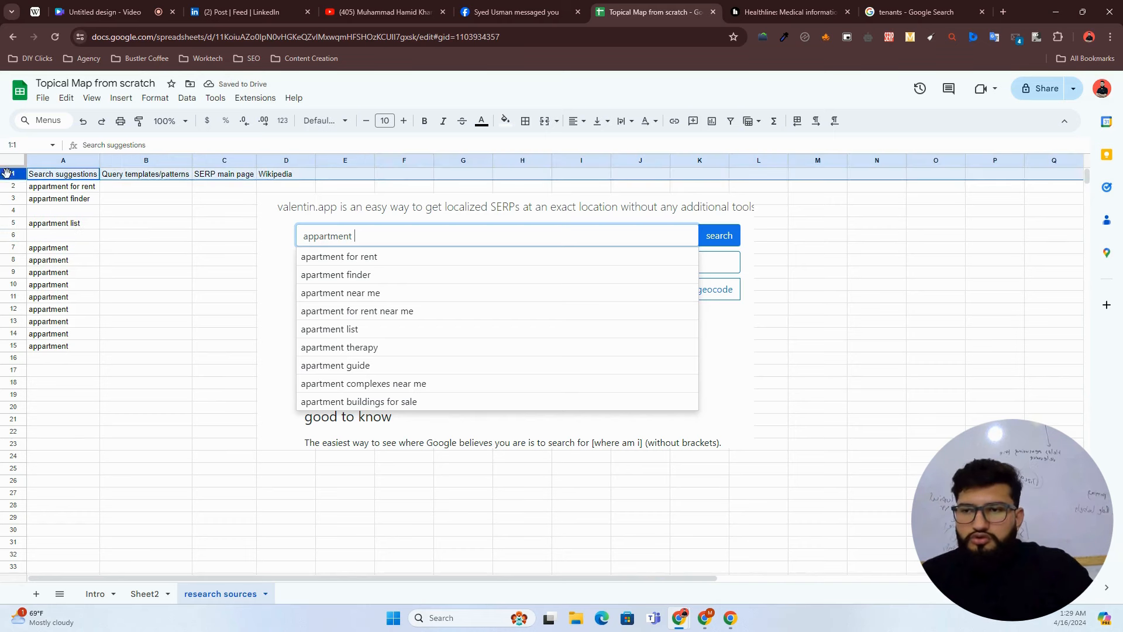
pyautogui.click(148, 177)
pyautogui.click(128, 216)
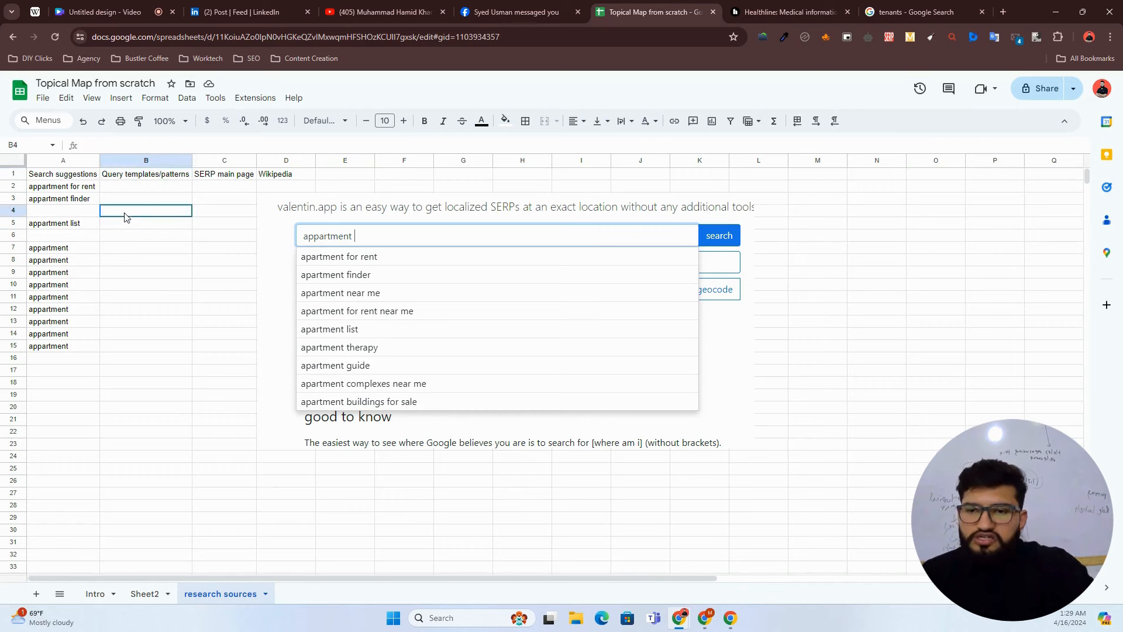
pyautogui.moveTo(131, 217); pyautogui.dragTo(134, 374)
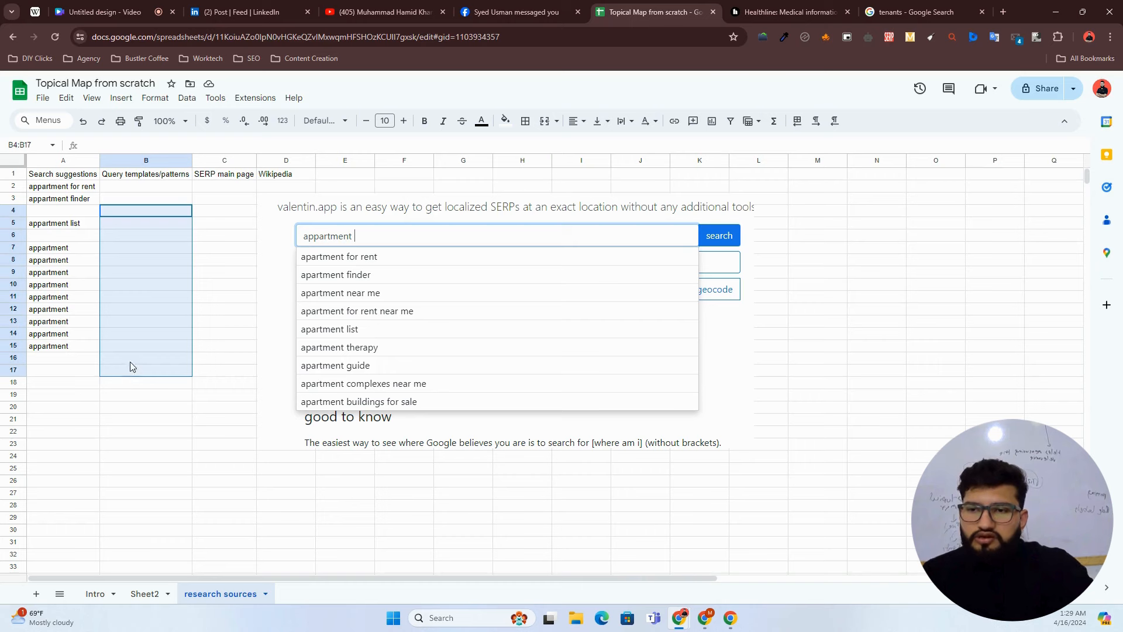
# Step: Enter the query patterns "for", "with" and "in" in cells B6 to B8 under Query templates/patterns
pyautogui.click(123, 236)
pyautogui.doubleClick(122, 235)
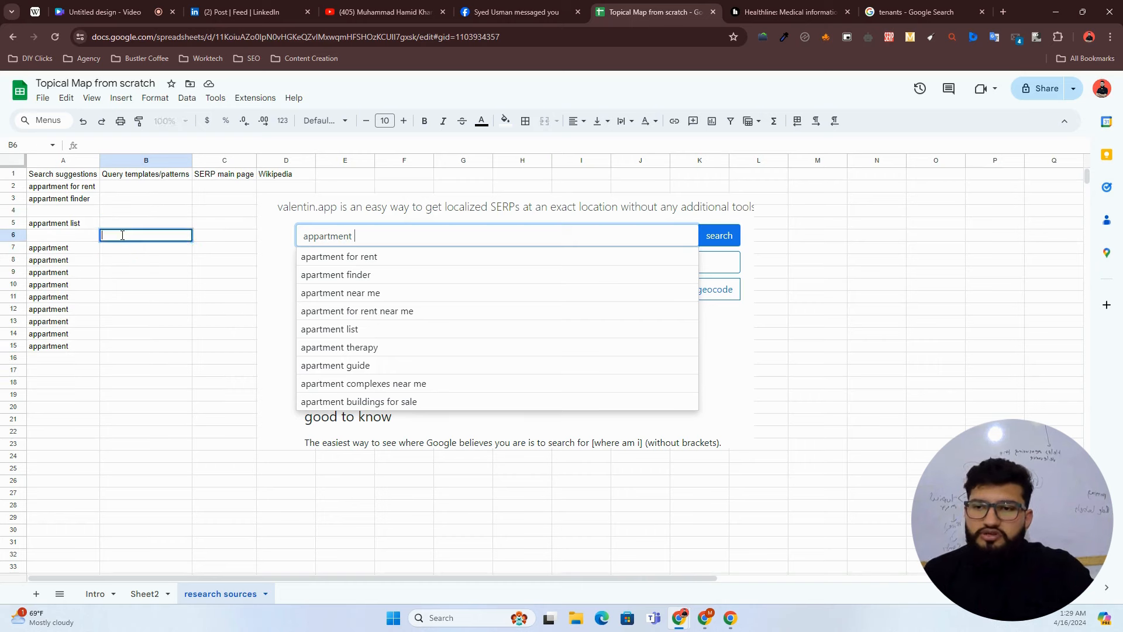
pyautogui.write('for')
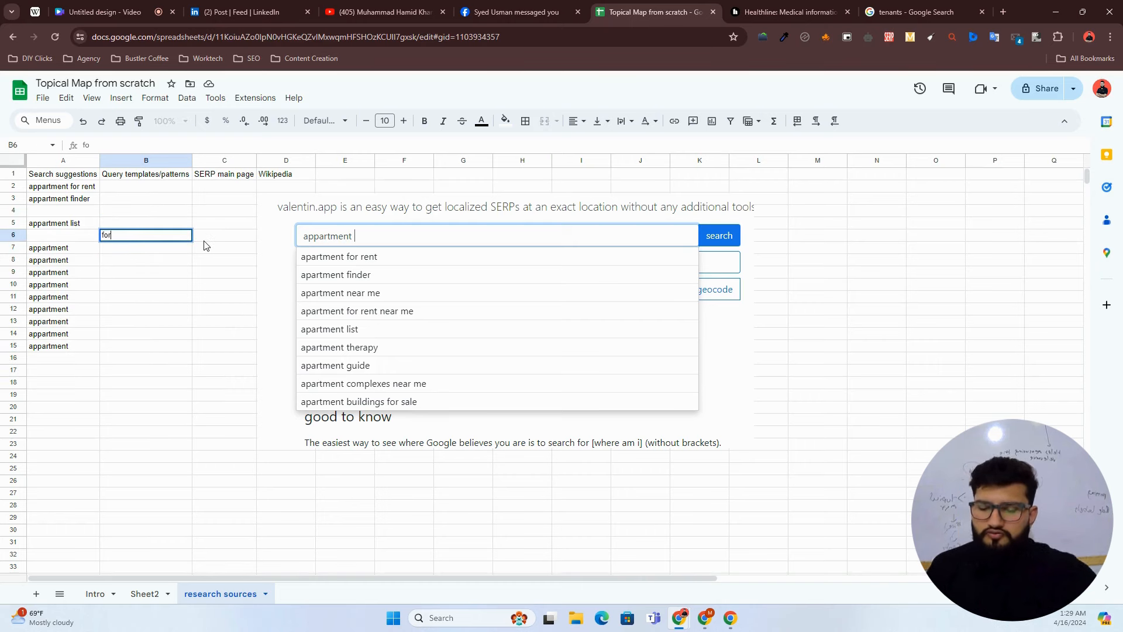
pyautogui.press('Return')
pyautogui.press('Up')
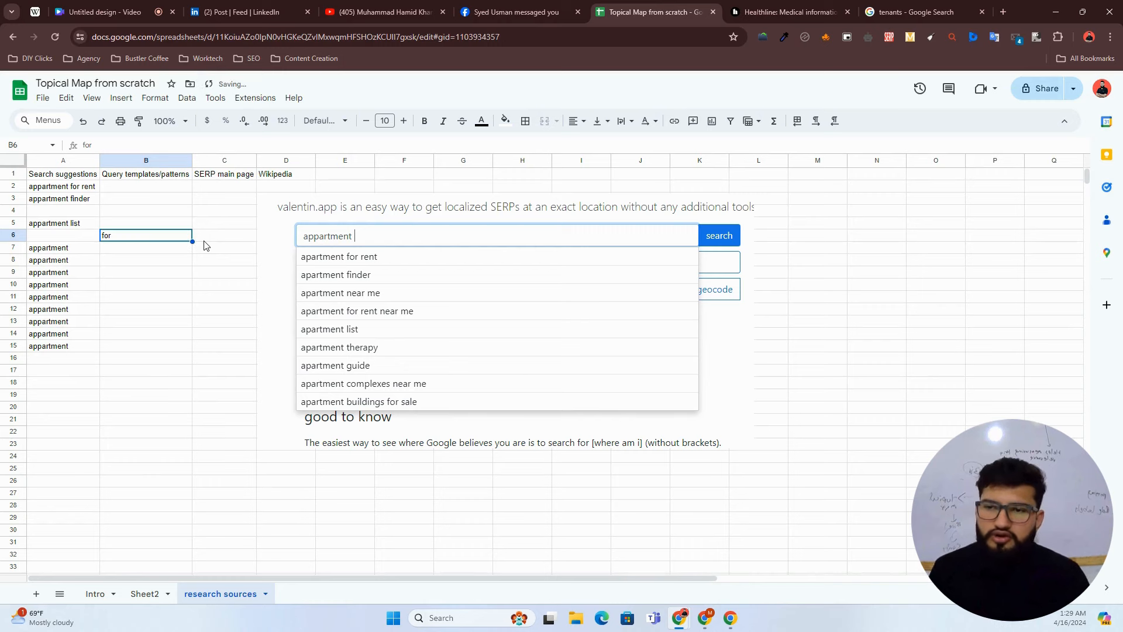
pyautogui.press('Down')
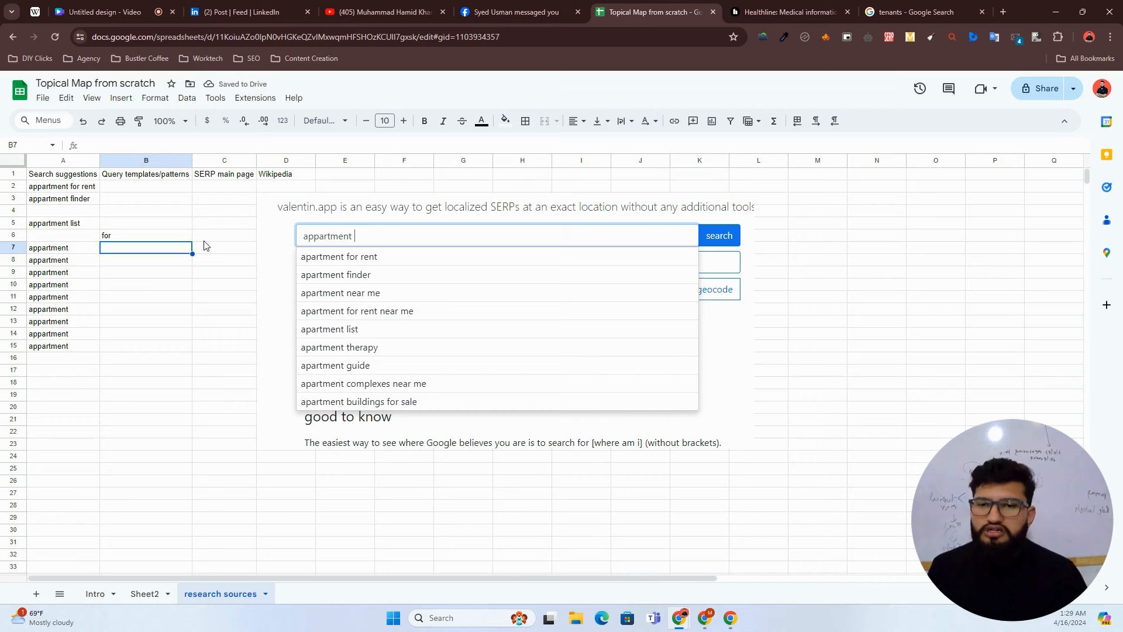
pyautogui.write('with')
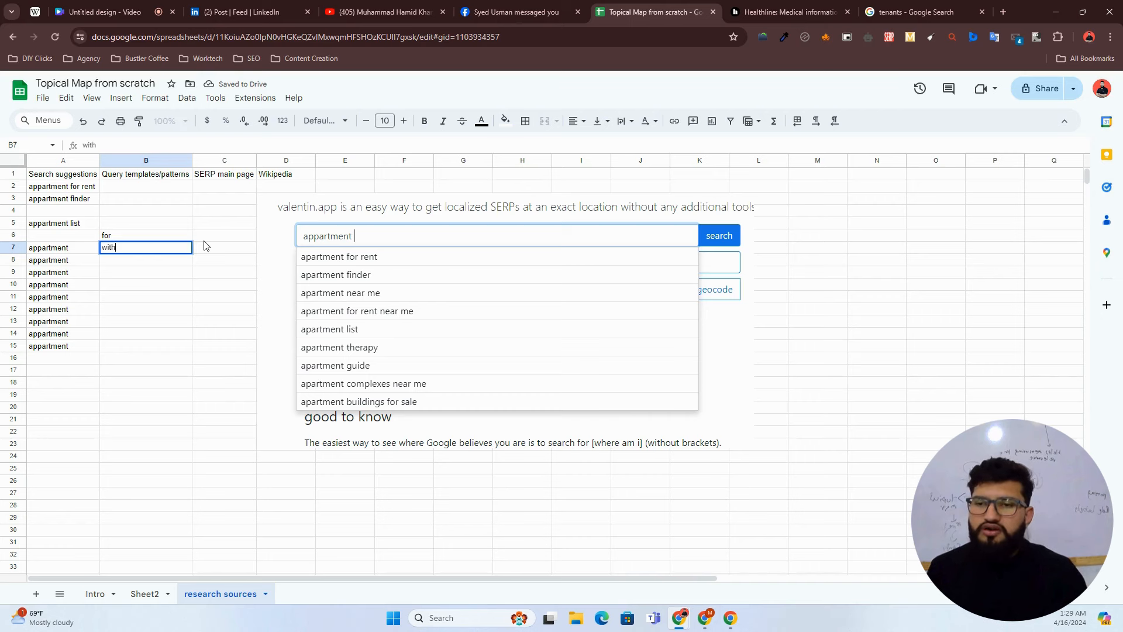
pyautogui.press('Return')
pyautogui.write('in')
pyautogui.press('Return')
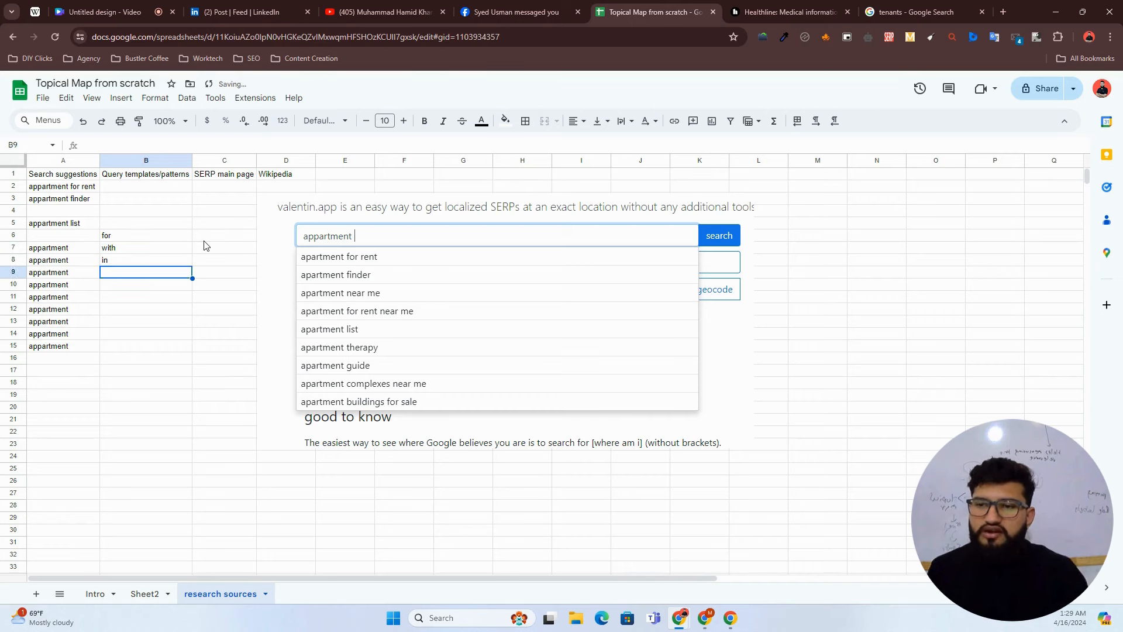
# Step: Continue the query patterns list with "to", "of", "vs" and "around" in cells B9 to B12
pyautogui.write('to')
pyautogui.press('Return')
pyautogui.write('of')
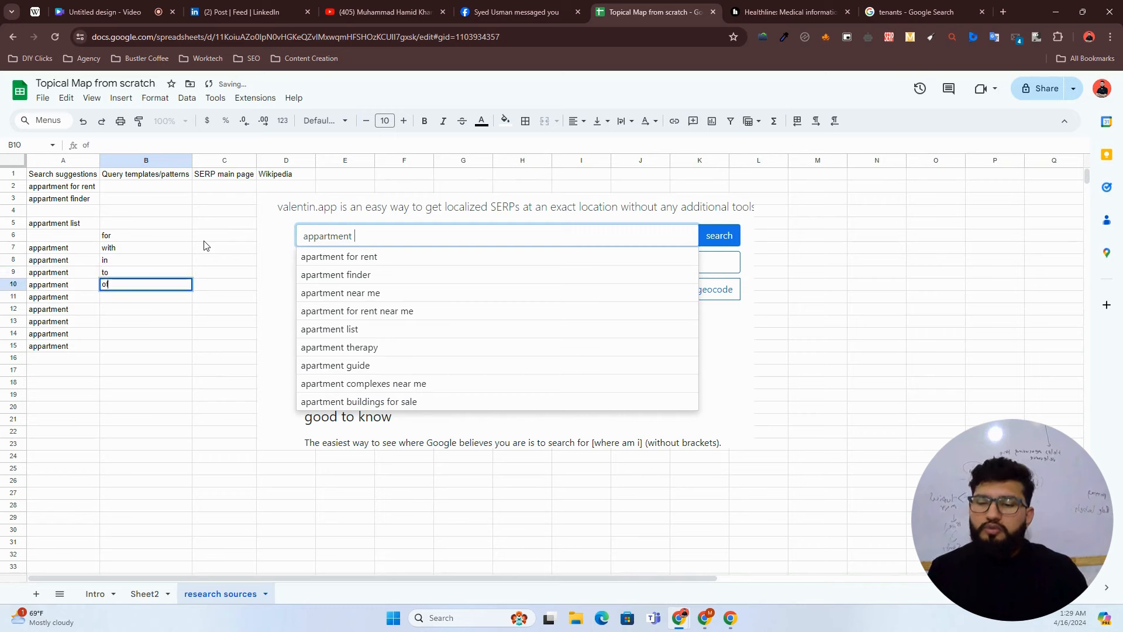
pyautogui.press('Return')
pyautogui.write('vs')
pyautogui.press('Return')
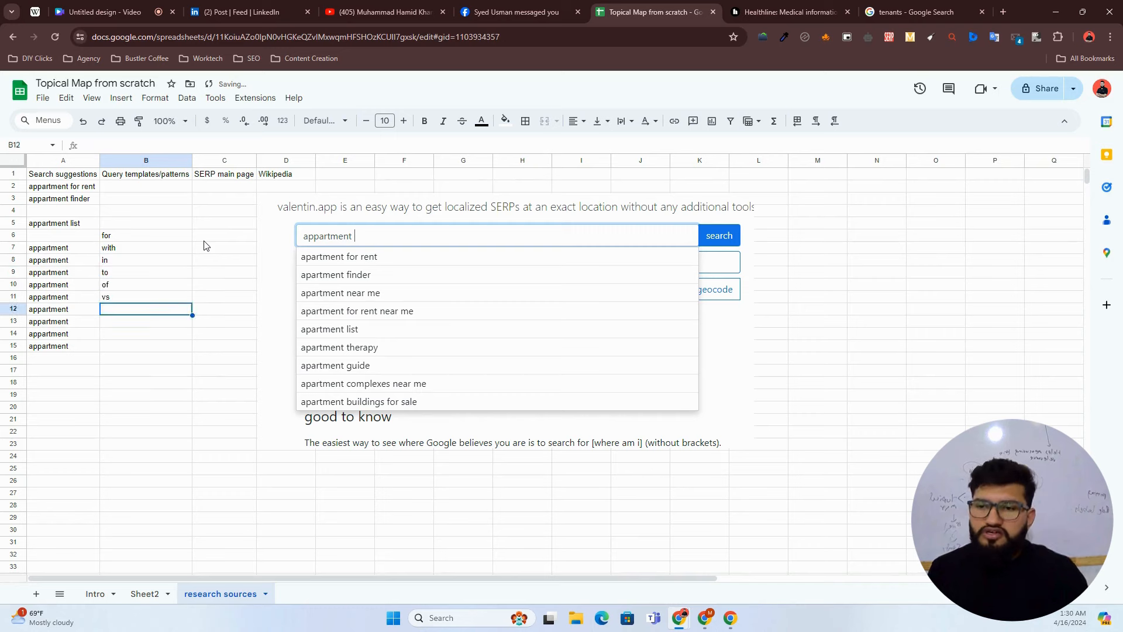
pyautogui.write('around')
pyautogui.press('Return')
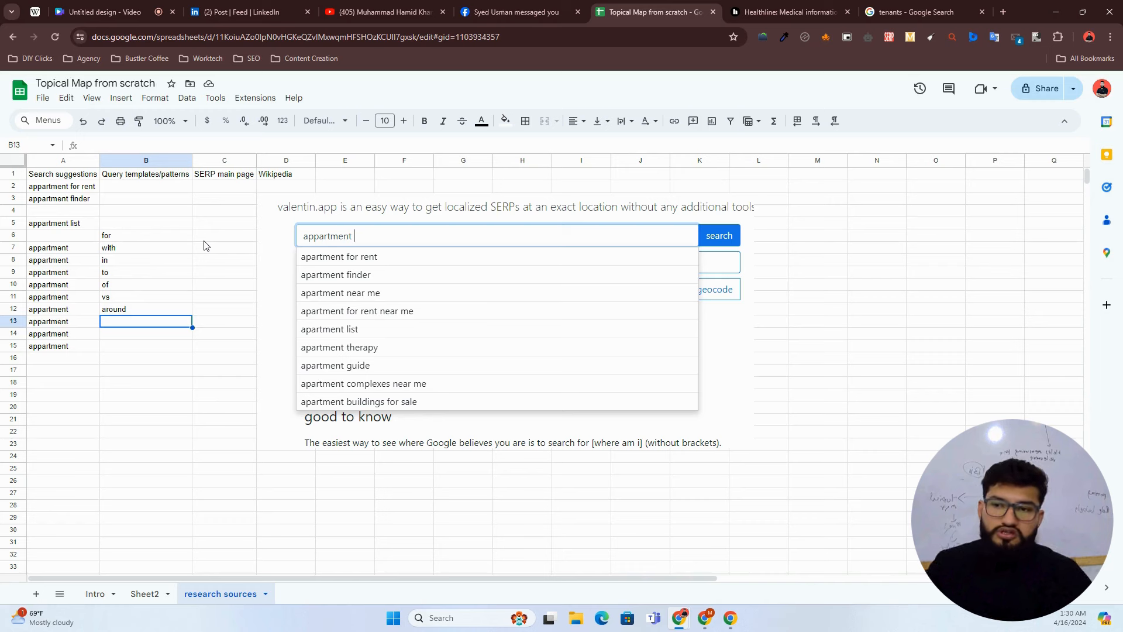
# Step: Switch to the valentin.app SERP checker and extend the query to "appartment for" to view its suggestions
pyautogui.moveTo(134, 239); pyautogui.dragTo(140, 310)
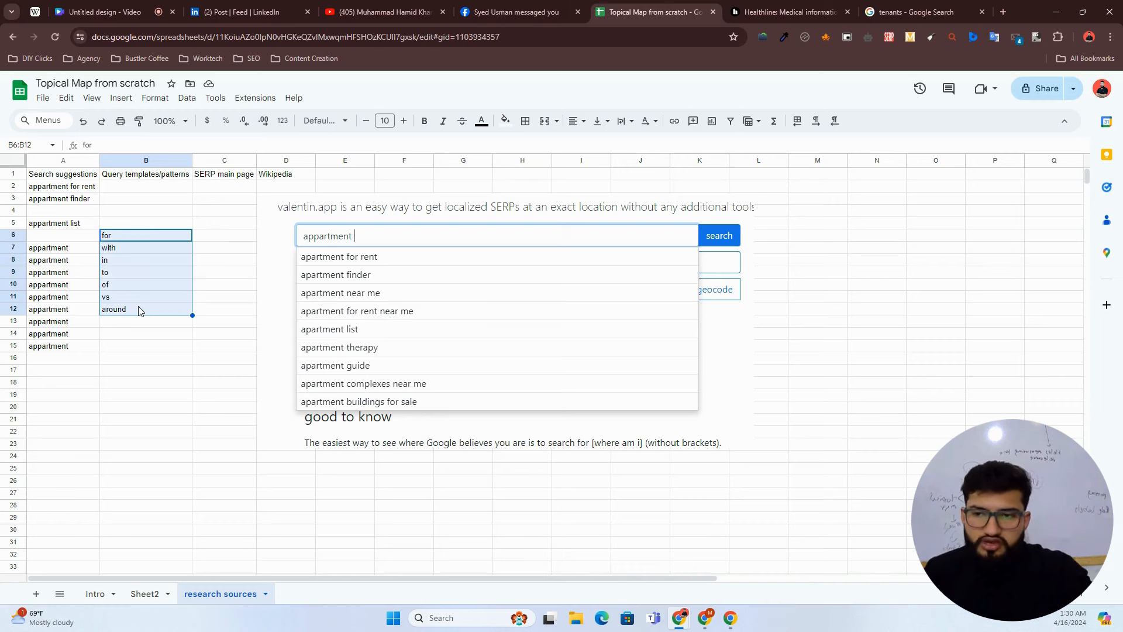
pyautogui.click(134, 237)
pyautogui.click(730, 618)
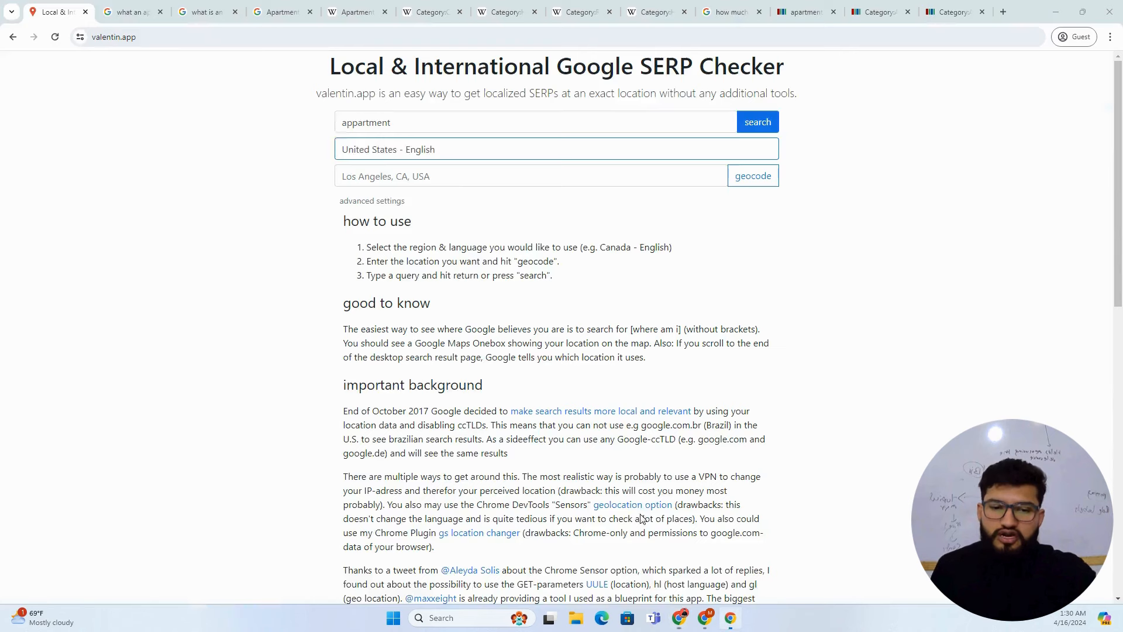
pyautogui.write('for')
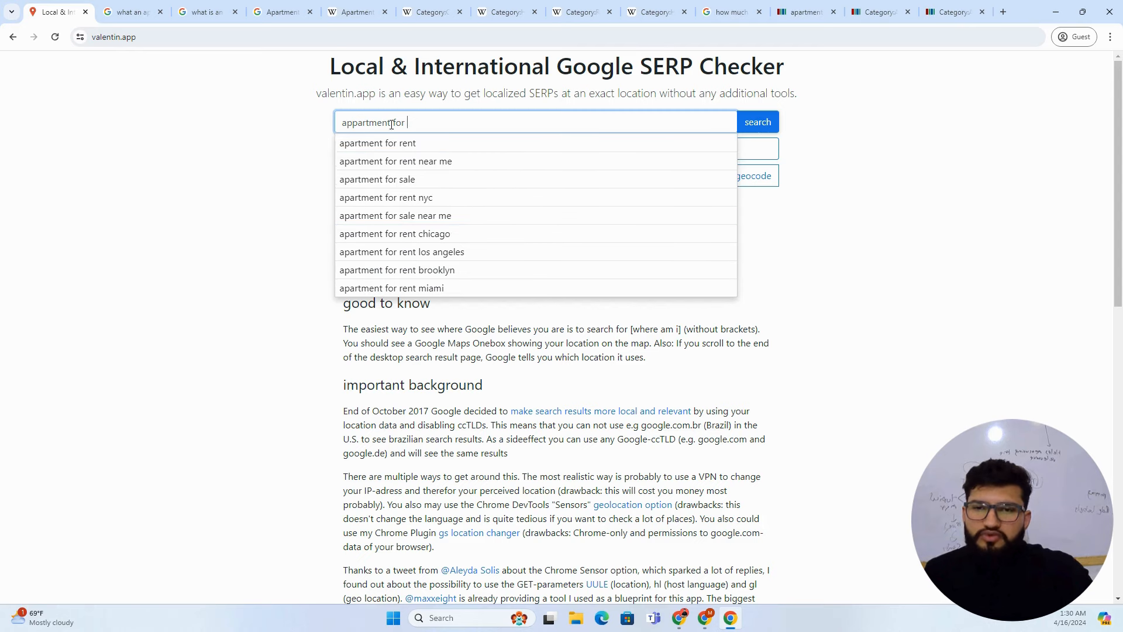
pyautogui.moveTo(393, 121); pyautogui.dragTo(414, 122)
pyautogui.click(413, 122)
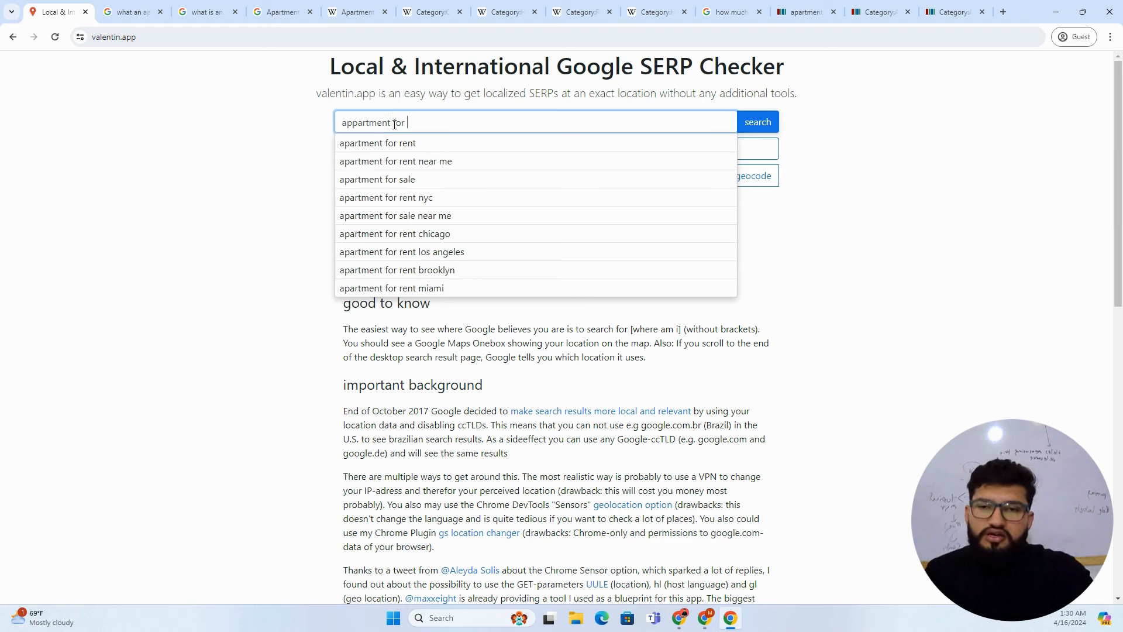
pyautogui.doubleClick(399, 123)
pyautogui.click(427, 122)
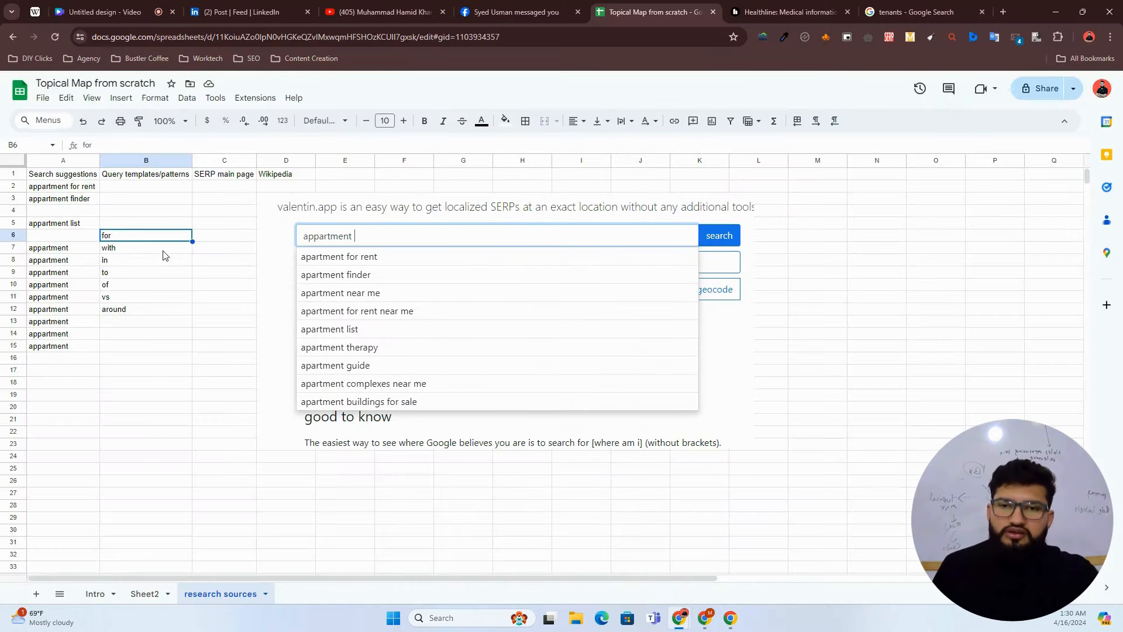
# Step: Return to the research sources sheet and review the query patterns in column B, from "with" through "around"
pyautogui.click(163, 251)
pyautogui.click(153, 260)
pyautogui.click(141, 272)
pyautogui.click(132, 286)
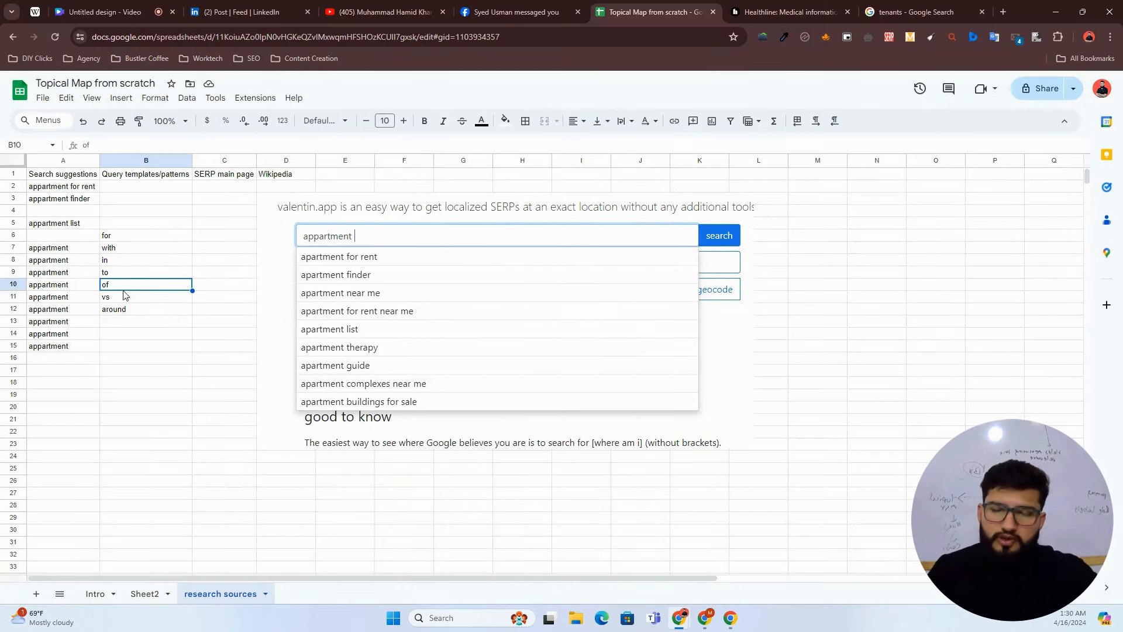
pyautogui.click(124, 296)
pyautogui.click(116, 308)
pyautogui.click(127, 225)
pyautogui.moveTo(127, 231); pyautogui.dragTo(118, 313)
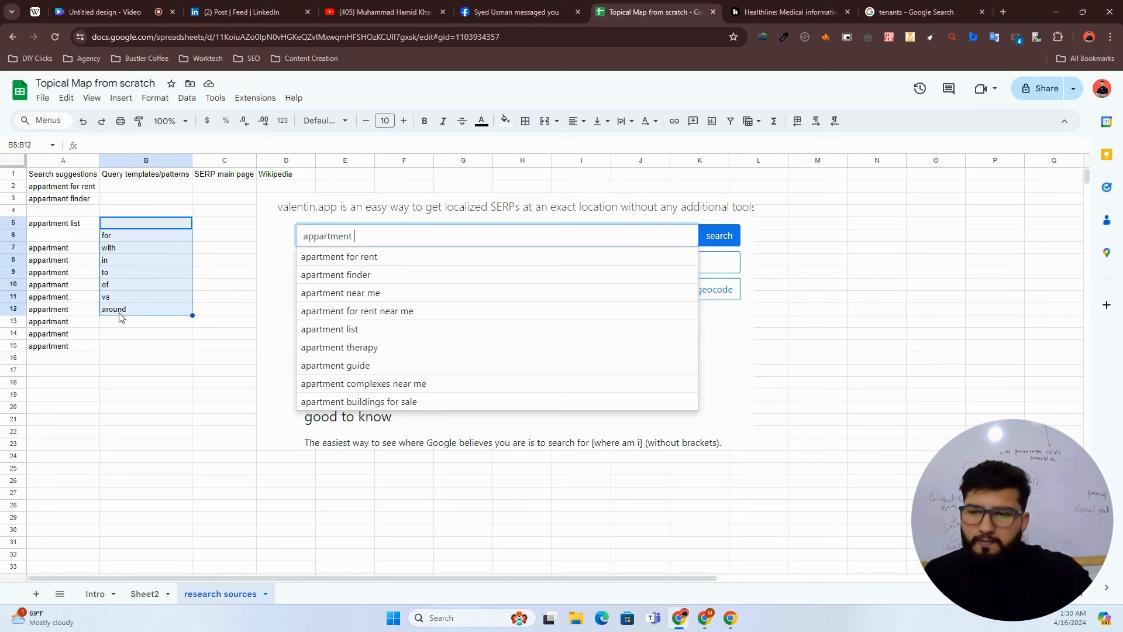
pyautogui.moveTo(143, 201); pyautogui.dragTo(117, 440)
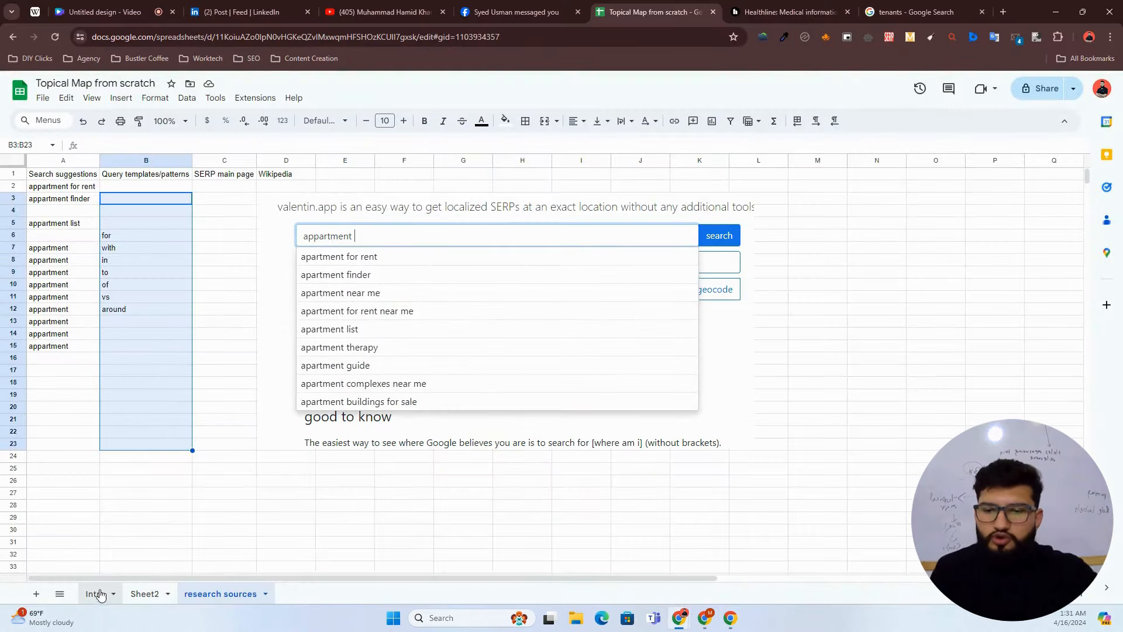
# Step: Open the Intro sheet and review the query, lexical, frame and distributional semantics entries in cells G2 to G5
pyautogui.click(100, 594)
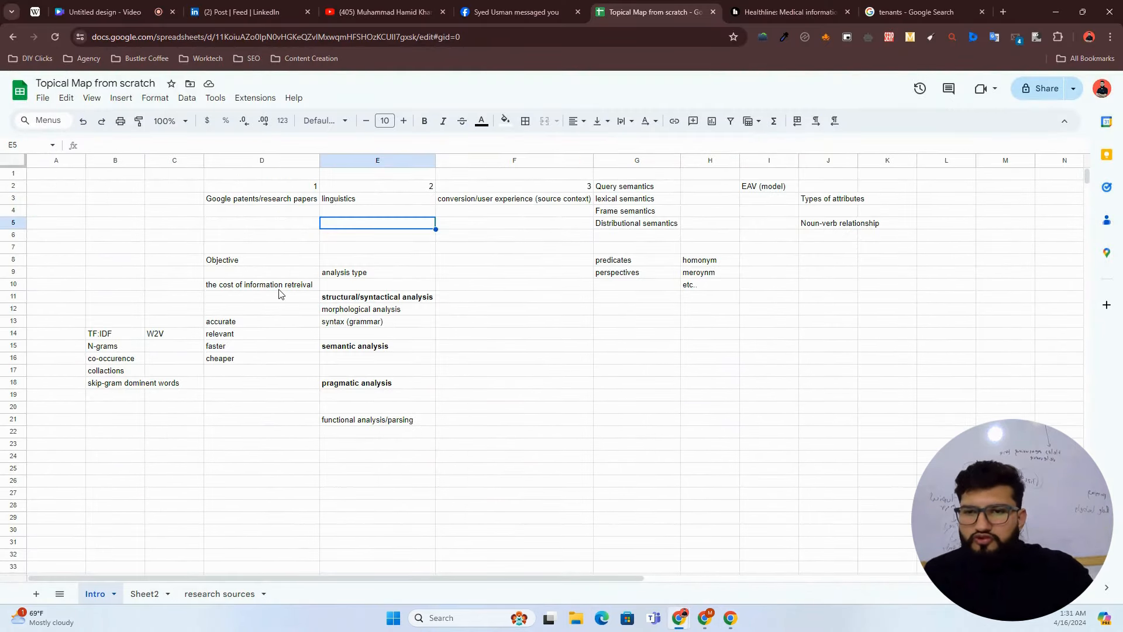
pyautogui.click(160, 287)
pyautogui.click(444, 237)
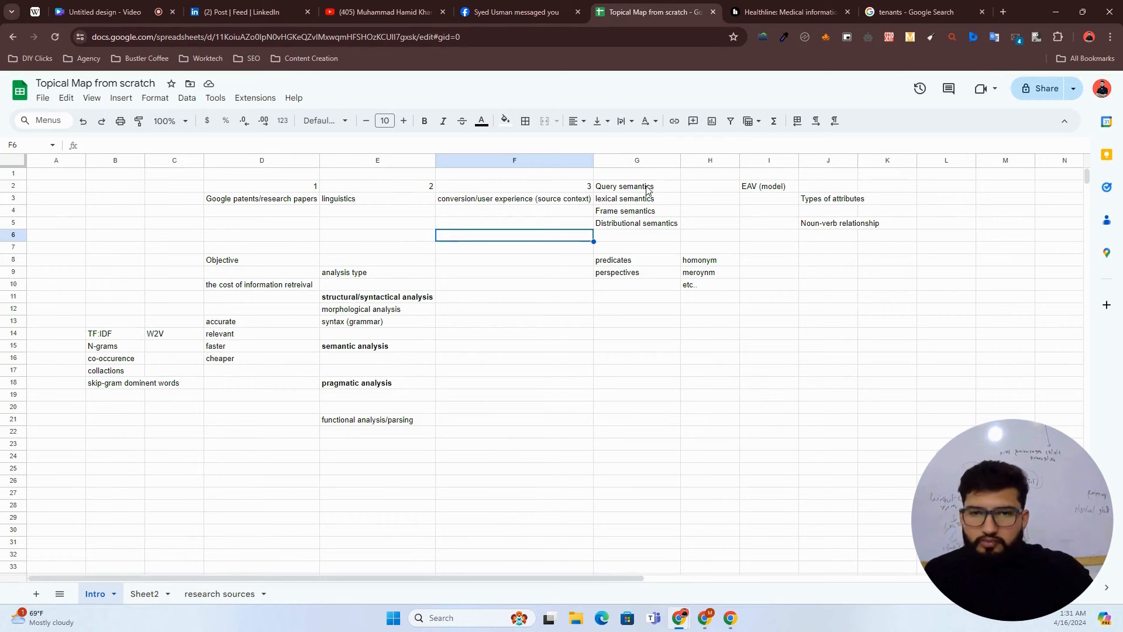
pyautogui.moveTo(646, 190); pyautogui.dragTo(647, 227)
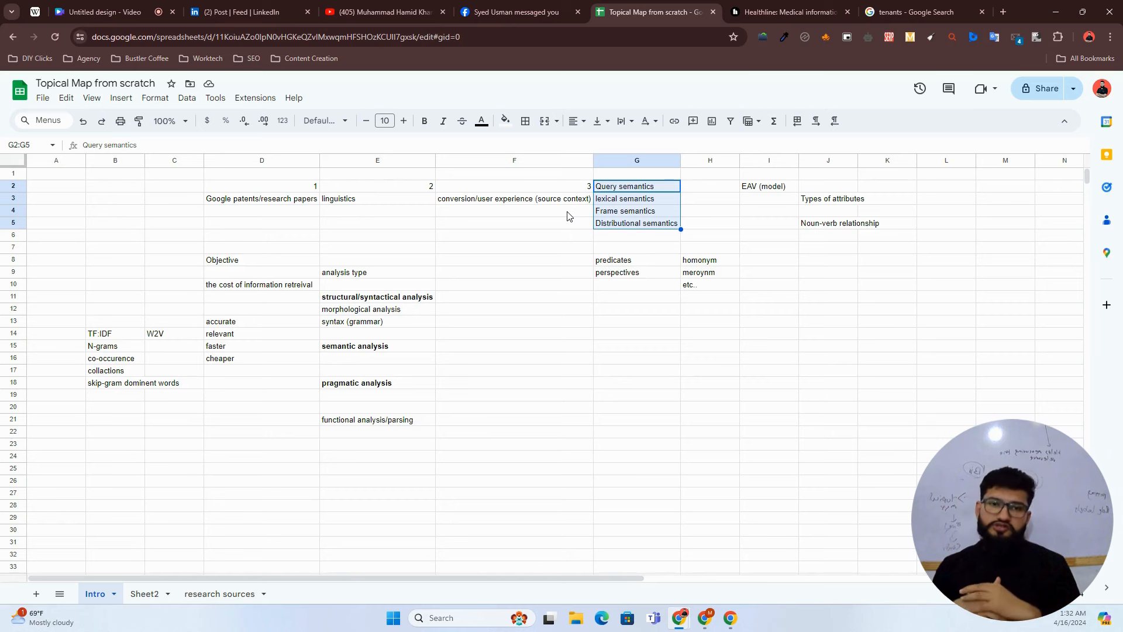
pyautogui.press('Down')
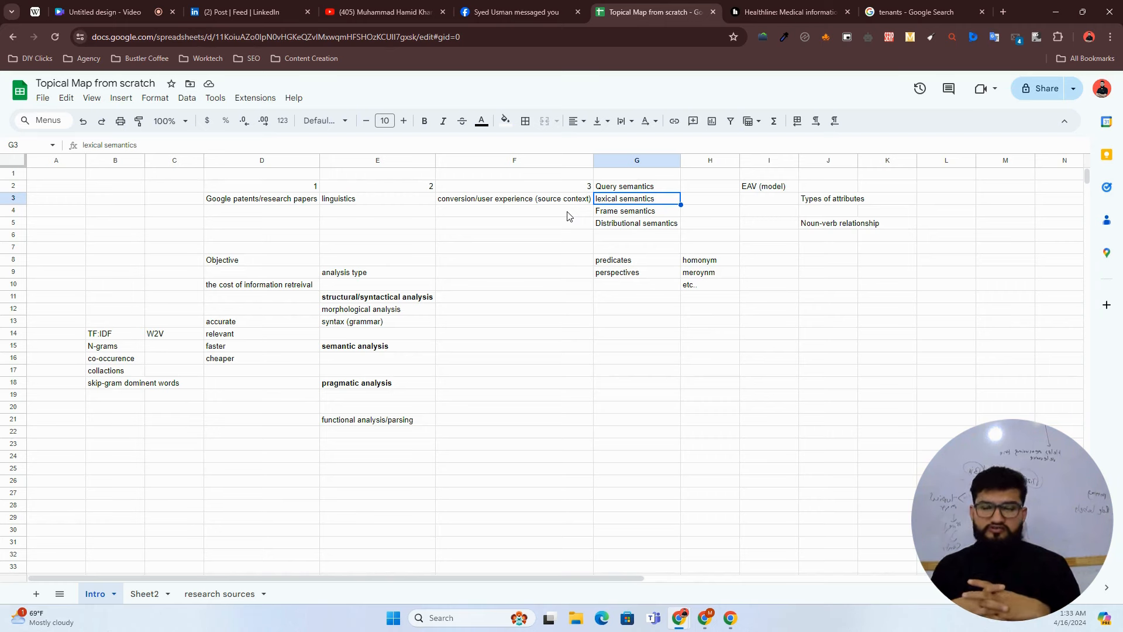
pyautogui.press('Down')
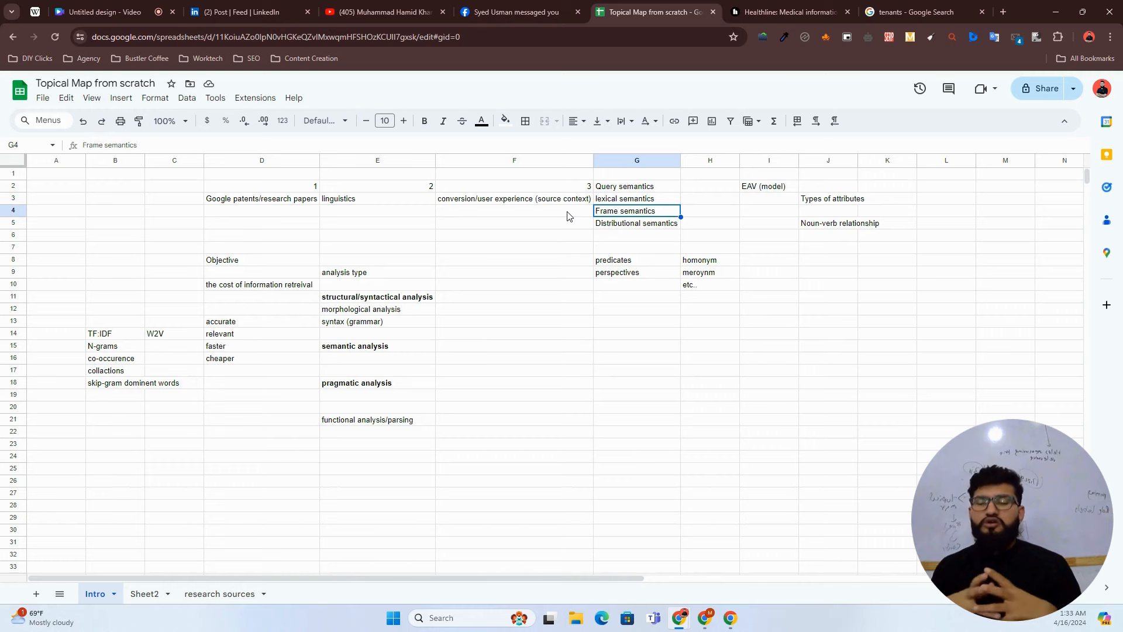
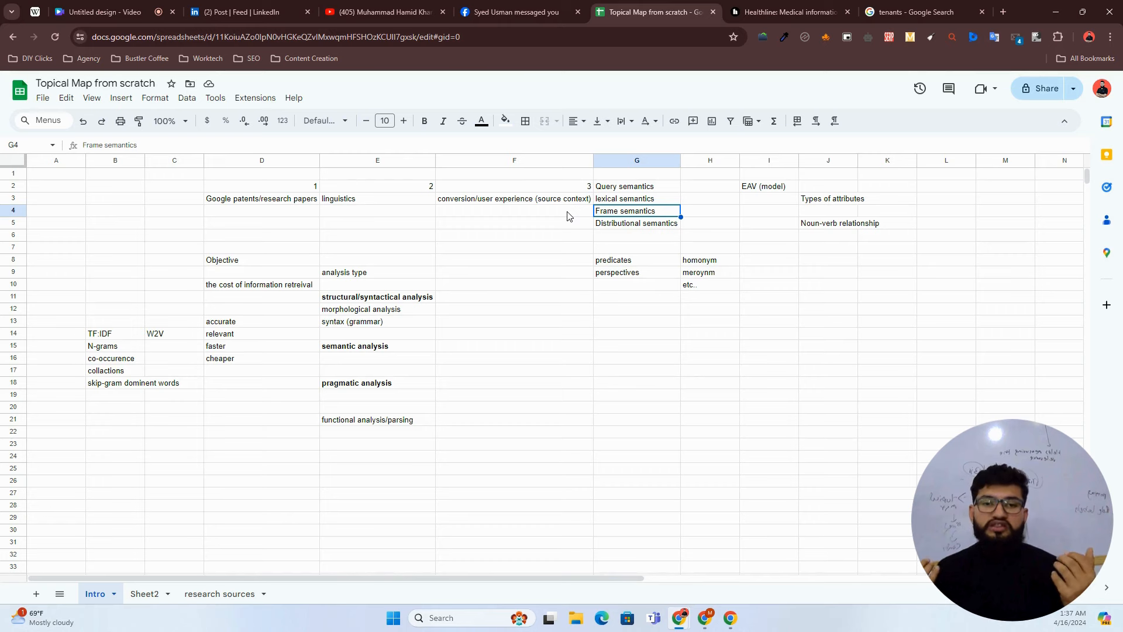
# Step: Review the W2V entry in cell C14 and the terms from TF:IDF to skip-gram dominent words in cells B14 to B18
pyautogui.click(170, 337)
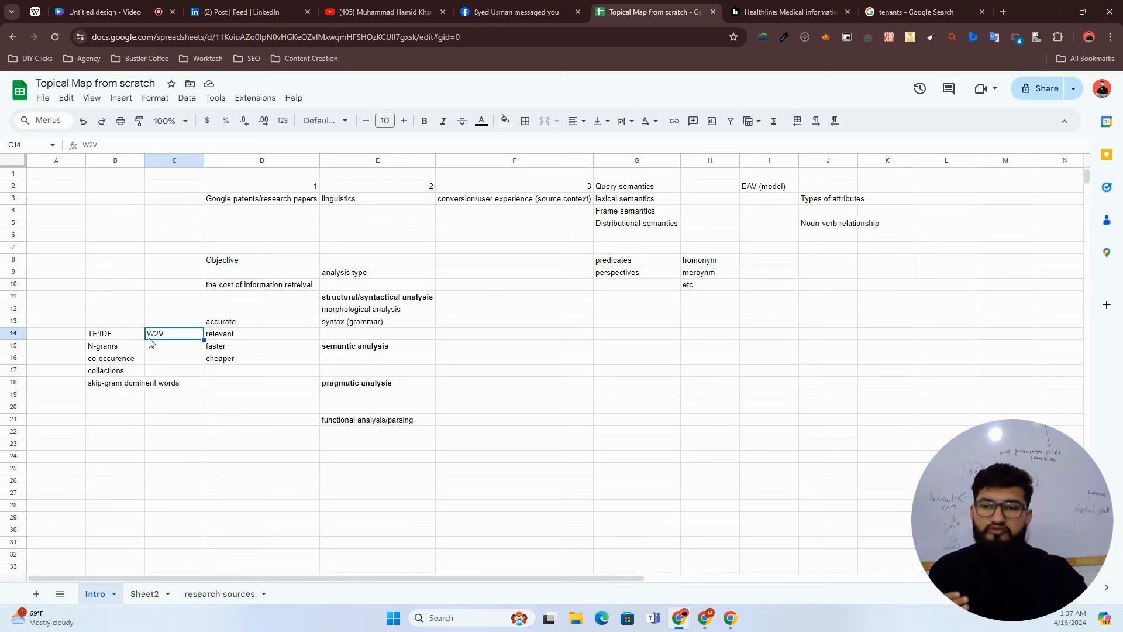
pyautogui.moveTo(124, 338); pyautogui.dragTo(124, 382)
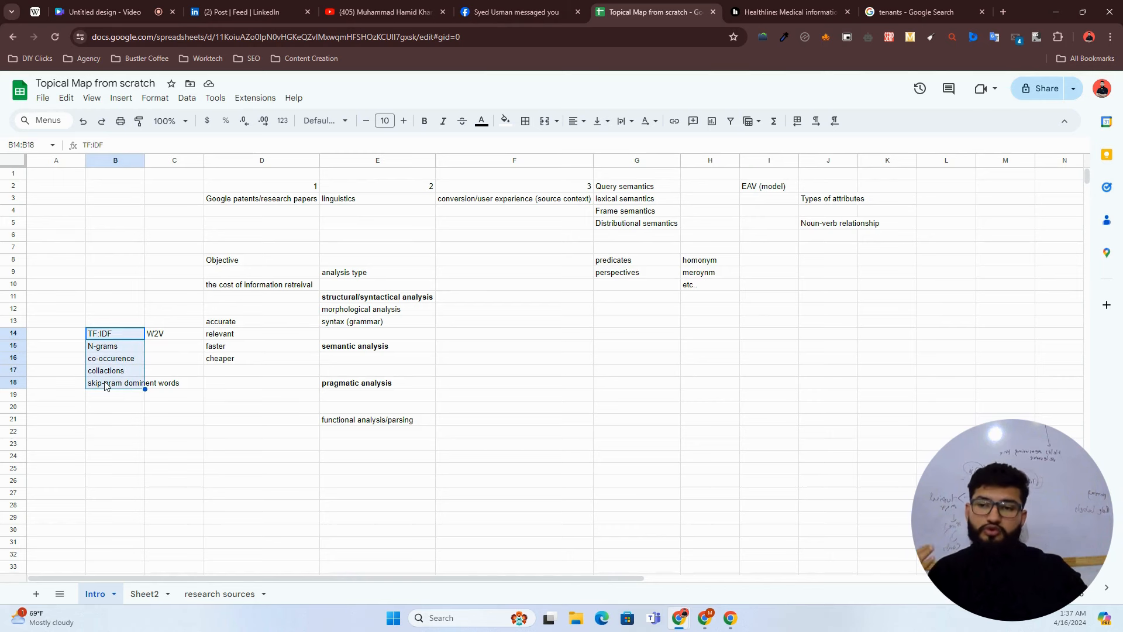
pyautogui.click(91, 306)
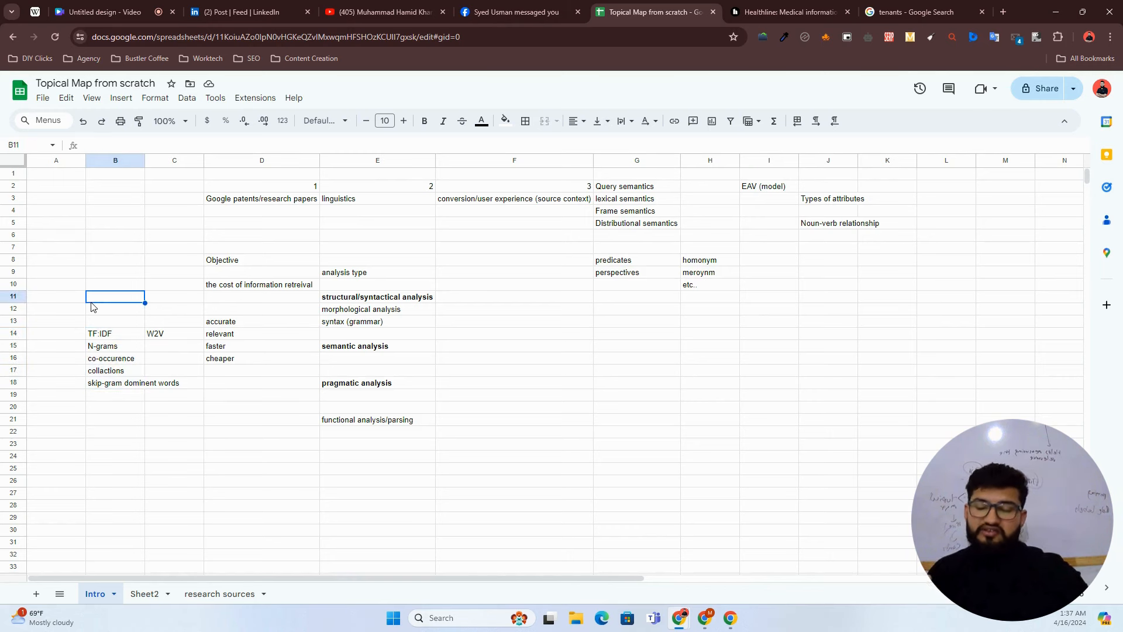
# Step: Correct the misspelled term in cell B17, between "co-occurence" and "skip-gram dominent words", to "collocations"
pyautogui.moveTo(120, 338); pyautogui.dragTo(126, 381)
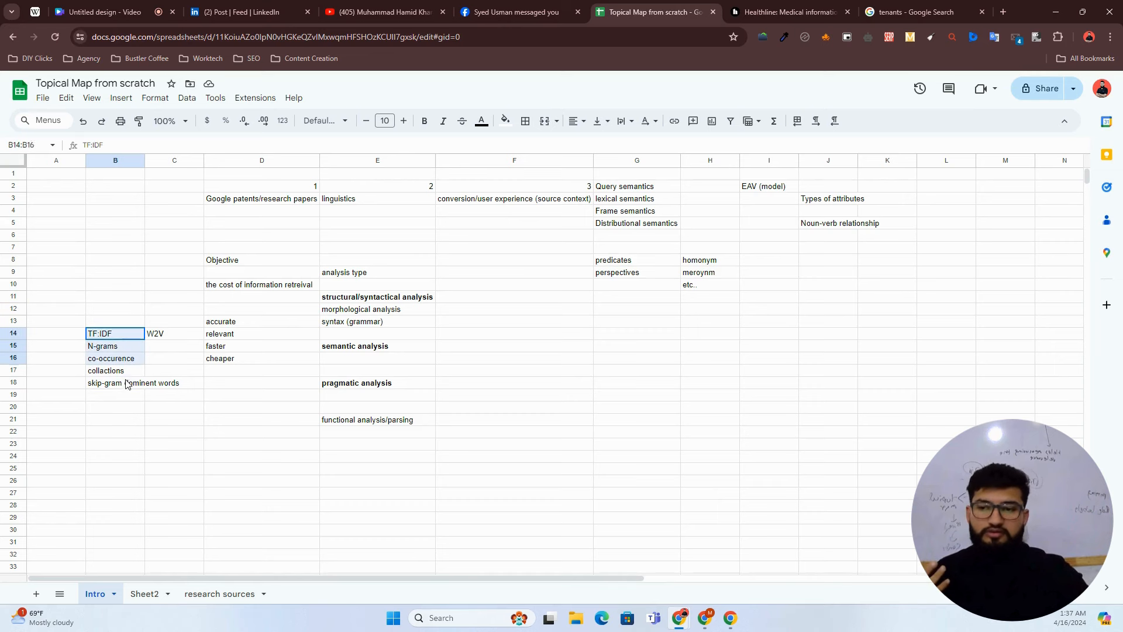
pyautogui.click(120, 350)
pyautogui.click(120, 357)
pyautogui.click(113, 372)
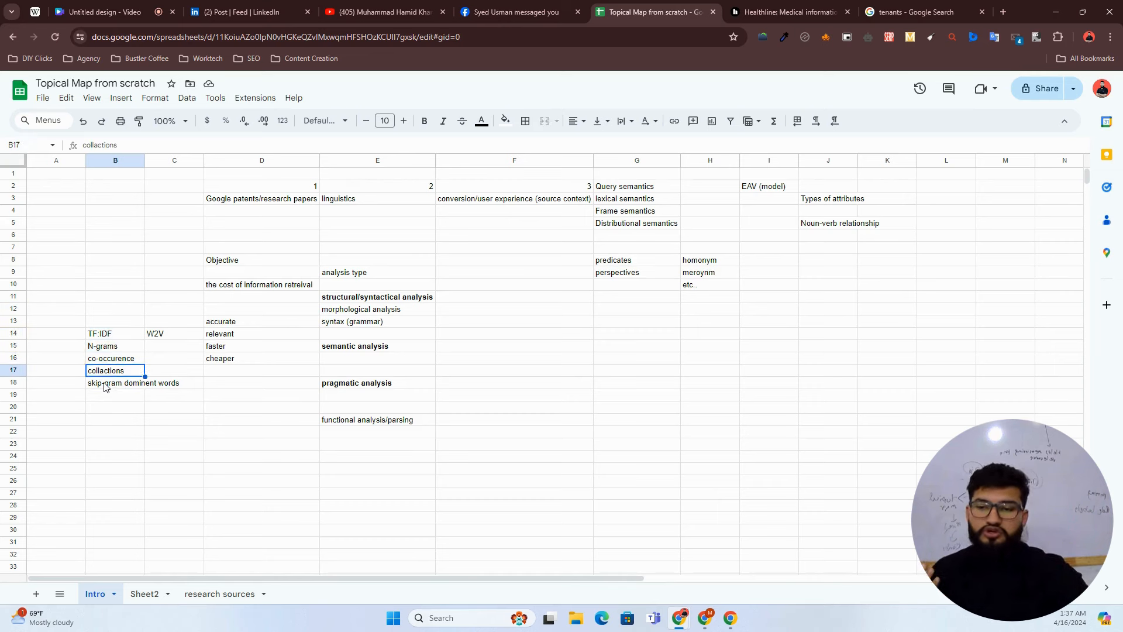
pyautogui.doubleClick(100, 373)
pyautogui.press('BackSpace')
pyautogui.write('o')
pyautogui.press('Delete')
pyautogui.write('a')
pyautogui.press('Return')
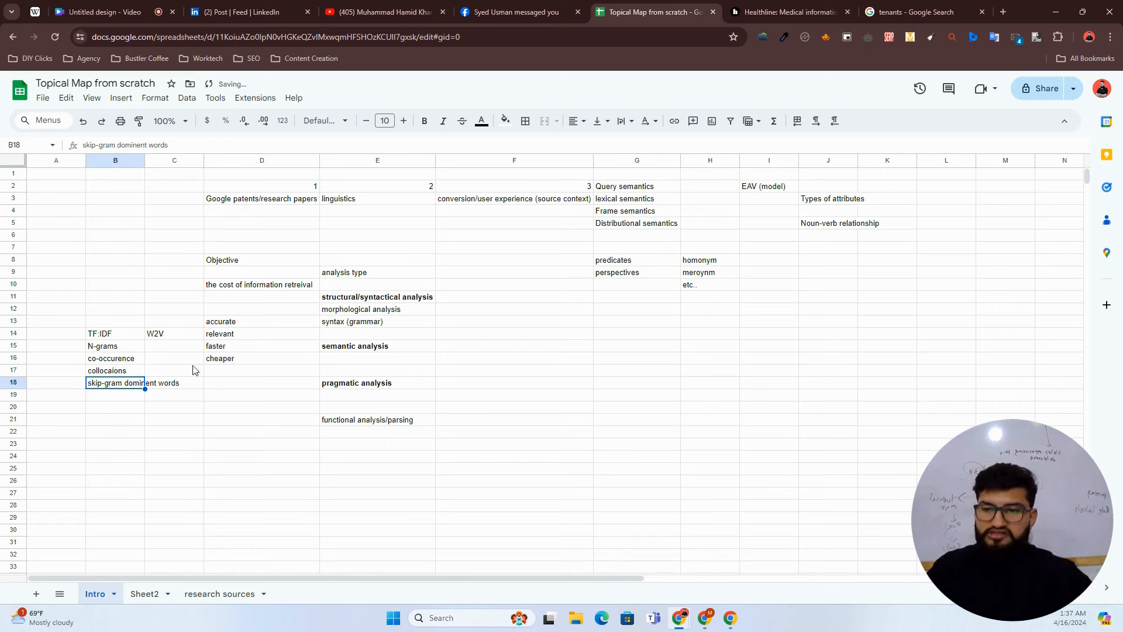
pyautogui.doubleClick(111, 372)
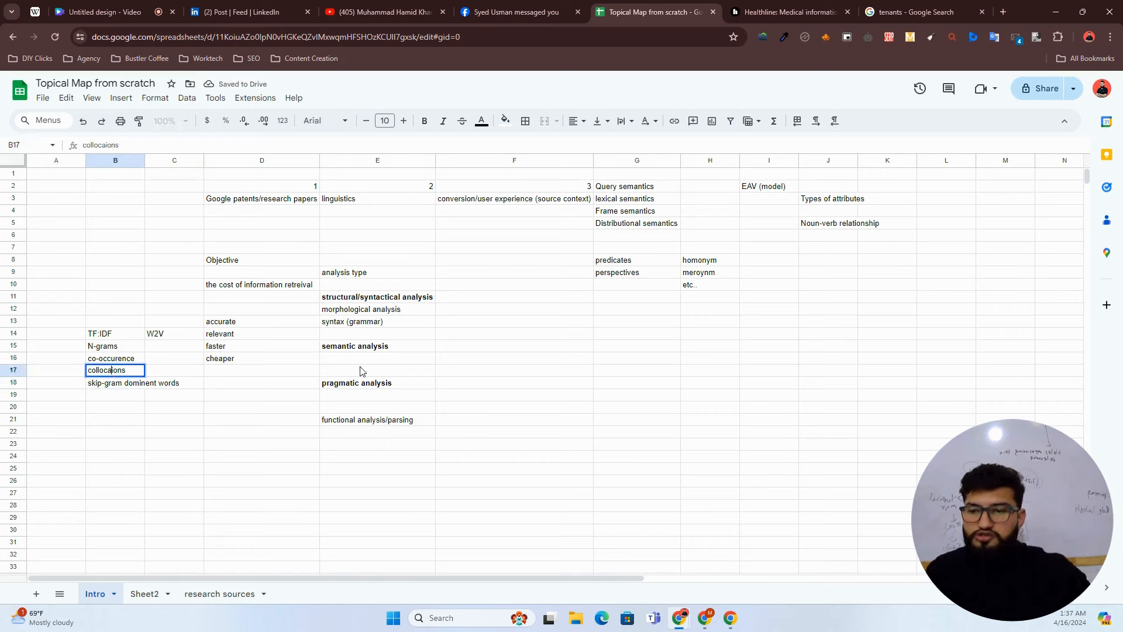
pyautogui.write('t')
pyautogui.press('Return')
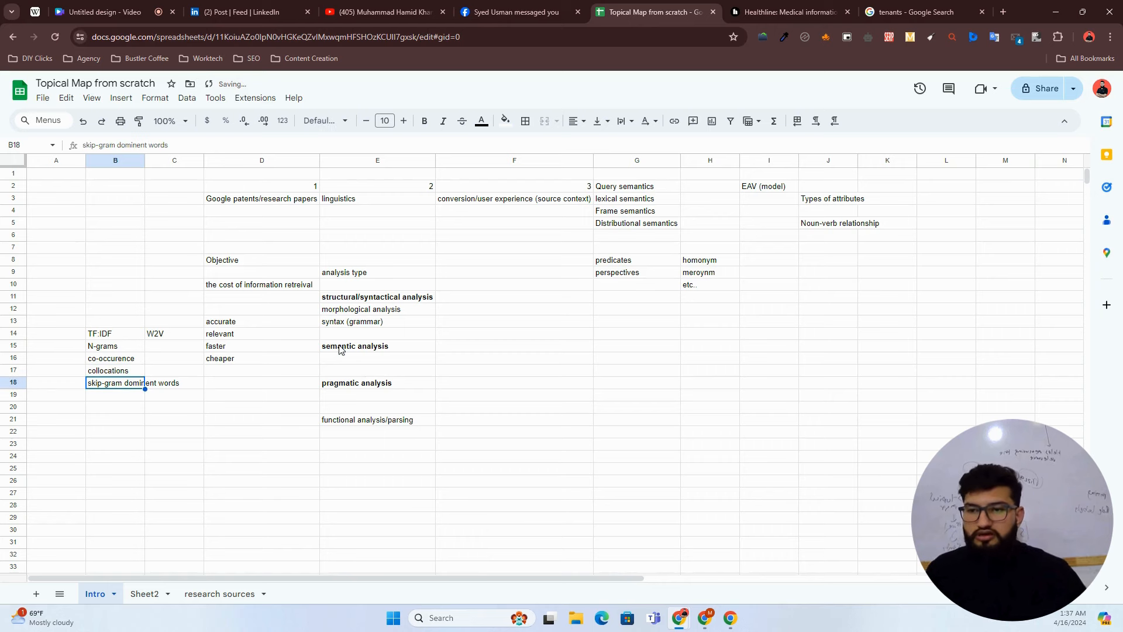
# Step: Review the TF:IDF, W2V, N-grams and co-occurence entries in cells B14 to C14, B15 and B16
pyautogui.click(117, 334)
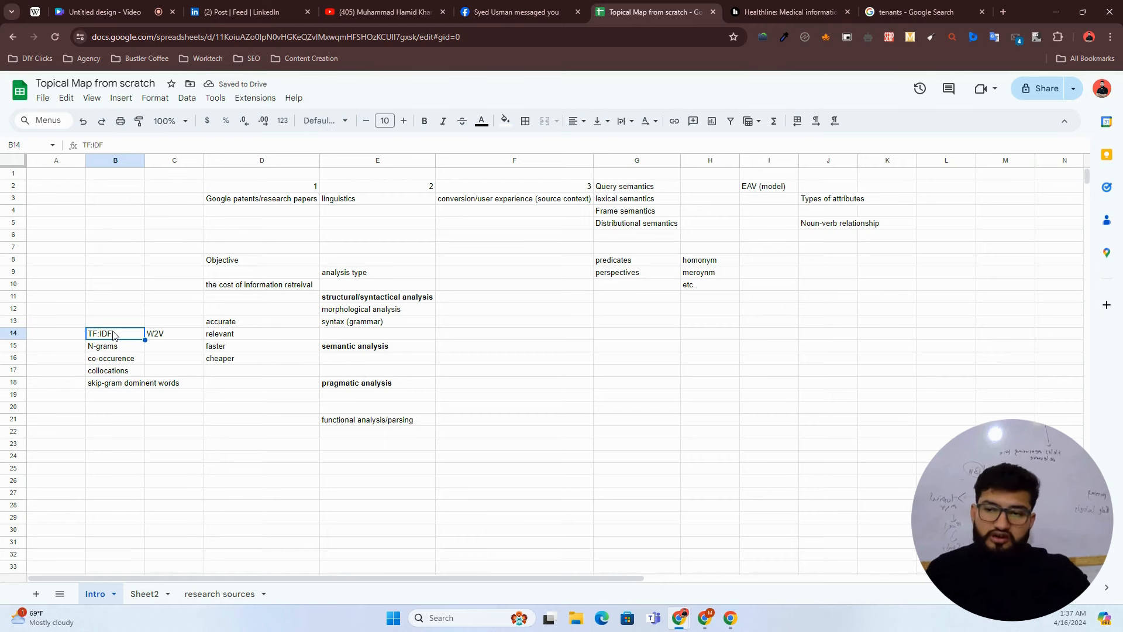
pyautogui.click(166, 342)
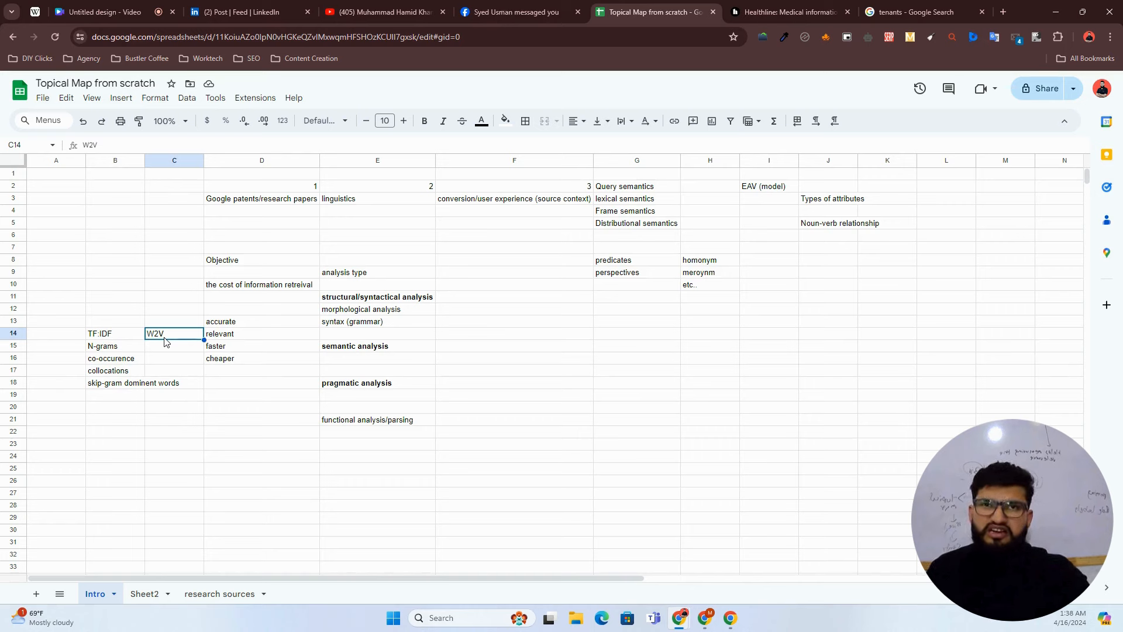
pyautogui.click(124, 340)
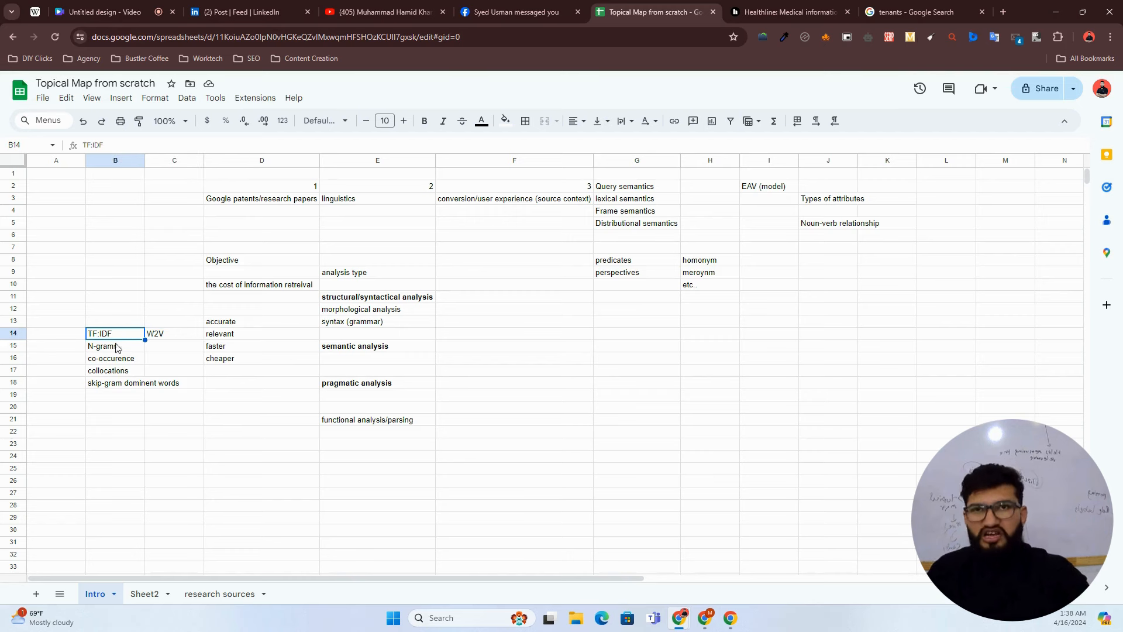
pyautogui.doubleClick(108, 349)
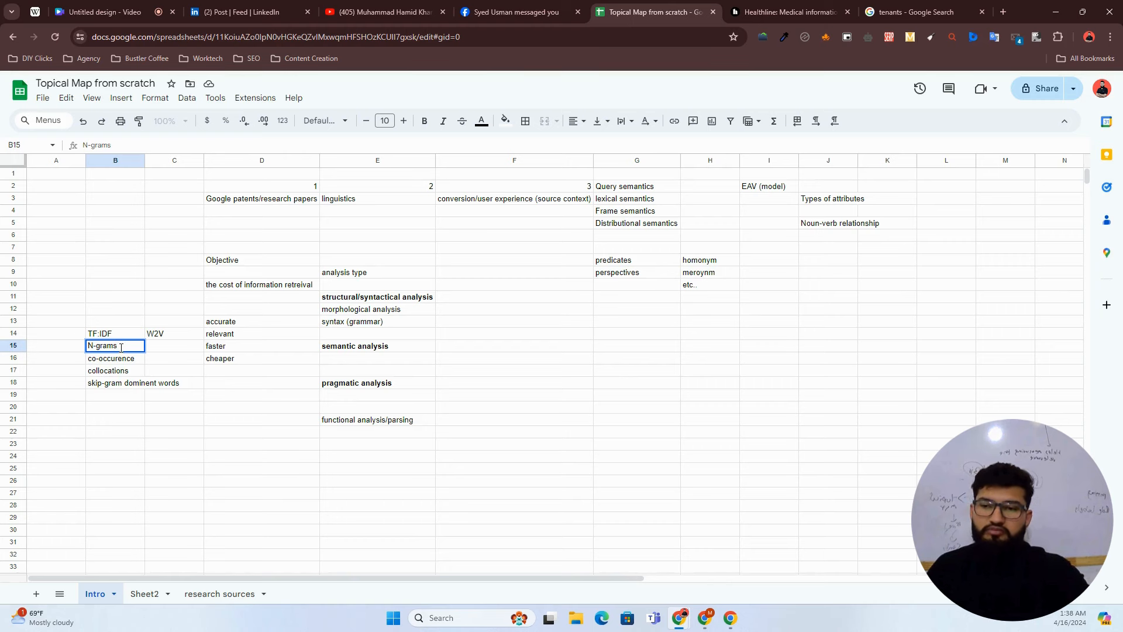
pyautogui.click(101, 361)
pyautogui.doubleClick(102, 361)
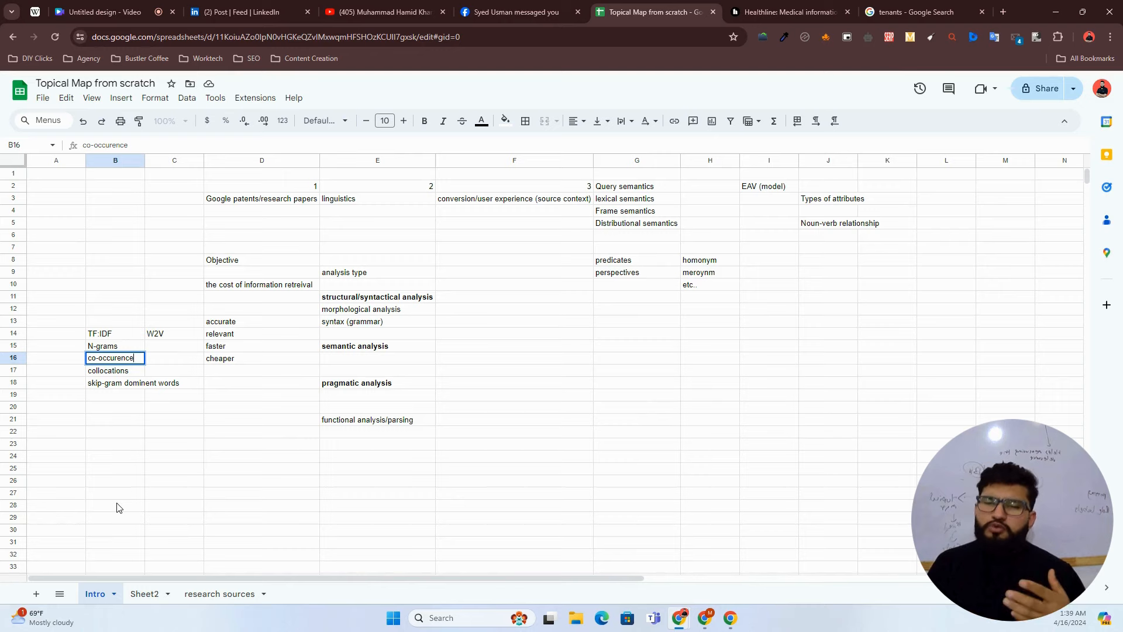
pyautogui.click(267, 4)
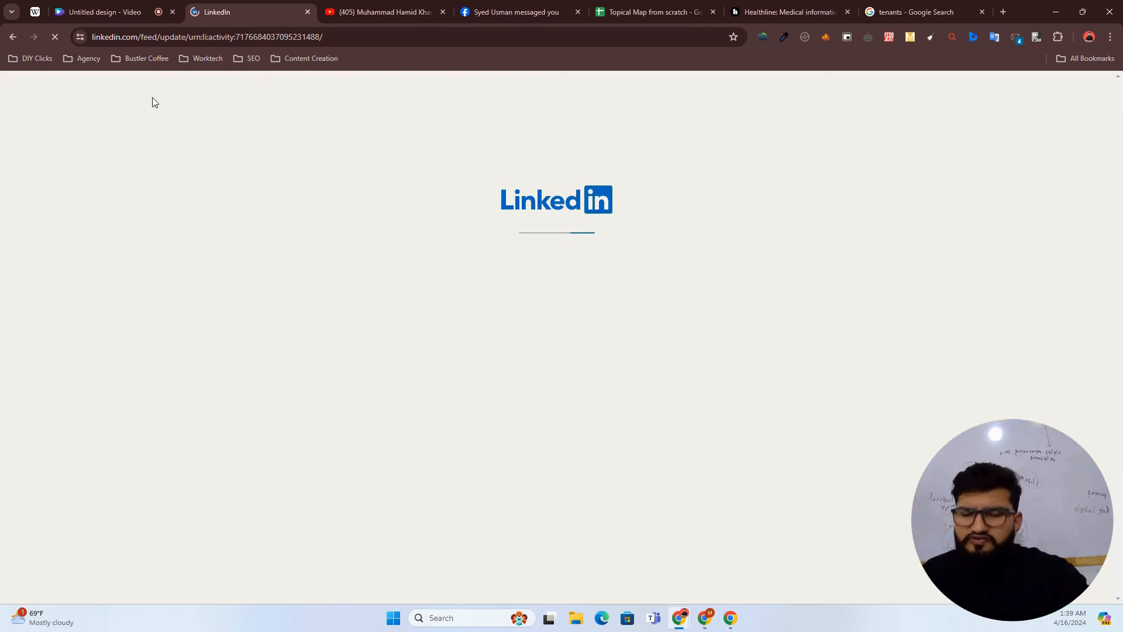
pyautogui.click(127, 6)
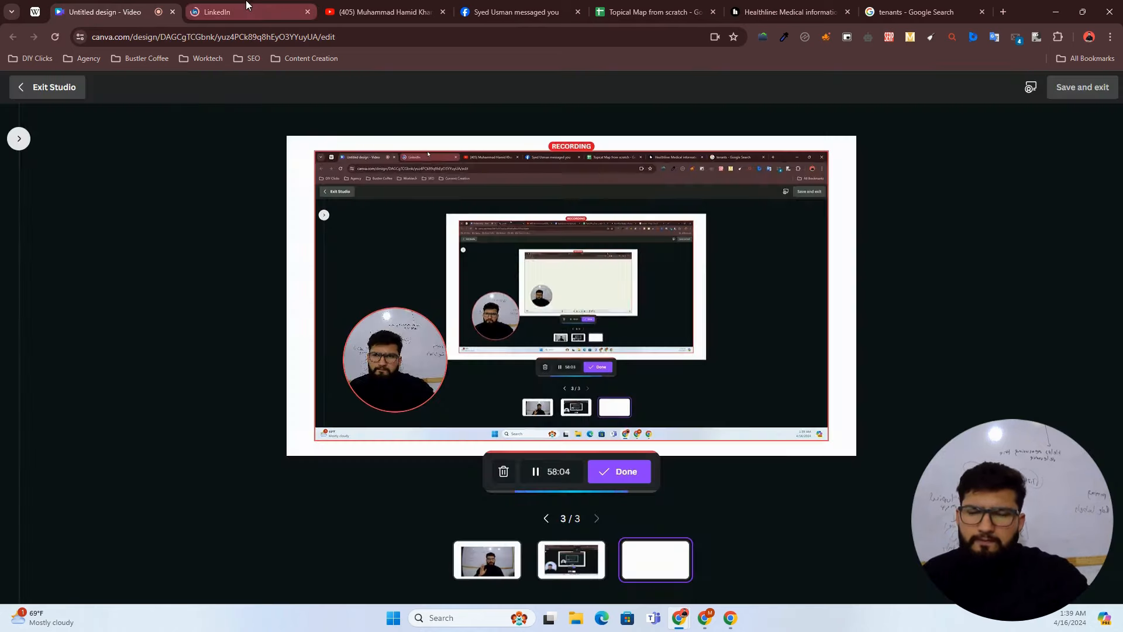
pyautogui.click(254, 7)
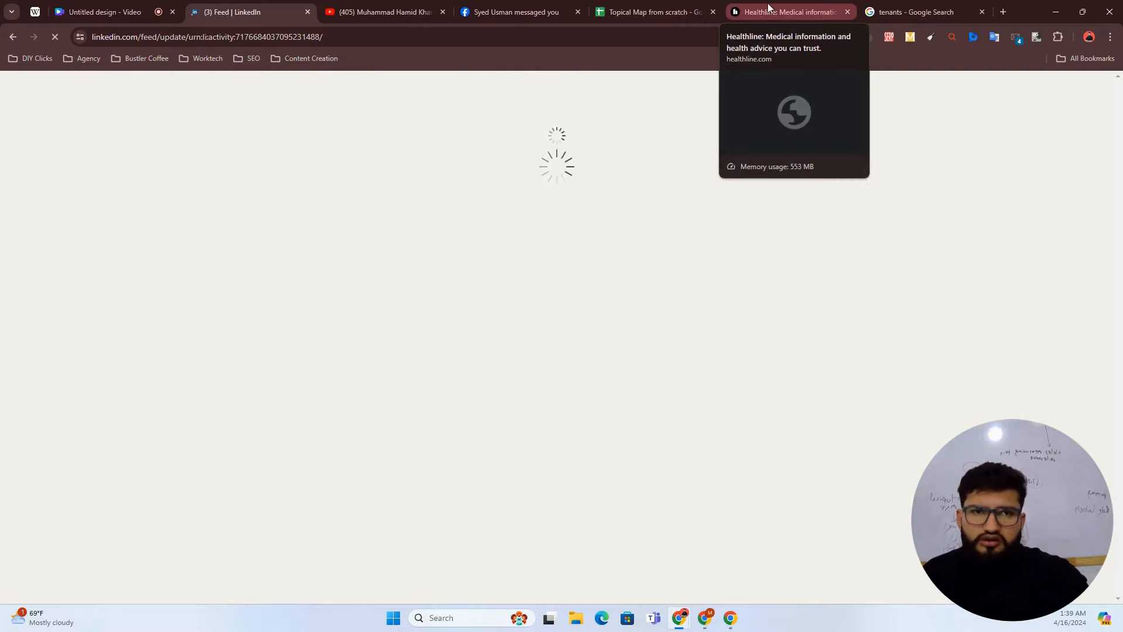
pyautogui.click(670, 13)
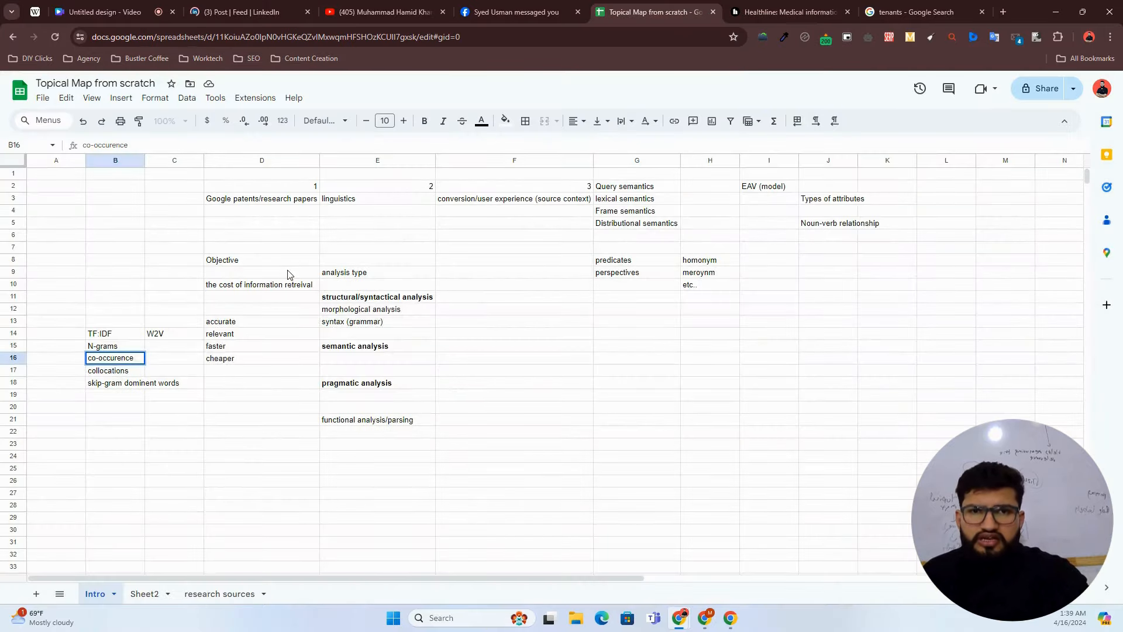
pyautogui.moveTo(123, 323); pyautogui.dragTo(125, 388)
# Step: Switch to LinkedIn and open the signed-in account's own profile page
pyautogui.click(244, 6)
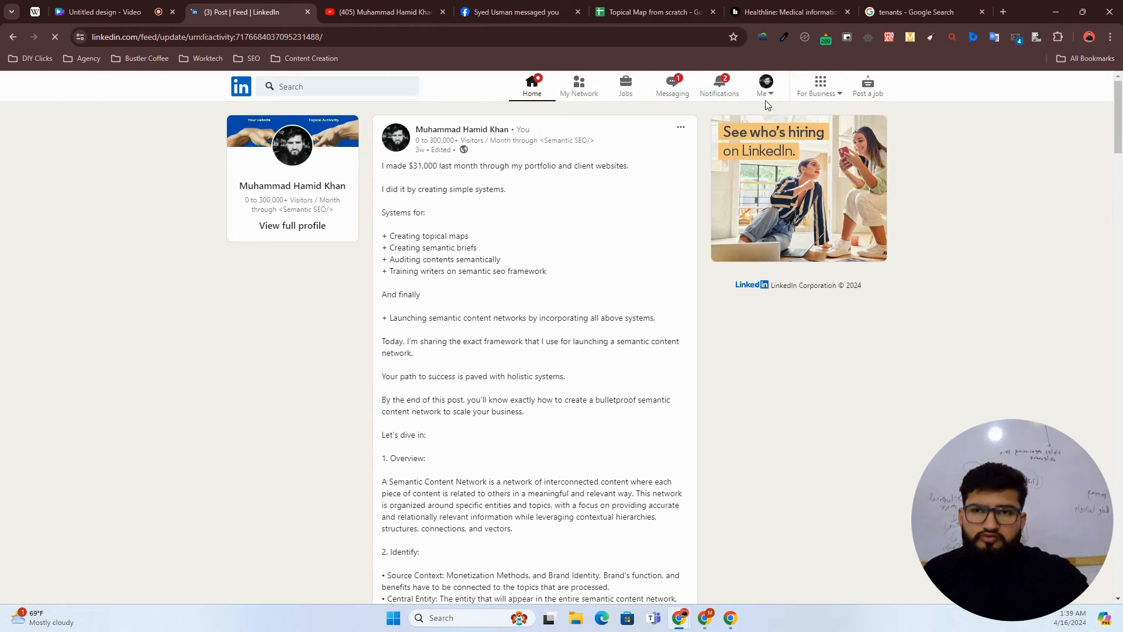
pyautogui.click(766, 99)
pyautogui.click(709, 171)
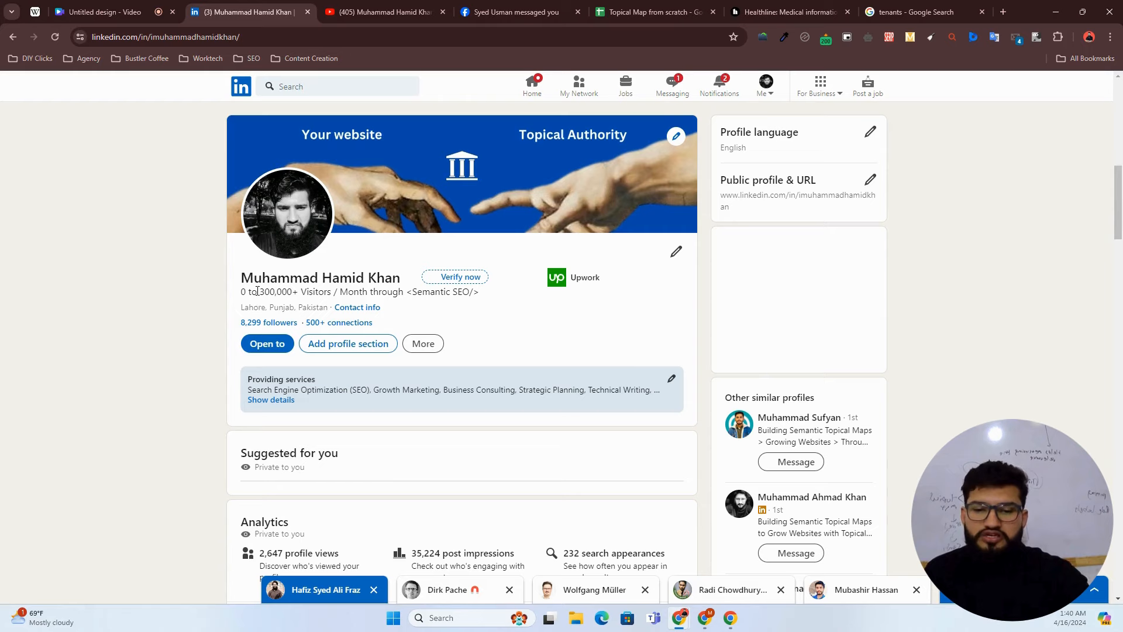
# Step: Look through the profile page down to the Featured section and browse its featured posts to the end
pyautogui.scroll(-10, 257, 291)
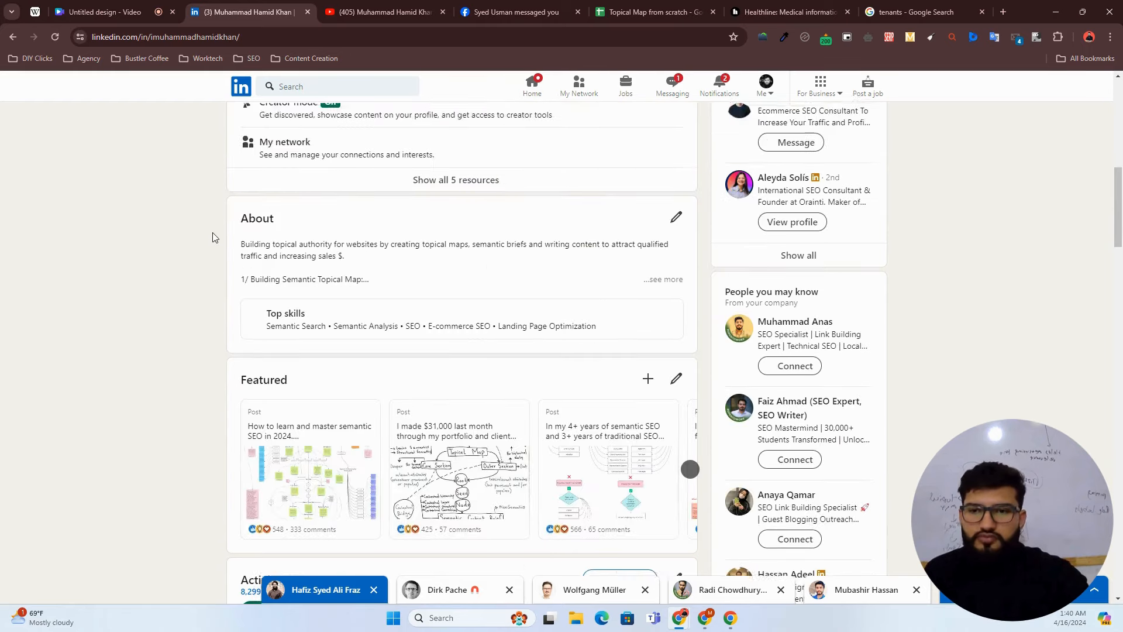
pyautogui.scroll(5, 212, 237)
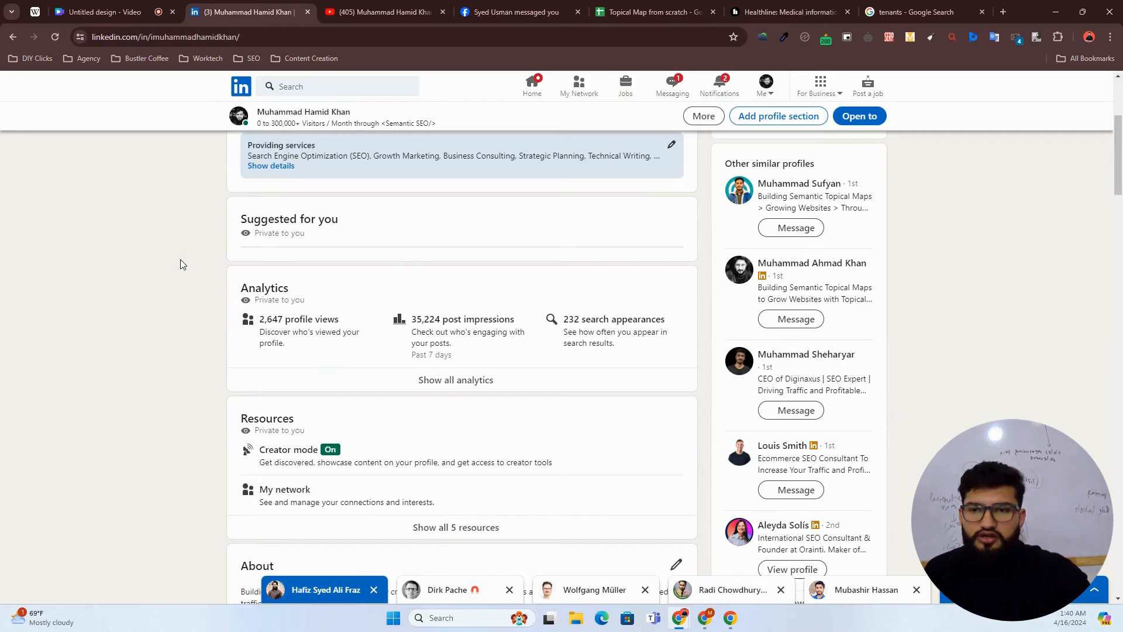
pyautogui.scroll(-9, 193, 284)
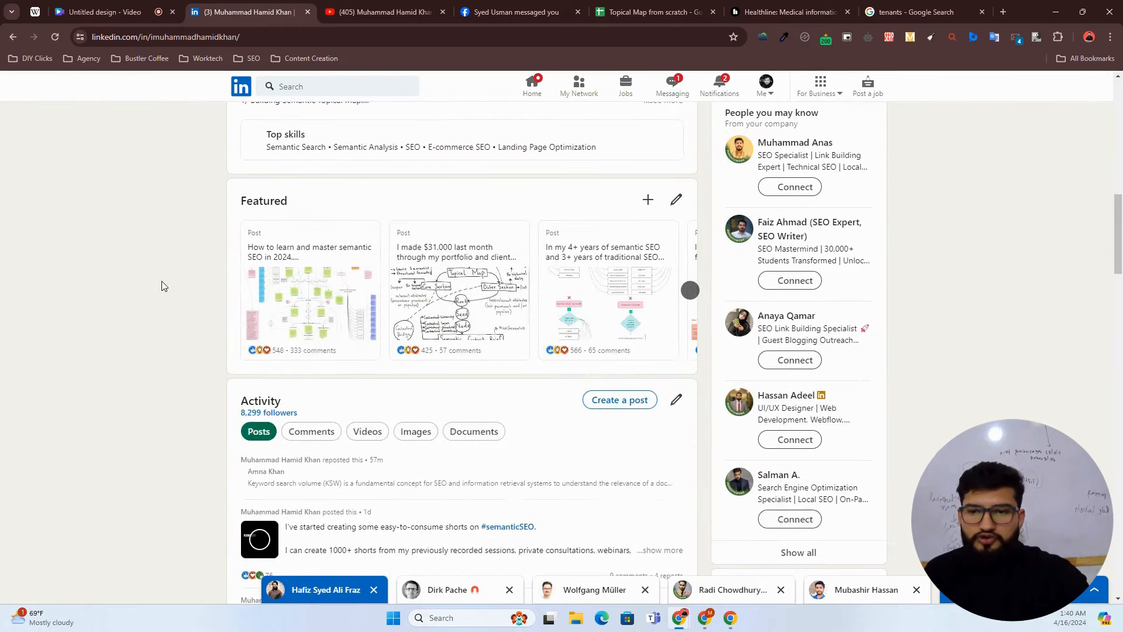
pyautogui.click(689, 291)
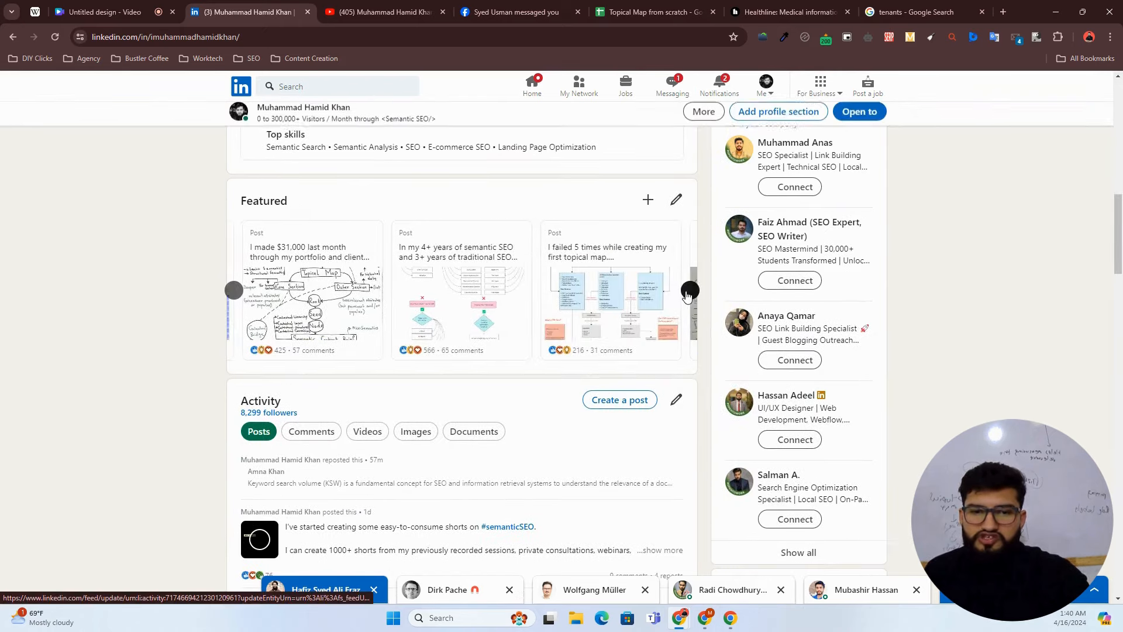
pyautogui.click(689, 290)
pyautogui.click(689, 290)
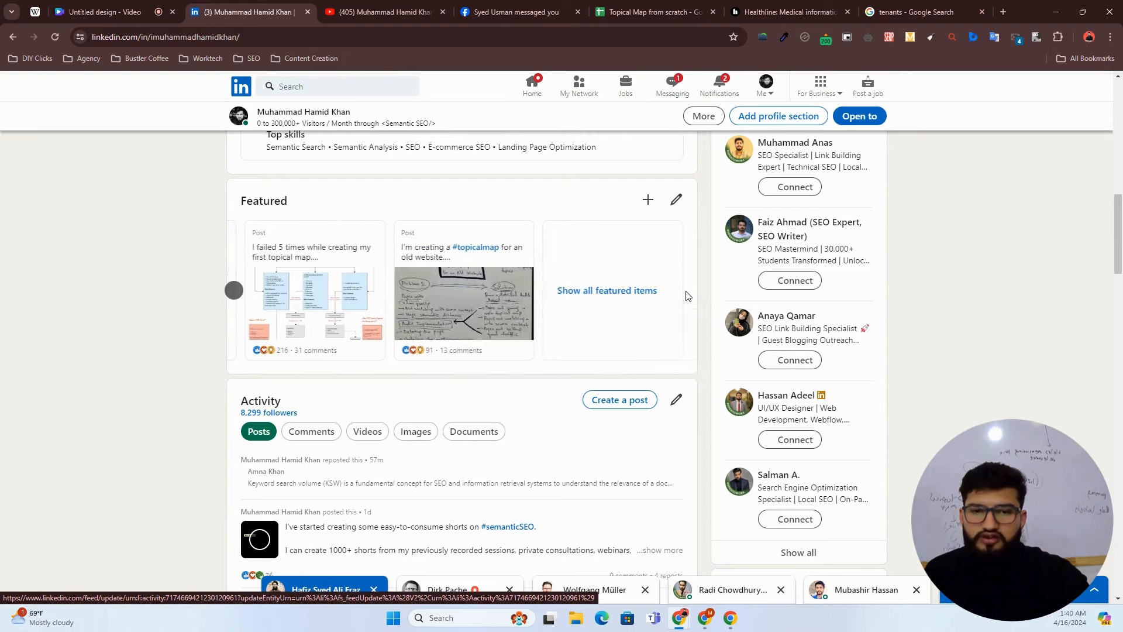
# Step: Open the full list of the profile's posts from the Activity section
pyautogui.scroll(-3, 418, 331)
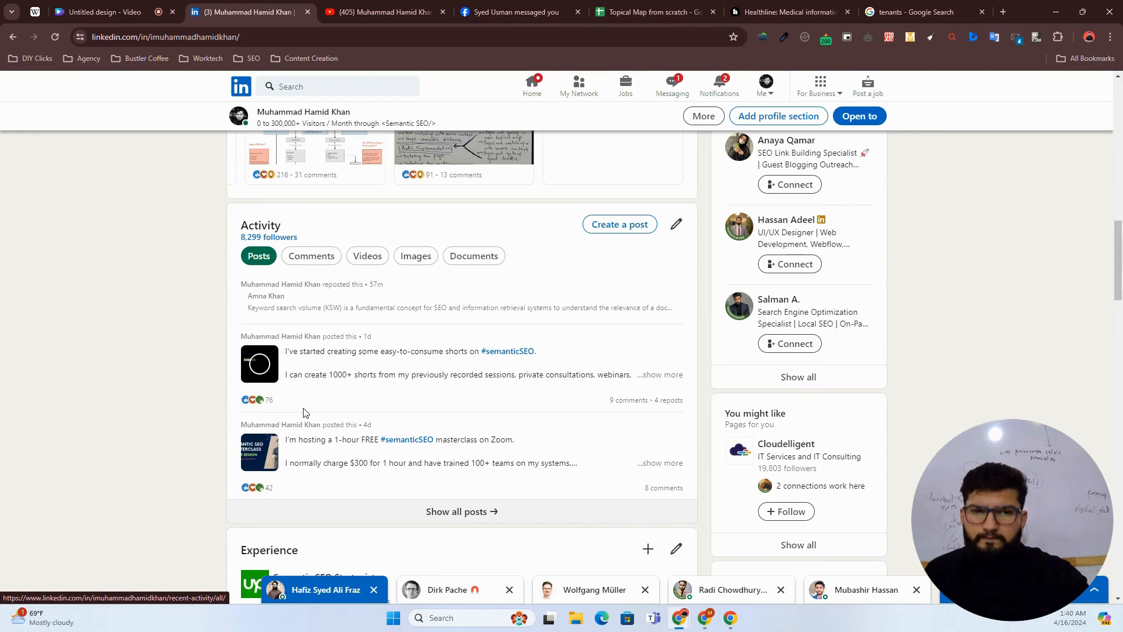
pyautogui.scroll(-3, 462, 503)
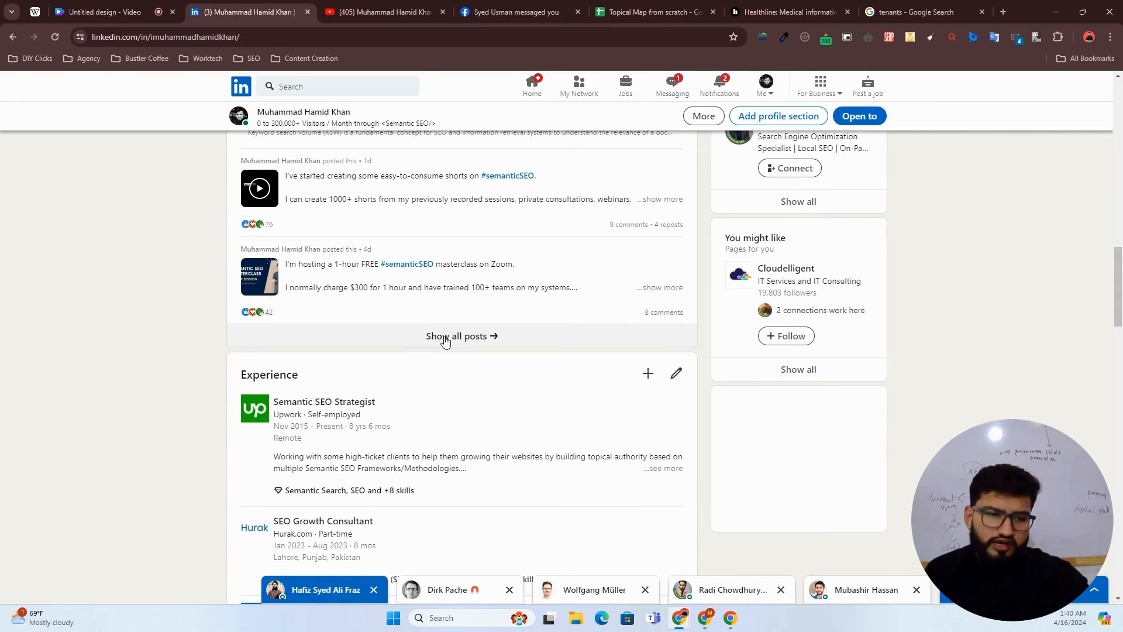
pyautogui.click(445, 338)
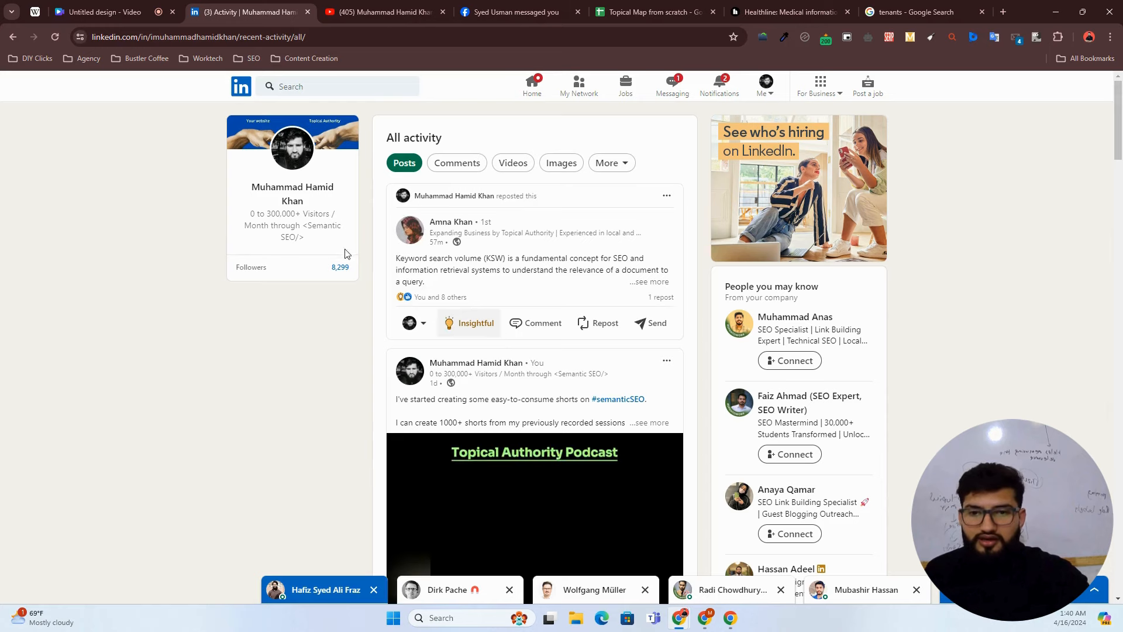
# Step: Look through the profile's recent posts and reposts down to the Semantic SEO MasterClass announcements, searching for posts on semantic concepts
pyautogui.scroll(-14, 397, 286)
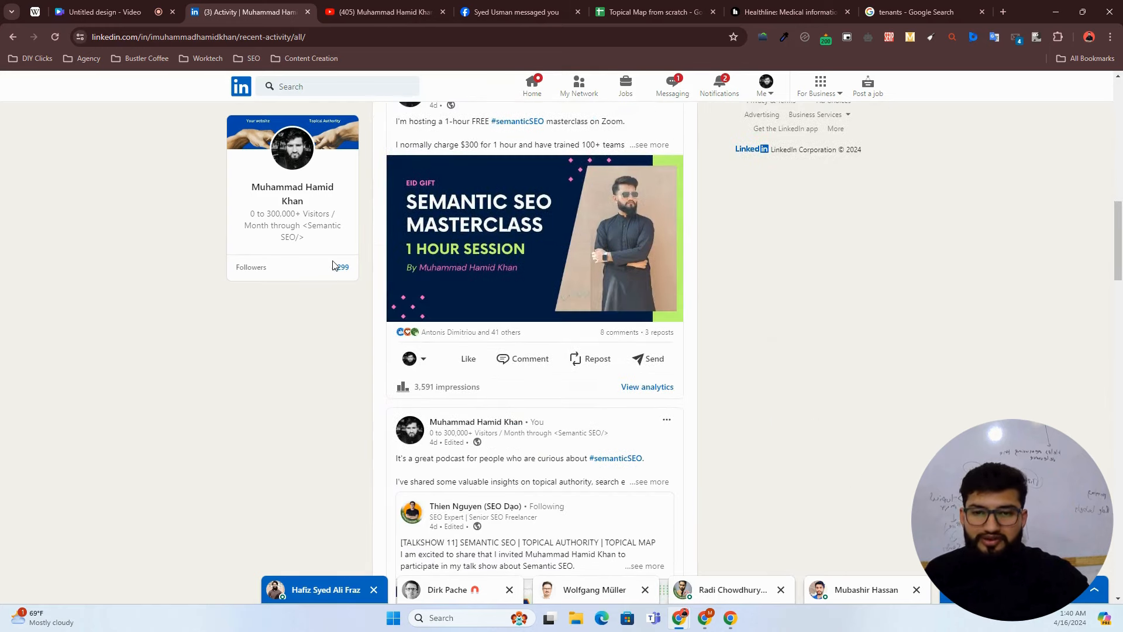
pyautogui.scroll(-20, 341, 267)
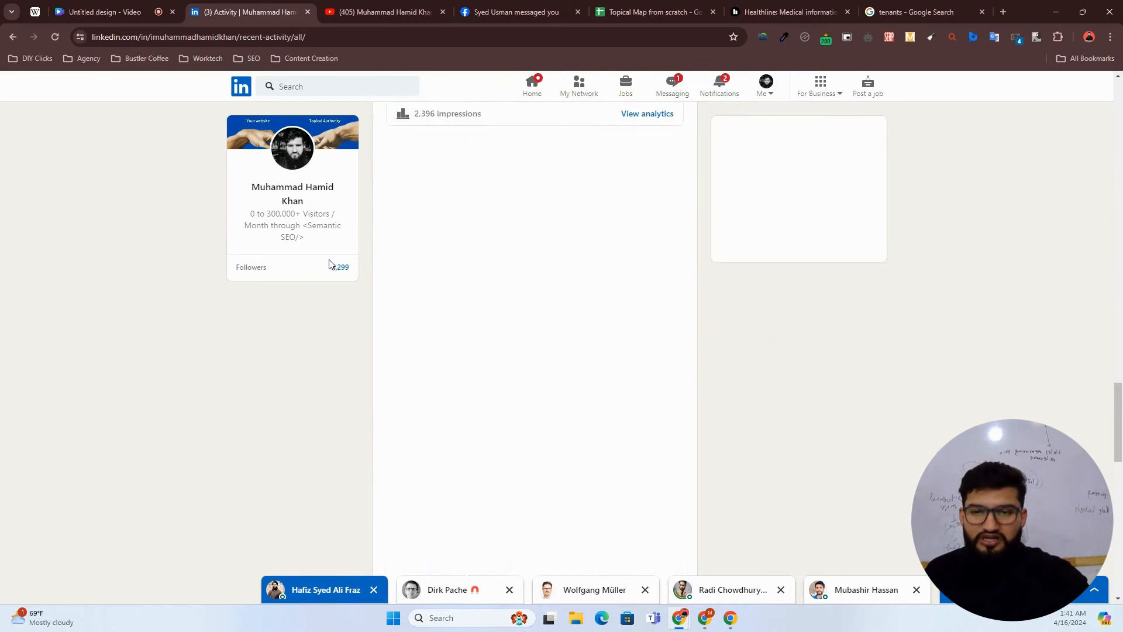
pyautogui.scroll(-5, 351, 260)
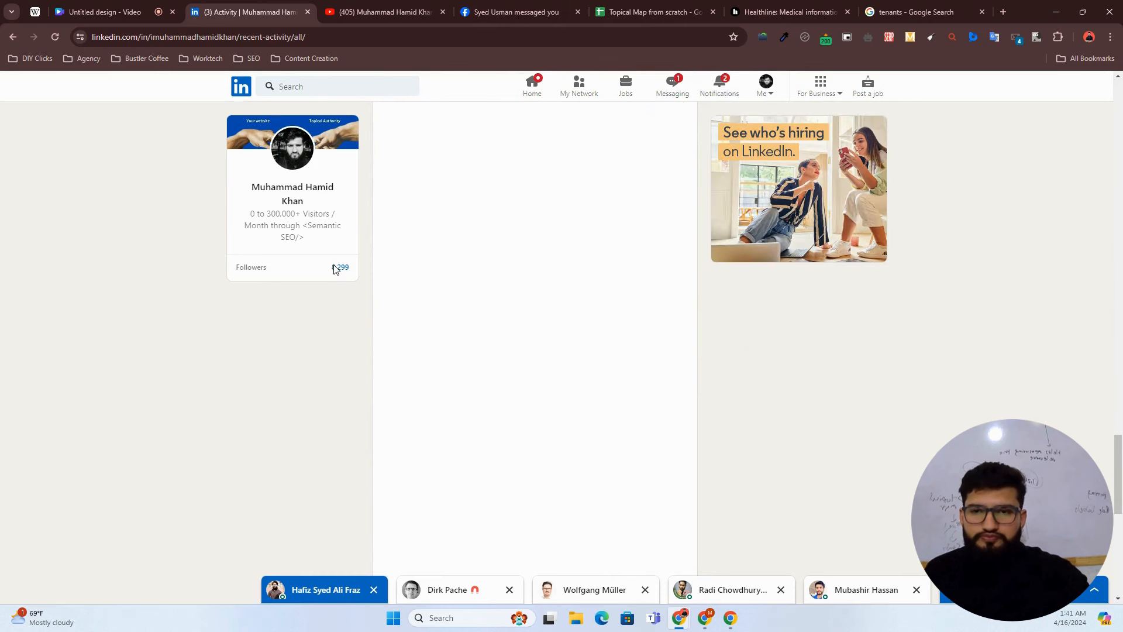
pyautogui.scroll(-5, 346, 257)
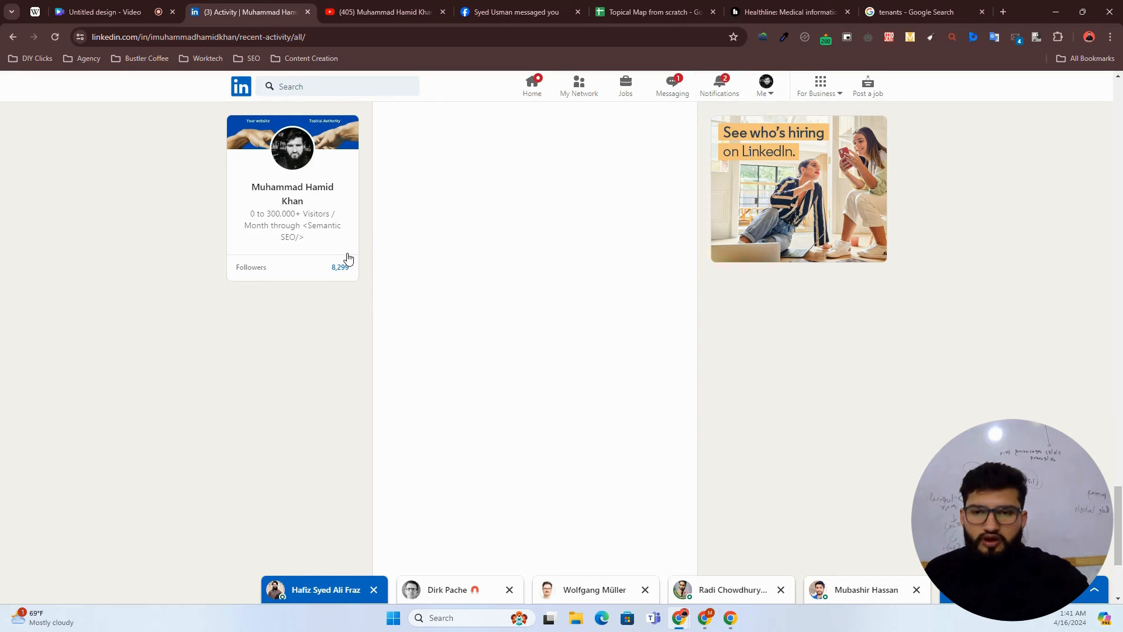
pyautogui.scroll(-5, 348, 260)
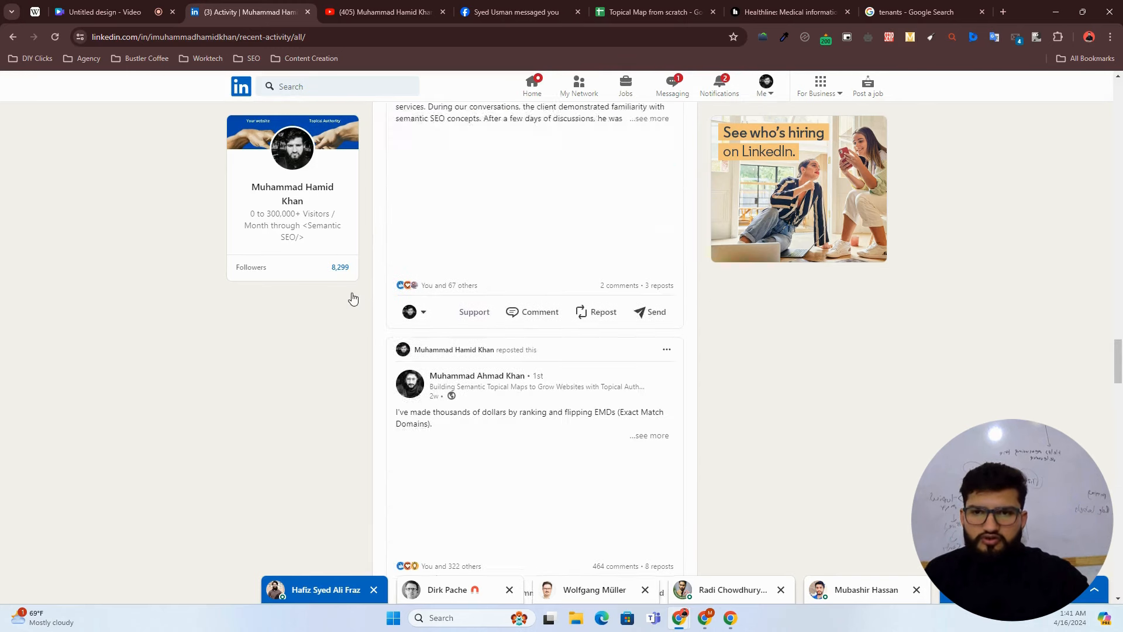
pyautogui.scroll(-10, 310, 288)
pyautogui.scroll(-15, 300, 283)
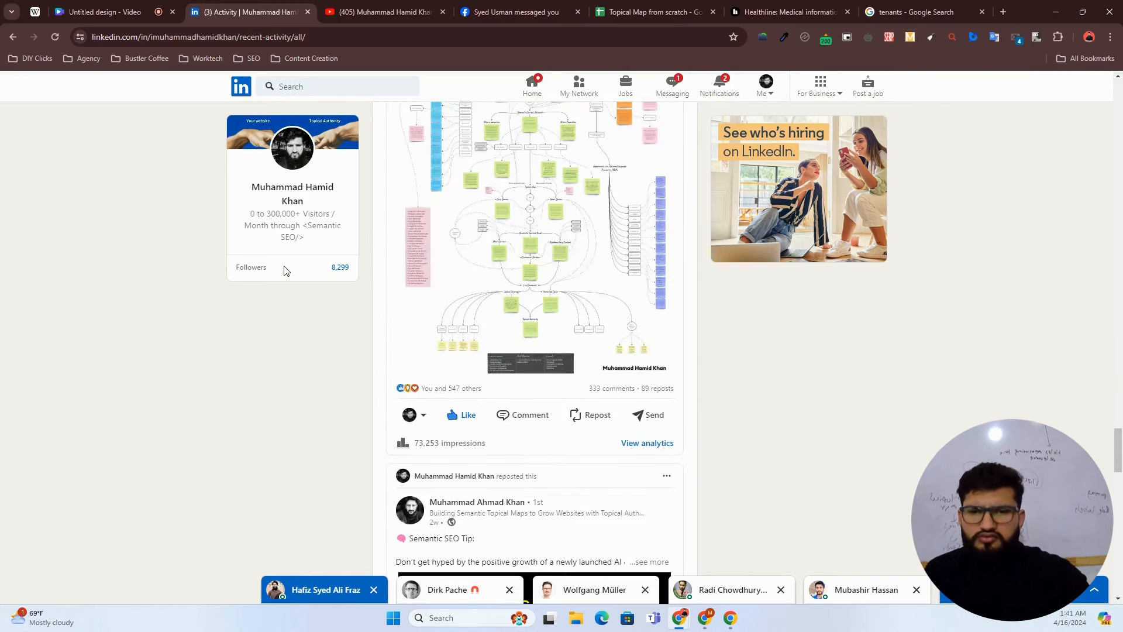
pyautogui.scroll(-10, 302, 268)
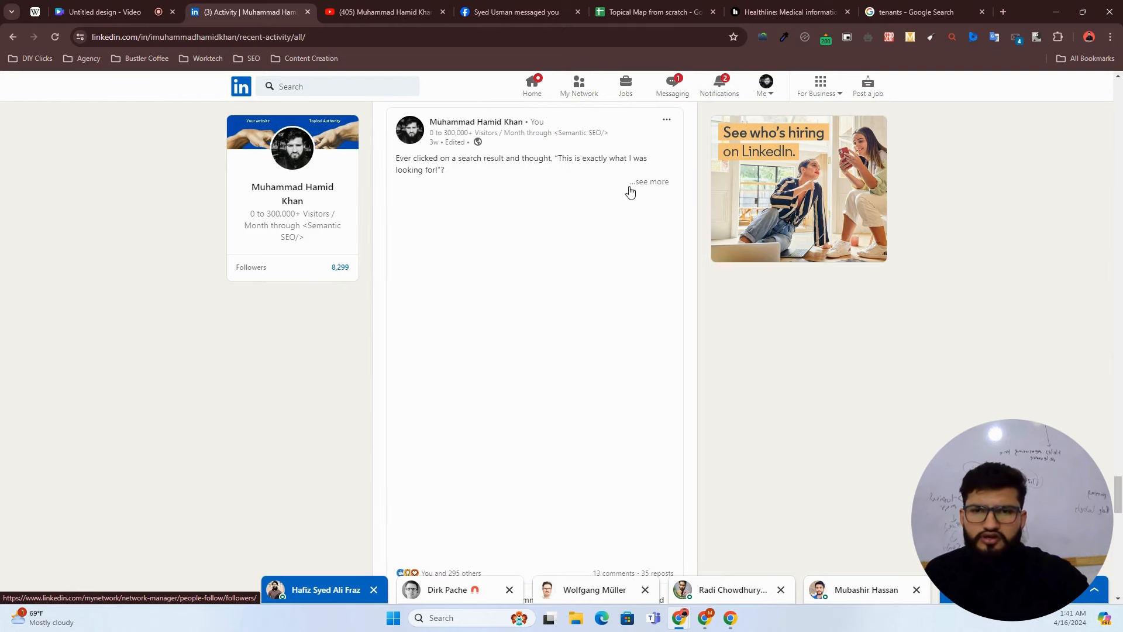
pyautogui.scroll(-10, 468, 275)
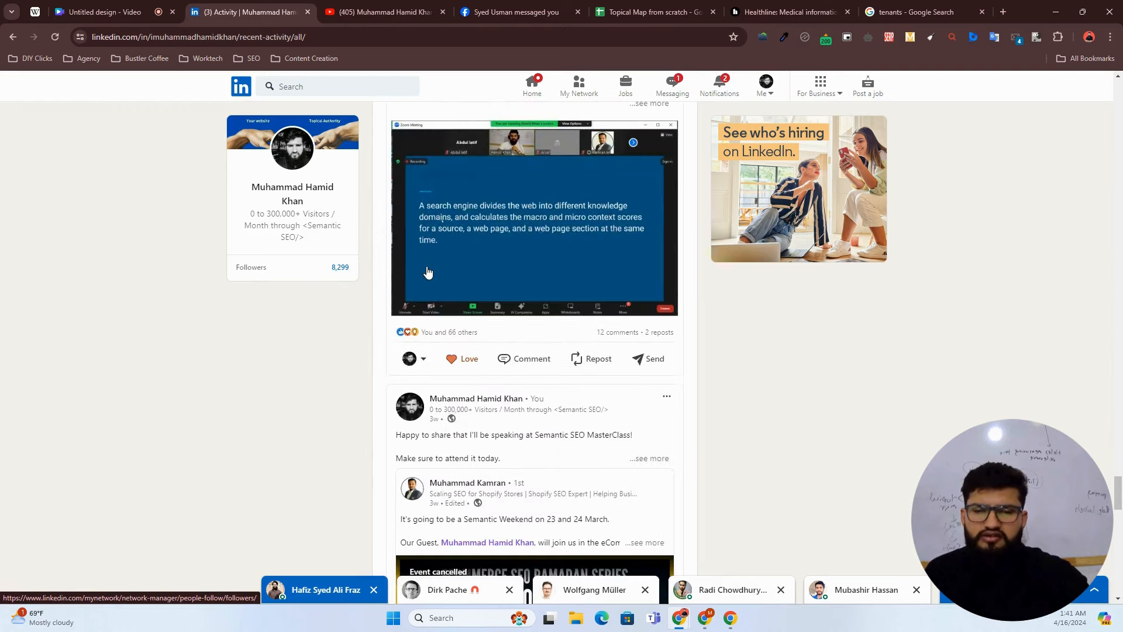
pyautogui.scroll(3, 427, 272)
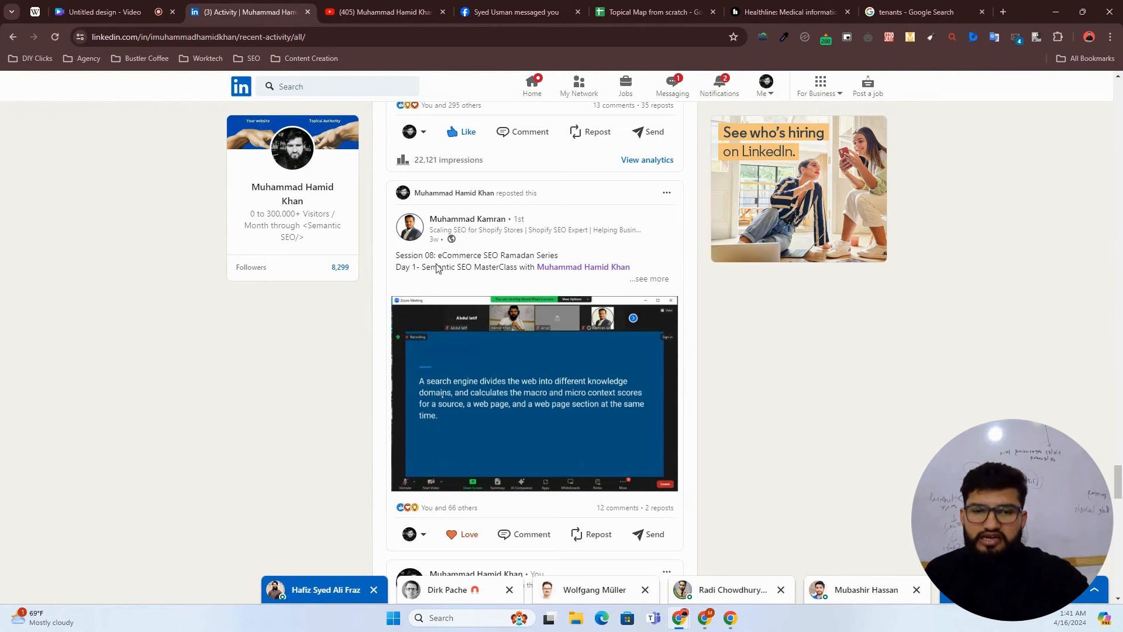
pyautogui.scroll(-4, 433, 265)
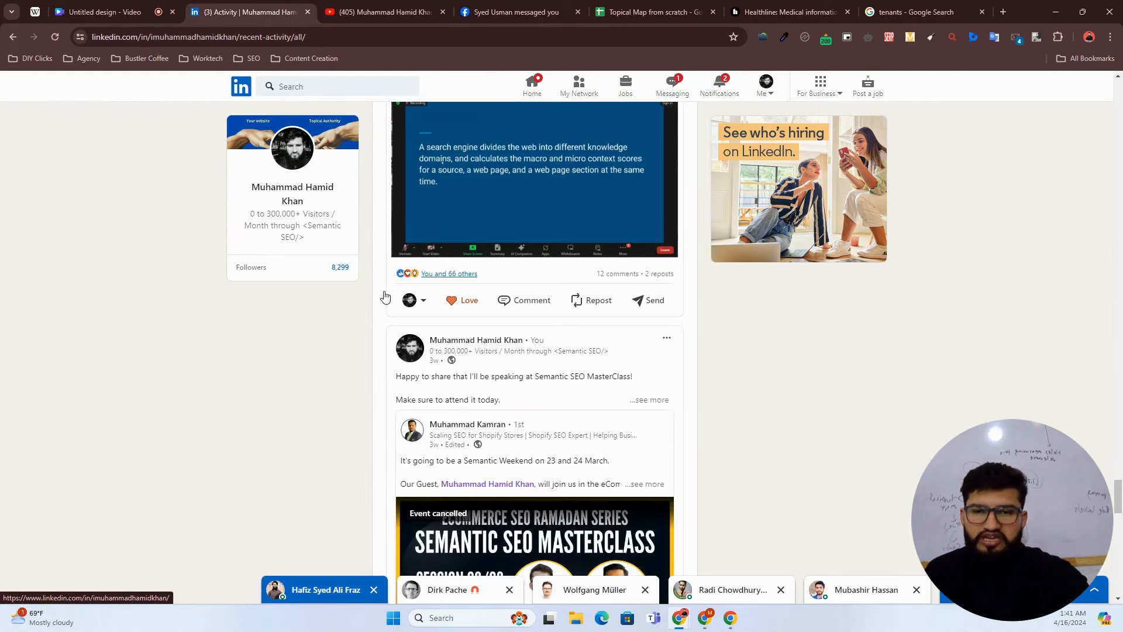
pyautogui.scroll(-6, 355, 279)
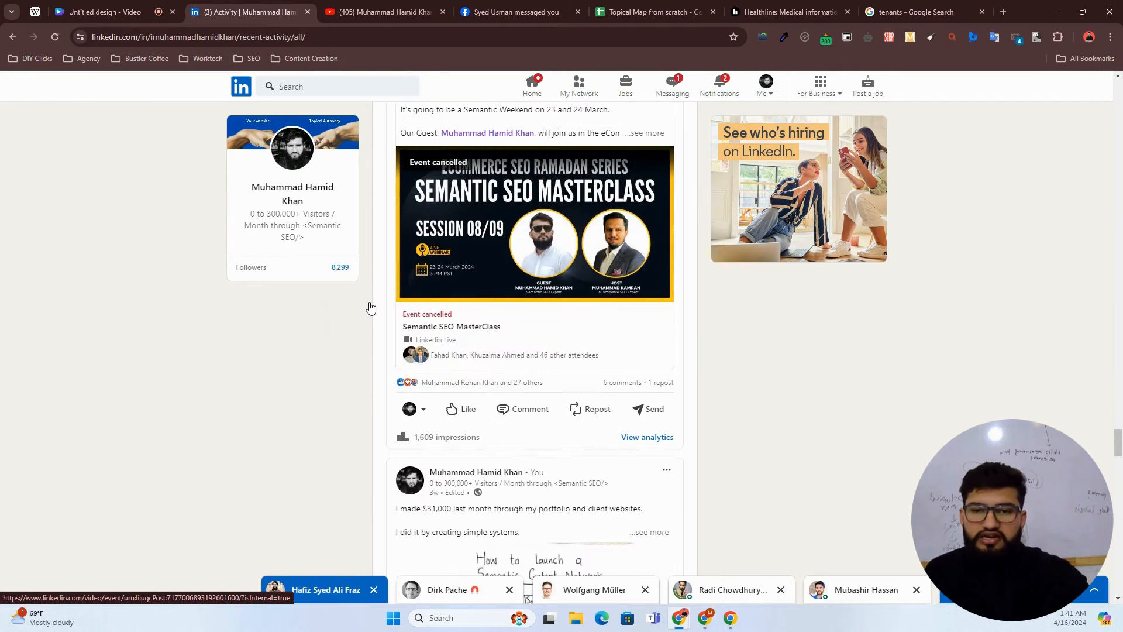
# Step: Examine the older posts from the Semantic Content Network diagram past the Semantic Content Audit Roadmap to the WordPress hiring post
pyautogui.scroll(-4, 478, 291)
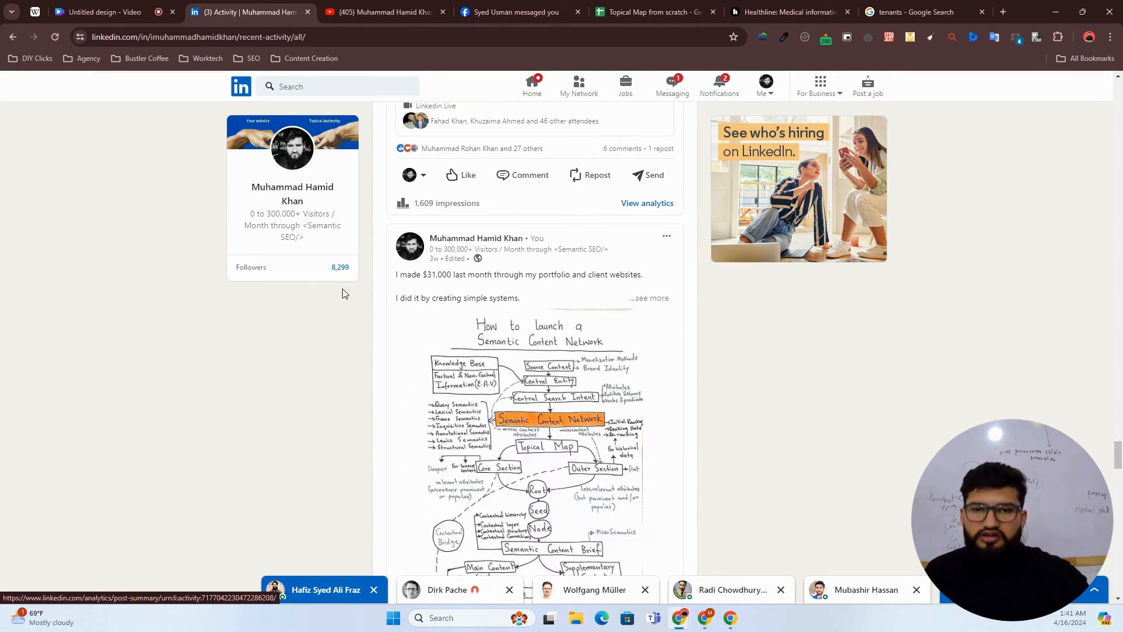
pyautogui.scroll(-4, 342, 289)
pyautogui.scroll(-4, 335, 292)
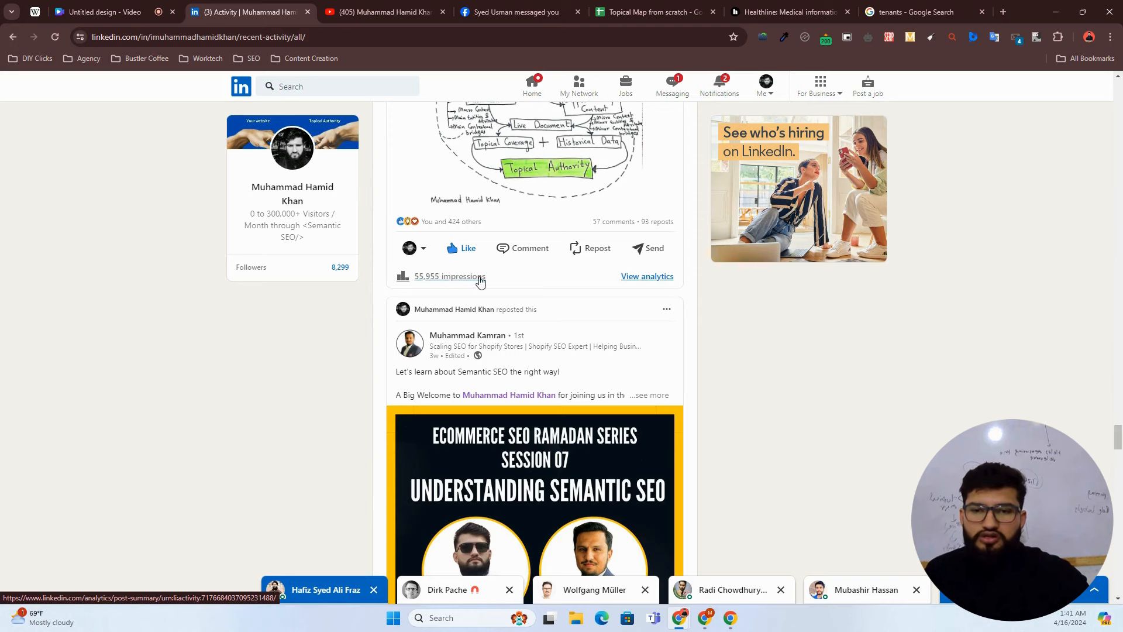
pyautogui.scroll(-8, 426, 283)
pyautogui.scroll(-9, 381, 290)
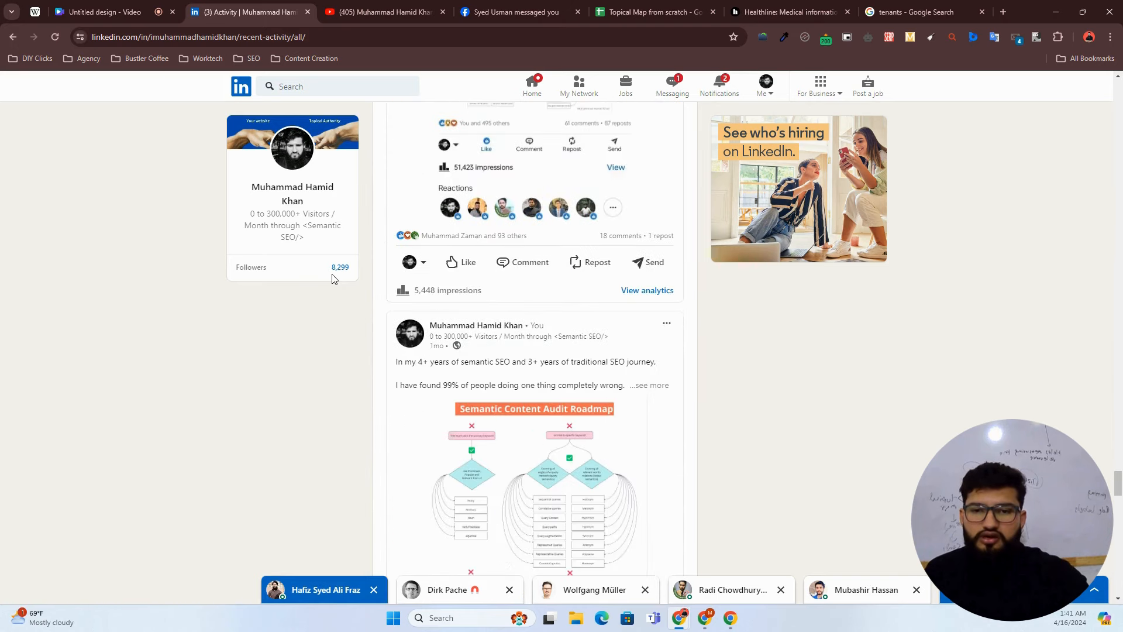
pyautogui.scroll(-5, 384, 304)
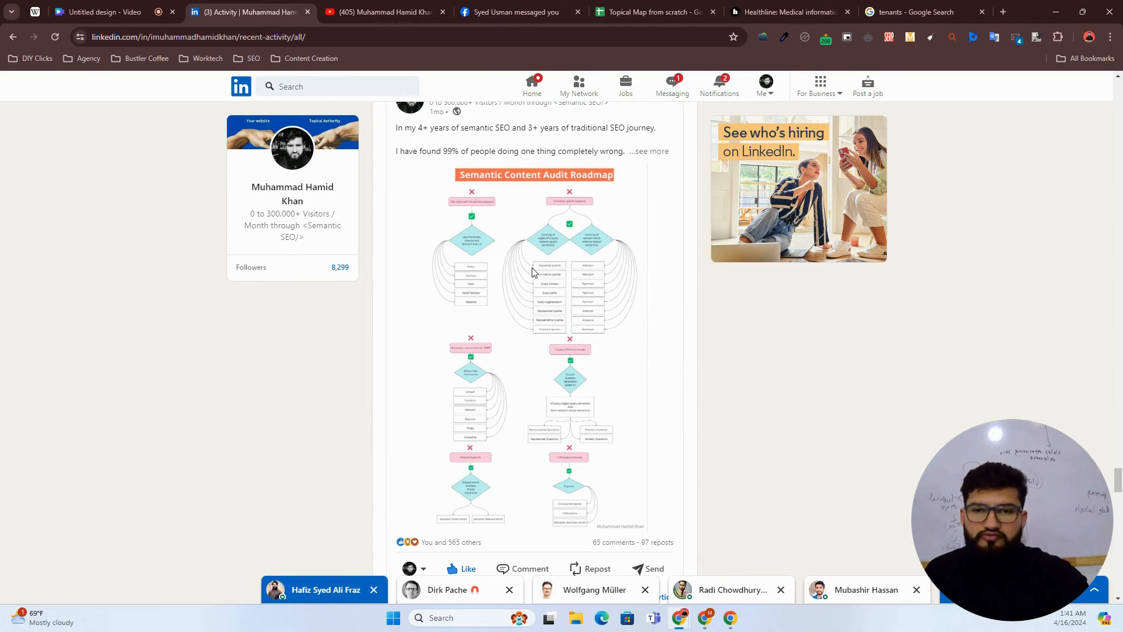
pyautogui.scroll(-7, 446, 276)
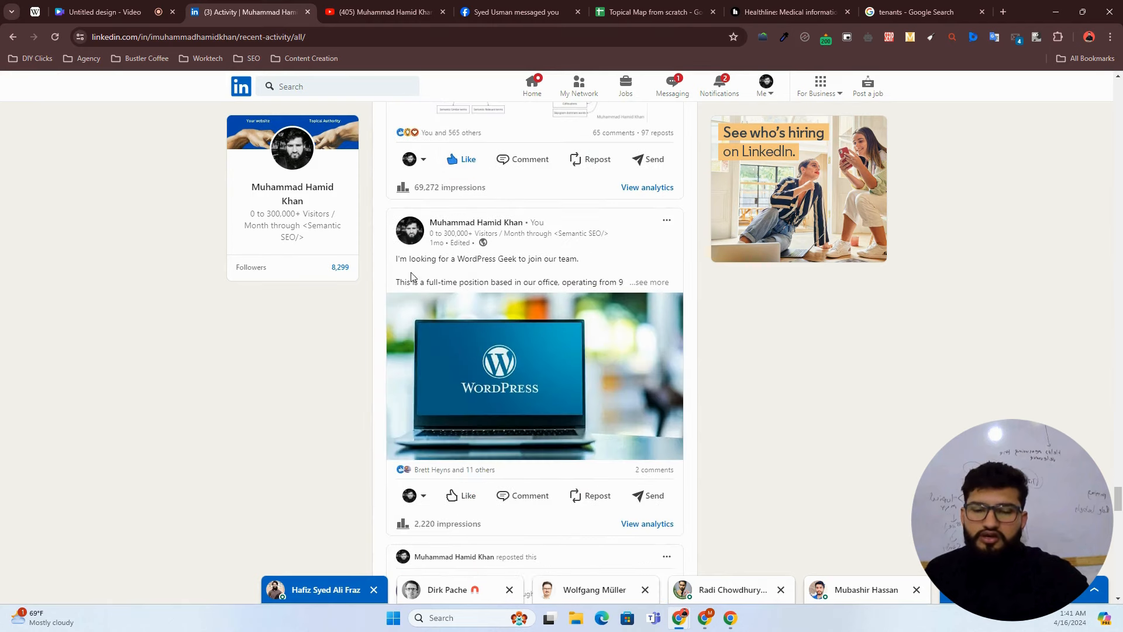
pyautogui.moveTo(397, 264); pyautogui.dragTo(573, 277)
pyautogui.scroll(-4, 409, 278)
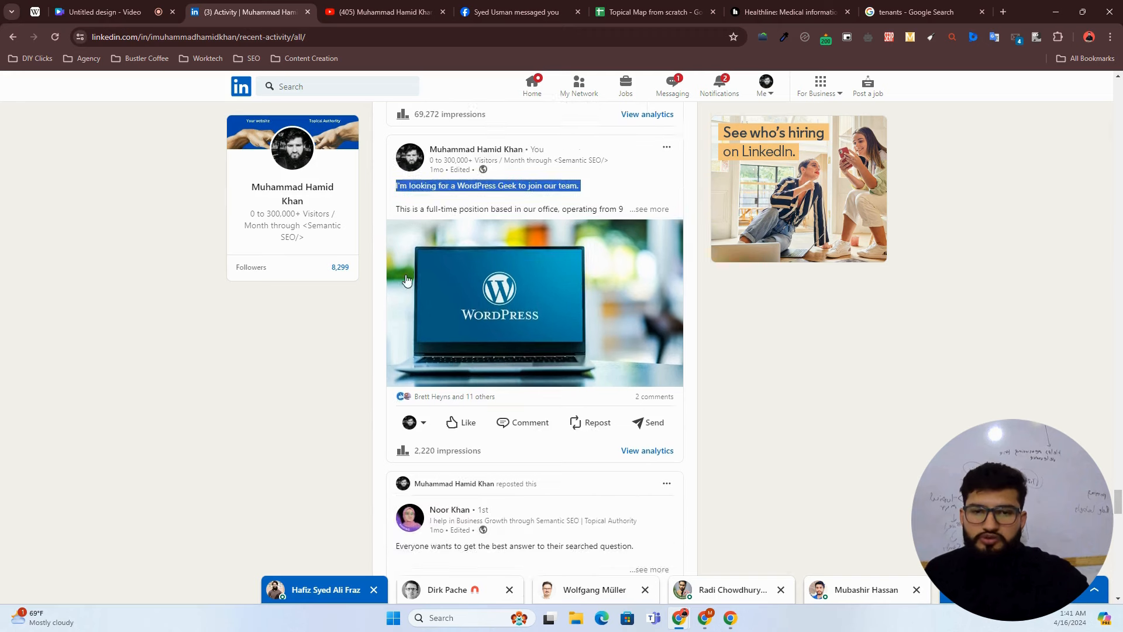